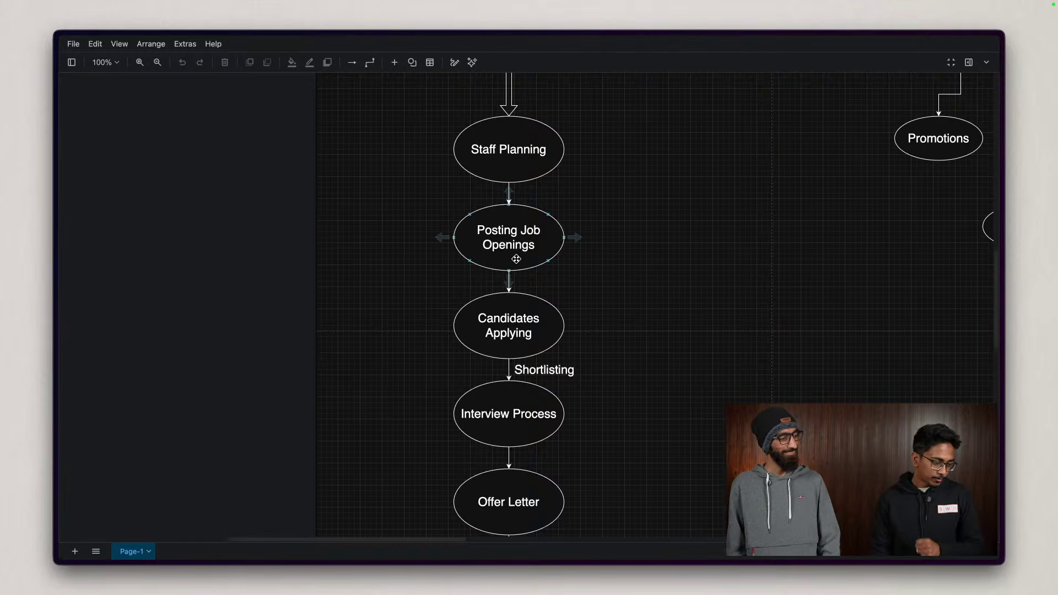
- Examine the Recruitment flow in the diagram, from Staff Planning through to the Appointment Letter
click(565, 337)
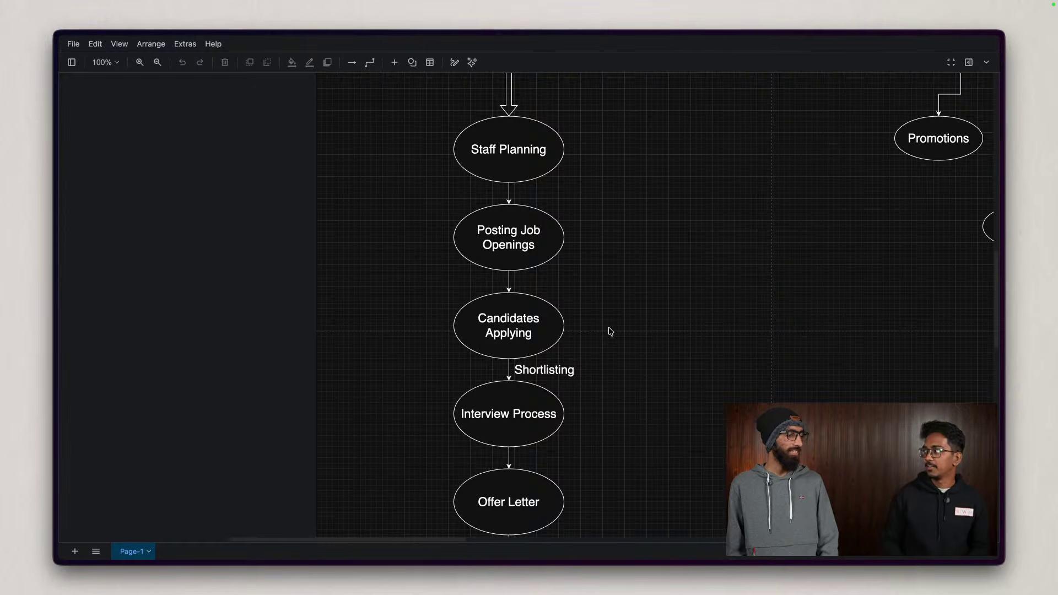
scroll(611, 331, up, 1)
scroll(611, 332, down, 3)
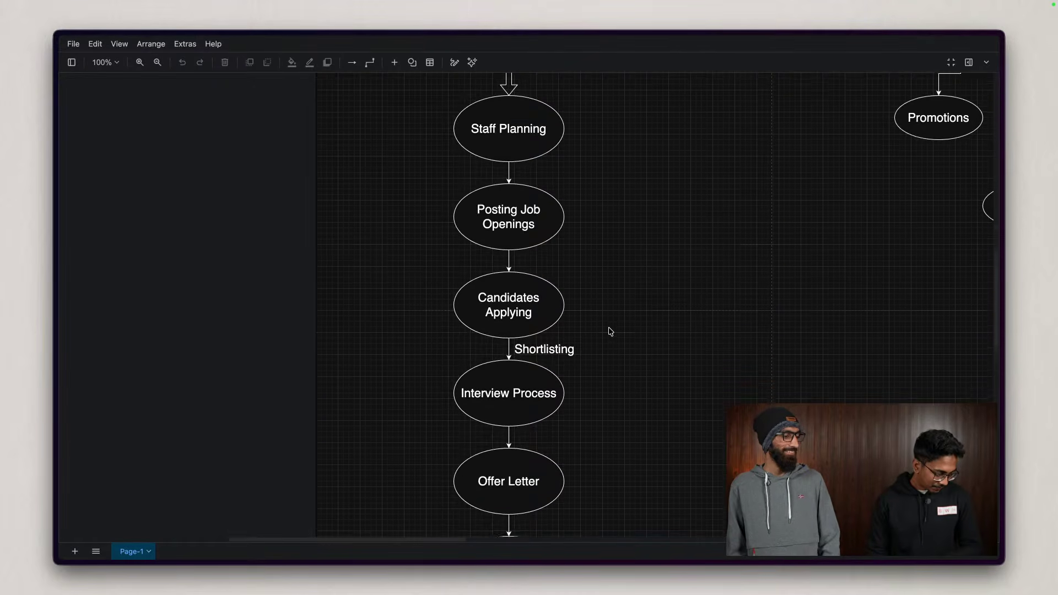
scroll(611, 332, down, 1)
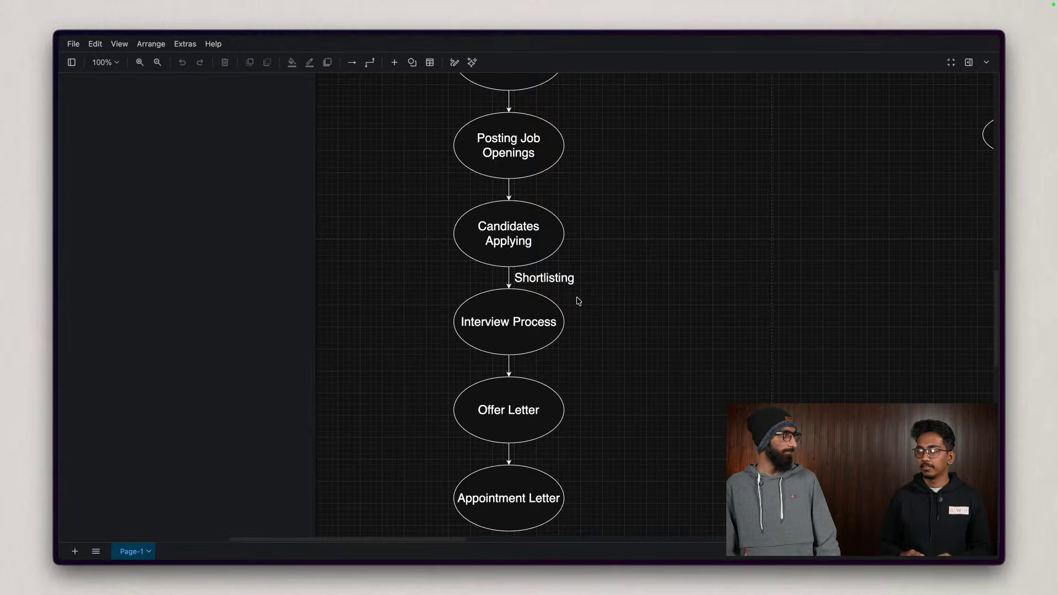
scroll(532, 297, up, 2)
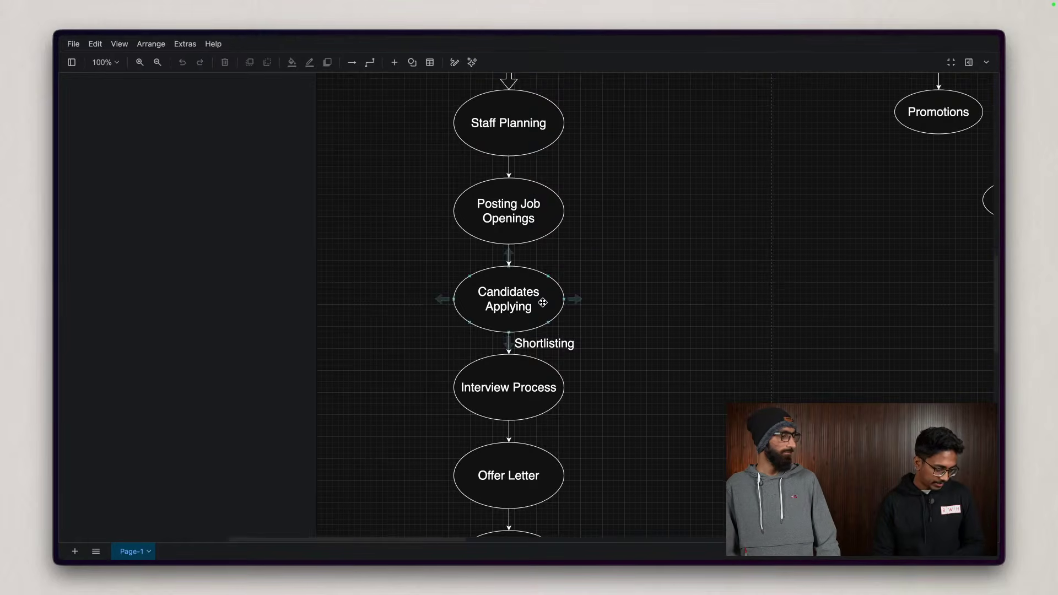
scroll(541, 302, down, 7)
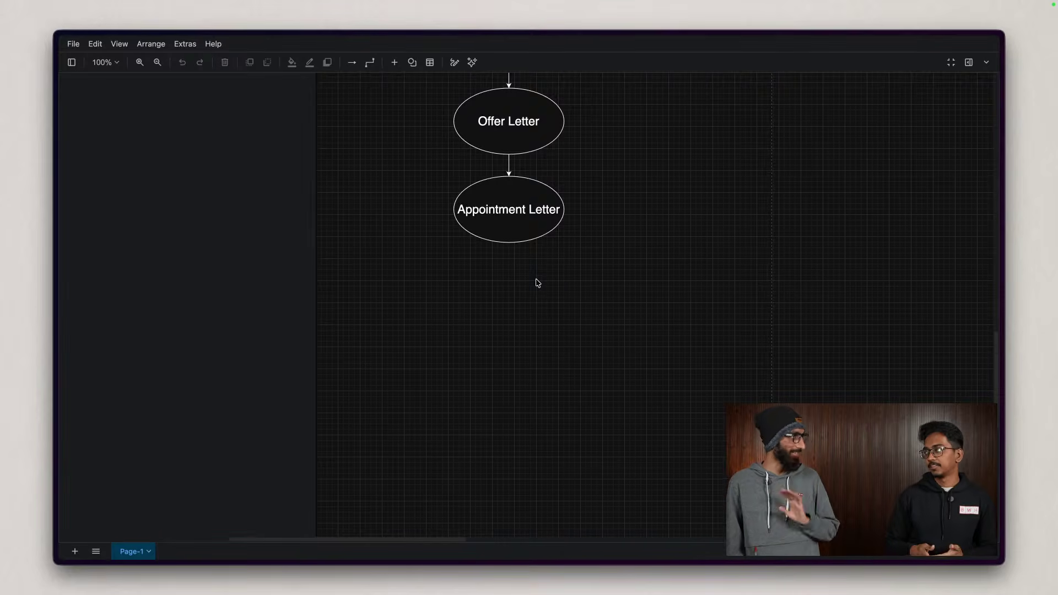
scroll(955, 386, down, 5)
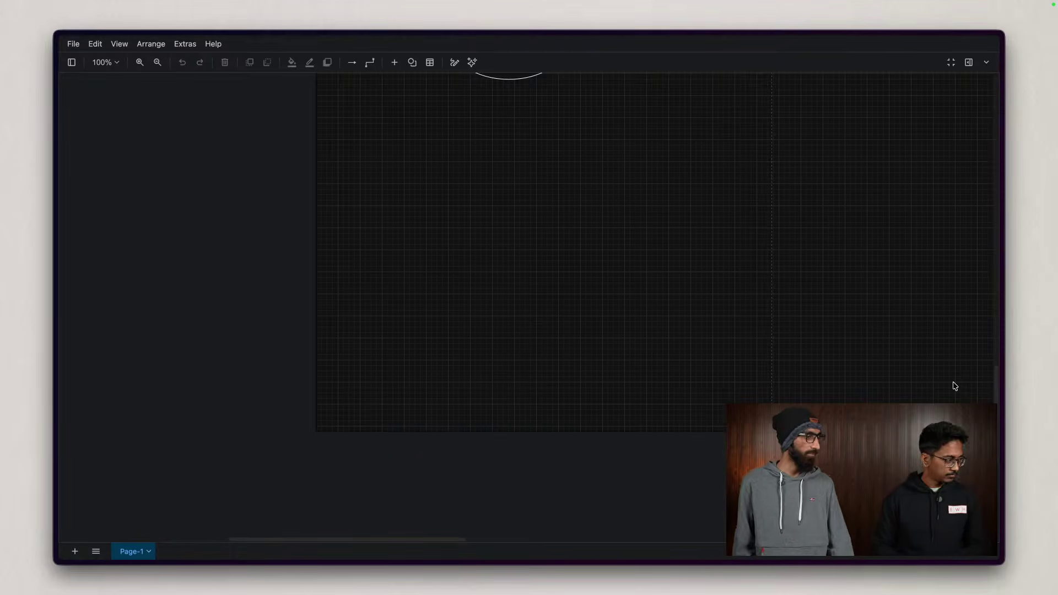
scroll(949, 376, up, 10)
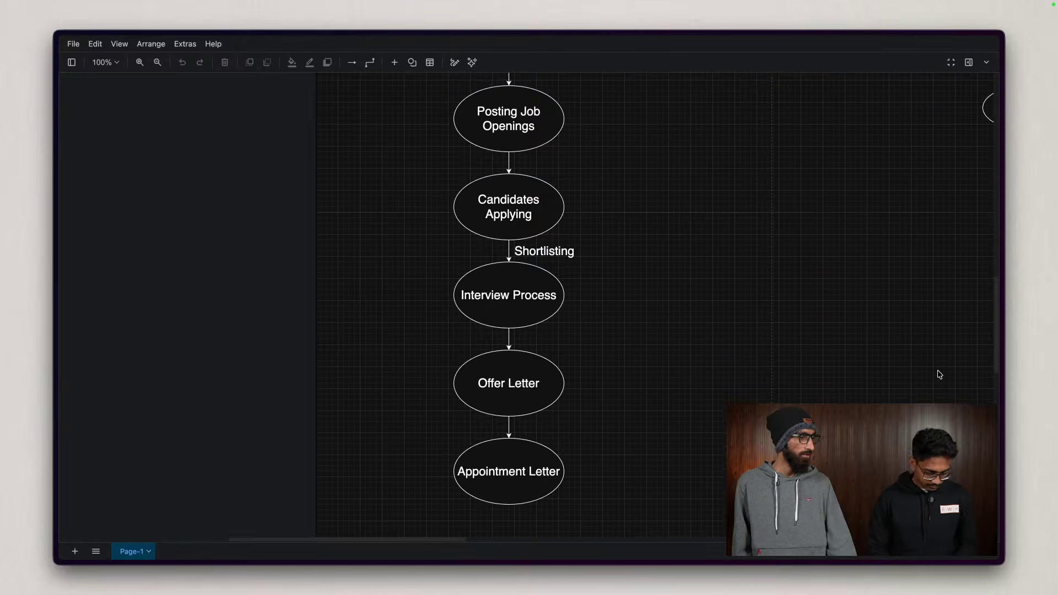
scroll(940, 375, up, 5)
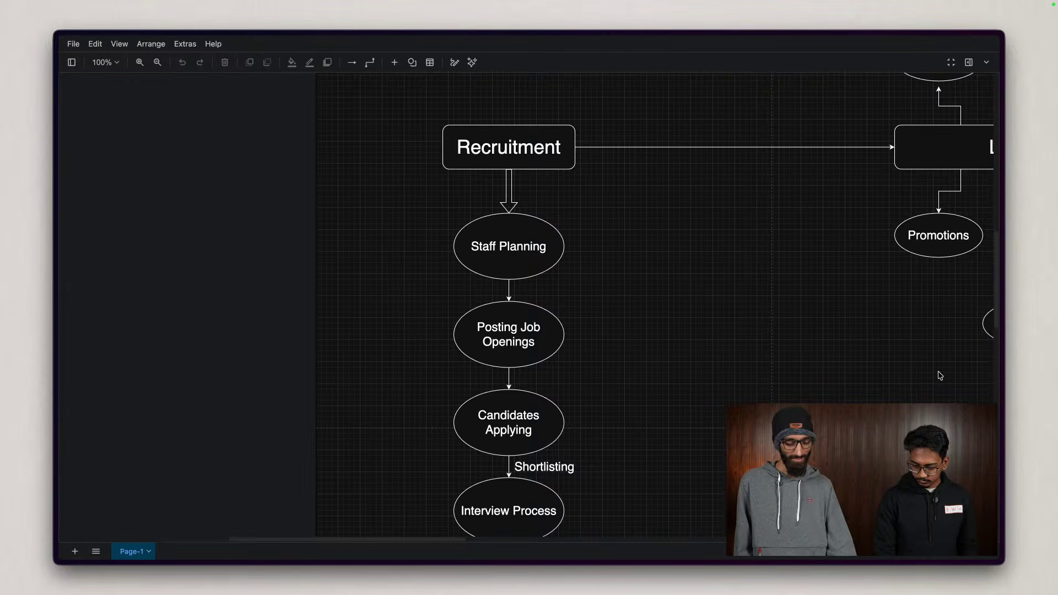
scroll(941, 376, up, 2)
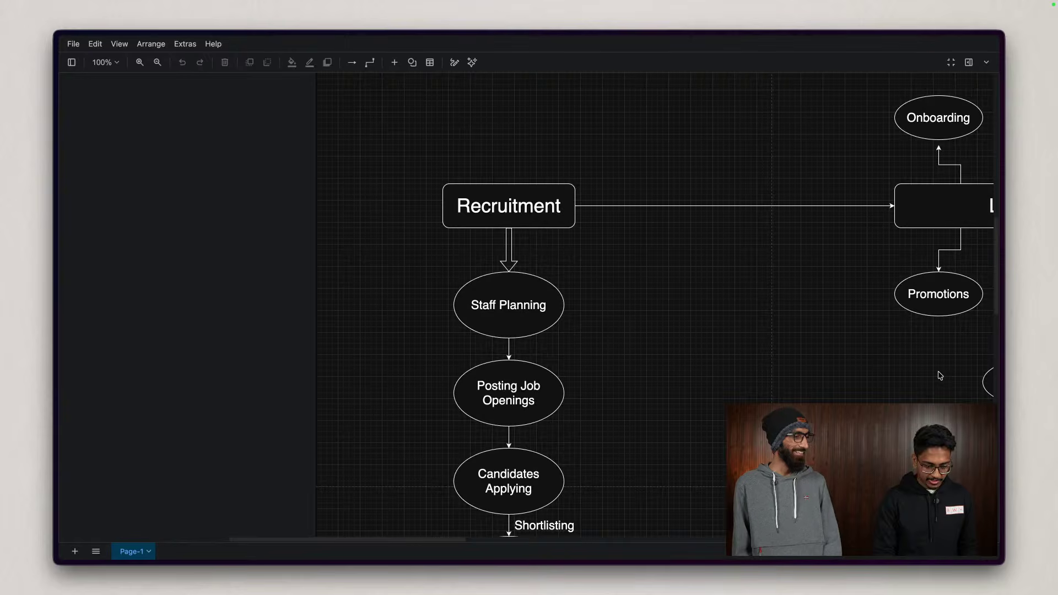
- Examine the Lifecycle block of the diagram and its connected stages, such as Onboarding, Skill Mapping, Training, Promotions, Transfers and Separation
scroll(941, 376, right, 5)
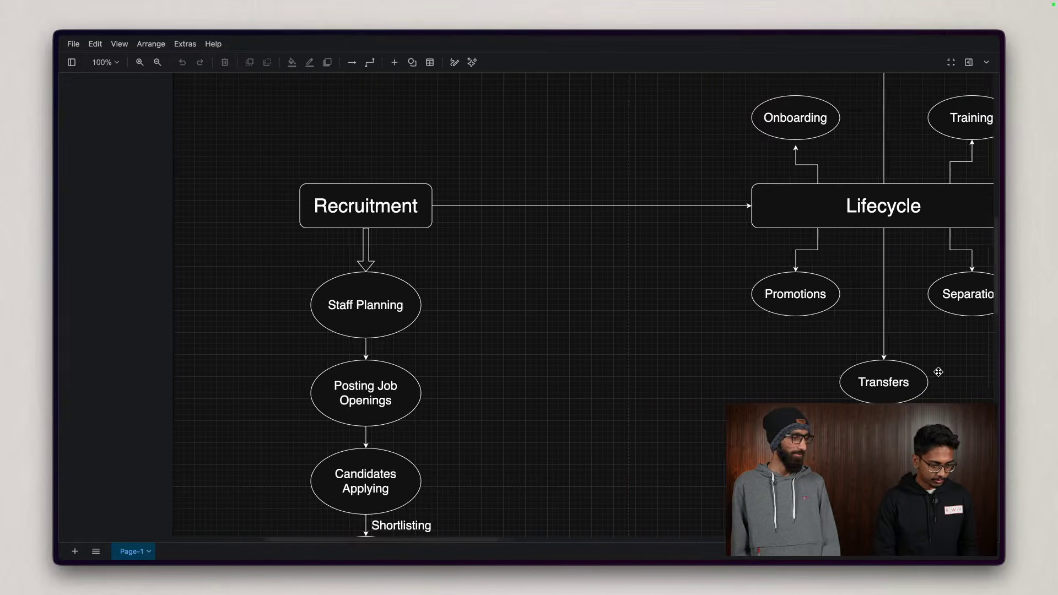
scroll(939, 373, right, 10)
scroll(938, 372, up, 1)
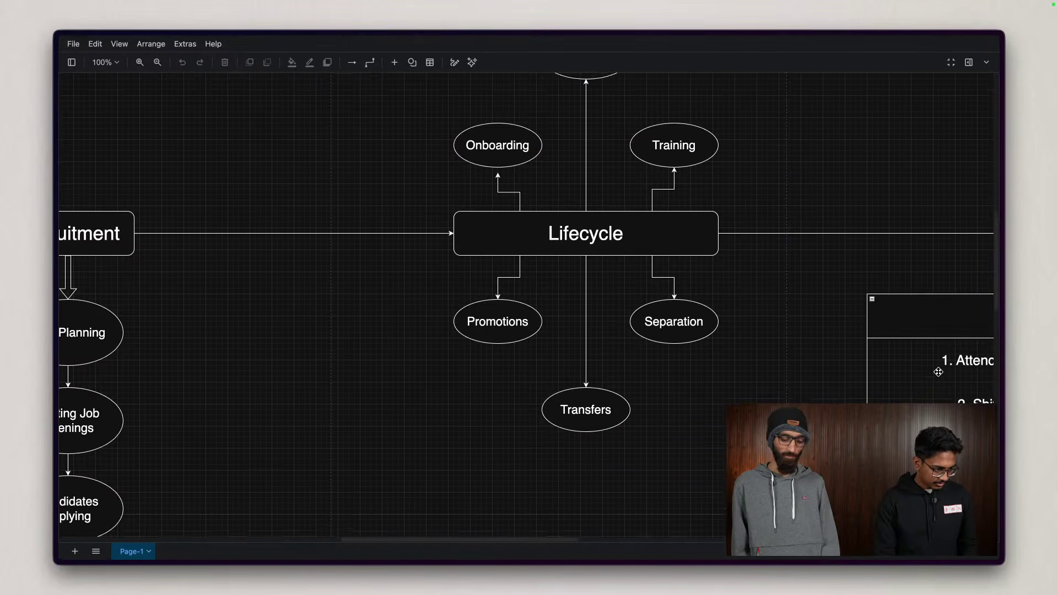
scroll(939, 372, up, 3)
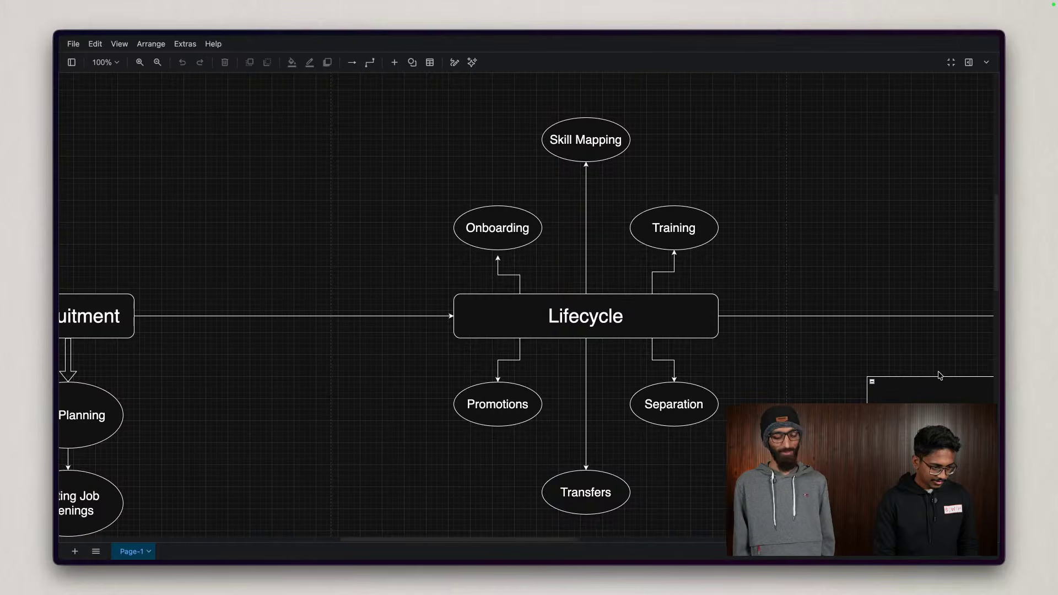
scroll(940, 375, right, 4)
scroll(939, 372, down, 2)
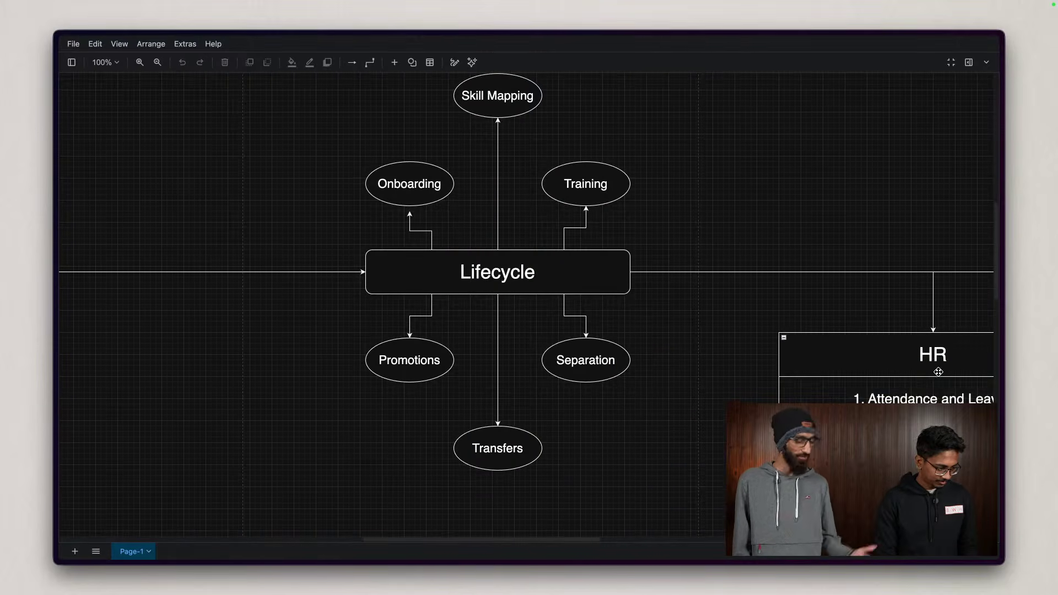
scroll(939, 372, up, 1)
scroll(939, 372, left, 1)
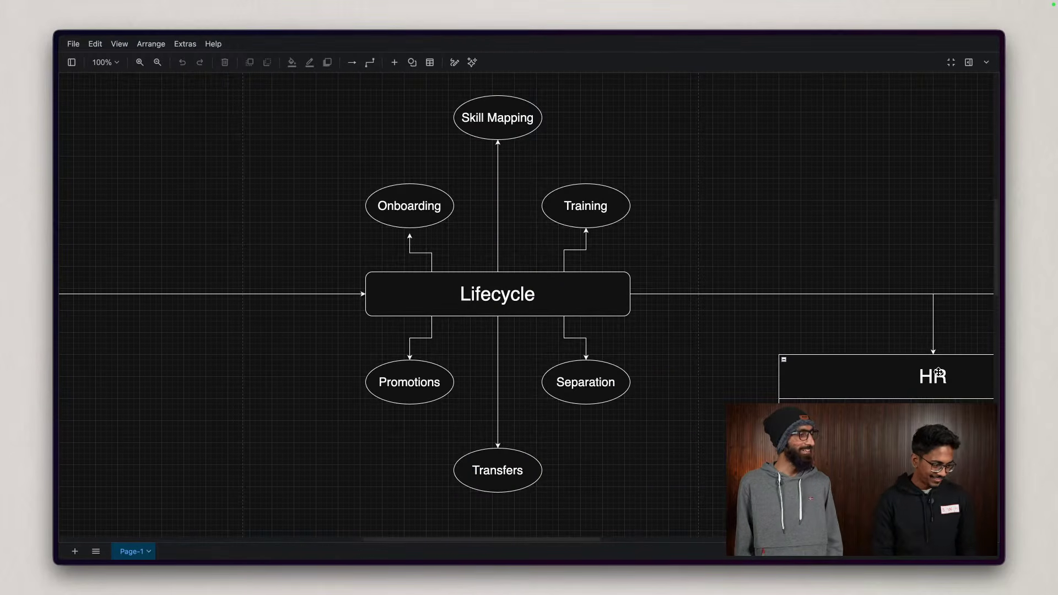
key(ctrl+space)
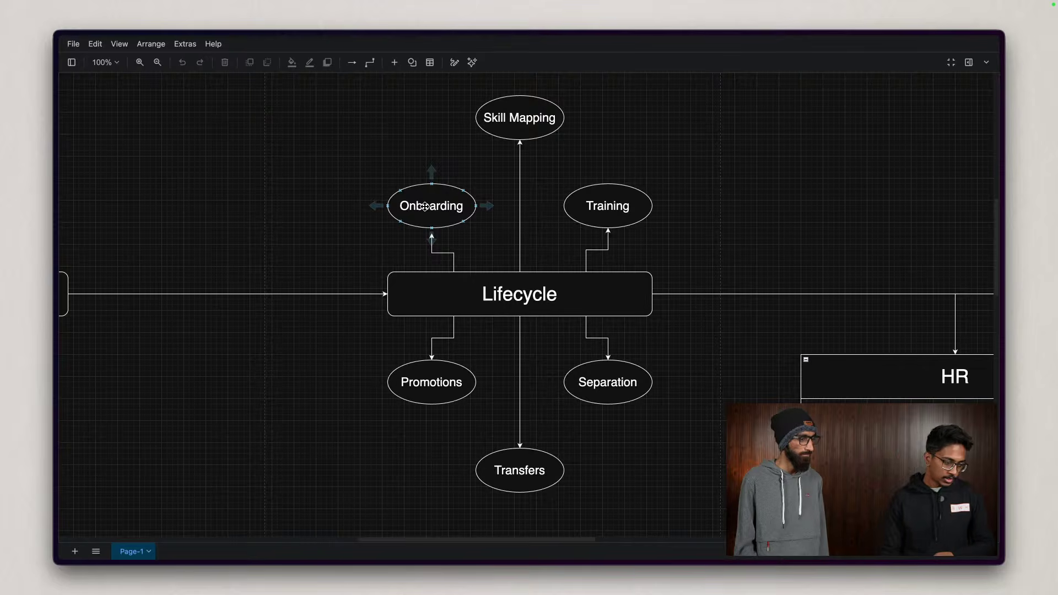
click(474, 132)
drag(334, 91, 722, 256)
click(733, 236)
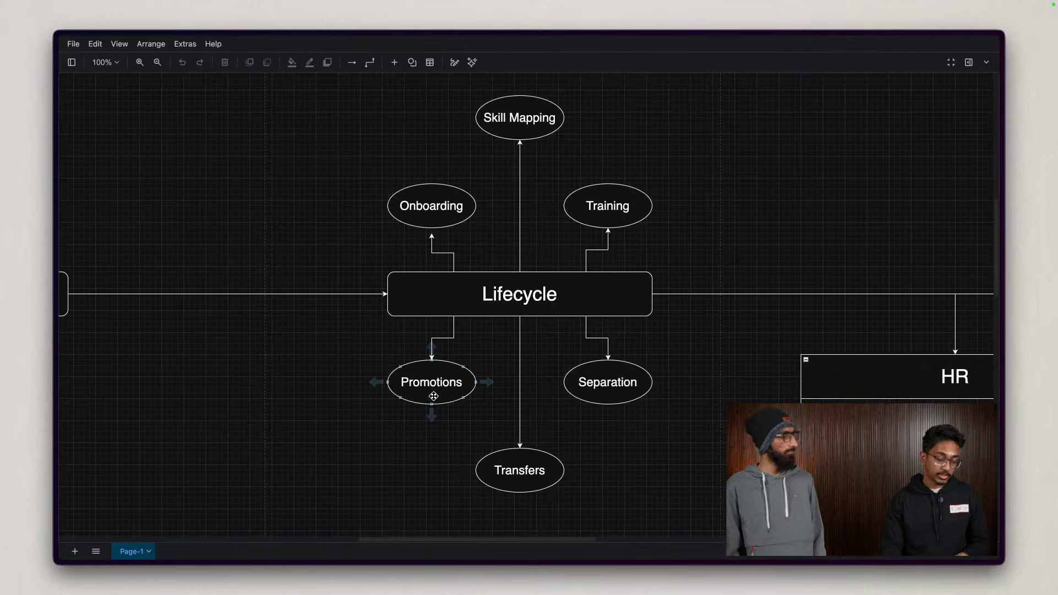
mouse_move(516, 459)
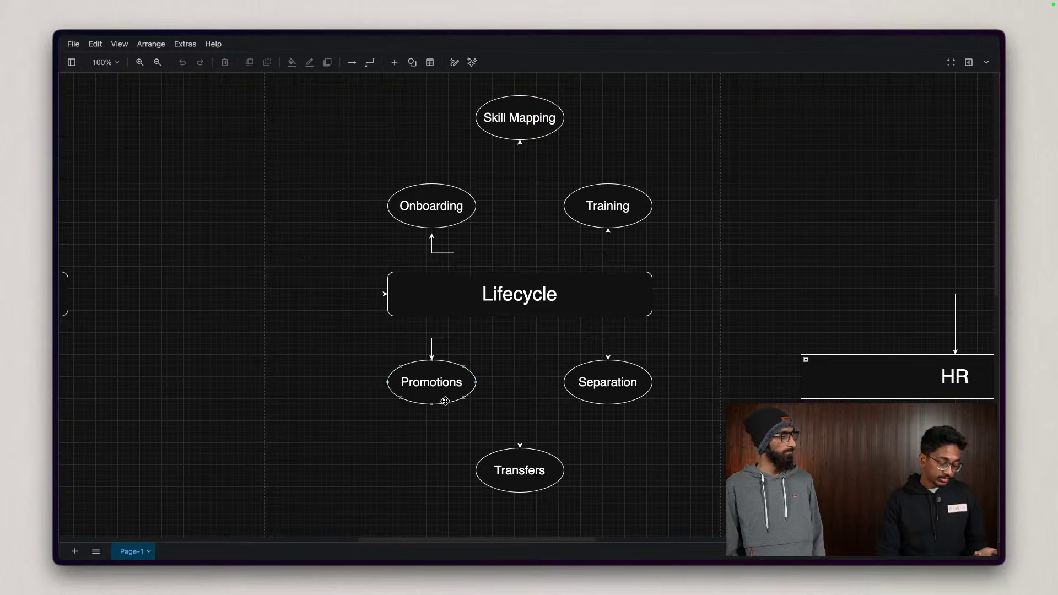
mouse_move(446, 401)
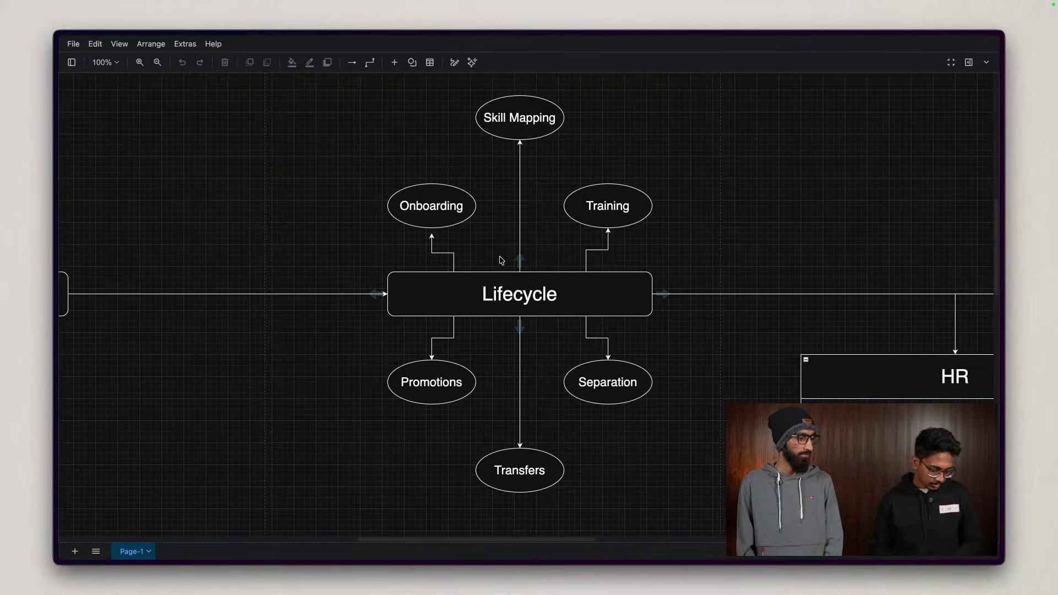
- Review the items listed in the diagram's HR and Payroll blocks
scroll(501, 261, right, 10)
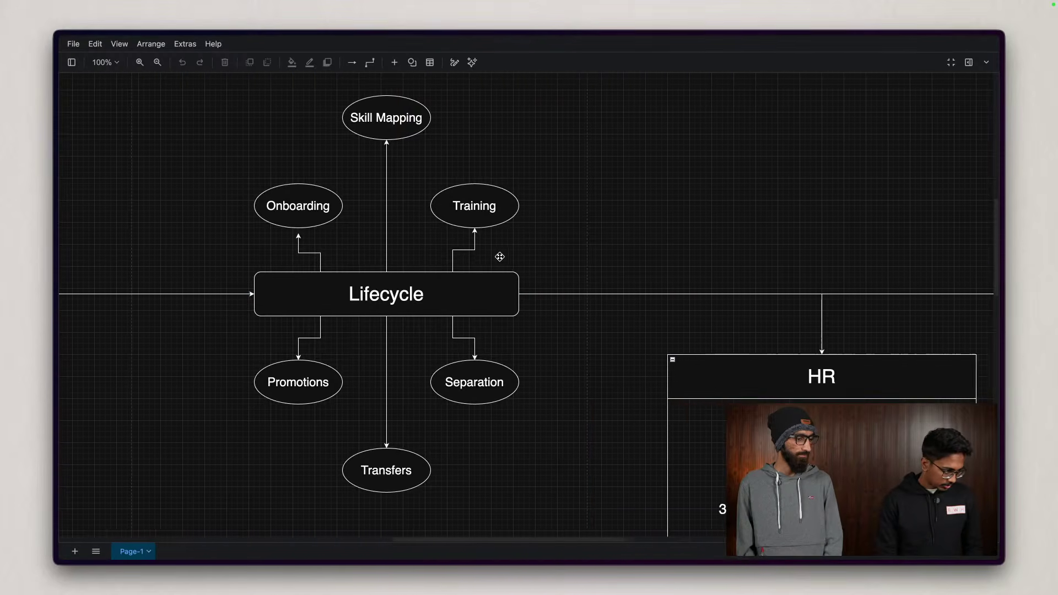
scroll(501, 260, right, 5)
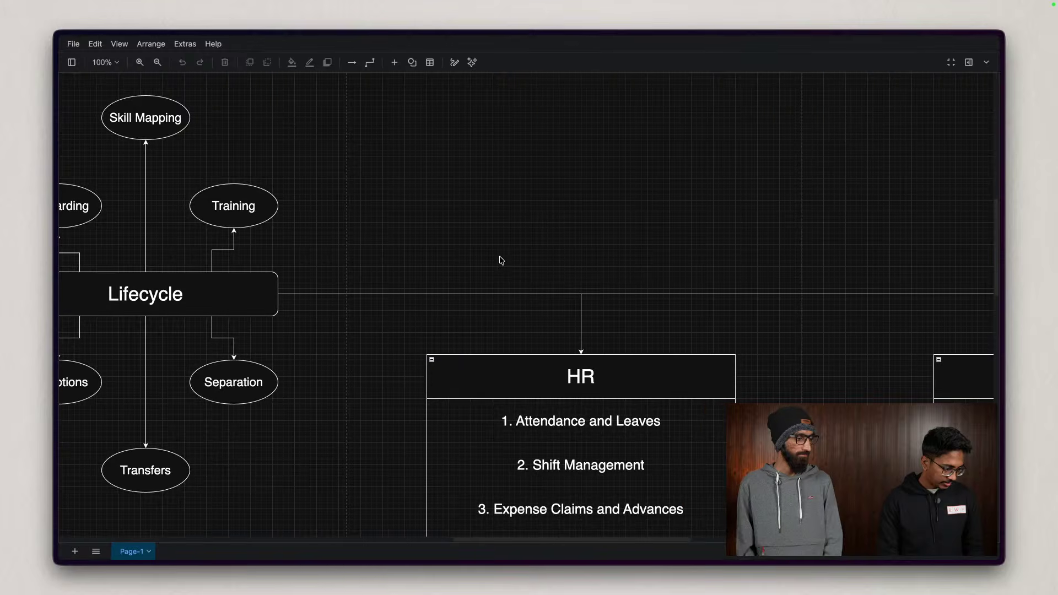
scroll(501, 260, down, 6)
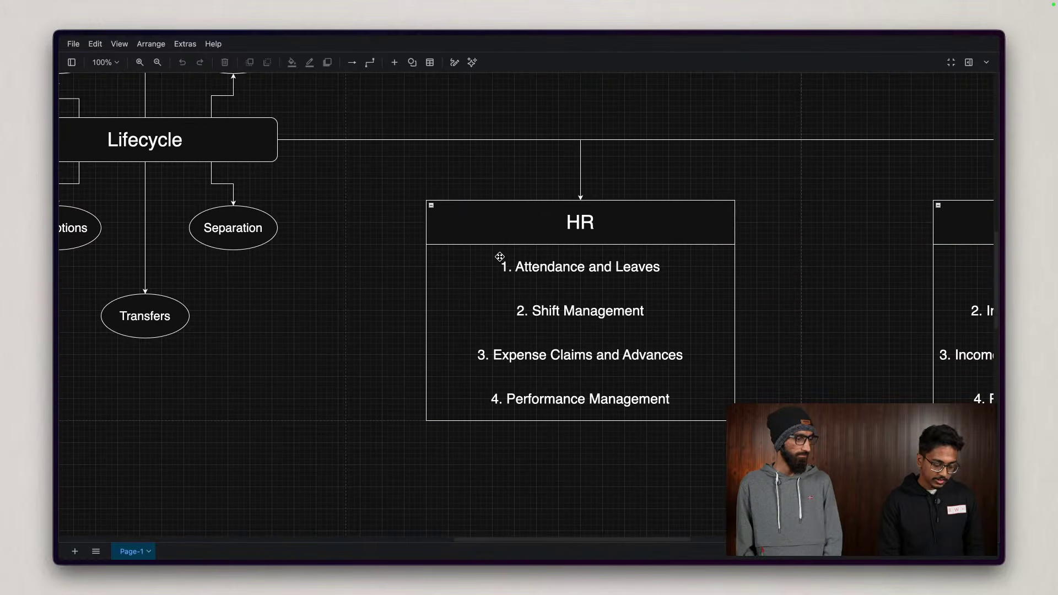
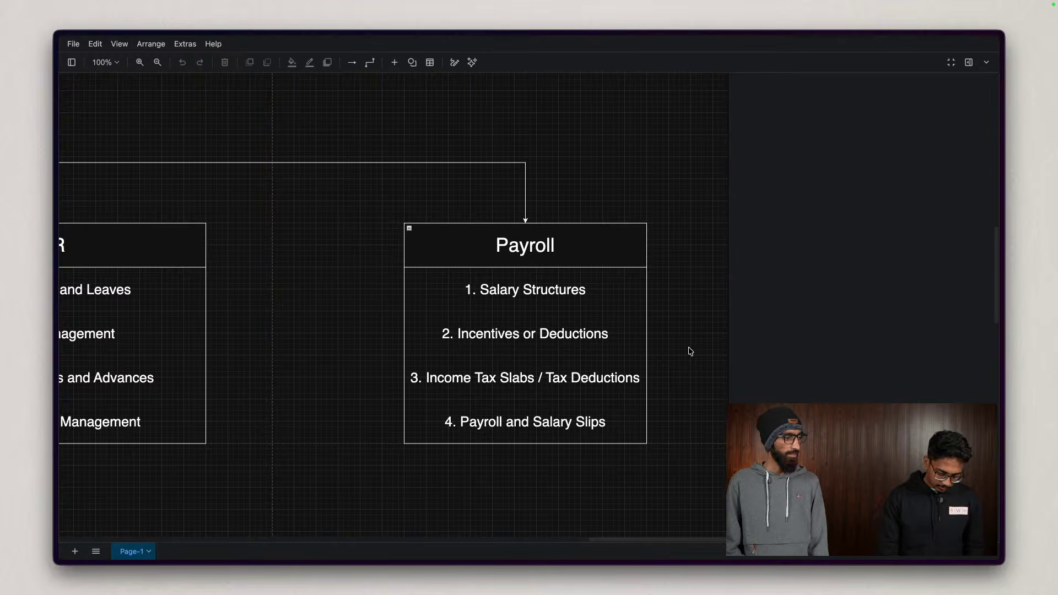
scroll(689, 348, left, 5)
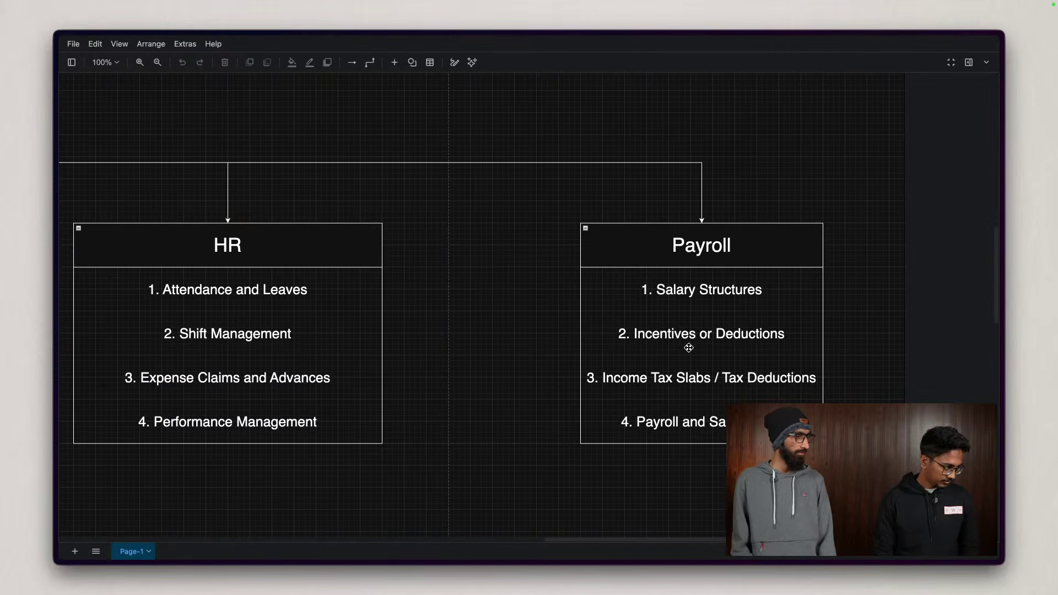
right_click(692, 313)
click(719, 105)
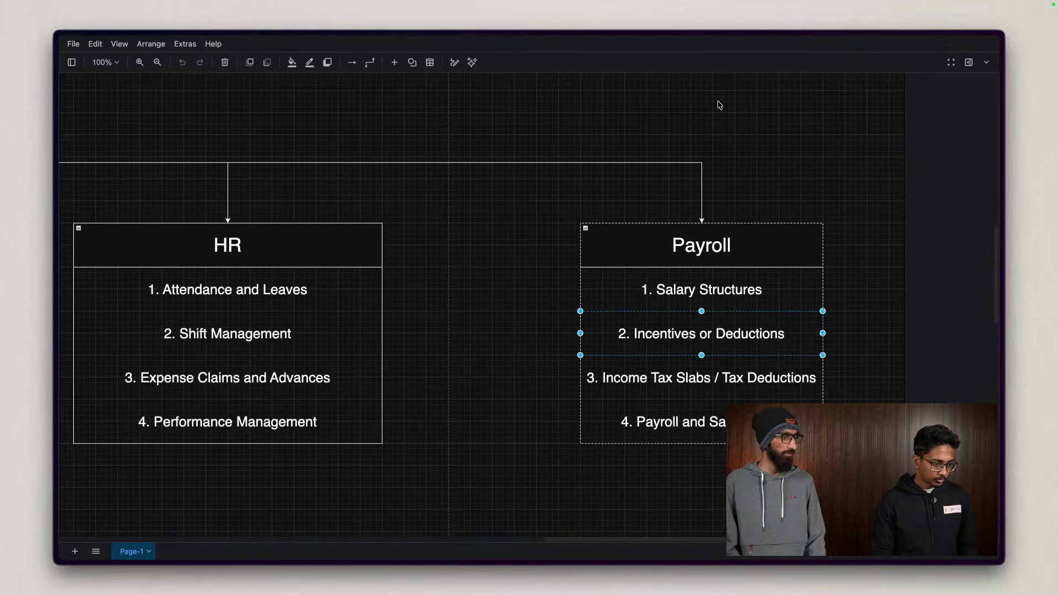
click(105, 62)
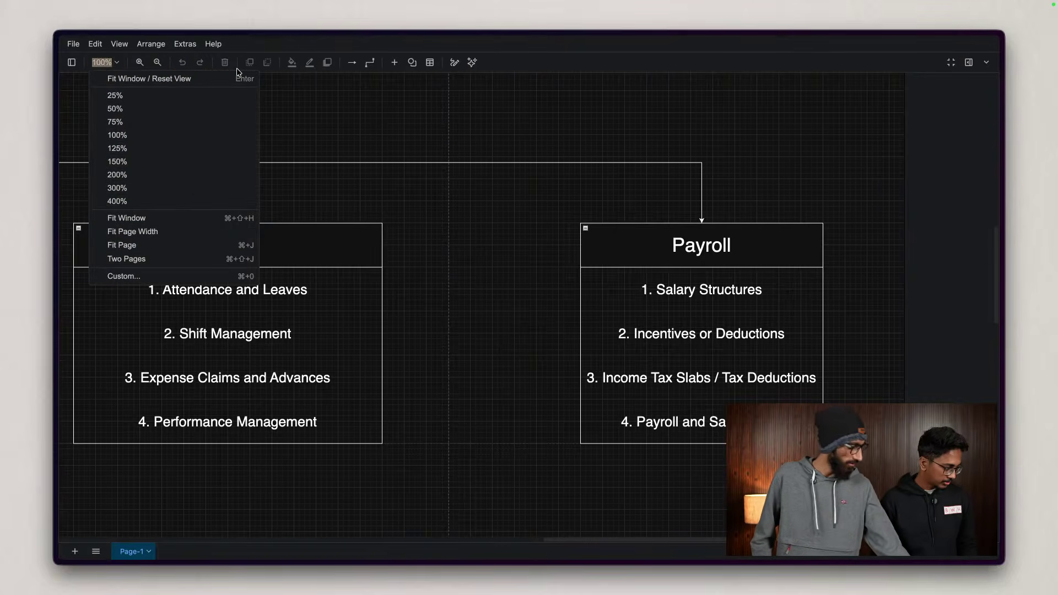
key(super+t)
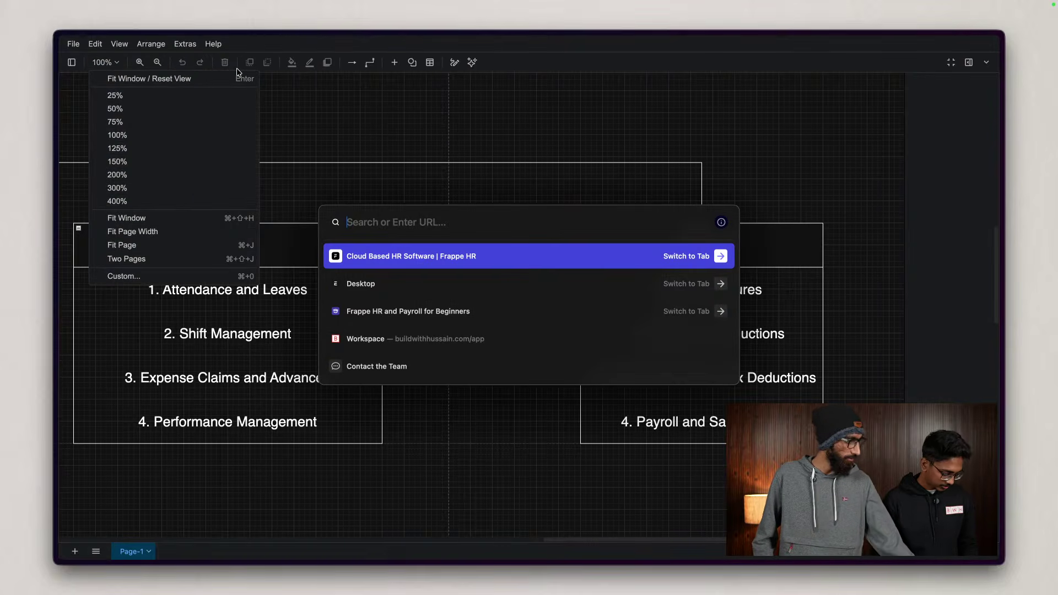
click(378, 91)
scroll(548, 97, down, 1)
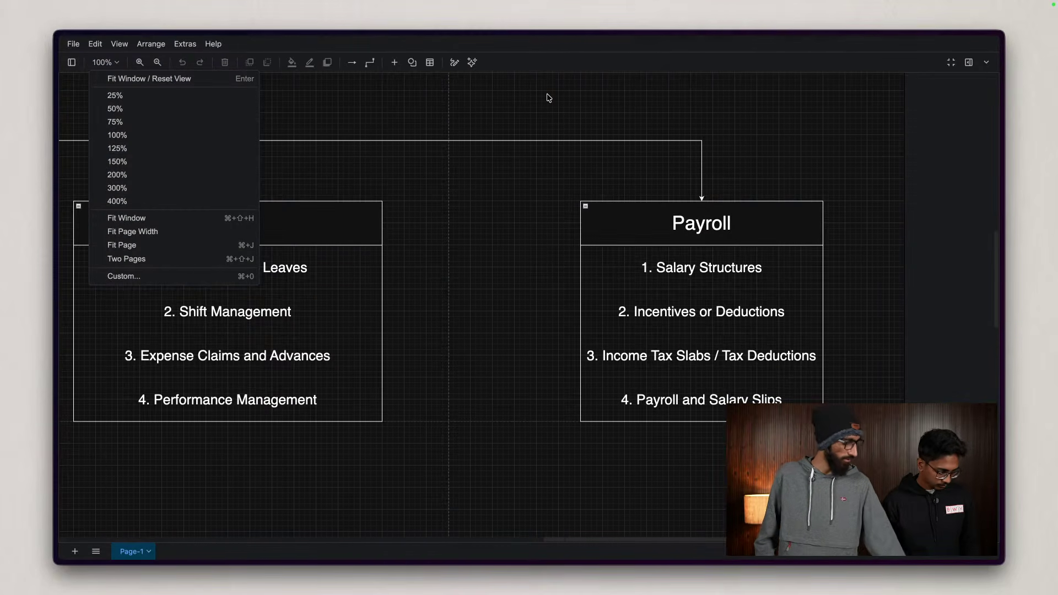
- Switch to the open browser tab "Frappe HR and Payroll for Beginners"
key(super+t)
key(Down)
key(Down)
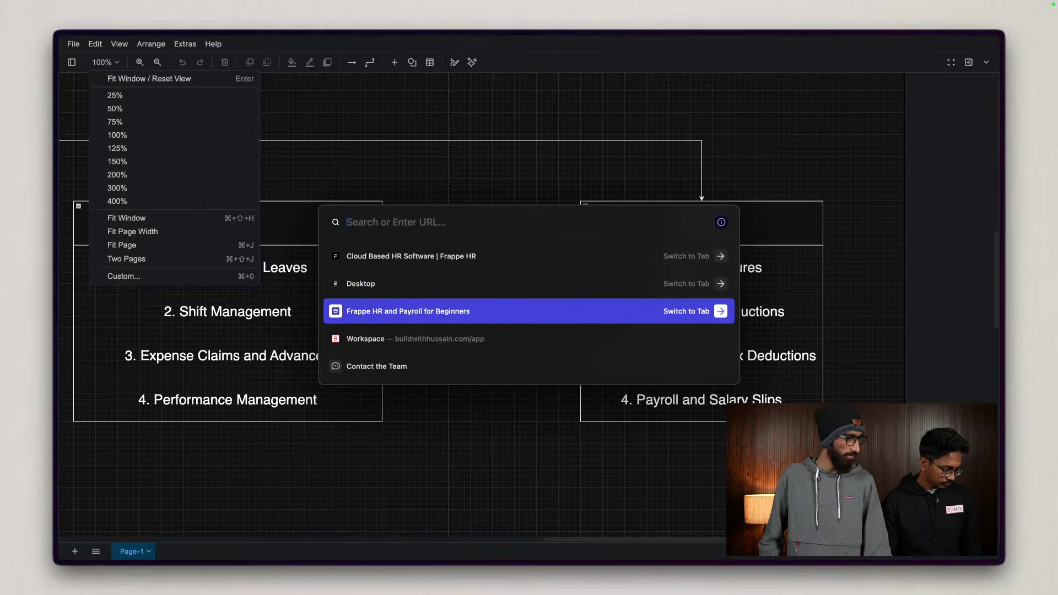
key(Return)
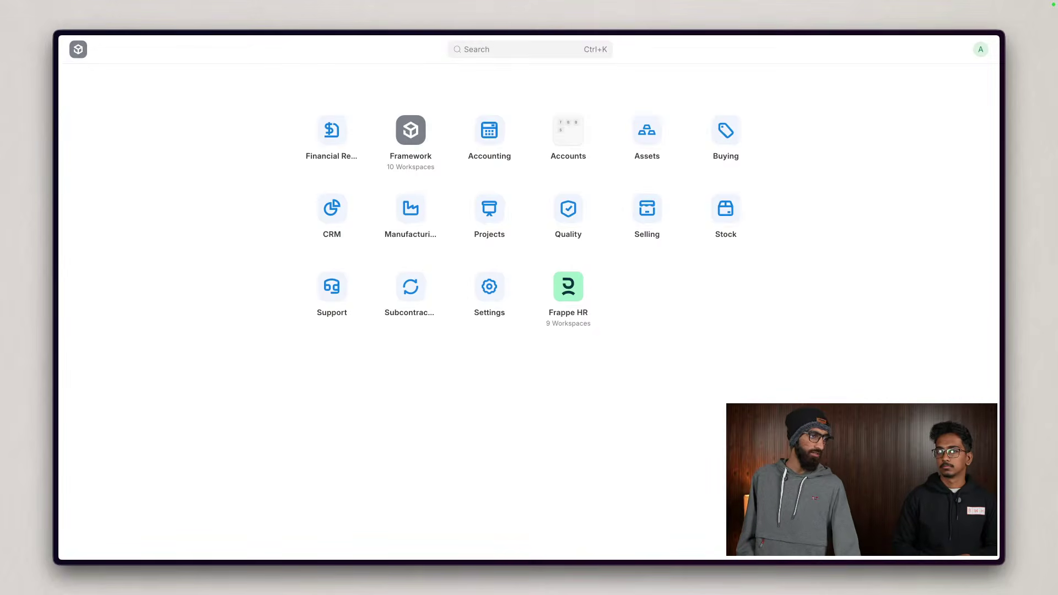
- Open the Expenses workspace of the Frappe HR app from the desk home screen
mouse_move(566, 3)
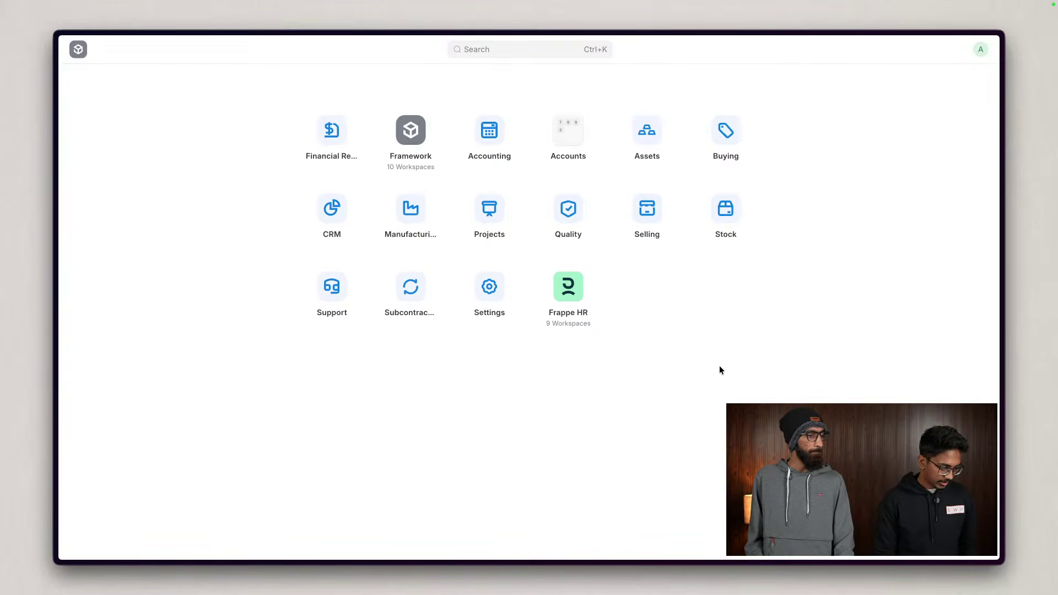
click(569, 287)
click(422, 186)
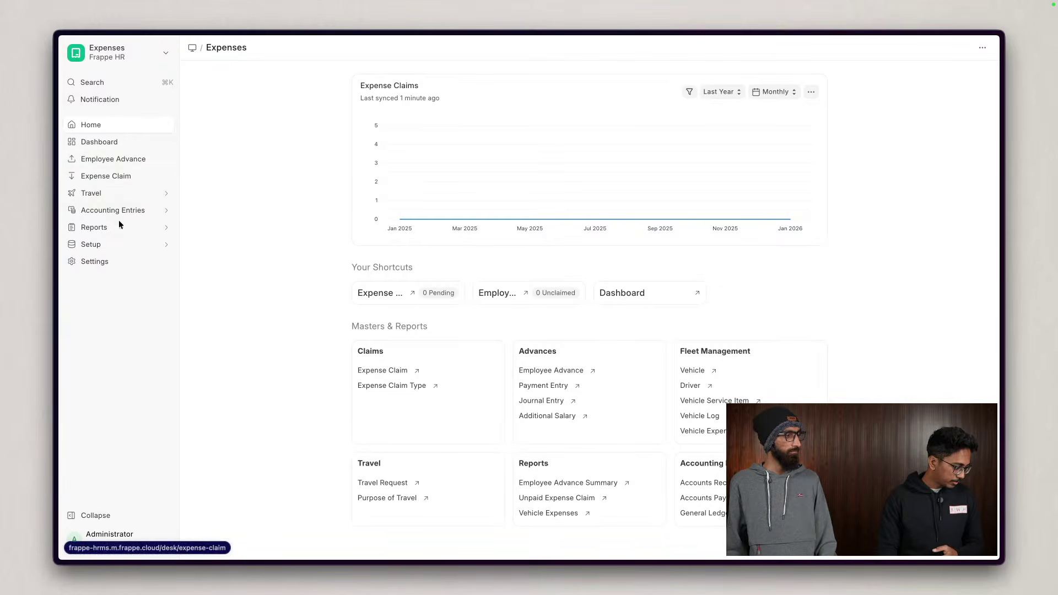
- Expand the Setup section of the Expenses workspace to show its setup pages
right_click(117, 245)
click(105, 242)
click(106, 247)
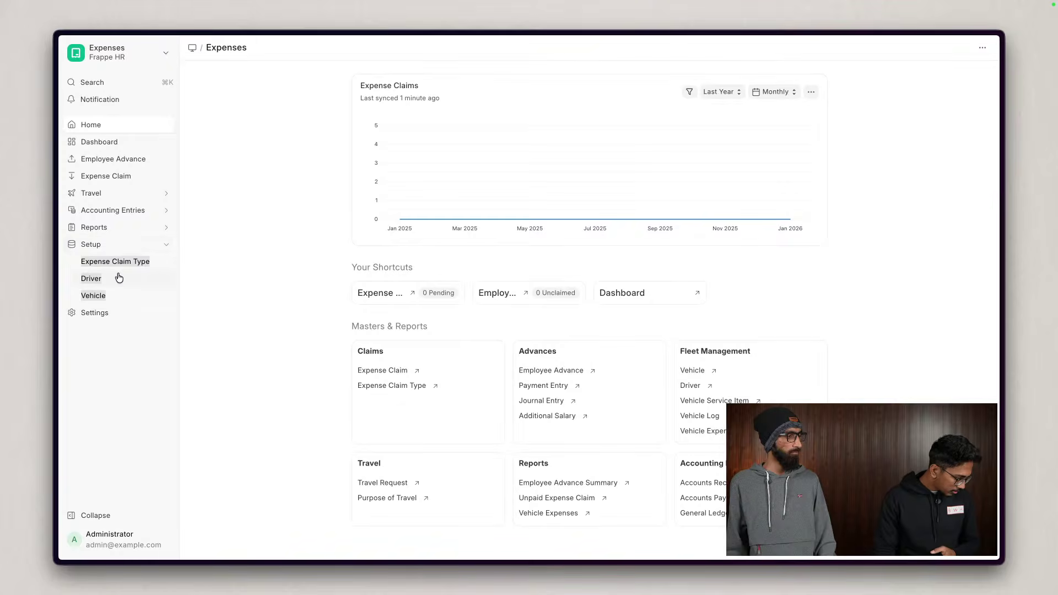
click(216, 265)
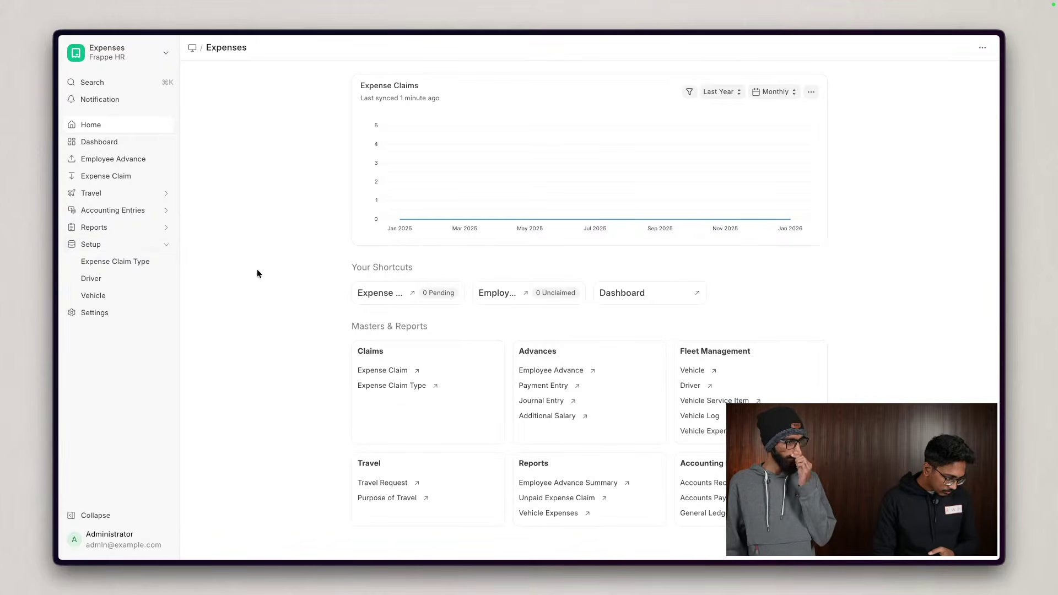
- Open the Expense Claims dashboard and look over its number cards and charts
click(135, 148)
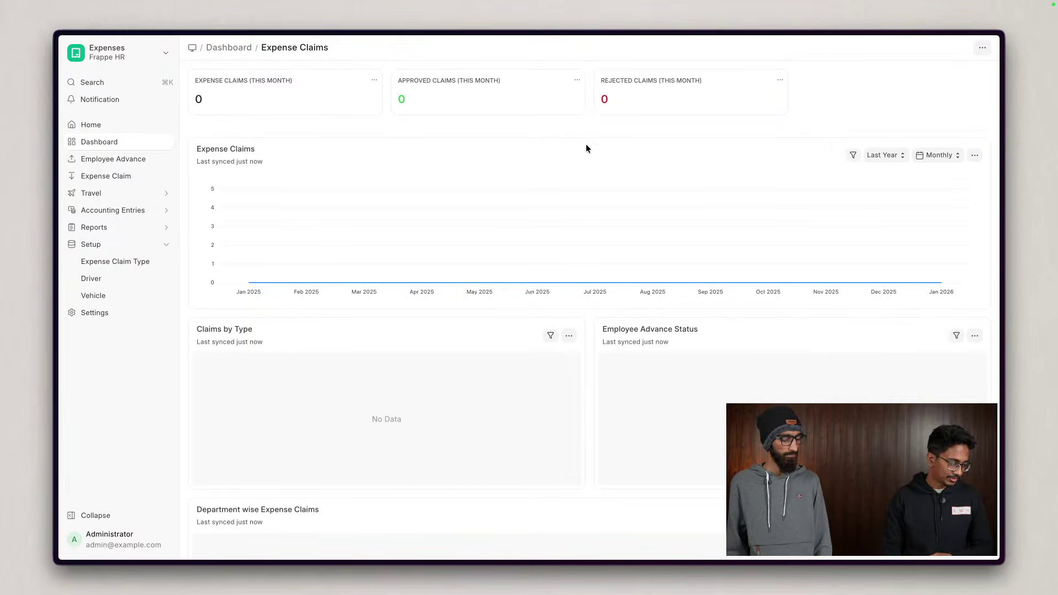
mouse_move(593, 215)
scroll(593, 215, down, 1)
scroll(593, 215, down, 2)
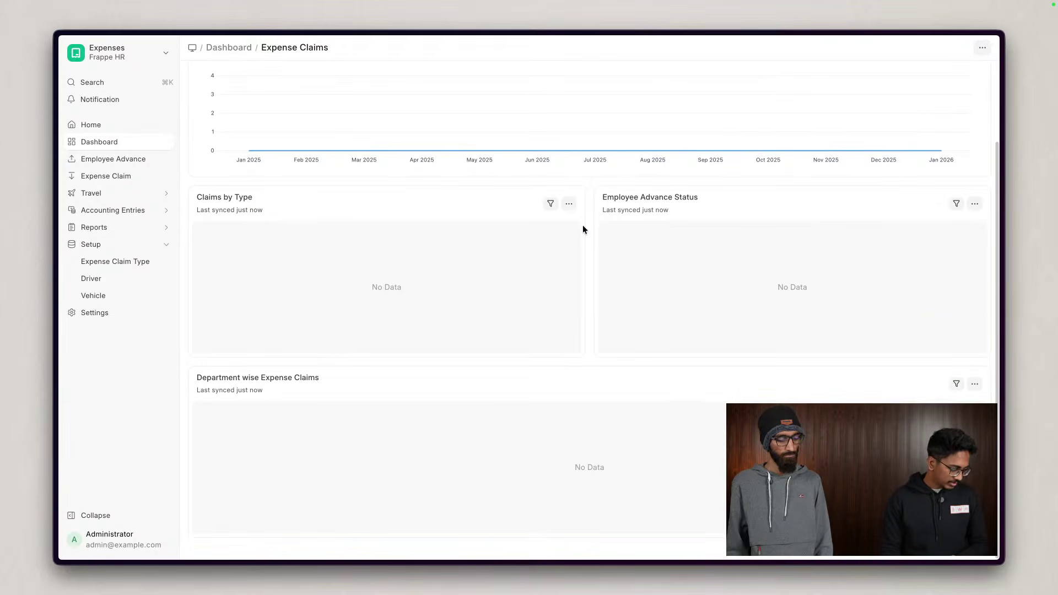
- View the Employee Advance, Expense Claim, Purpose of Travel, Travel Request and Vehicle Log lists of the Expenses workspace in turn
click(125, 165)
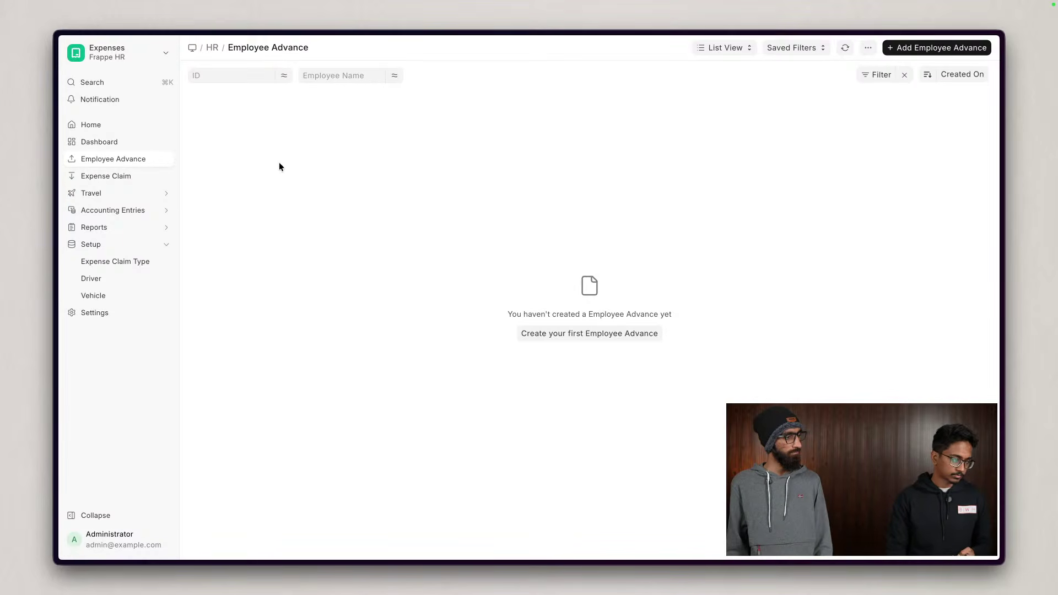
click(129, 177)
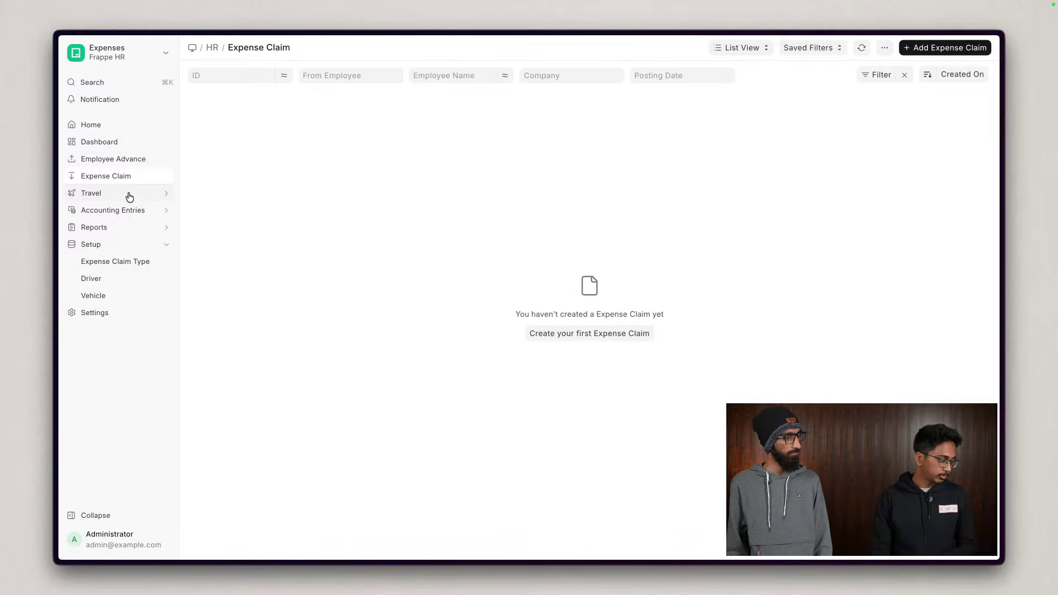
click(130, 193)
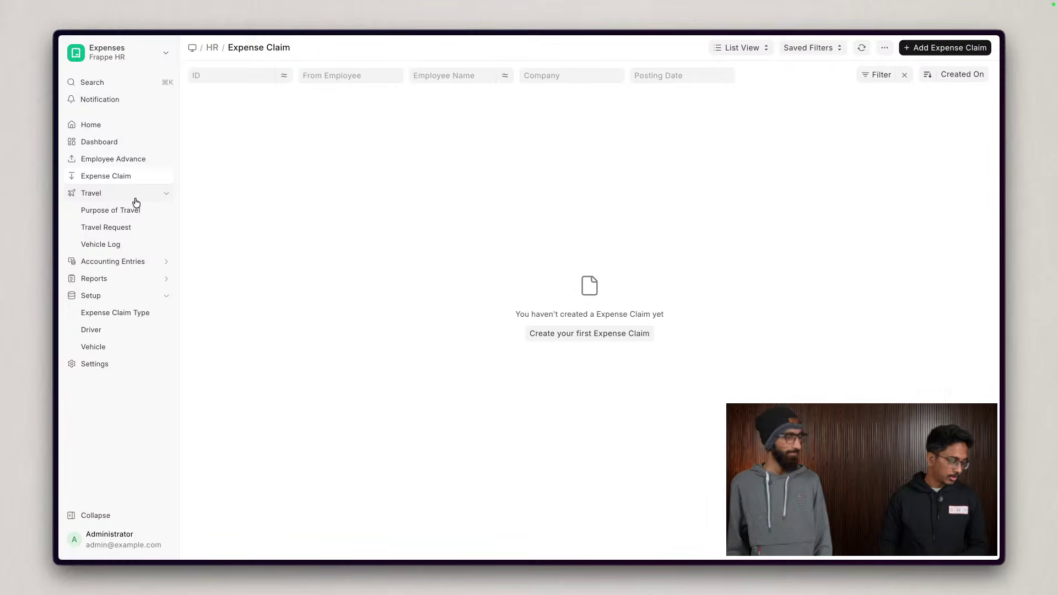
click(134, 211)
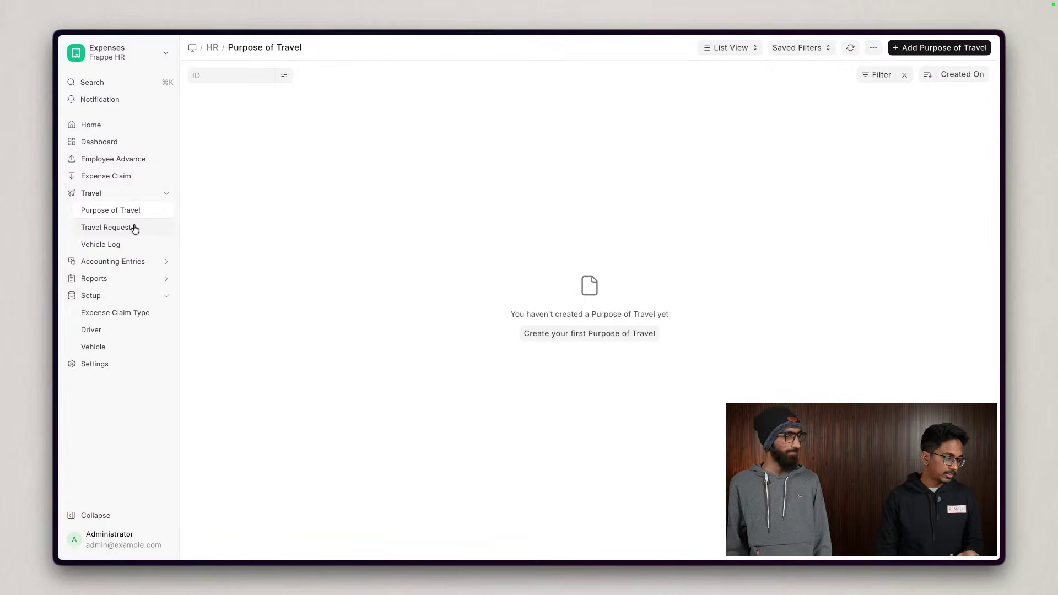
click(135, 228)
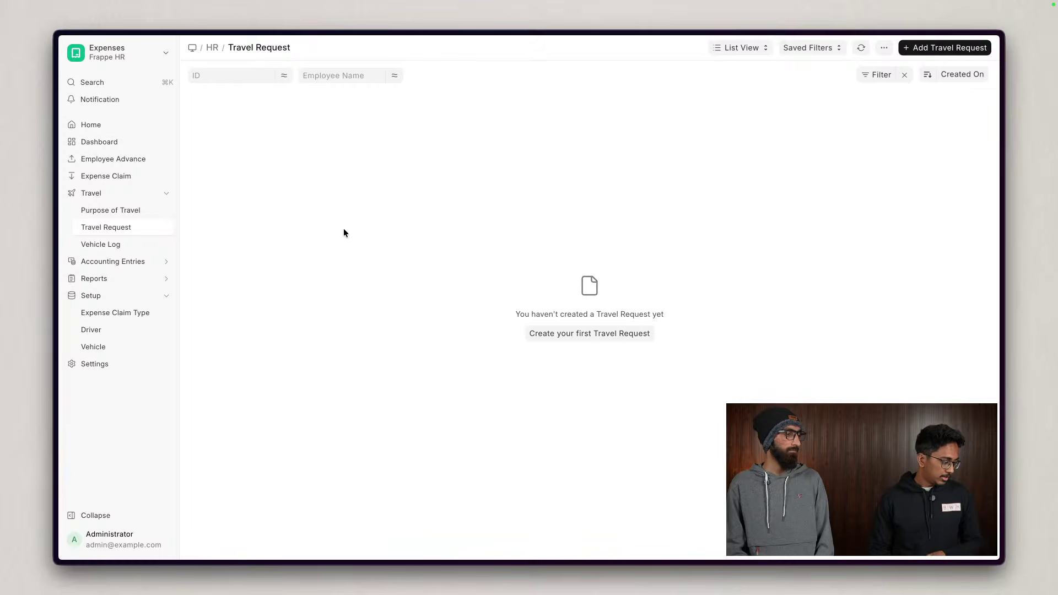
click(113, 246)
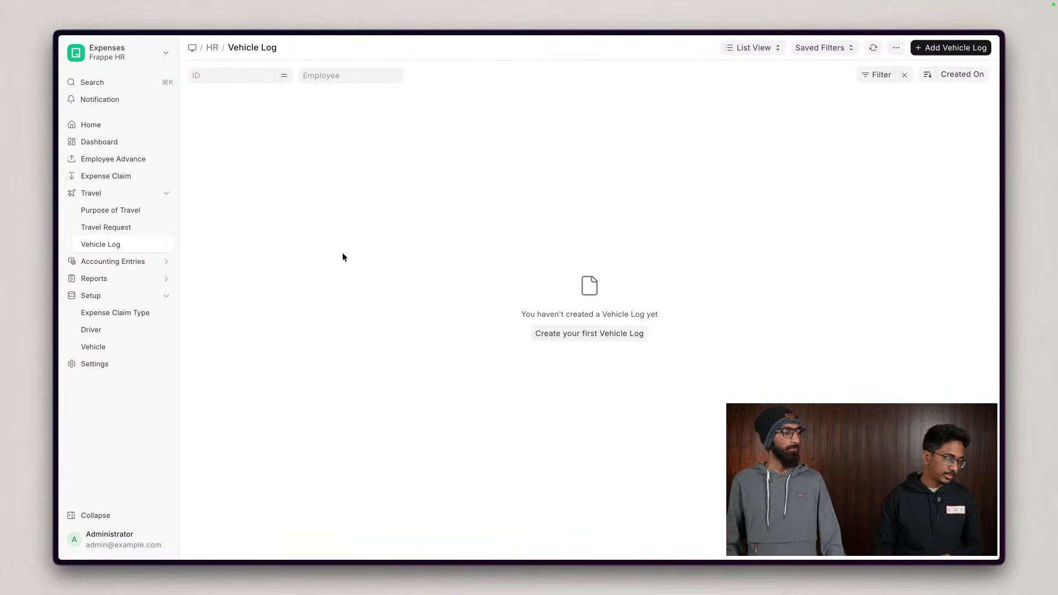
- Look over the pages under Accounting Entries, collapse that section, and expand Reports to show the expense reports
click(138, 265)
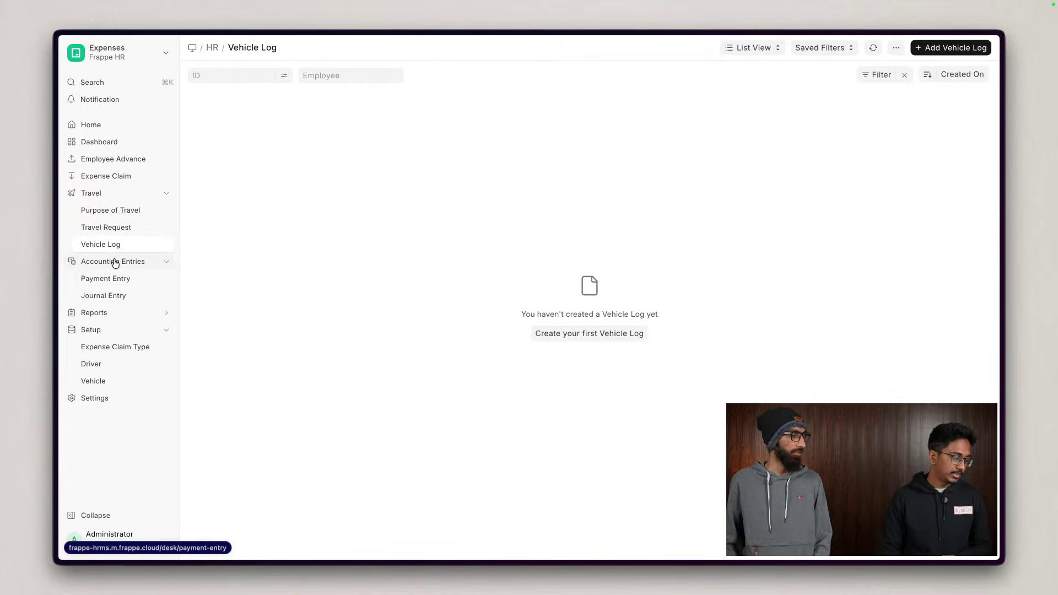
click(117, 264)
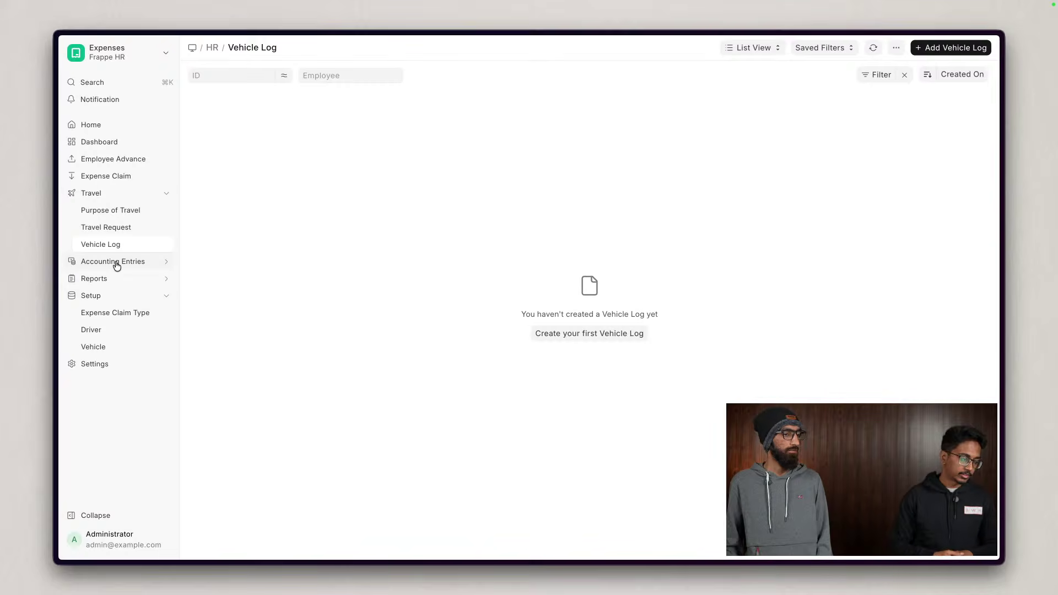
click(117, 280)
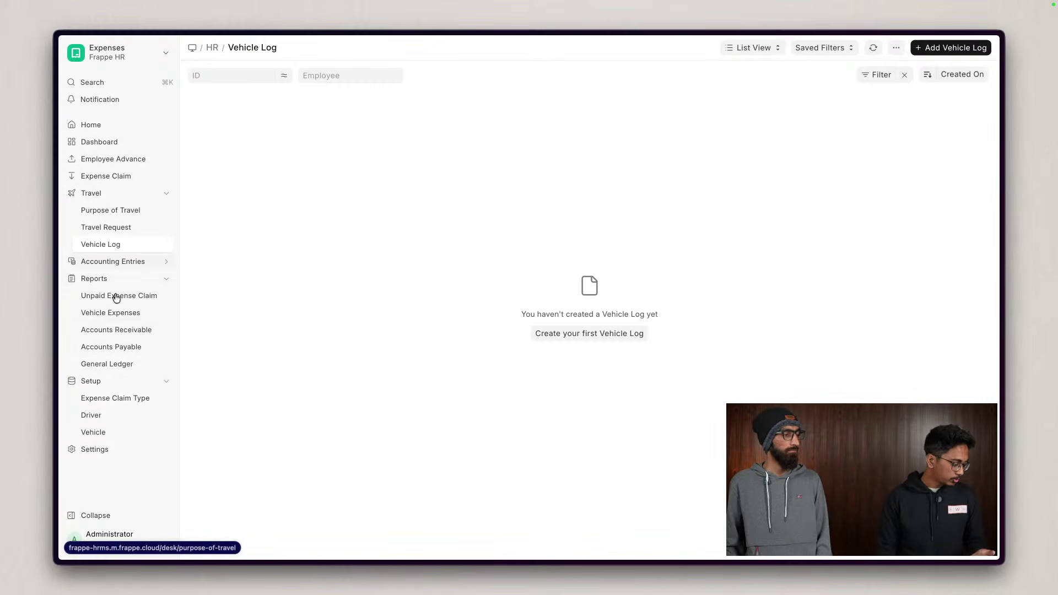
- Return to the desk home screen and open the HR workspace of the Frappe HR app
click(132, 54)
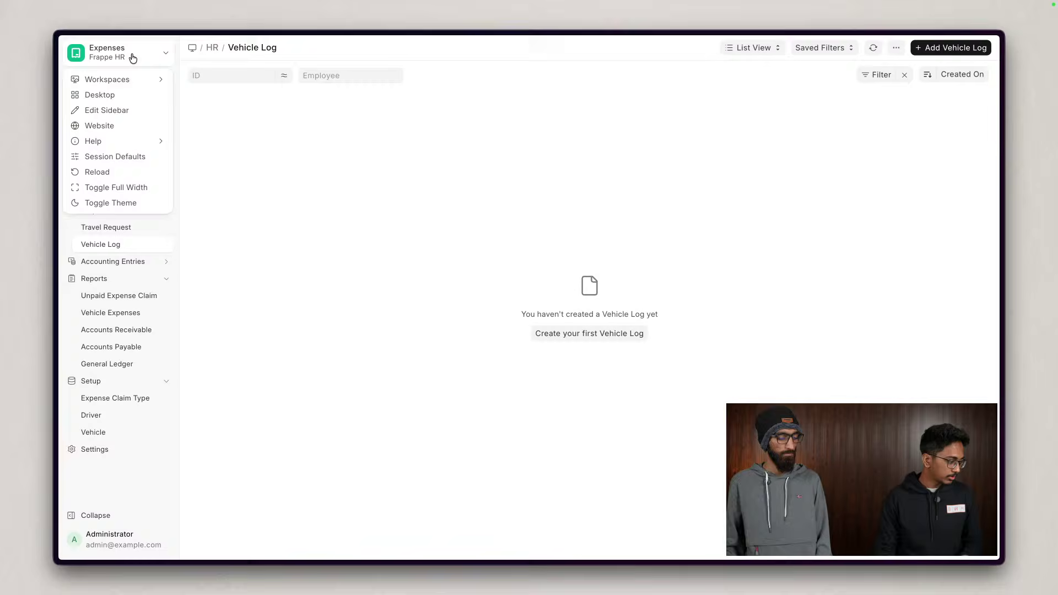
click(128, 99)
click(560, 285)
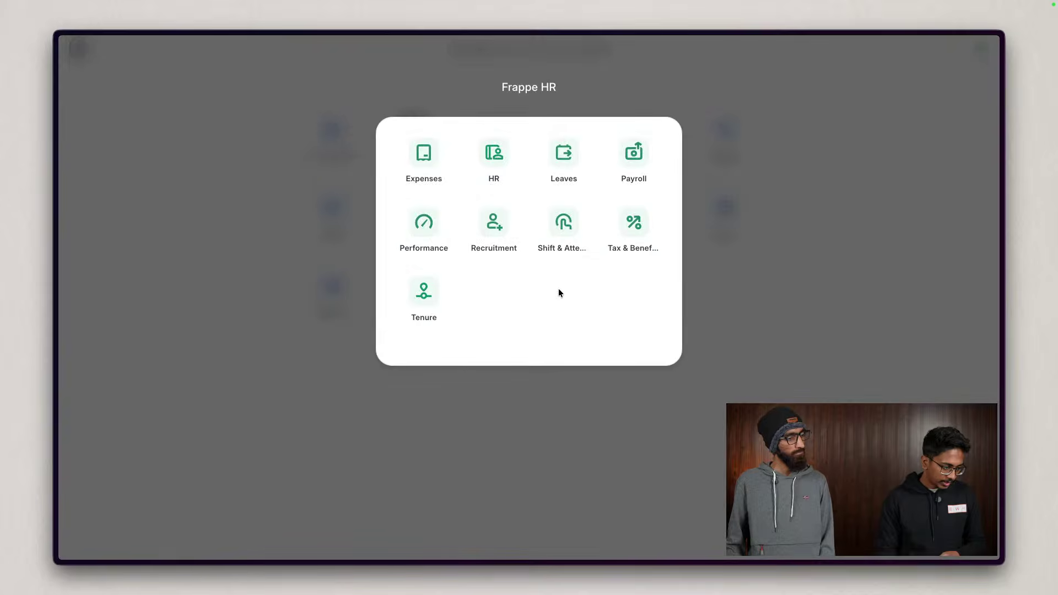
click(484, 157)
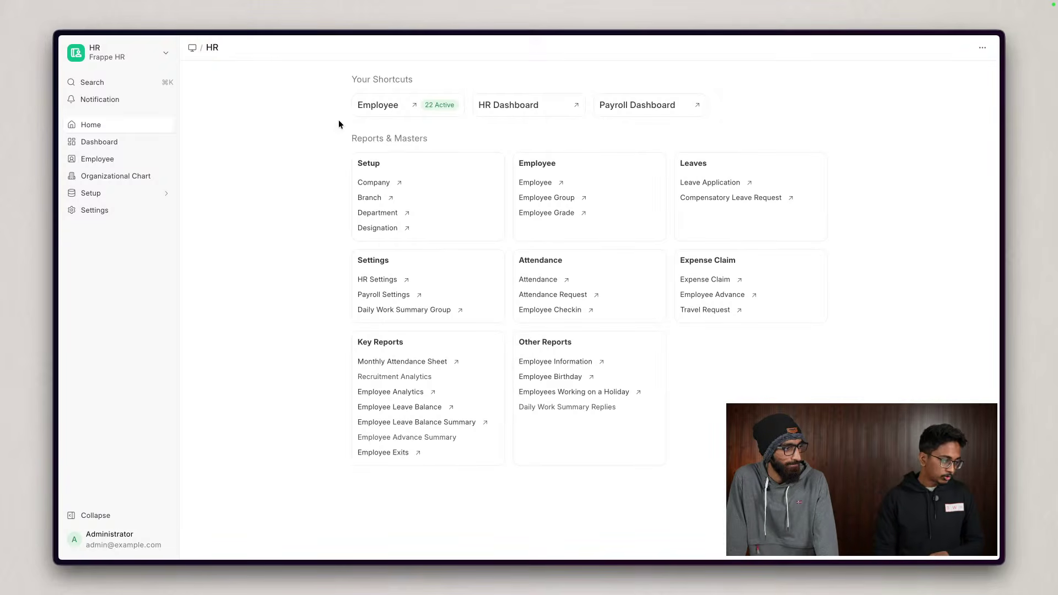
- Open the Employee list from the HR shortcuts and remove its Status Equals Active filter
click(389, 111)
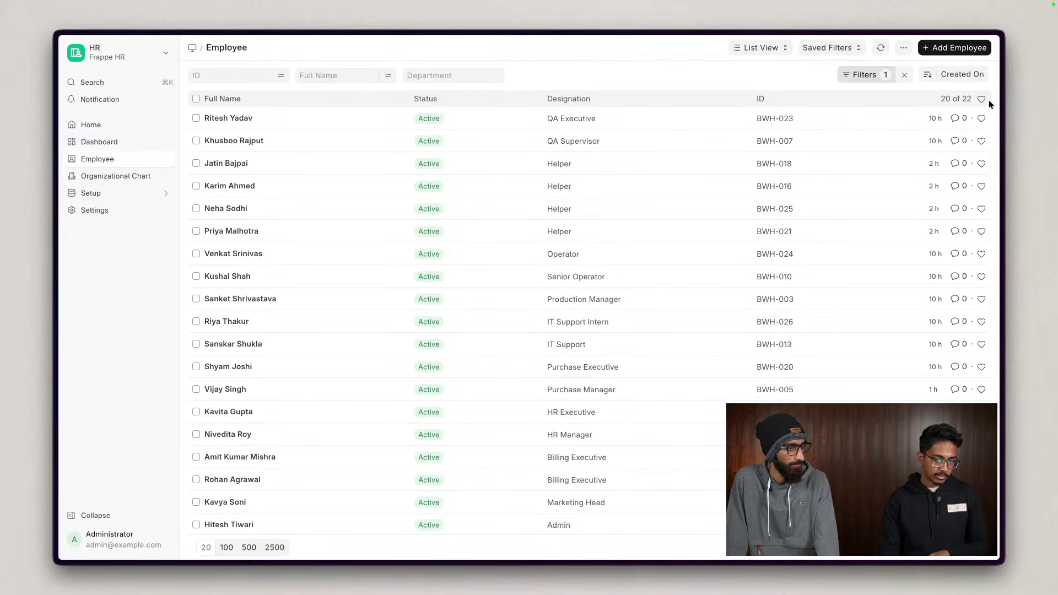
click(860, 78)
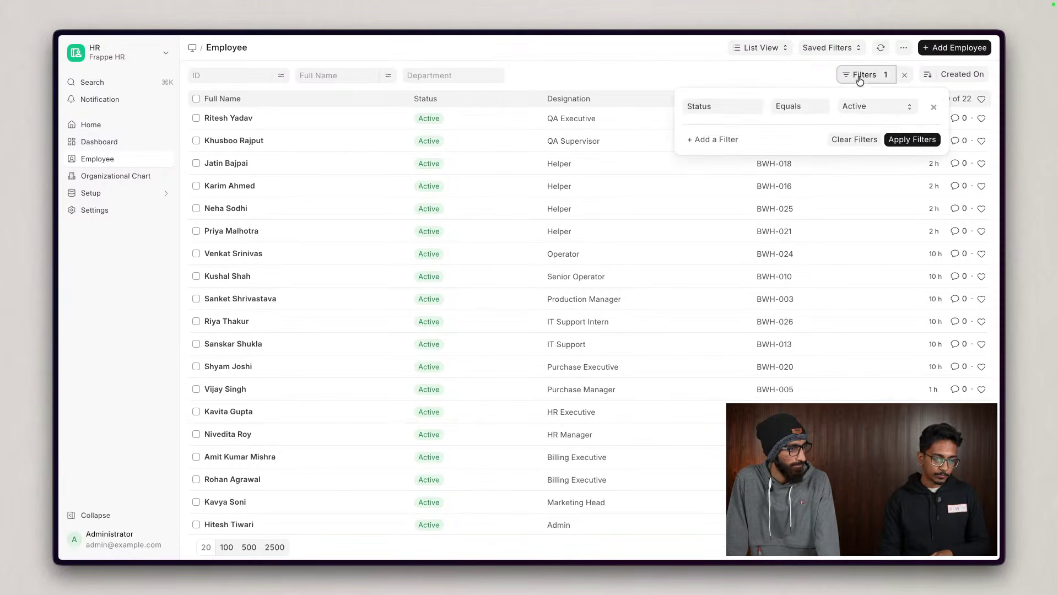
click(933, 106)
click(884, 76)
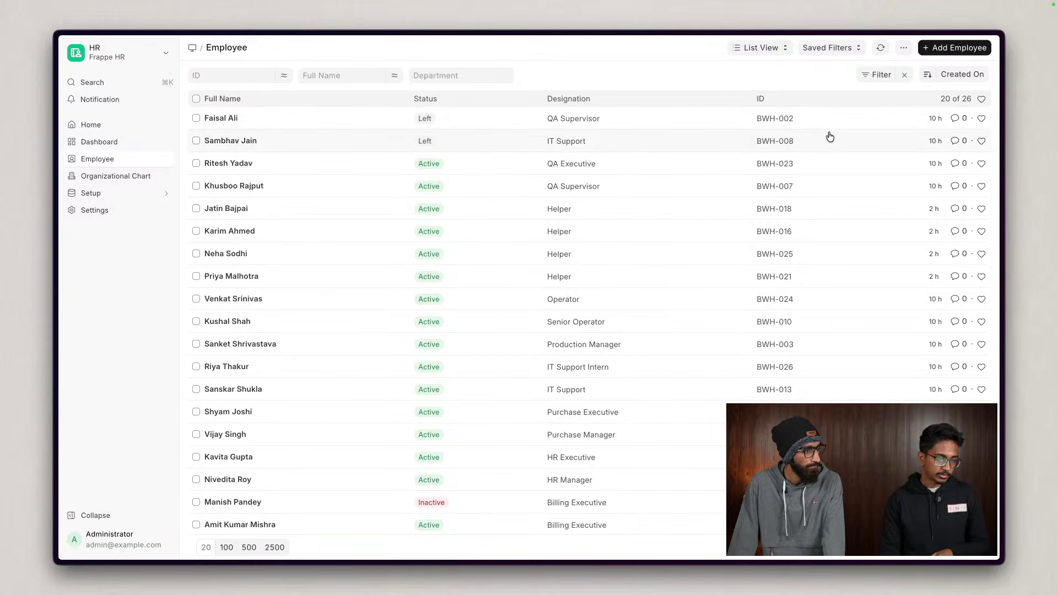
- Filter the Employee list to employees with status Left, and clear the filter again
click(428, 119)
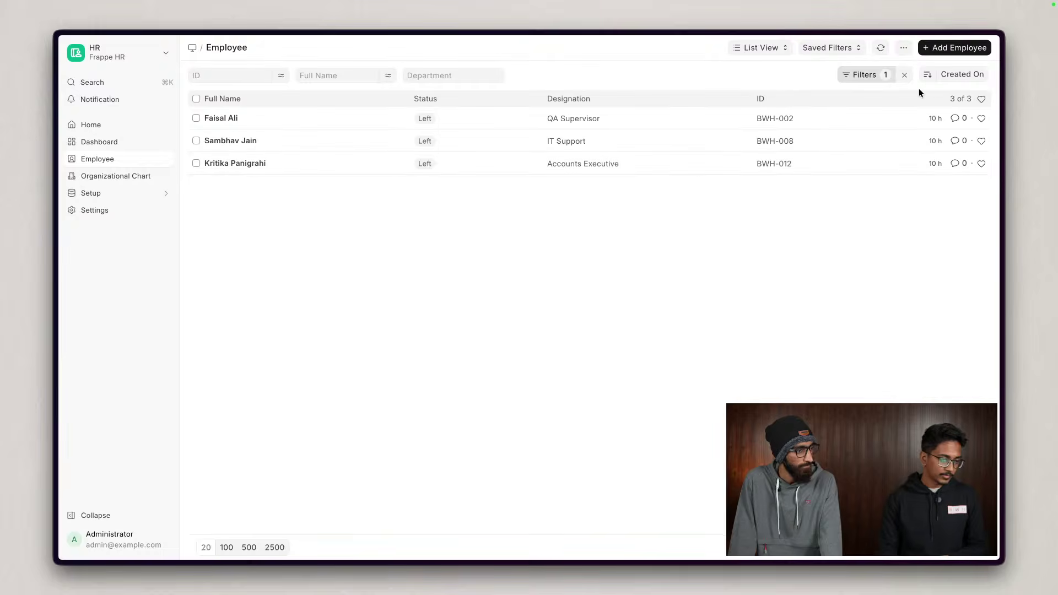
click(906, 79)
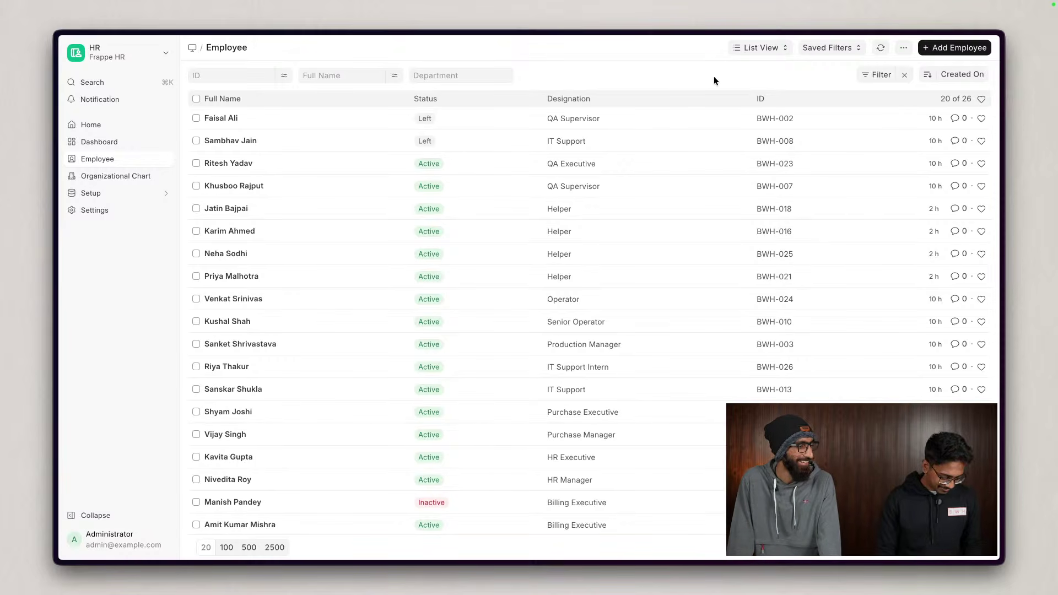
- Search the desk for "company" and open the Company list
click(110, 78)
text(company)
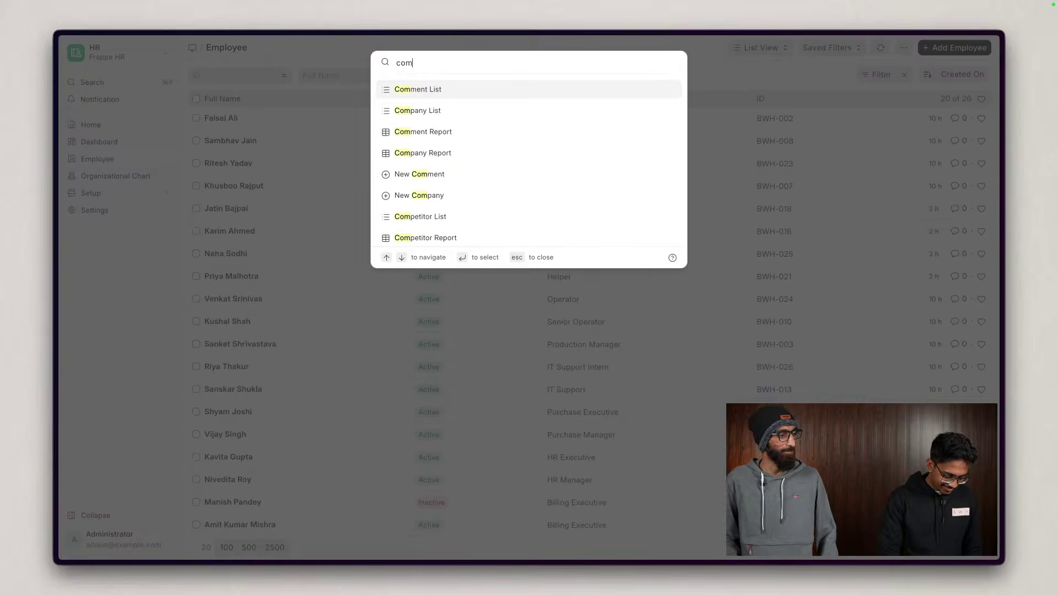
key(Return)
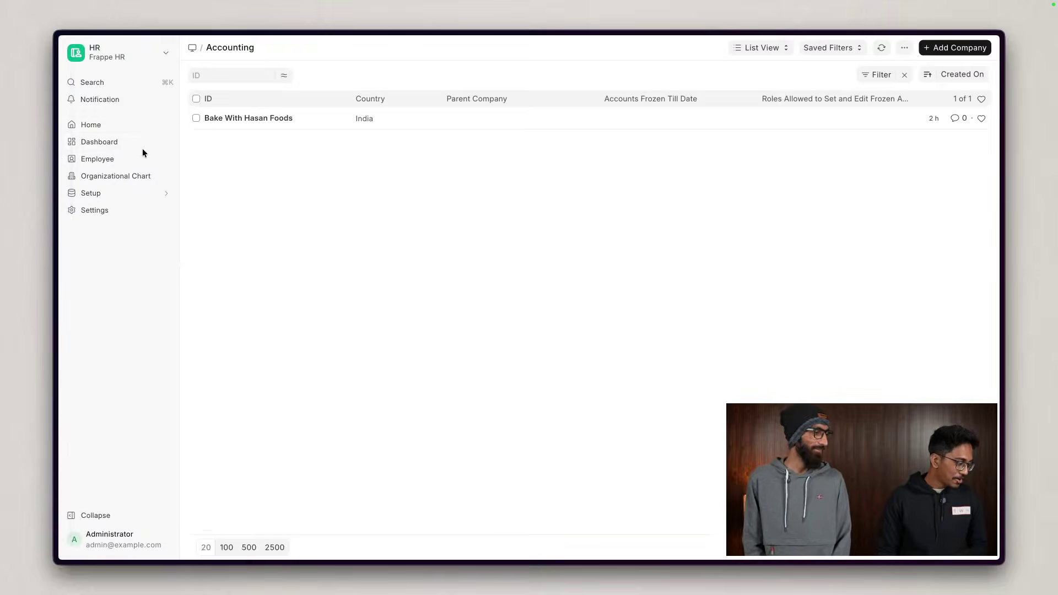
- Return to the HR workspace's Employee list and refresh it
click(114, 147)
click(133, 161)
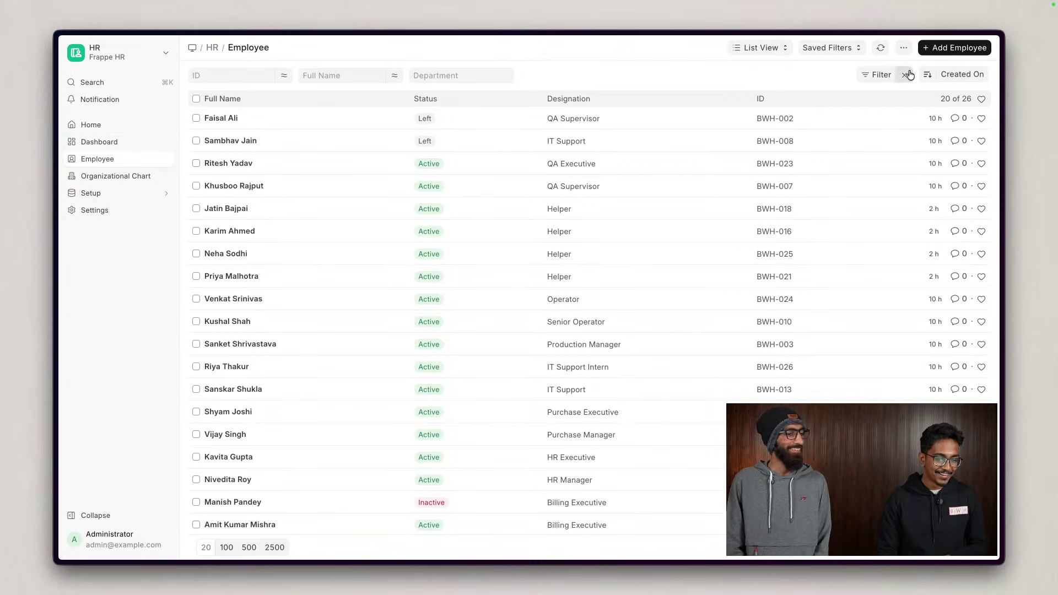
click(881, 48)
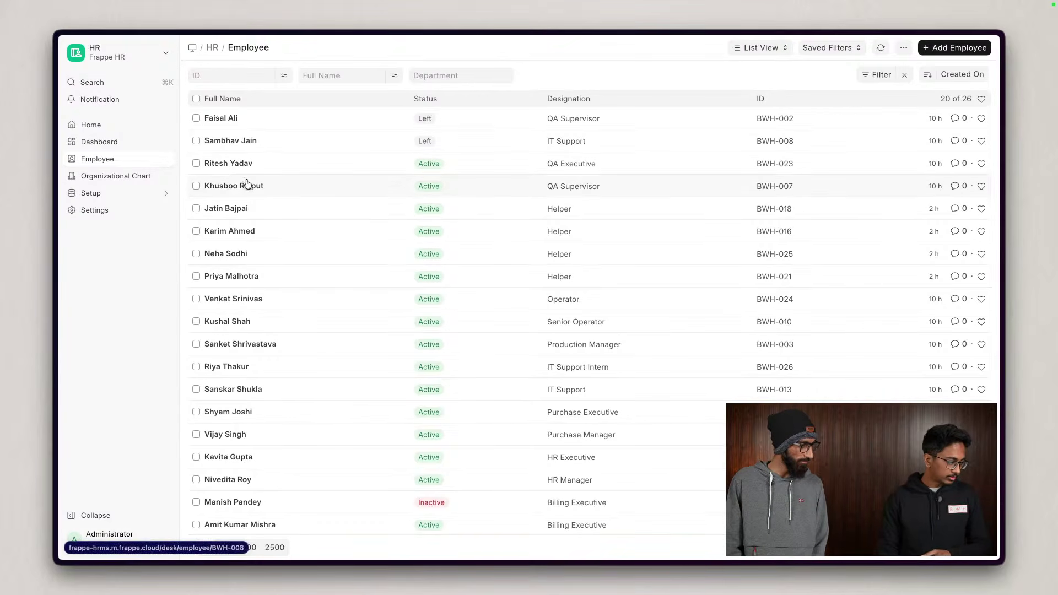
- Open the QA Executive's employee record and look through its User Details, Joining, Address & Contacts, and Attendance & Leaves information
click(231, 164)
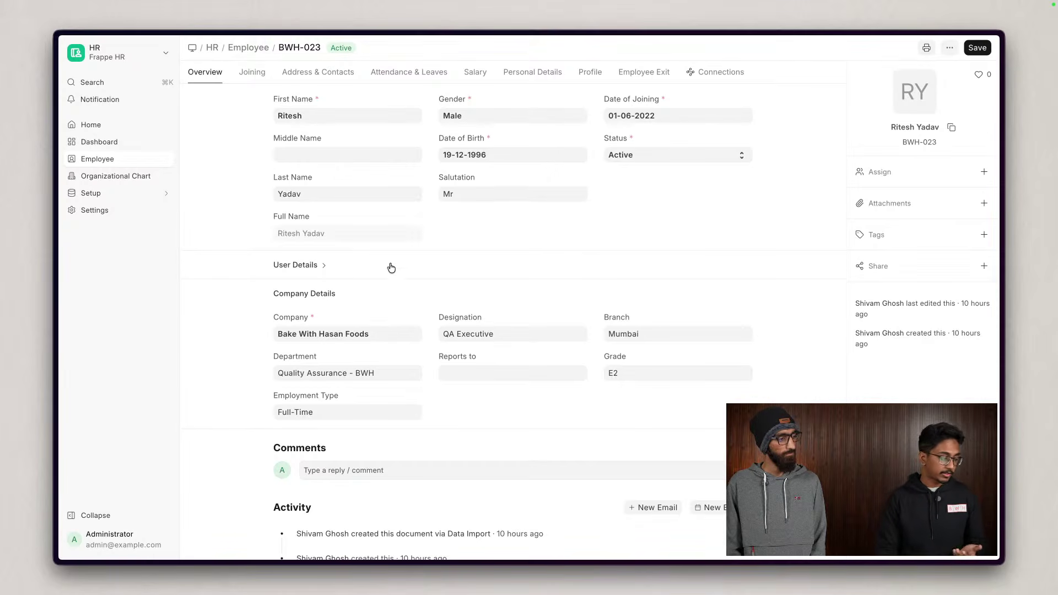
click(351, 273)
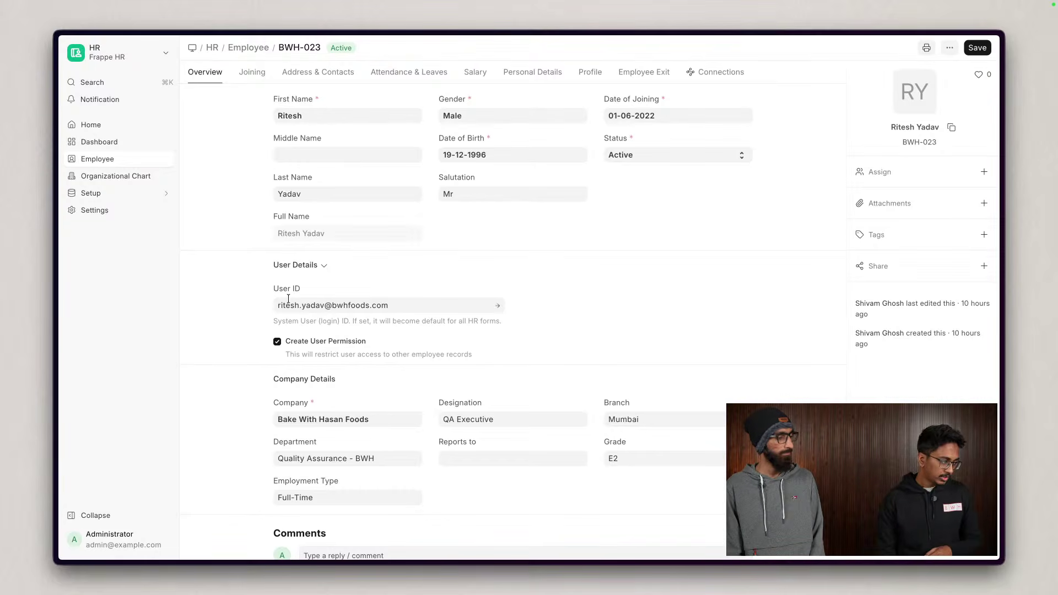
click(254, 72)
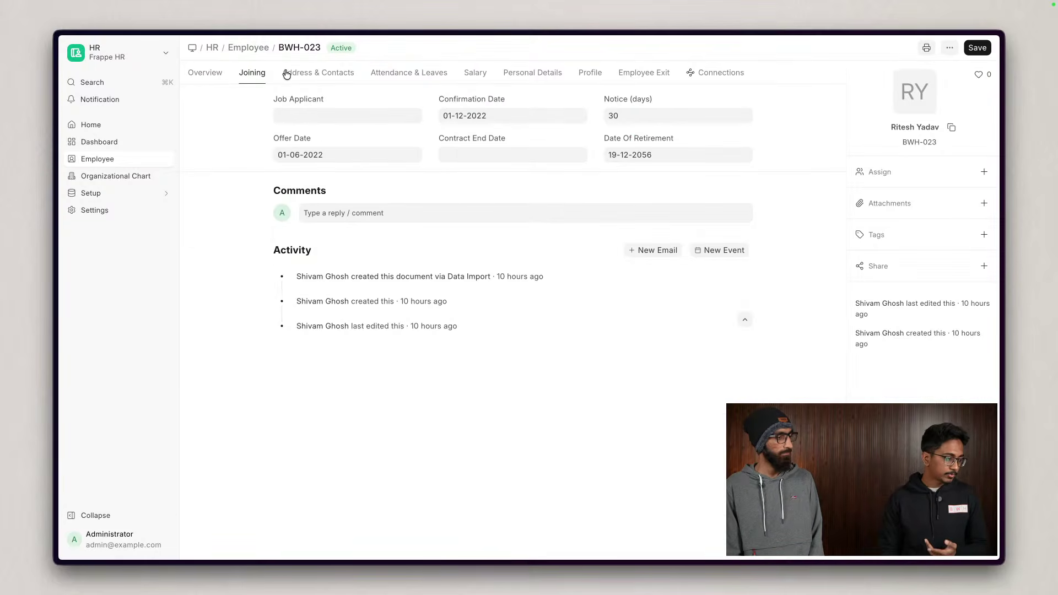
click(321, 74)
click(415, 77)
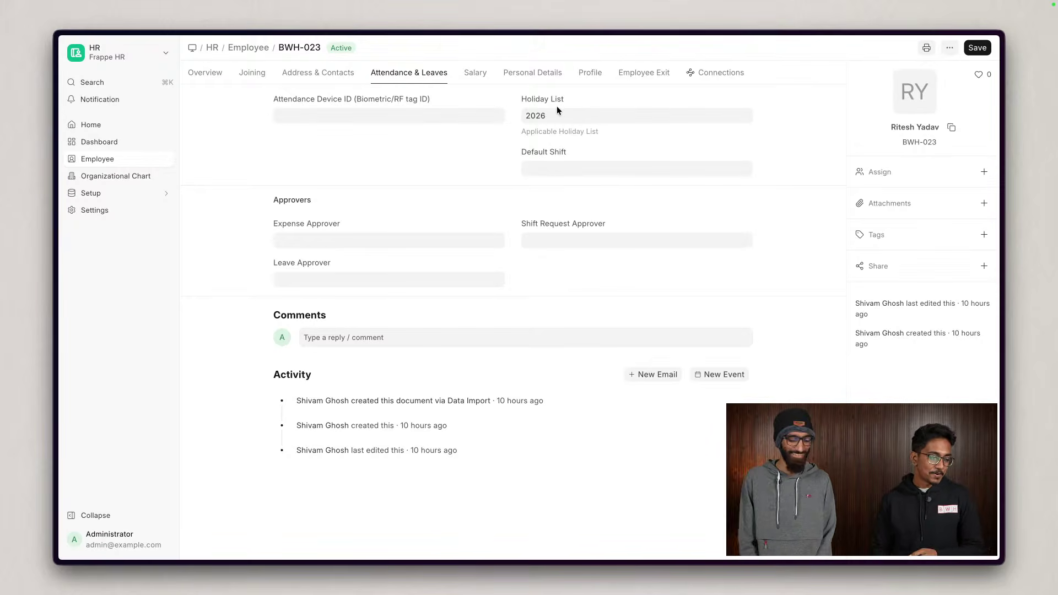
- Open the 2026 holiday list linked in the employee record and look through its dated weekly offs and public holidays
click(563, 113)
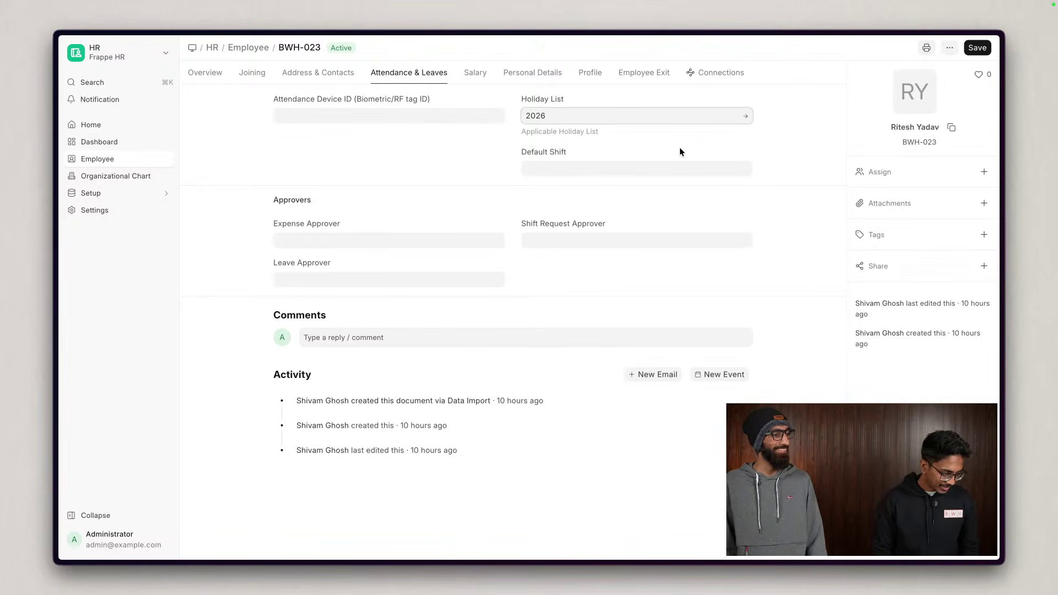
click(747, 120)
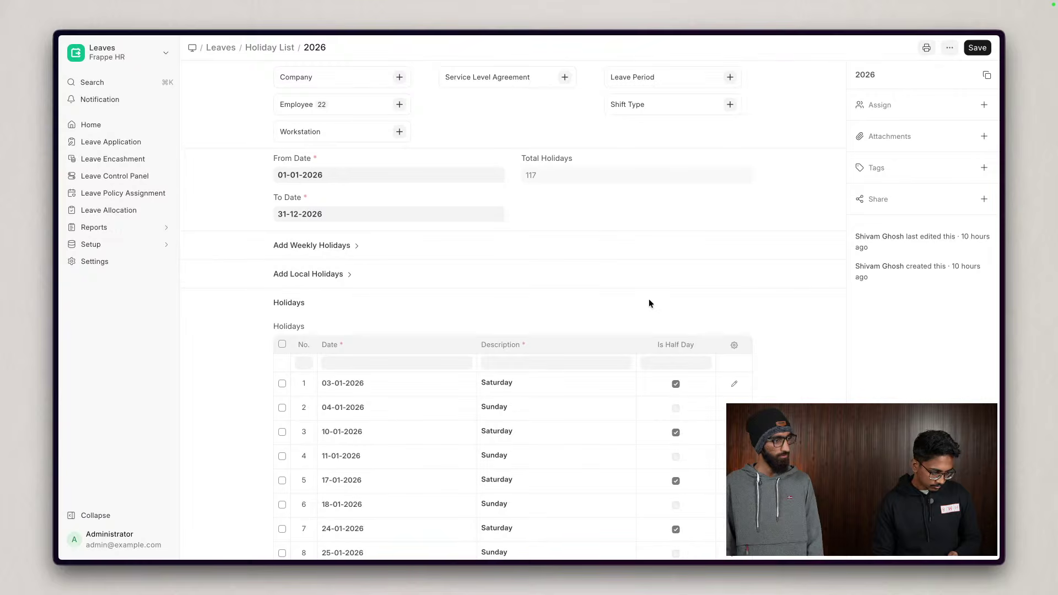
scroll(710, 306, down, 10)
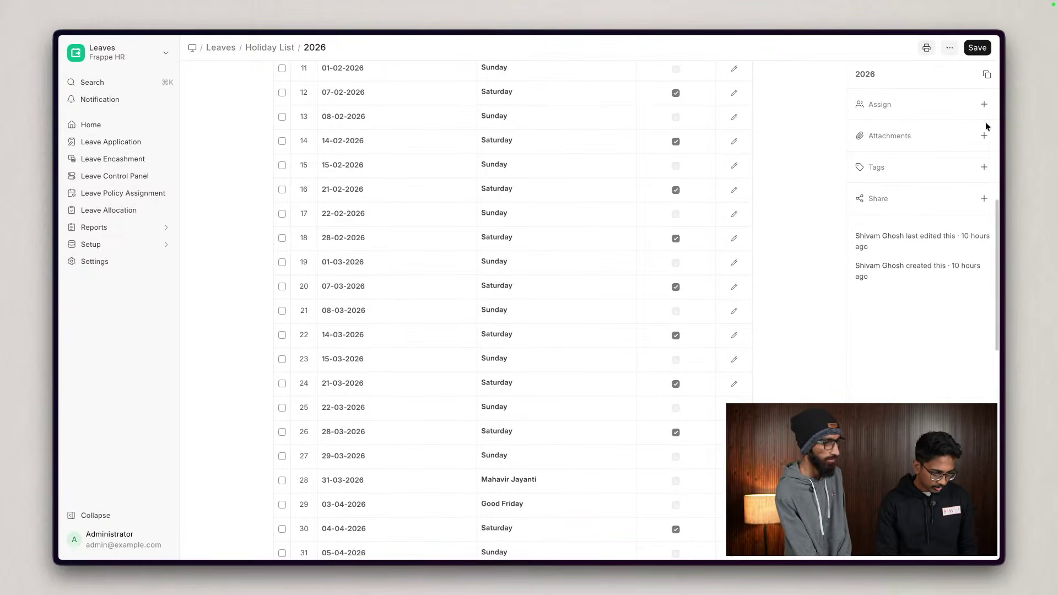
scroll(765, 267, up, 4)
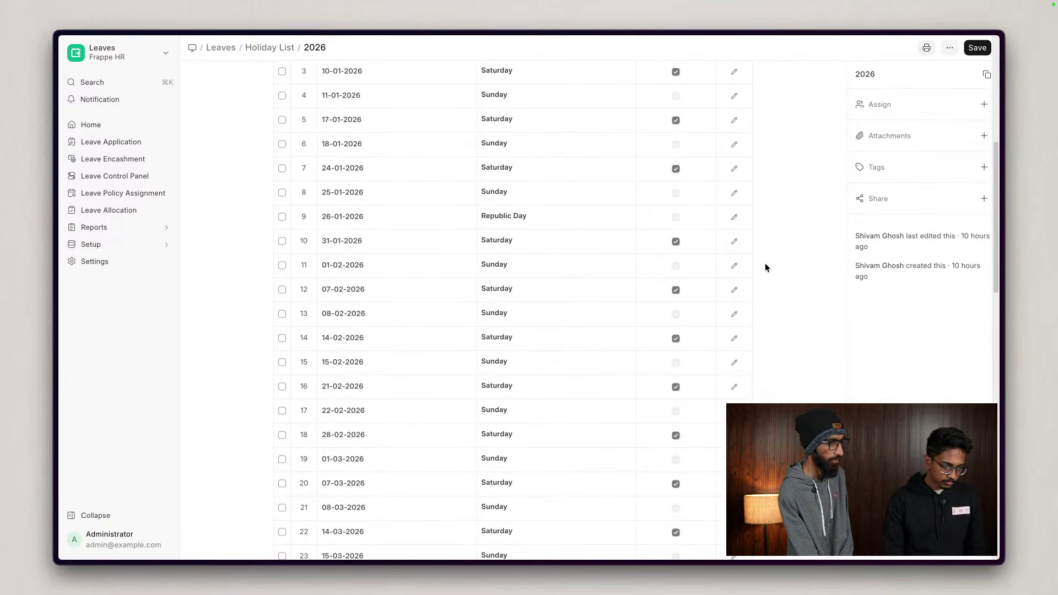
scroll(704, 253, down, 7)
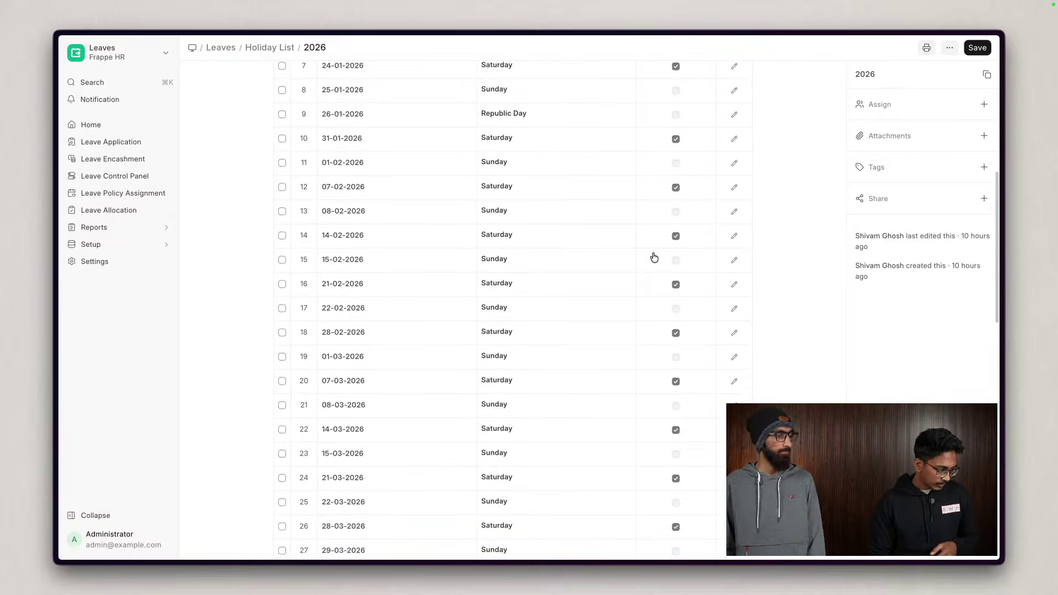
scroll(655, 257, down, 6)
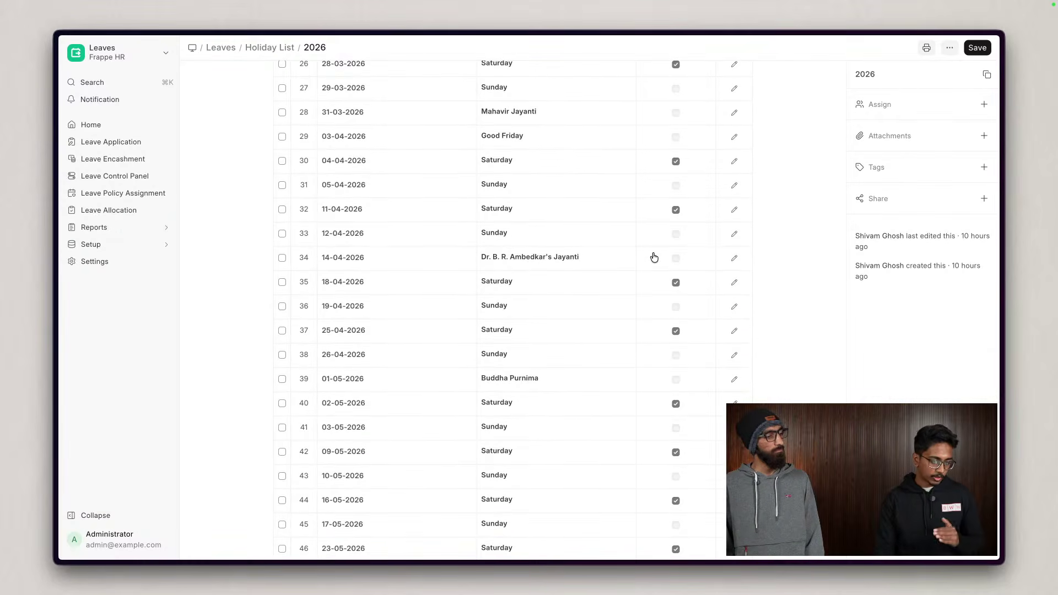
scroll(654, 258, down, 4)
scroll(654, 258, up, 20)
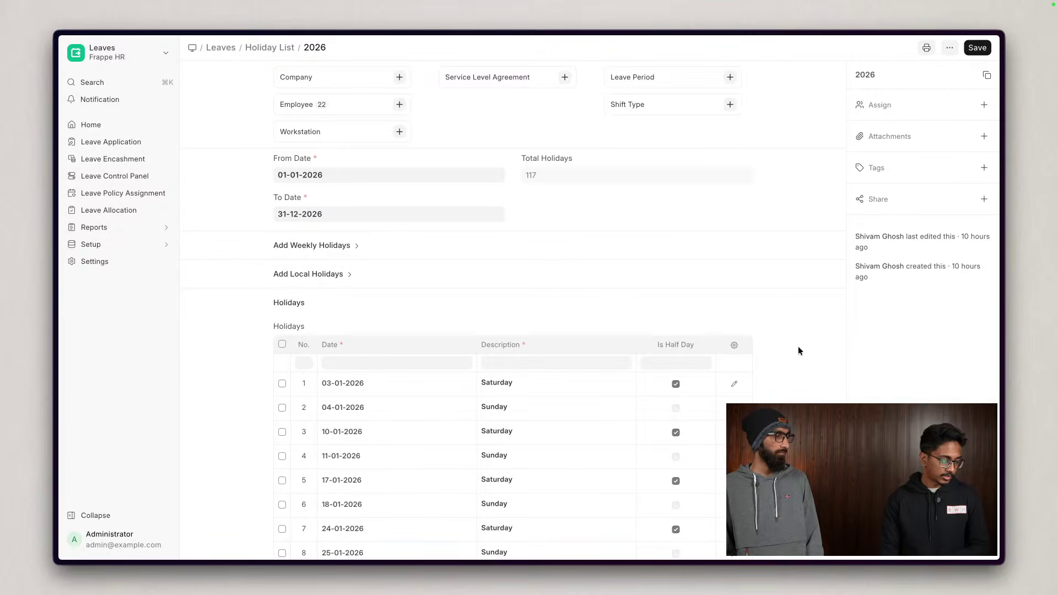
- Expand the Add Weekly Holidays section of the 2026 holiday list and view its Weekly Off day choices
click(344, 249)
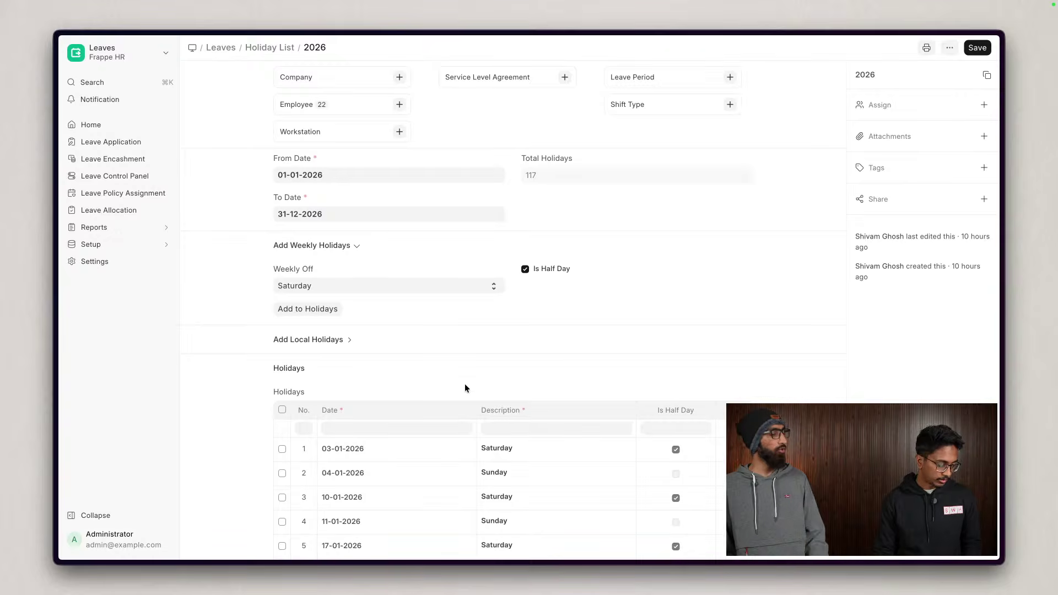
scroll(459, 378, down, 5)
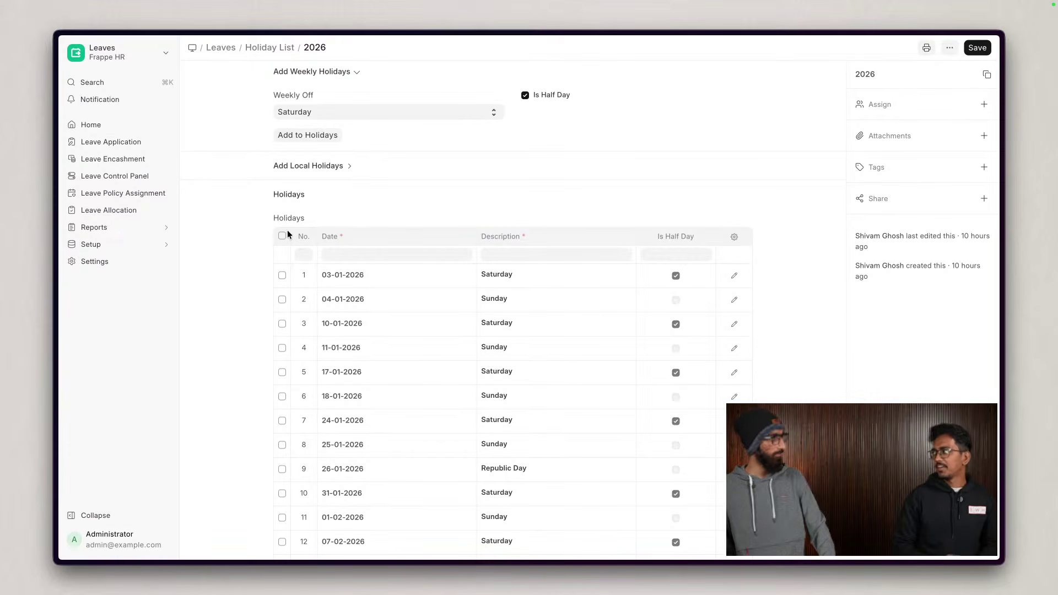
click(308, 113)
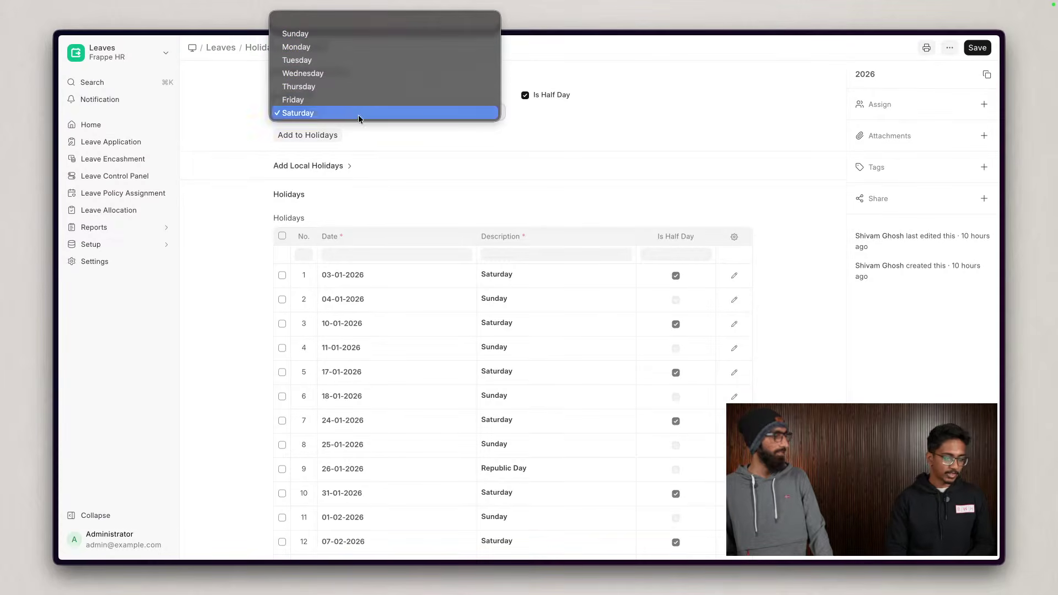
click(607, 120)
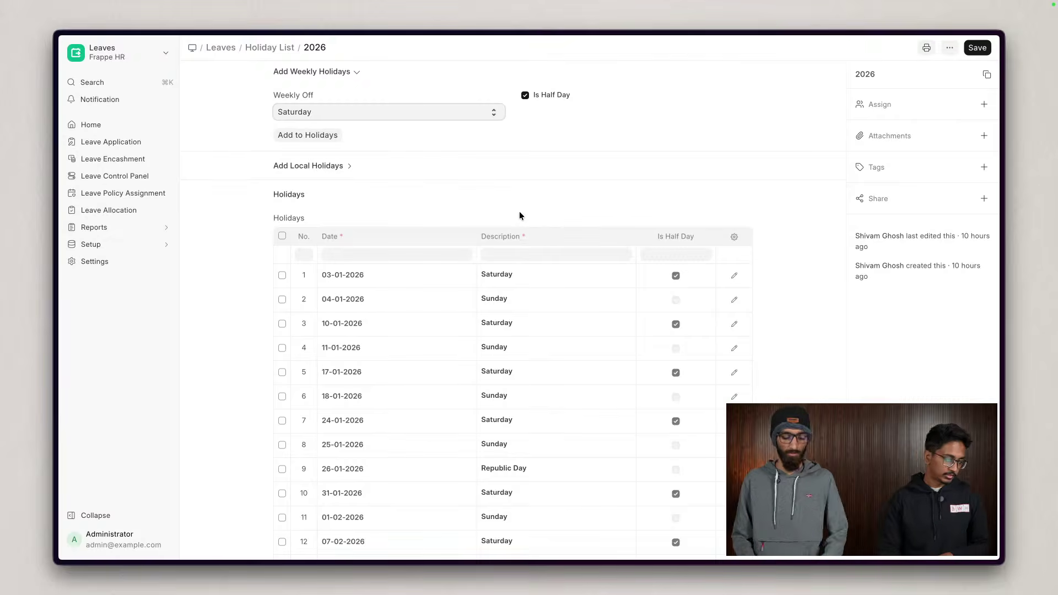
click(458, 189)
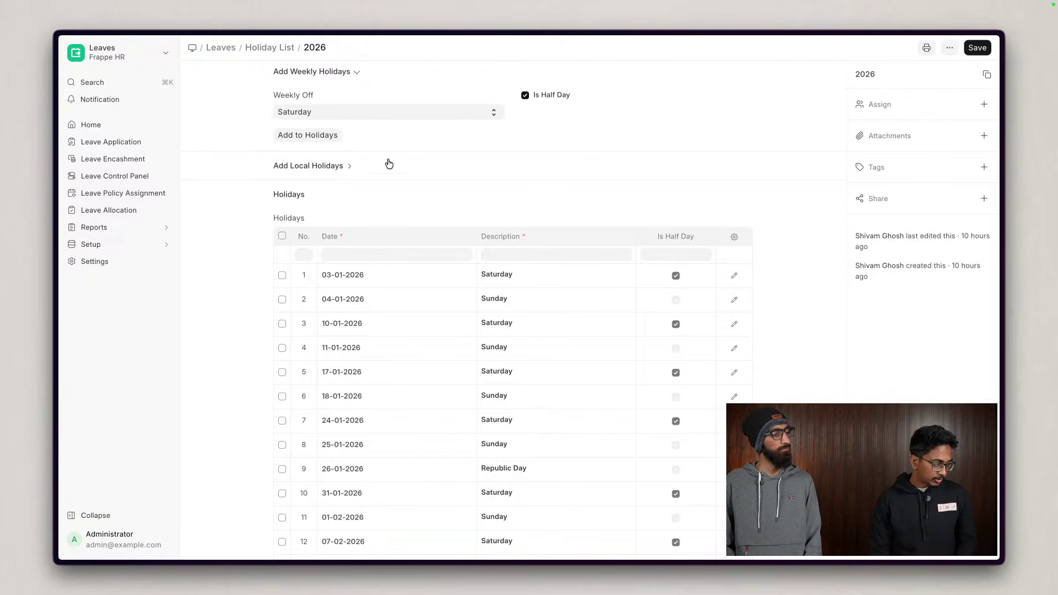
- Select all rows of the Holidays table and delete every holiday from the 2026 list
click(282, 236)
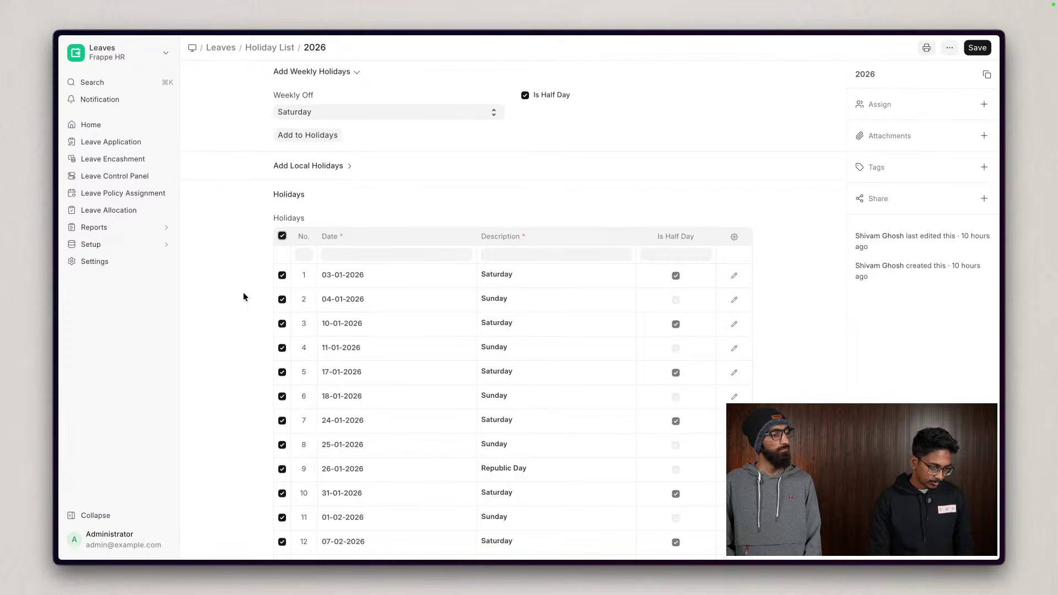
scroll(243, 293, down, 20)
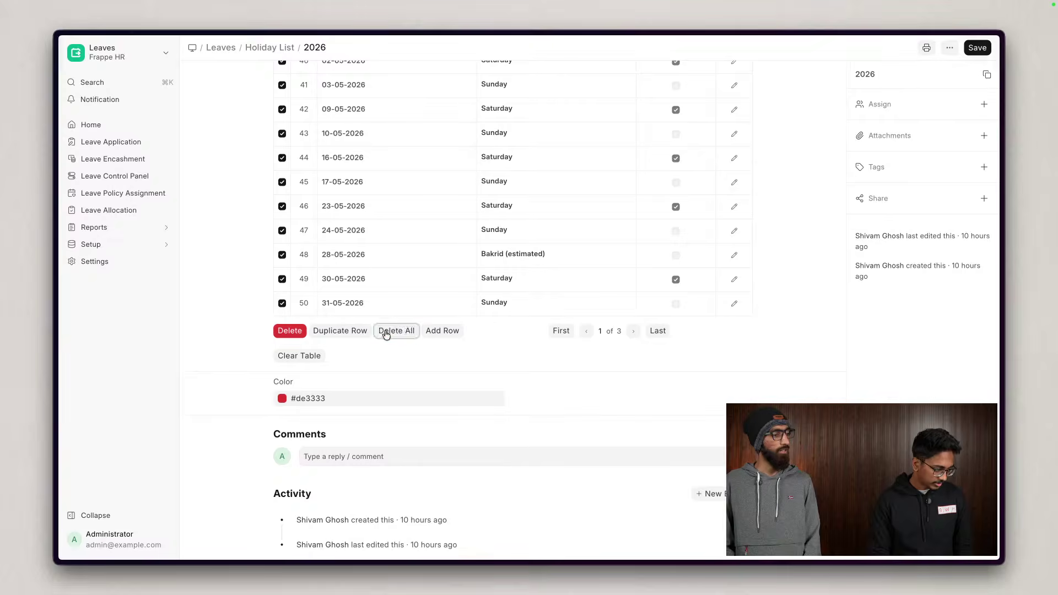
click(386, 333)
click(658, 127)
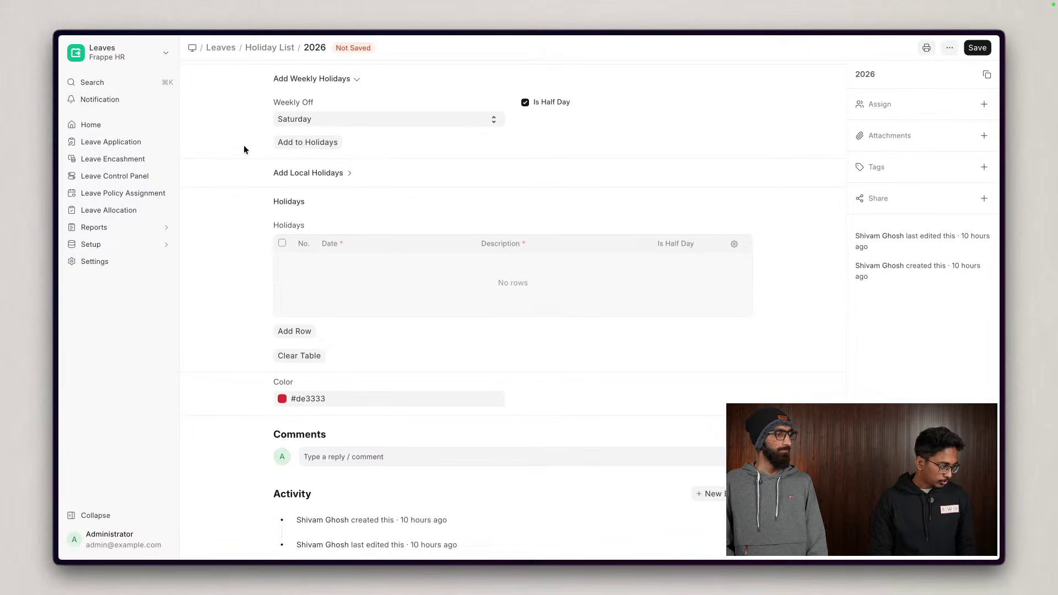
- Add Sunday to the holidays as a full-day weekly off, with Is Half Day disabled, and look through the generated dates
click(297, 117)
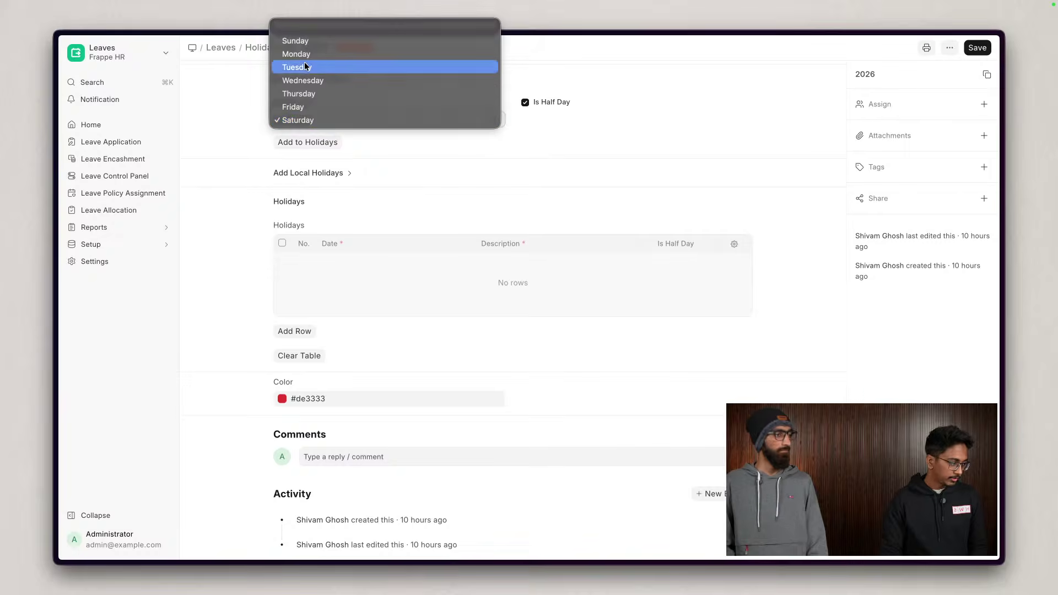
key(Escape)
key(s)
click(530, 100)
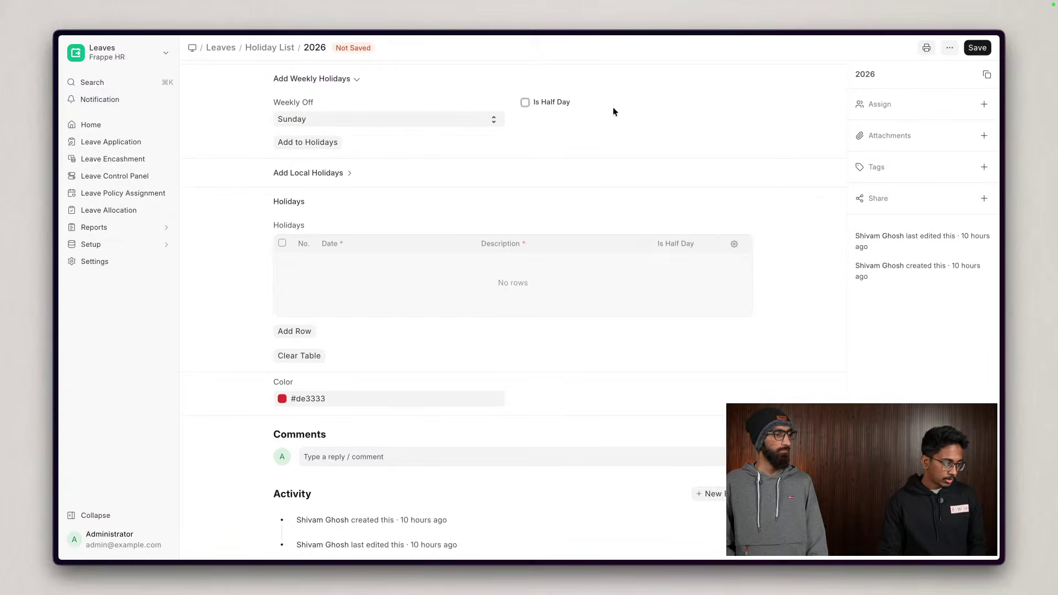
click(323, 142)
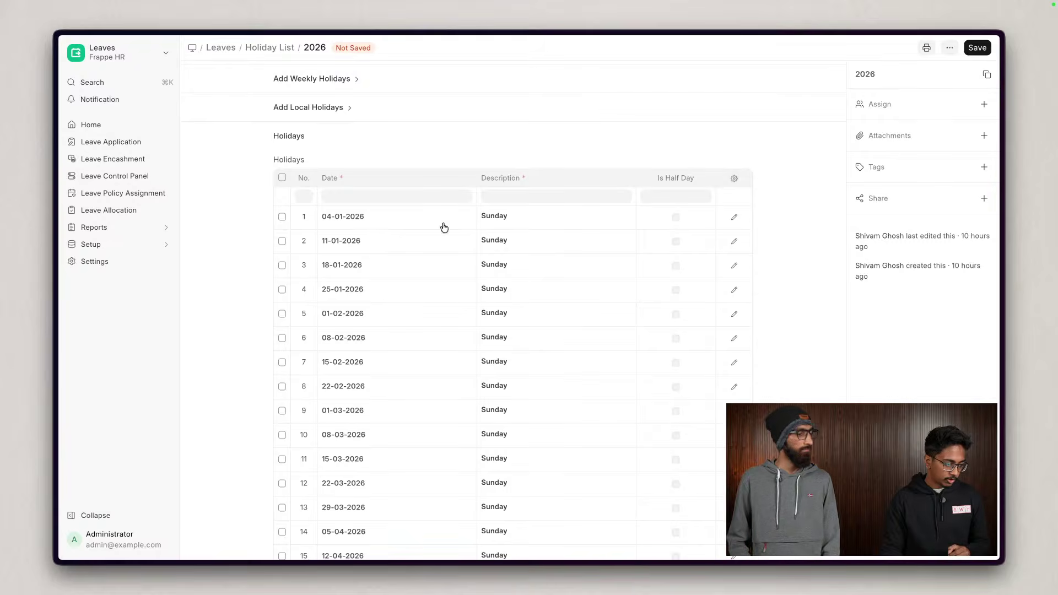
scroll(435, 312, down, 10)
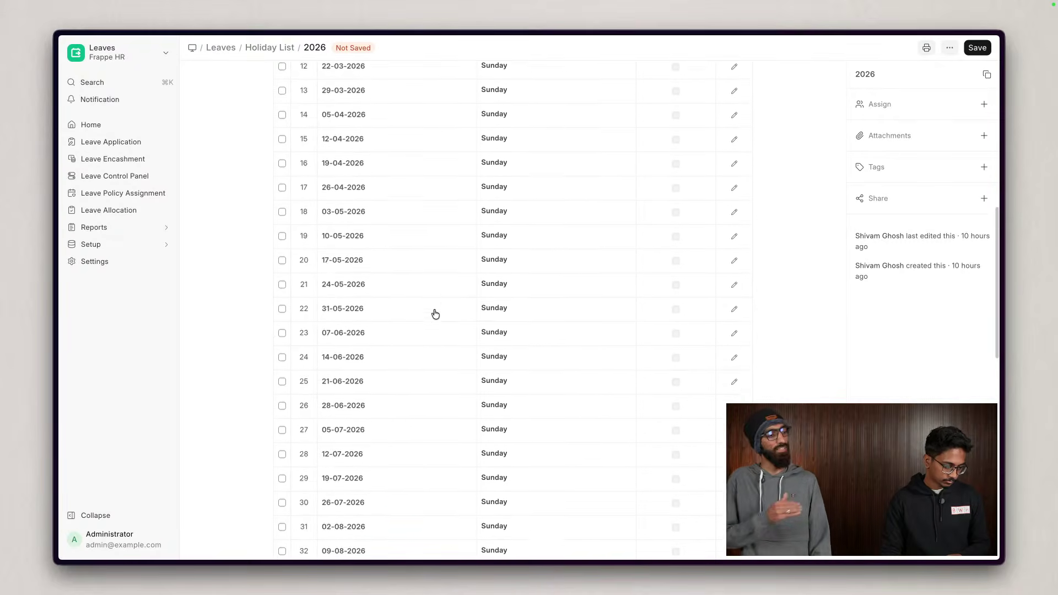
scroll(436, 314, down, 3)
scroll(435, 314, down, 7)
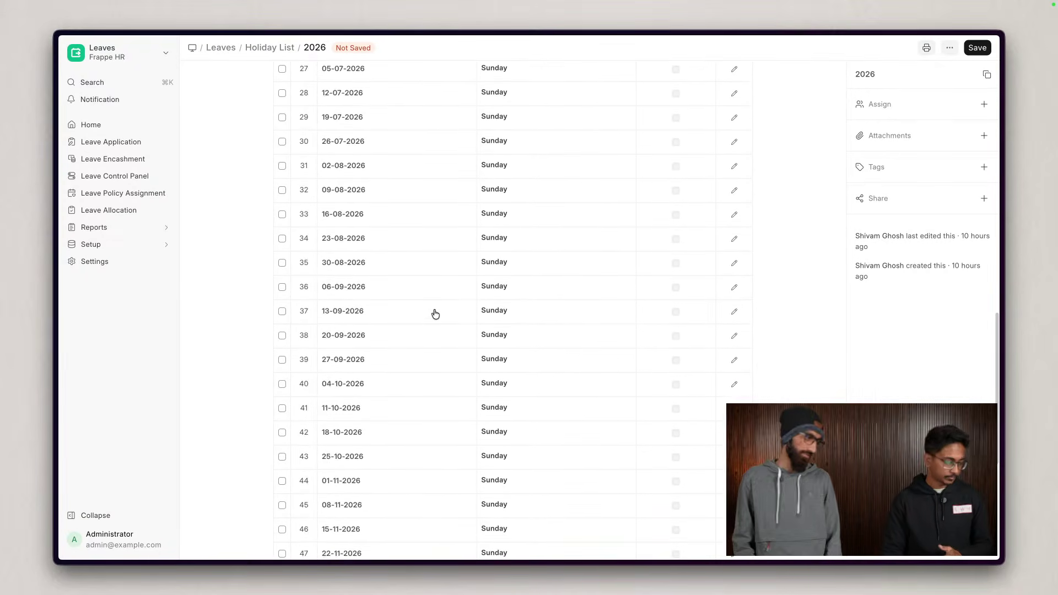
scroll(436, 315, down, 7)
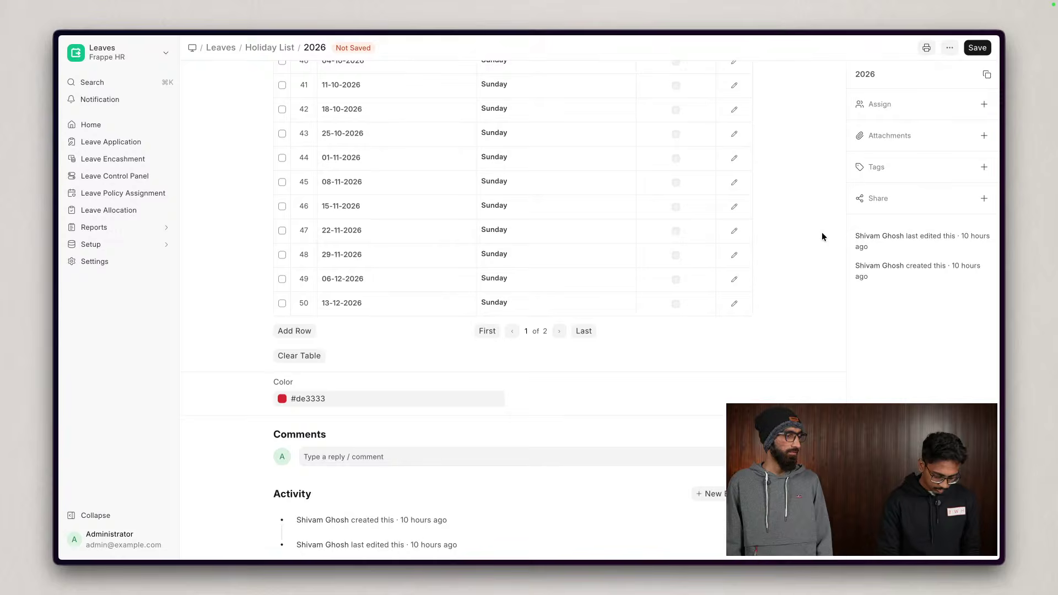
- Add Saturday to the holidays as a weekly off with Is Half Day enabled, and save the holiday list
scroll(822, 237, up, 5)
scroll(822, 237, up, 10)
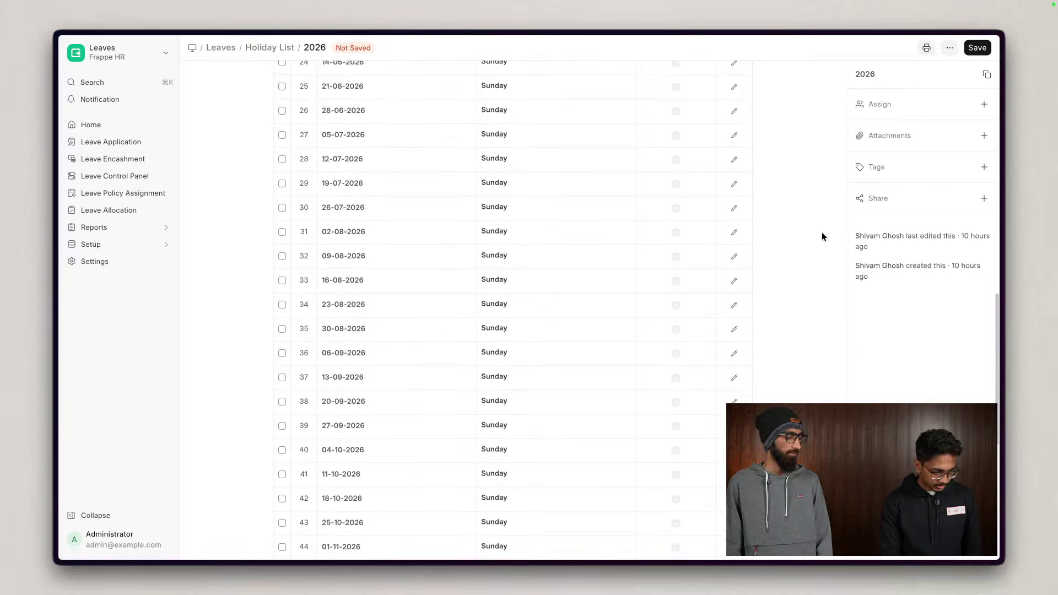
scroll(822, 237, up, 8)
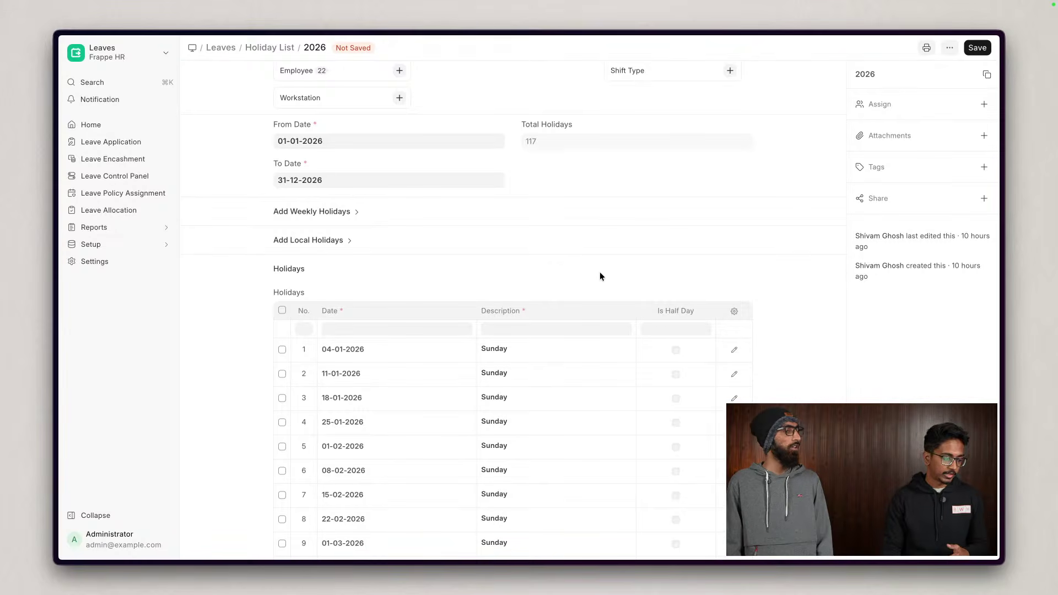
click(350, 219)
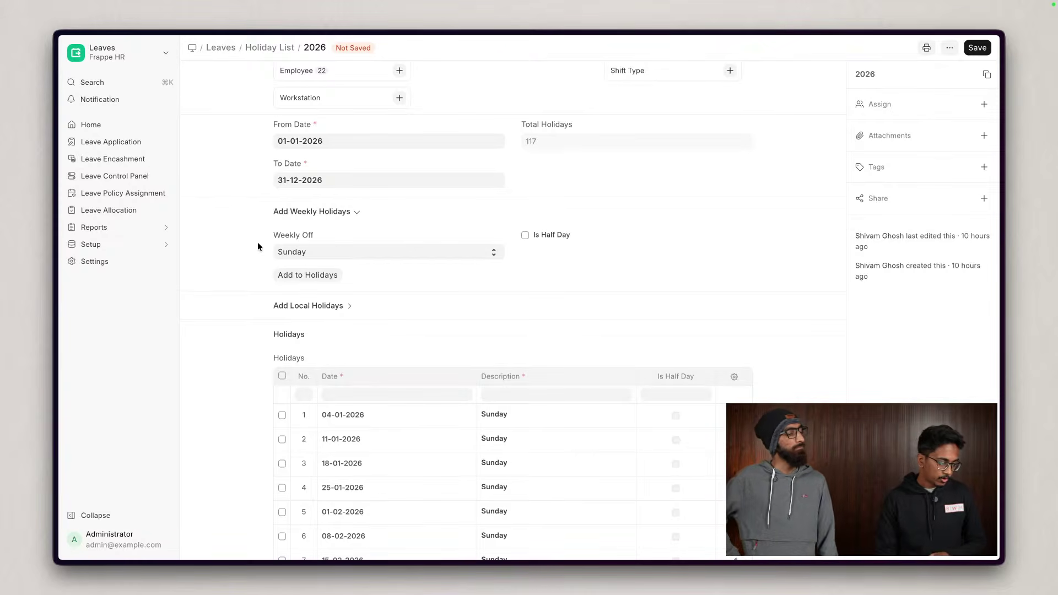
click(342, 255)
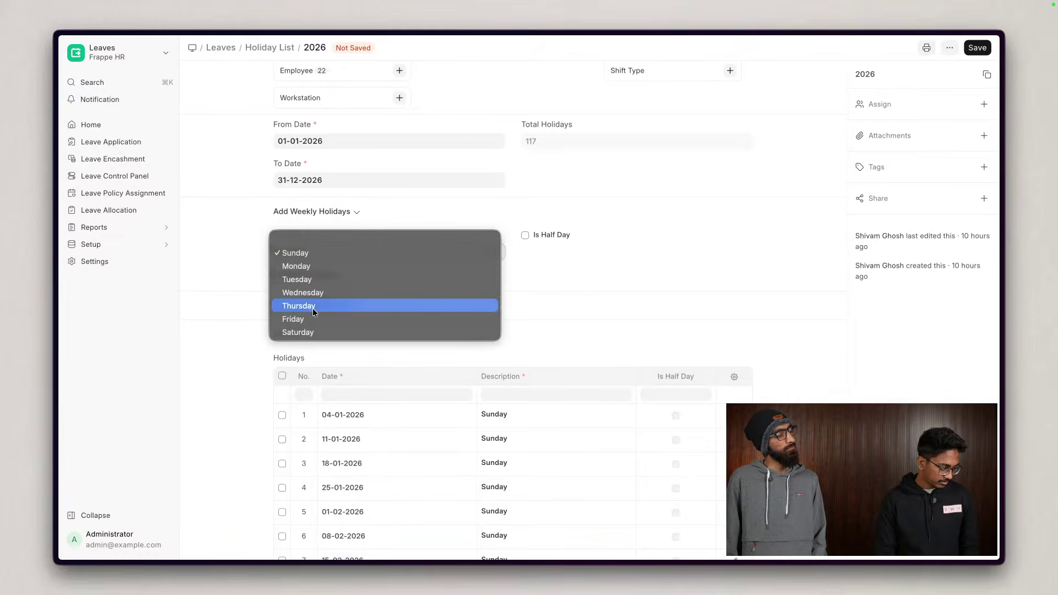
click(318, 332)
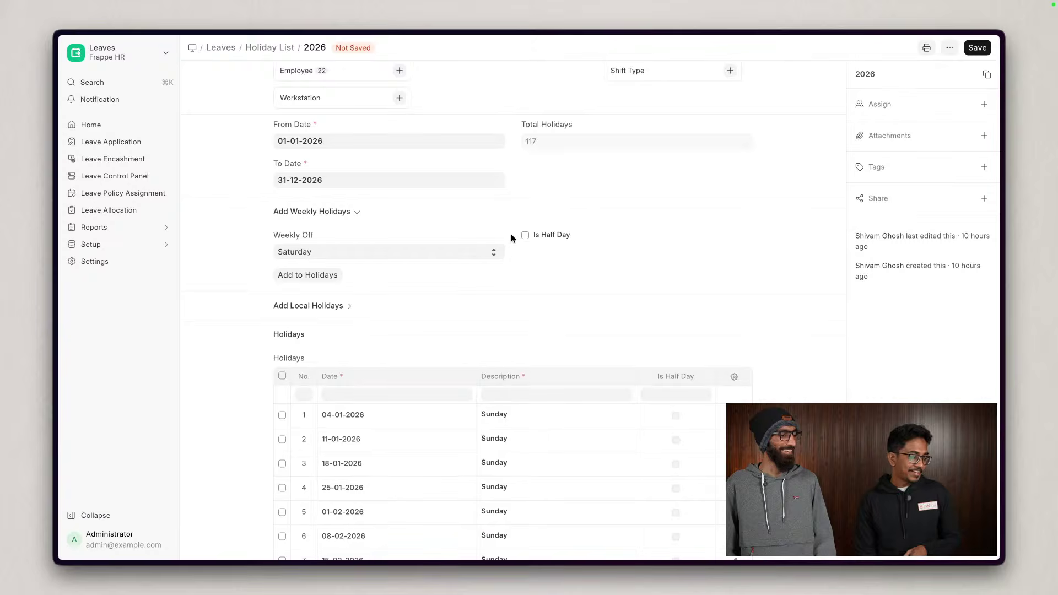
click(548, 236)
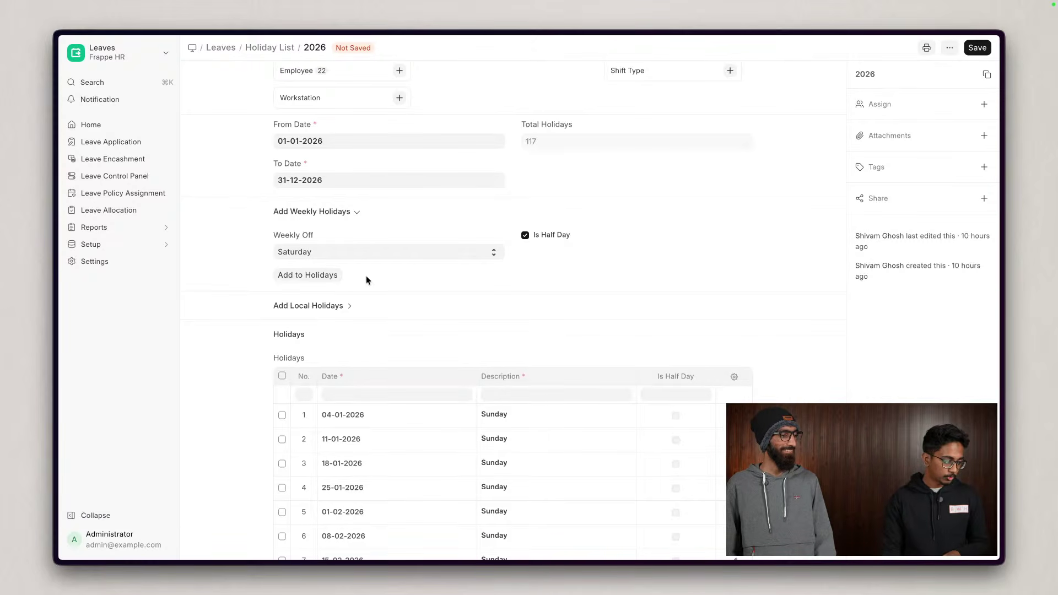
click(312, 281)
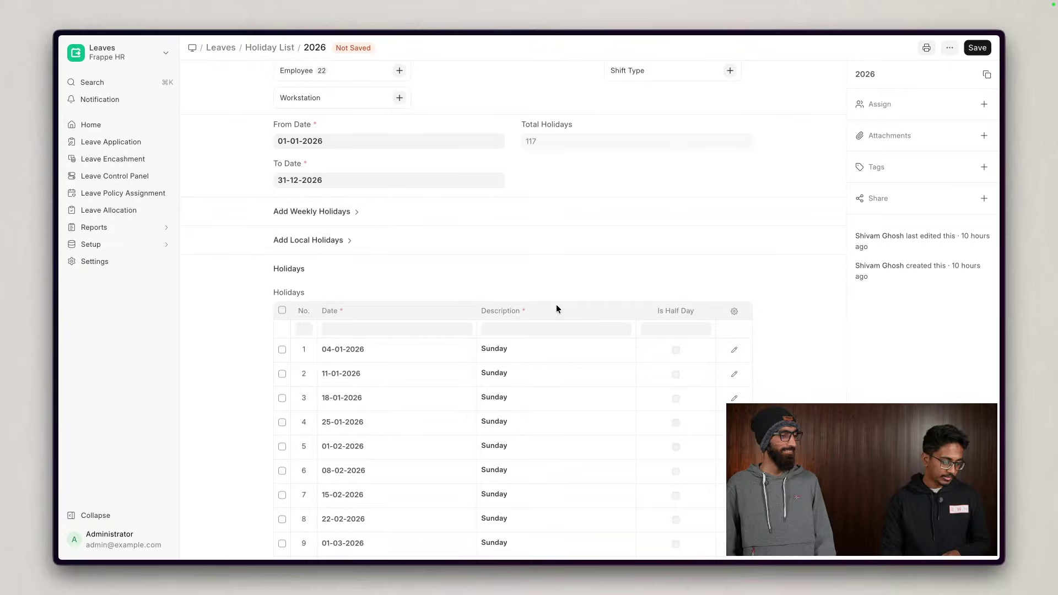
scroll(483, 235, down, 1)
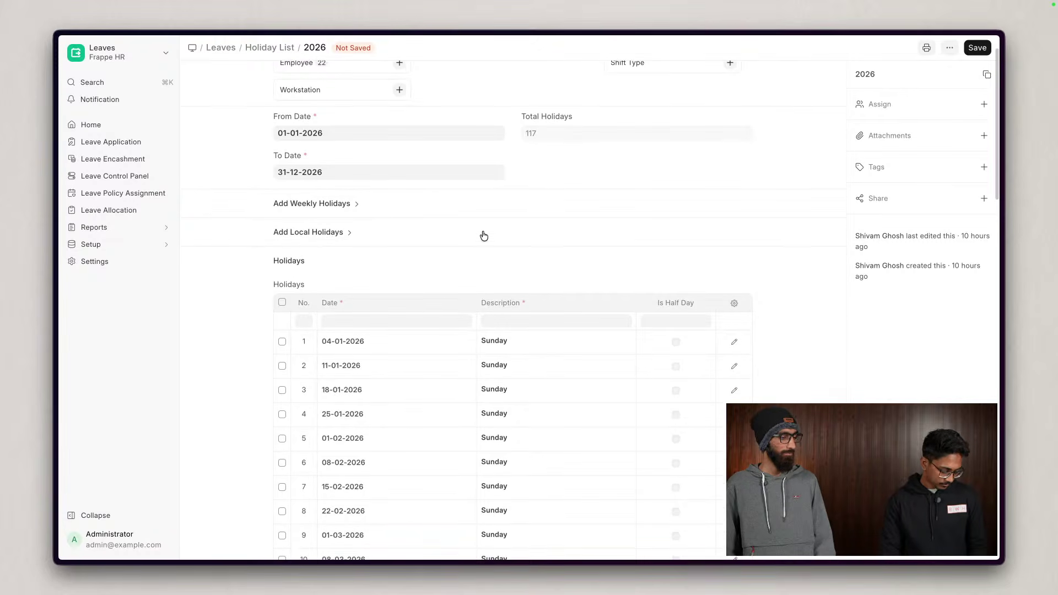
key(super+s)
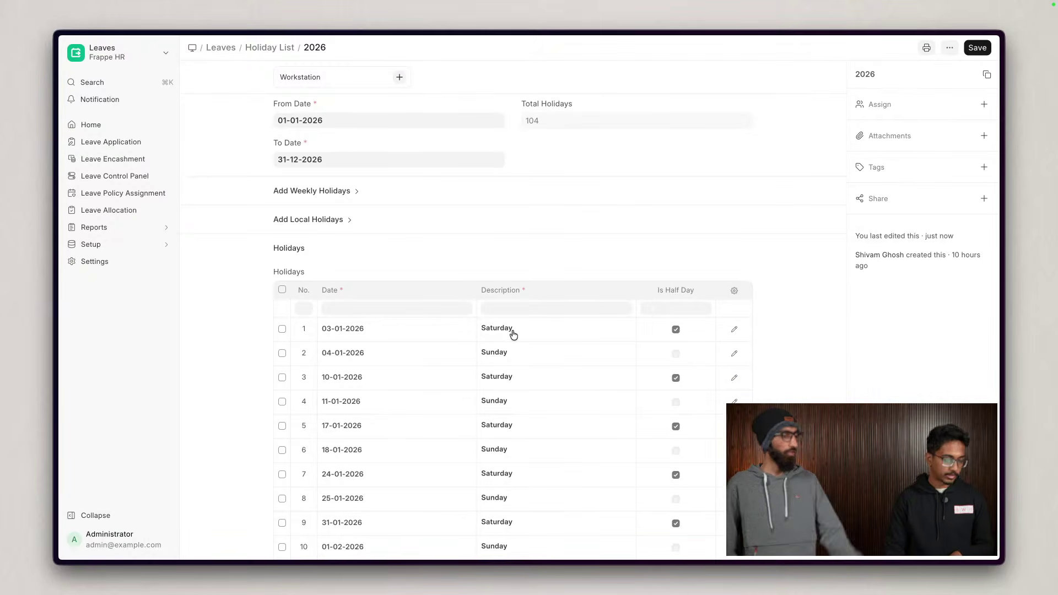
- Look through the saved Saturday and Sunday rows, and open the employees linked to the 2026 holiday list
scroll(507, 334, down, 5)
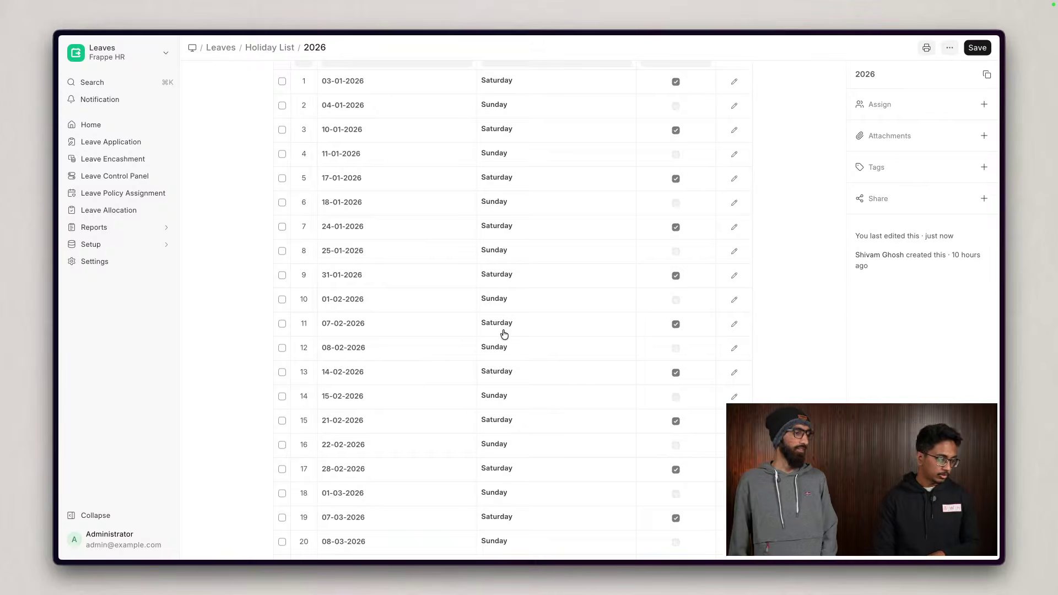
scroll(504, 334, down, 15)
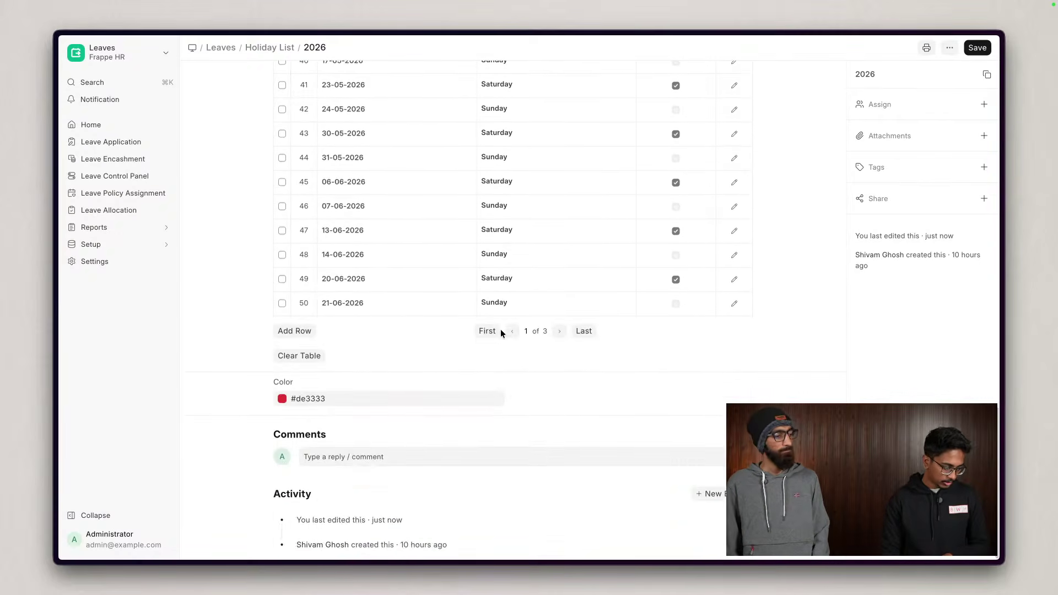
scroll(502, 334, up, 20)
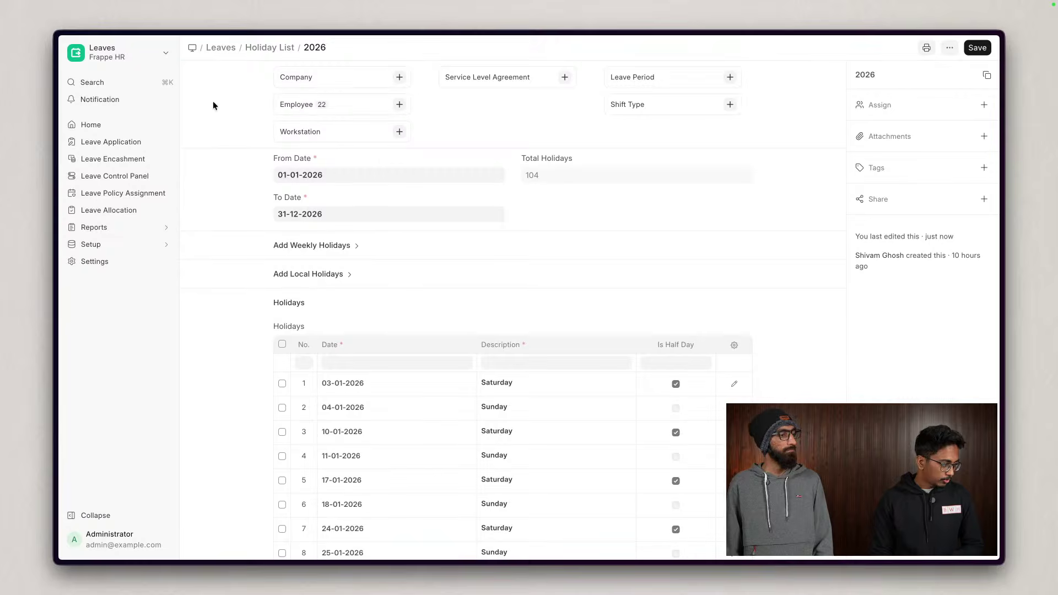
scroll(230, 126, down, 1)
click(296, 102)
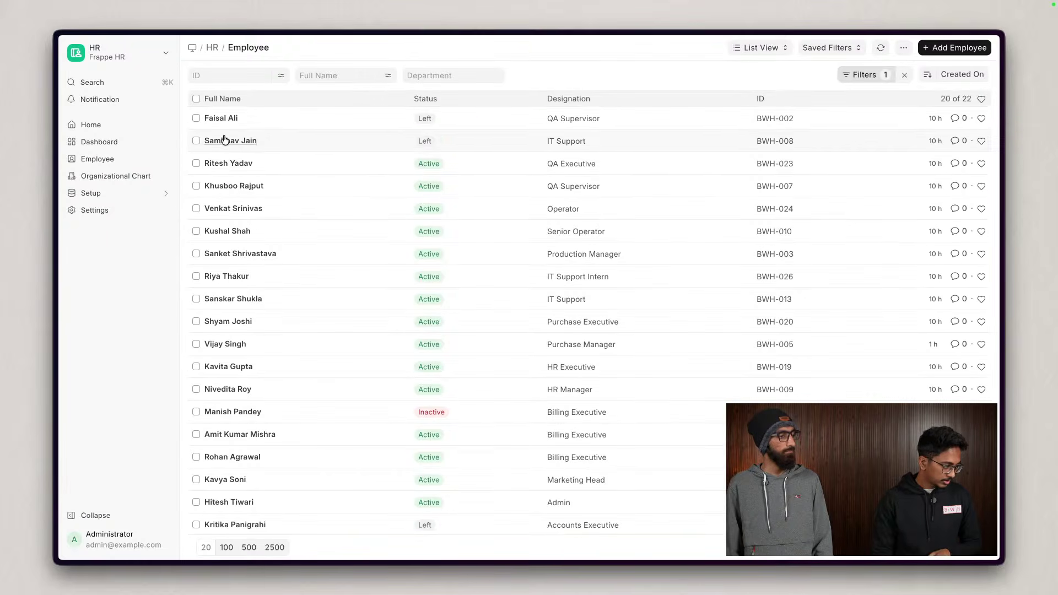
- Open the QA Executive's employee record and look through its Salary and Personal Details, including the Health Insurance section
click(235, 165)
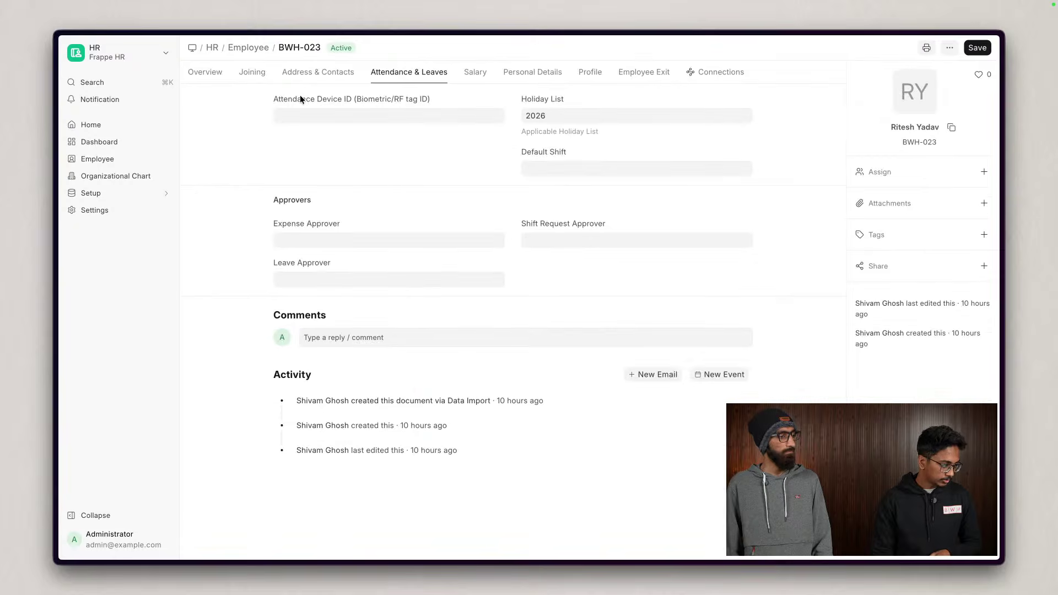
click(472, 76)
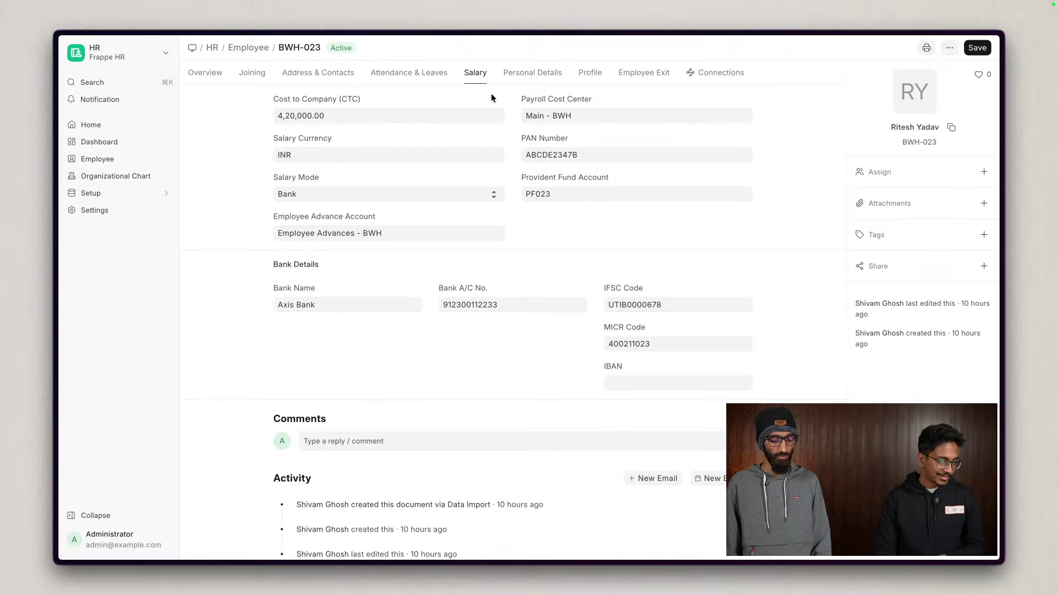
click(547, 77)
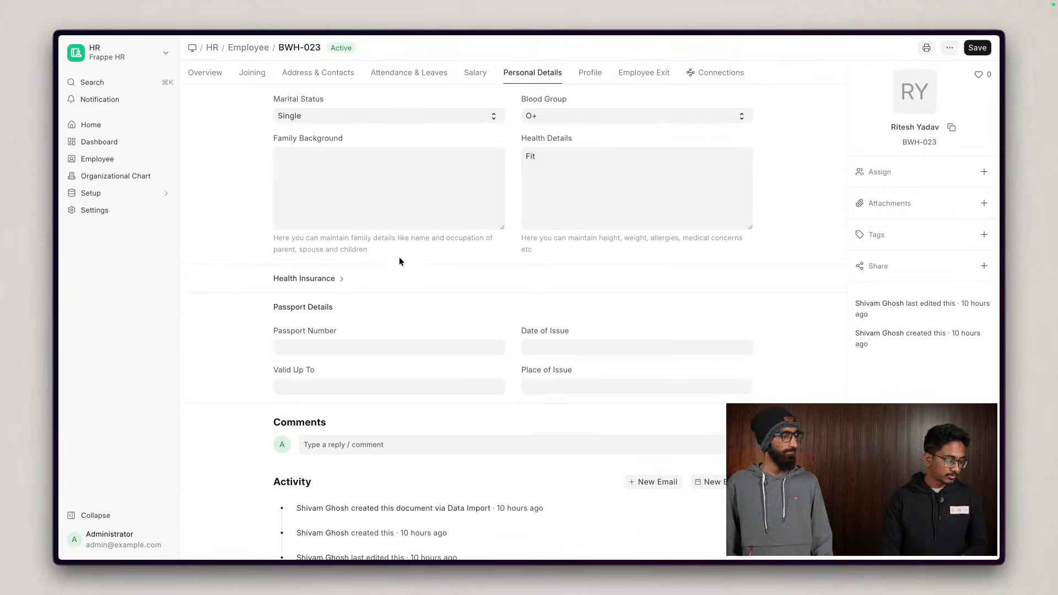
click(357, 283)
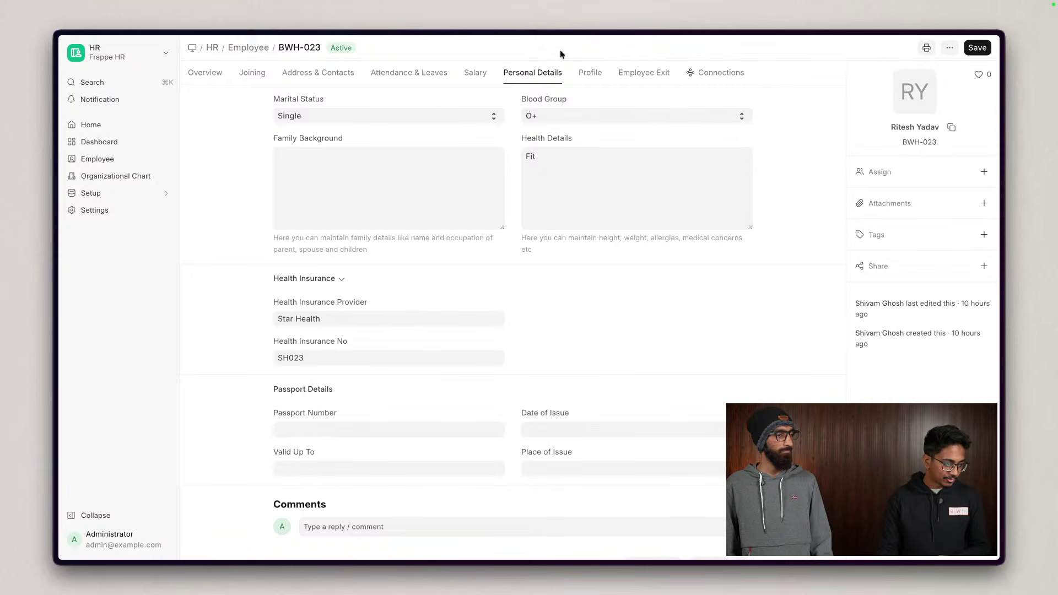
- Look through the employee's Profile, Employee Exit and Connections information, and return to the Employee list
click(580, 69)
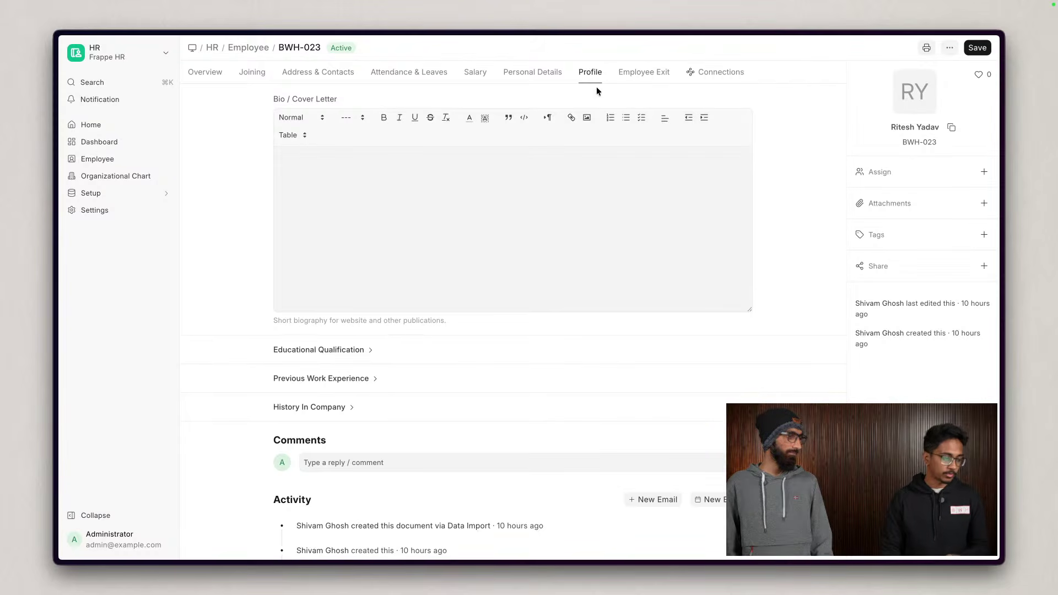
click(643, 71)
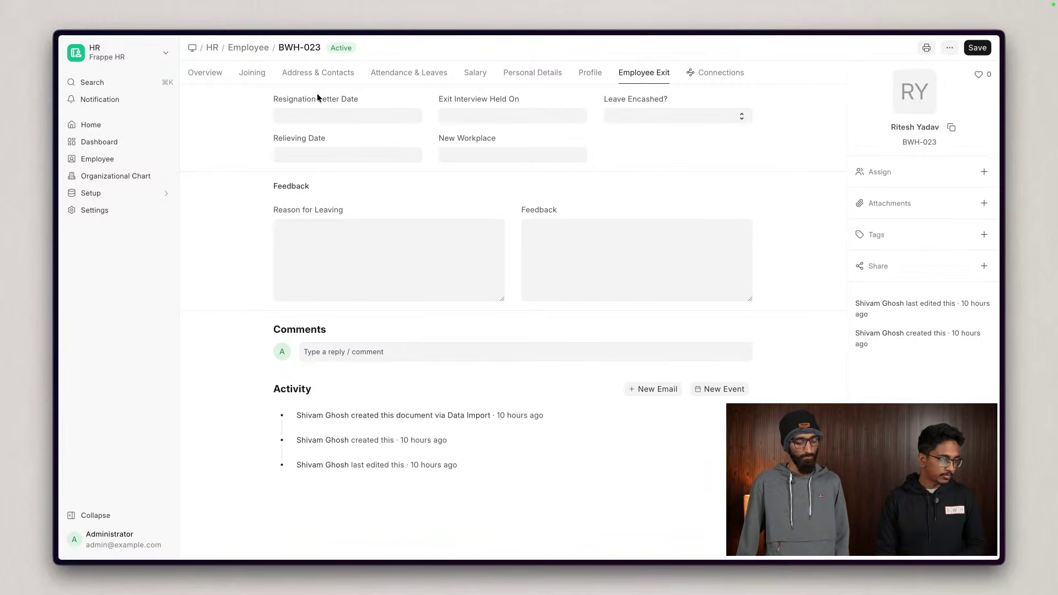
click(732, 77)
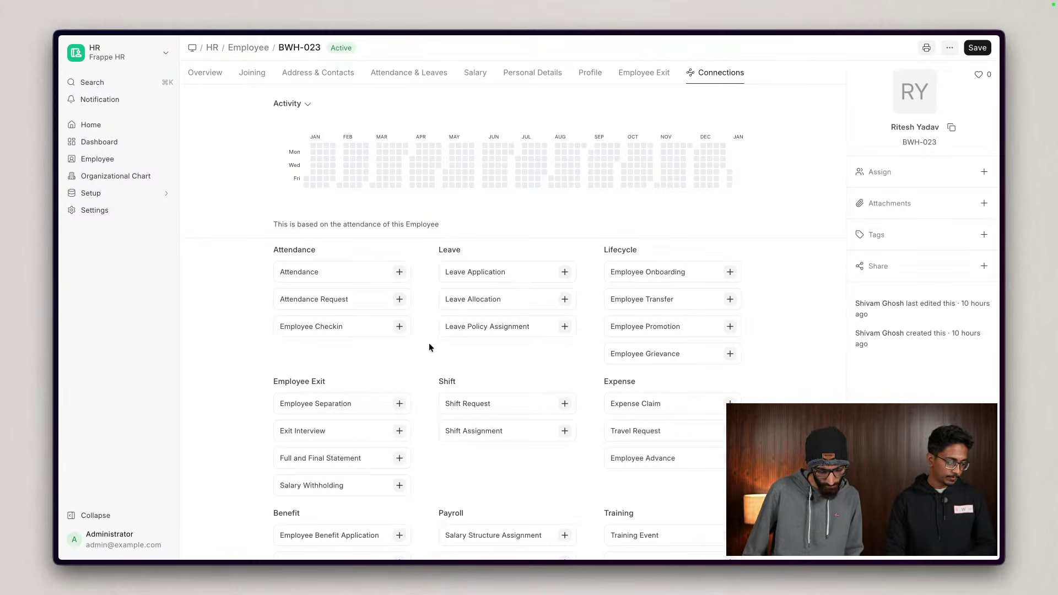
click(246, 48)
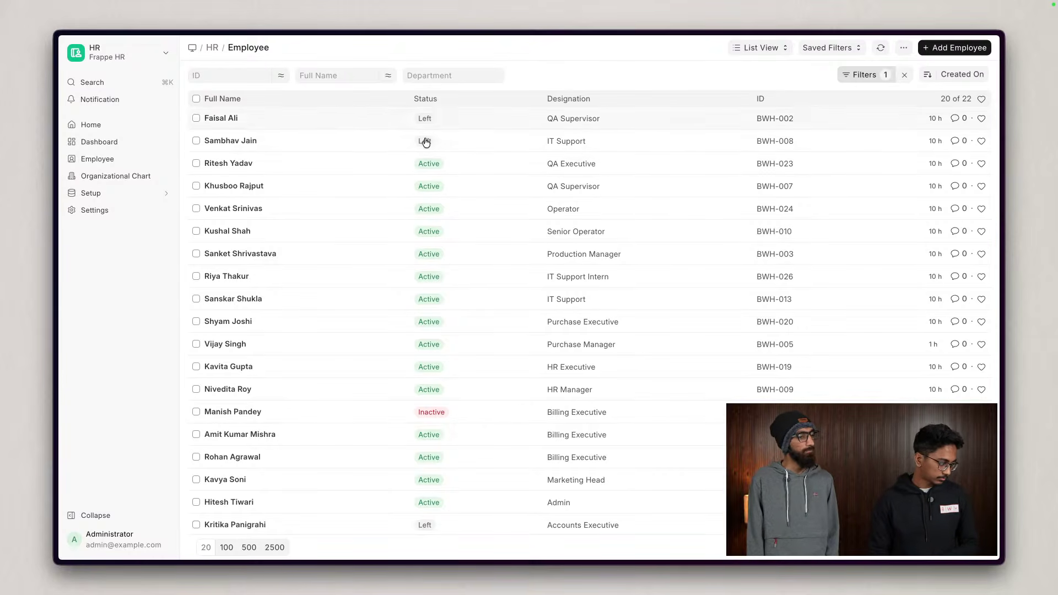
- Return to the desktop and open the Leaves workspace of Frappe HR
click(151, 55)
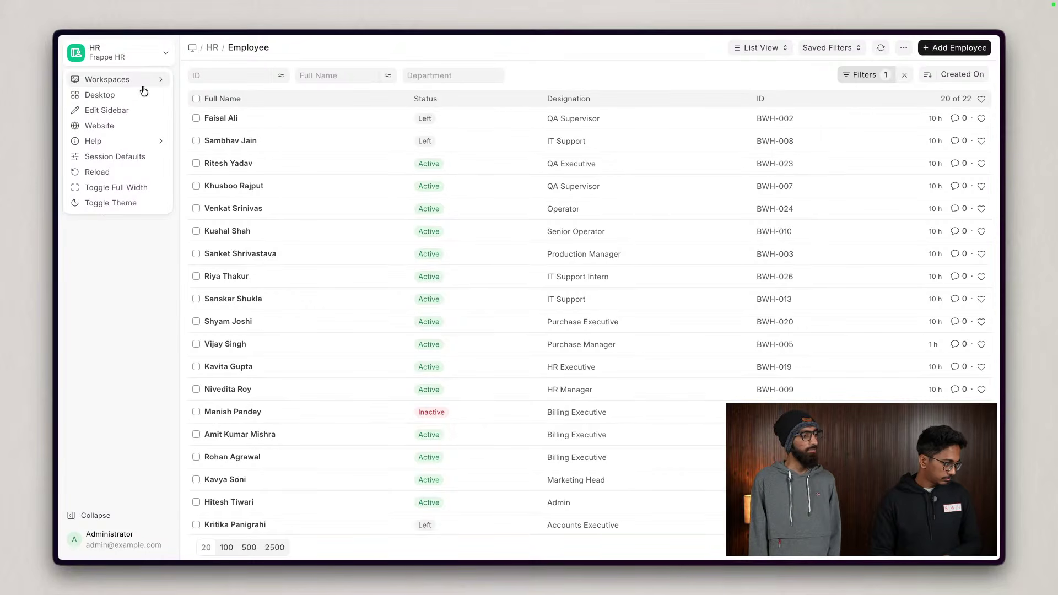
click(362, 53)
click(137, 57)
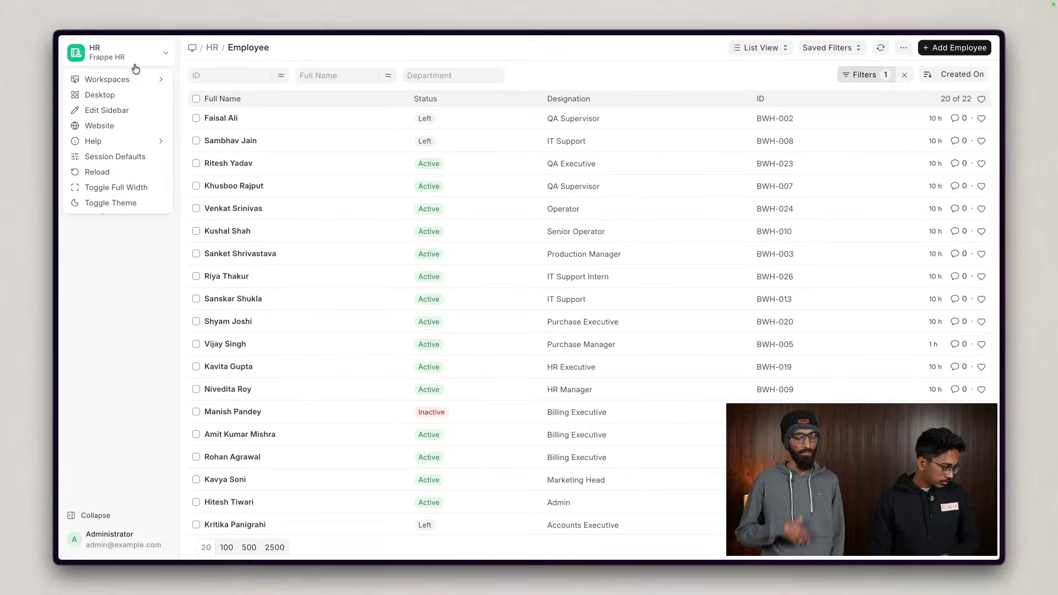
click(130, 95)
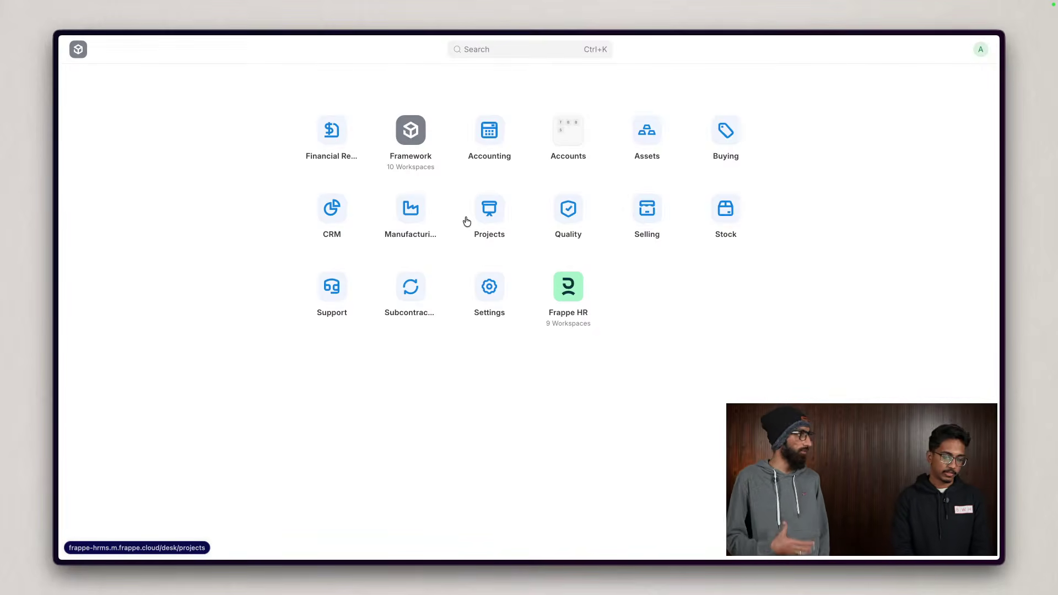
click(568, 289)
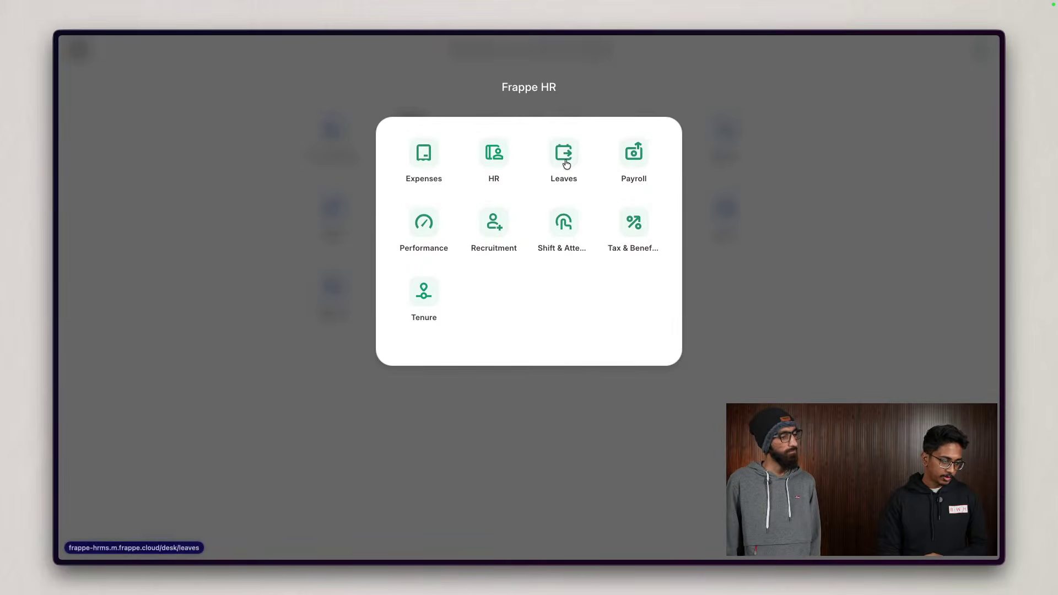
click(566, 168)
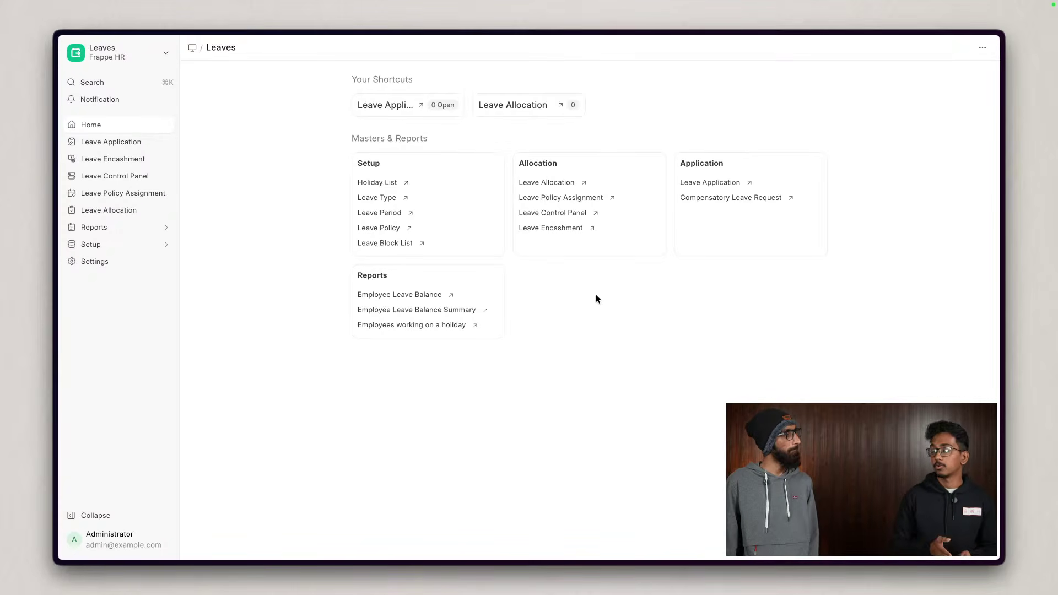
- Look through the Leave Allocation and Leave Type lists, and return to the Leaves home page
click(561, 181)
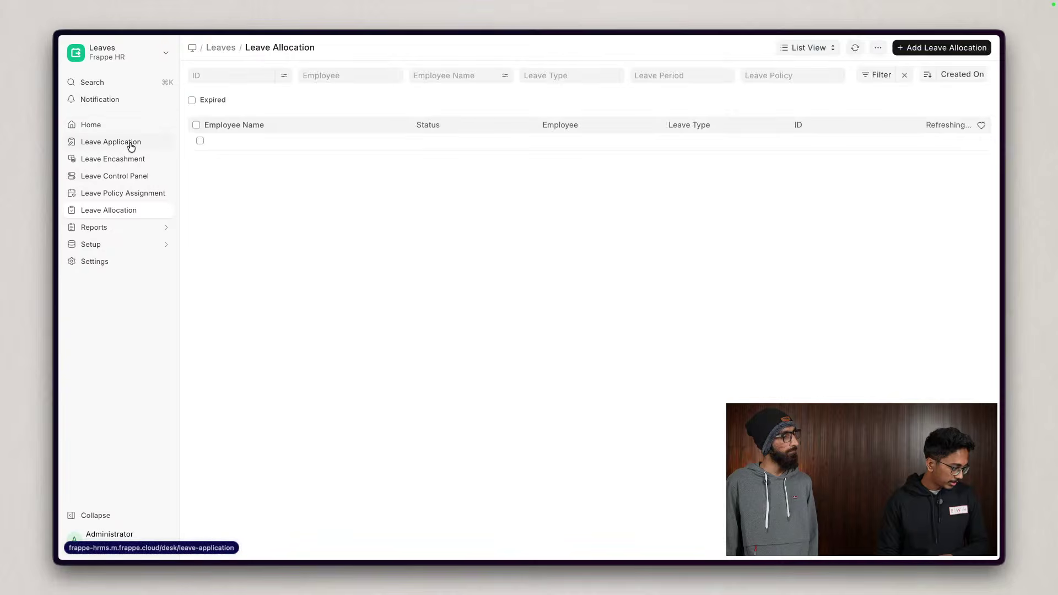
click(91, 125)
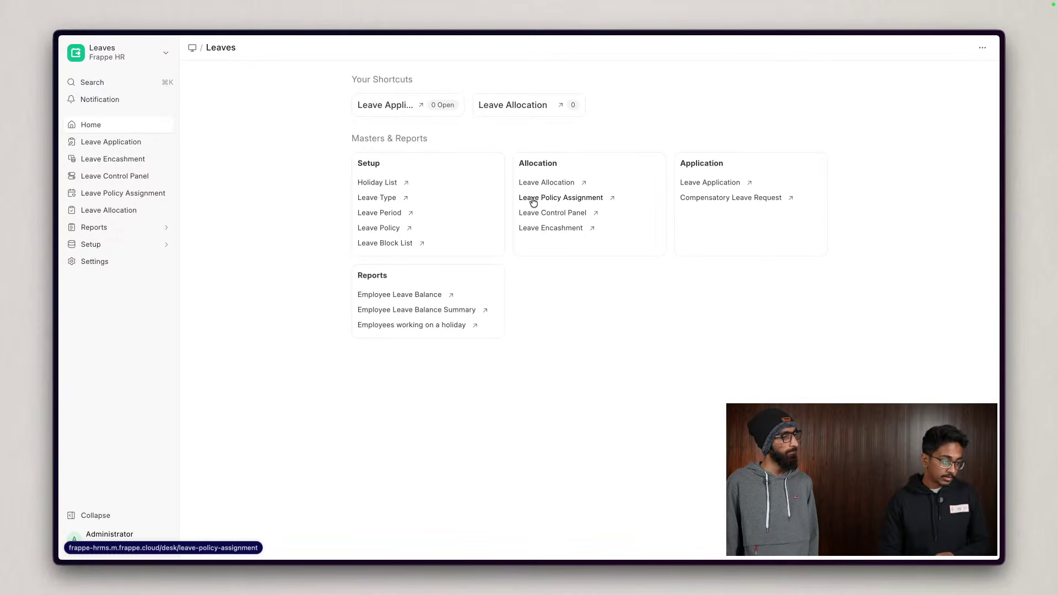
click(367, 197)
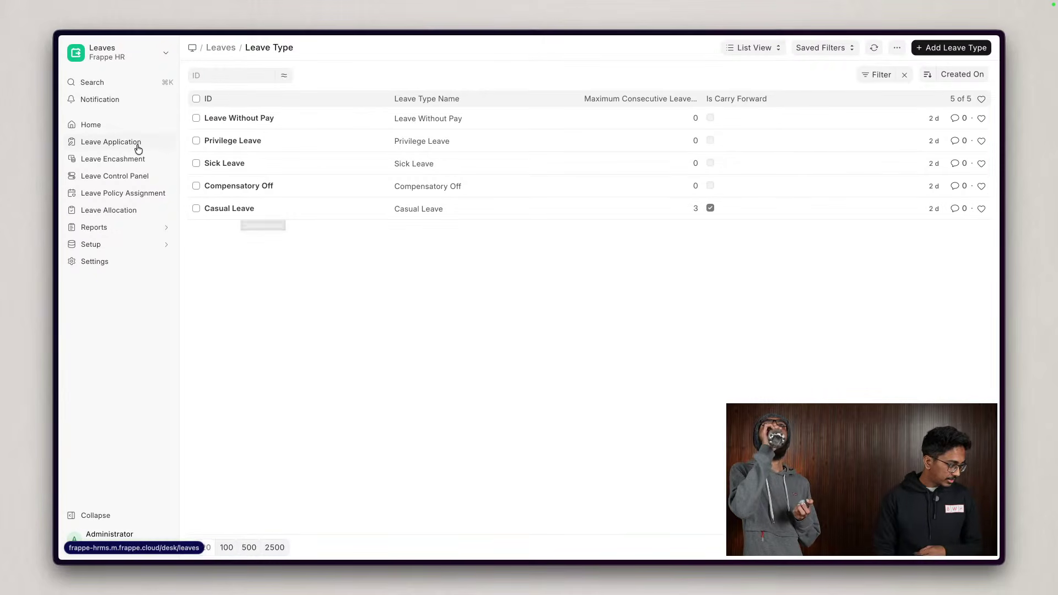
click(122, 128)
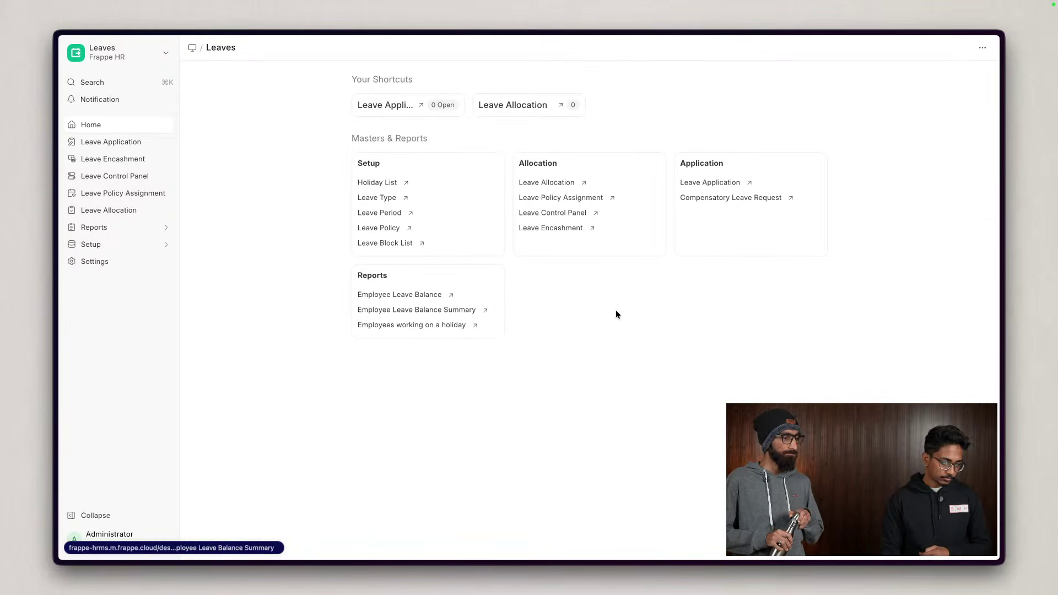
right_click(528, 264)
click(677, 265)
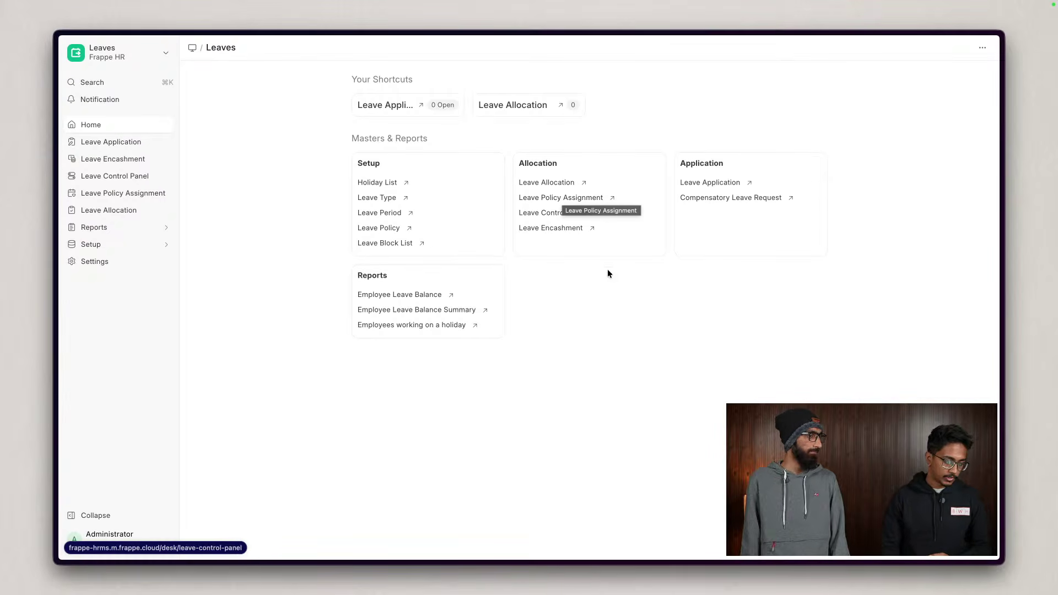
- Start a new leave policy titled 2026 with one row for Casual Leave and one for Sick Leave
click(392, 229)
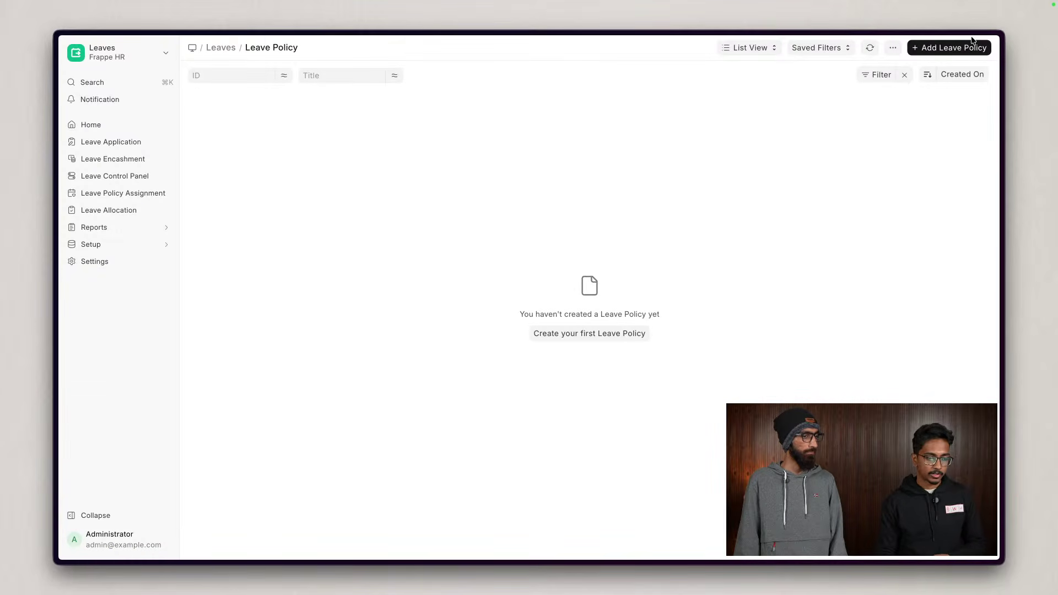
click(973, 57)
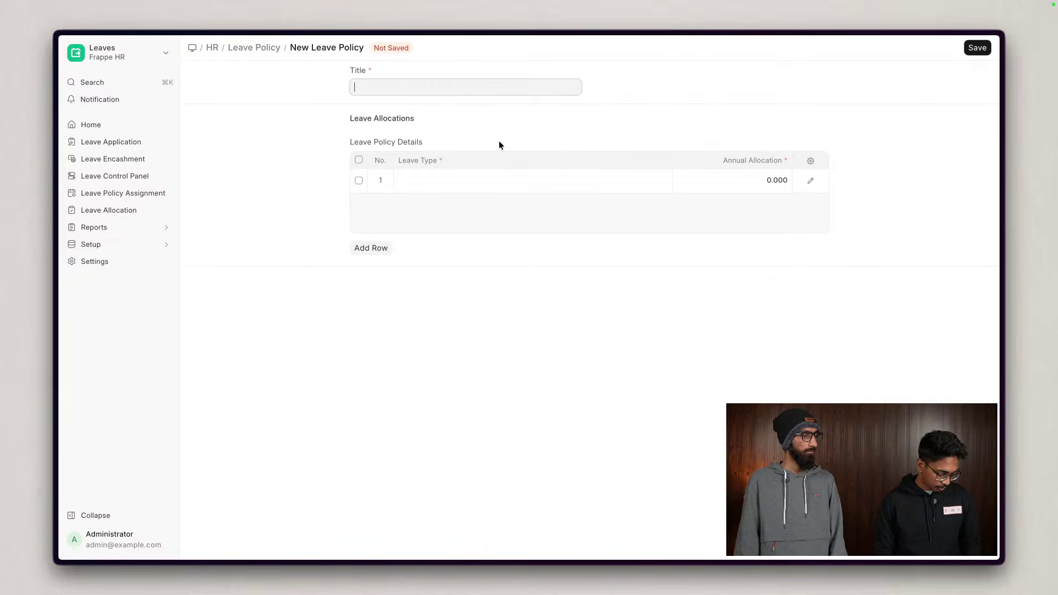
text(2026)
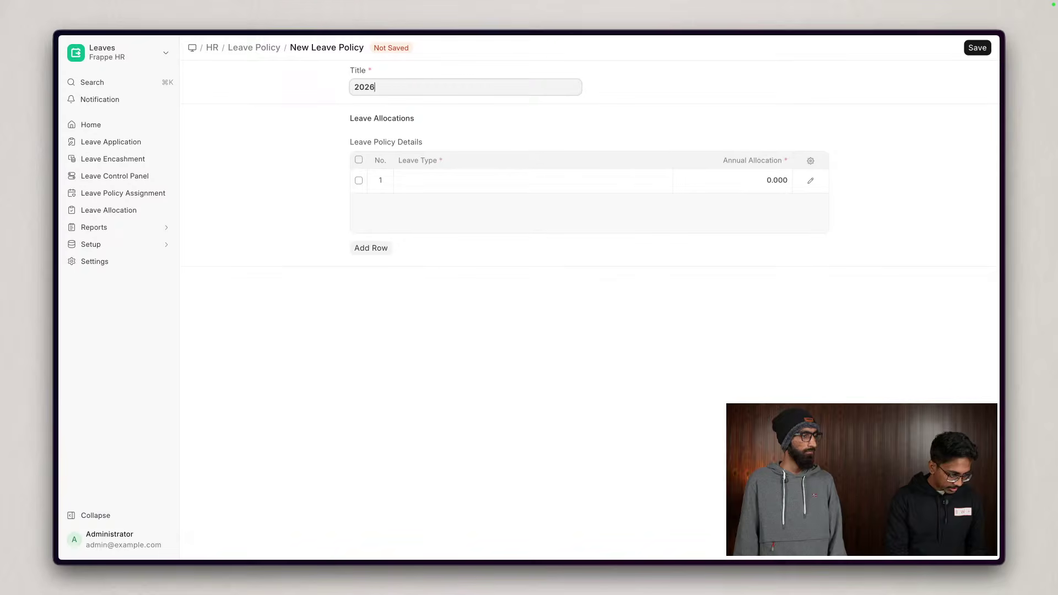
click(471, 183)
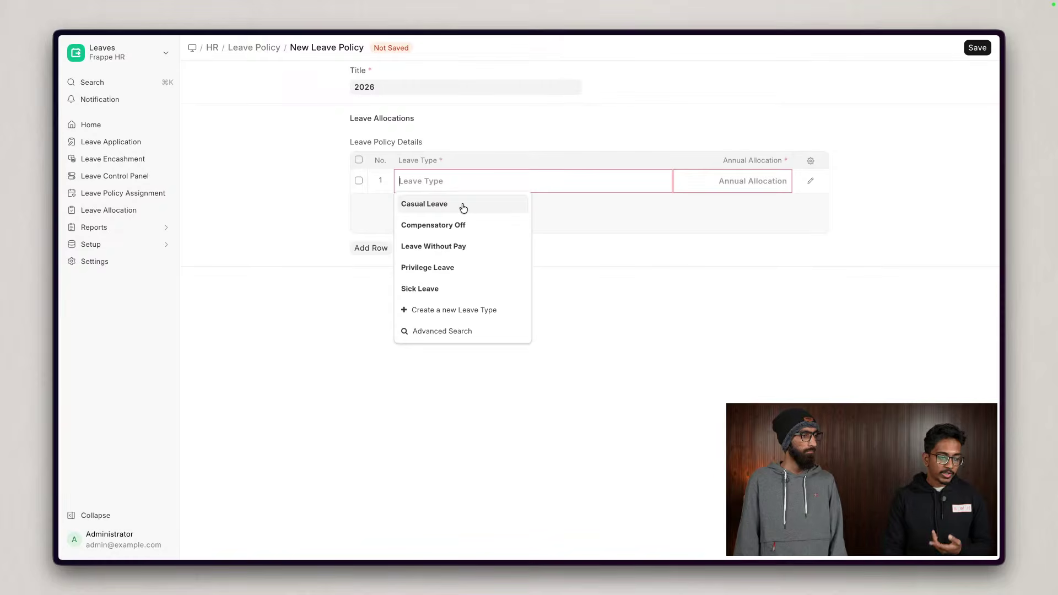
click(463, 204)
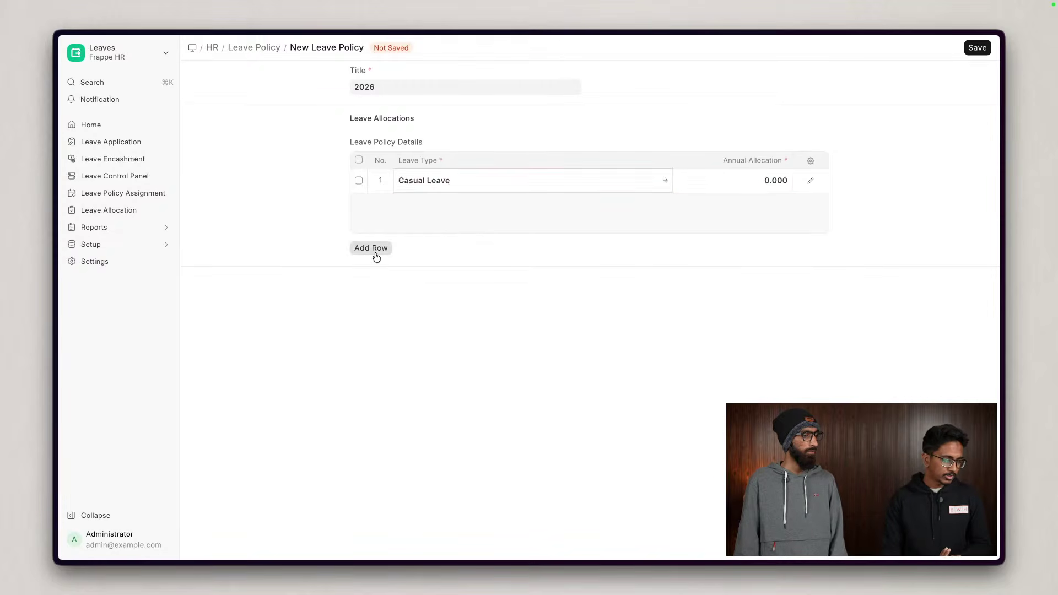
click(372, 251)
click(442, 312)
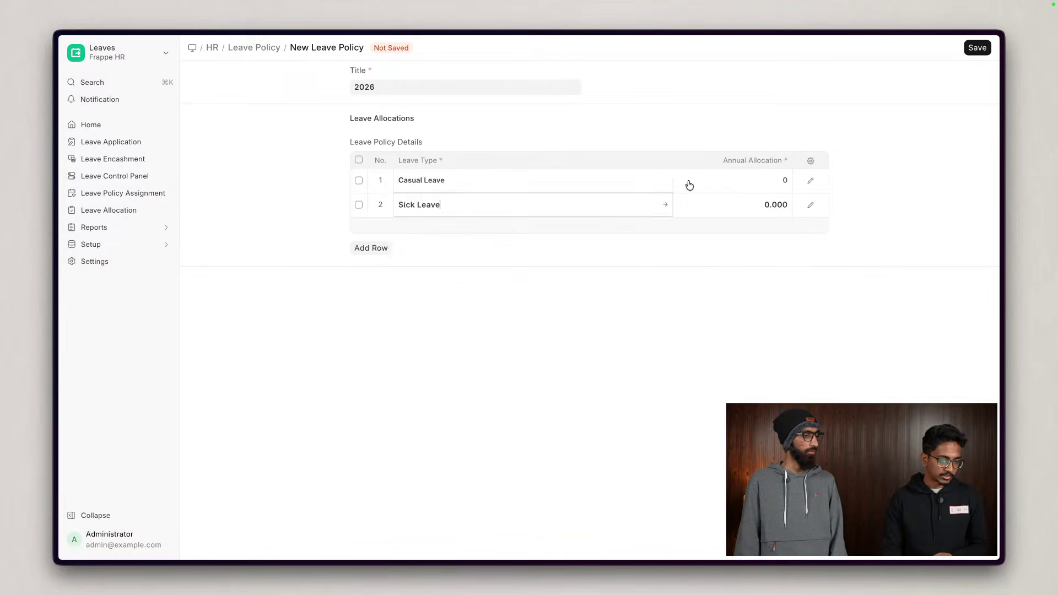
- Set the annual allocation to 20 for Casual Leave and 10 for Sick Leave, and save and submit the leave policy
click(728, 173)
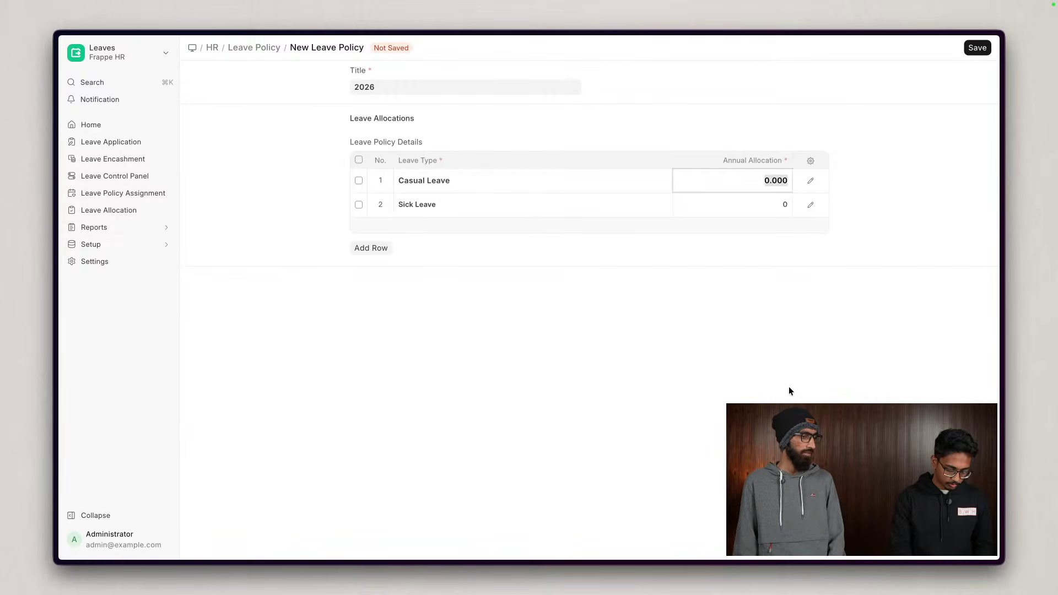
text(20)
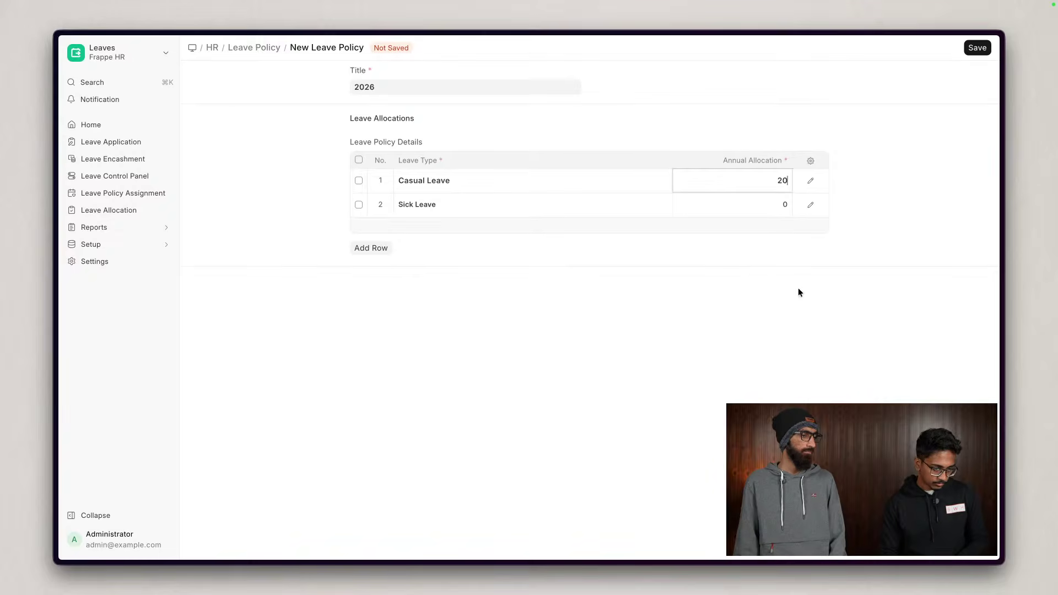
click(744, 206)
text(10)
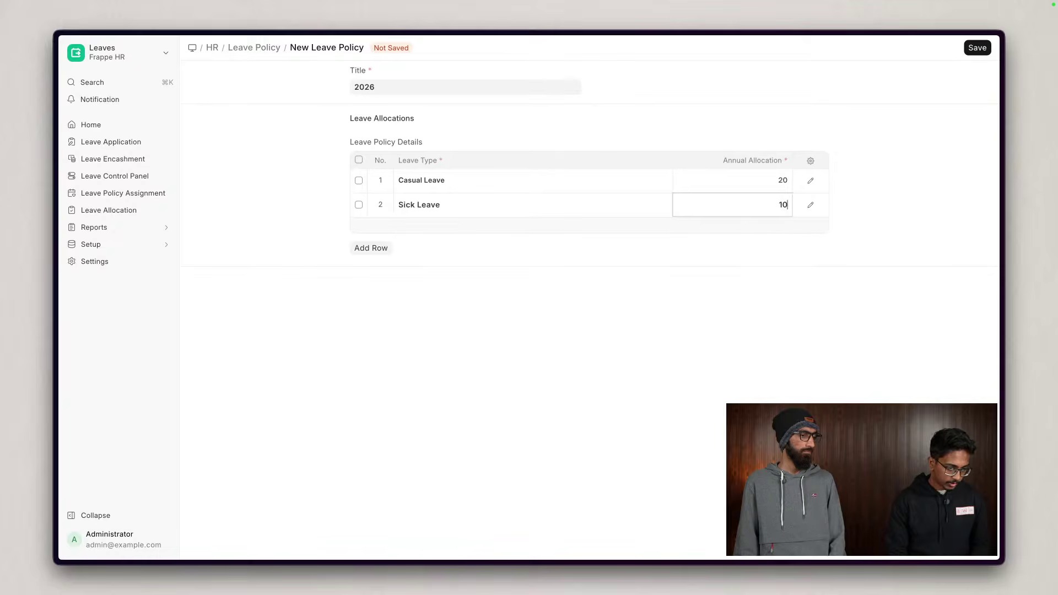
click(837, 197)
click(971, 48)
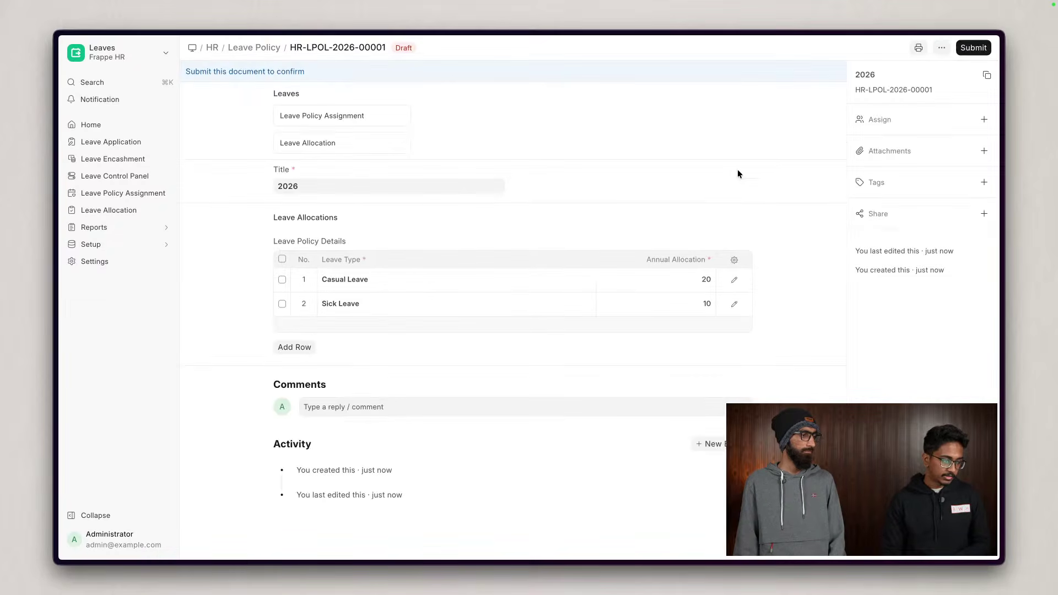
click(972, 47)
click(667, 133)
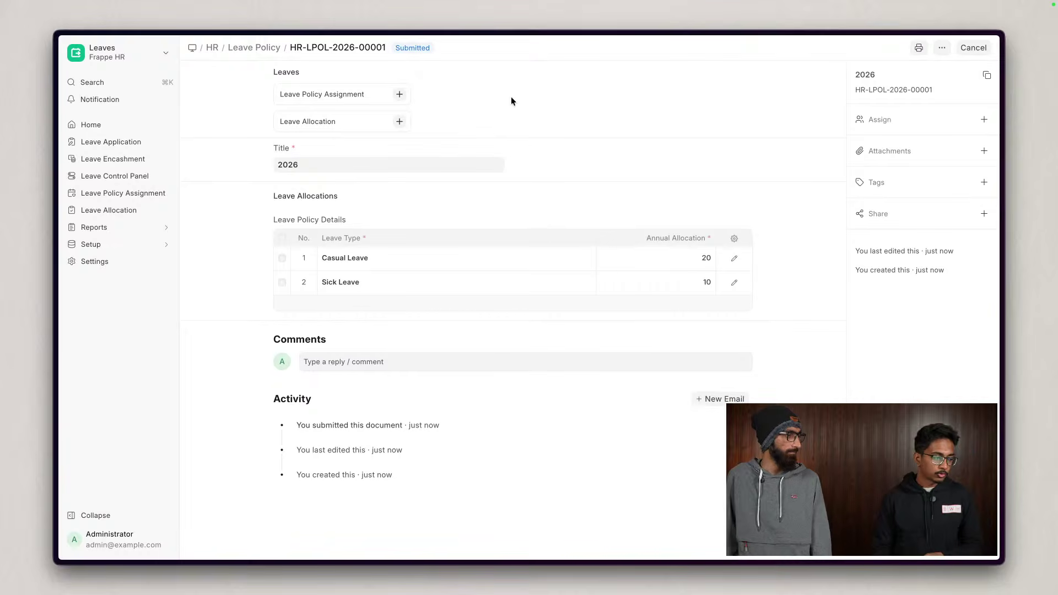
- Start a new Leave Policy Assignment under the 2026 leave policy and choose the Purchase Manager as the employee
click(400, 122)
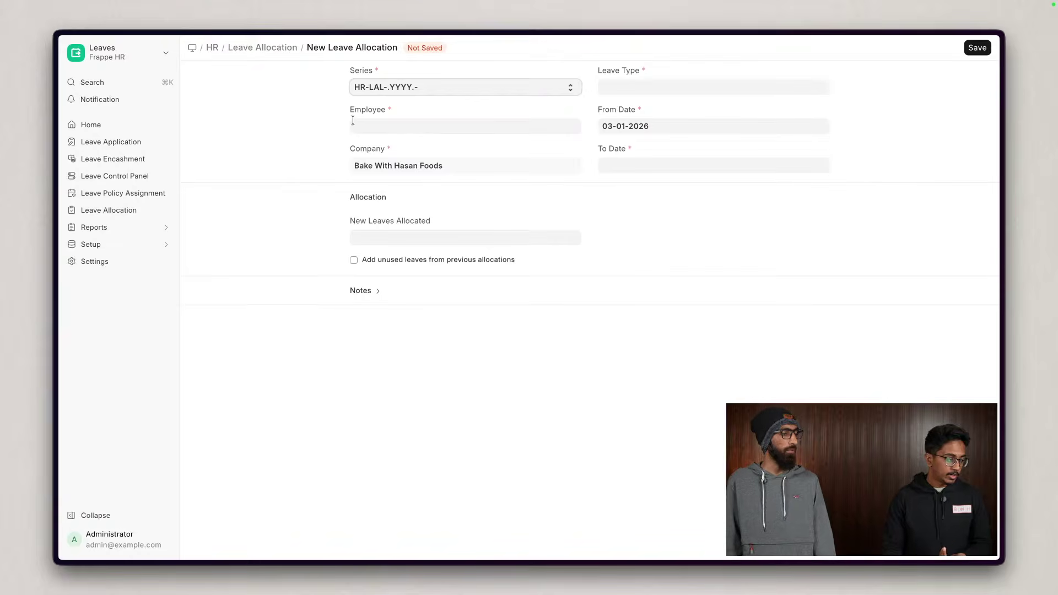
click(137, 193)
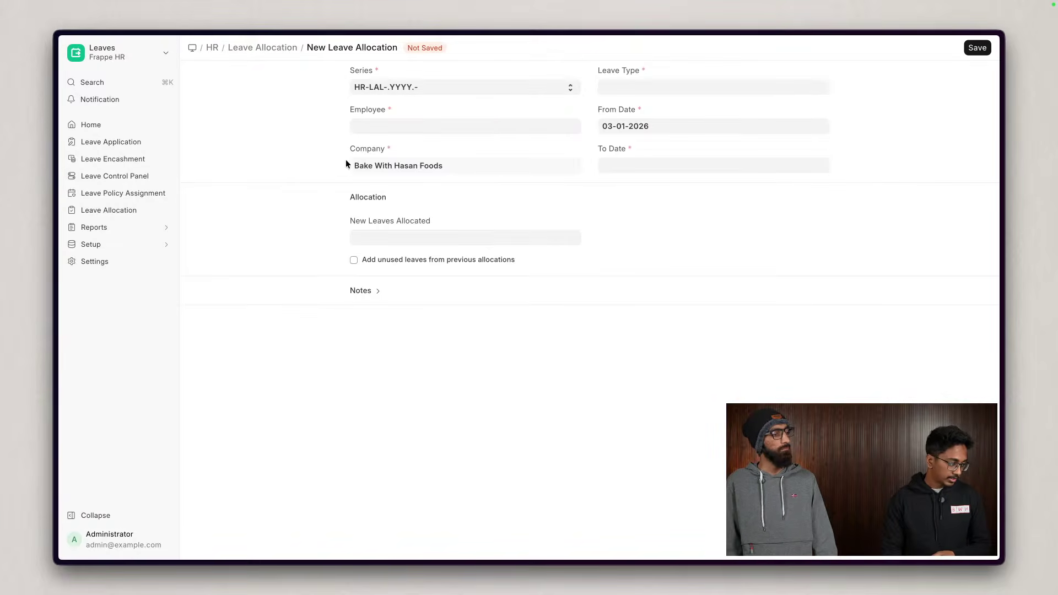
click(158, 193)
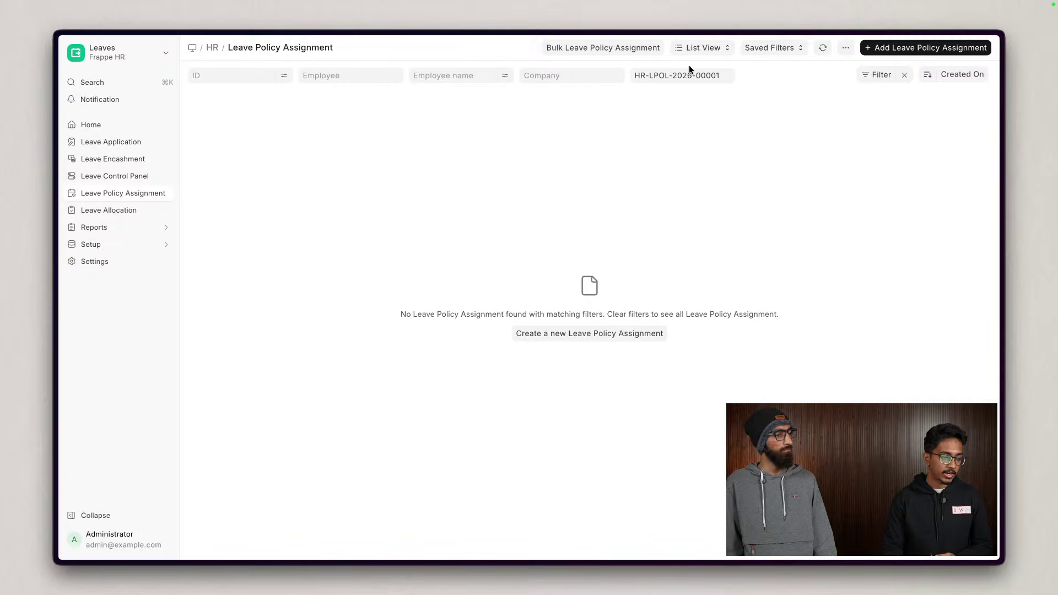
click(933, 47)
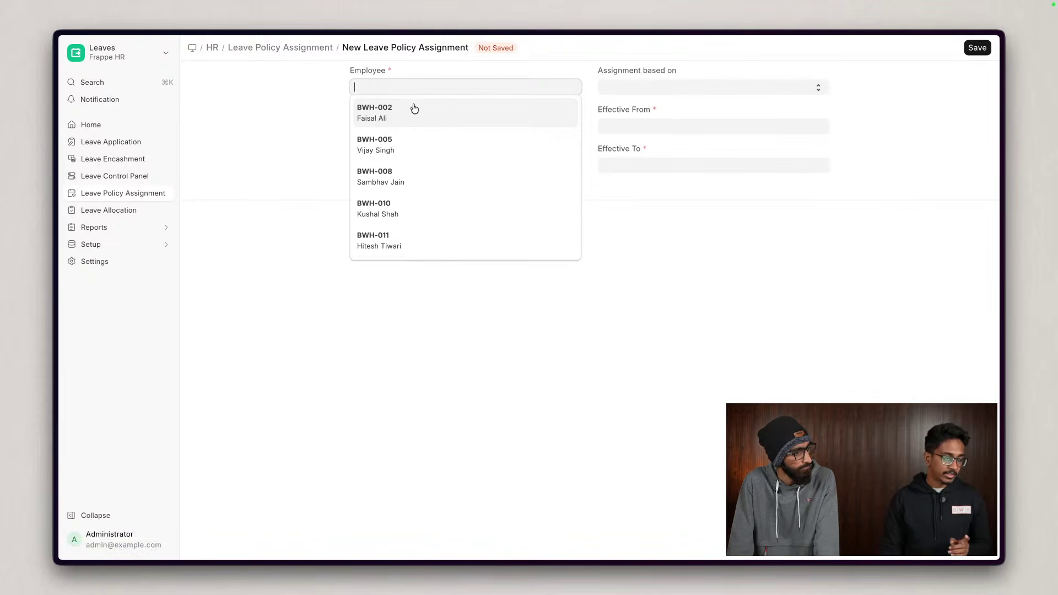
click(404, 149)
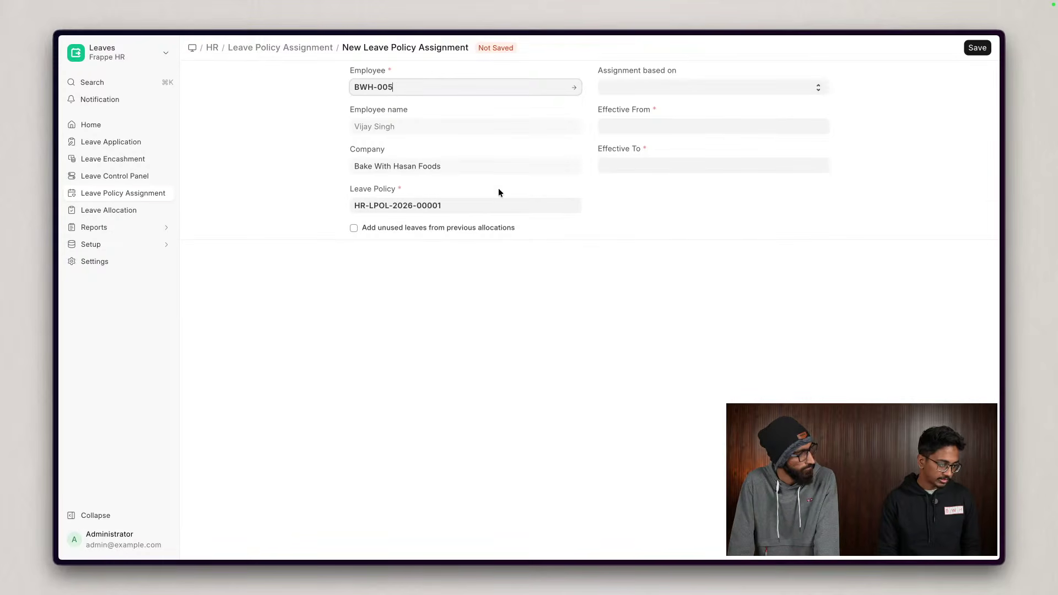
- Base the assignment on Leave Period and choose period HR-LPR-2026-00001
click(633, 87)
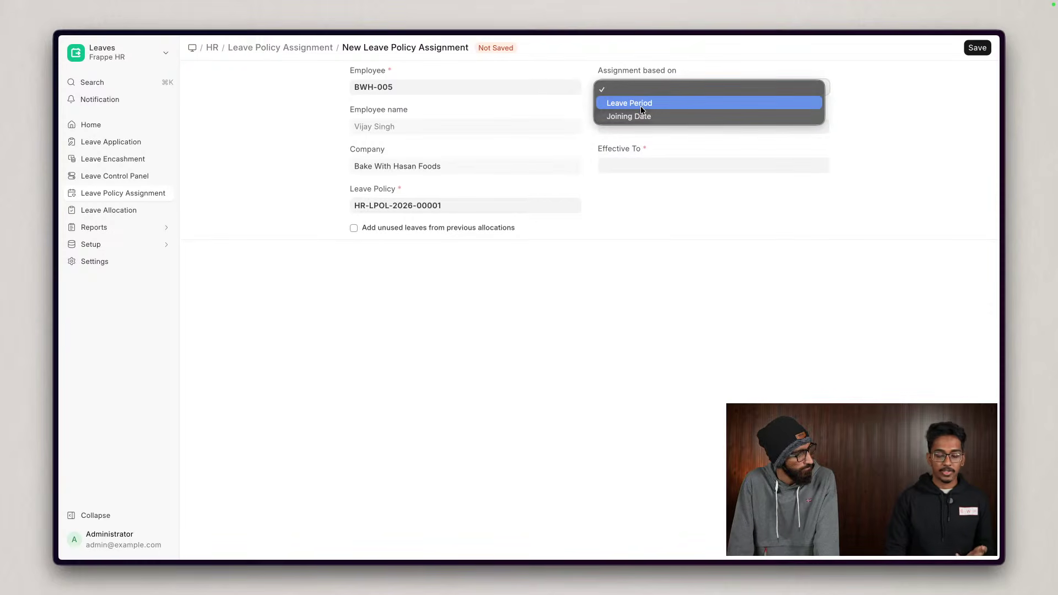
click(641, 106)
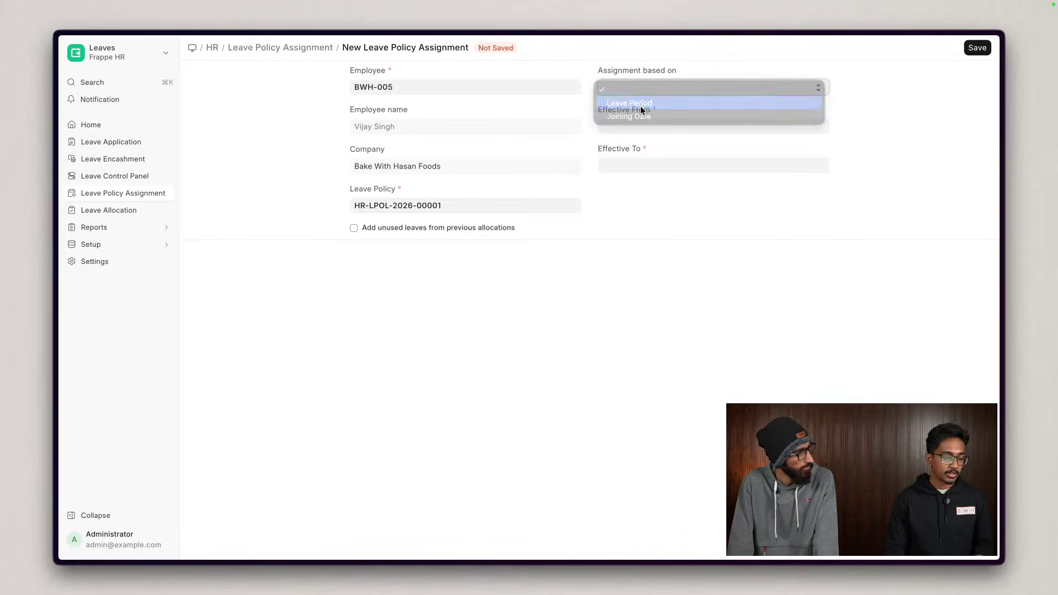
click(651, 122)
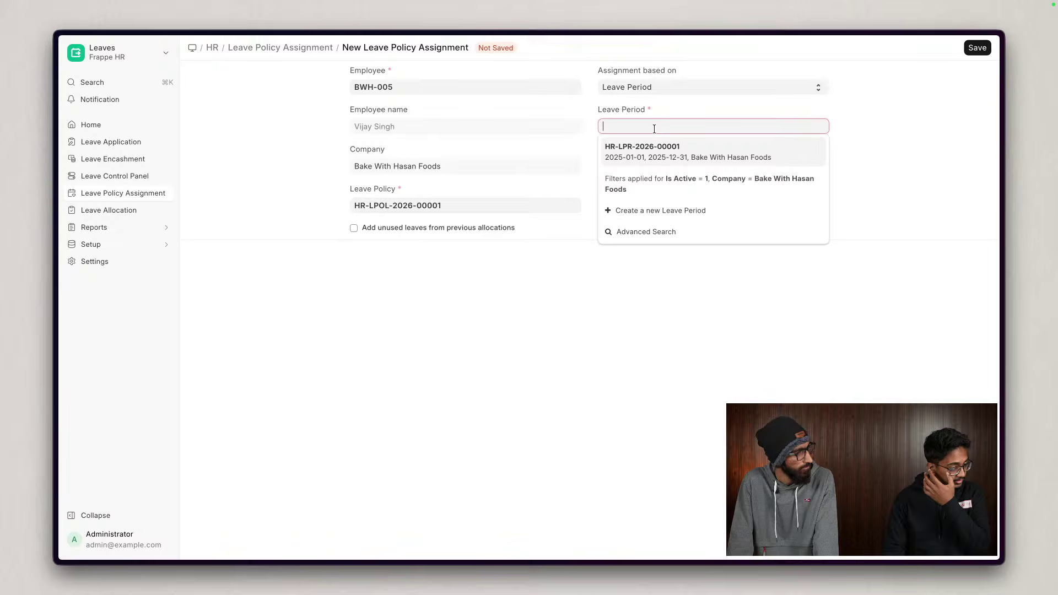
click(674, 149)
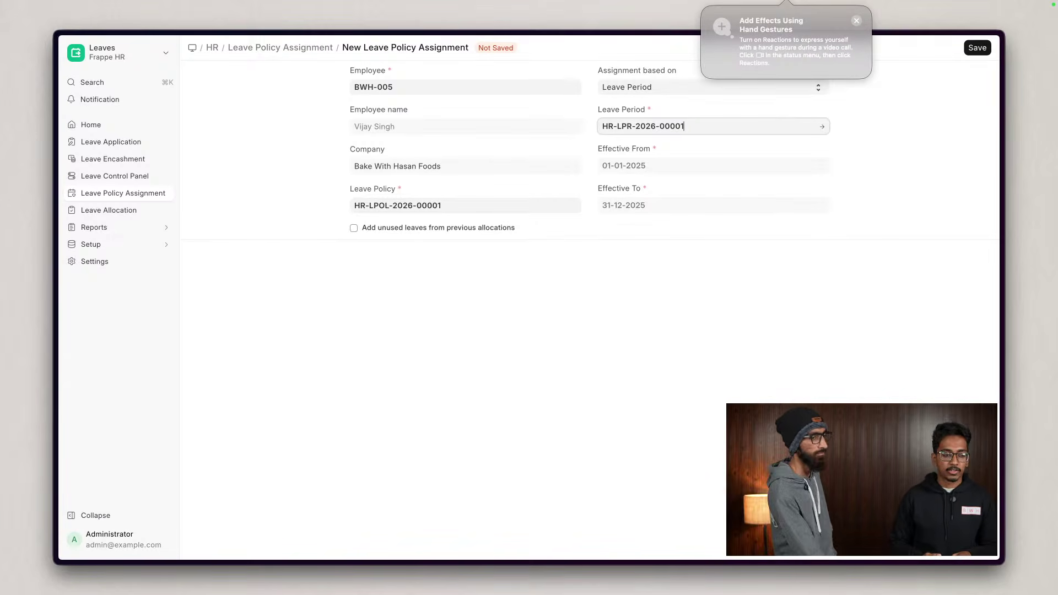
click(857, 22)
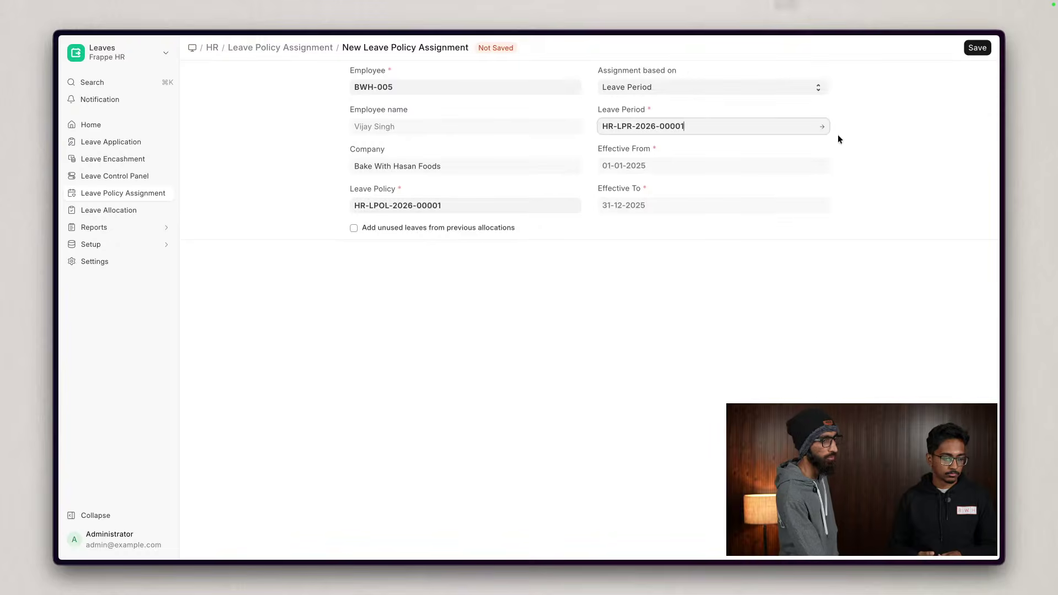
click(775, 247)
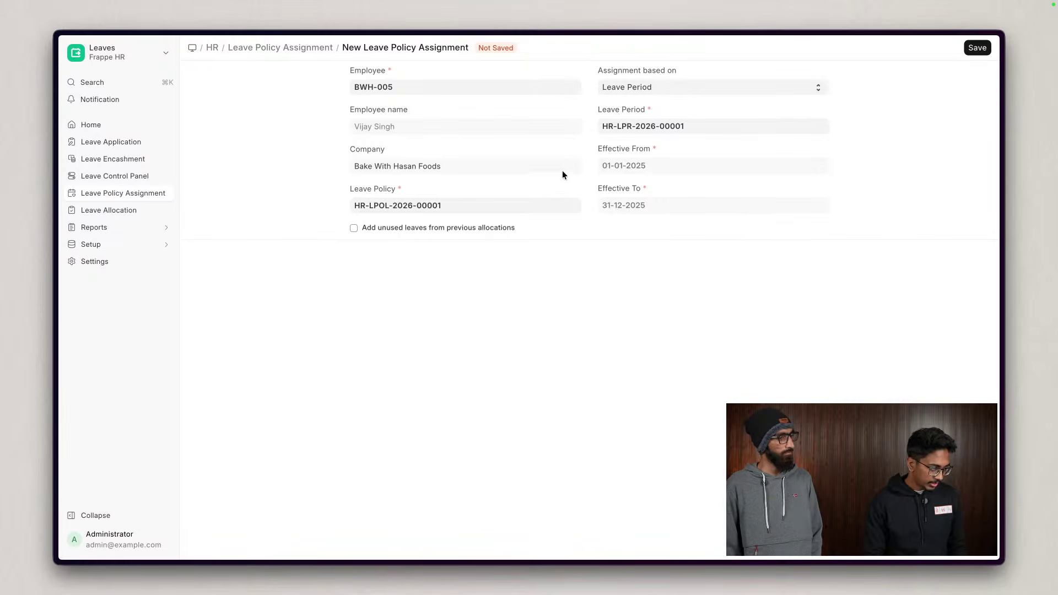
- Save the leave policy assignment and submit it permanently
click(974, 50)
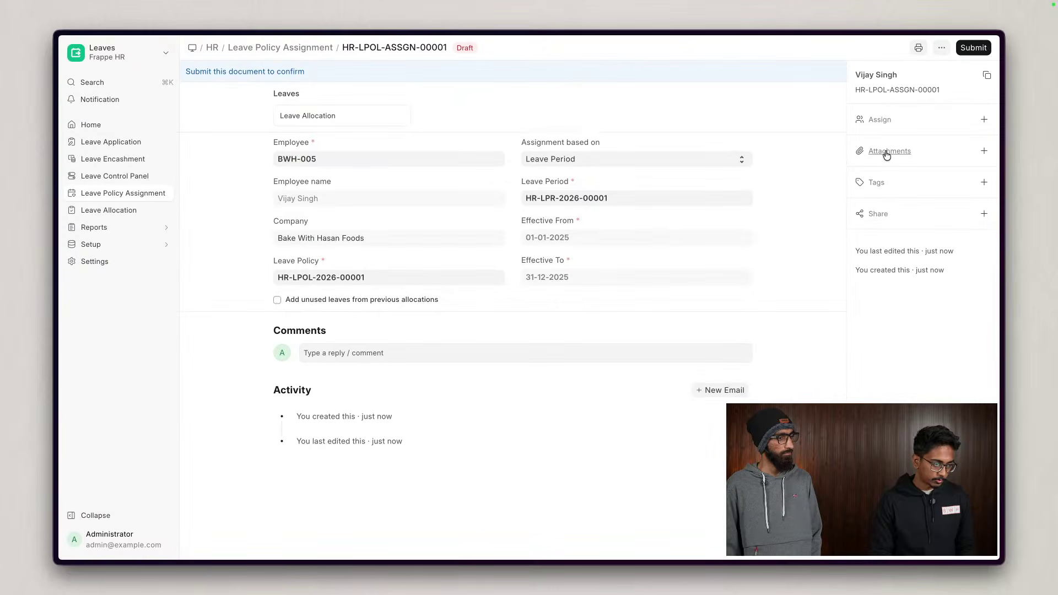
click(971, 48)
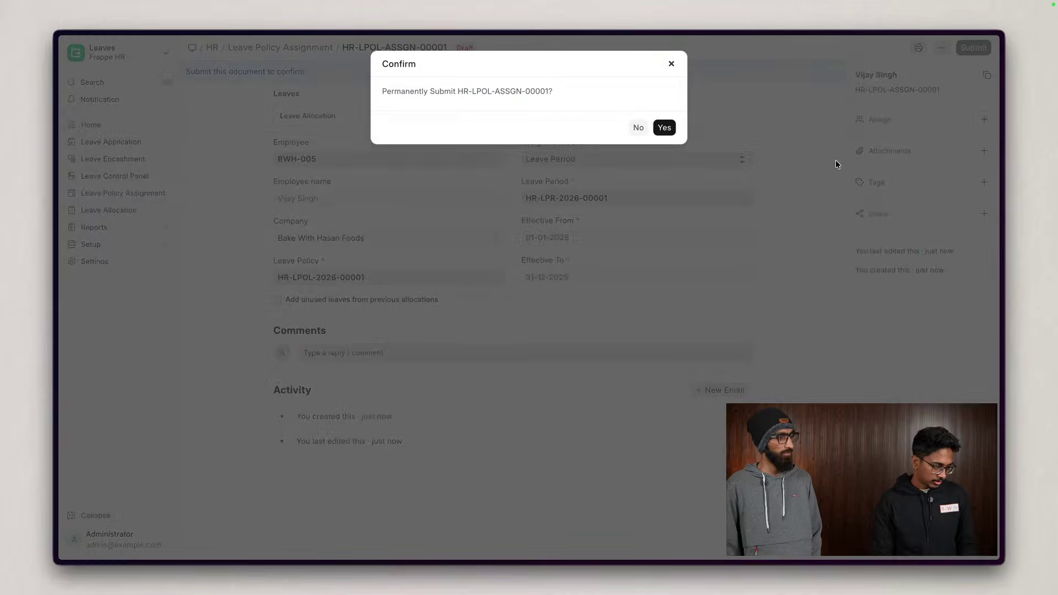
click(664, 128)
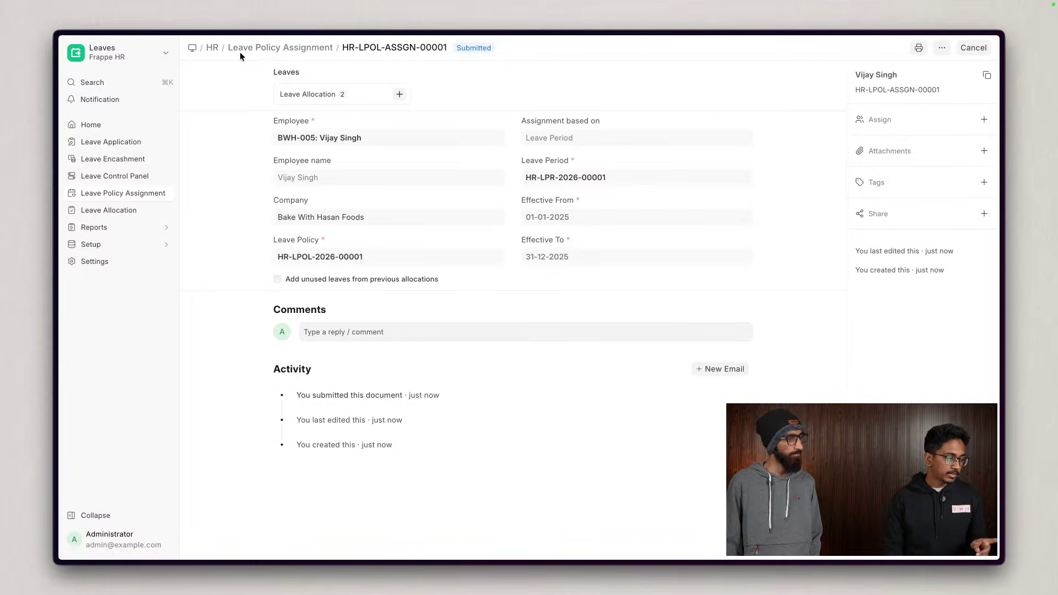
- Open the leave allocations linked to the submitted leave policy assignment
click(313, 96)
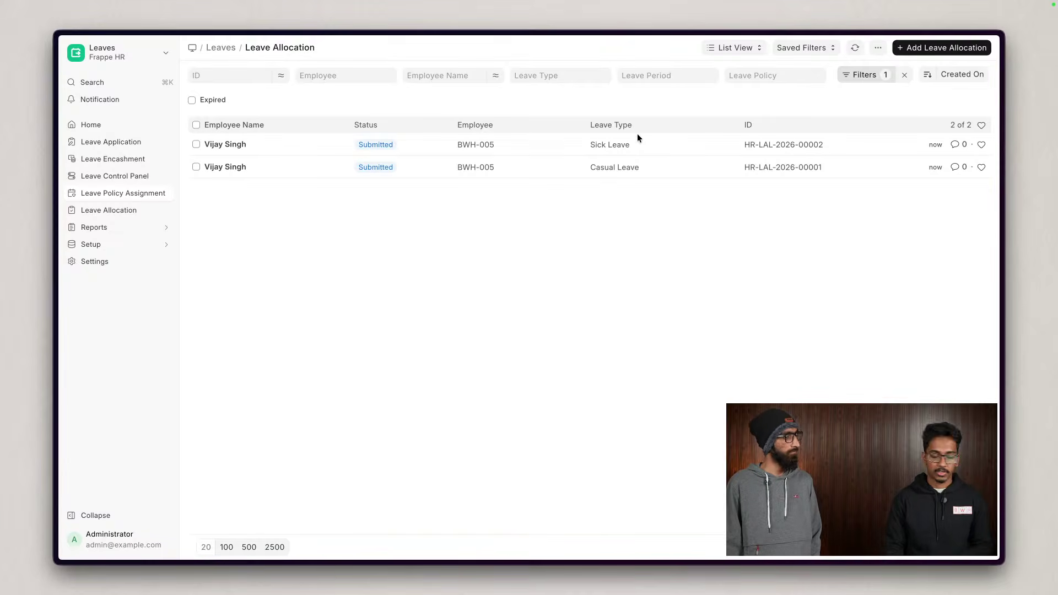
click(100, 81)
text(le)
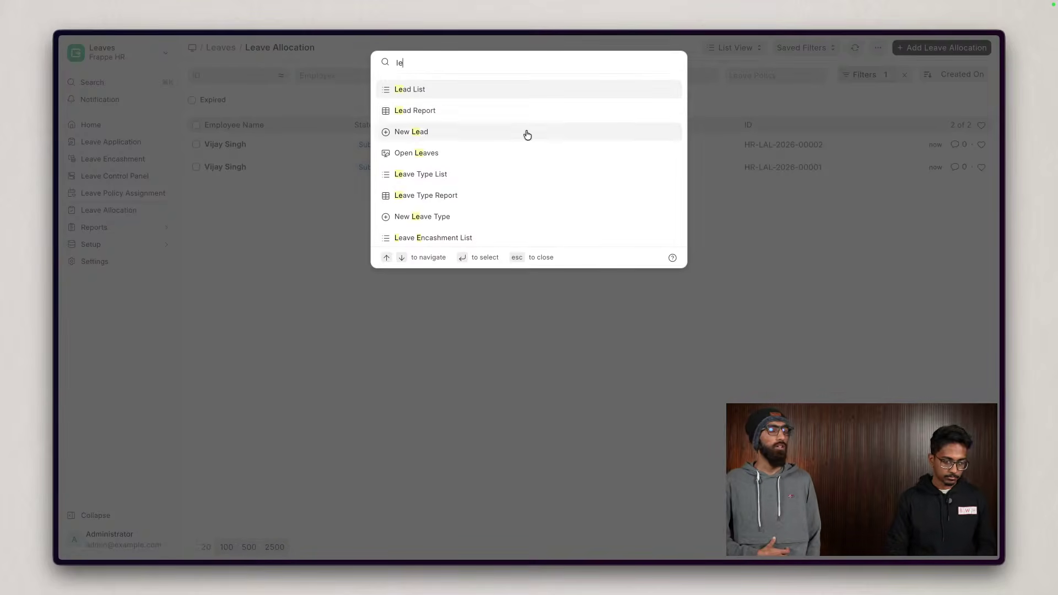
click(828, 248)
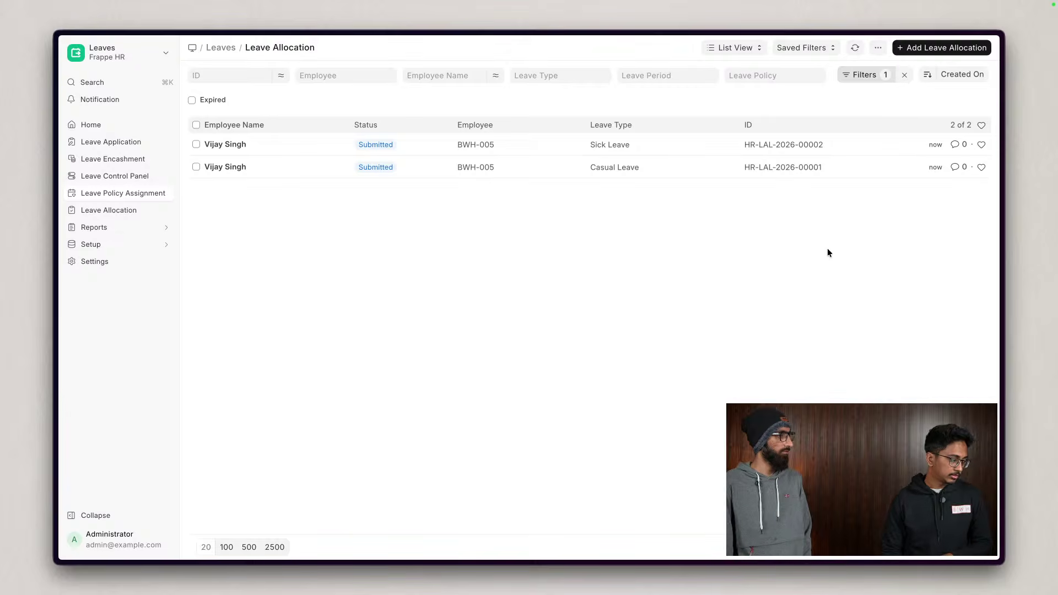
- Open the Leave Control Panel and review its bulk leave allocation options and the employee list
click(122, 176)
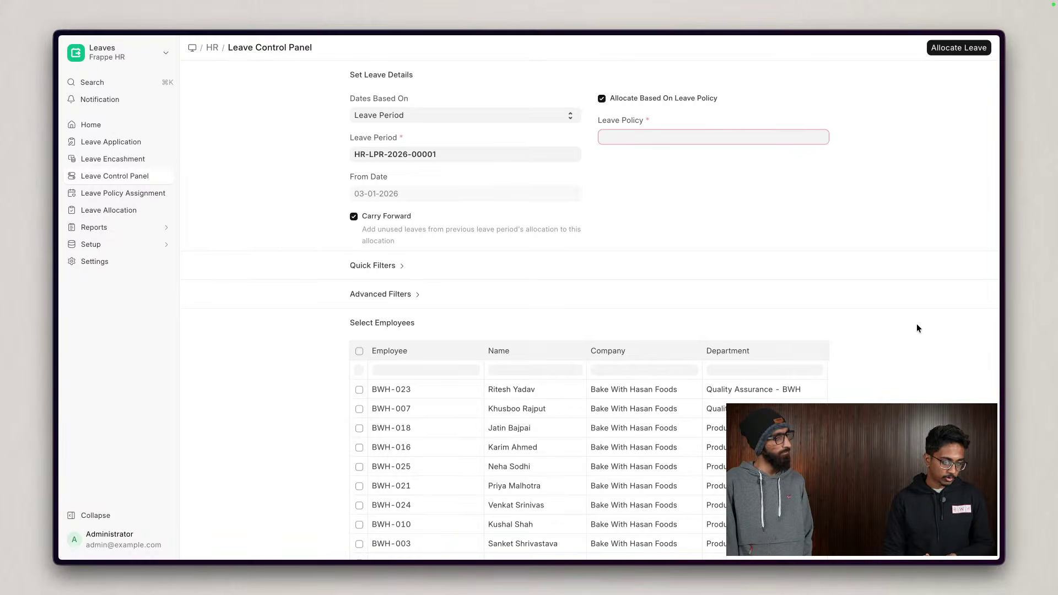
scroll(917, 325, down, 5)
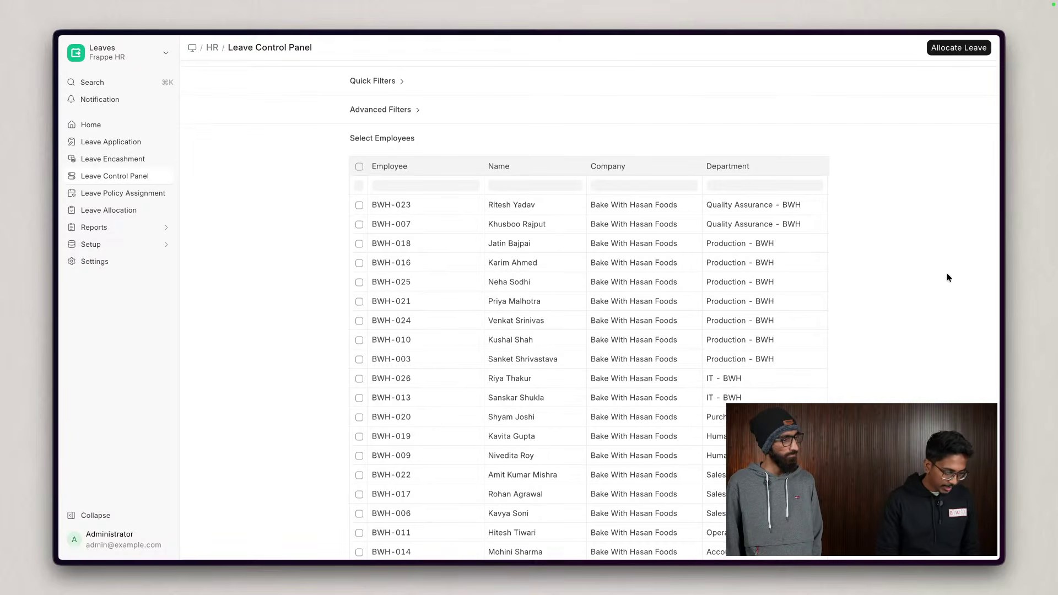
- Open the Casual Leave type and examine its carry forward settings
mouse_move(3, 103)
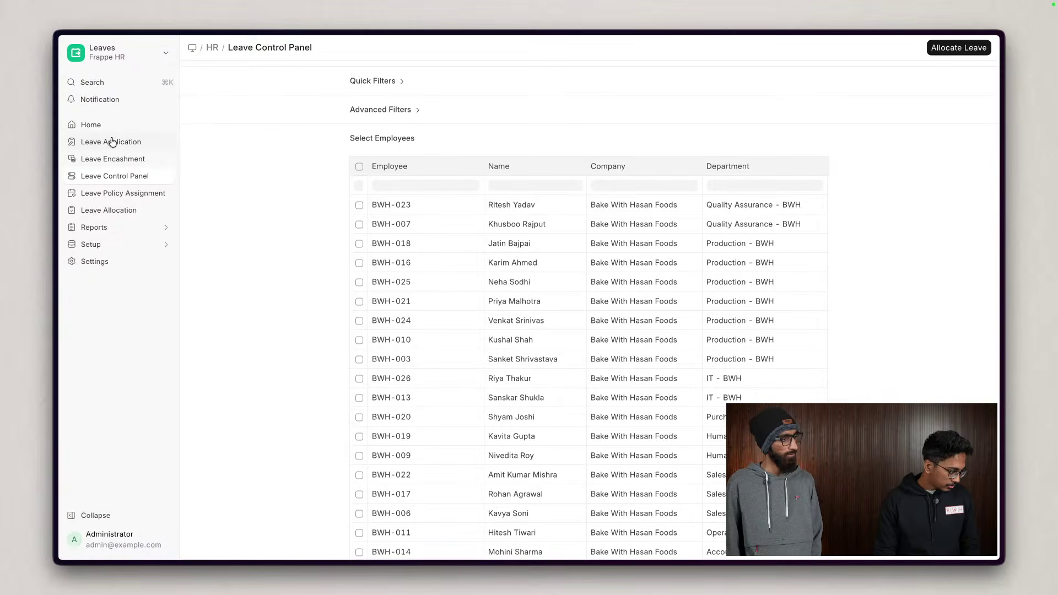
click(113, 143)
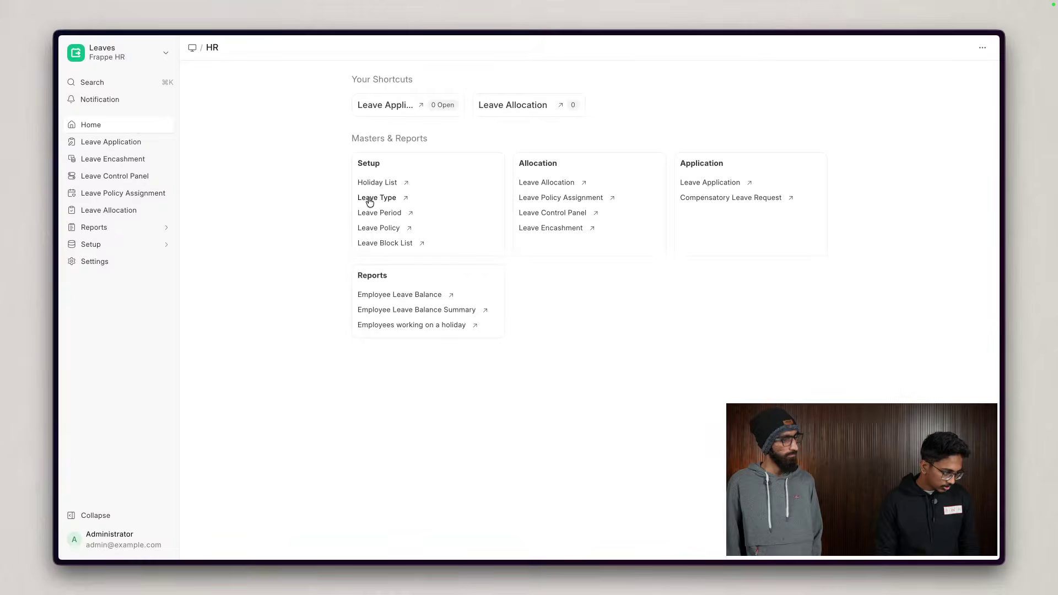
click(369, 201)
click(242, 208)
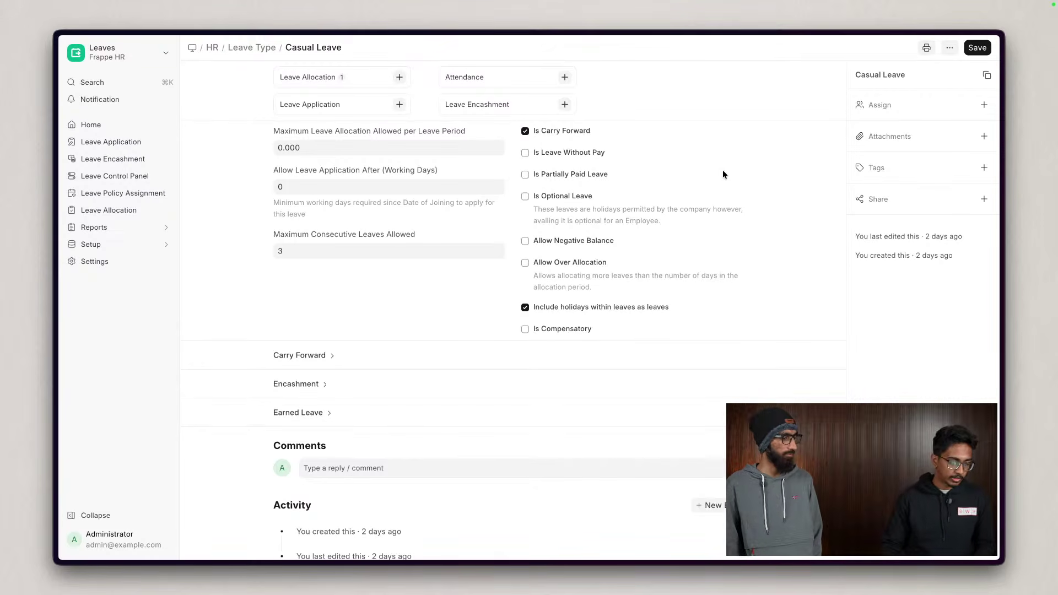
click(406, 365)
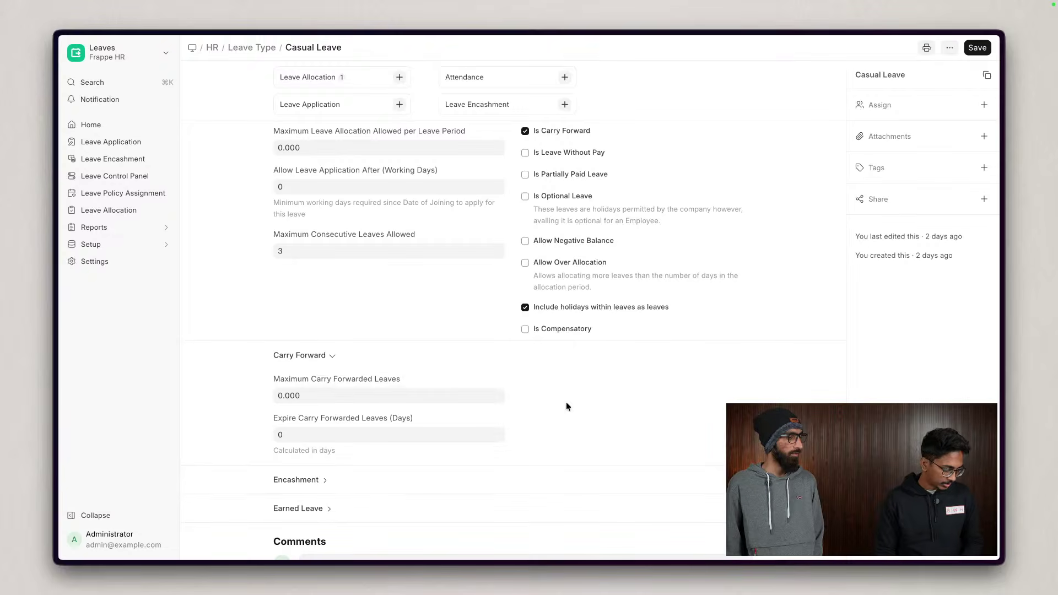
scroll(496, 367, down, 3)
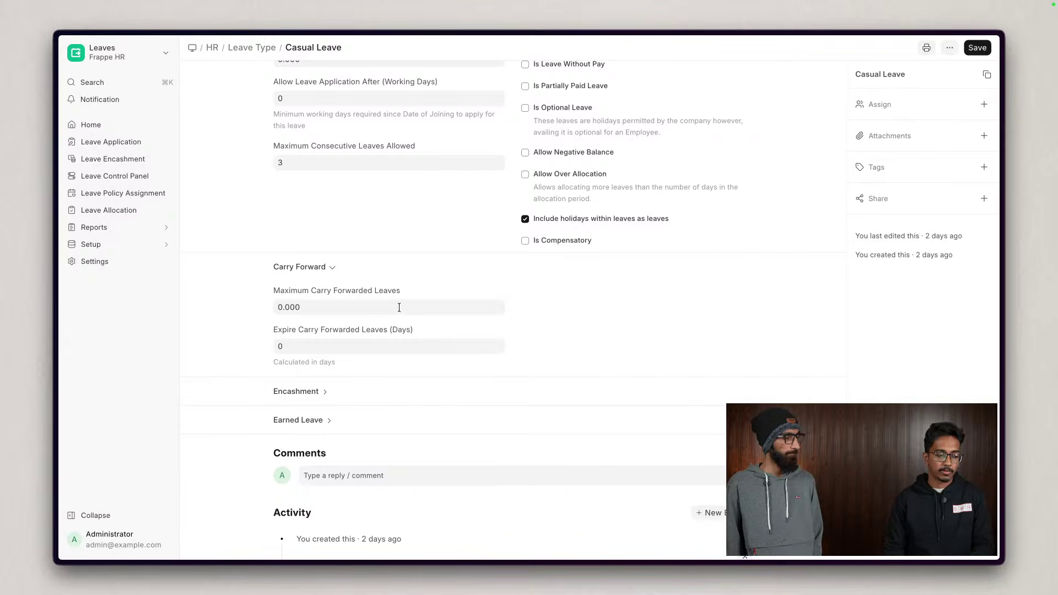
scroll(442, 307, down, 1)
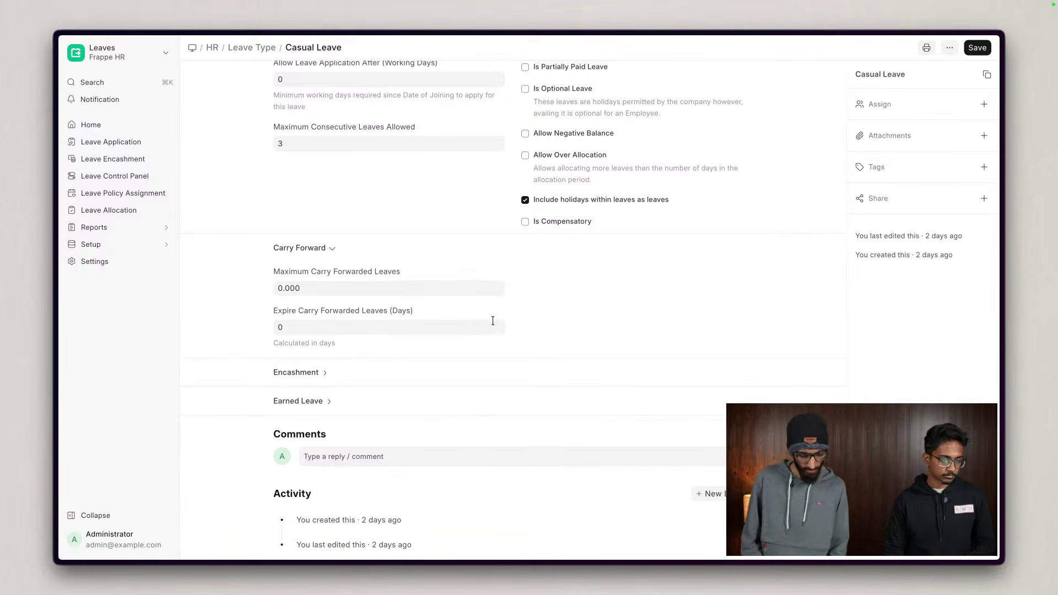
scroll(534, 270, up, 4)
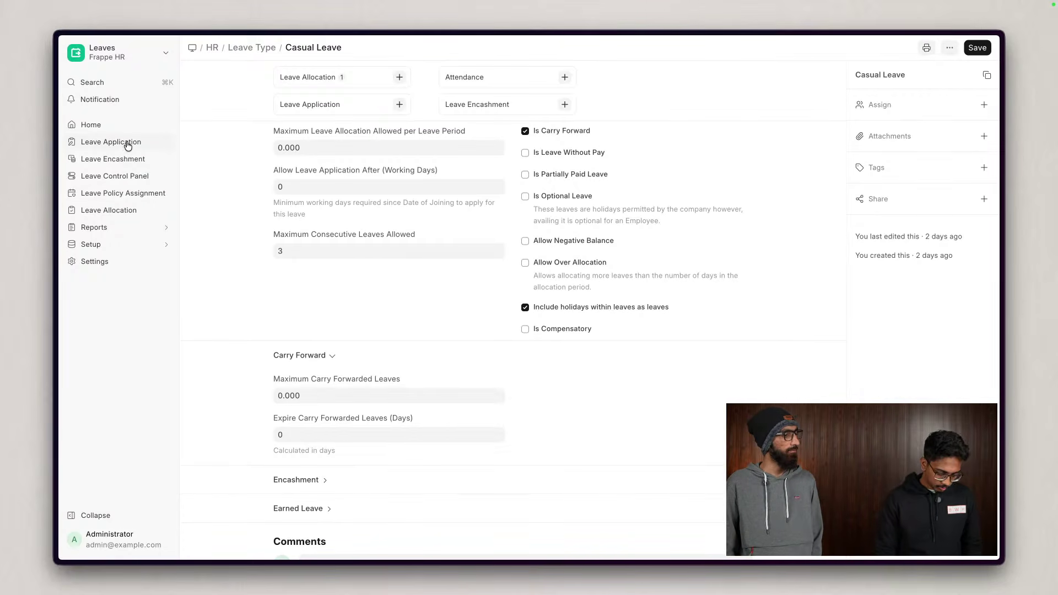
- Find Leave Adjustment through the search and start a new one for the Purchase Manager who received the leave policy
key(super+k)
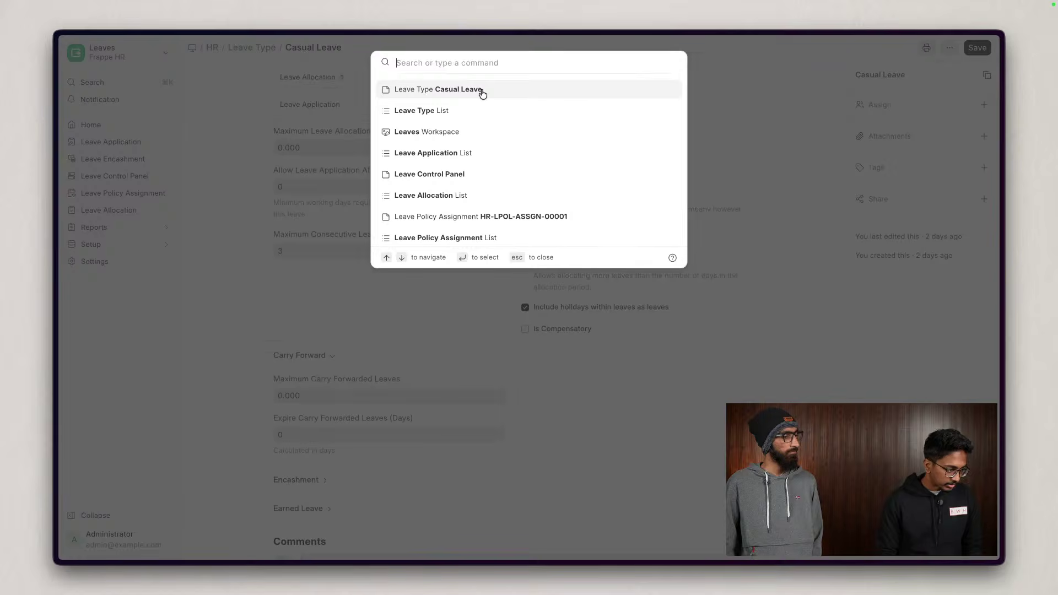
text(leave )
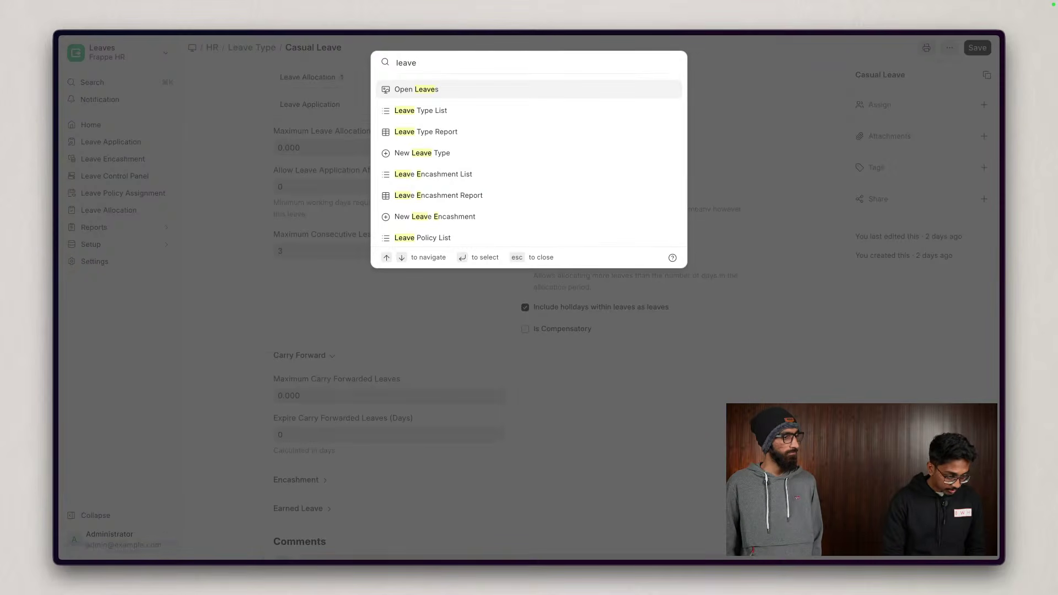
text(ad)
key(Return)
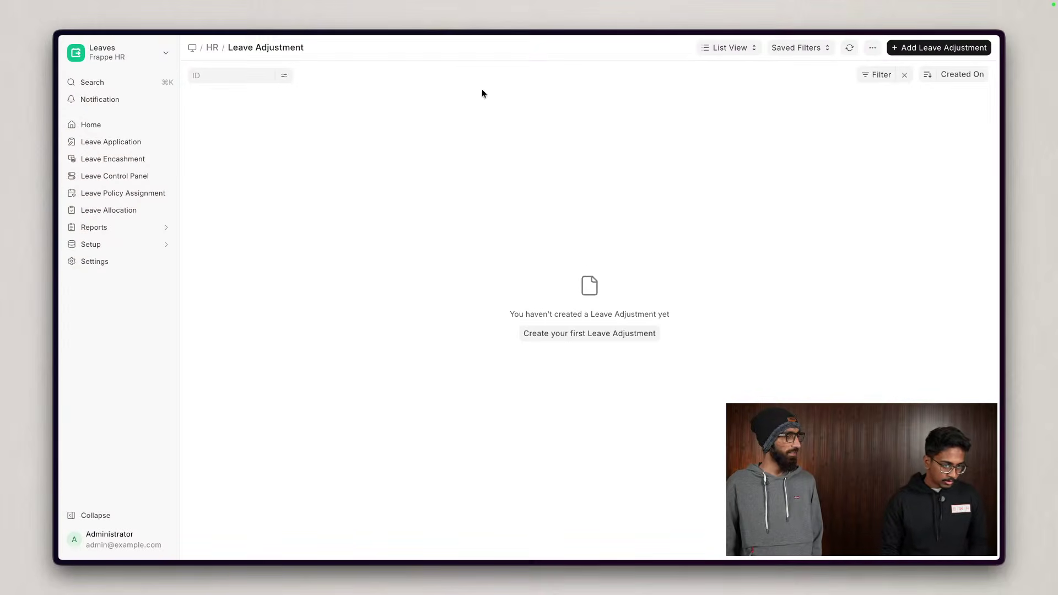
click(964, 48)
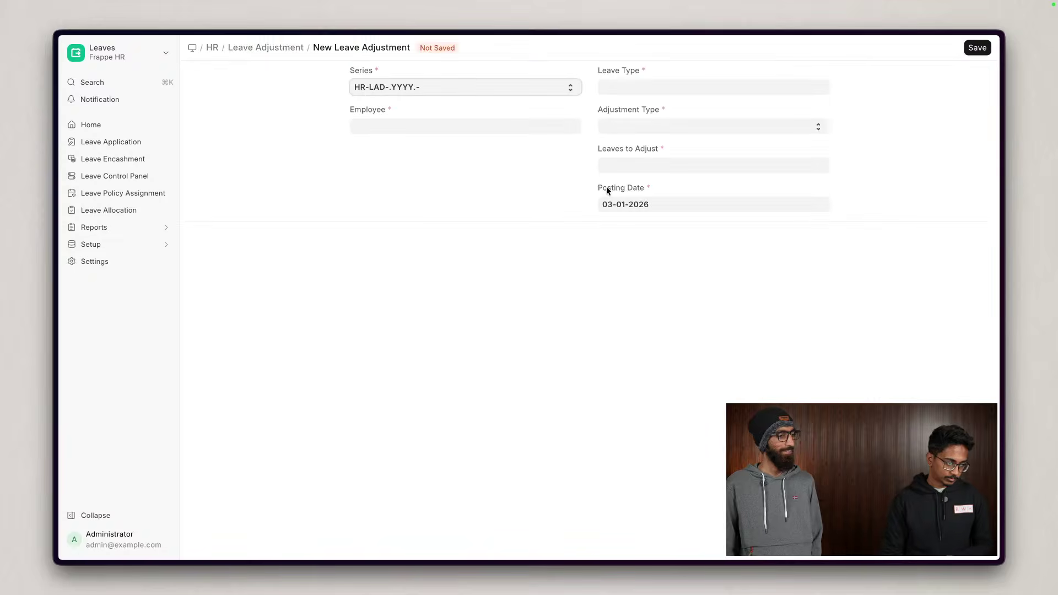
click(428, 126)
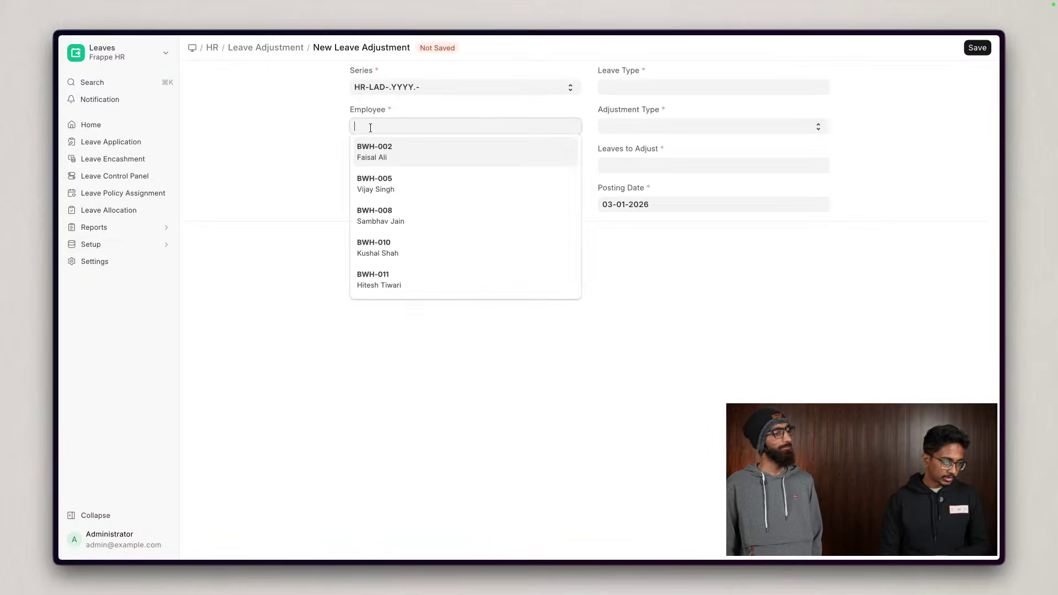
click(396, 190)
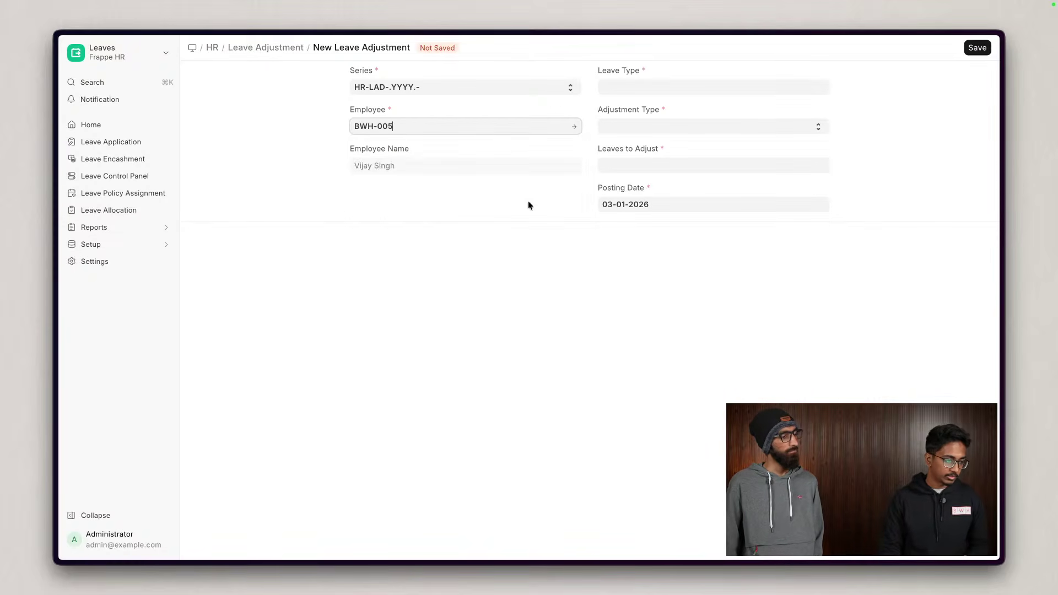
- Try choosing Sick Leave as the leave adjustment's leave type and check its posting date
click(648, 86)
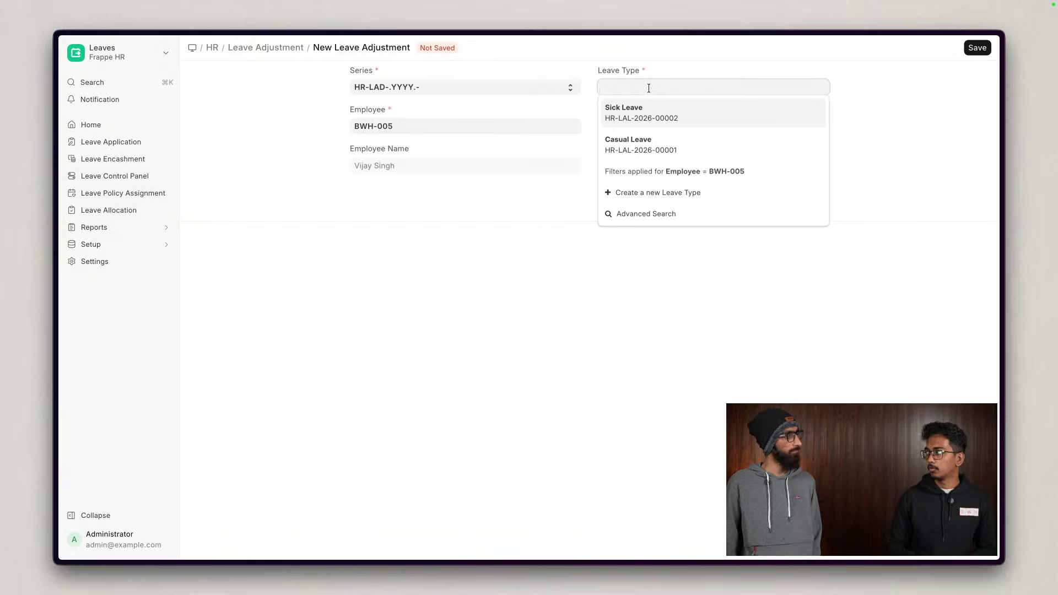
click(656, 118)
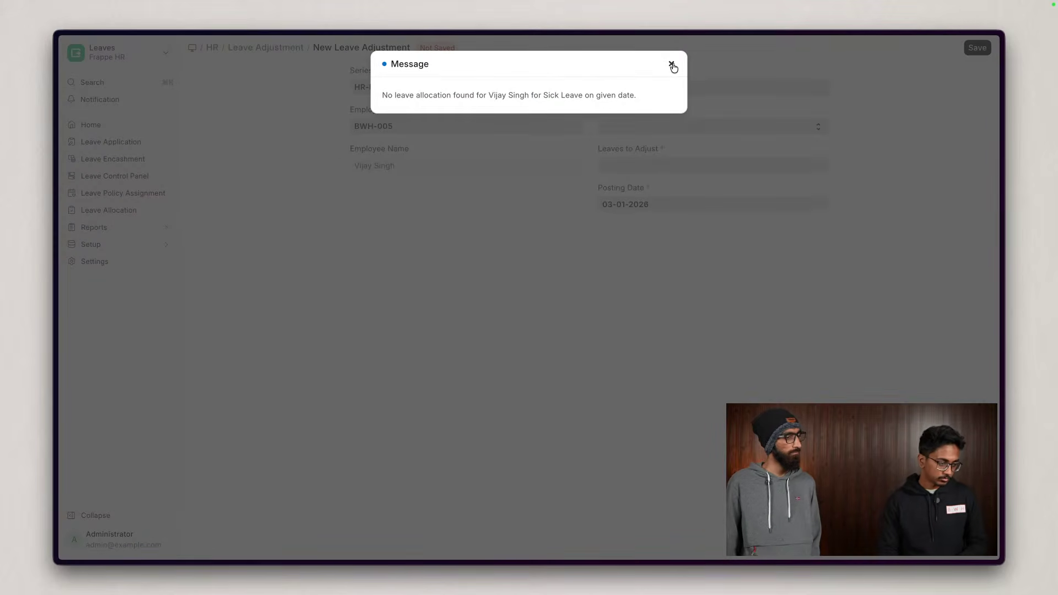
click(673, 65)
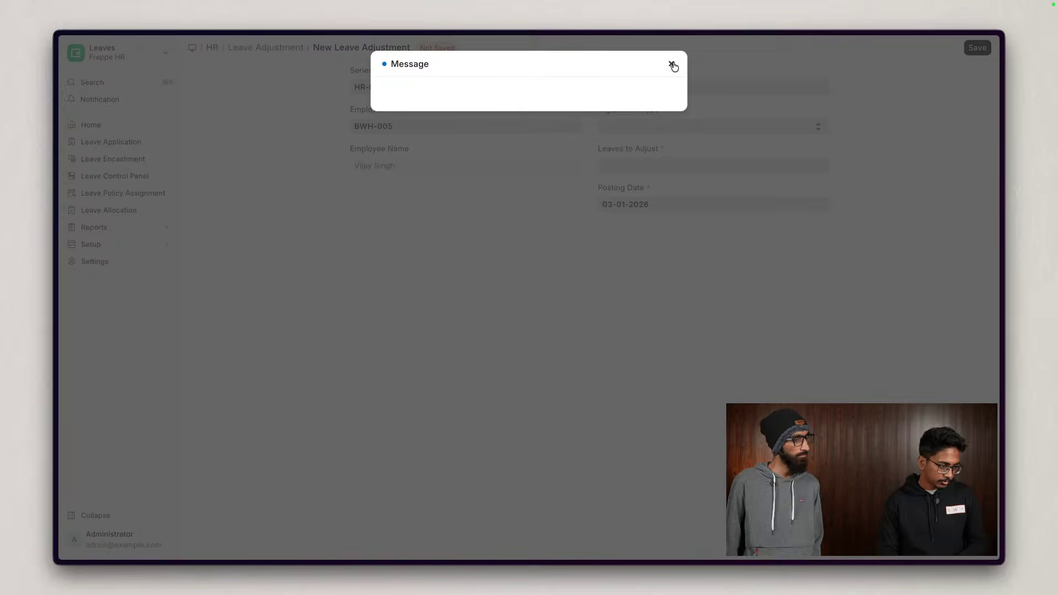
click(663, 205)
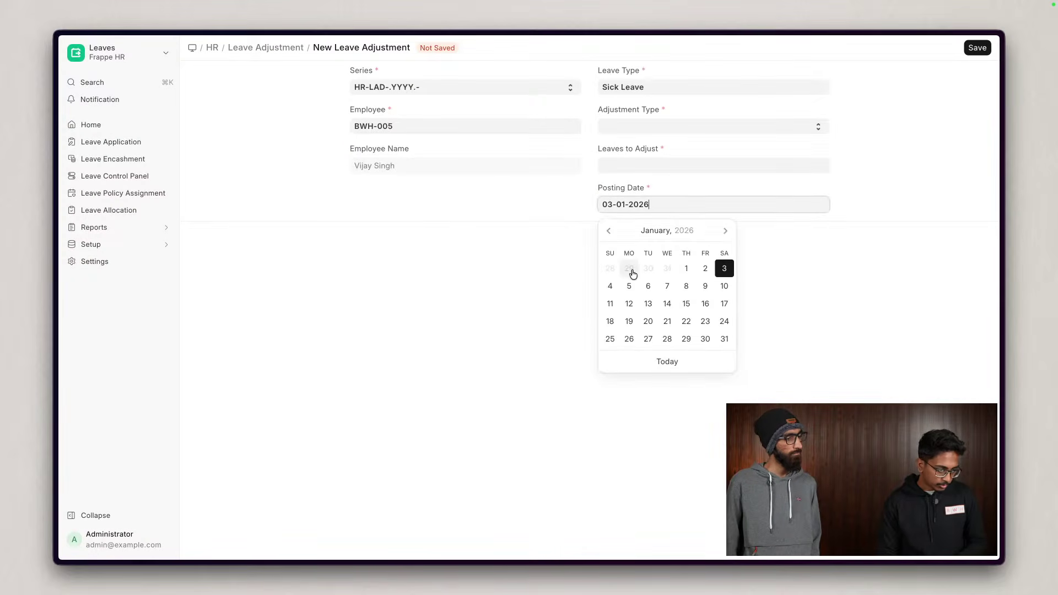
click(380, 191)
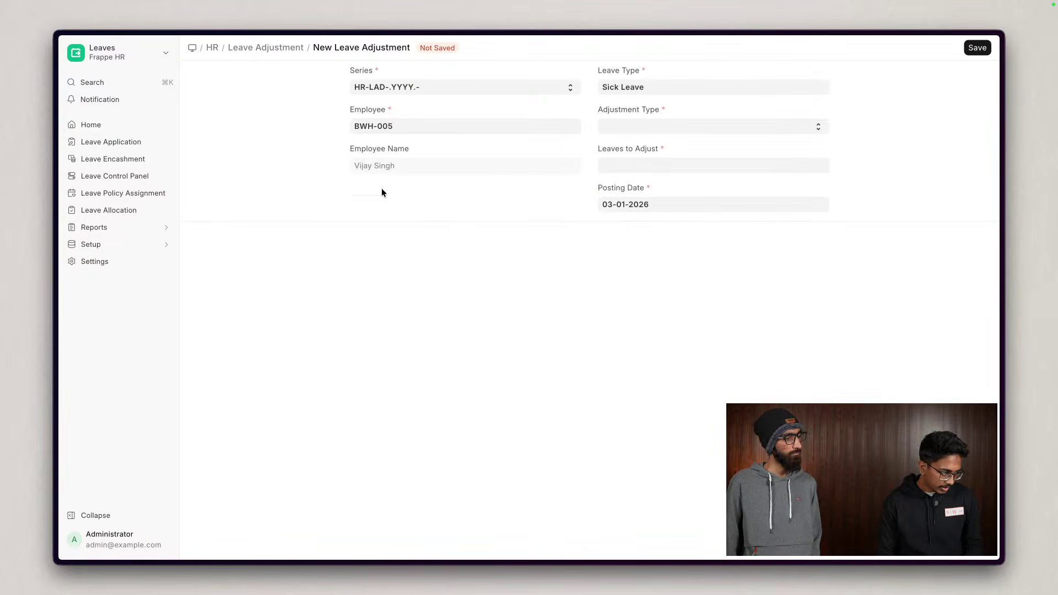
- Review the employee's leave policy assignment and open the Sick Leave allocation linked to it
click(276, 51)
click(141, 194)
click(243, 117)
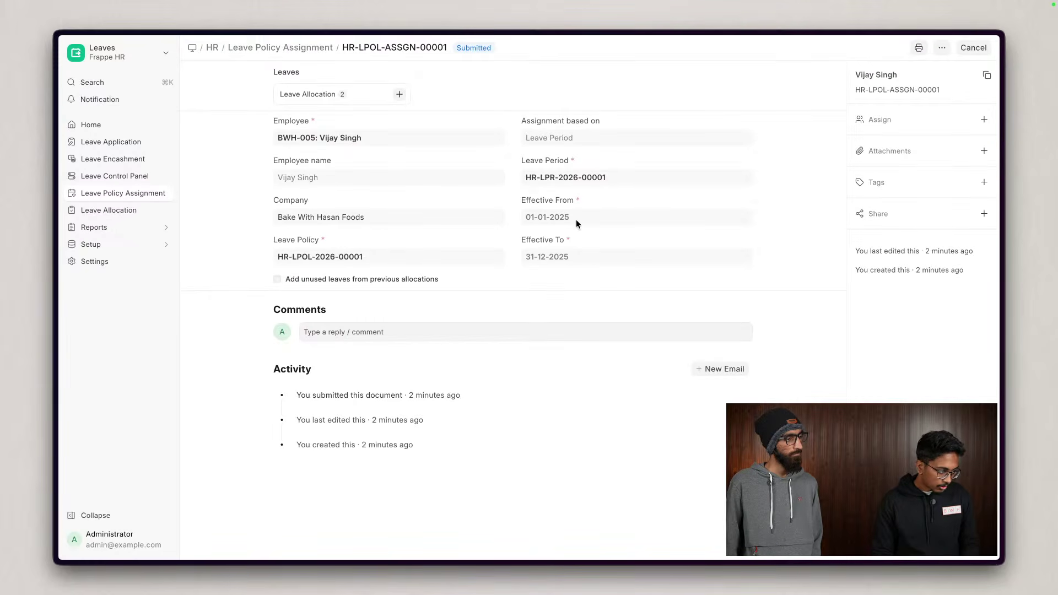
click(313, 97)
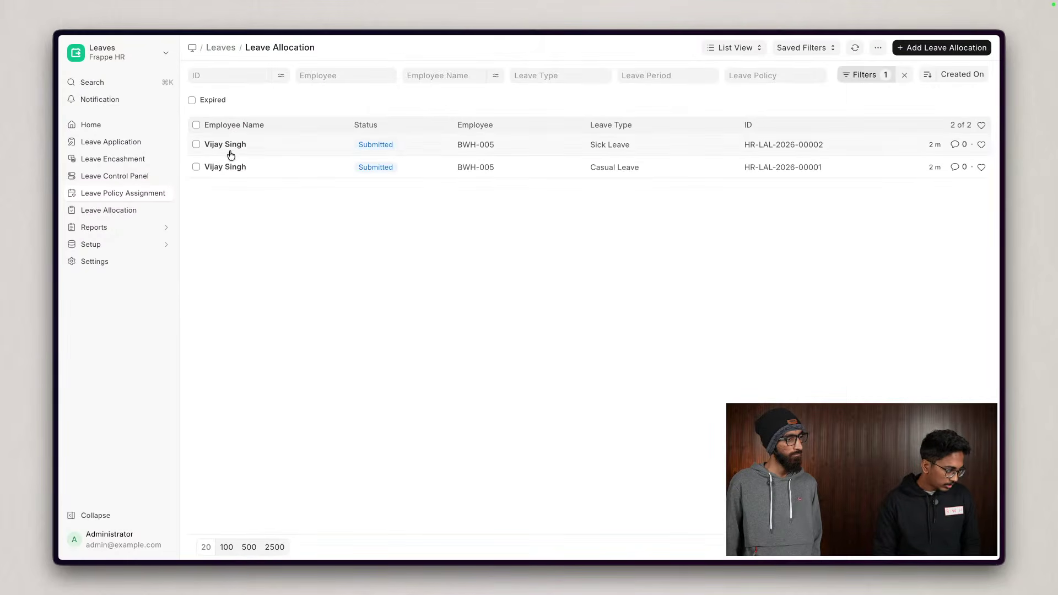
click(231, 154)
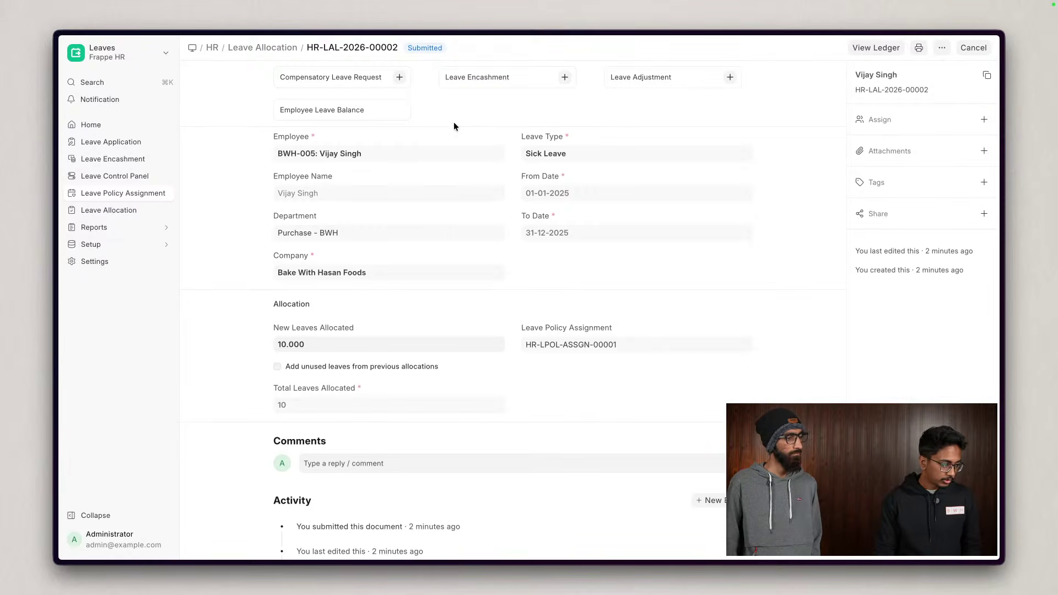
- Create a Leave Adjustment from the Sick Leave allocation and set its posting date to 31-12-2025
click(730, 77)
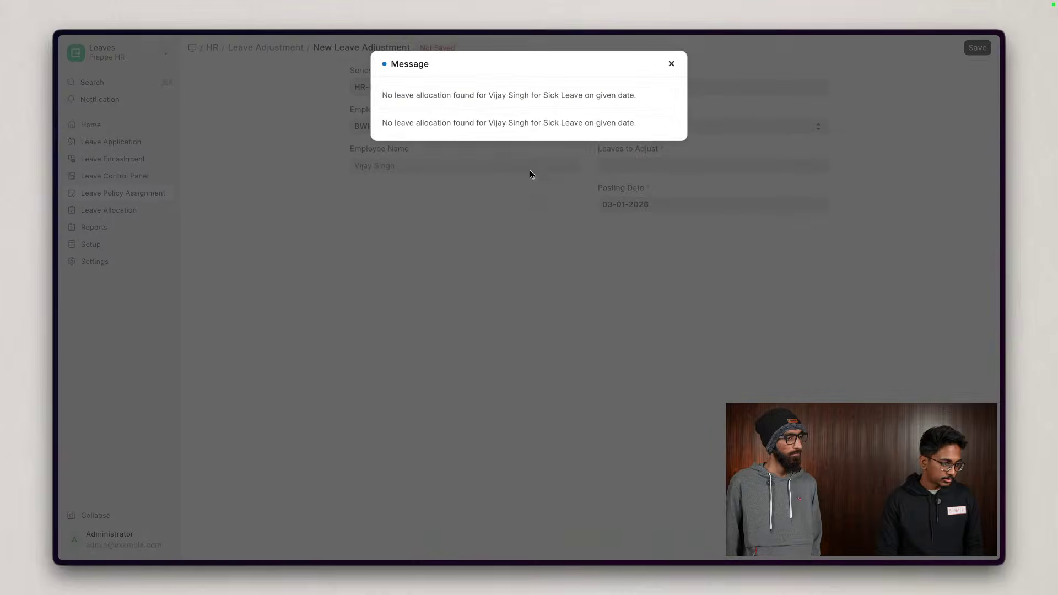
click(626, 180)
click(628, 204)
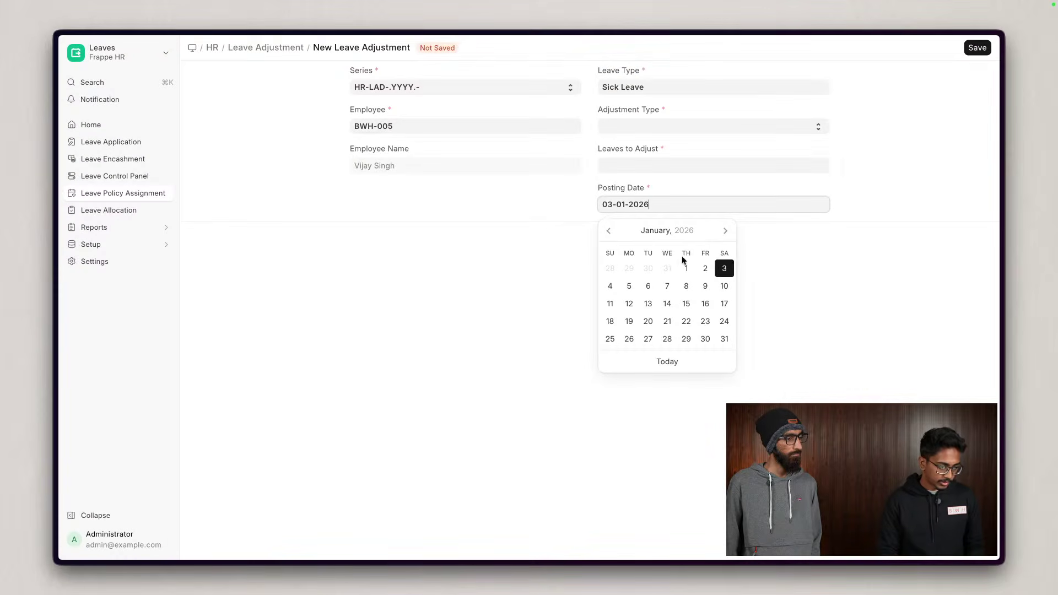
click(667, 269)
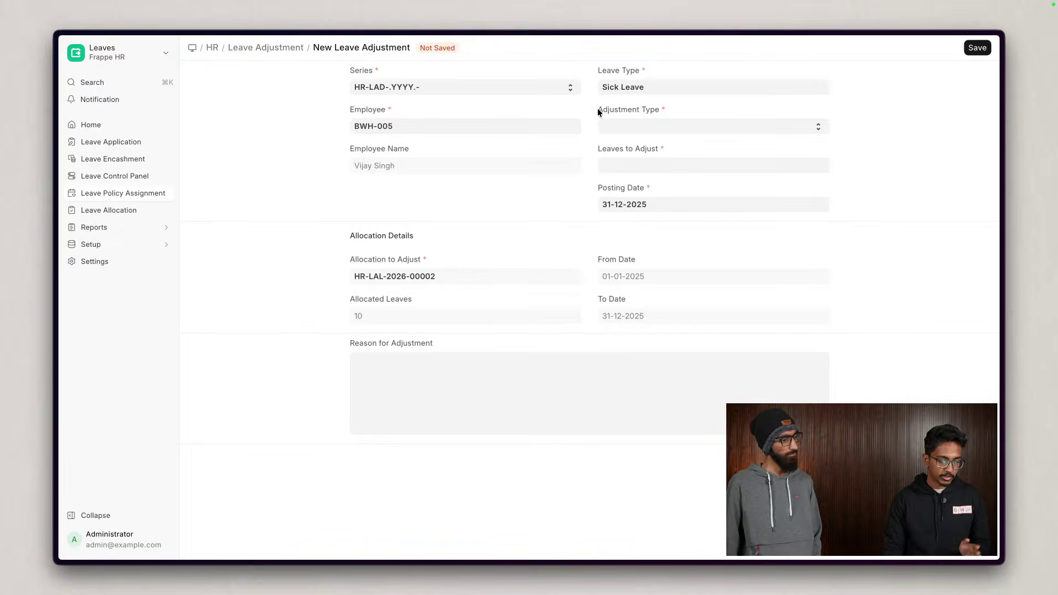
- Set the adjustment type to Allocate and the leaves to adjust to 2
click(641, 123)
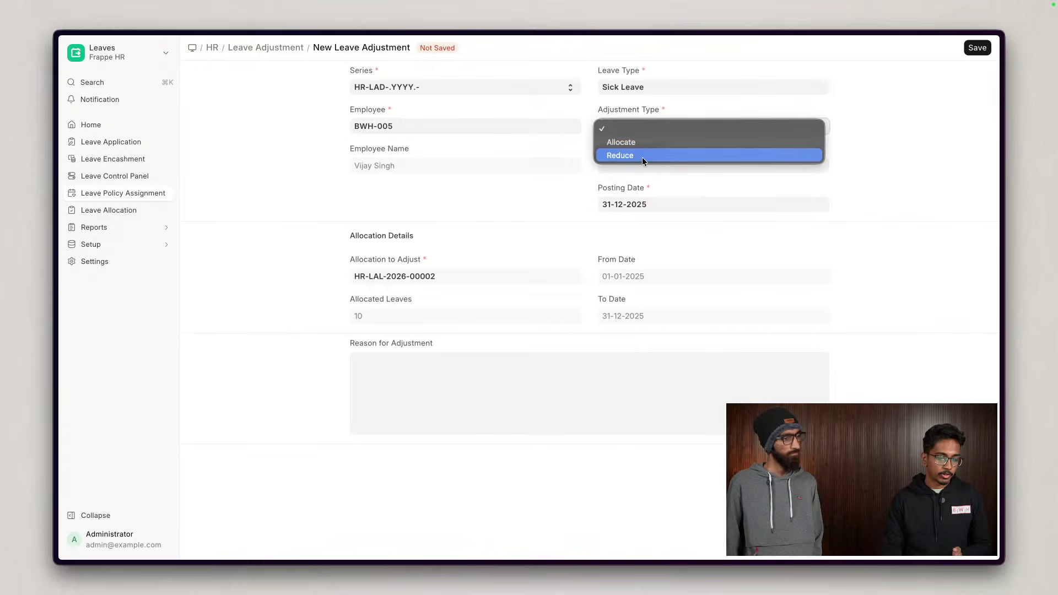
click(640, 143)
click(632, 160)
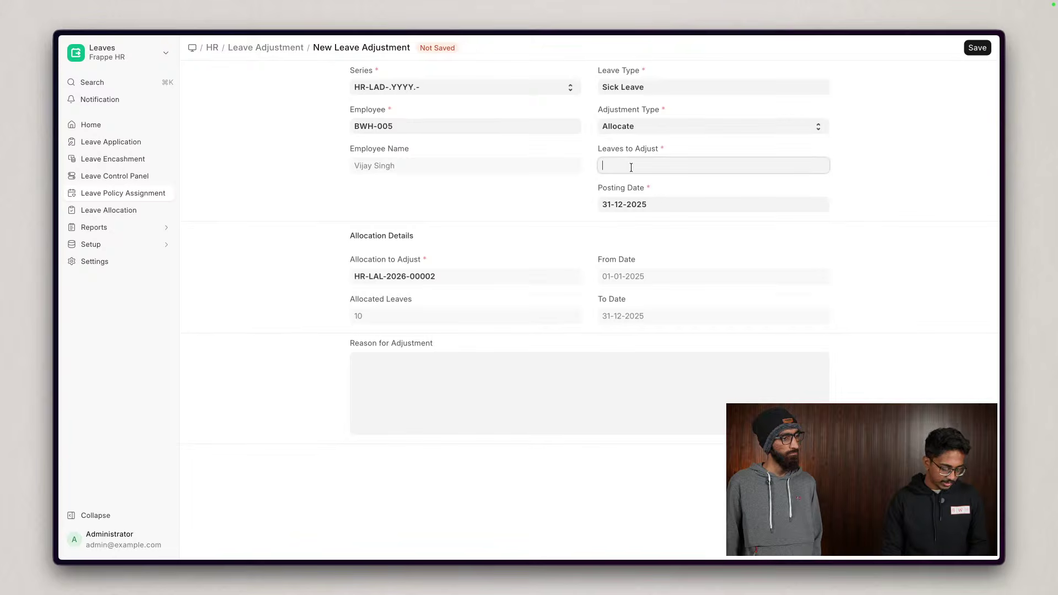
text(2)
click(931, 120)
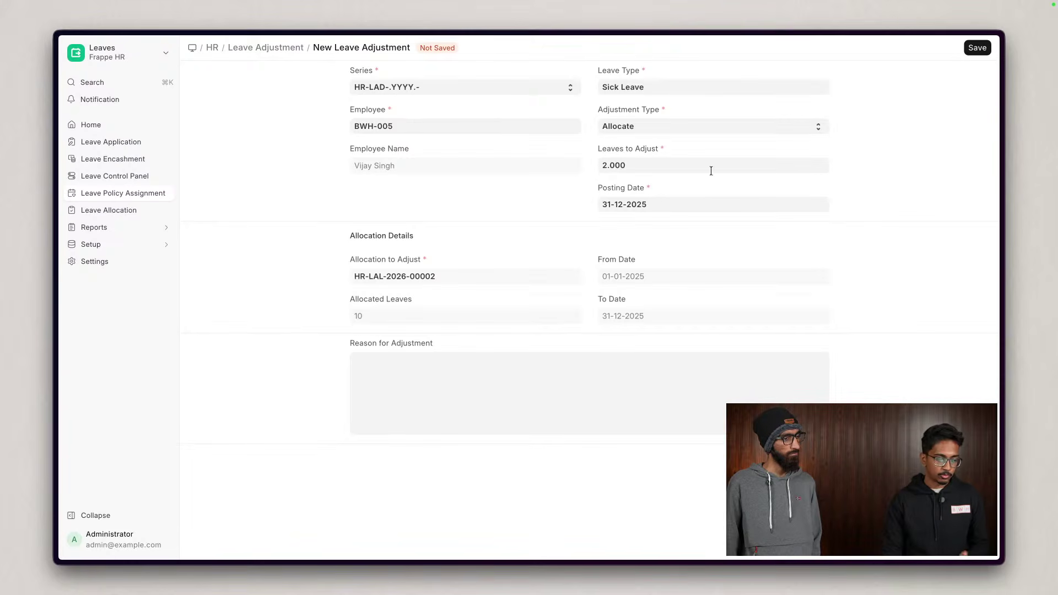
- Enter "worked on weekends" as the reason for the leave adjustment
click(602, 384)
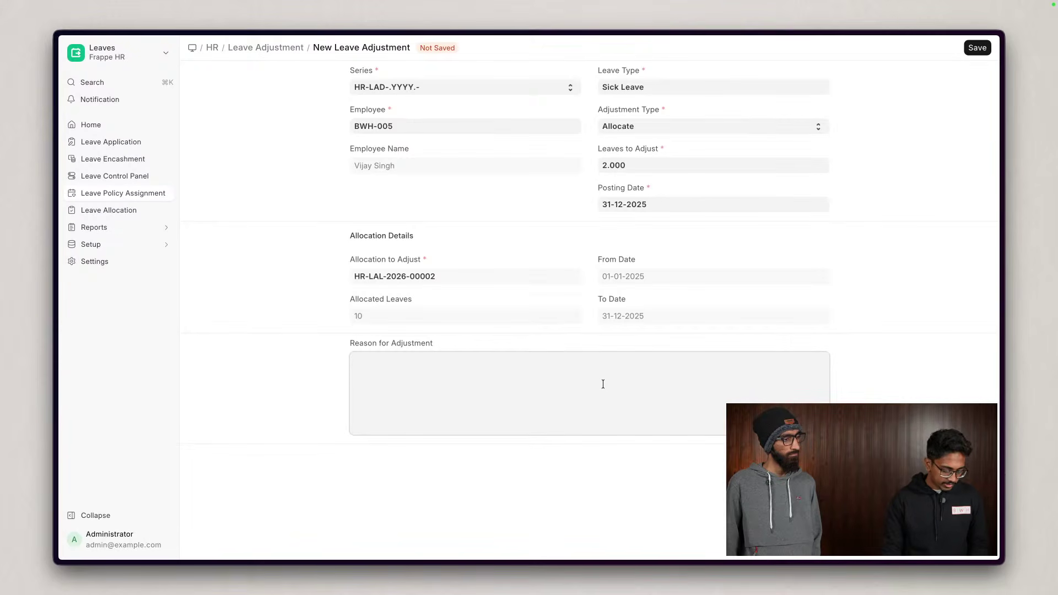
text(In)
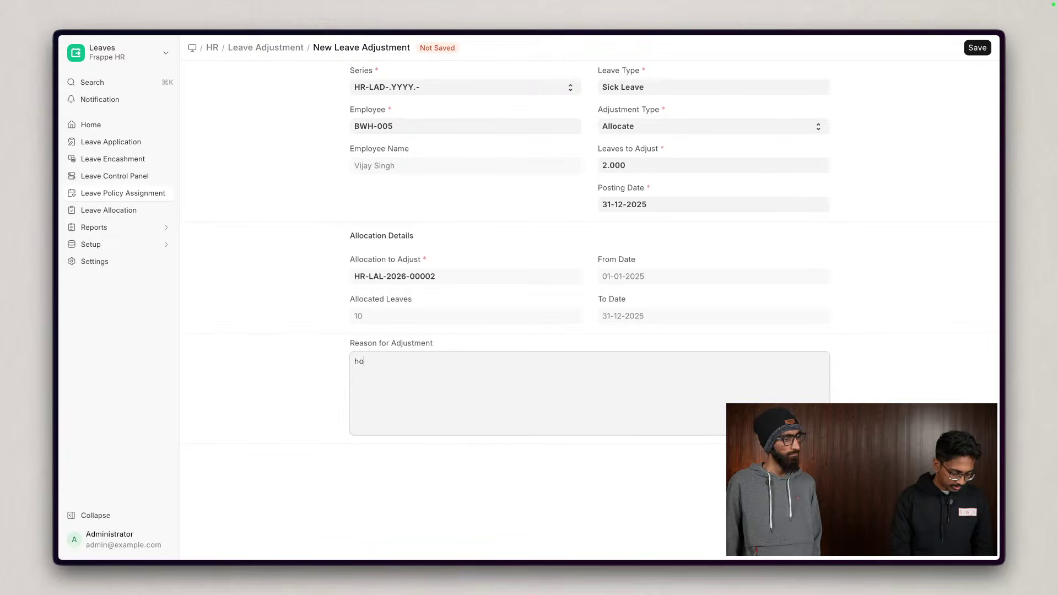
key(BackSpace)
key(BackSpace)
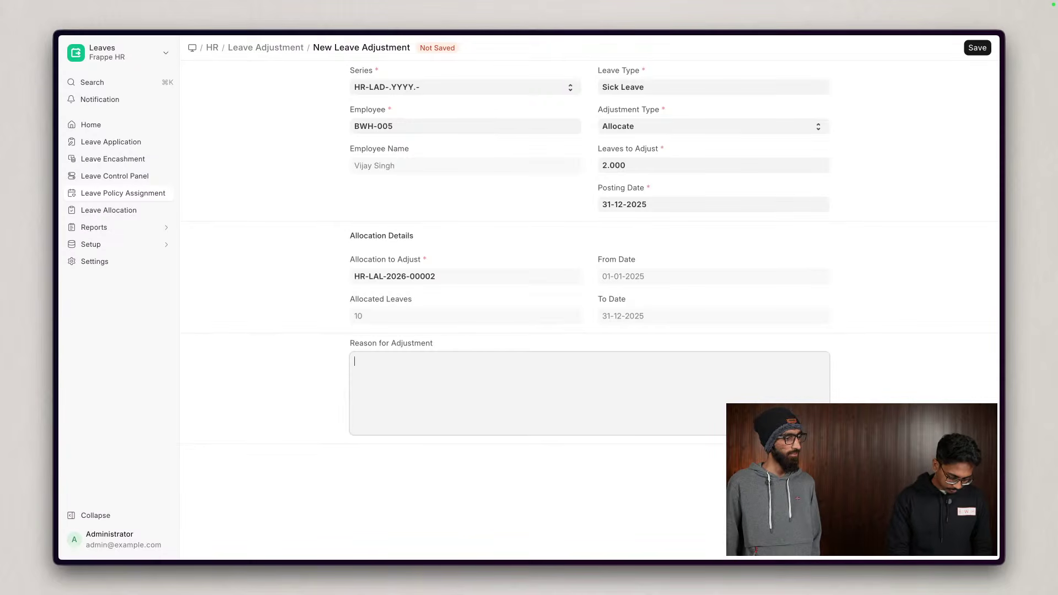
text(worked )
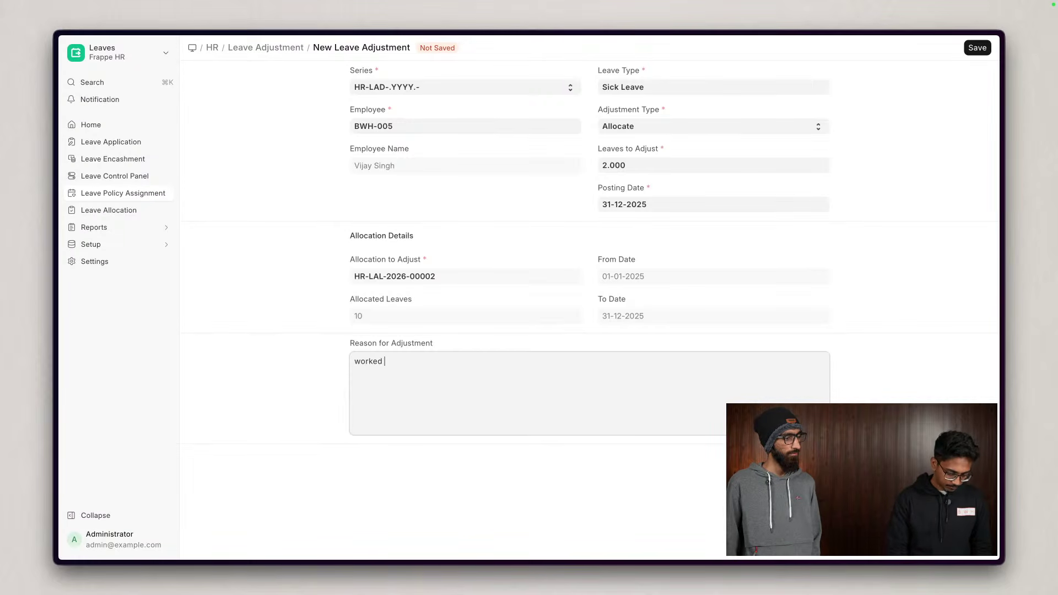
text(on weeken)
text(ds)
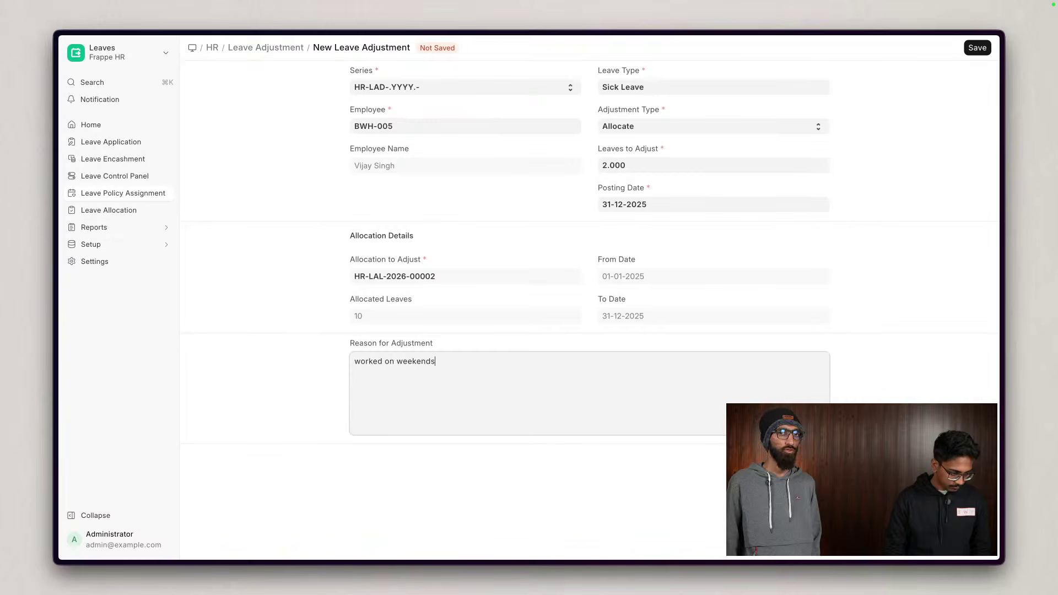
click(660, 504)
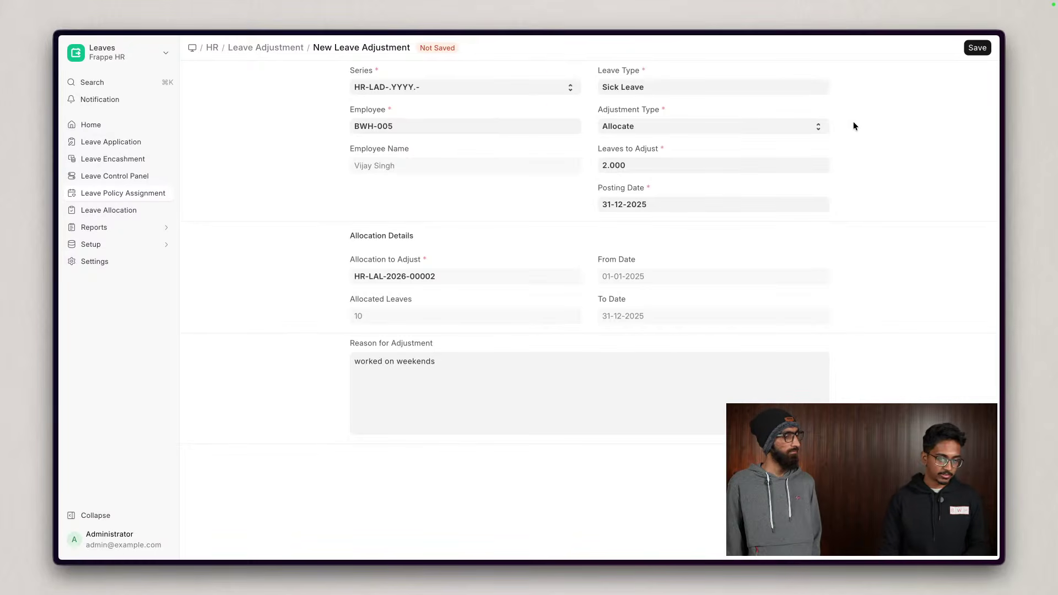
- Save and permanently submit the leave adjustment, and check its Leaves After Adjustment value
click(976, 50)
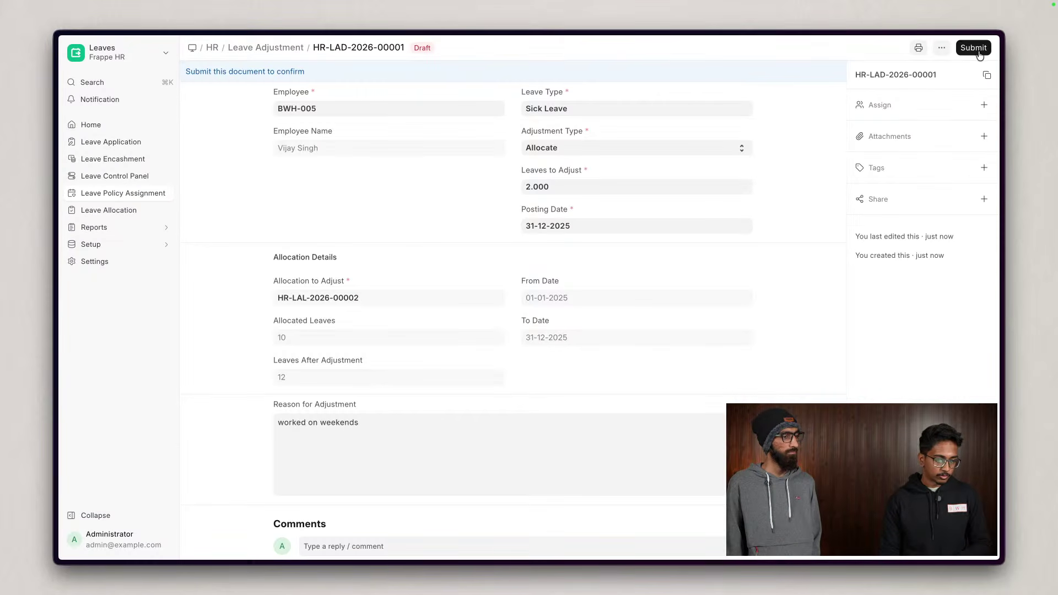
click(976, 49)
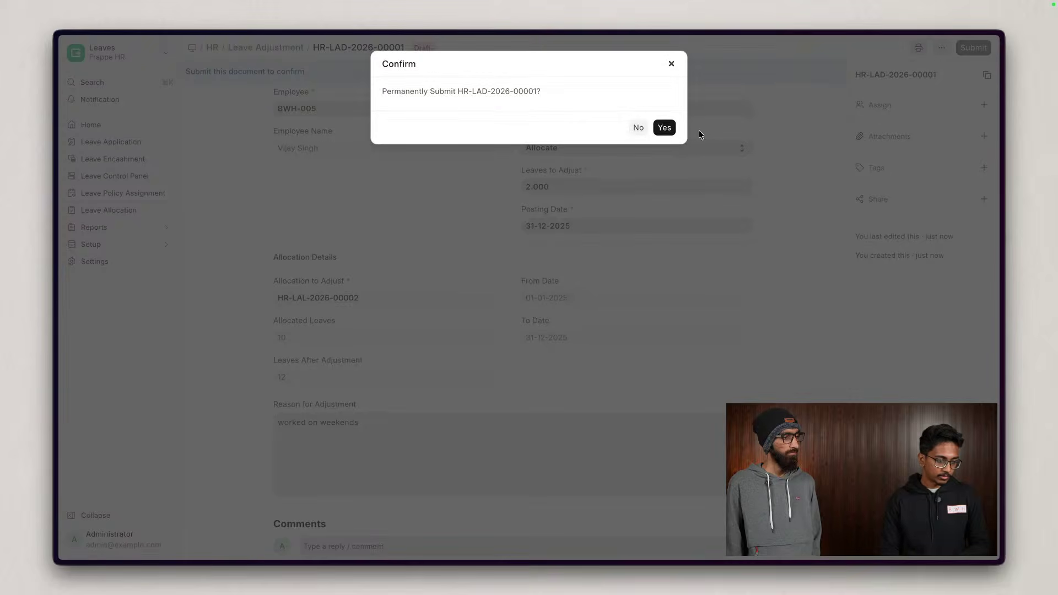
click(665, 129)
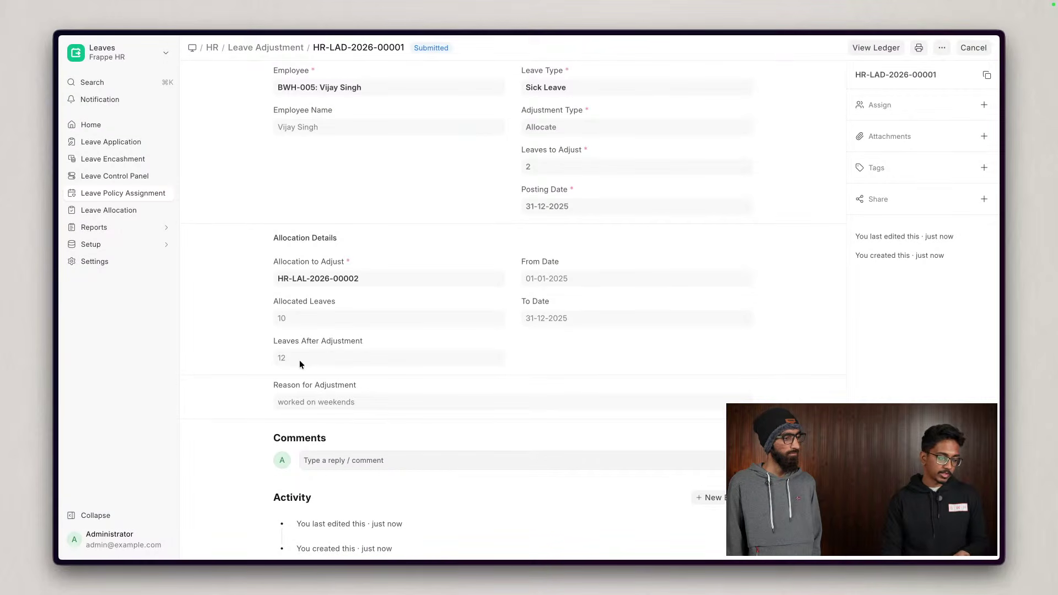
drag(300, 359, 262, 361)
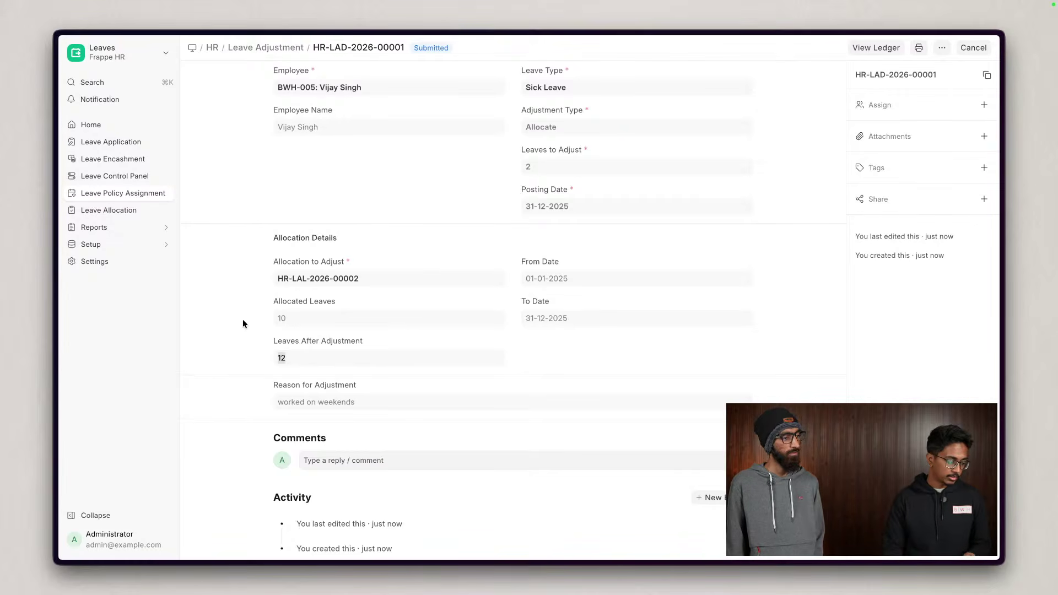
click(303, 359)
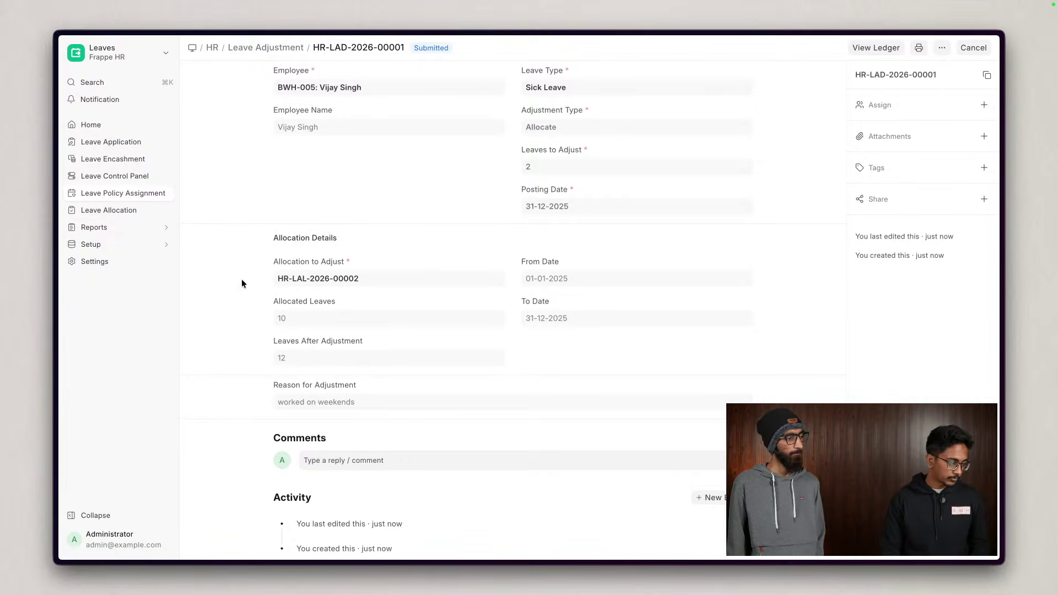
- Check the employee's balances in the Leave Balance Summary report, filtering by employee name and setting the report date to 31-12-2025
click(109, 228)
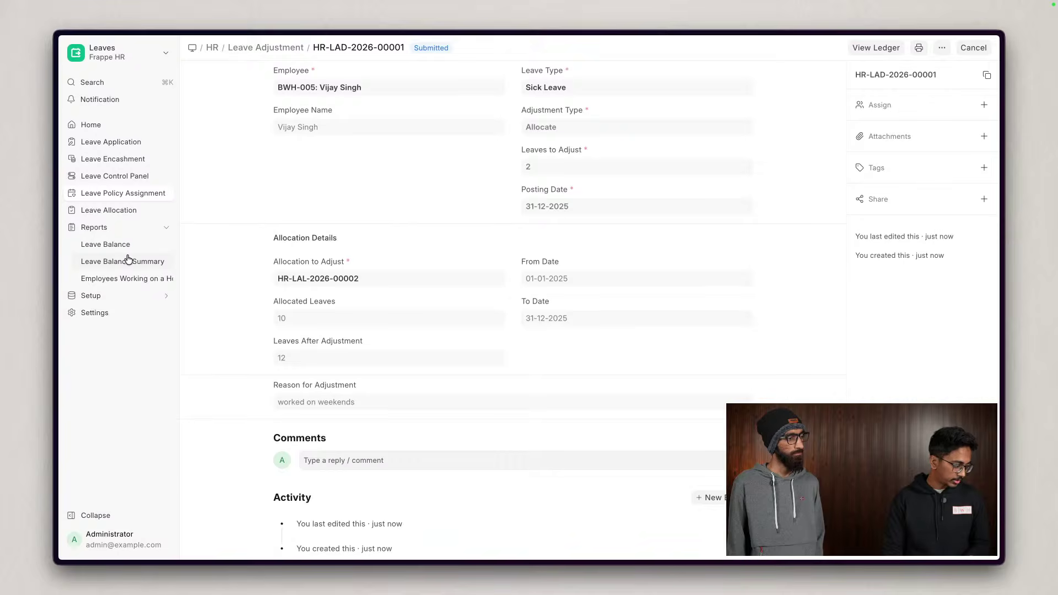
click(128, 260)
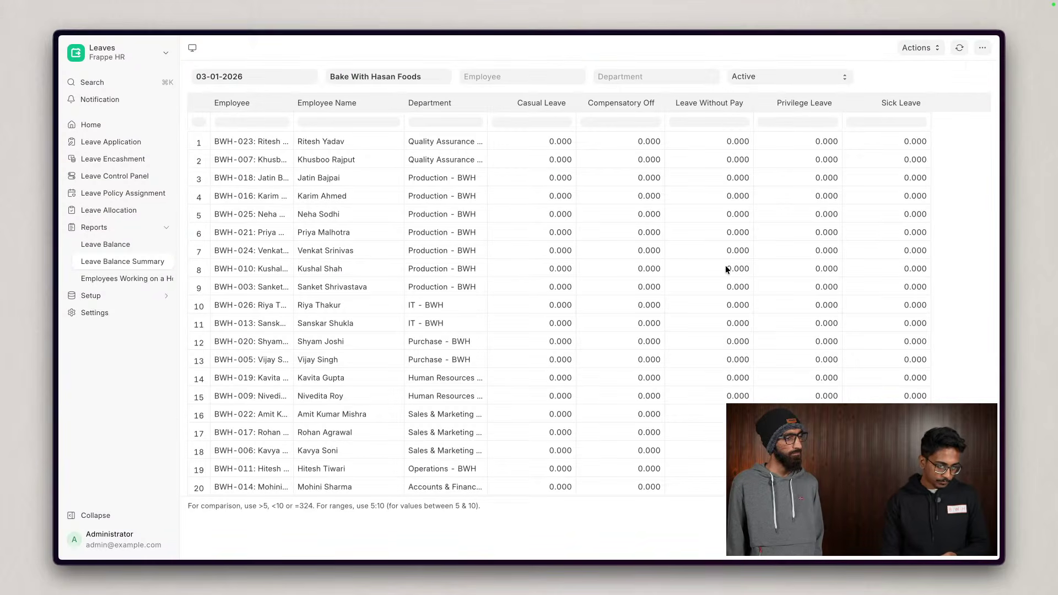
scroll(739, 278, down, 2)
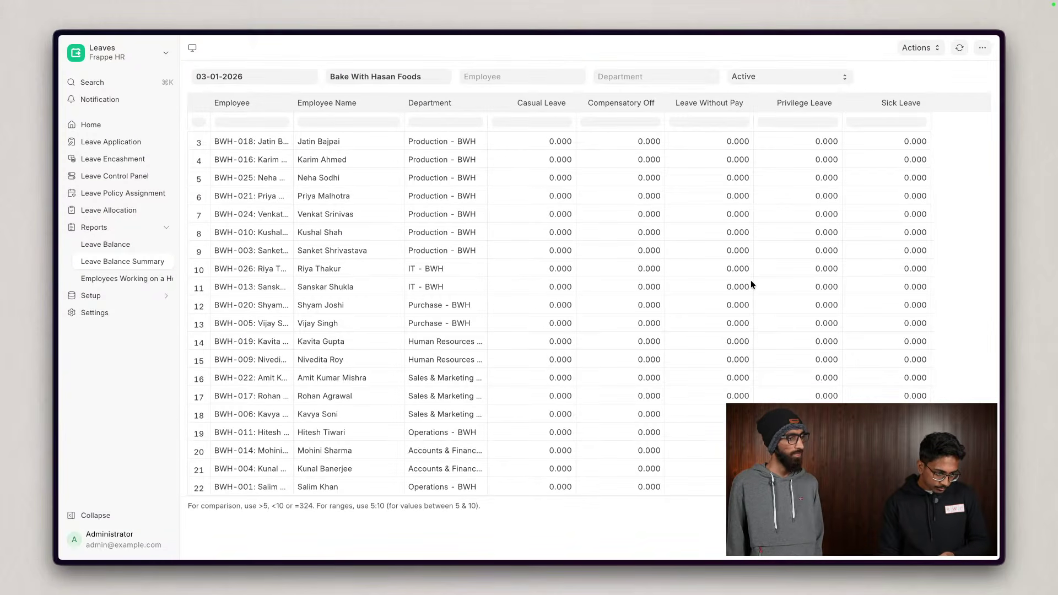
click(348, 121)
text(vi)
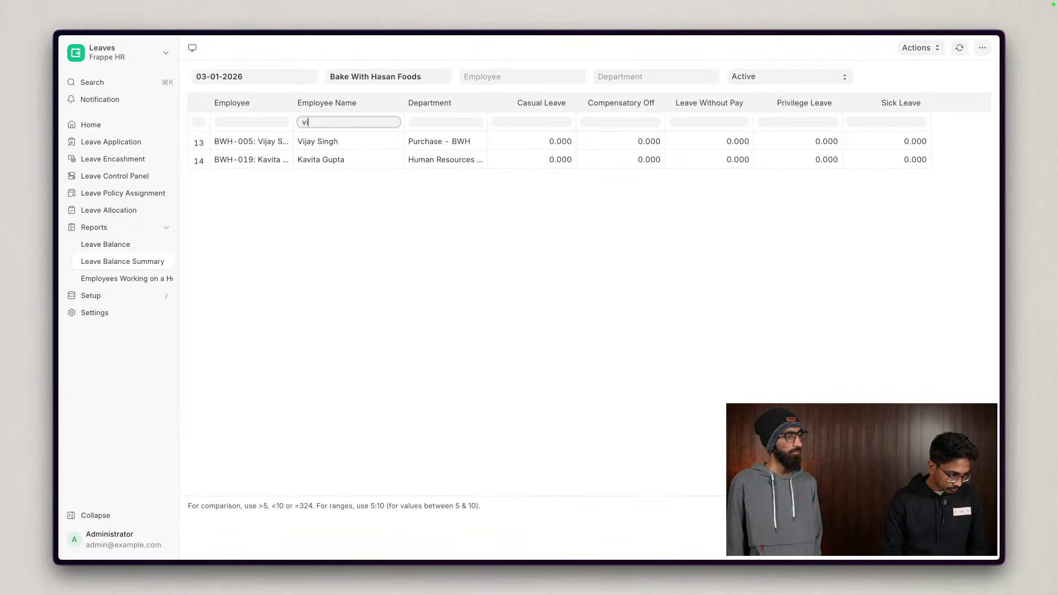
click(518, 250)
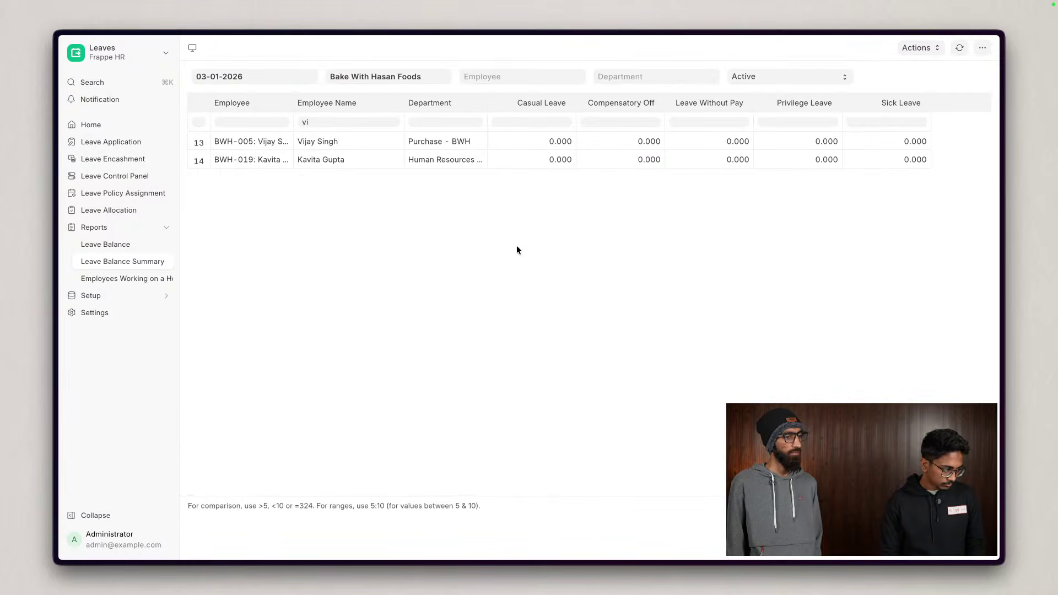
click(235, 72)
click(264, 140)
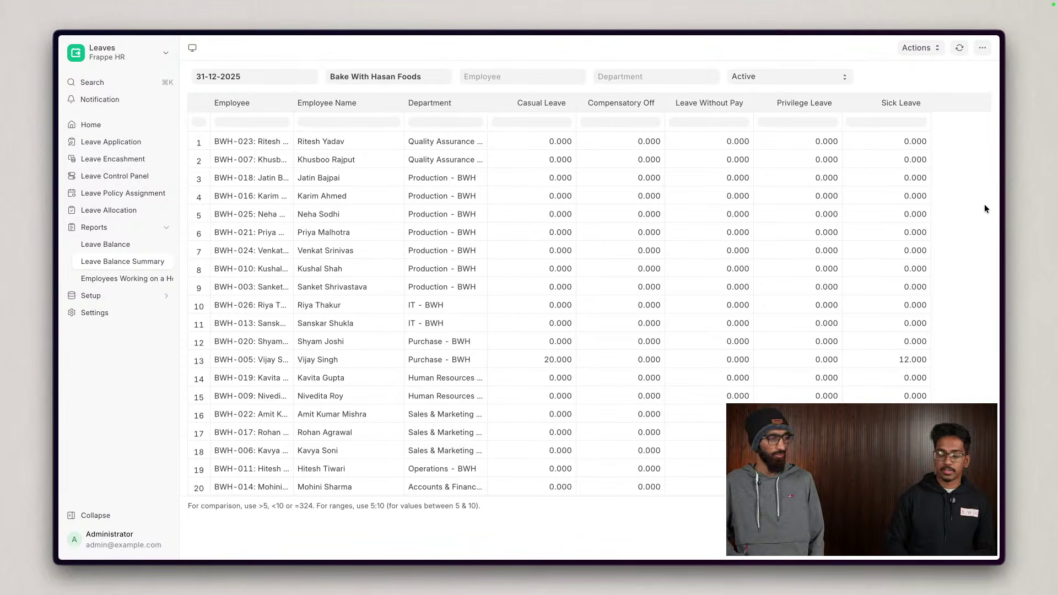
- Open the Casual Leave leave type and review its carry forward and allocation settings
click(127, 143)
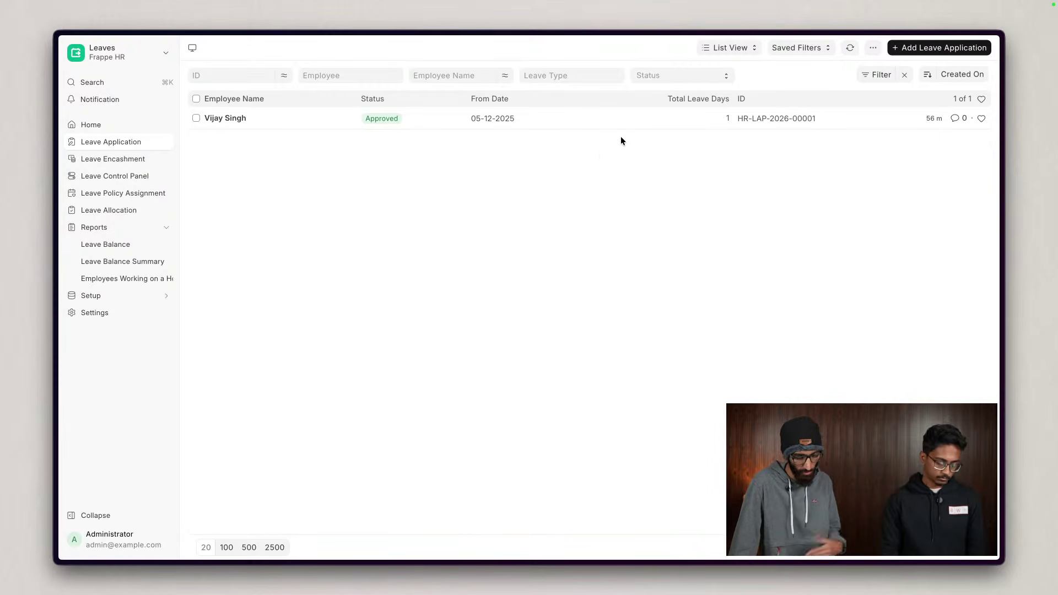
click(103, 128)
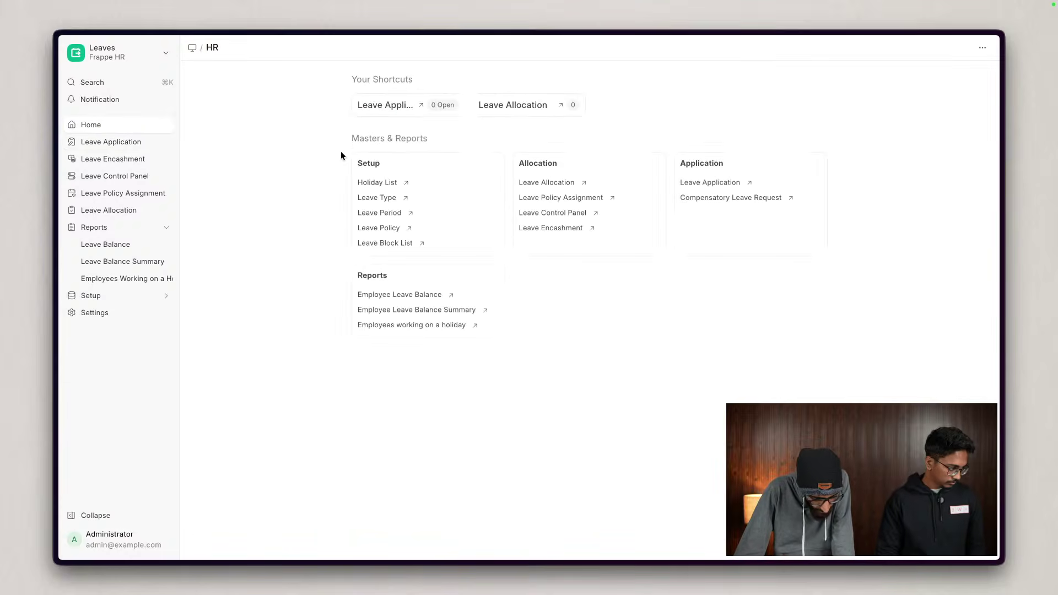
click(378, 198)
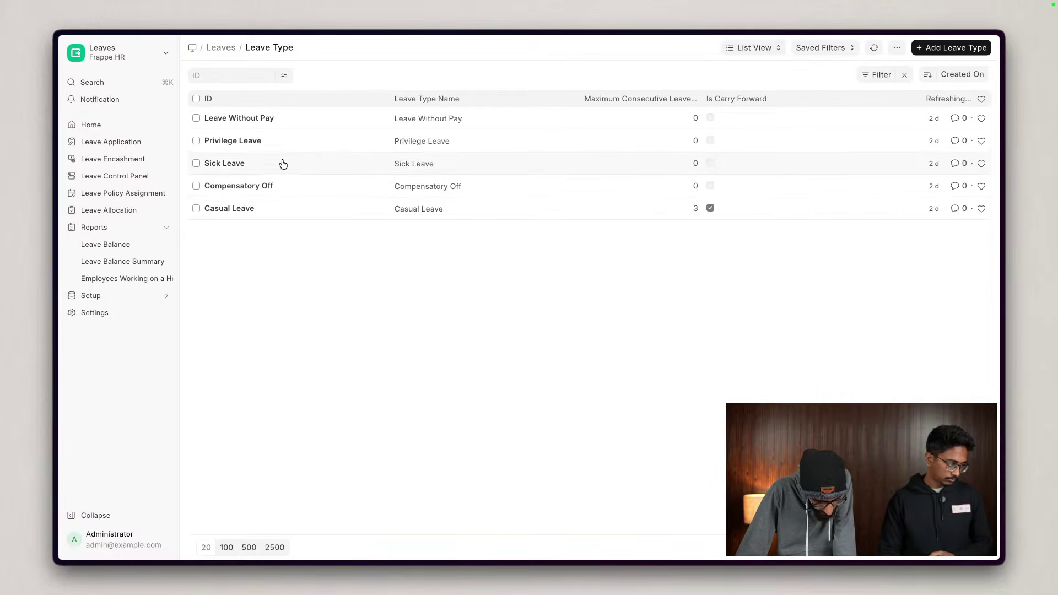
click(229, 208)
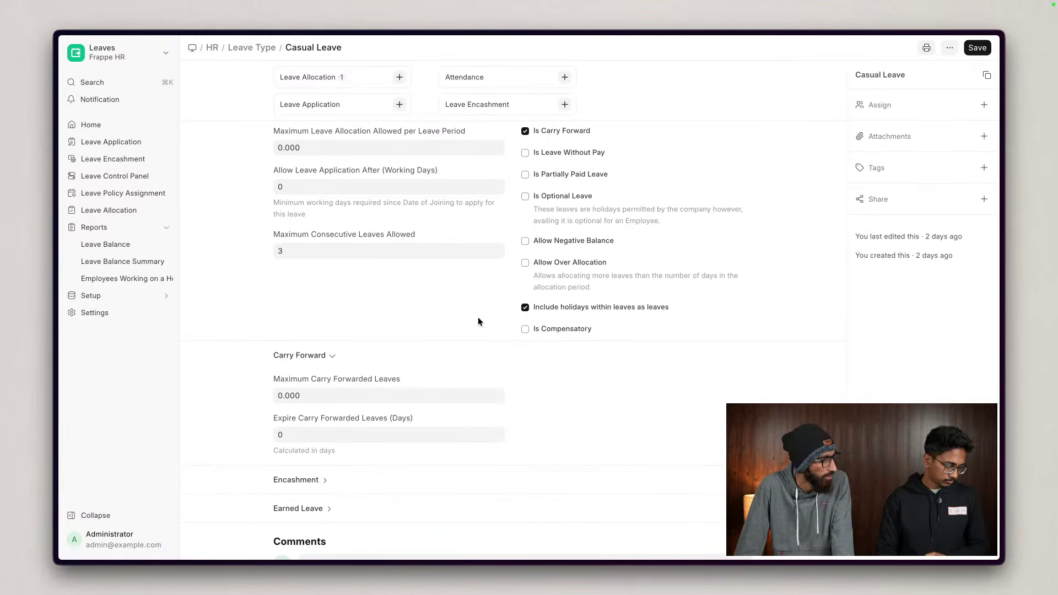
scroll(508, 320, down, 2)
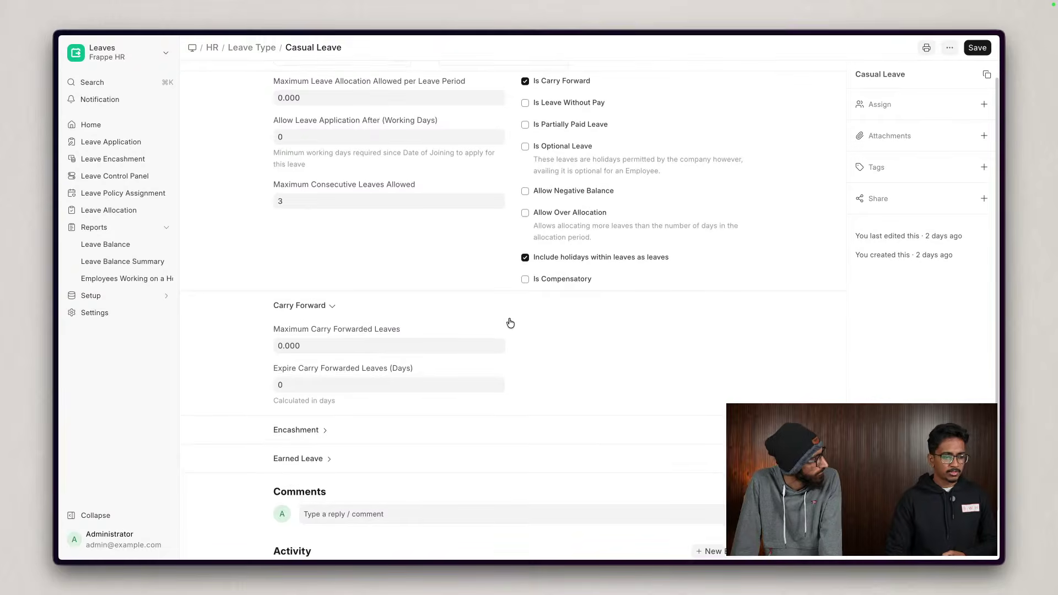
click(510, 322)
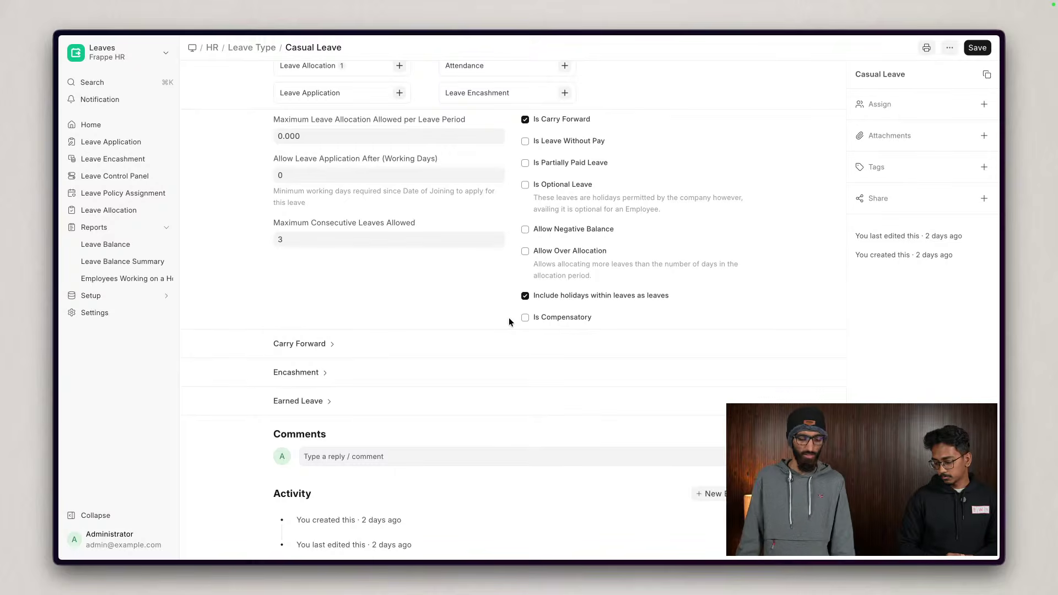
scroll(509, 321, up, 1)
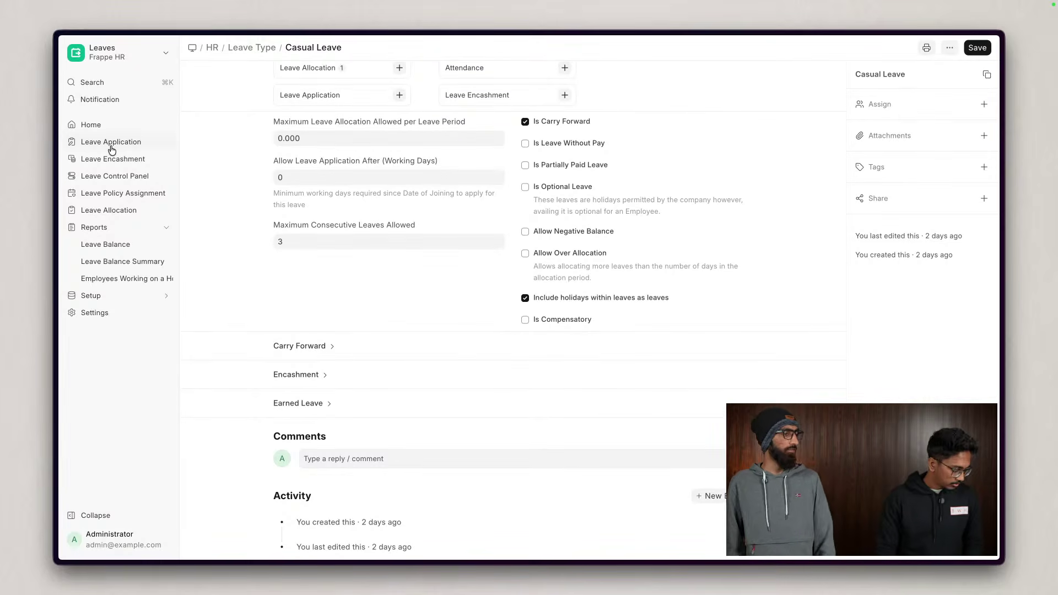
- Search for the Overtime Type list and open the Day overtime type to review its settings
key(super+k)
text(over)
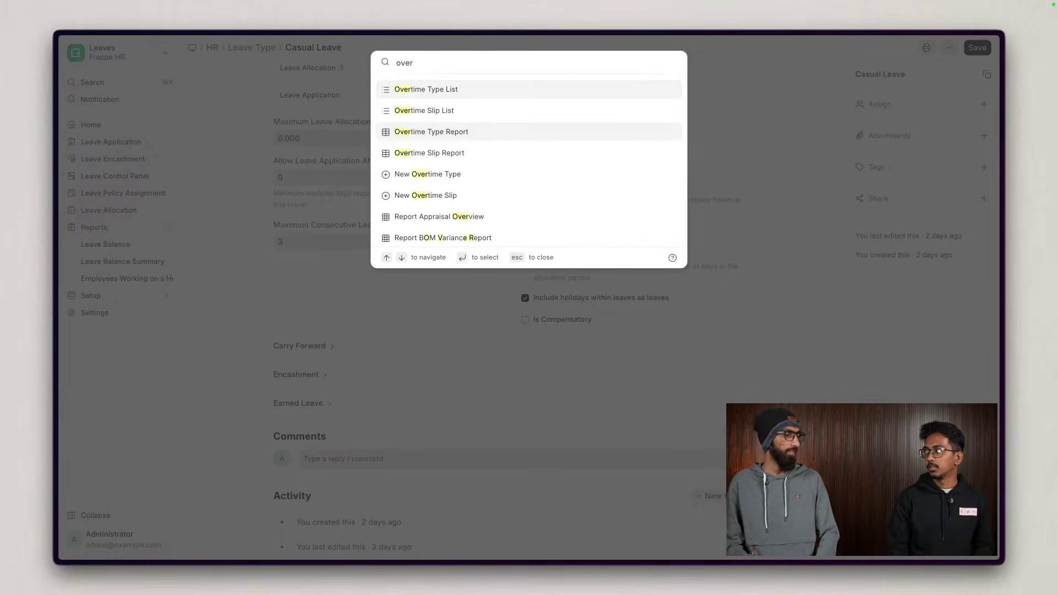
key(Return)
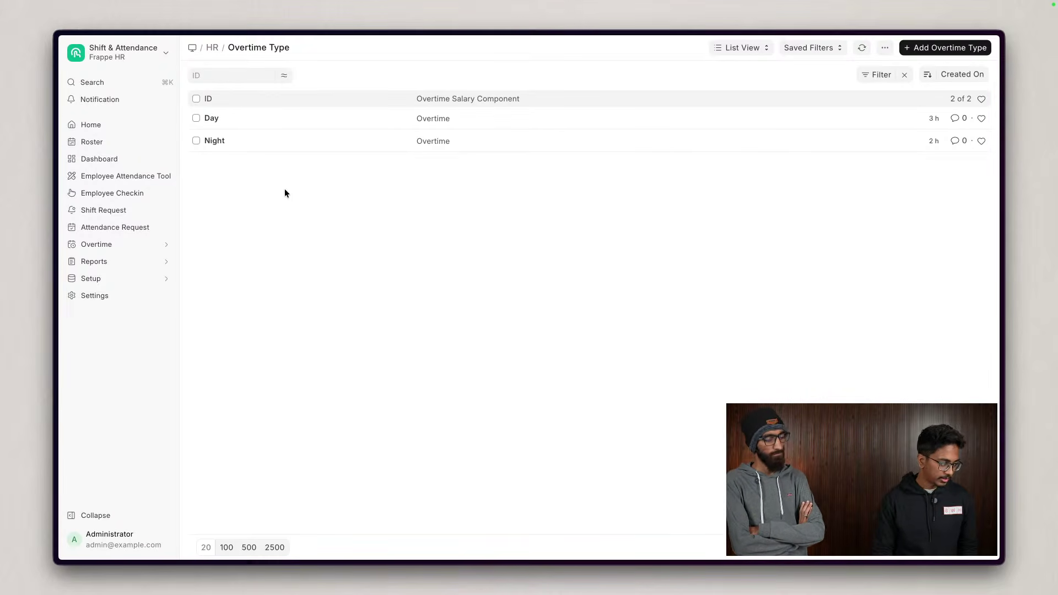
click(210, 121)
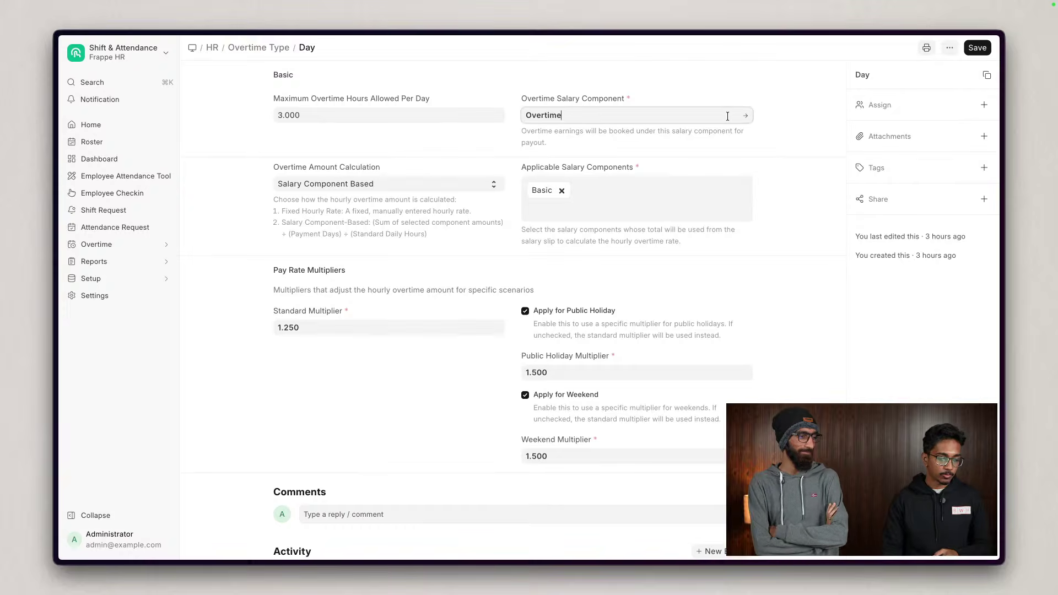
- Review the Overtime salary component linked to the Day overtime type and return to the Salary Component list
click(745, 115)
click(294, 47)
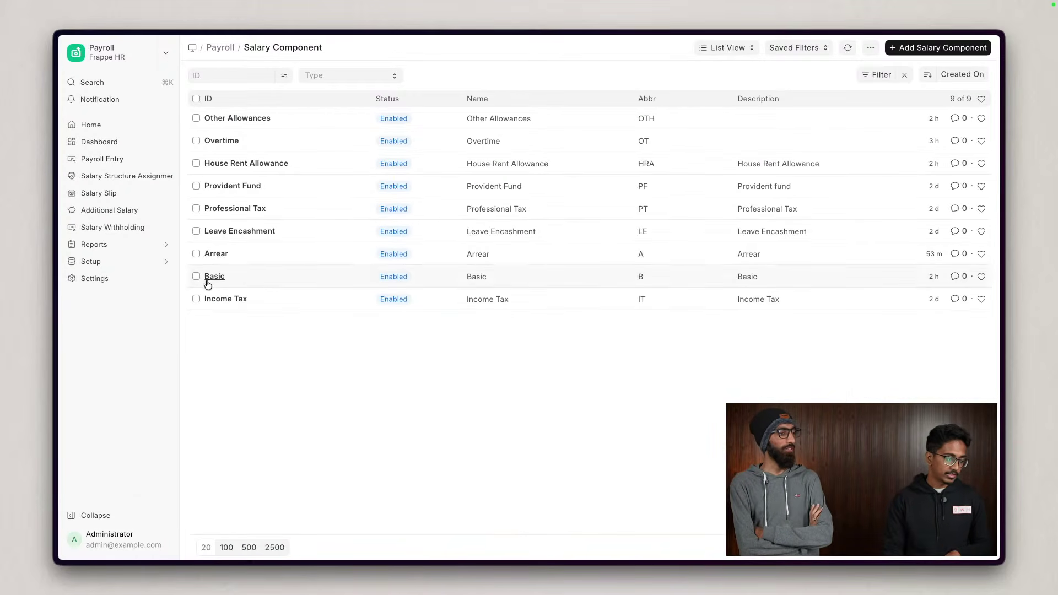
click(227, 141)
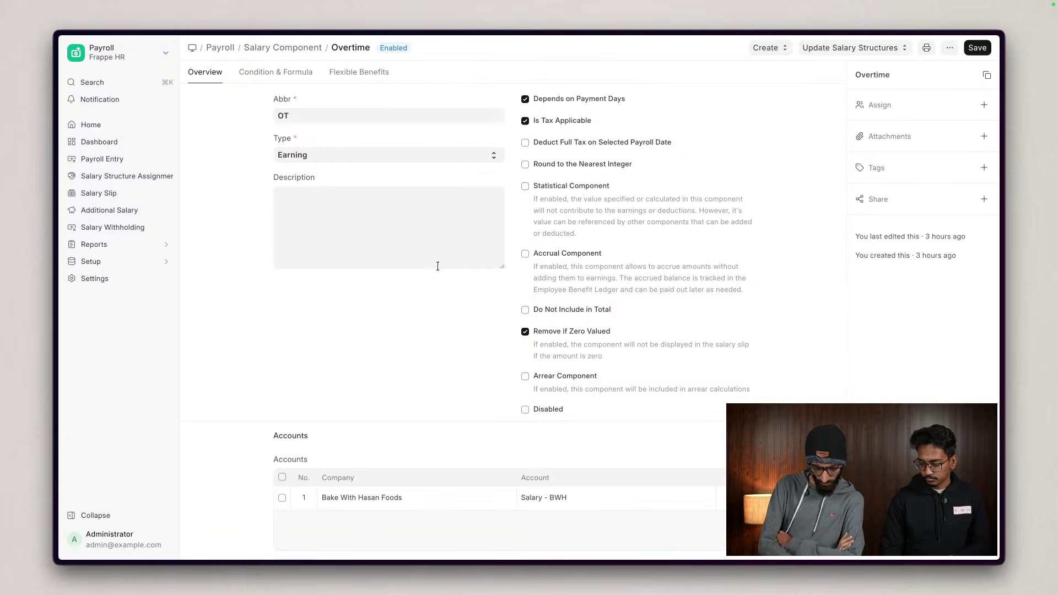
click(282, 47)
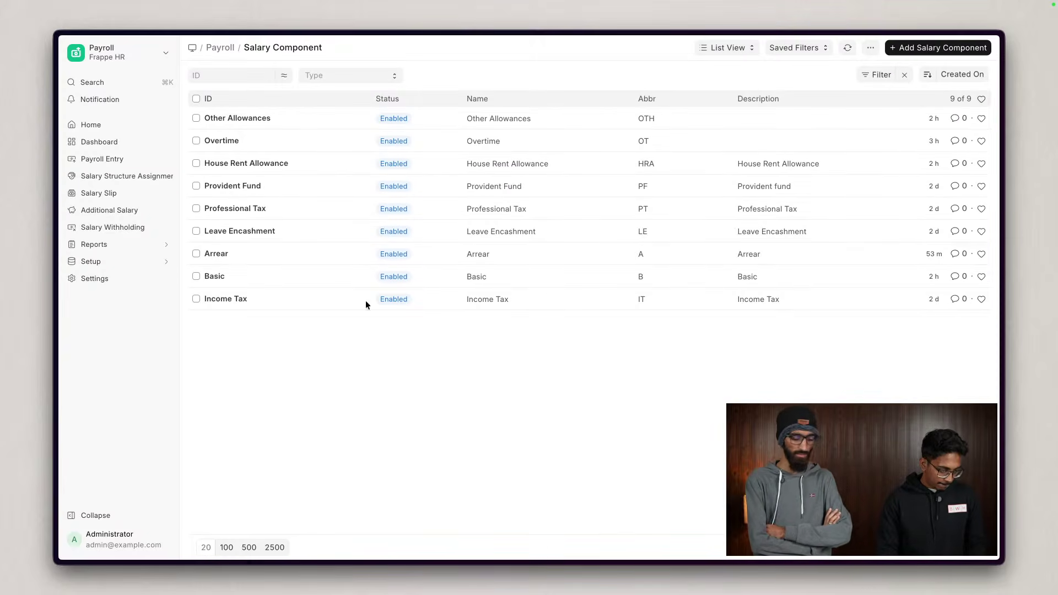
- Search for "overt" and reopen the Overtime Type list
click(111, 74)
text(le)
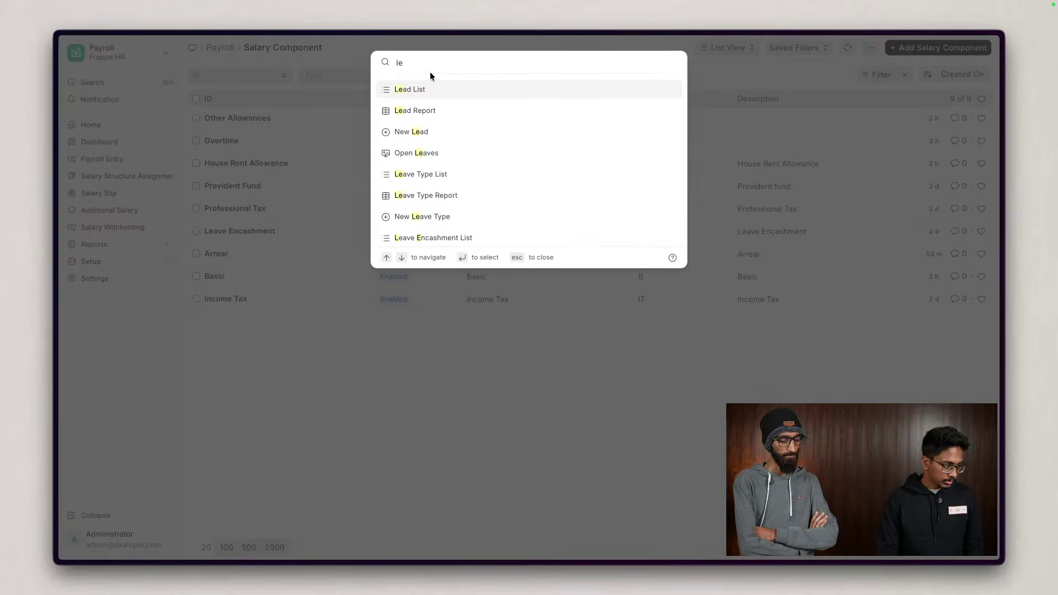
key(BackSpace)
key(BackSpace)
text(ob)
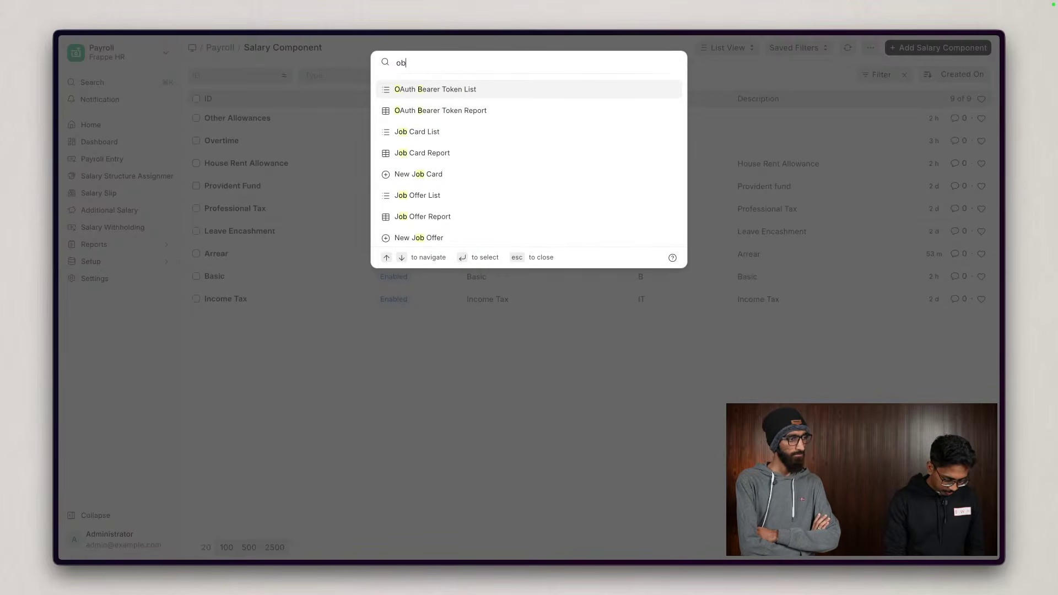
key(BackSpace)
text(vert)
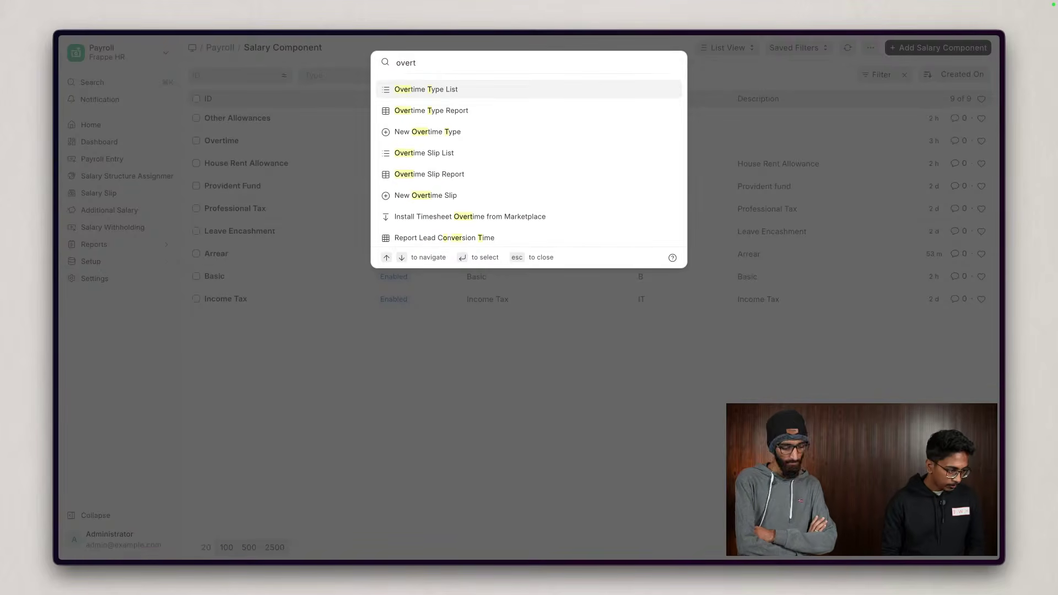
click(435, 91)
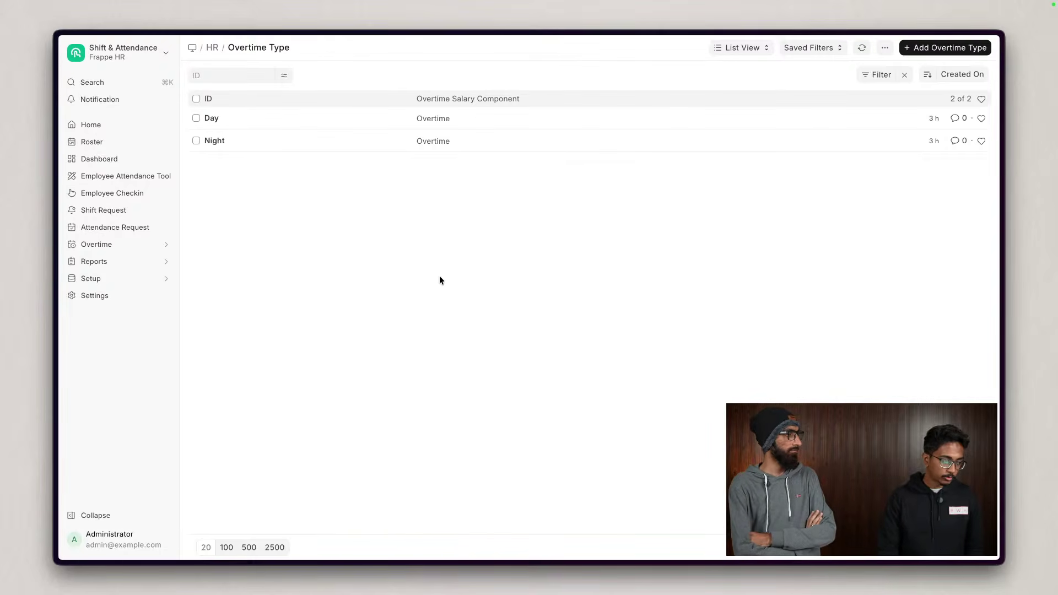
- Search for "leave", open the Leave Type records and open the Casual Leave leave type
click(130, 87)
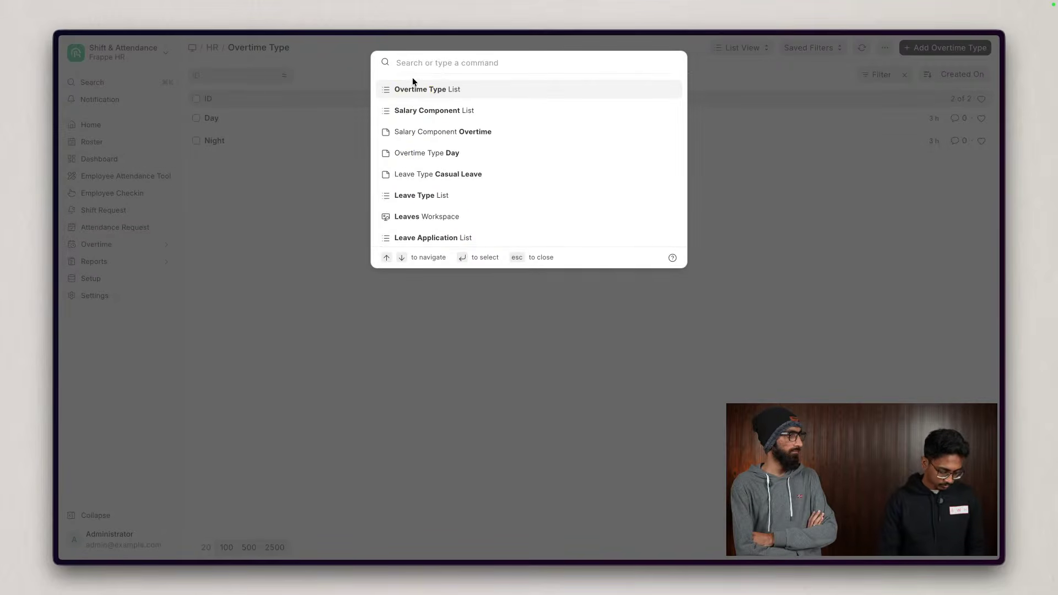
text(leave)
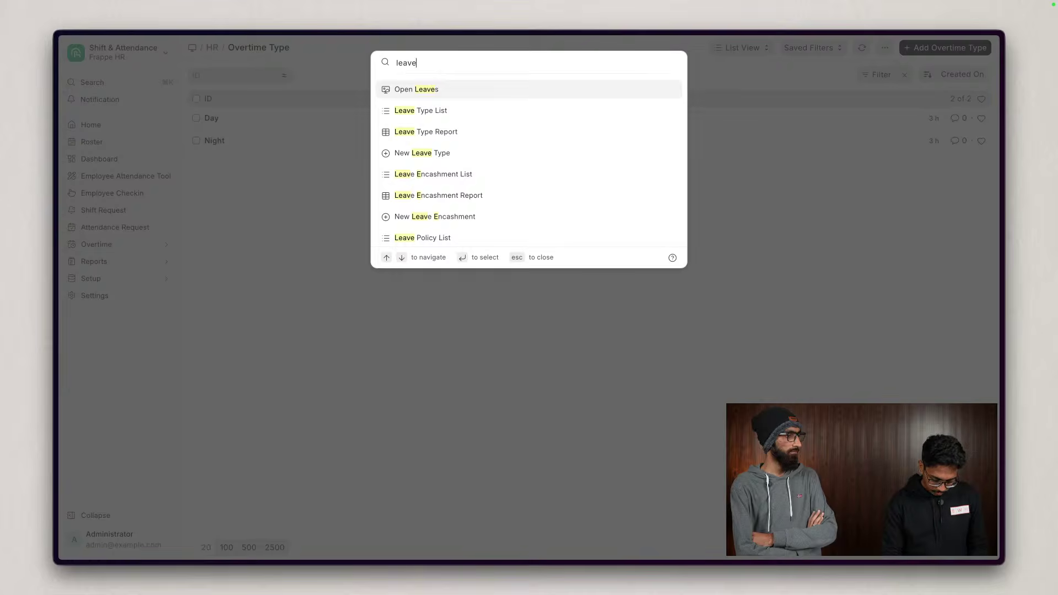
key(Down)
key(Down)
key(Return)
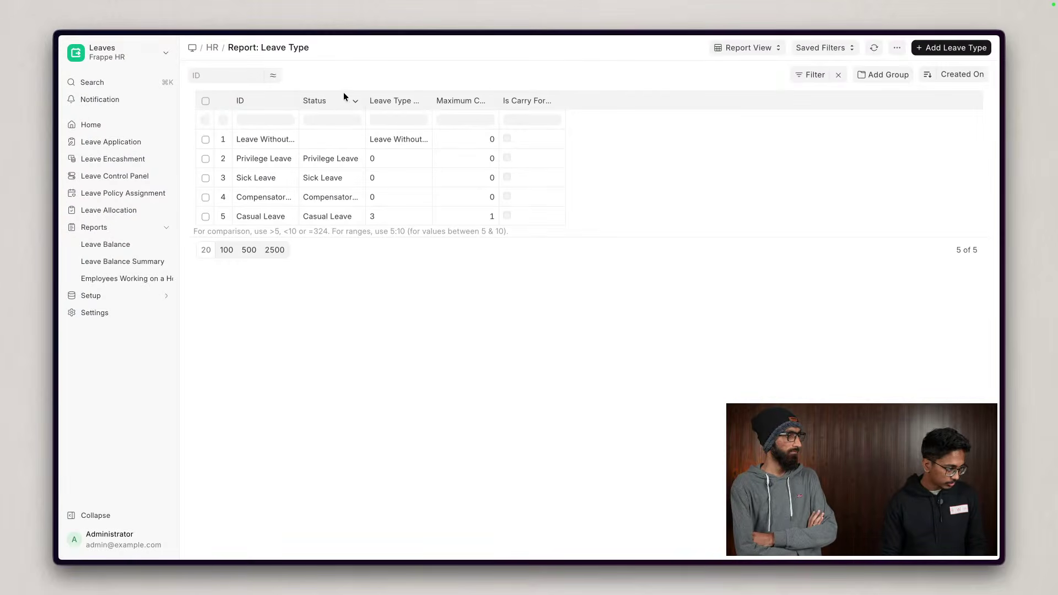
click(270, 139)
click(264, 47)
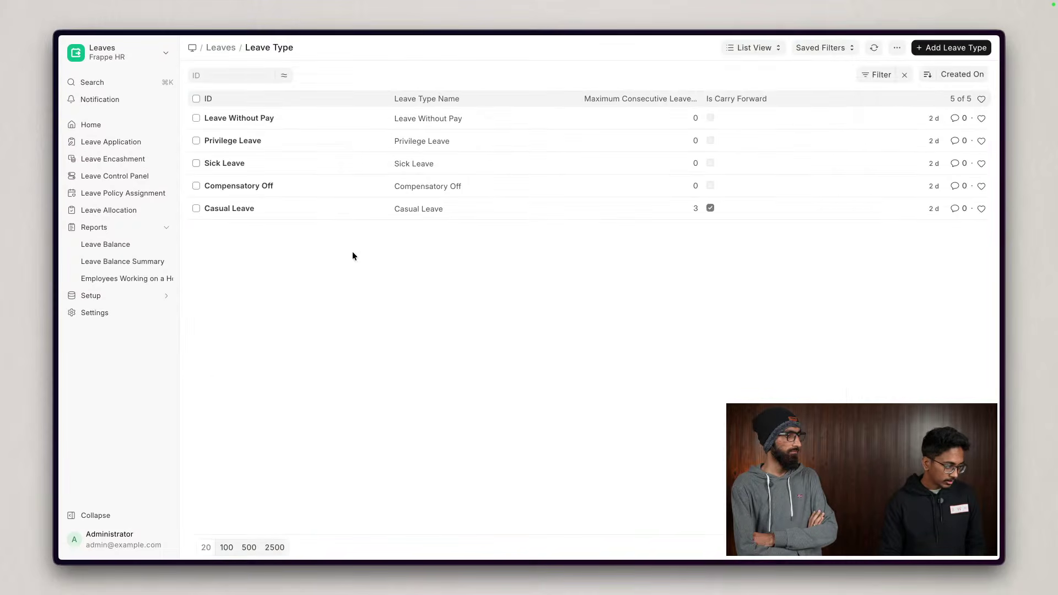
click(229, 208)
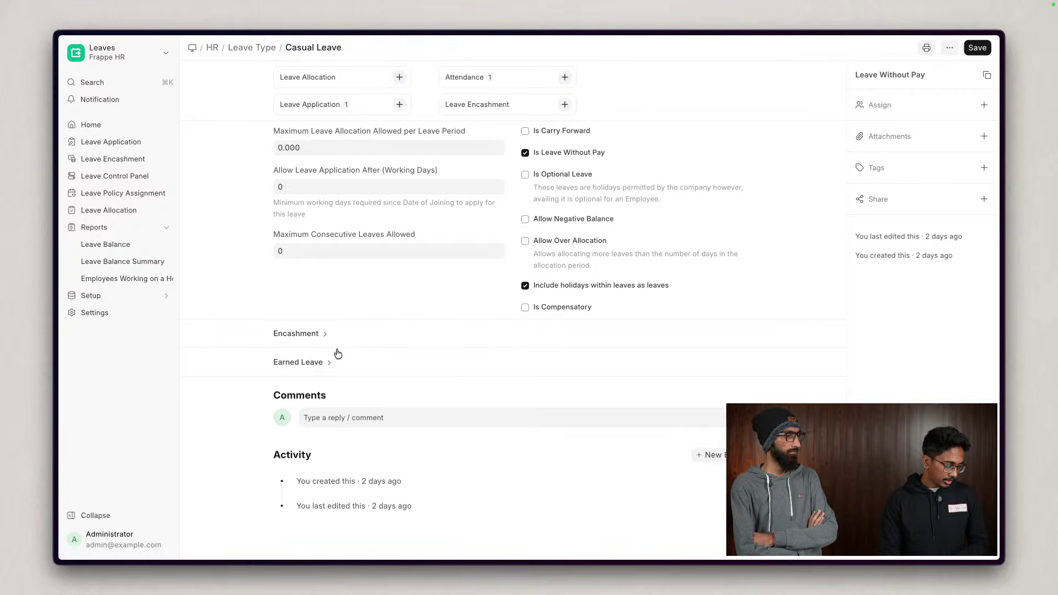
- Enable Is Earned Leave in the Earned Leave section of the Casual Leave leave type
click(350, 415)
click(328, 435)
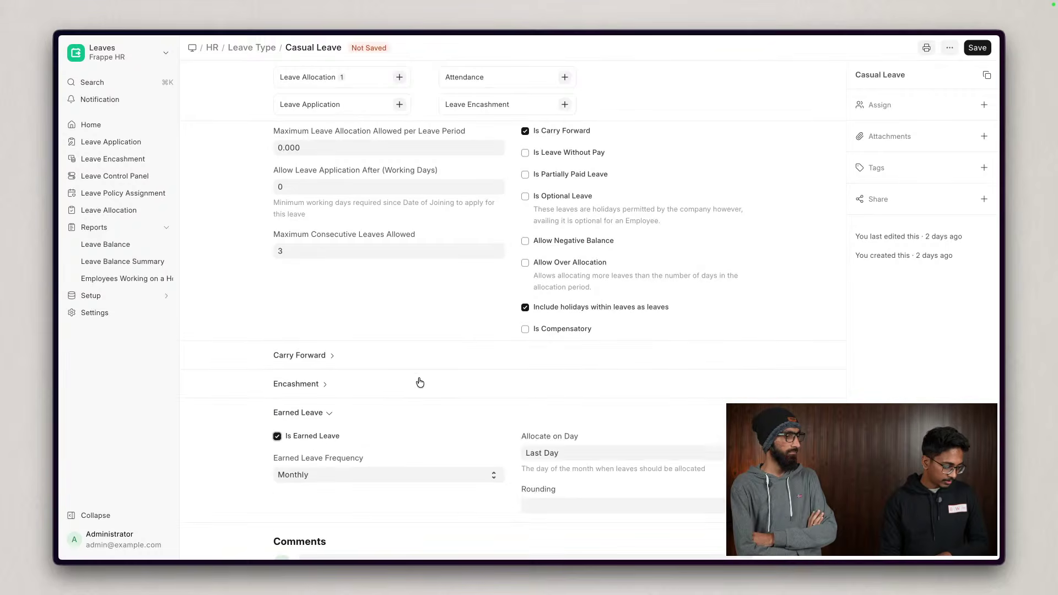
right_click(421, 376)
click(916, 401)
scroll(920, 402, down, 2)
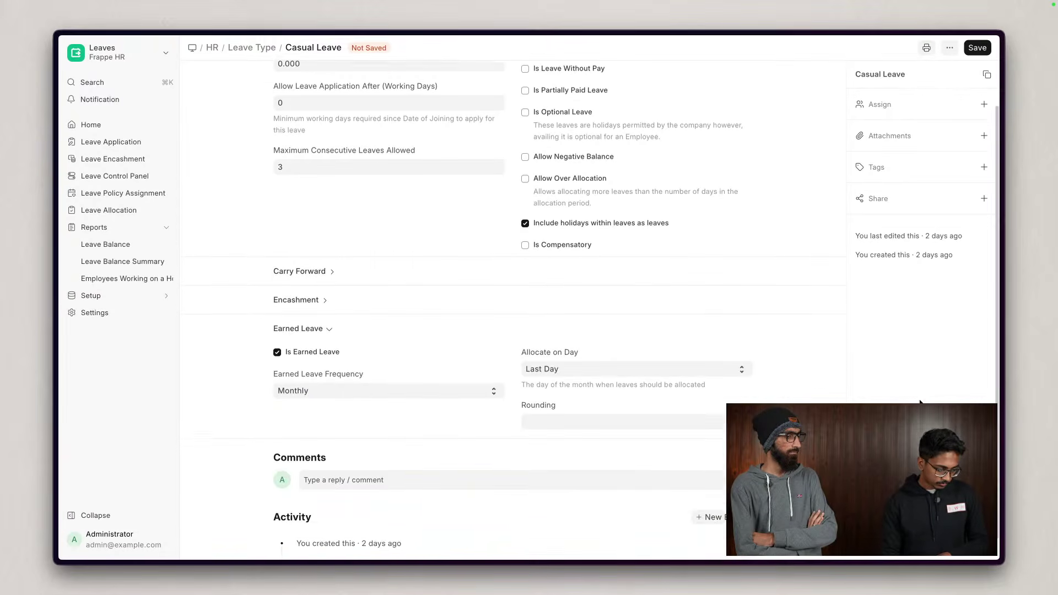
scroll(921, 403, down, 1)
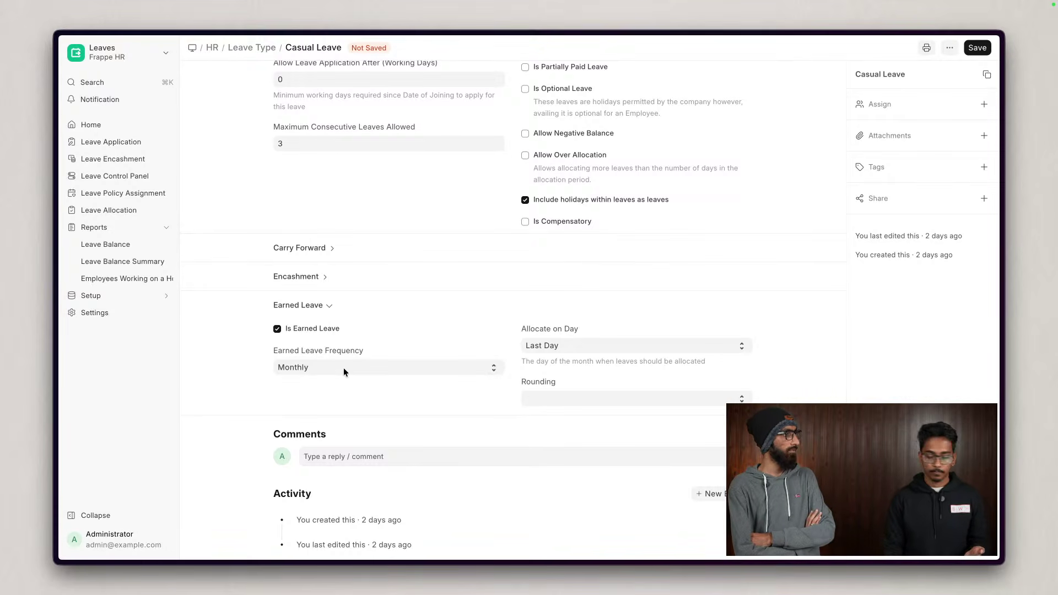
- Review the Allocate on Day options for the earned leave, keeping Last Day selected
click(571, 345)
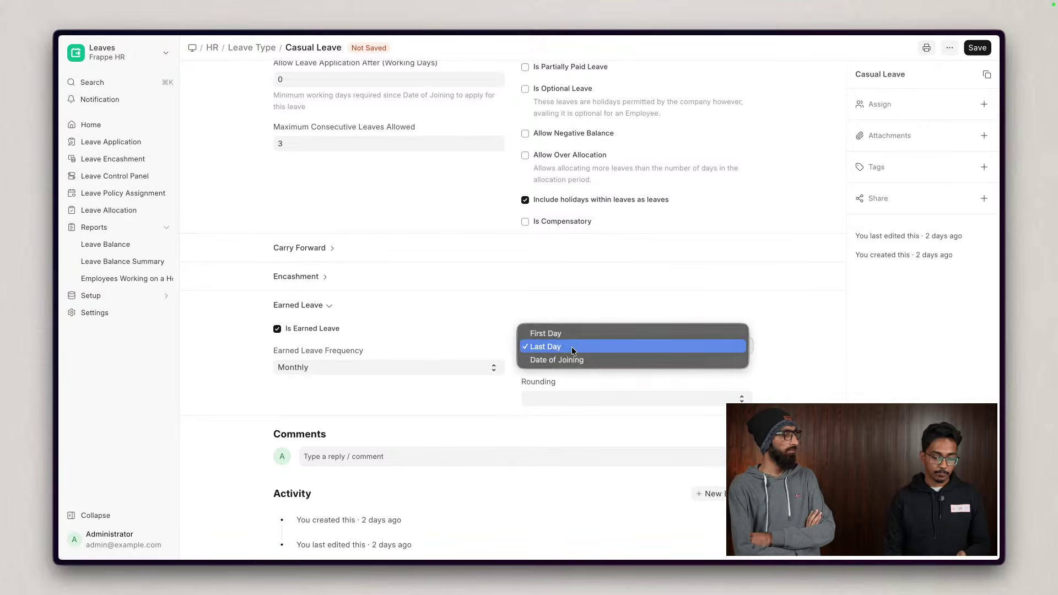
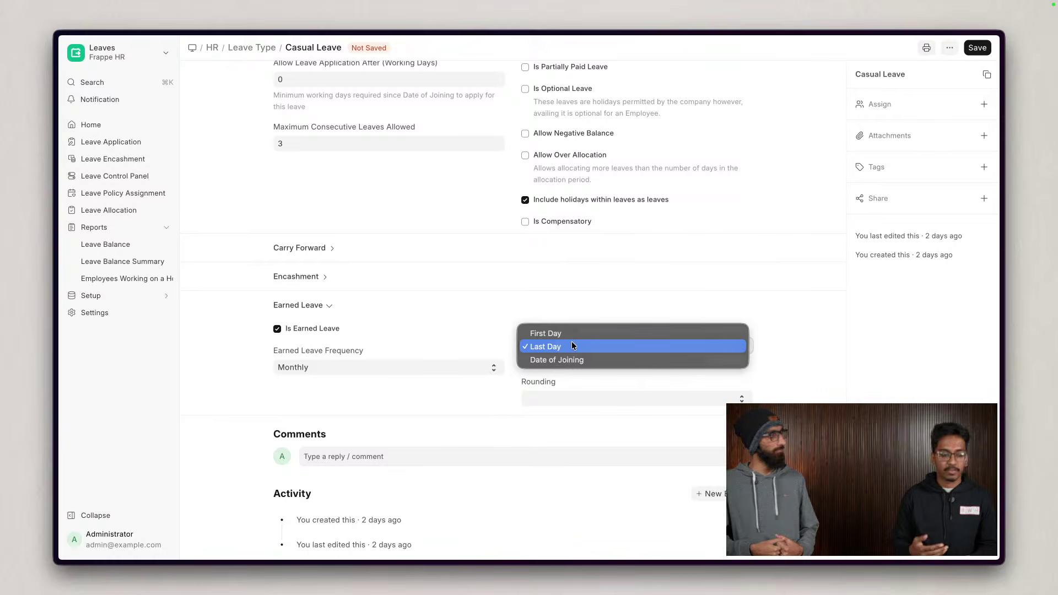
click(572, 346)
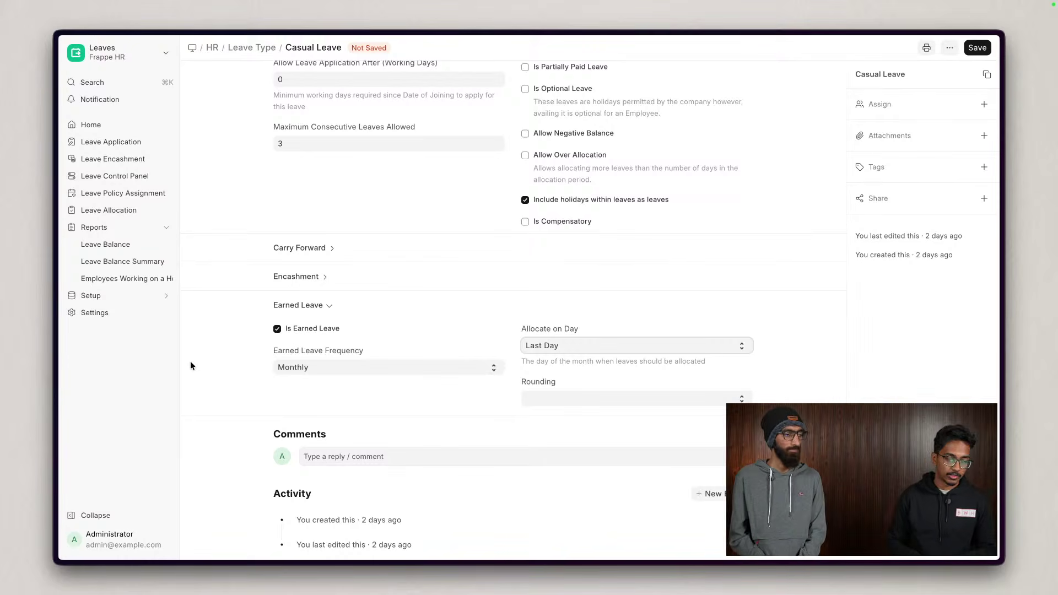
click(233, 359)
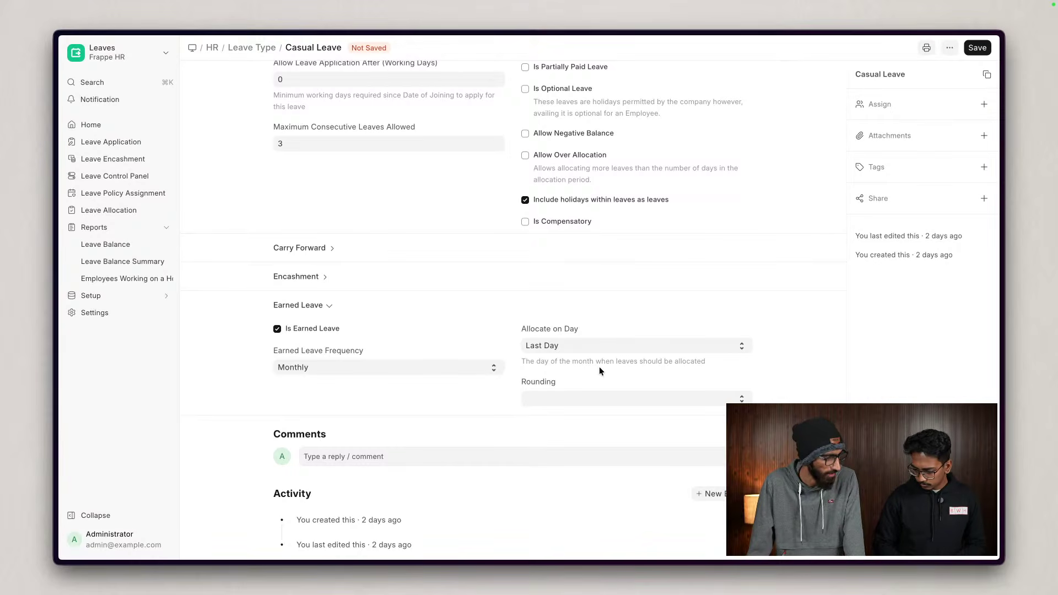
click(577, 347)
click(531, 309)
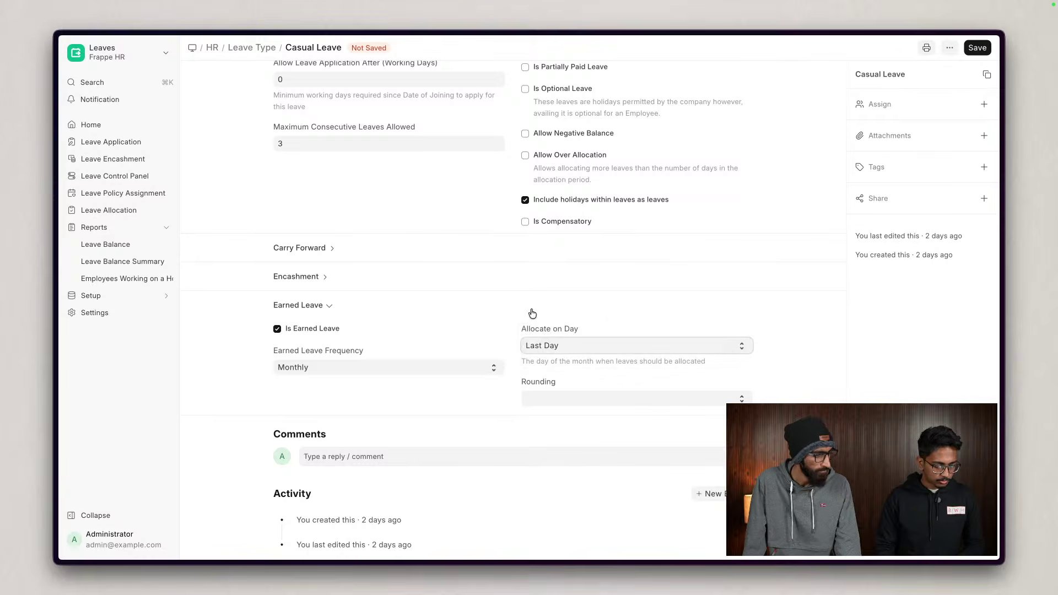
- Try First Day and Last Day for the earned leave's Allocate on Day, and set it to Date of Joining
click(640, 346)
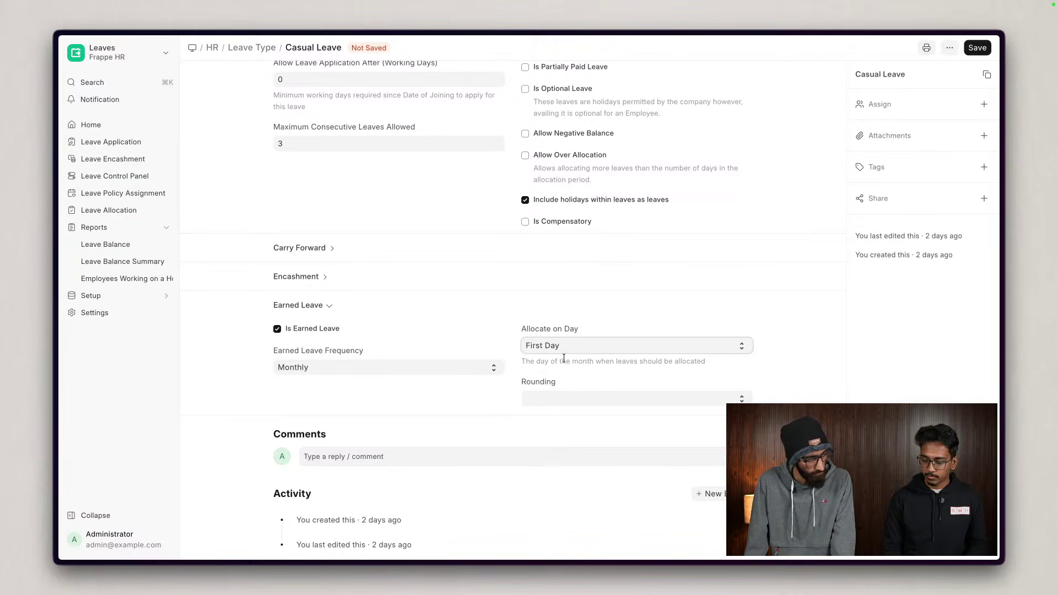
click(563, 350)
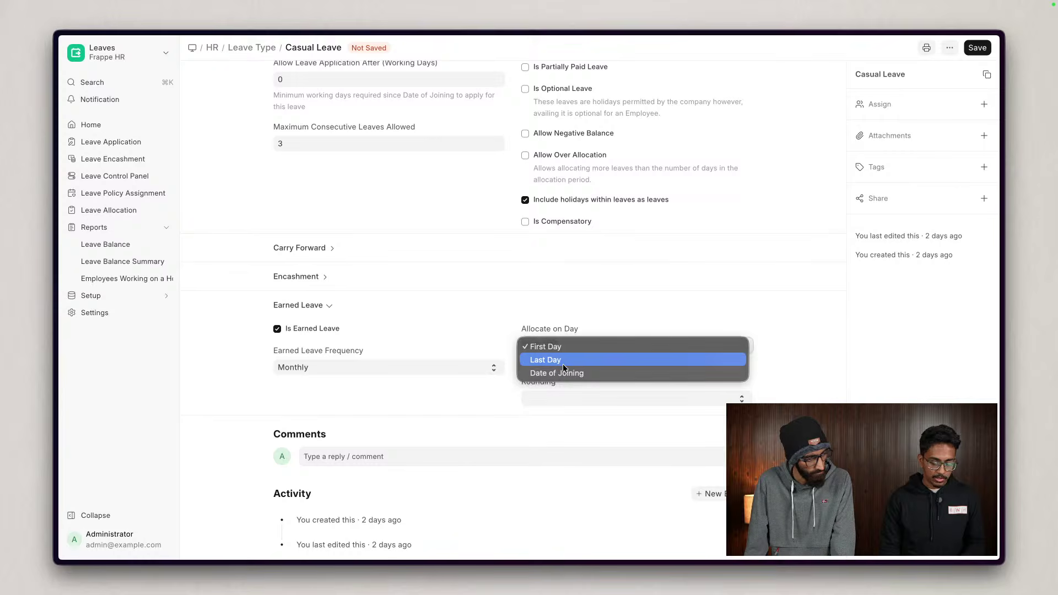
click(564, 364)
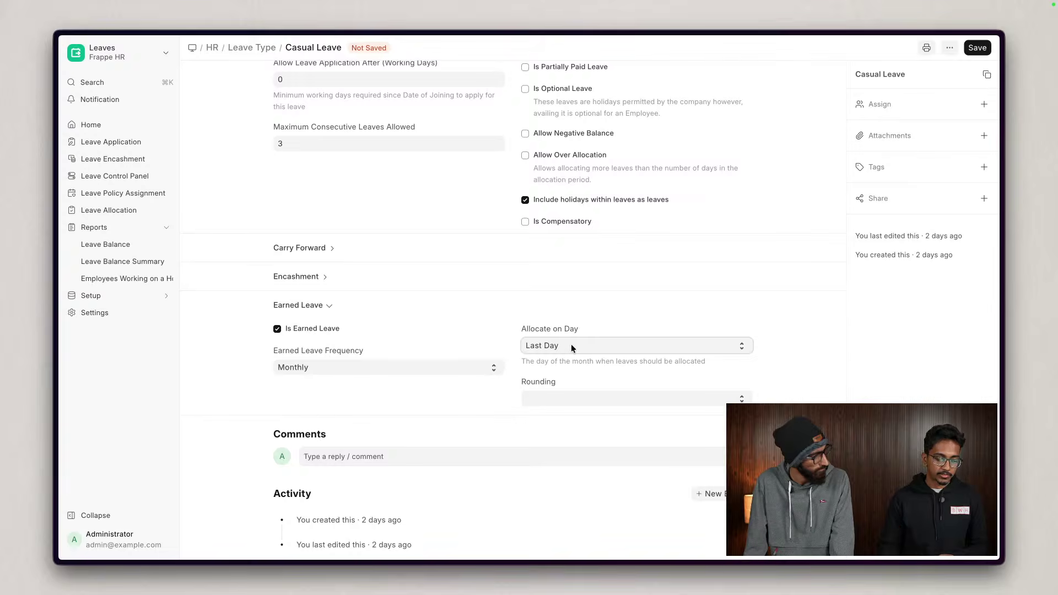
click(563, 345)
click(568, 359)
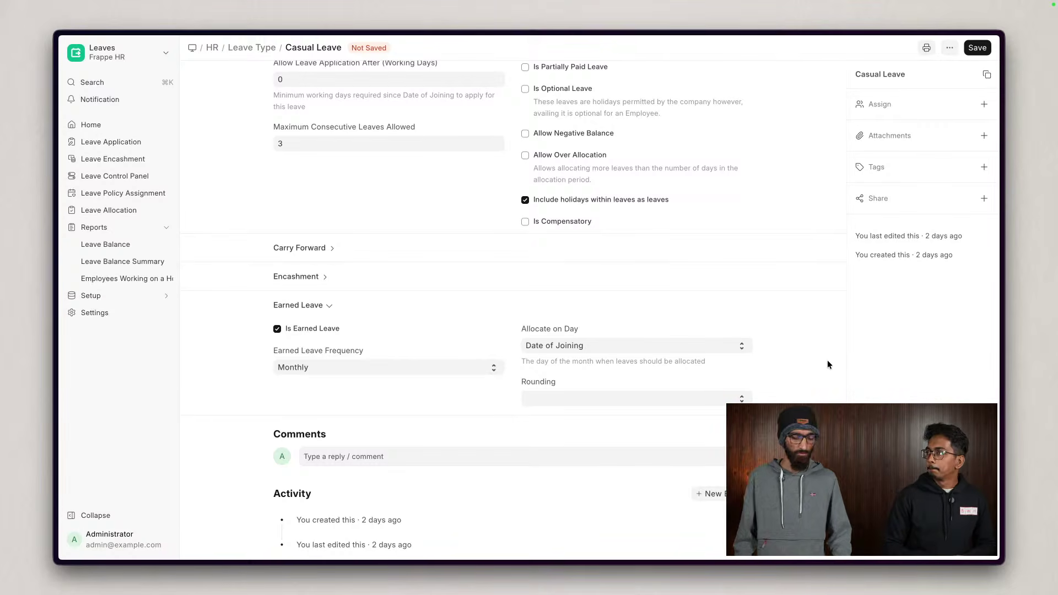
right_click(828, 361)
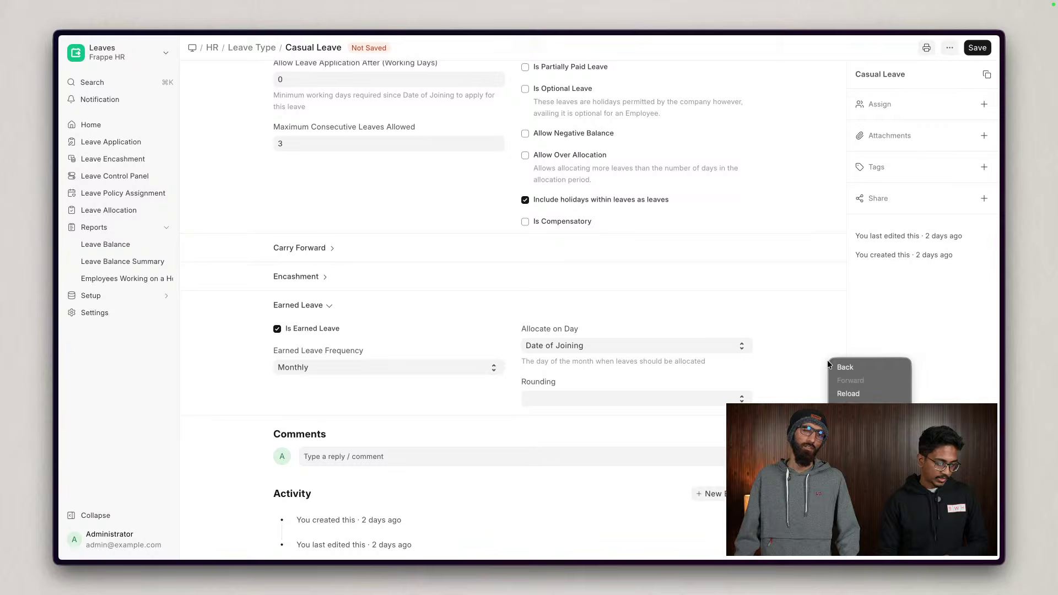
click(808, 336)
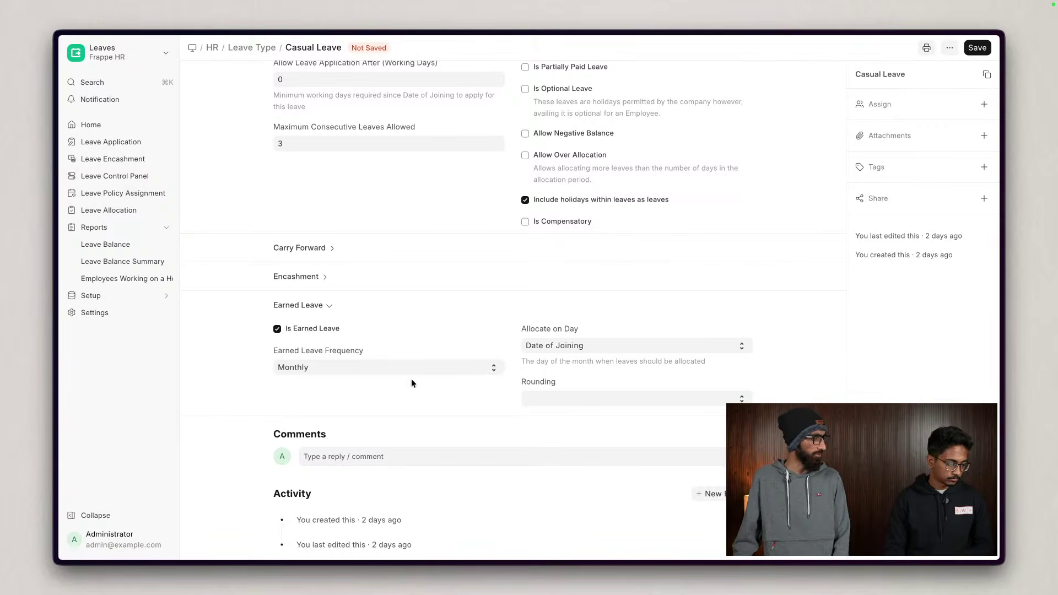
- Try Half-Yearly as the Earned Leave Frequency, and set it back to Monthly
click(373, 368)
click(295, 395)
click(292, 368)
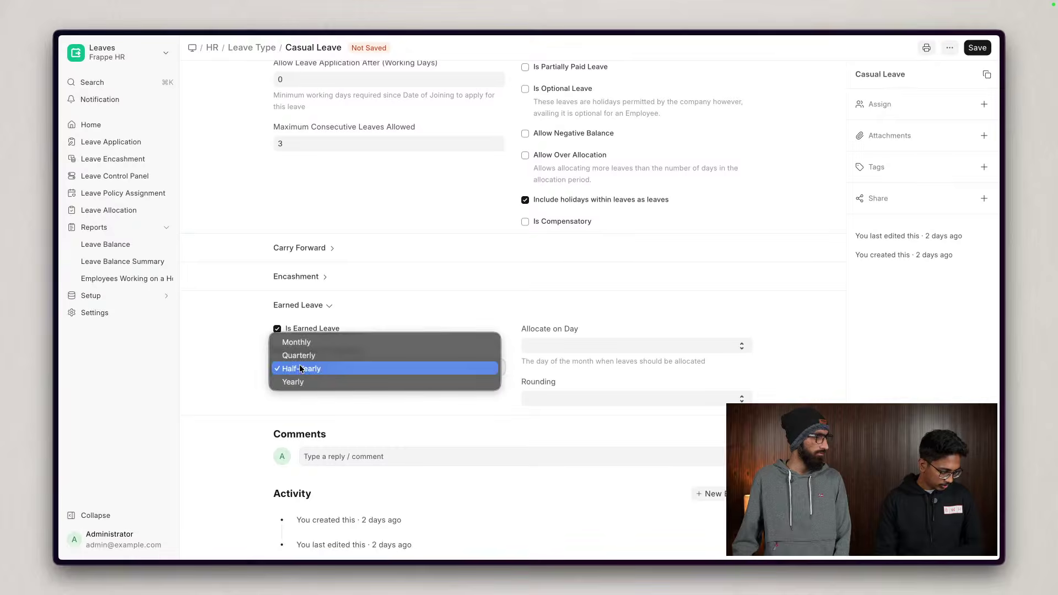
click(304, 346)
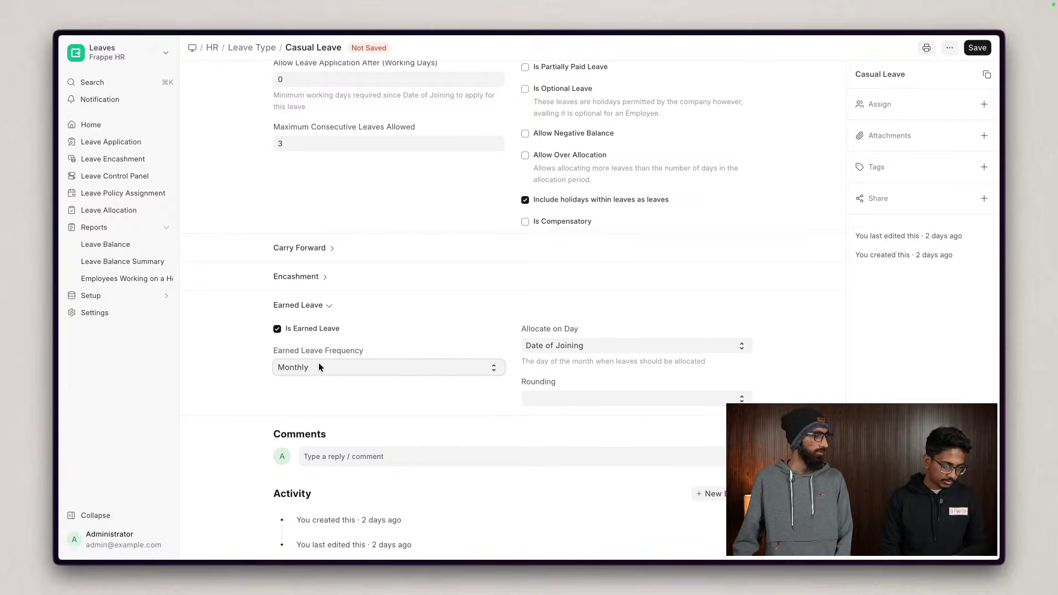
- Review the Allocate on Day options available with the Monthly frequency, keeping Date of Joining selected
click(543, 346)
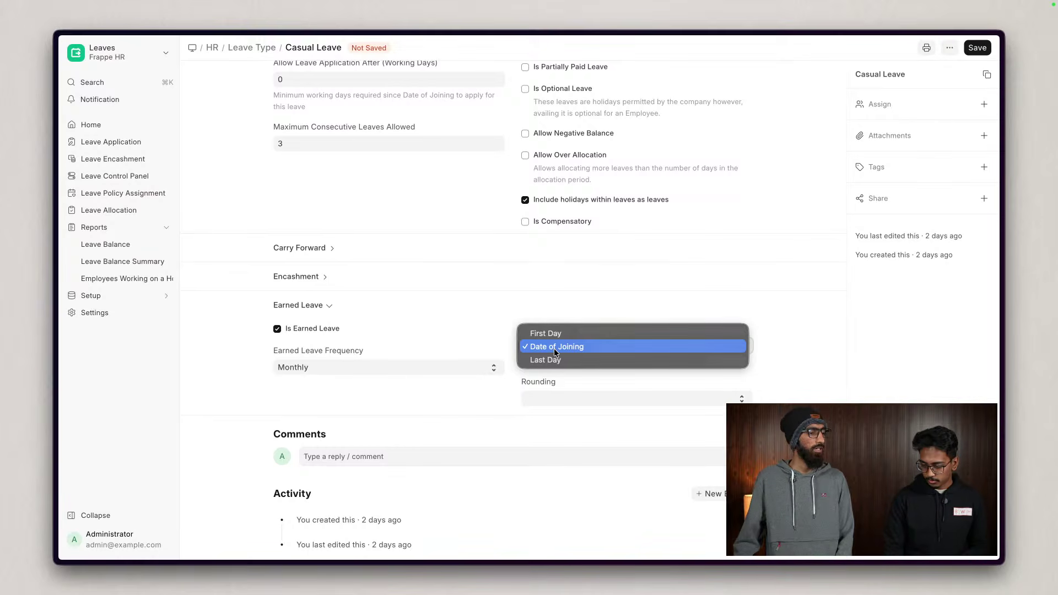
click(814, 338)
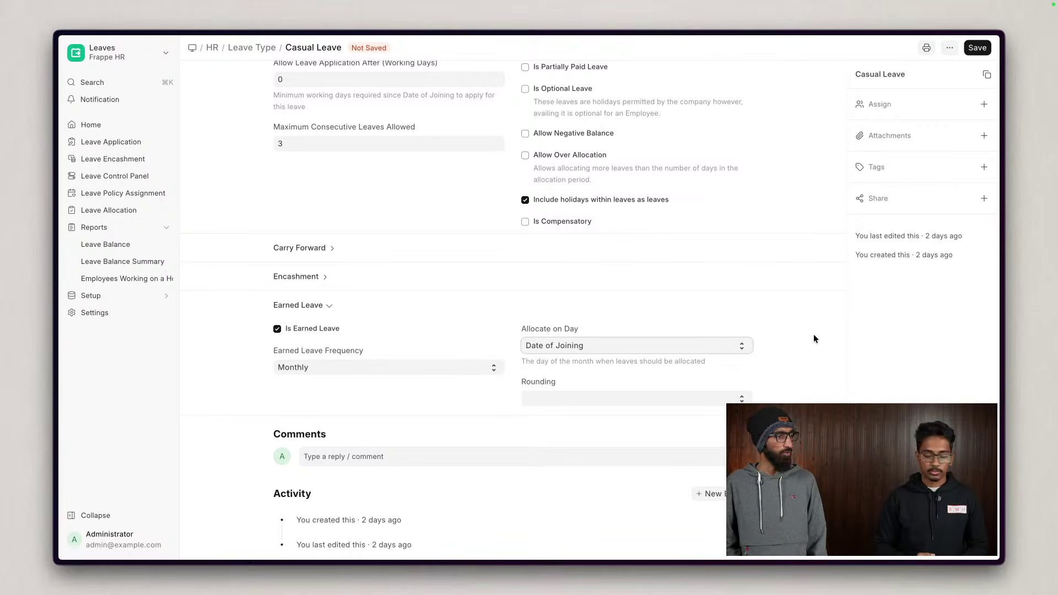
click(815, 336)
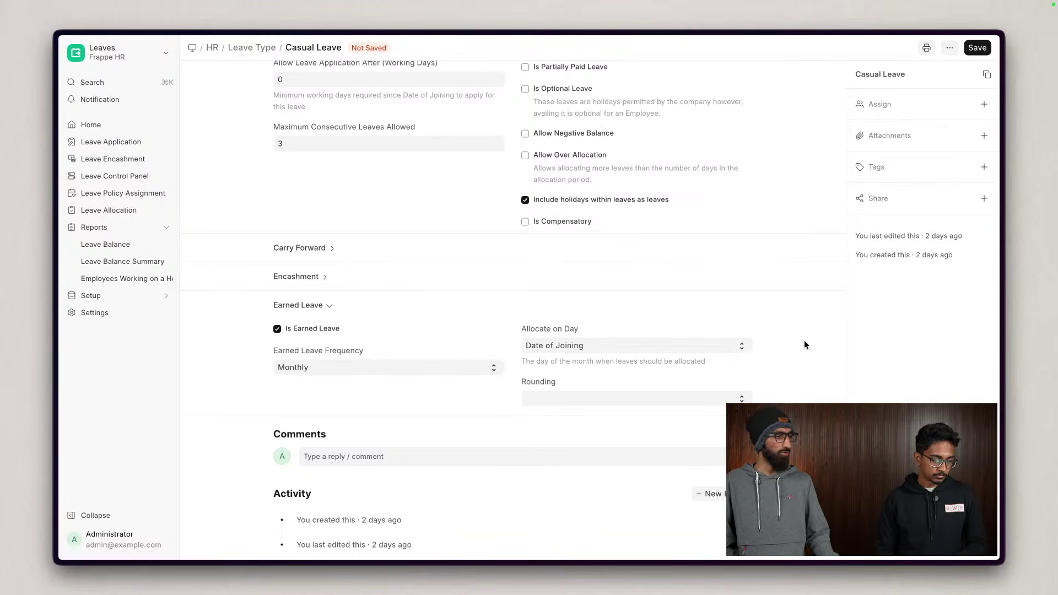
click(587, 342)
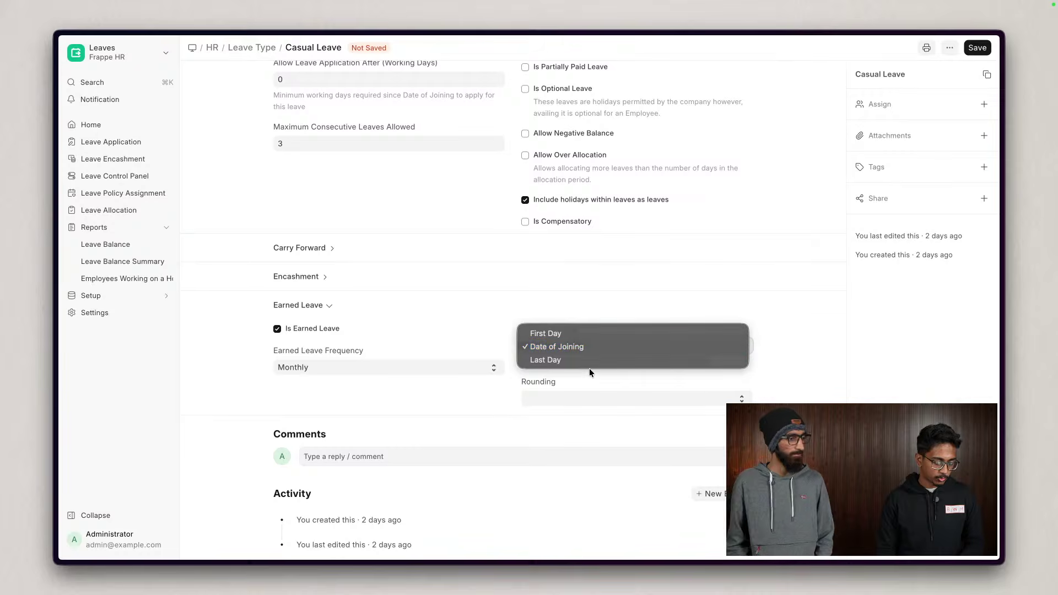
click(778, 347)
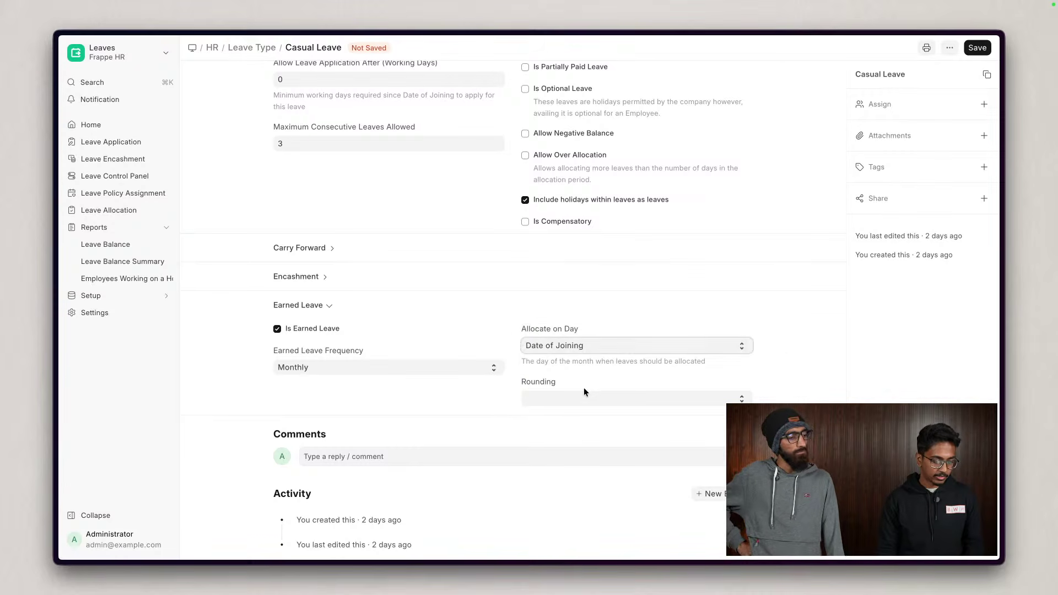
click(808, 339)
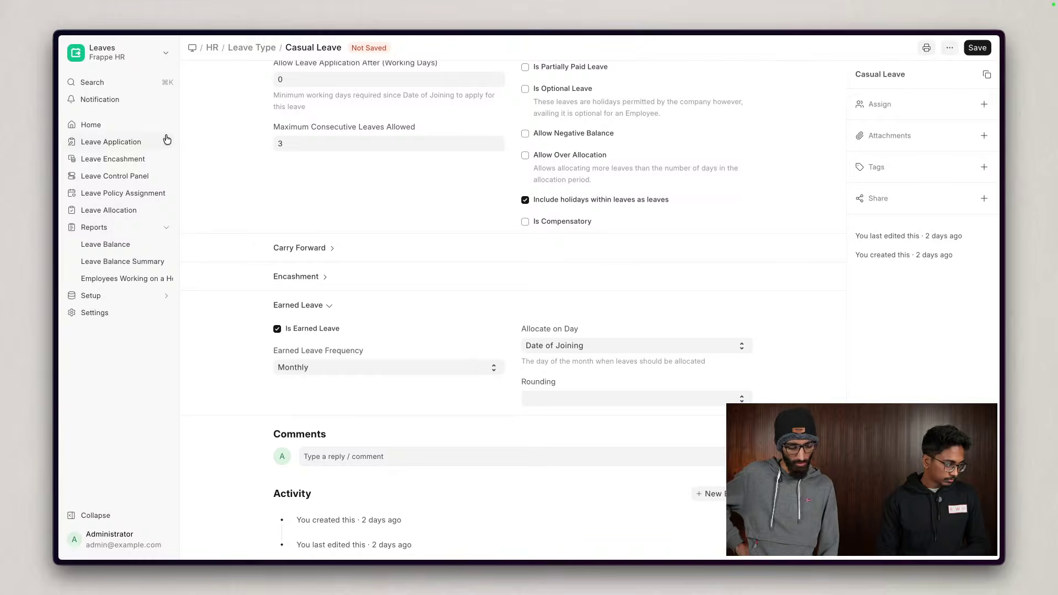
- Reopen the Overtime Type list from the recent search entries and open the Day overtime type
click(110, 86)
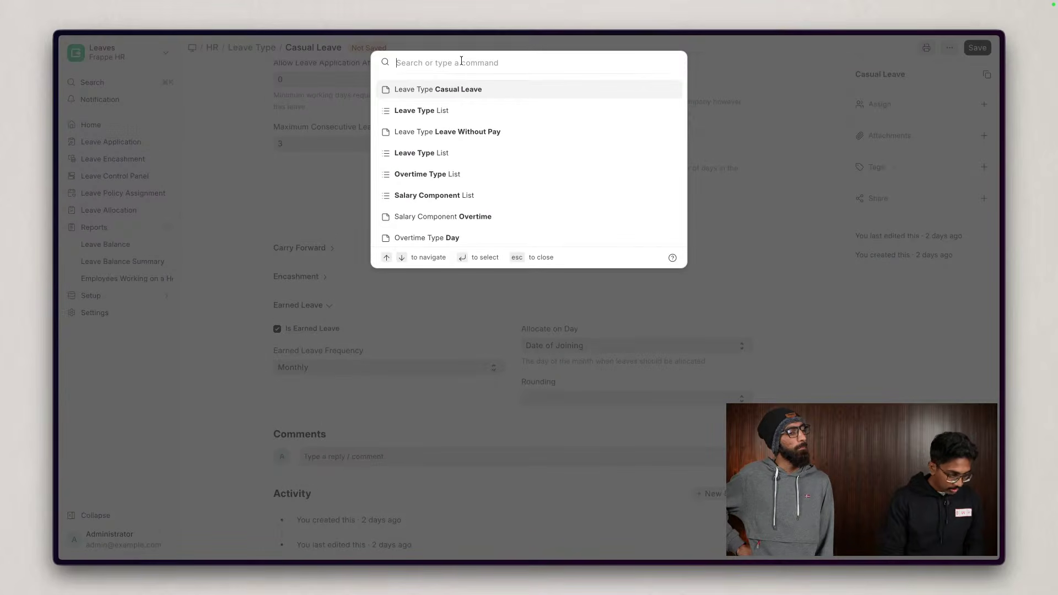
click(498, 174)
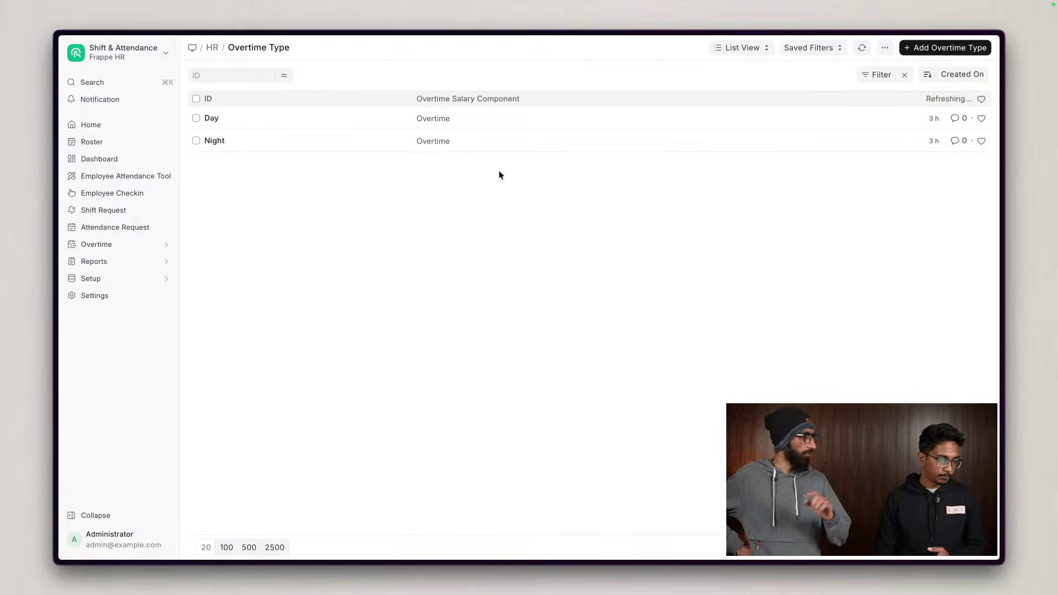
click(212, 121)
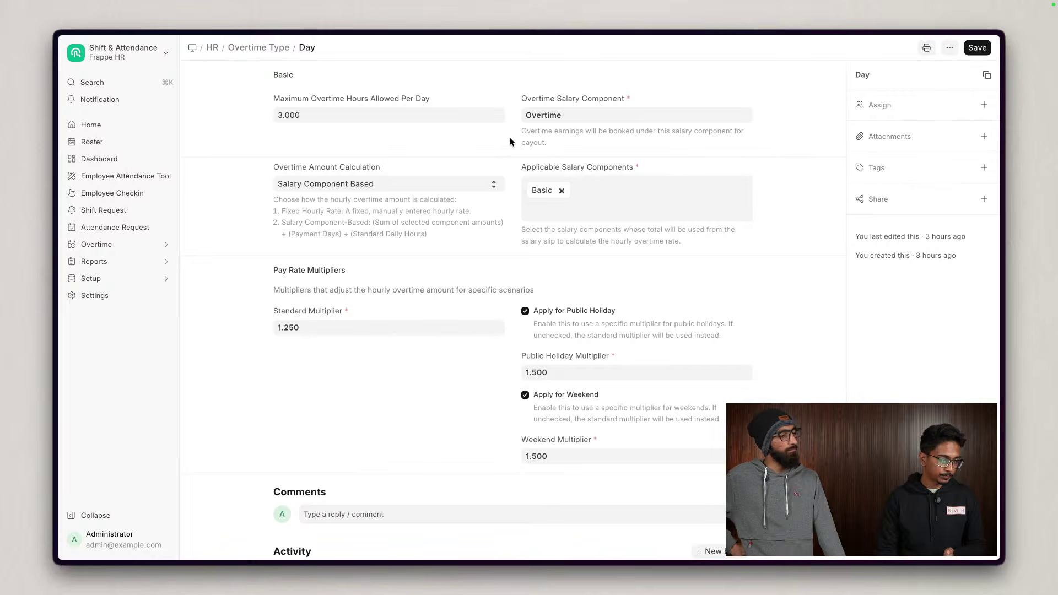
- Try Fixed Hourly Rate as the Overtime Amount Calculation, and set it back to Salary Component Based
click(329, 188)
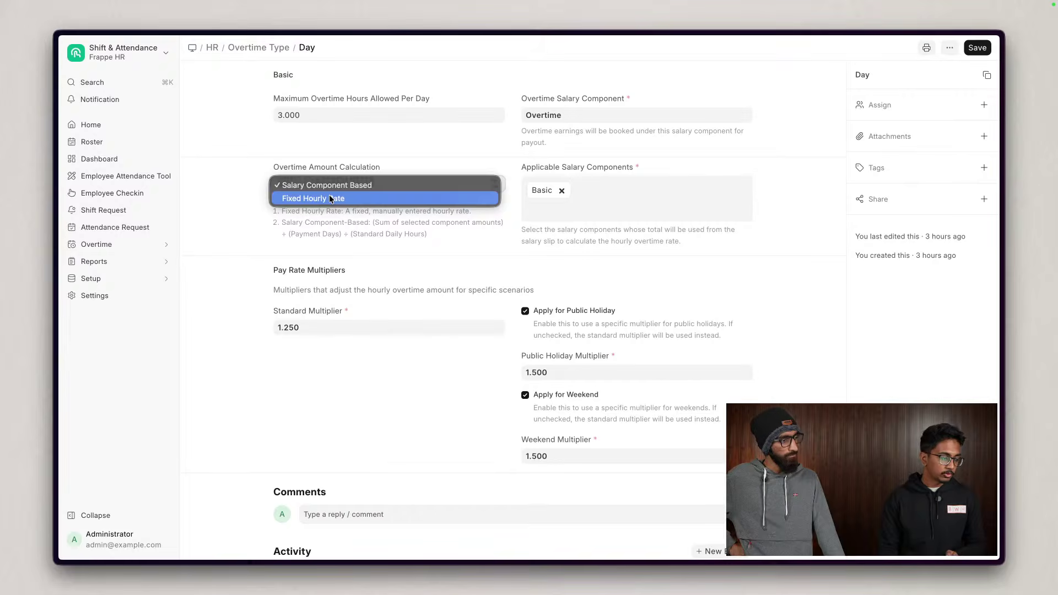
click(330, 198)
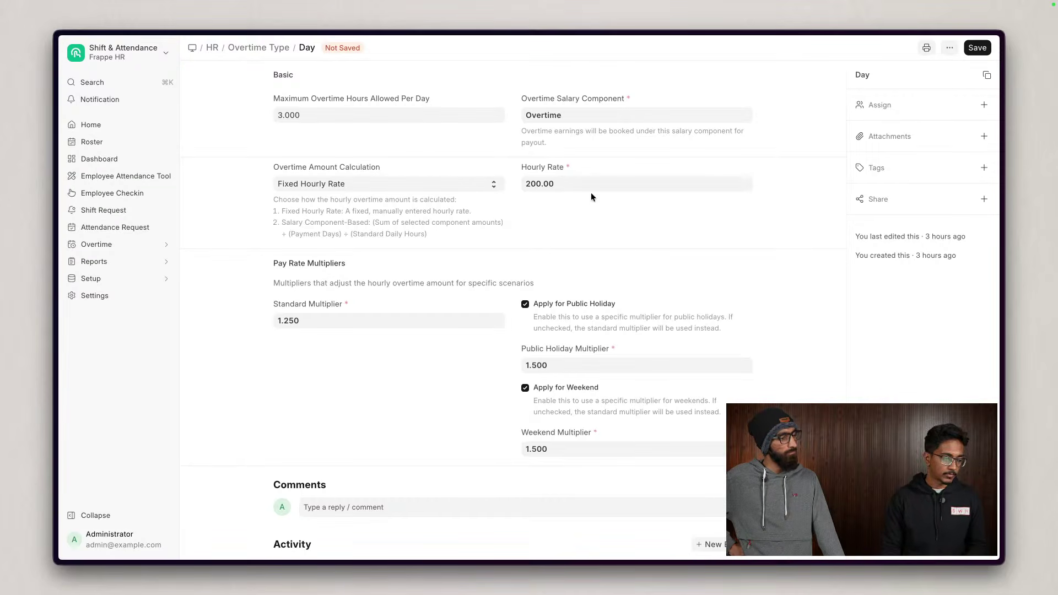
click(336, 180)
click(340, 174)
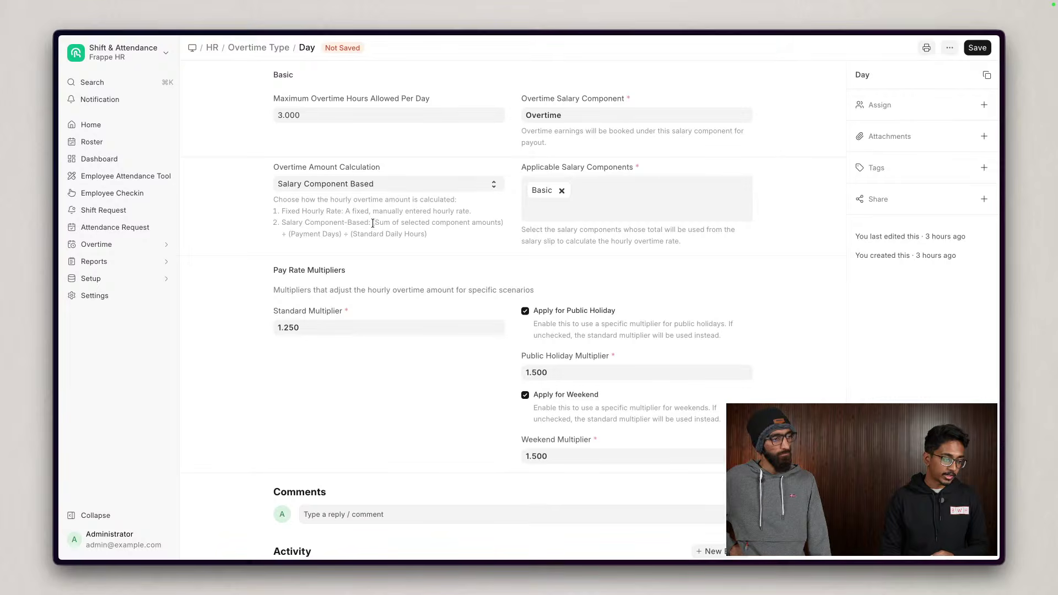
- Examine the Salary Component-Based overtime formula and the choices for Applicable Salary Components
drag(375, 223, 449, 223)
click(649, 202)
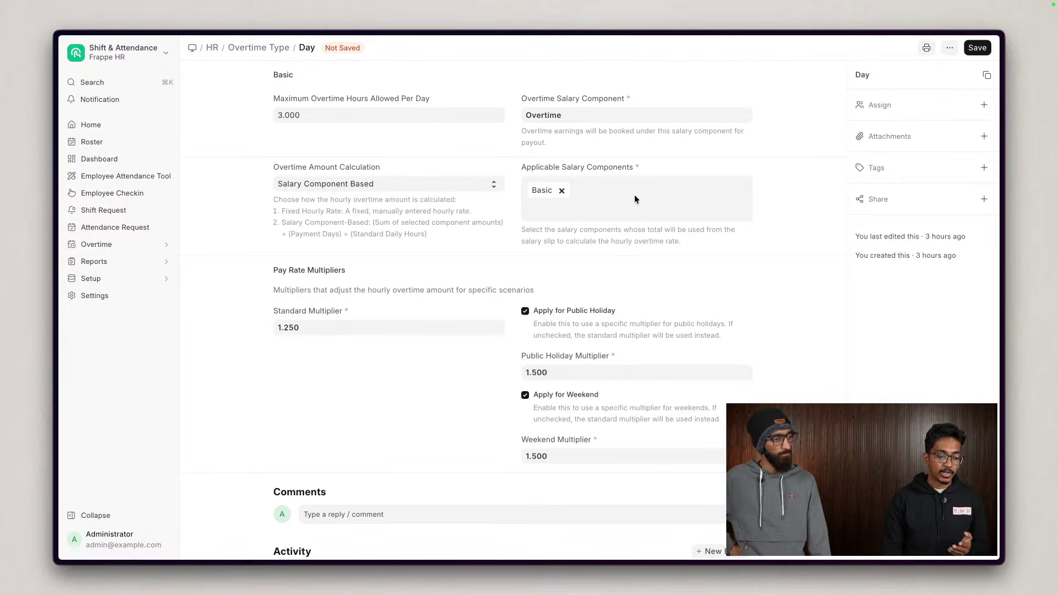
click(636, 197)
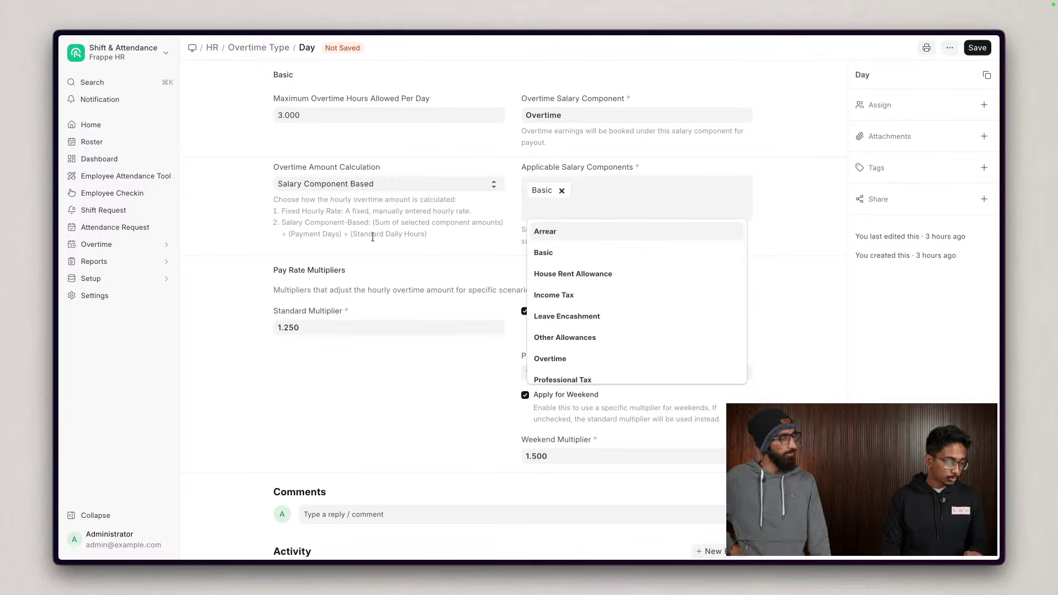
- Highlight the Standard Daily Hours term in the overtime formula and view Standard Working Hours in the Employee section of HR Settings
drag(355, 235, 430, 234)
click(431, 235)
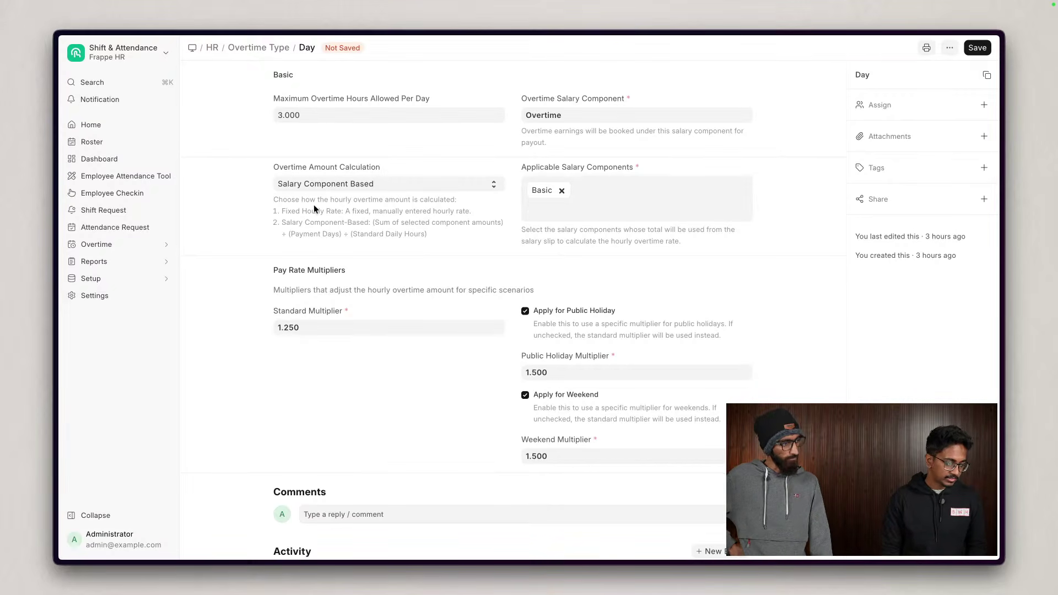
click(113, 301)
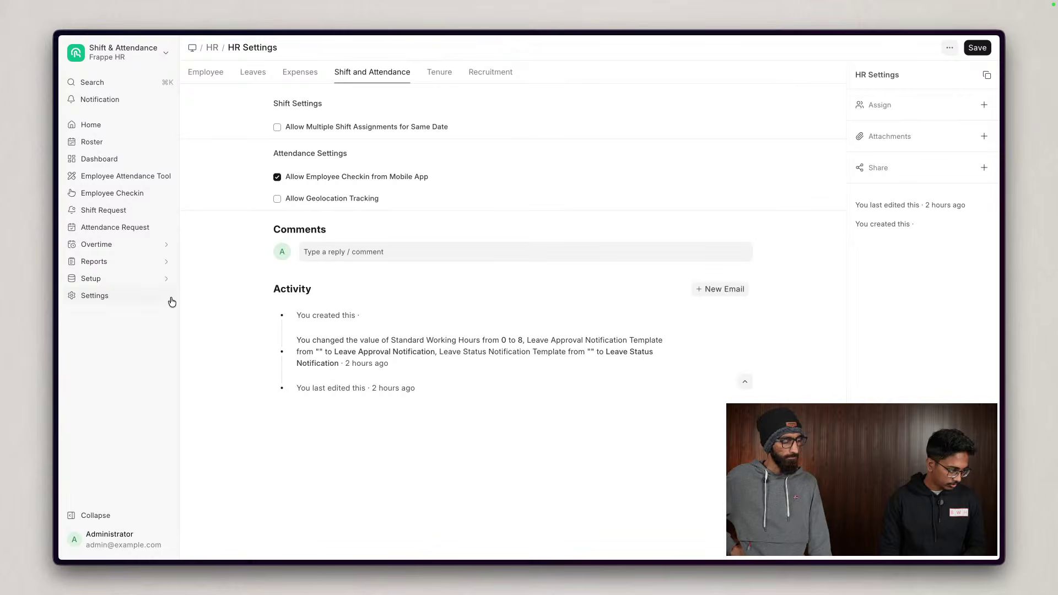
click(206, 75)
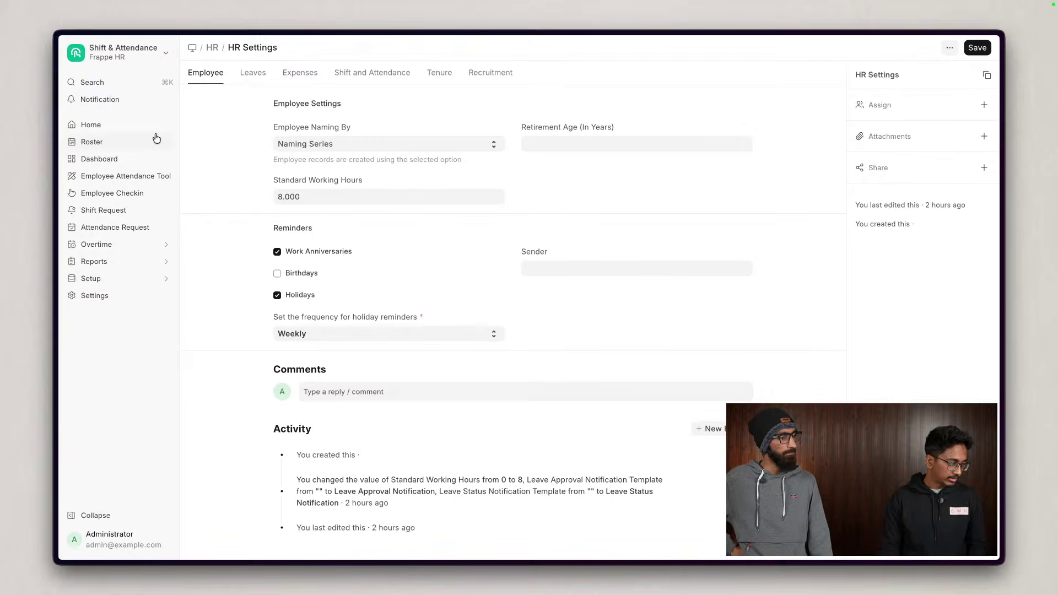
- Search for the Overtime Type list and open the Day overtime type
click(105, 83)
text(overrt)
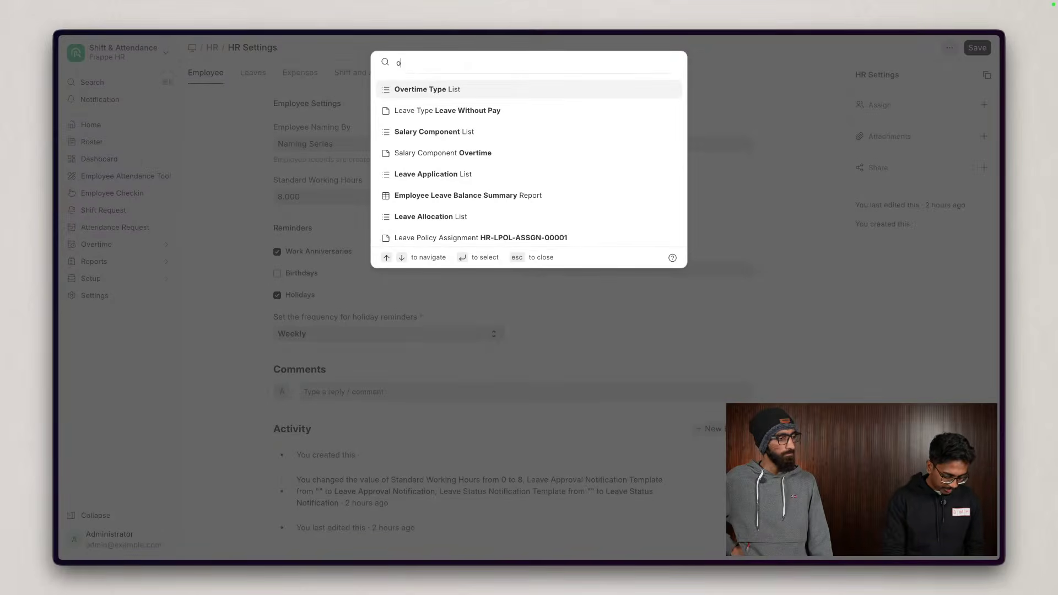
key(BackSpace)
key(BackSpace)
text(t)
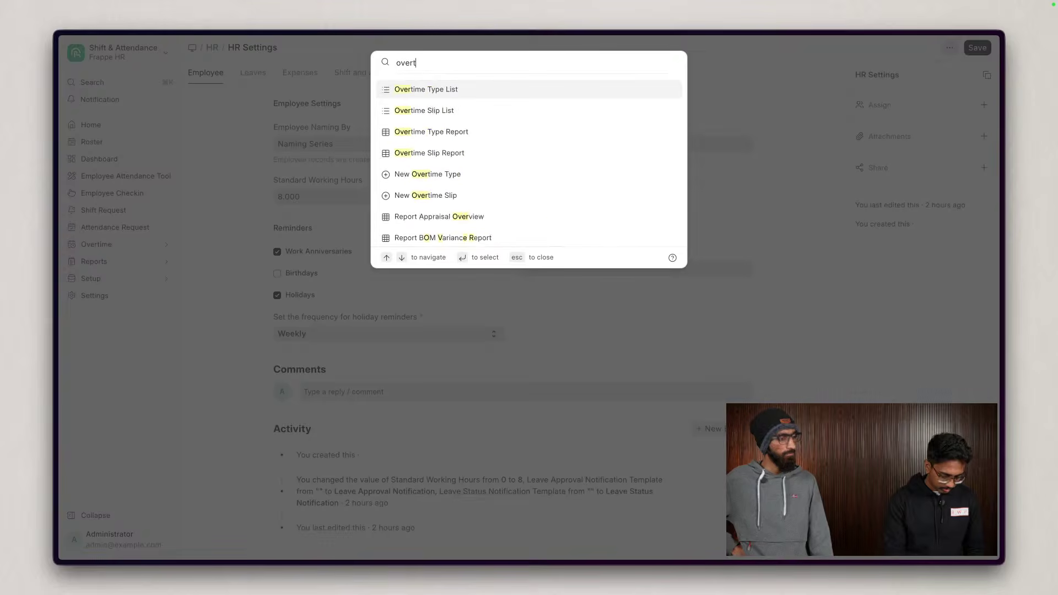
click(447, 89)
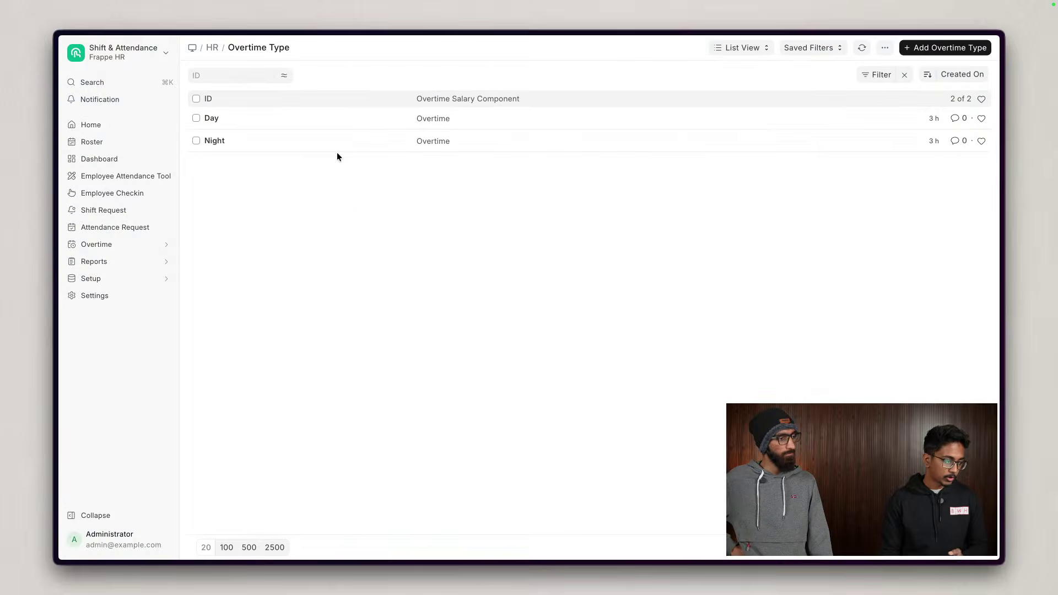
click(205, 116)
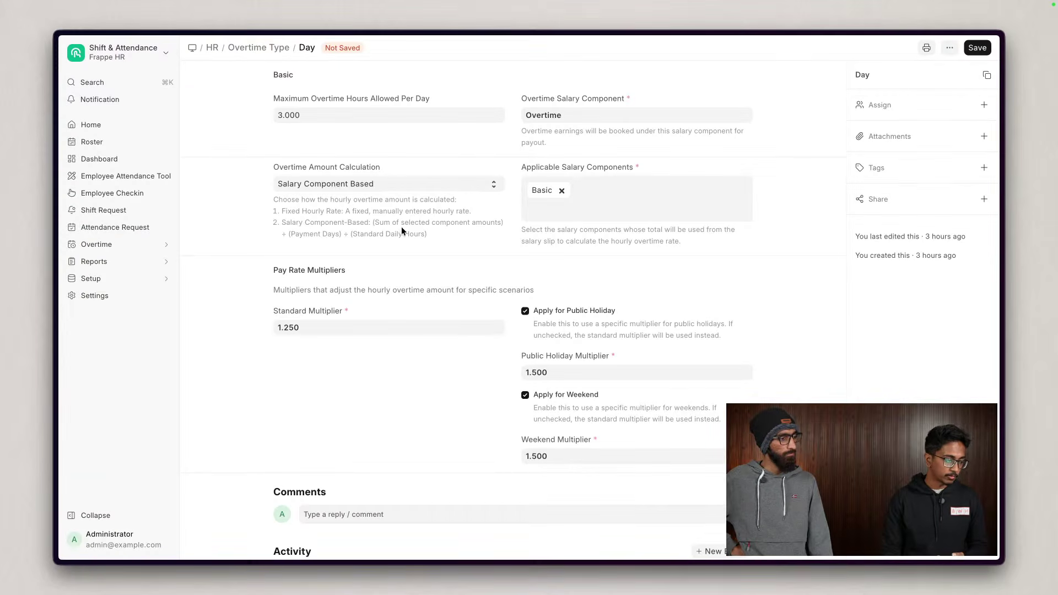
- Review the choices for Applicable Salary Components and save the Day overtime type with Salary Component Based calculation
click(604, 190)
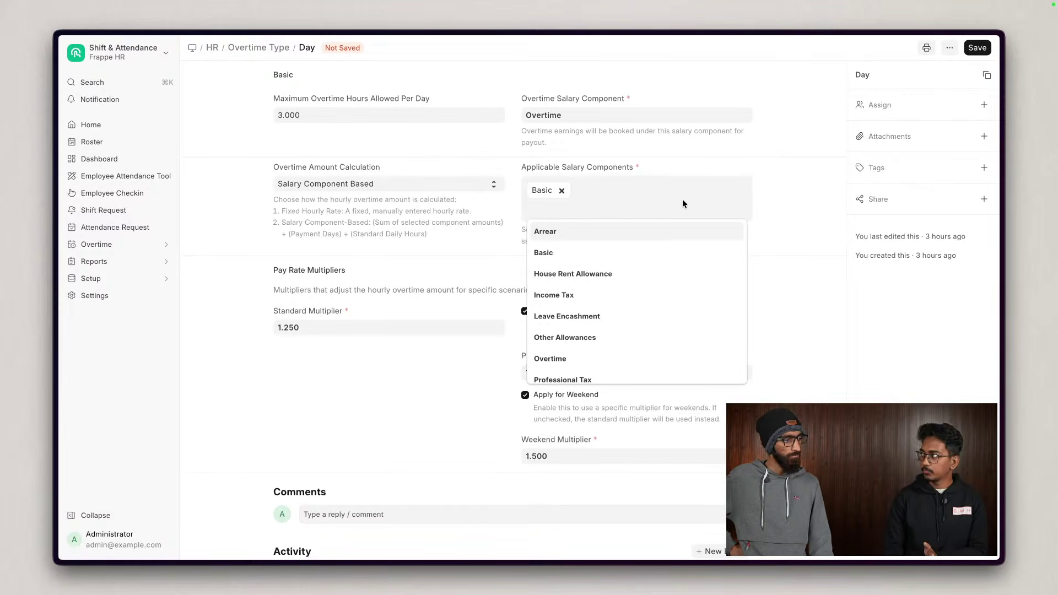
click(794, 188)
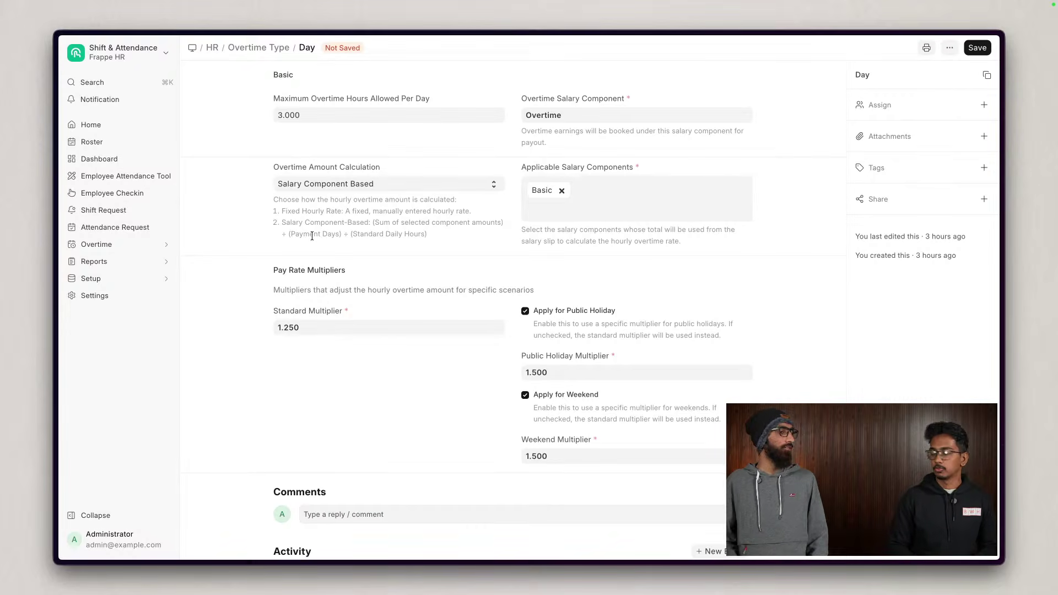
right_click(779, 200)
click(782, 168)
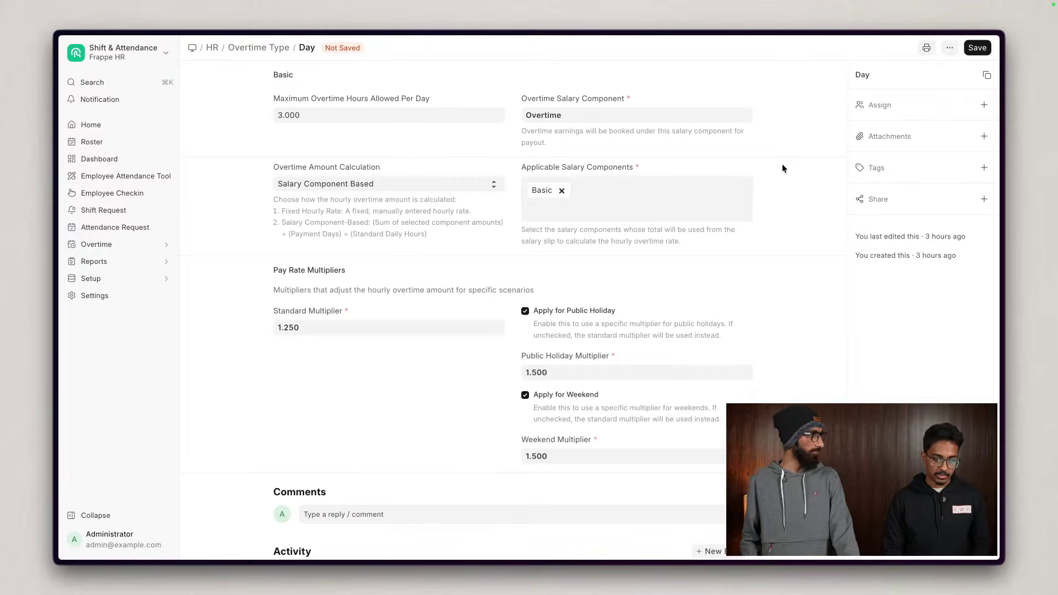
key(super+s)
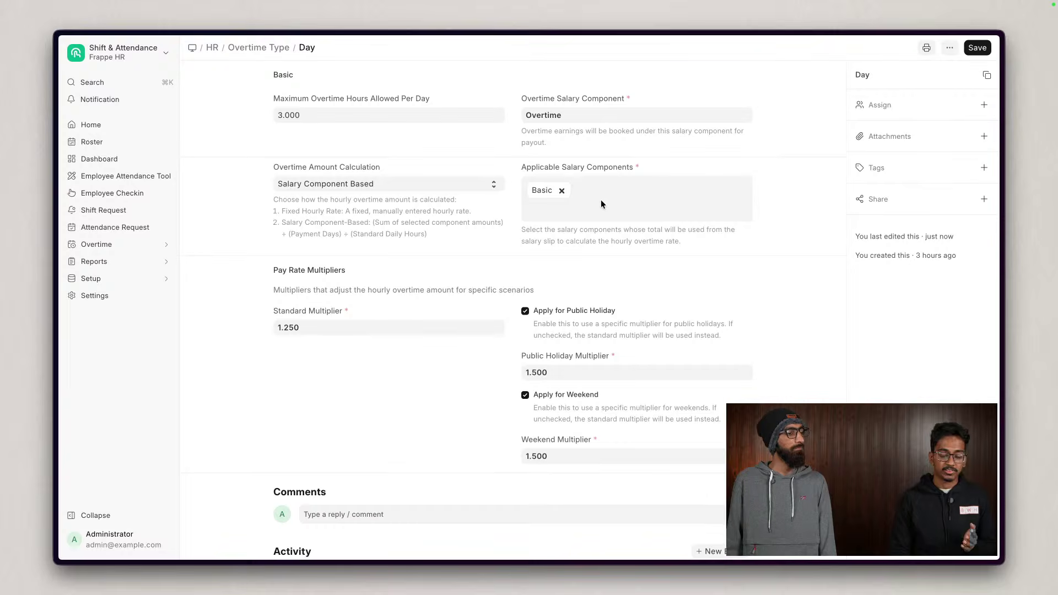
- Switch the Day type's Overtime Amount Calculation to Fixed Hourly Rate and select its Standard Multiplier for review
click(348, 190)
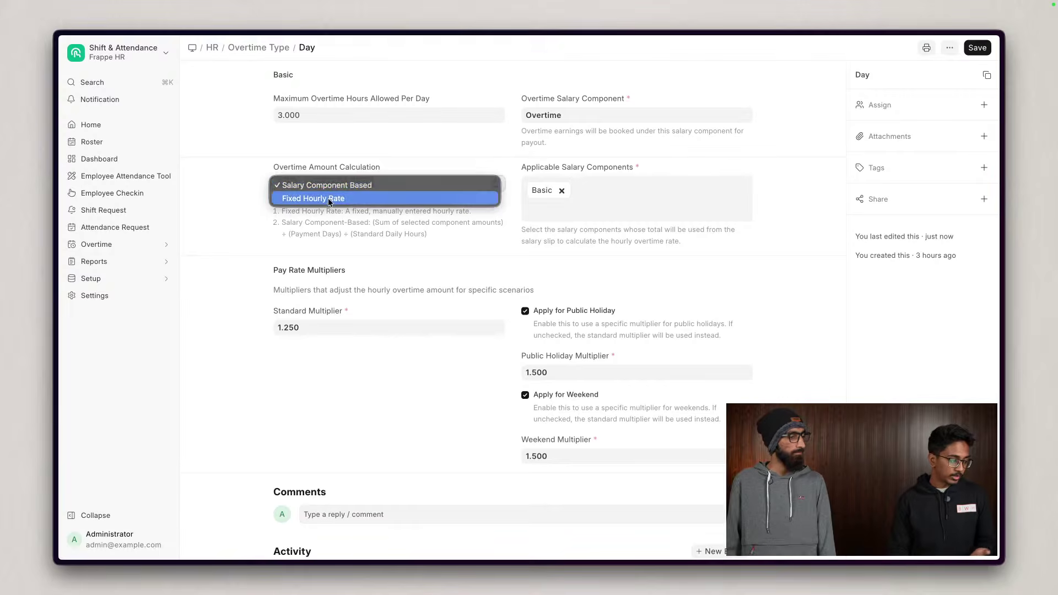
click(310, 202)
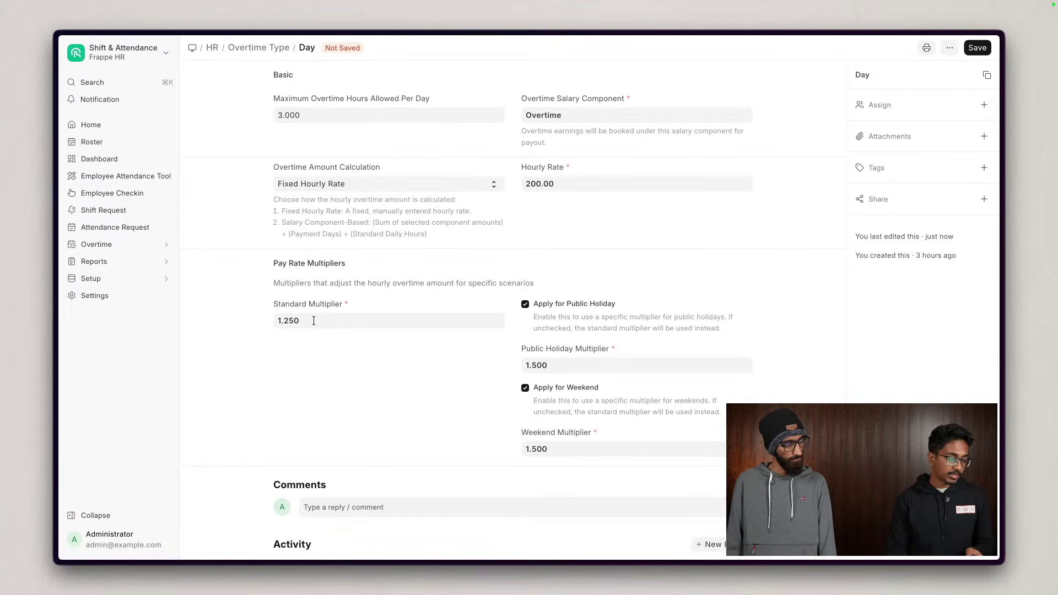
click(376, 315)
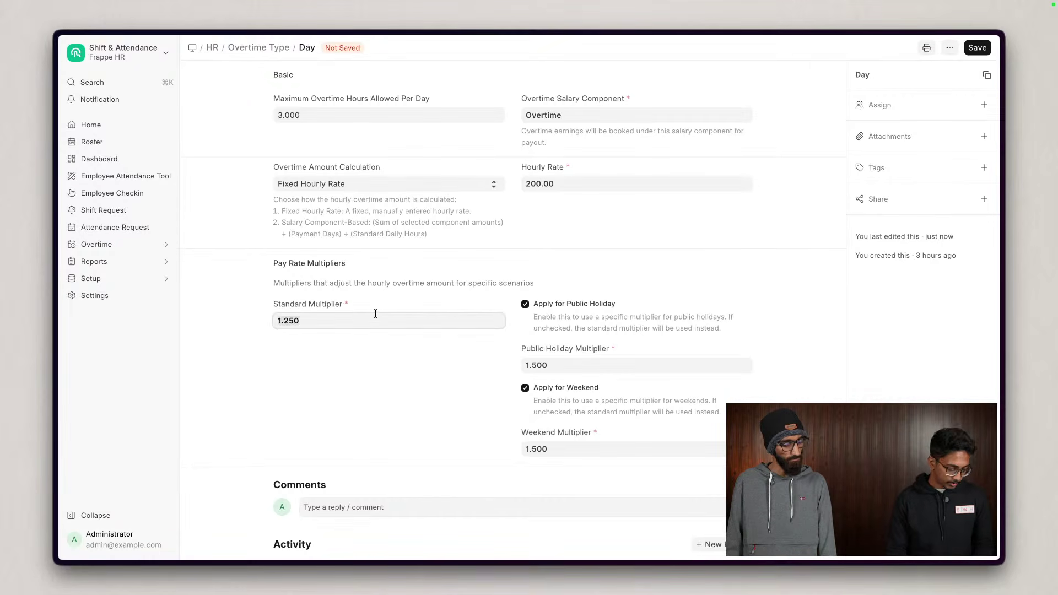
- Open the Night overtime type to review its pay rate multipliers, and go to the Shift & Attendance home page
click(276, 48)
click(219, 141)
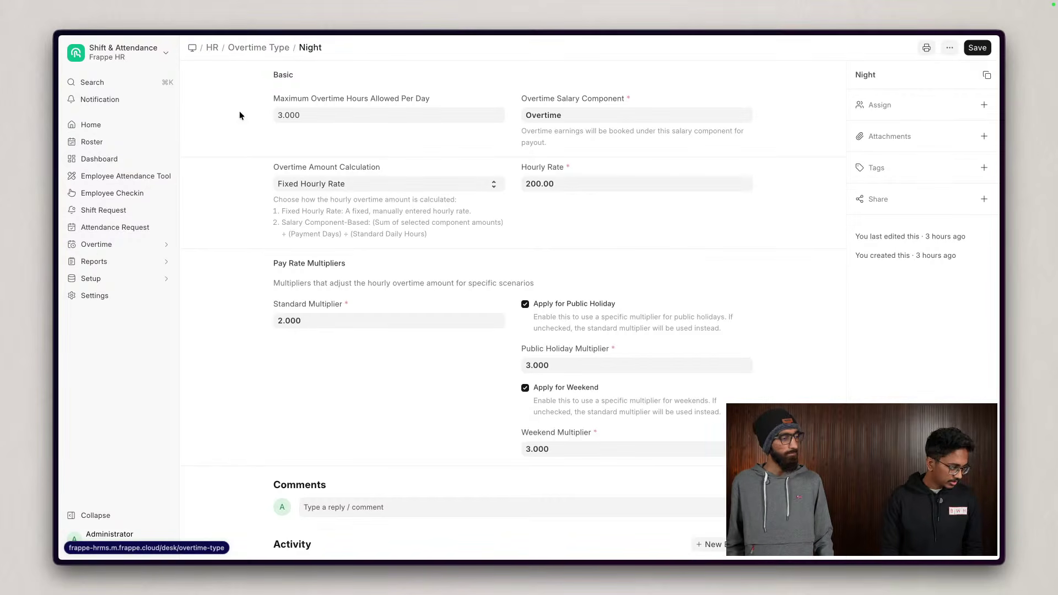
click(91, 124)
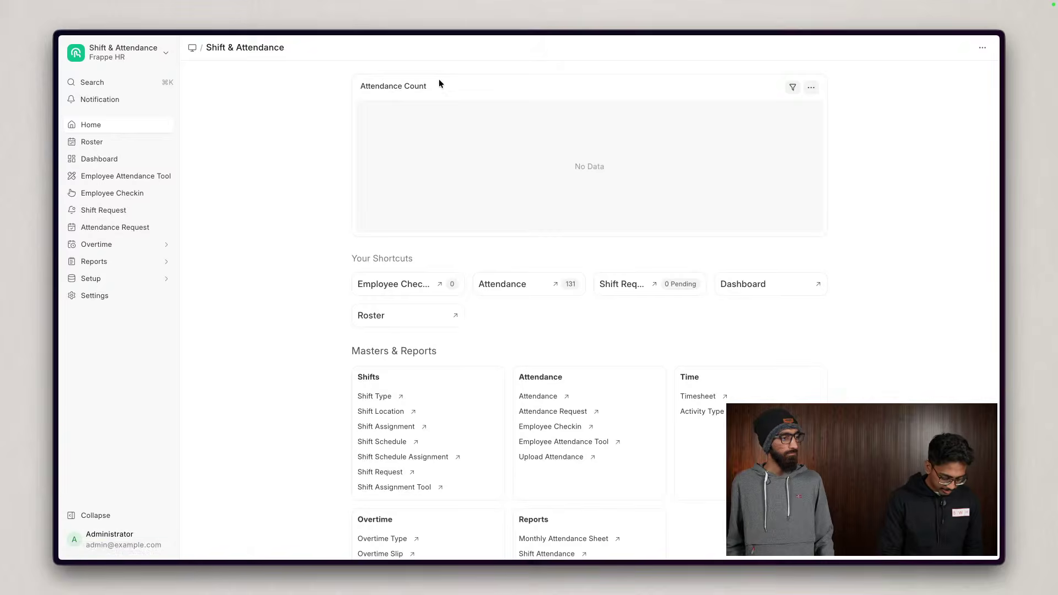
- Search for the Shift Type list and open the Night shift type
key(super+k)
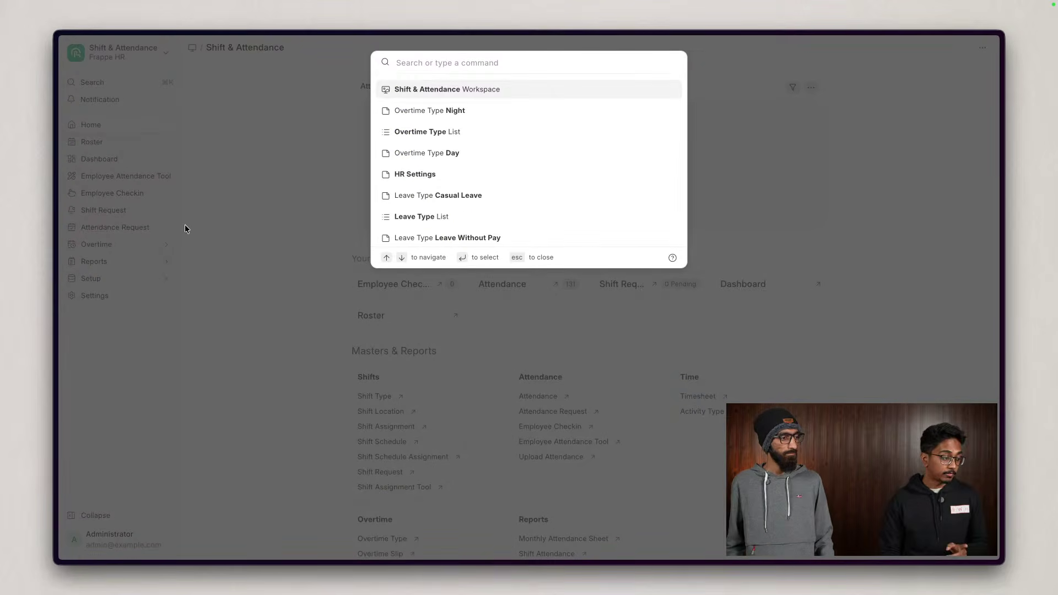
click(287, 214)
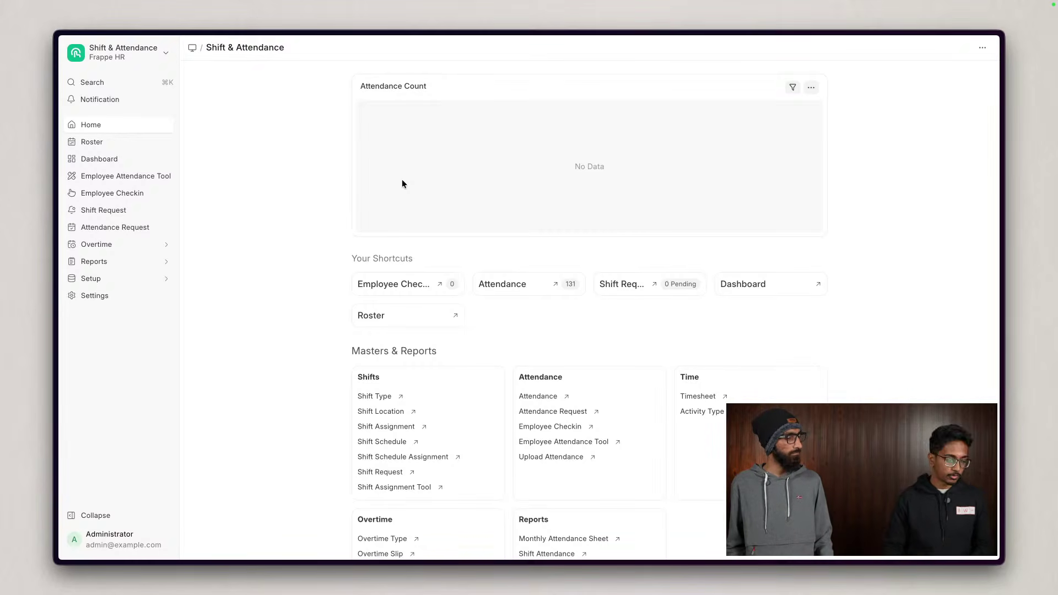
click(166, 83)
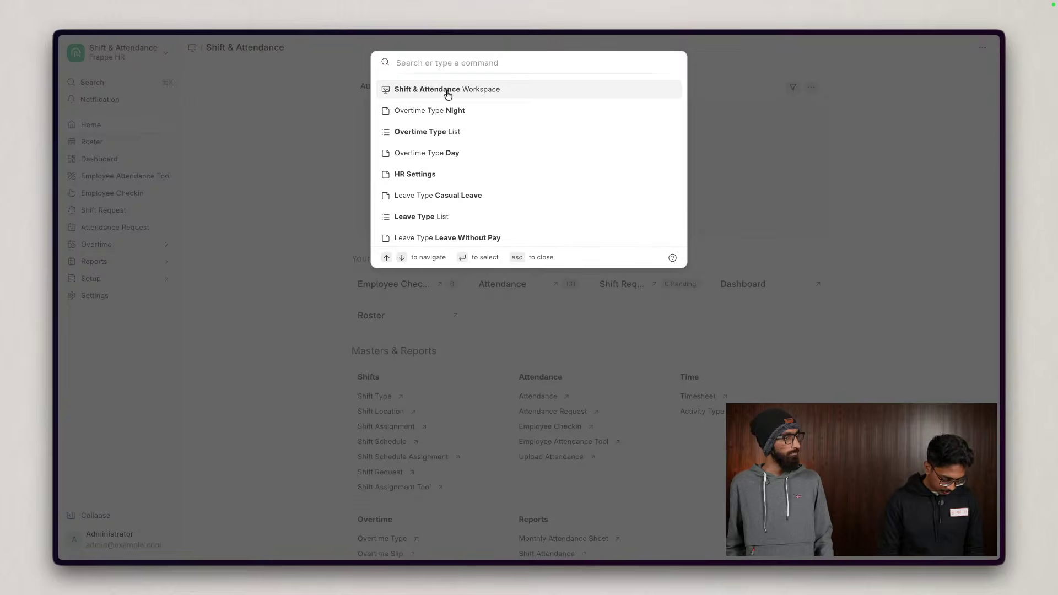
text(shift)
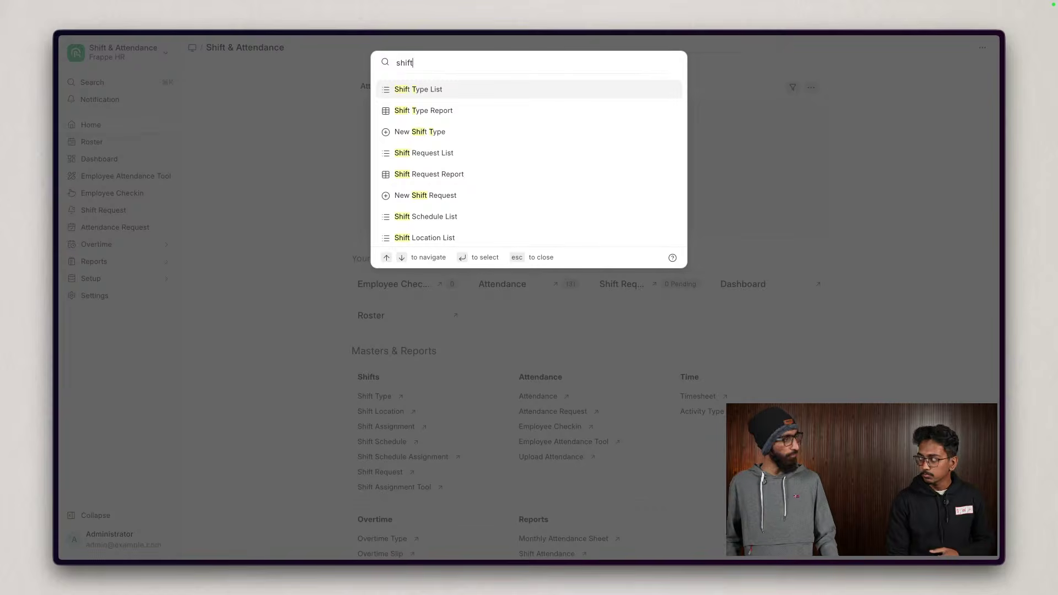
key(Return)
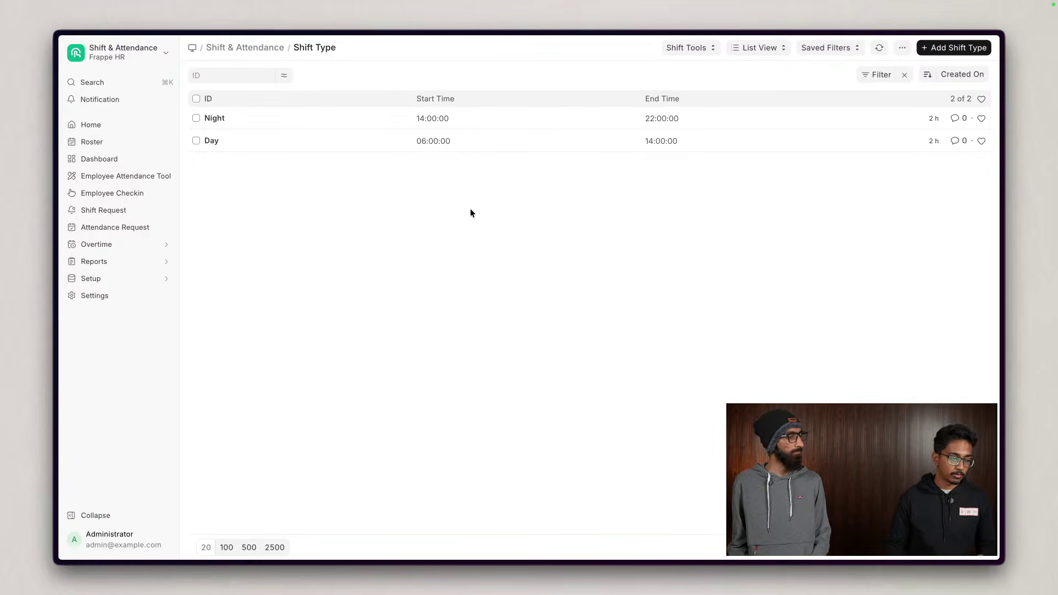
click(214, 119)
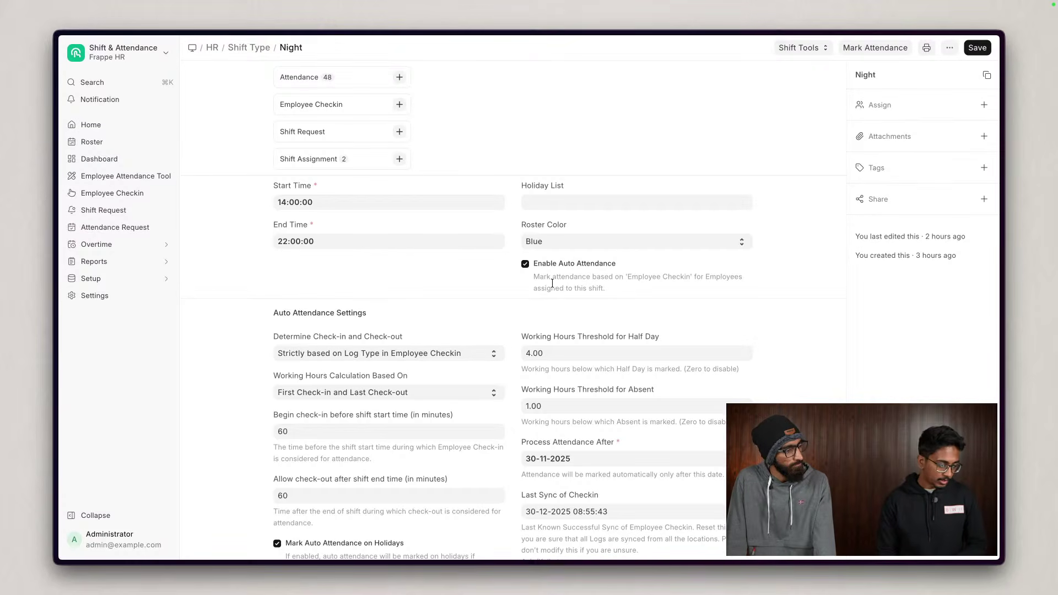
- Review the Night shift's timings and Auto Attendance Settings, including check-in rules and working hours thresholds
scroll(519, 296, down, 5)
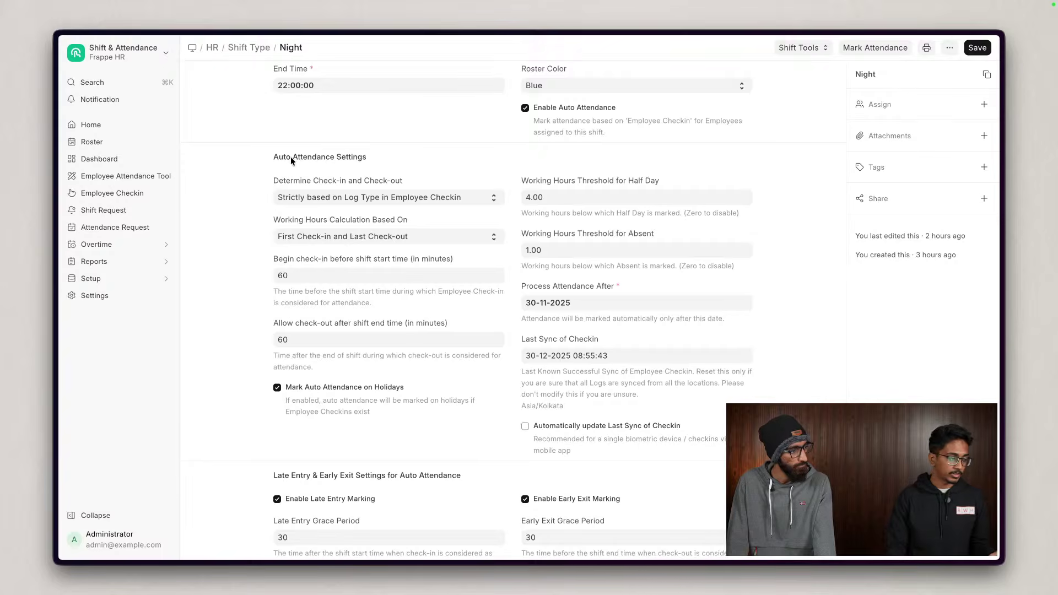
scroll(309, 165, up, 3)
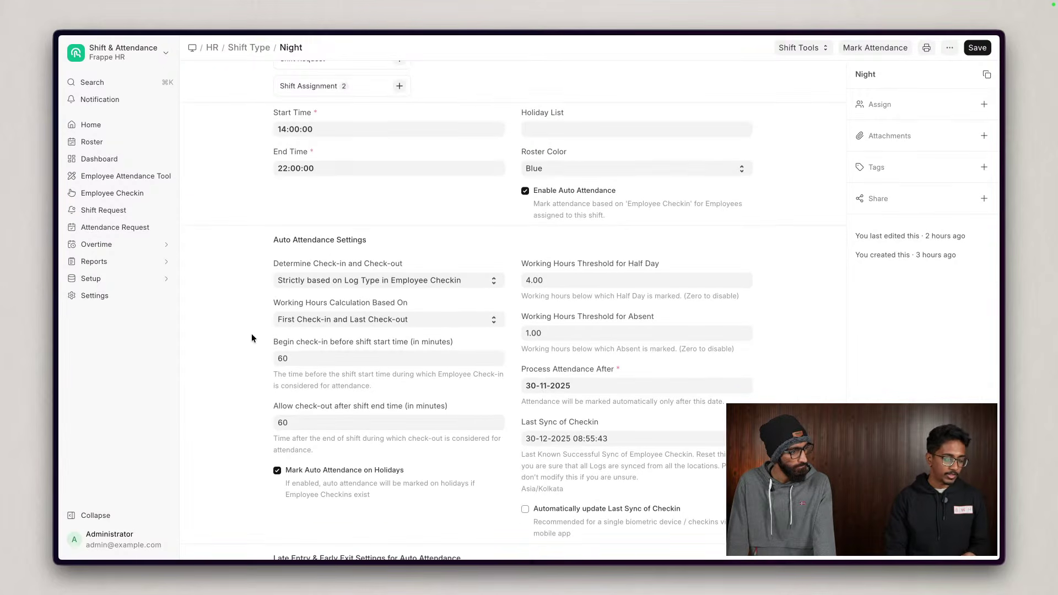
scroll(253, 348, up, 1)
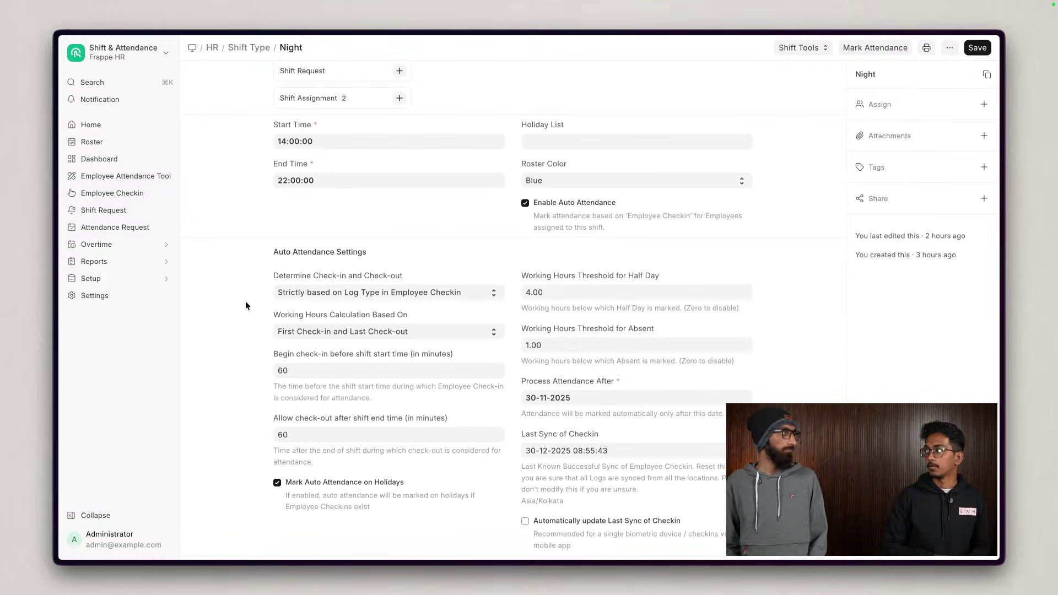
scroll(262, 320, up, 2)
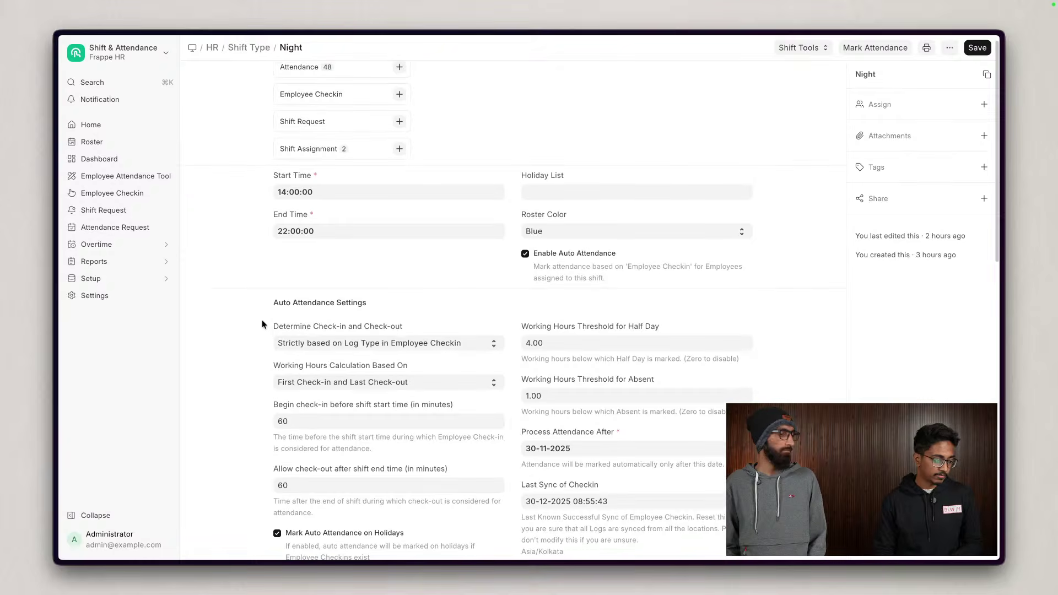
scroll(262, 322, down, 2)
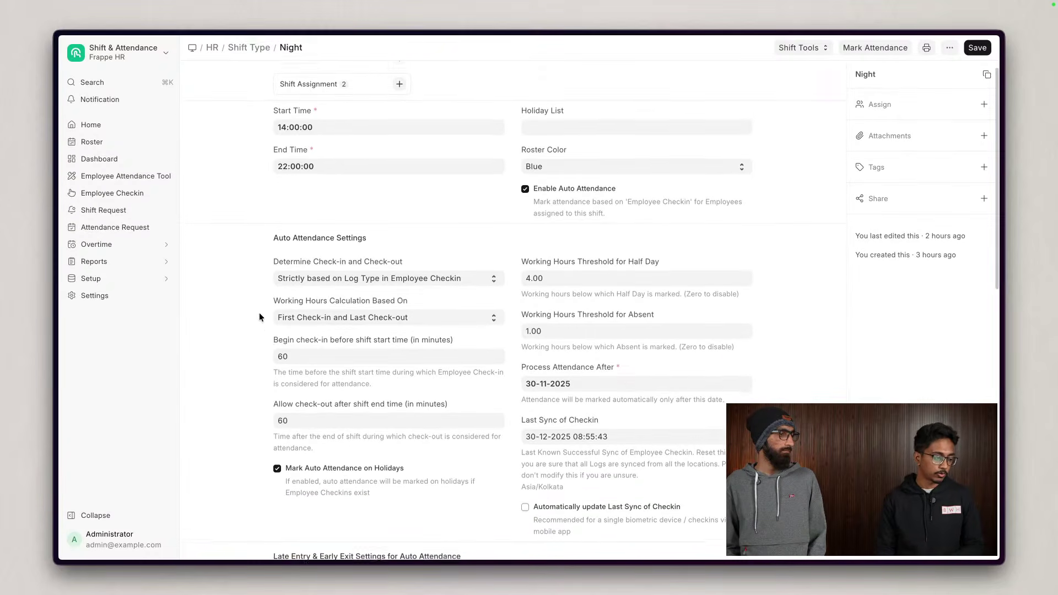
scroll(261, 321, down, 2)
scroll(260, 317, down, 1)
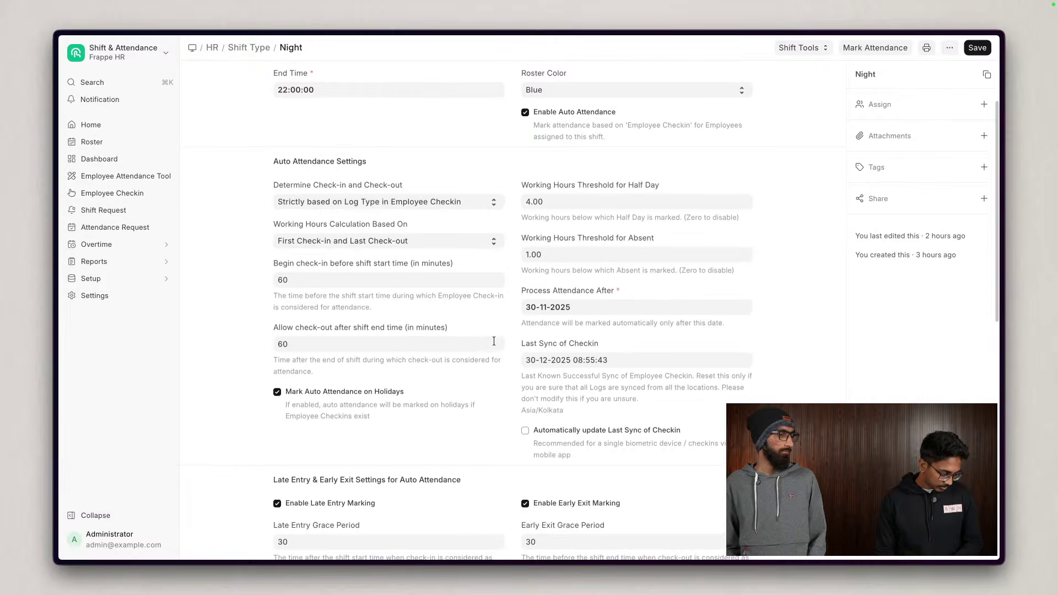
- Examine the Night shift's late entry and early exit grace periods and its overtime settings
scroll(472, 350, down, 7)
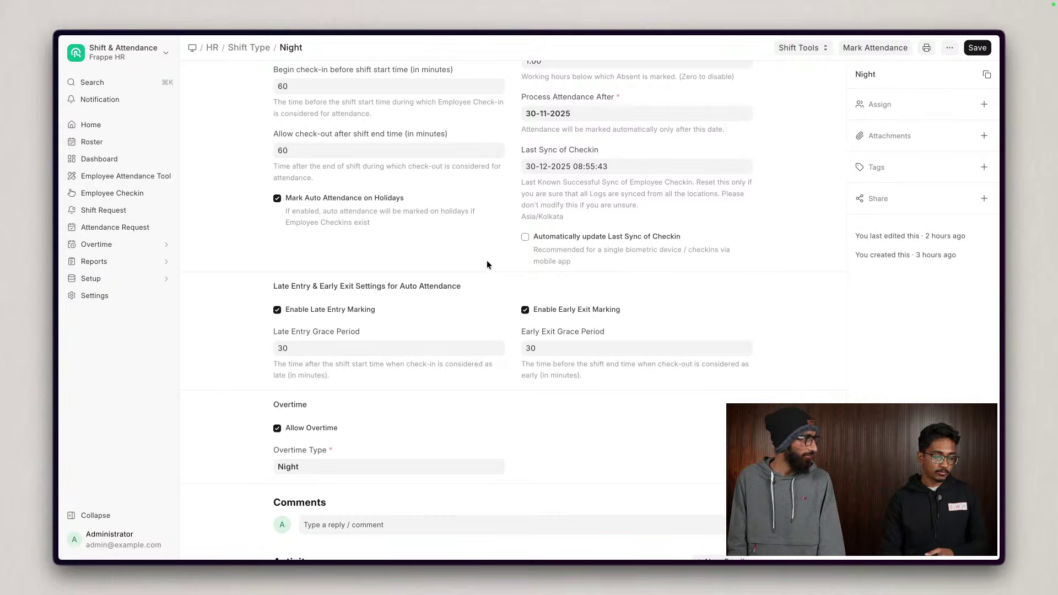
scroll(487, 265, up, 2)
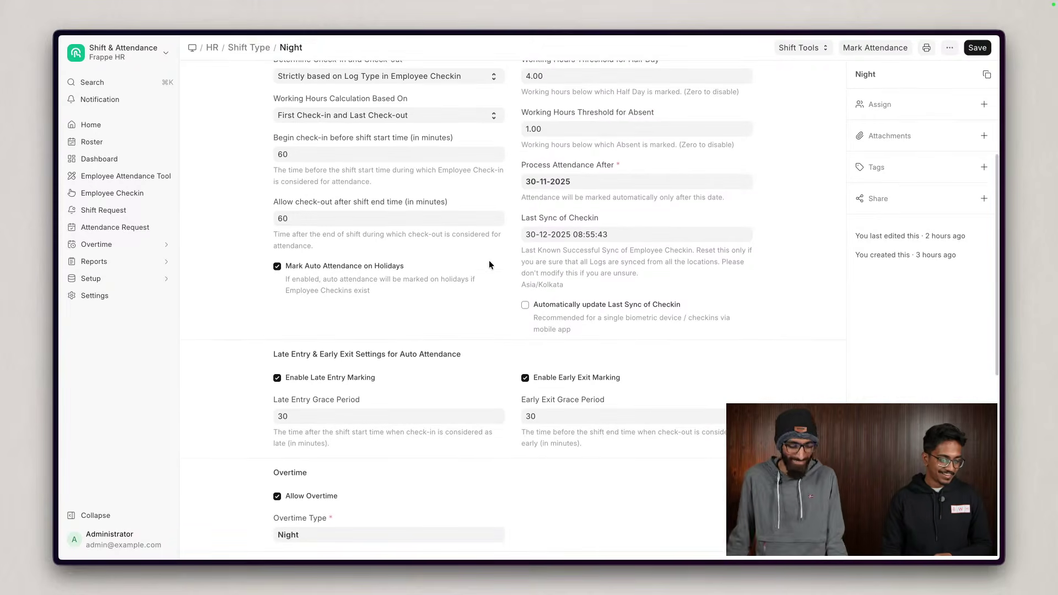
scroll(490, 260, down, 8)
scroll(491, 261, up, 3)
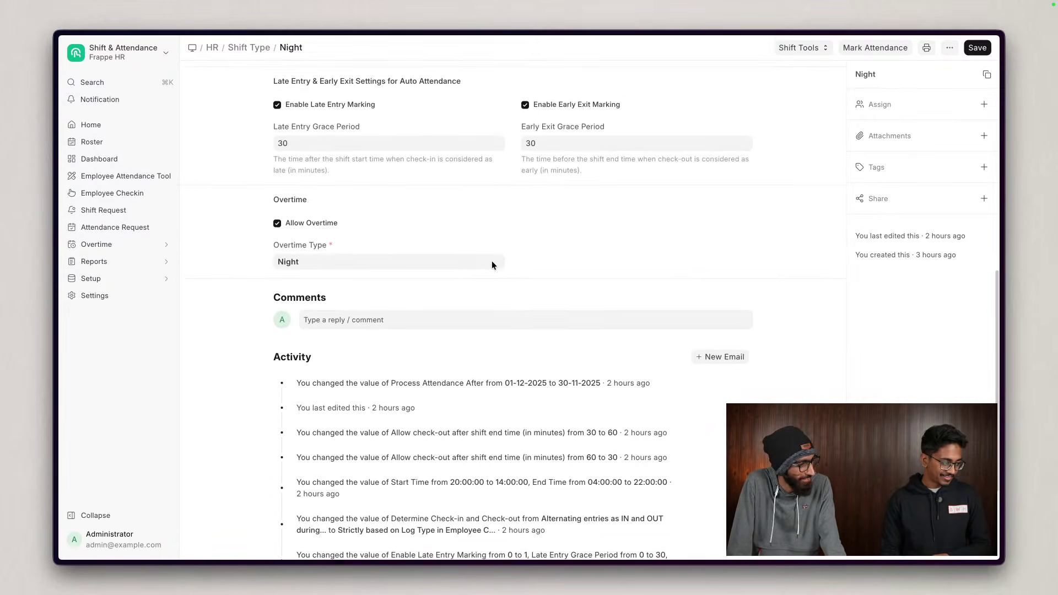
scroll(491, 260, up, 1)
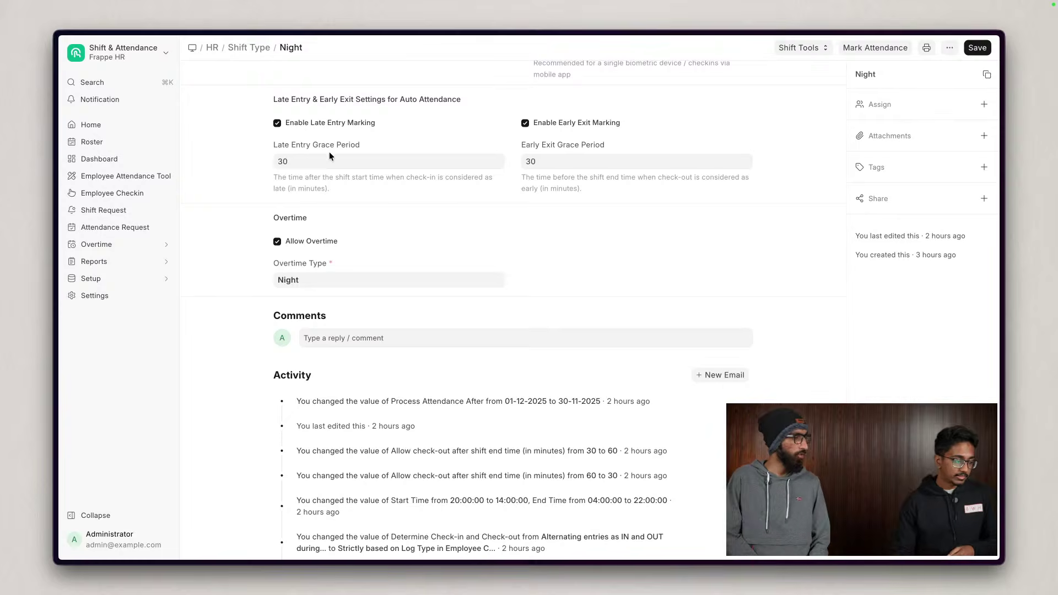
scroll(243, 244, down, 2)
- Revisit the Night shift's start and end times and the check-in and check-out allowances in minutes
scroll(244, 248, up, 10)
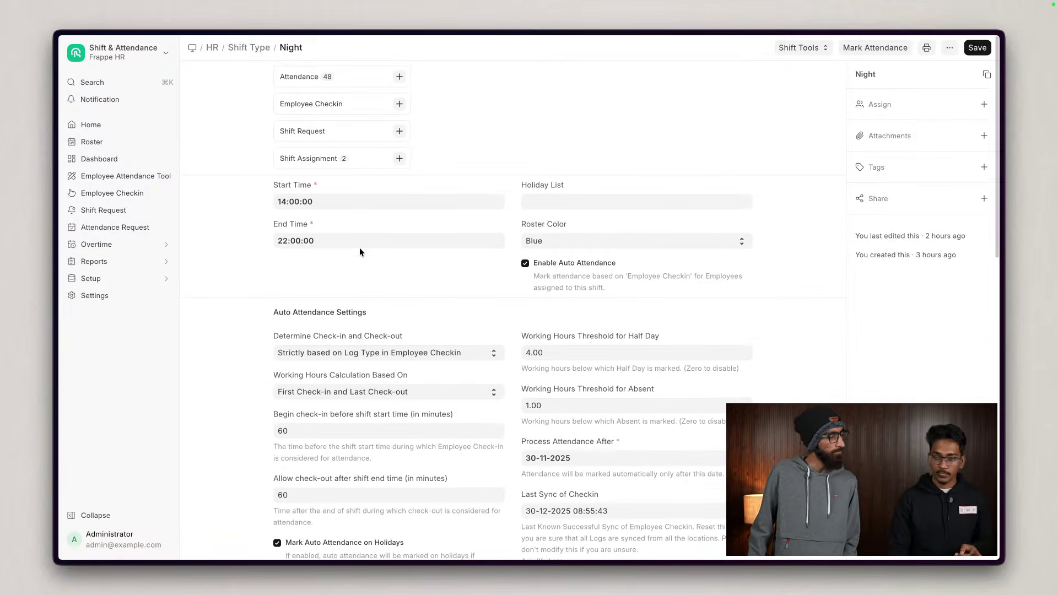
scroll(473, 370, down, 3)
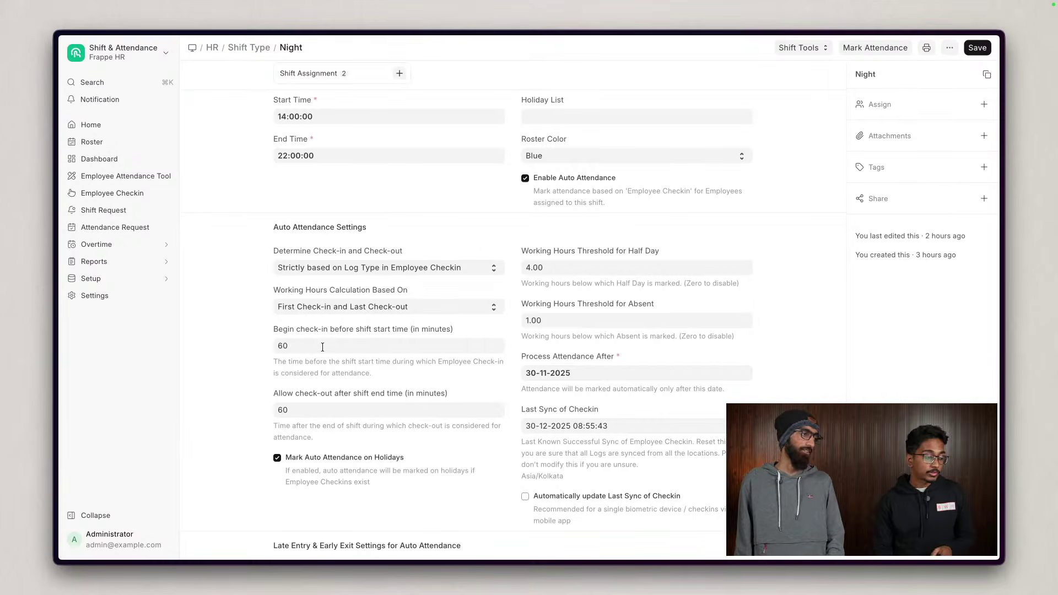
click(299, 411)
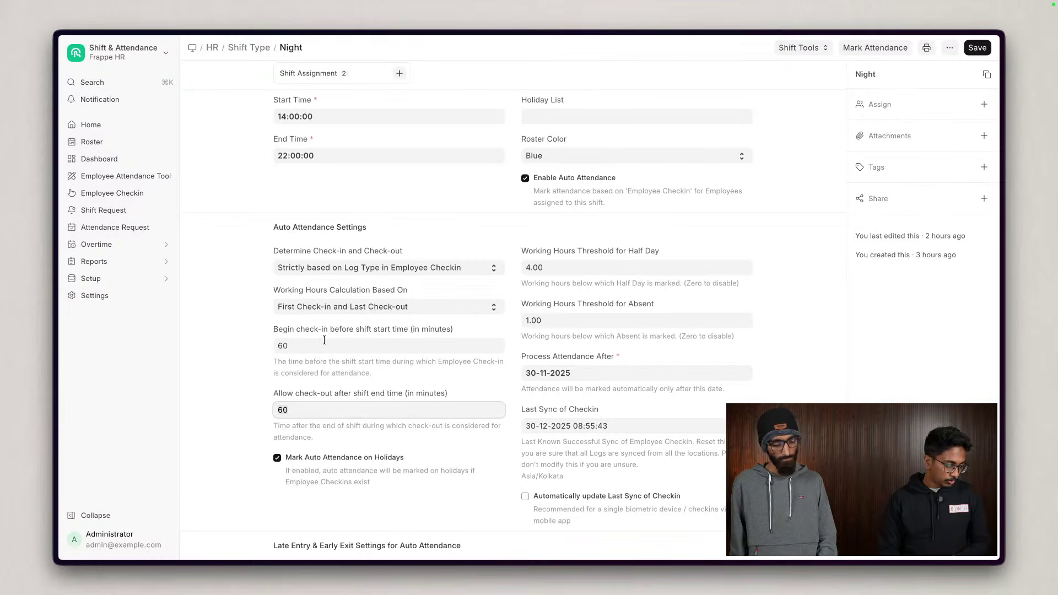
- Set the Night shift's check-out allowance after shift end time to 120 minutes and save the shift type
key(BackSpace)
key(BackSpace)
text(120)
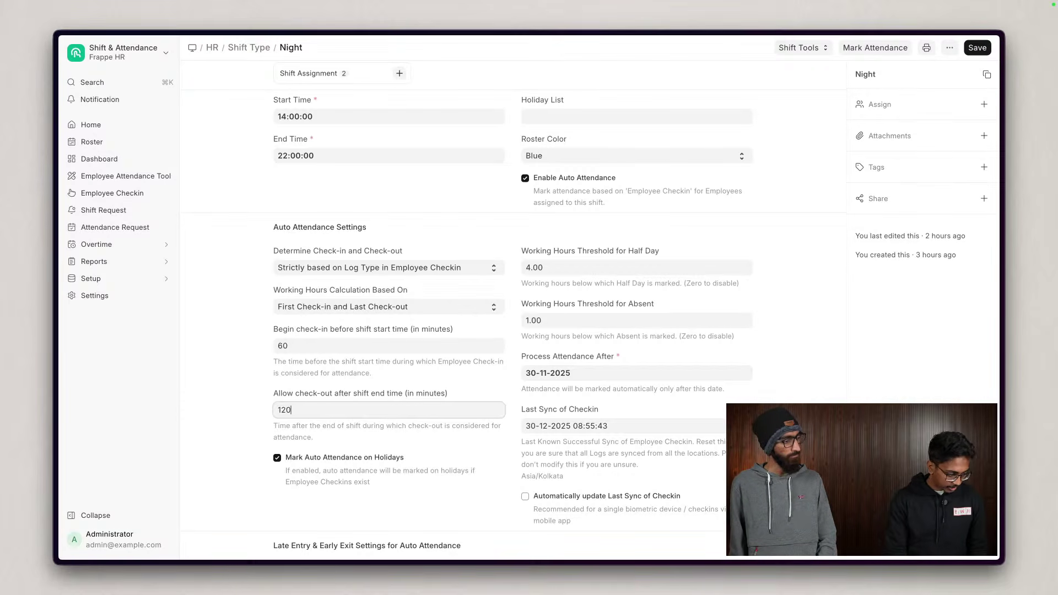
click(213, 362)
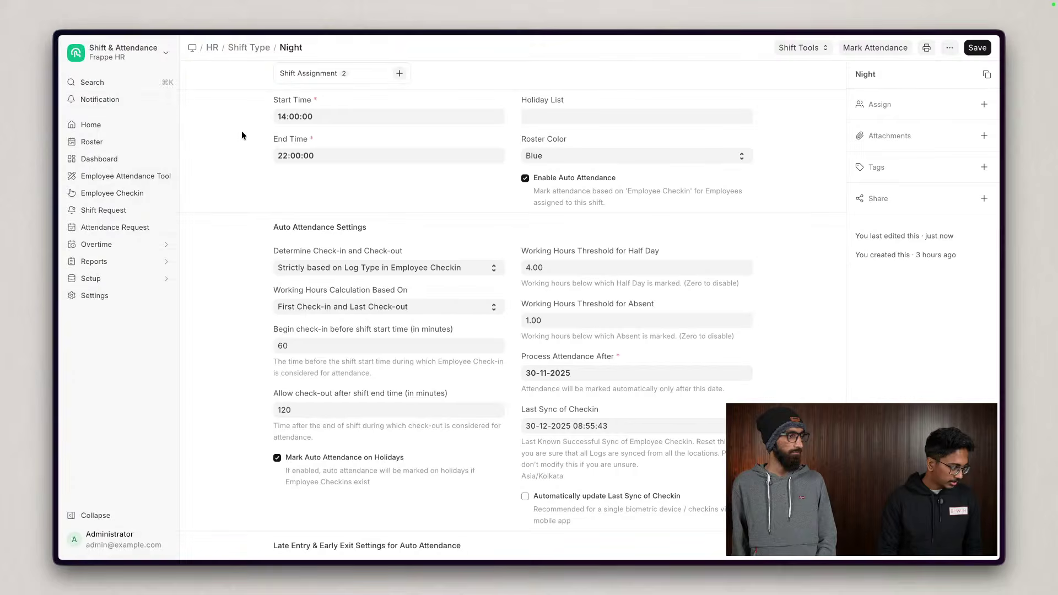
- Search for the Employee Checkin list and start a new check-in record
click(119, 85)
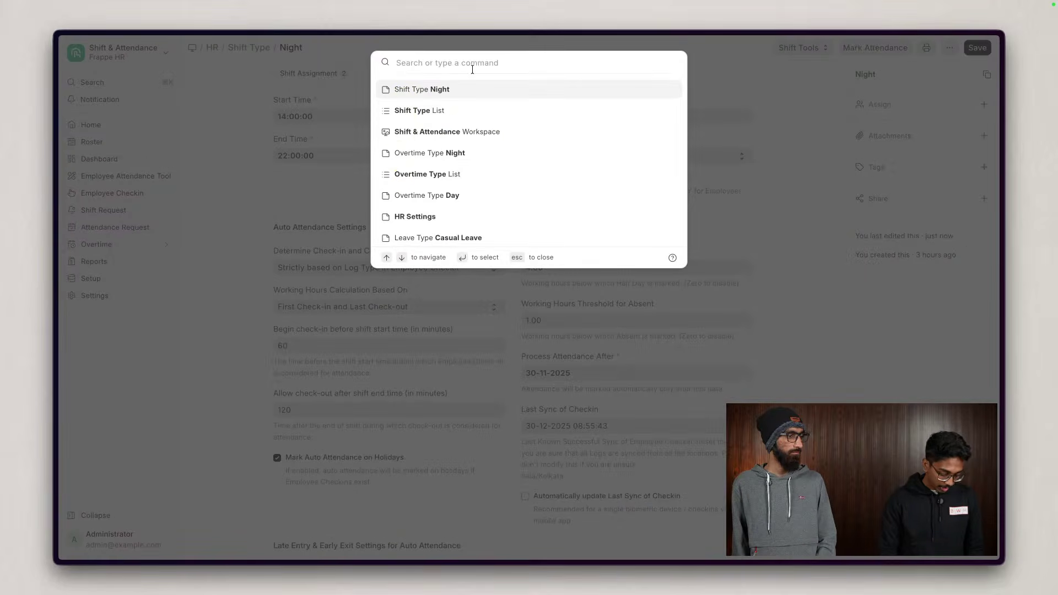
text(employee c)
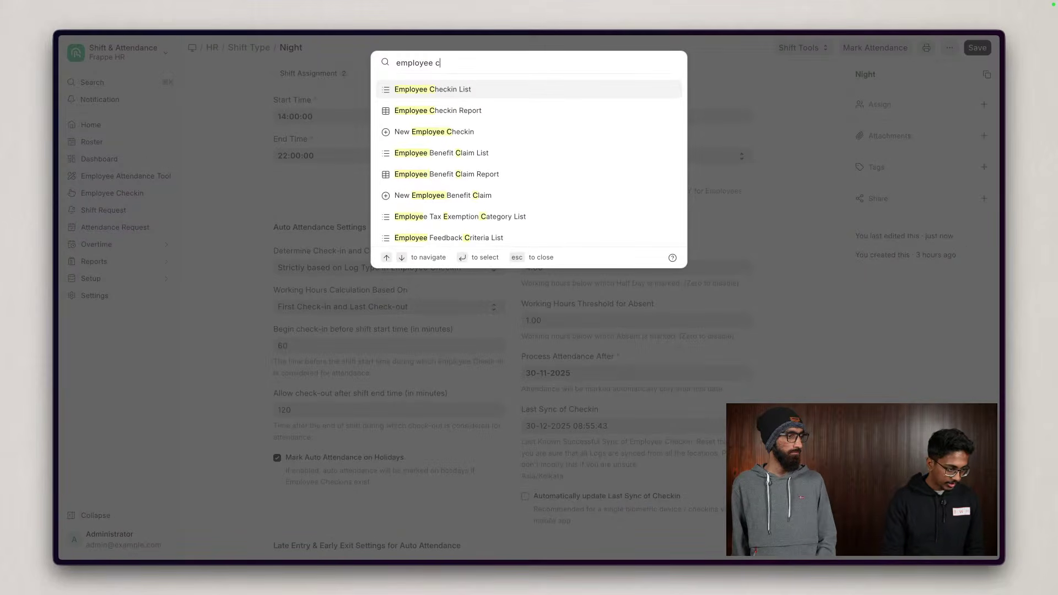
click(473, 89)
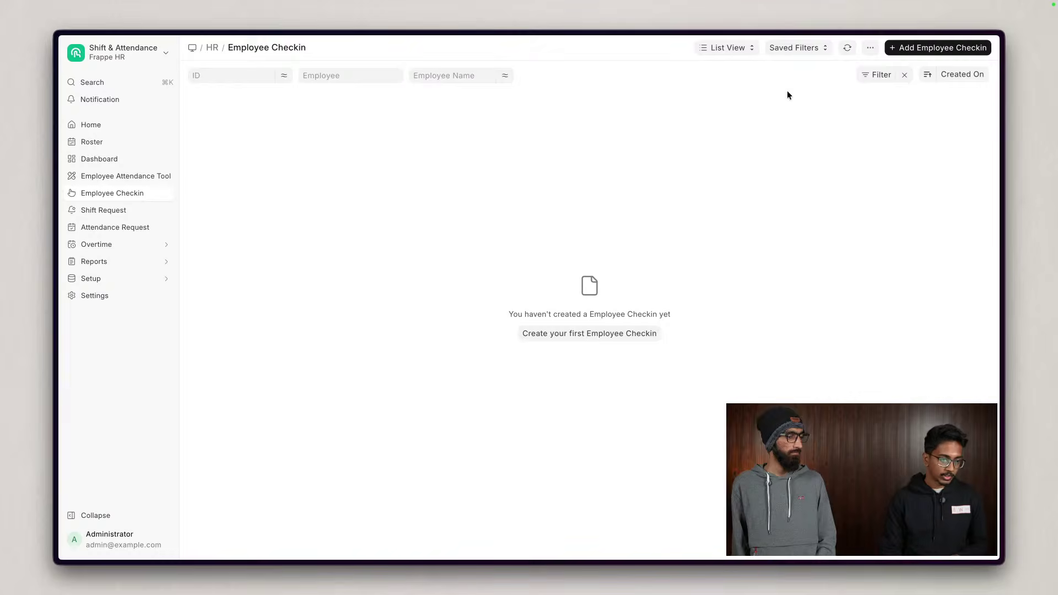
click(943, 47)
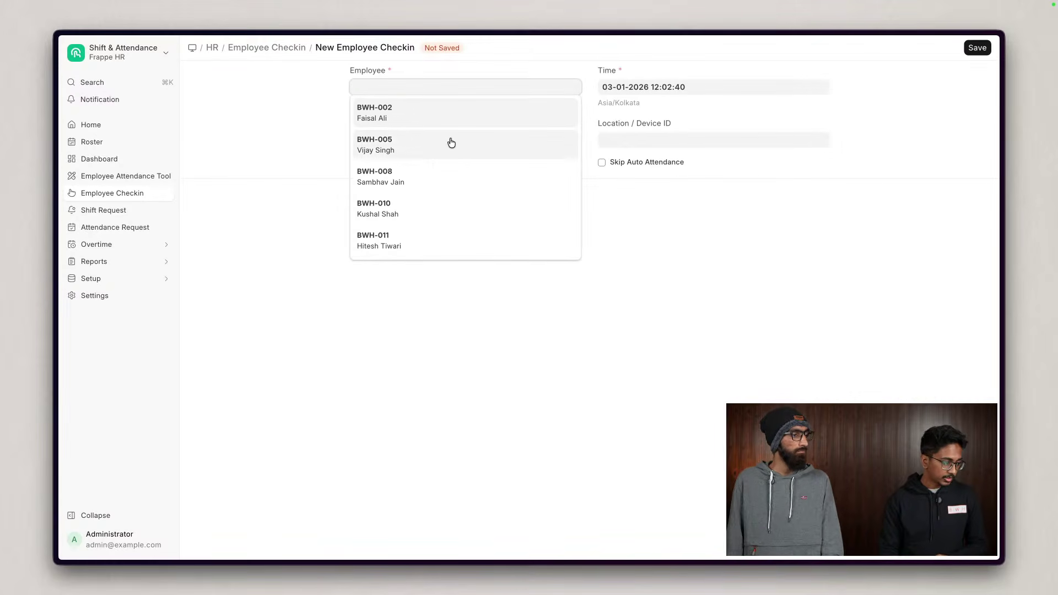
- Choose the second suggested employee for the check-in and set its date to 30-12-2025
click(428, 144)
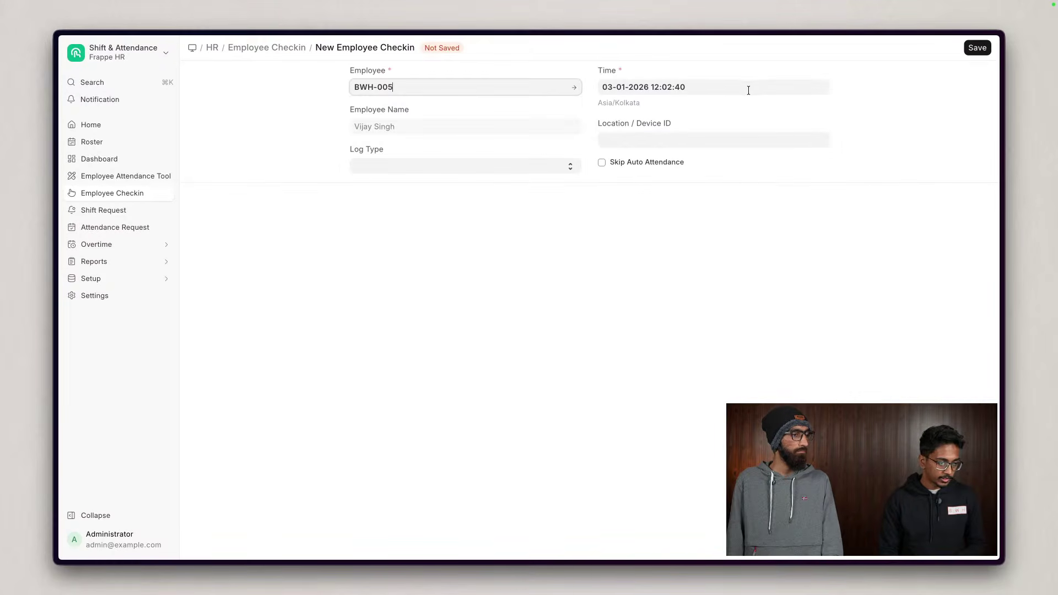
click(725, 89)
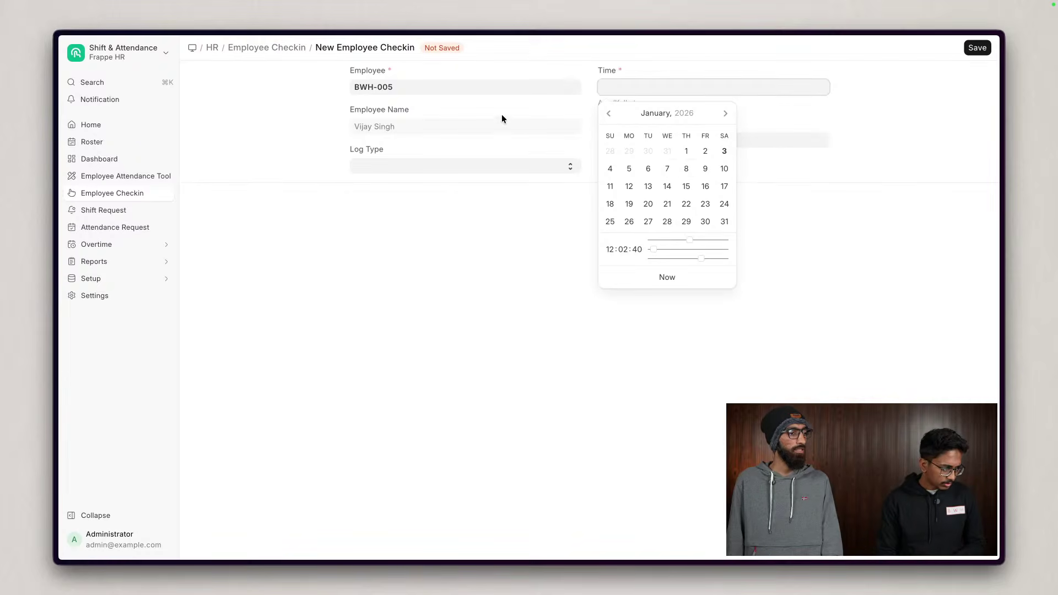
click(650, 152)
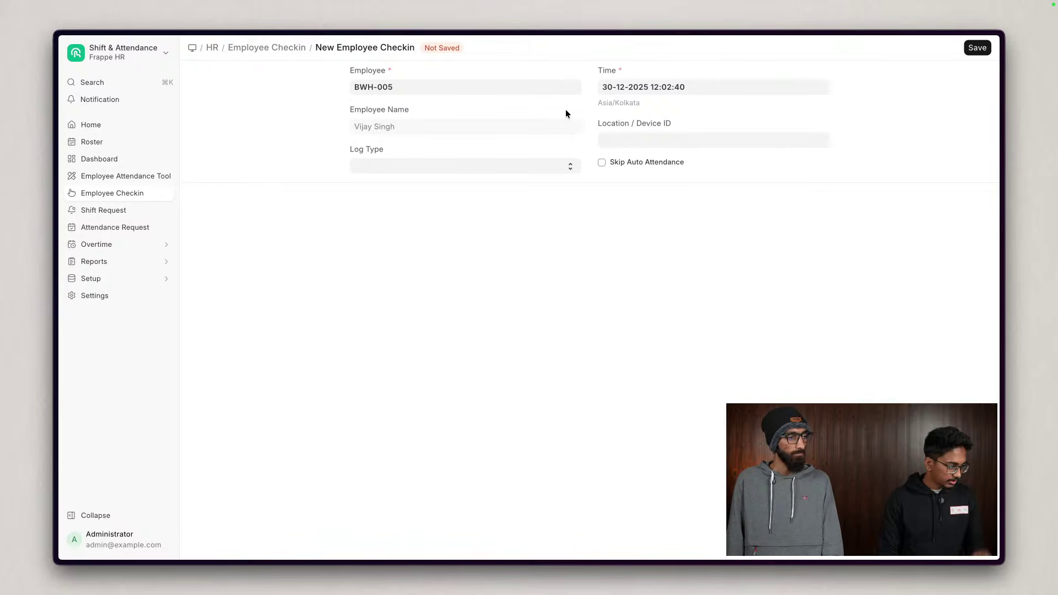
- Replace the check-in's employee with a different one, found by employee ID, and set the log type to IN
click(507, 92)
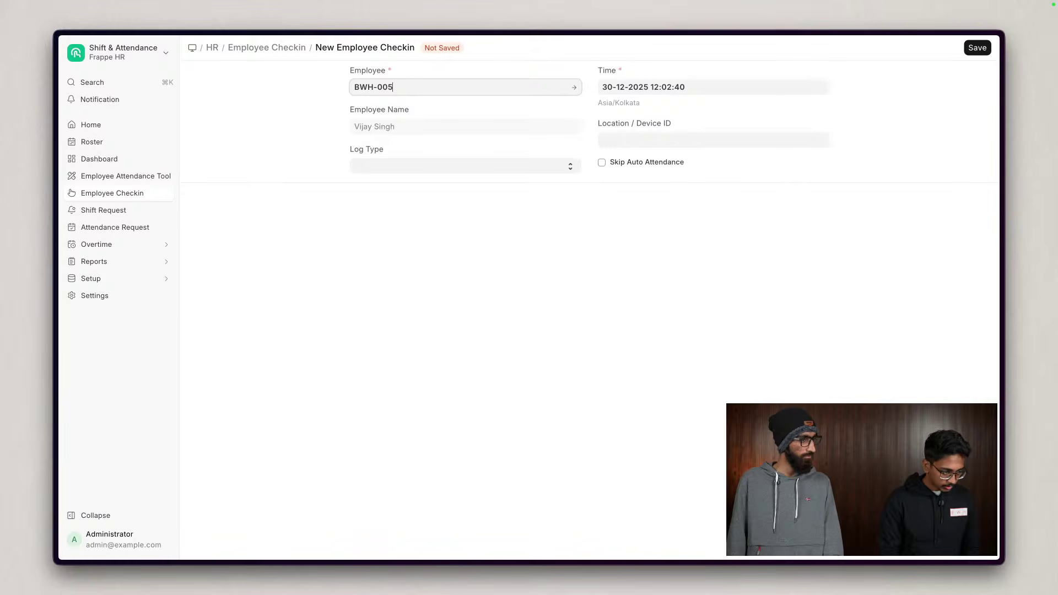
key(BackSpace)
key(BackSpace)
key(BackSpace)
key(BackSpace)
key(BackSpace)
key(BackSpace)
key(BackSpace)
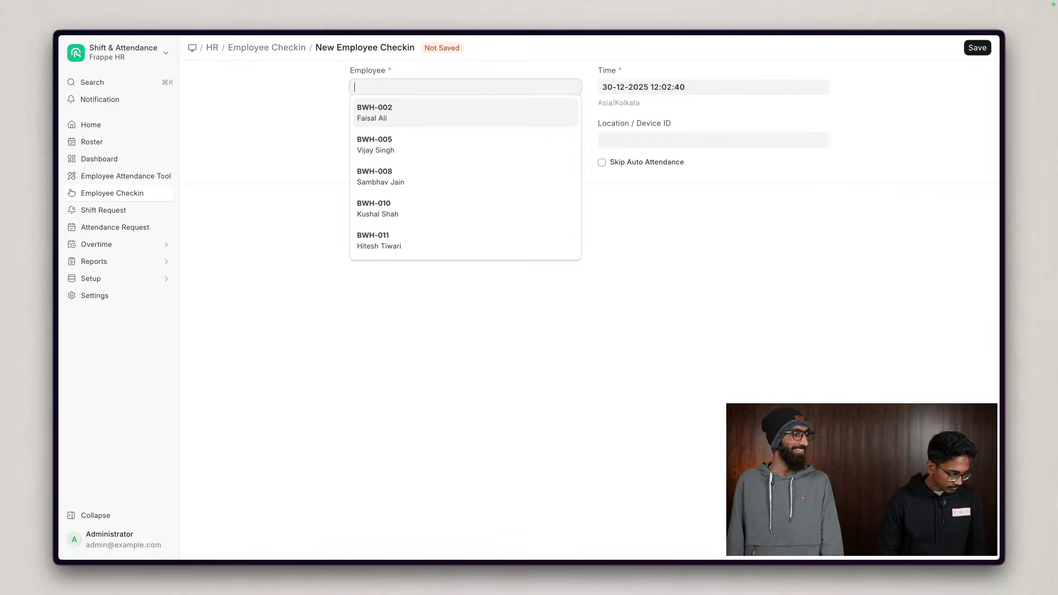
text(02)
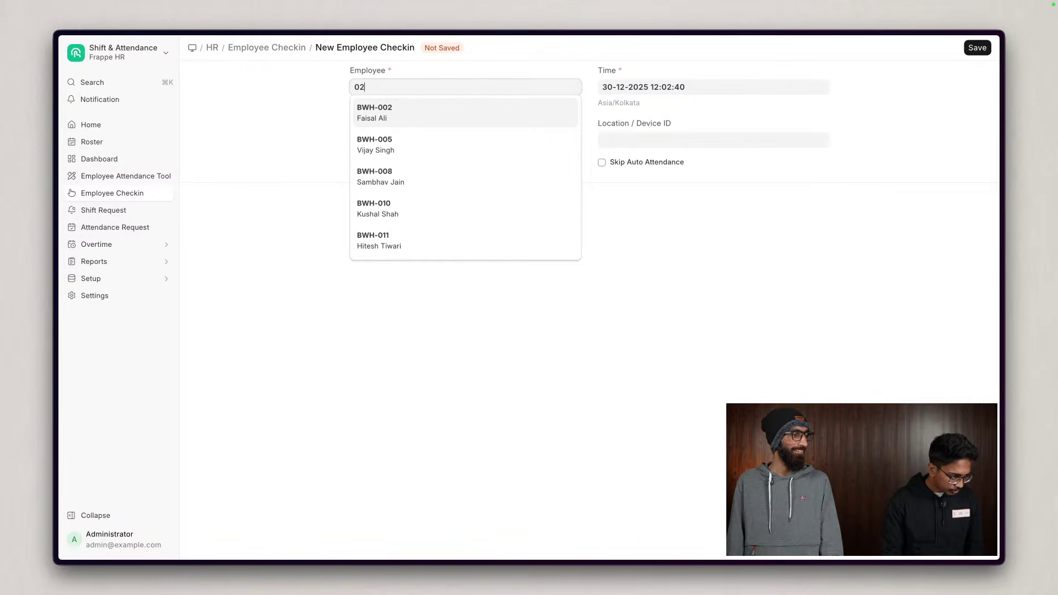
text(1)
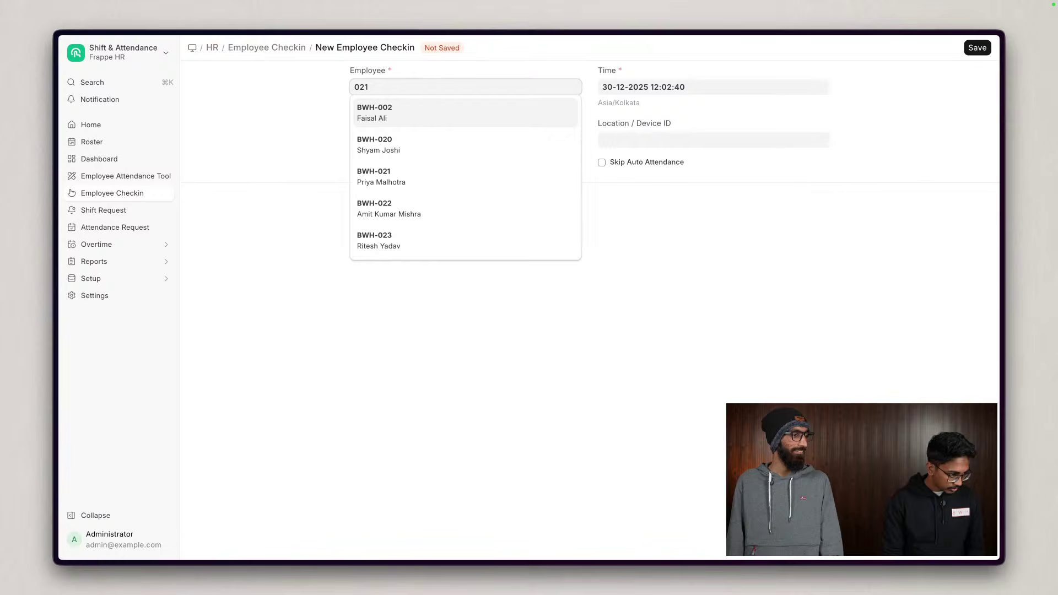
key(Return)
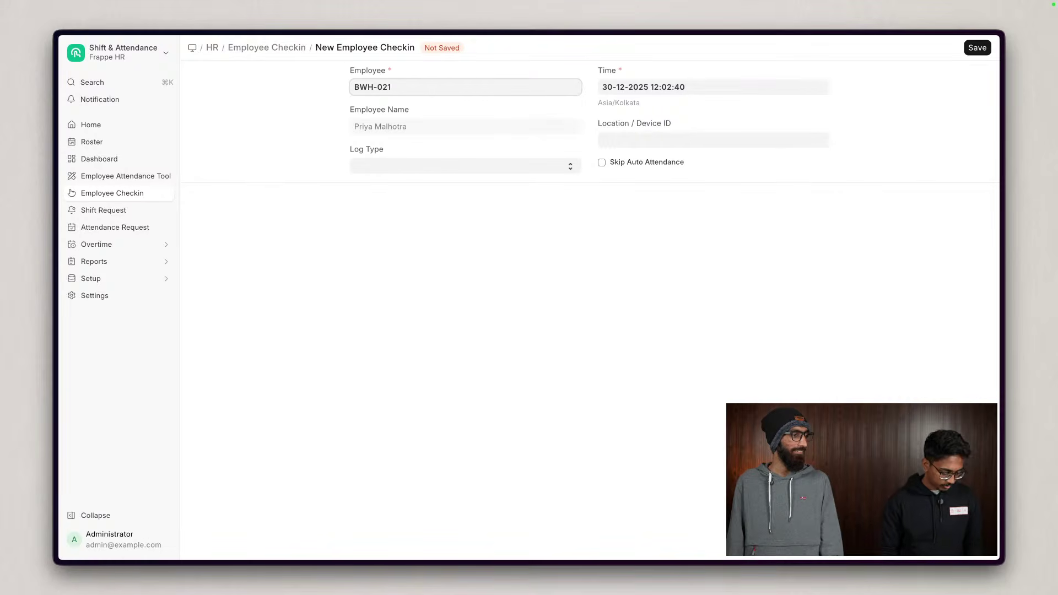
click(447, 167)
click(364, 182)
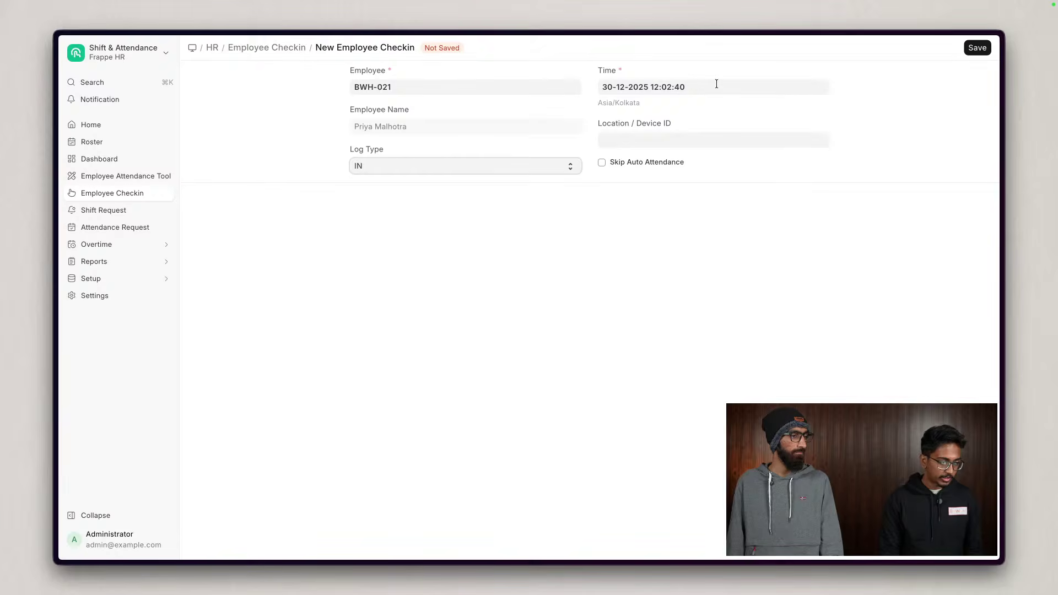
- Open the selected employee's record from the check-in and view the details of the linked shift assignment
click(413, 87)
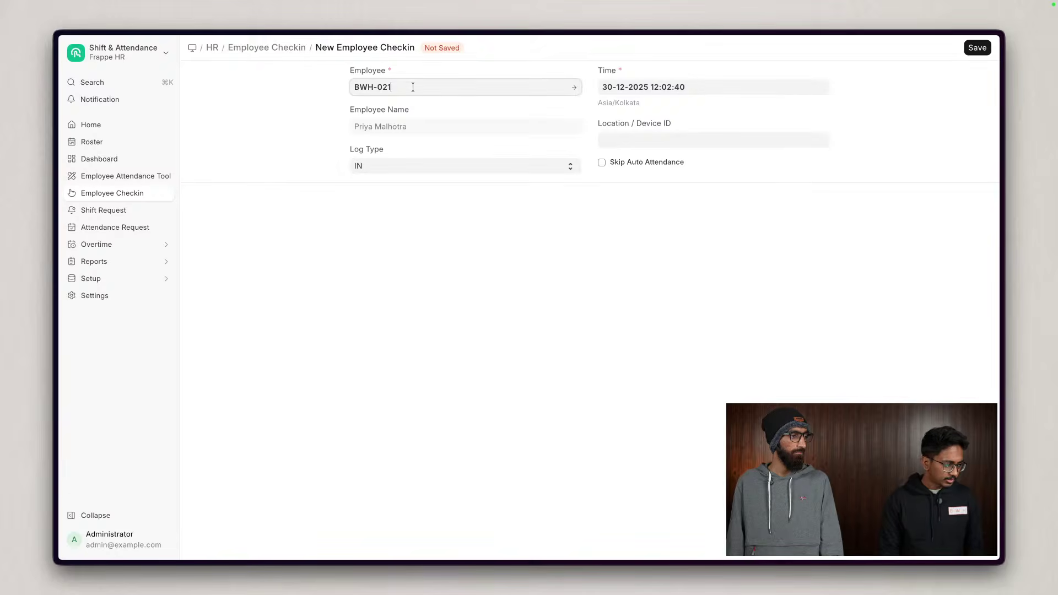
click(573, 87)
click(716, 72)
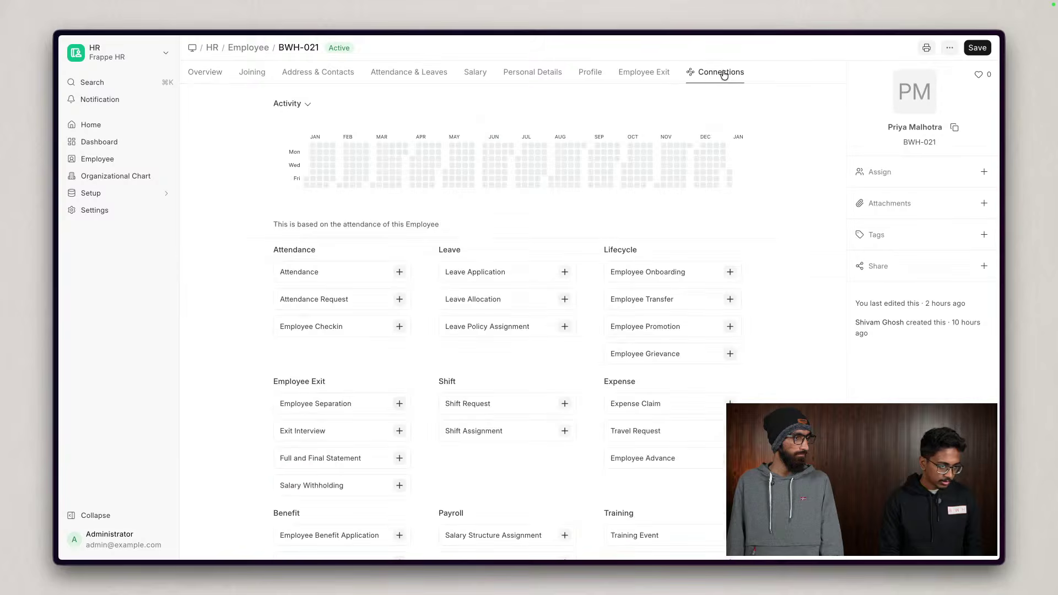
click(474, 431)
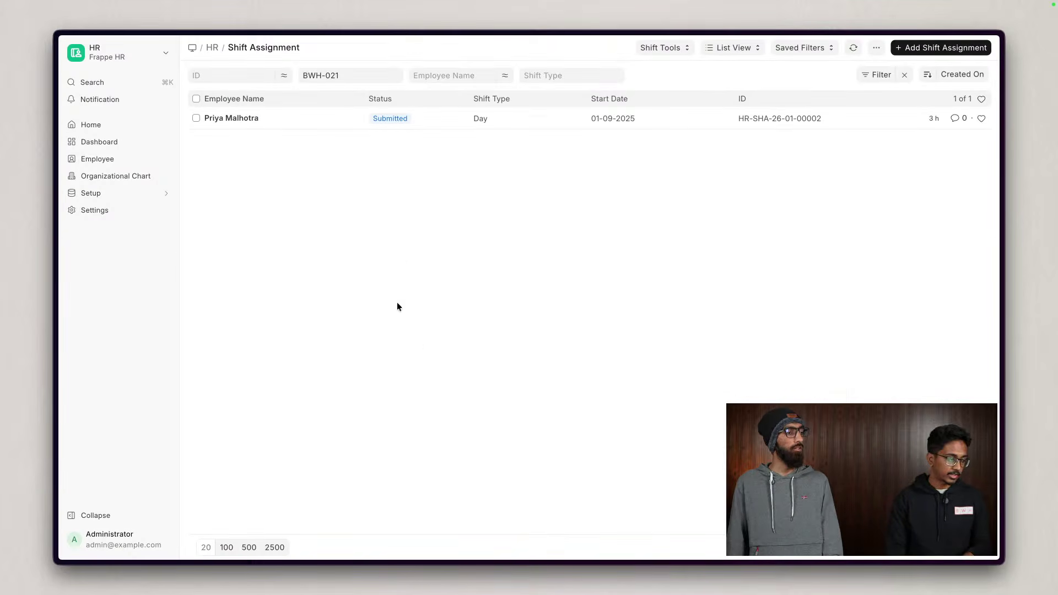
click(232, 119)
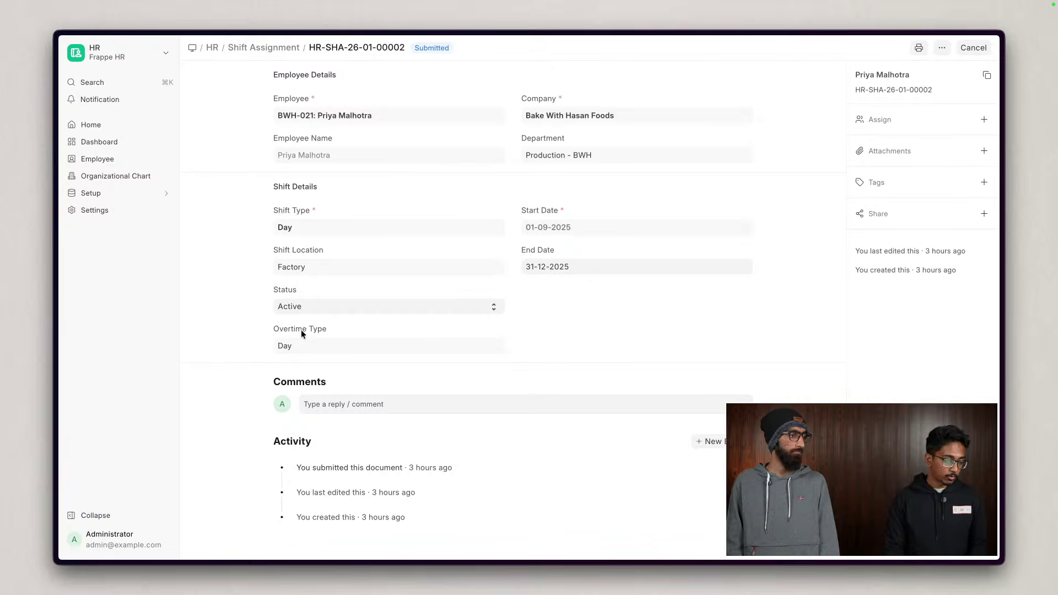
- Clear the employee filter from the Shift Assignment list and reopen the same employee's Day shift assignment
click(270, 47)
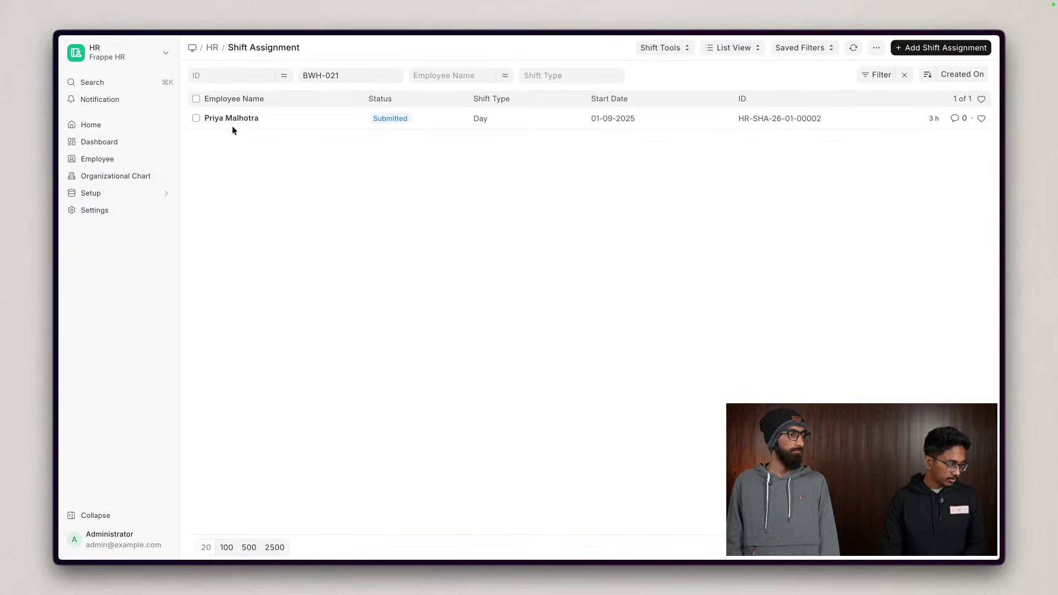
click(903, 72)
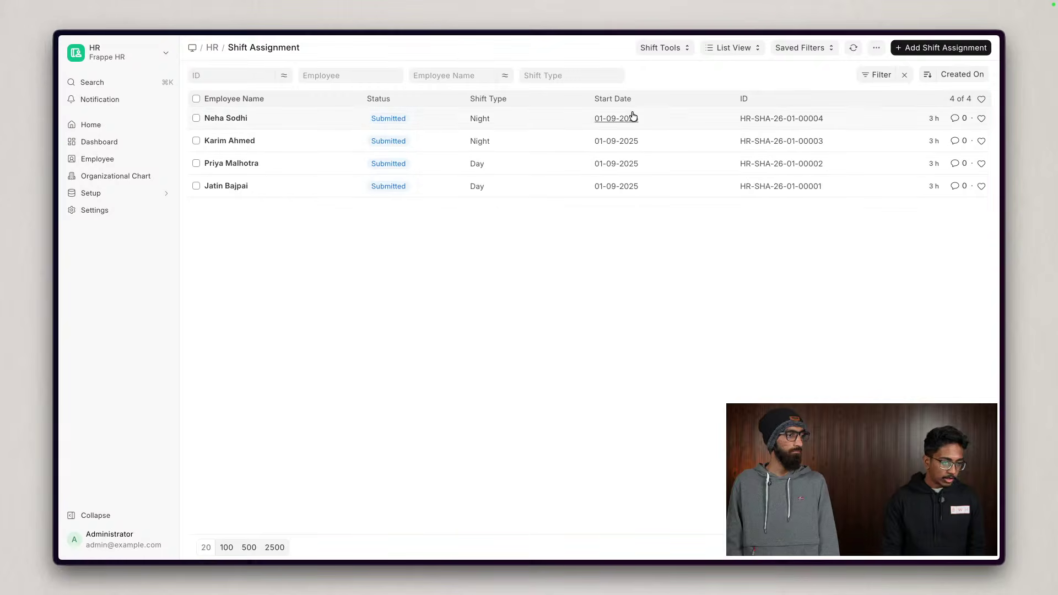
click(133, 85)
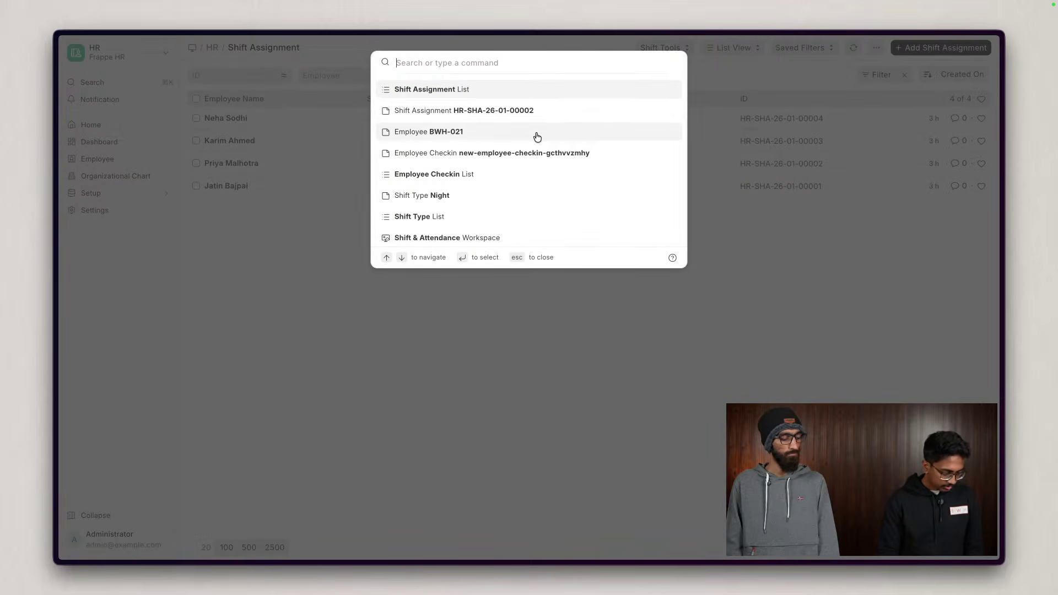
click(300, 221)
click(240, 165)
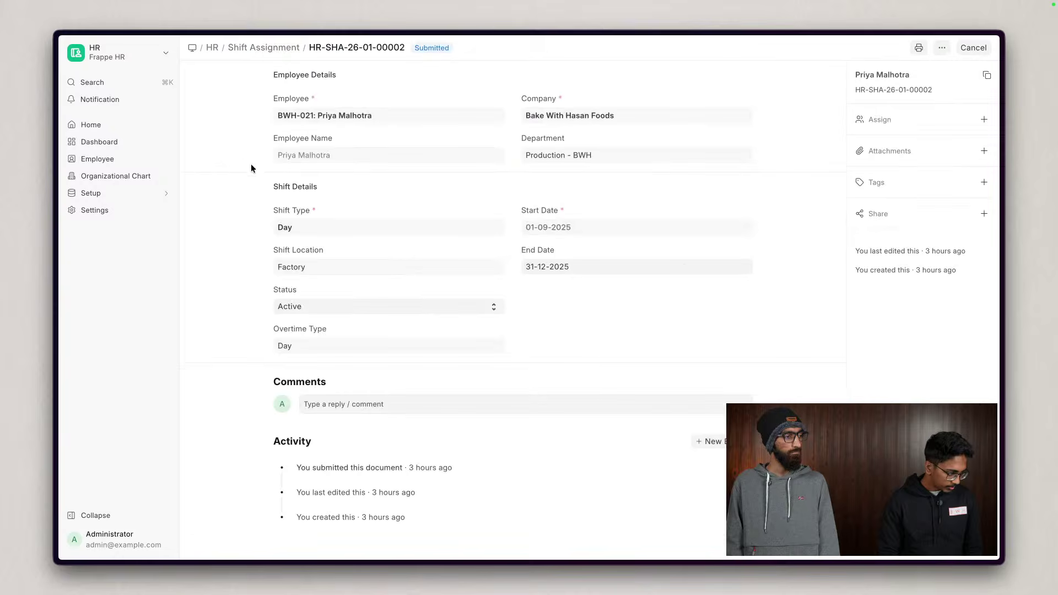
- View the Day overtime type linked to the shift assignment and the Night overtime type
click(286, 348)
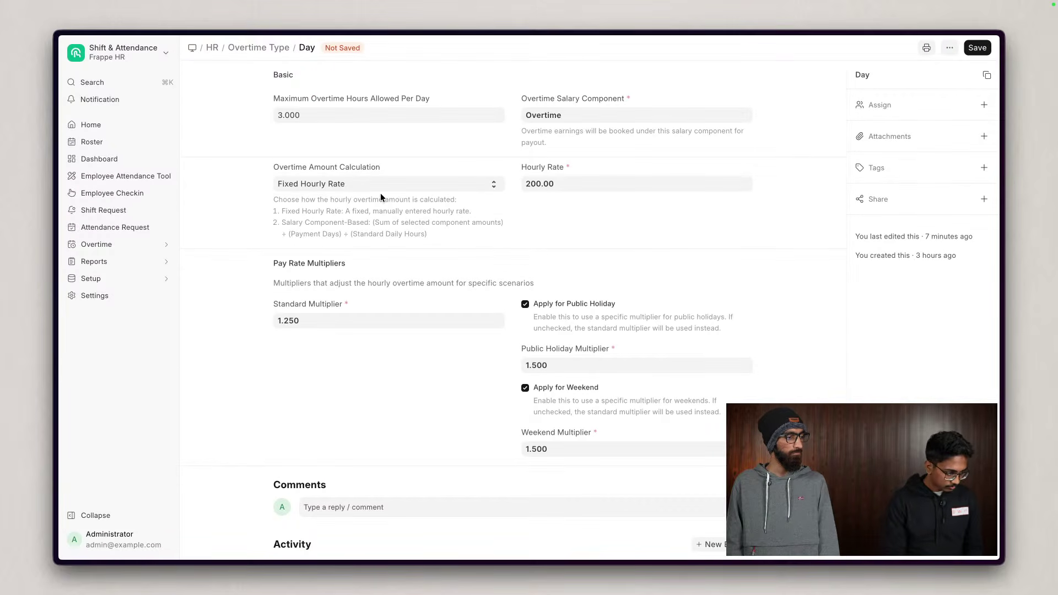
click(264, 50)
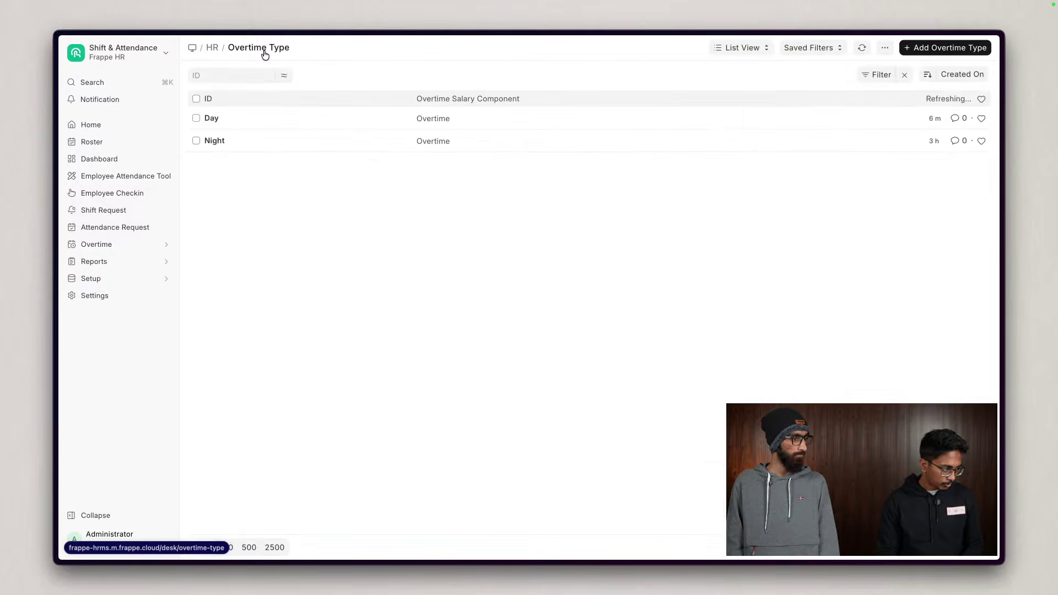
click(216, 141)
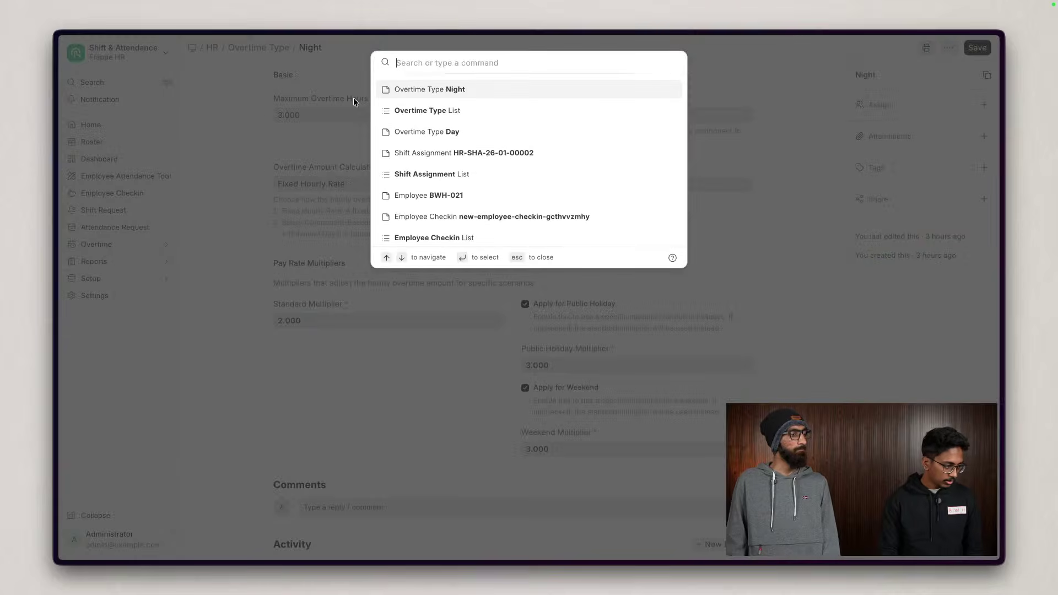
- Search for and open the Employee list
click(112, 87)
text(employ)
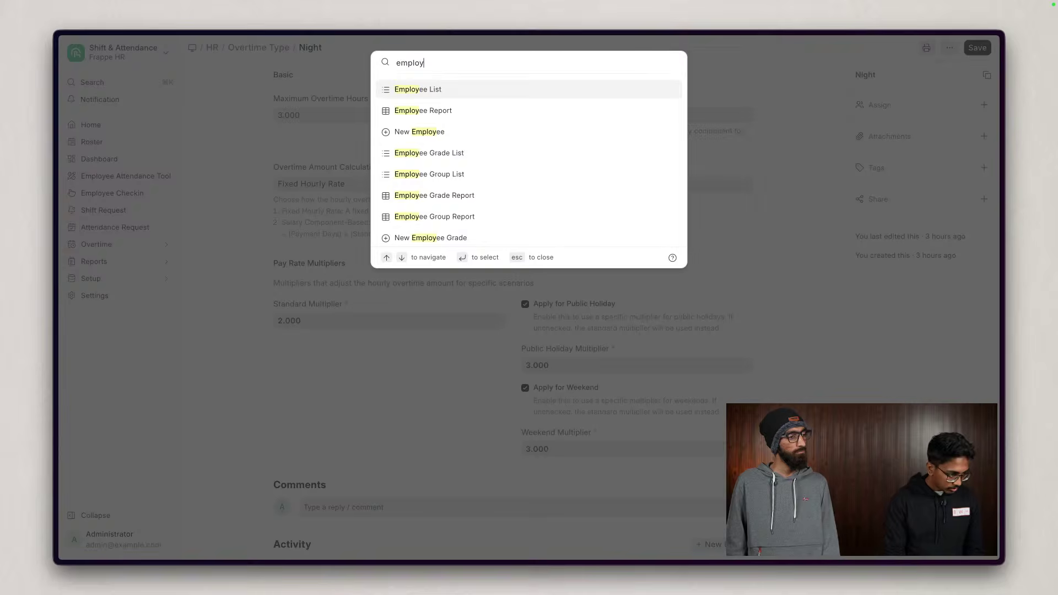
key(Return)
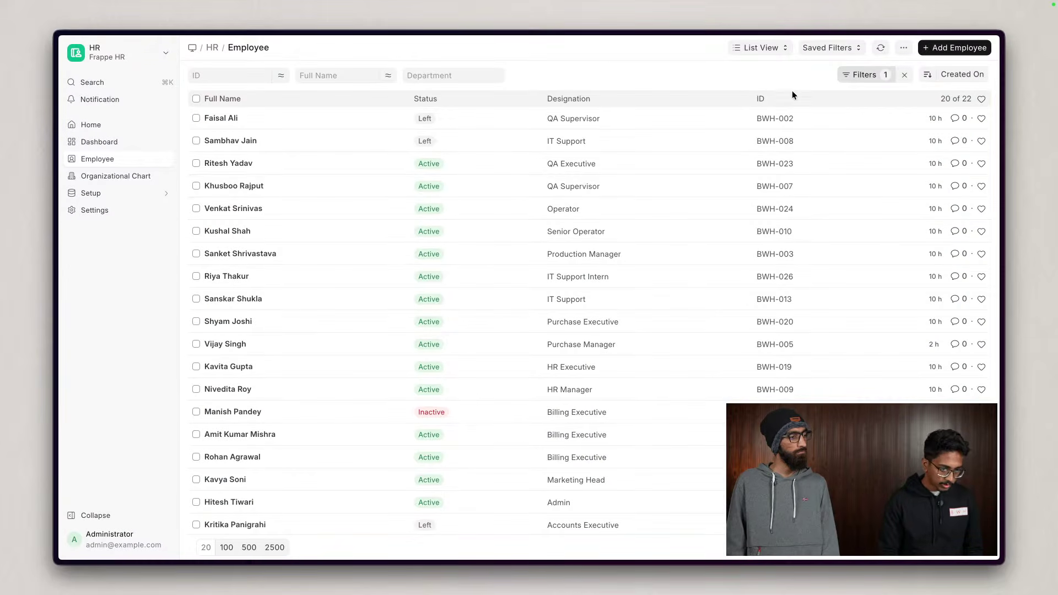
- List all employees unfiltered and sorted by ID, and open the record of the third Helper from the top
click(962, 75)
click(907, 139)
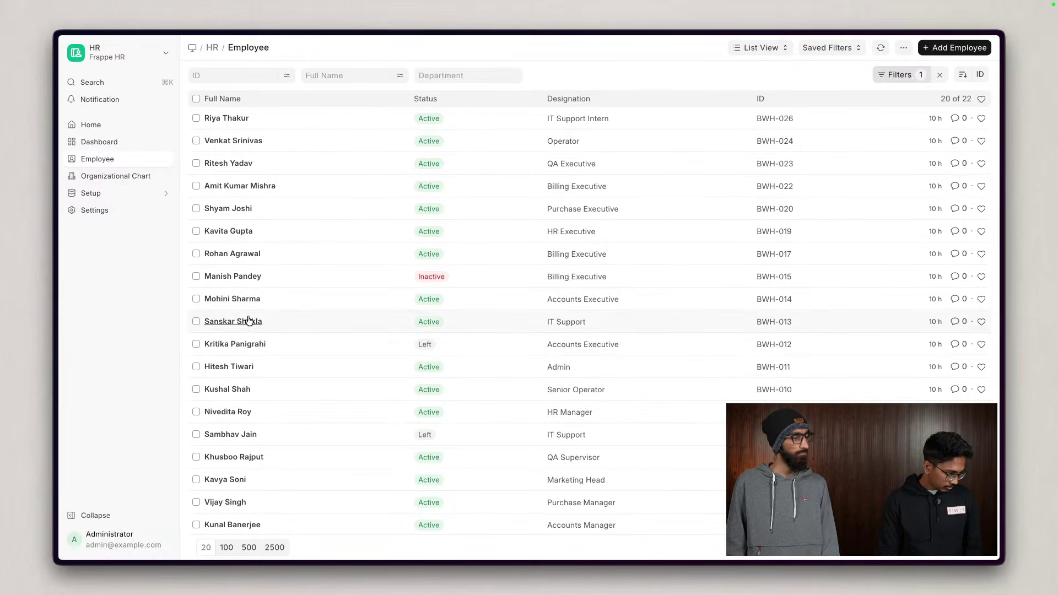
click(940, 75)
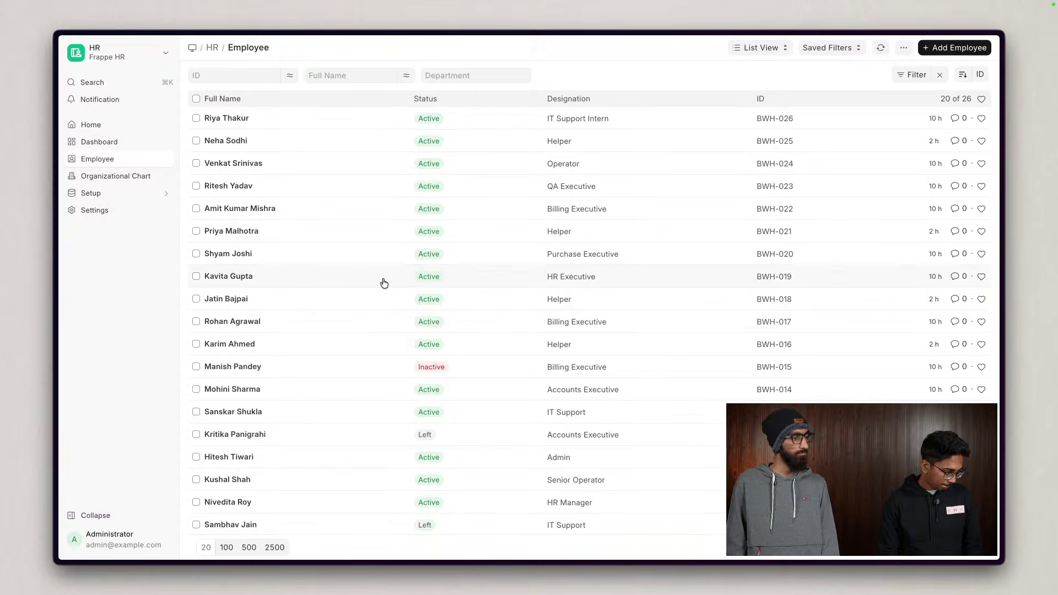
click(241, 298)
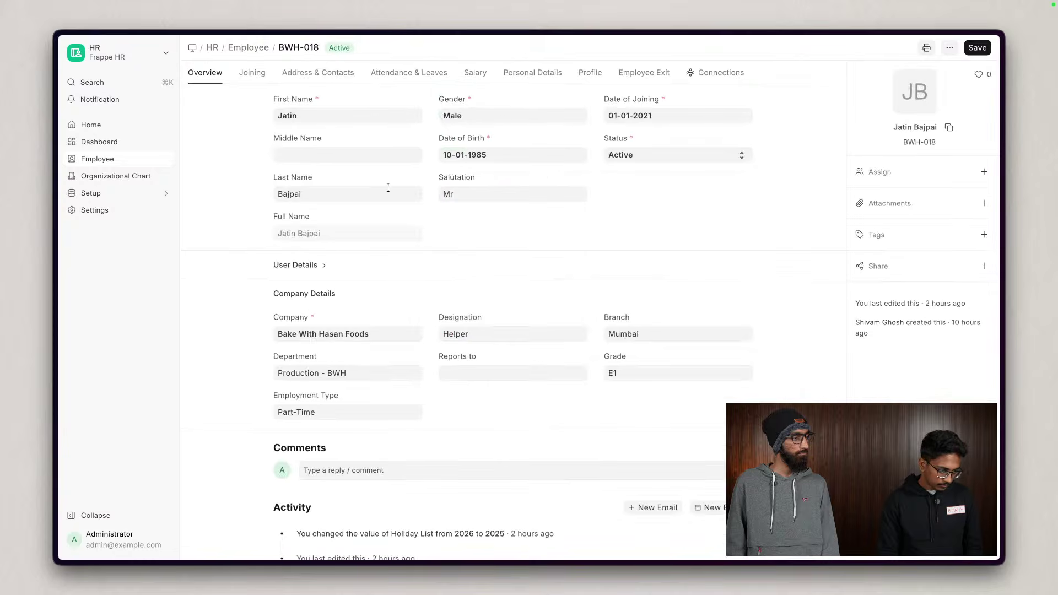
- Search for and open the Shift Assignment list
click(106, 85)
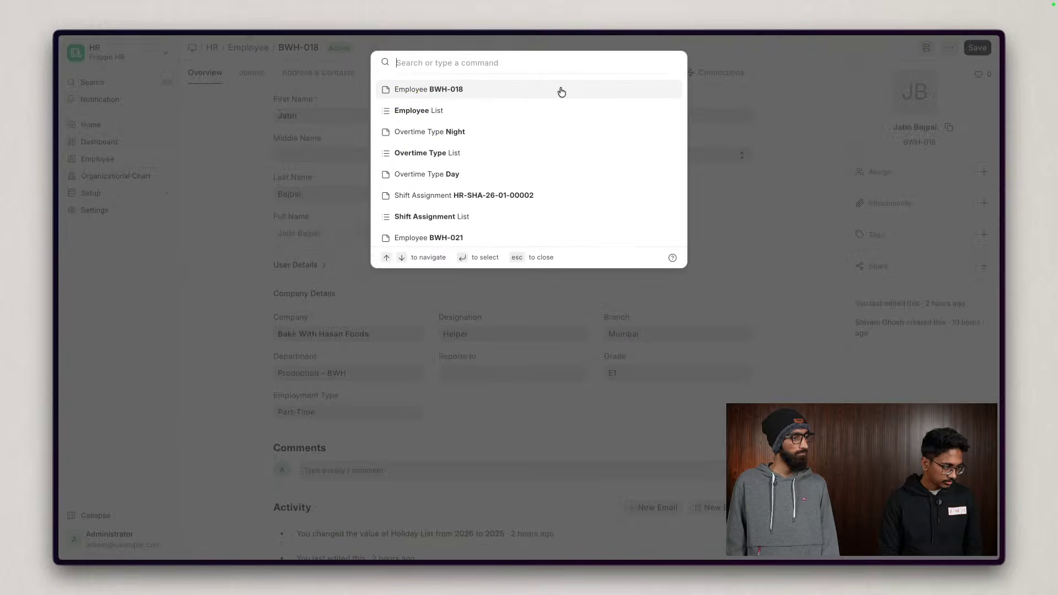
text(s)
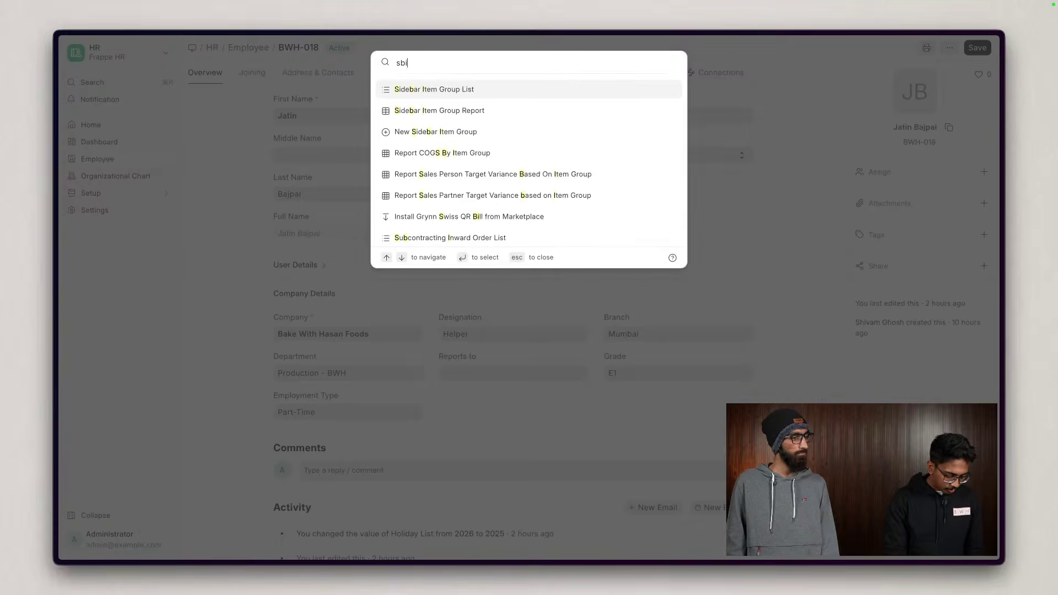
text(hift as)
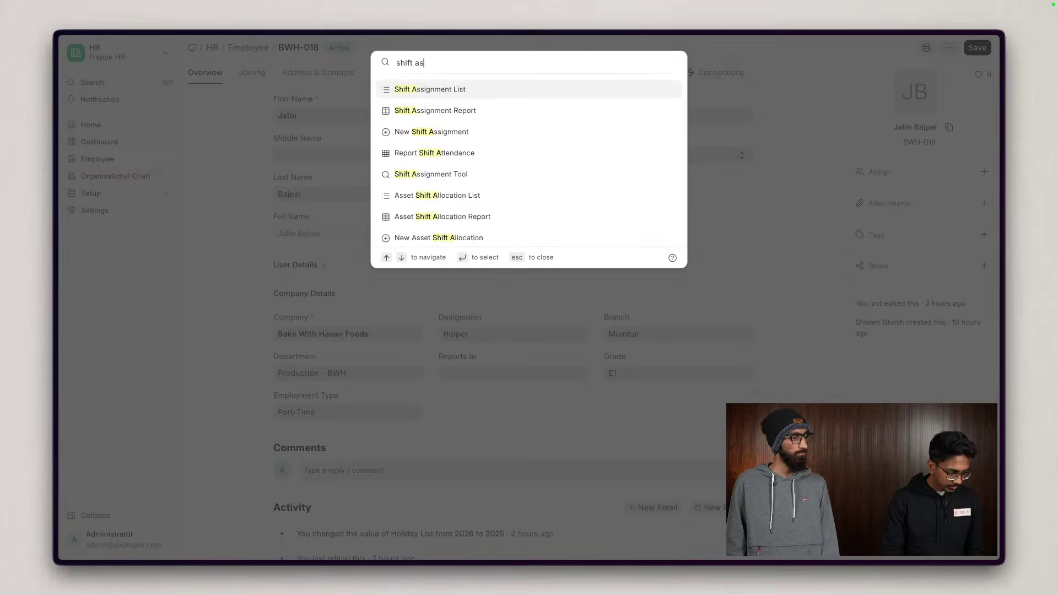
click(538, 97)
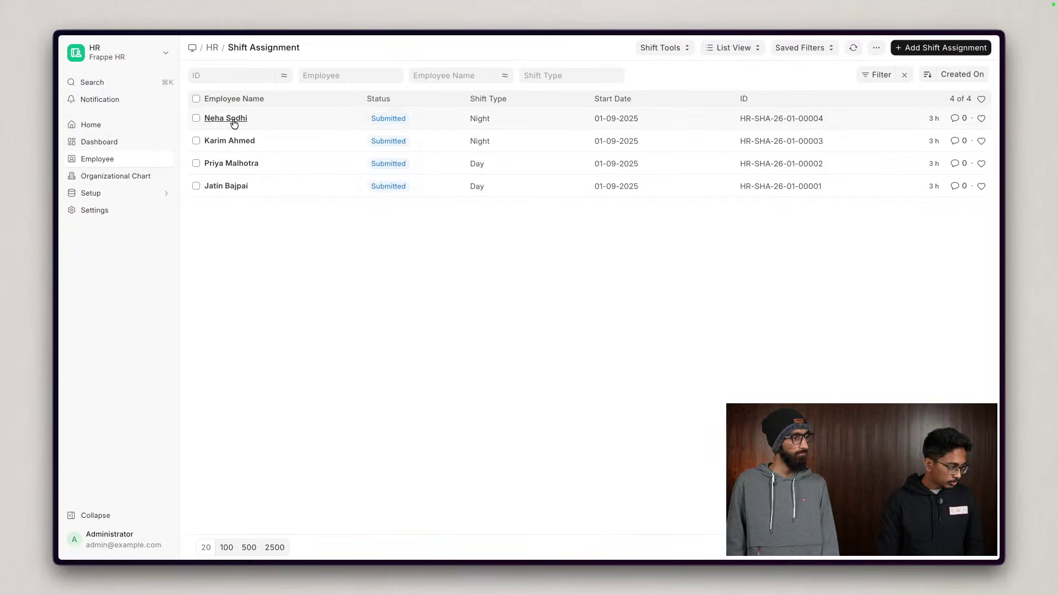
- Search for the Overtime Type list and open the Night overtime type to view its settings
click(113, 83)
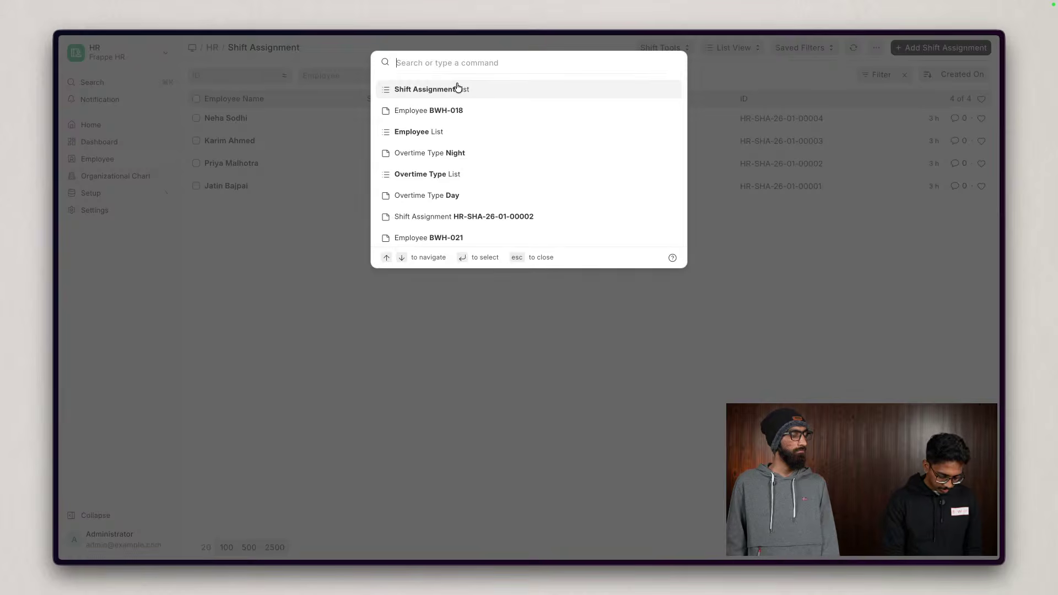
text(overtime)
key(Return)
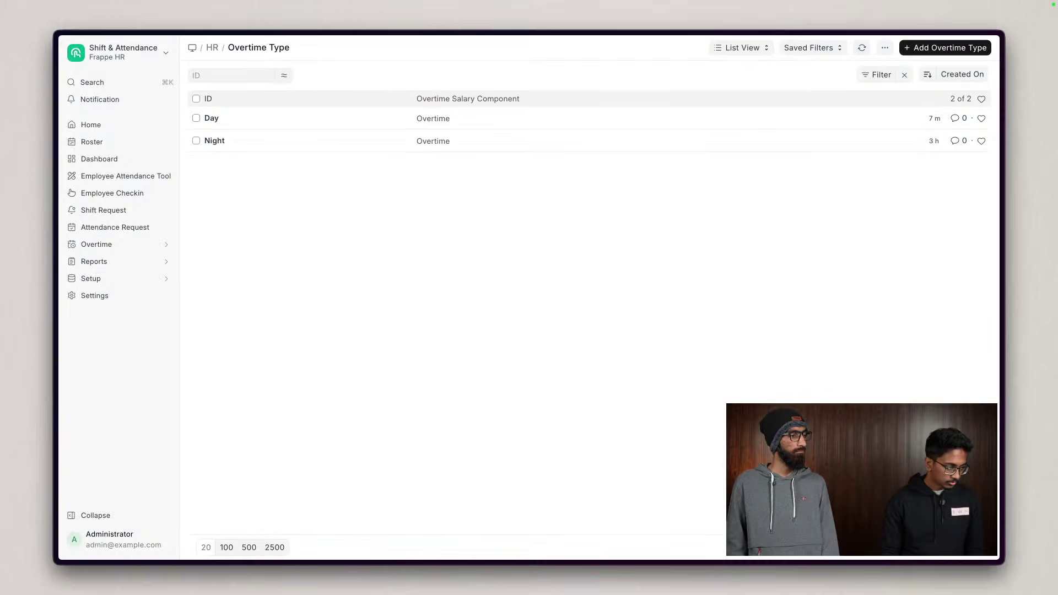
click(213, 142)
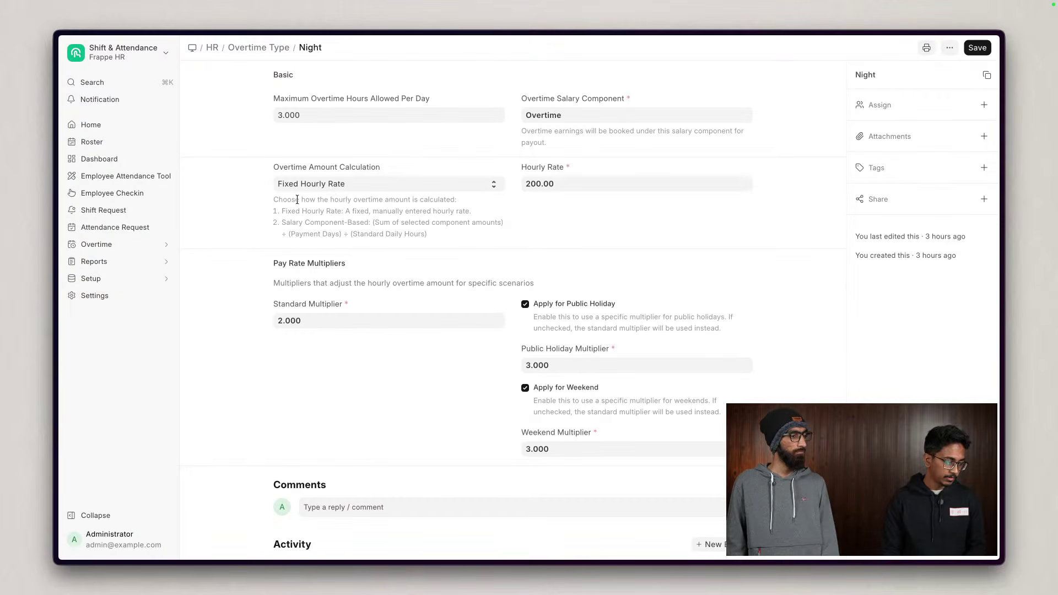
- Search for the Employee Checkin list and start a new employee check-in
click(117, 84)
text(employee c)
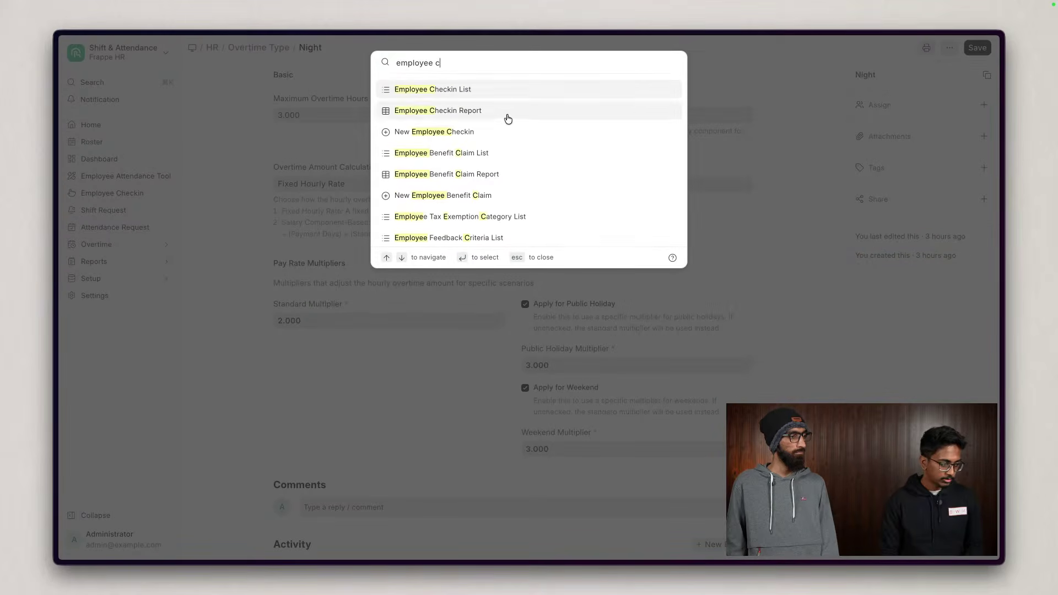
click(503, 90)
click(920, 48)
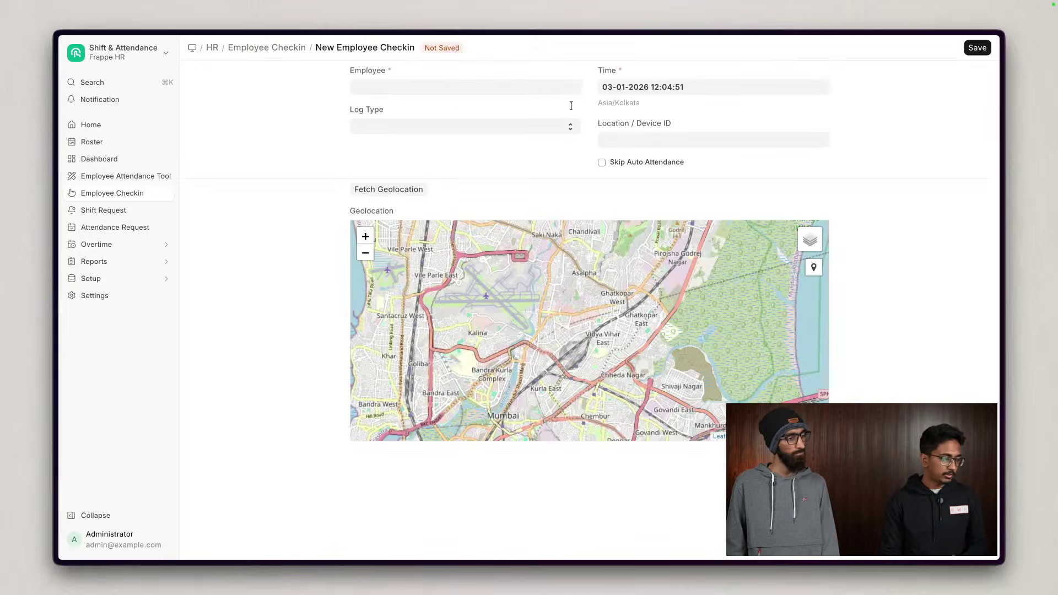
- Select the topmost Night-shift employee from the shift assignments by employee ID and set the check-in's log type to IN
click(420, 82)
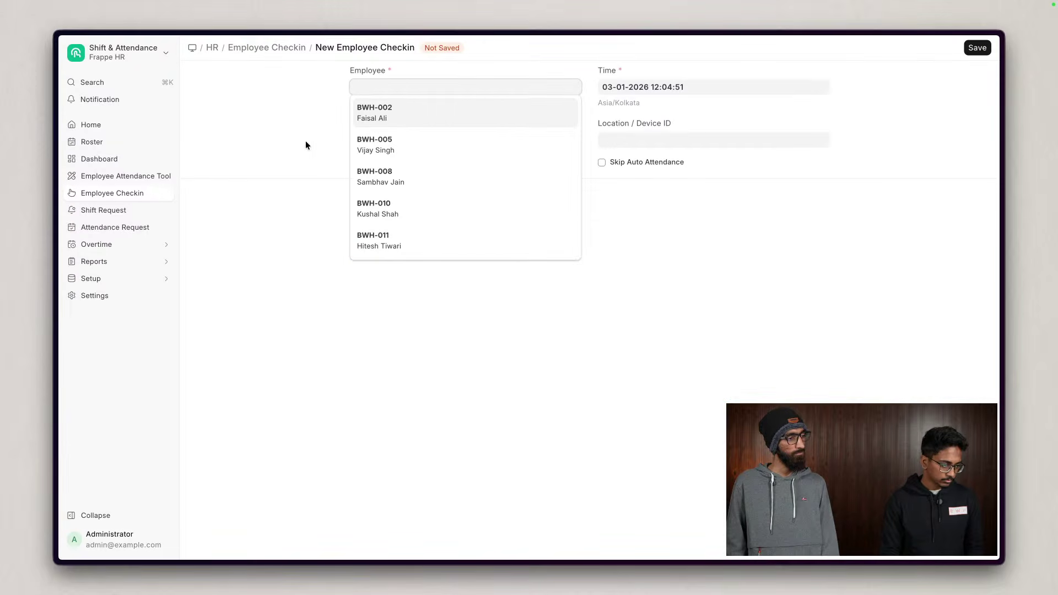
click(366, 143)
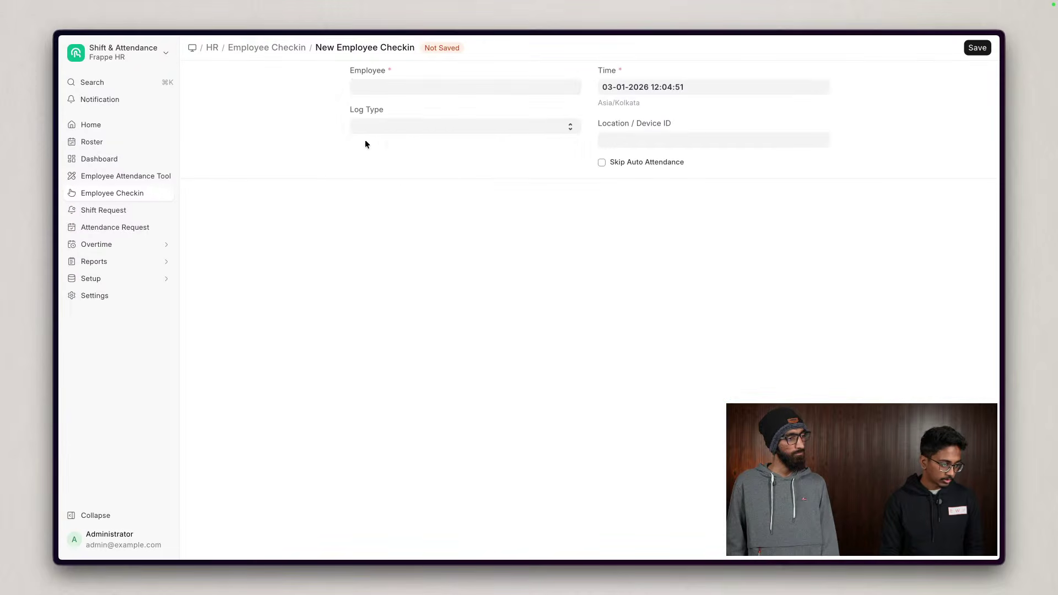
click(426, 86)
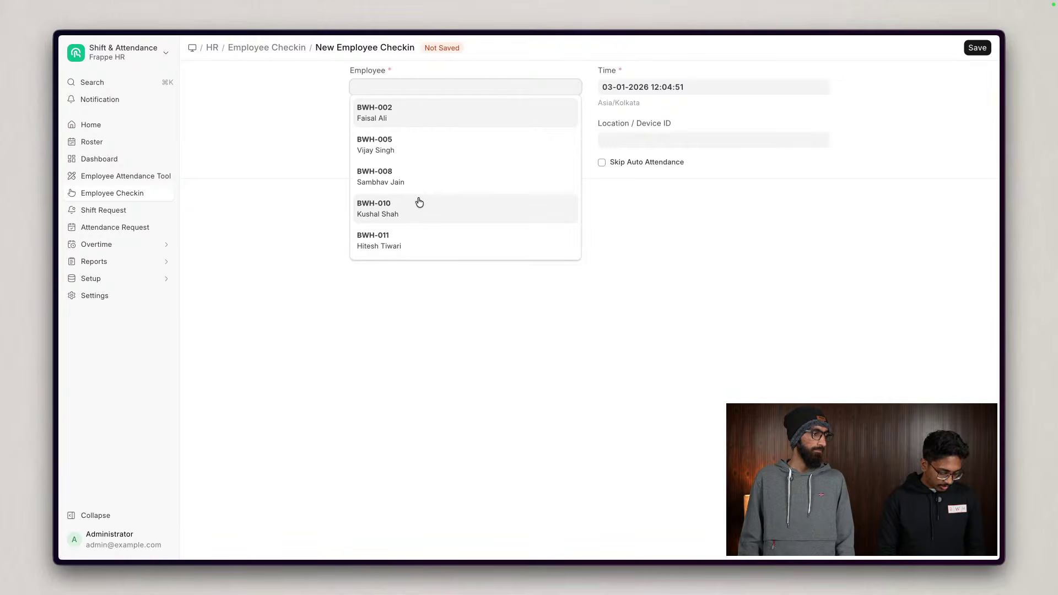
text(025)
key(Return)
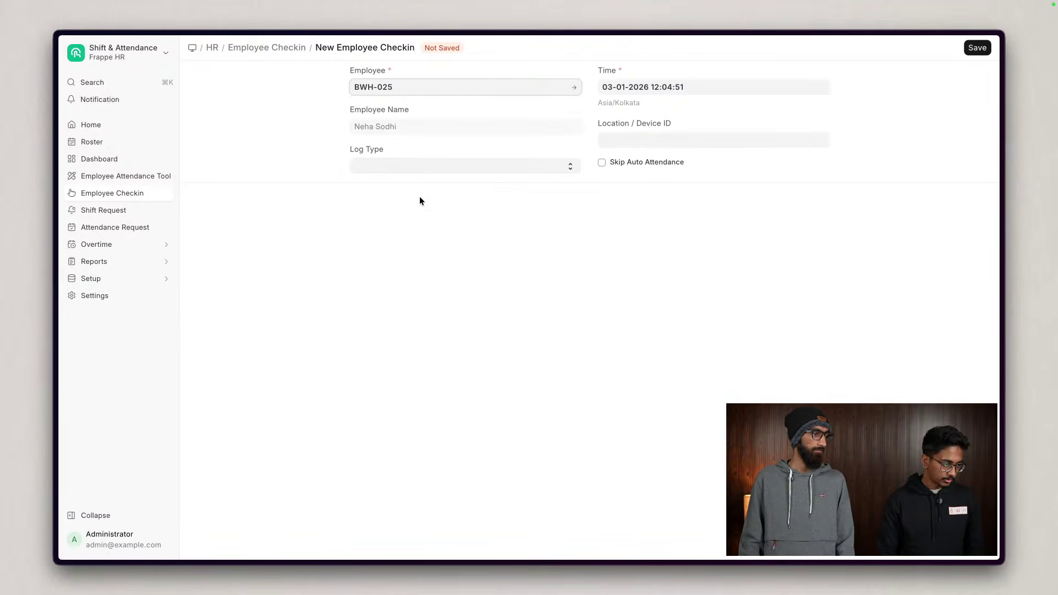
click(421, 170)
click(395, 182)
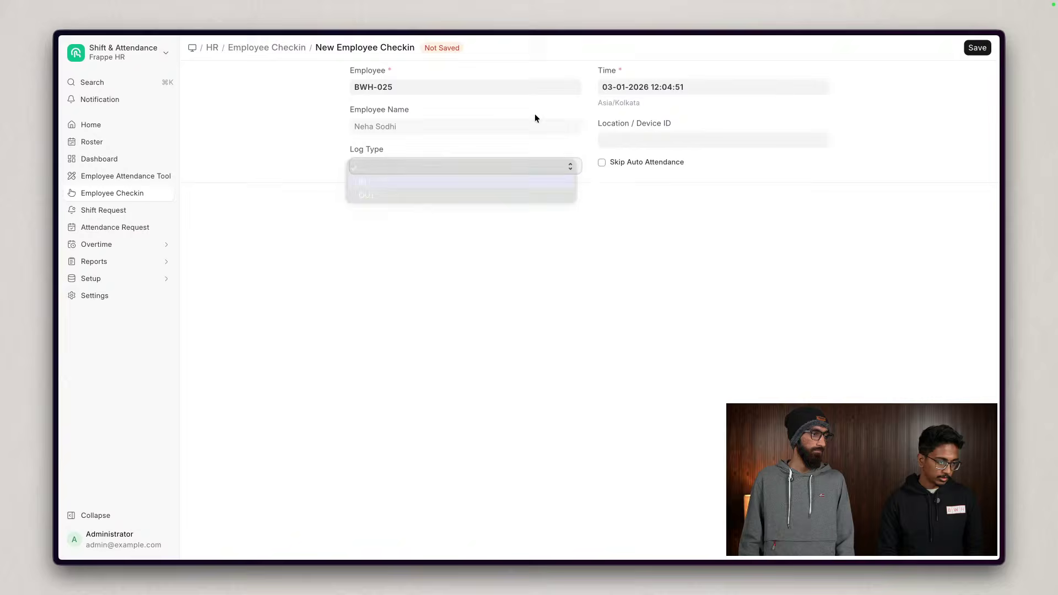
click(709, 88)
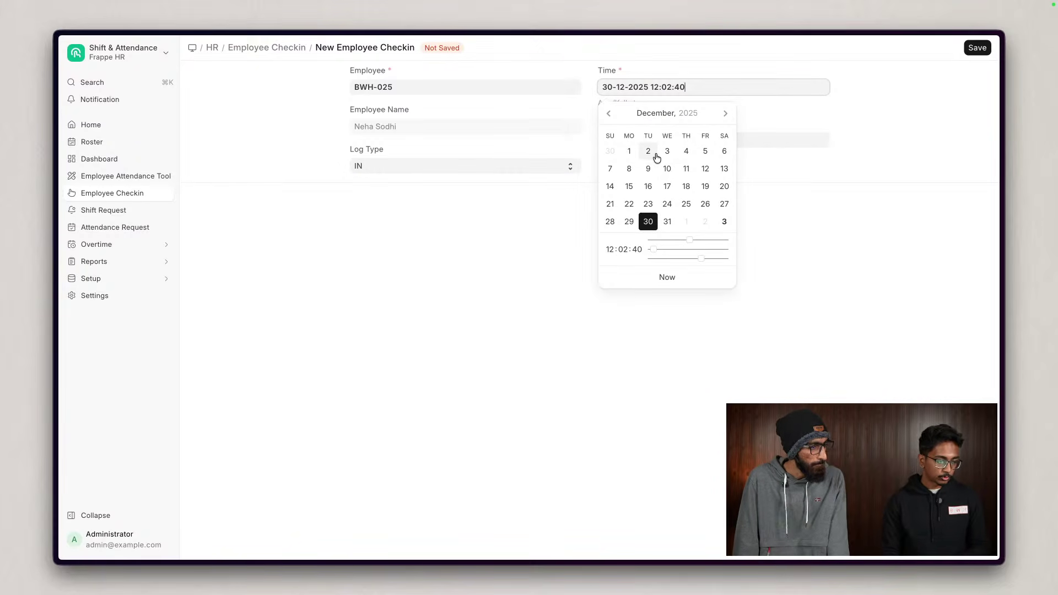
click(632, 190)
click(701, 83)
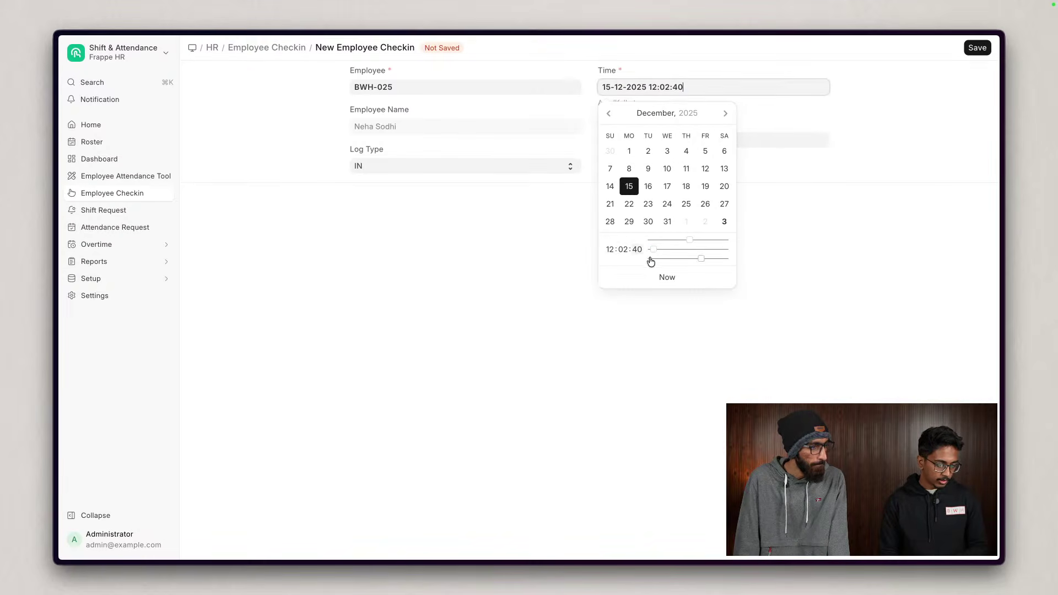
drag(653, 249, 698, 241)
click(921, 146)
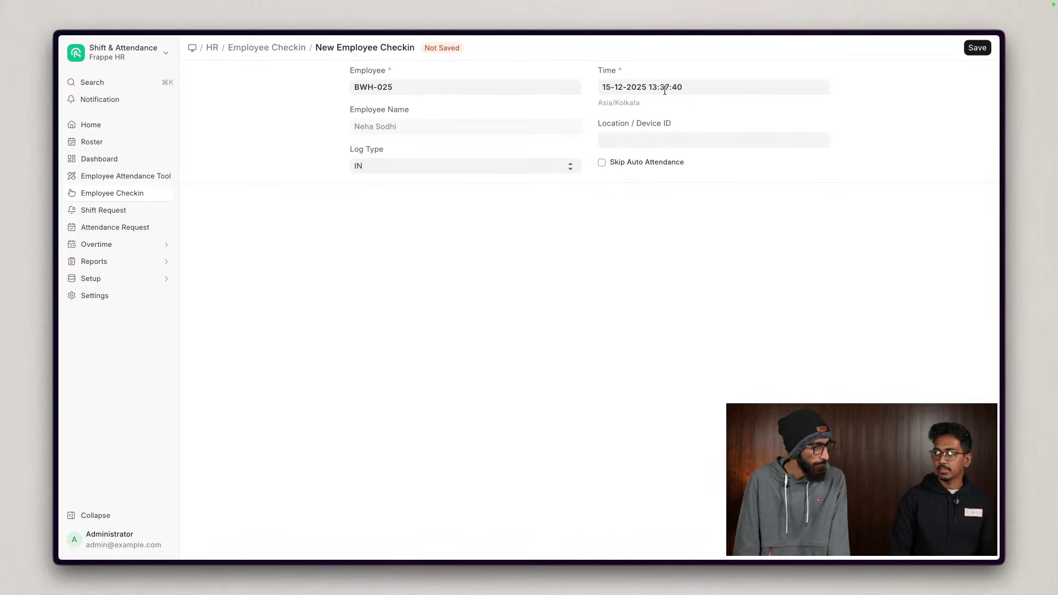
click(977, 49)
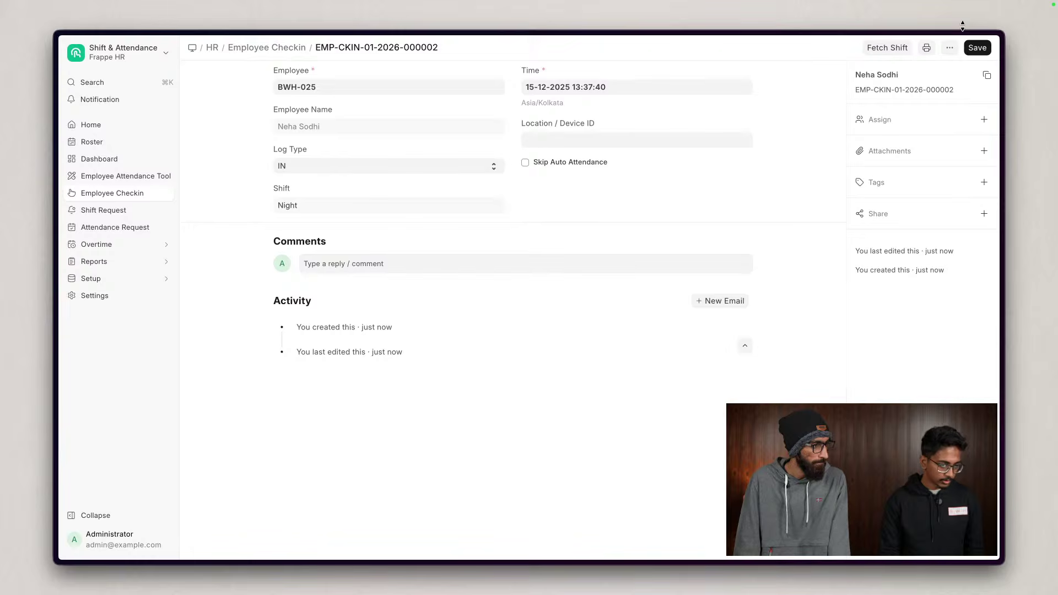
click(950, 48)
click(868, 130)
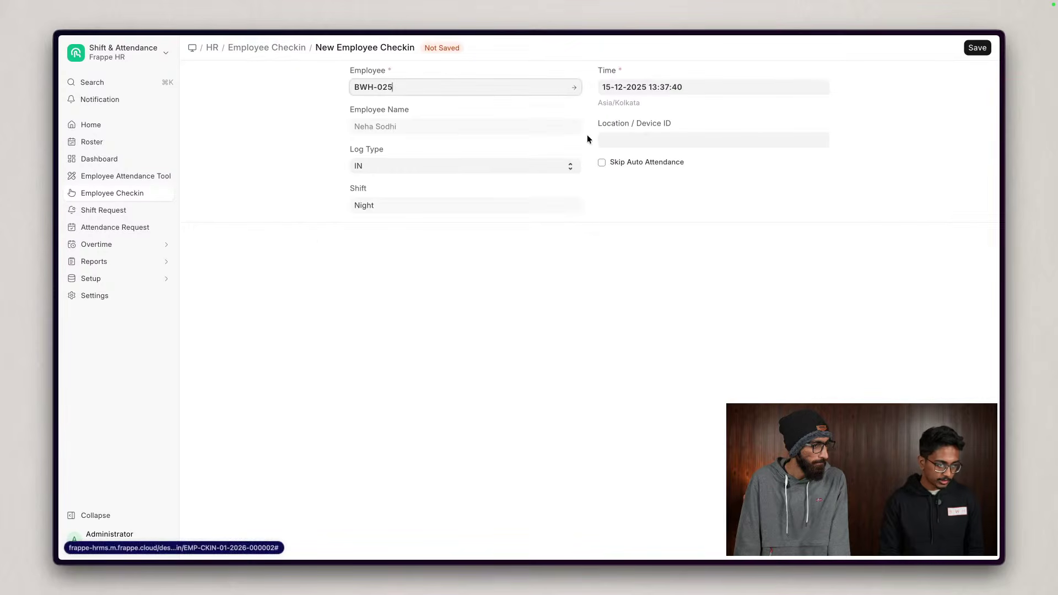
click(742, 87)
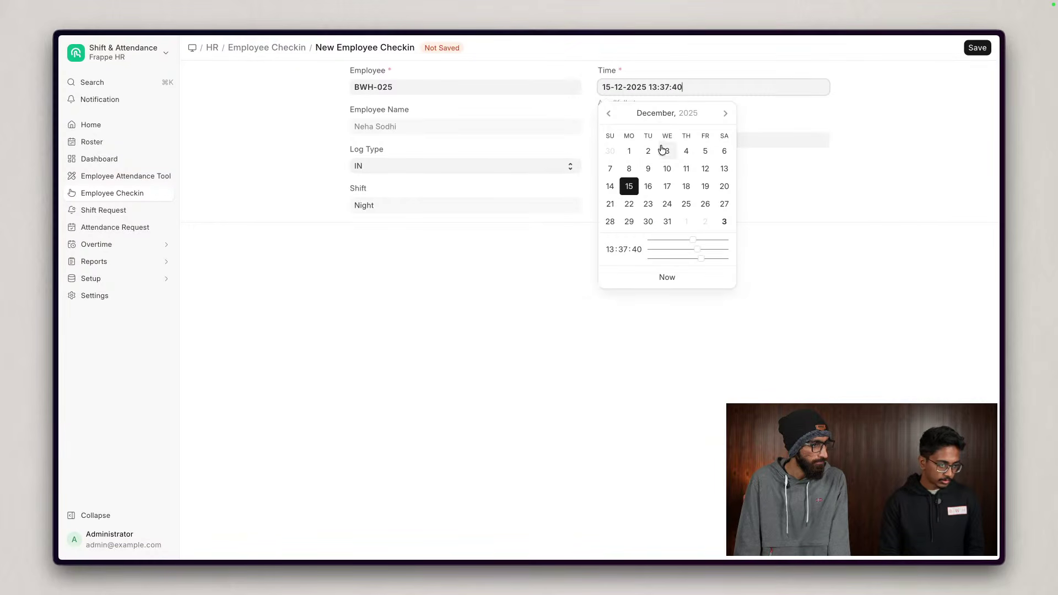
drag(693, 241, 721, 243)
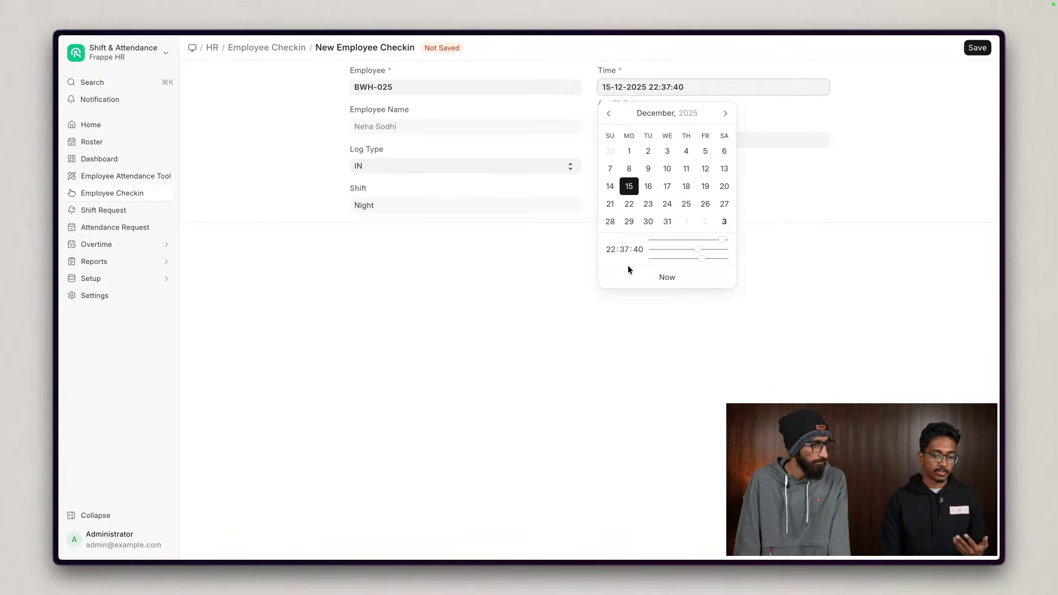
click(470, 269)
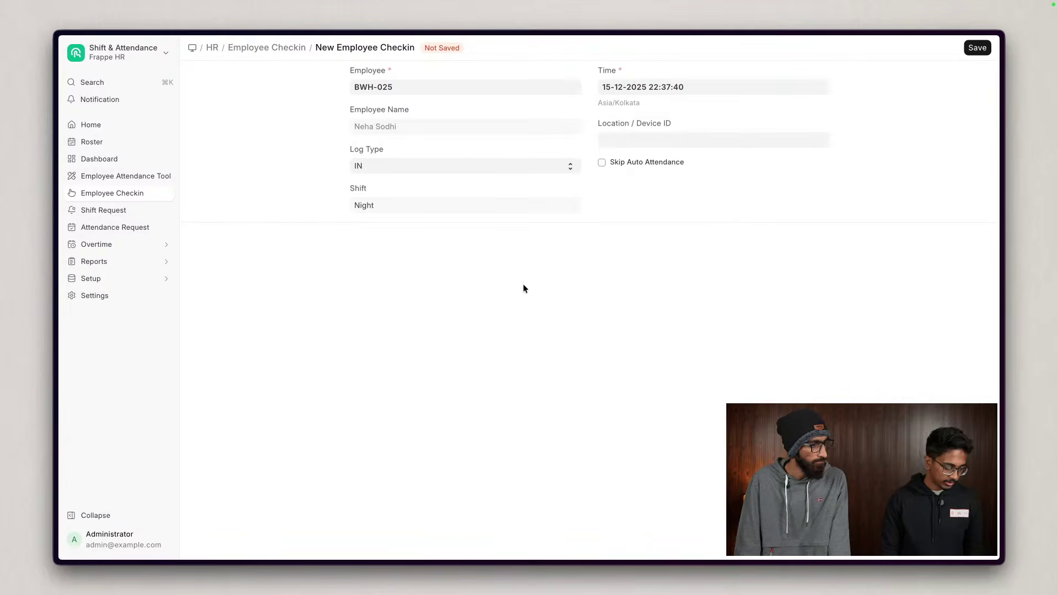
click(448, 171)
click(413, 180)
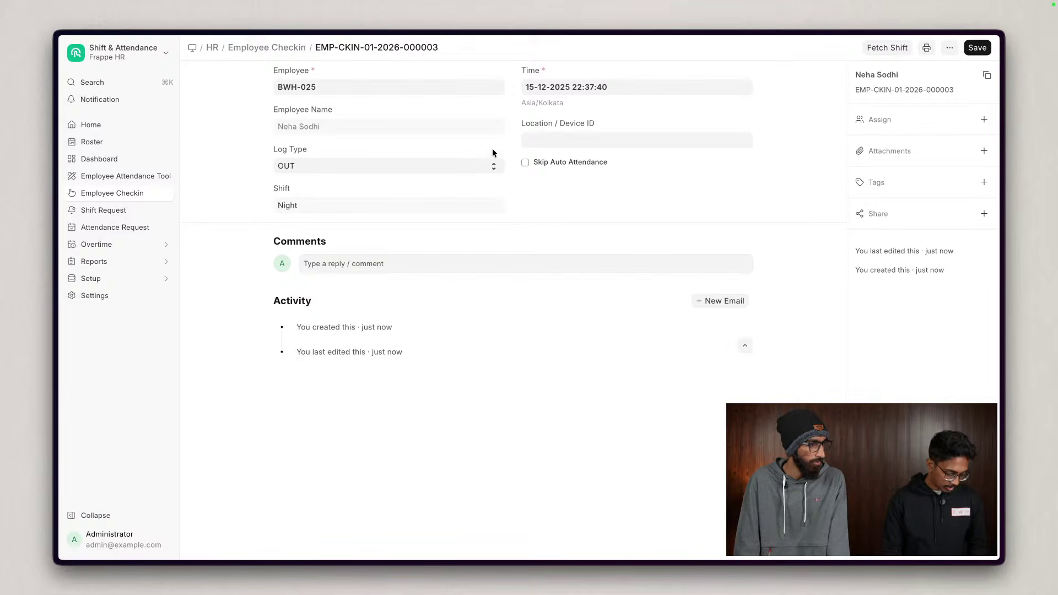
click(659, 87)
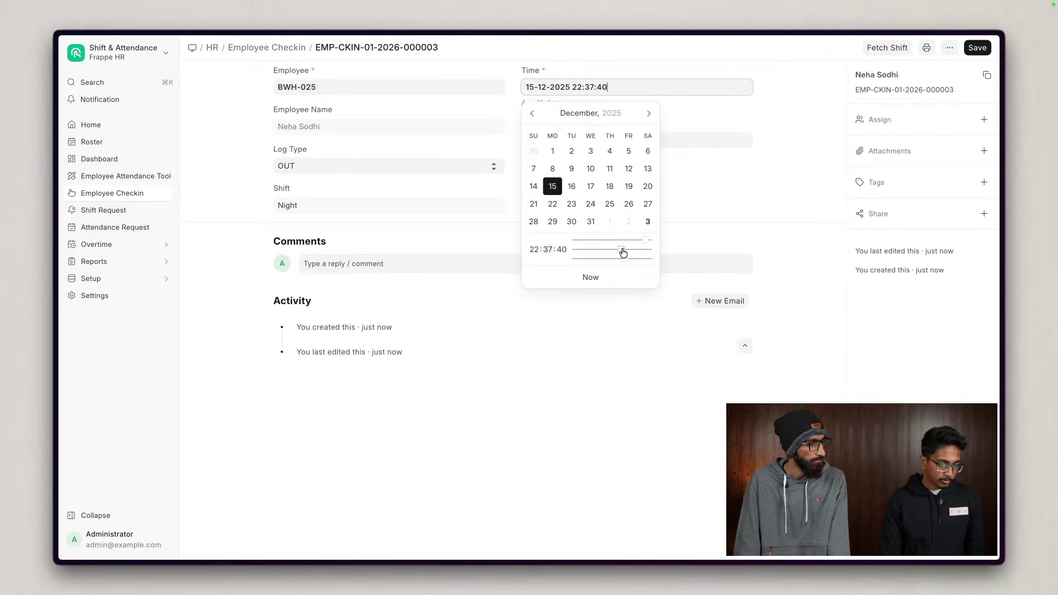
drag(646, 244, 652, 241)
click(706, 191)
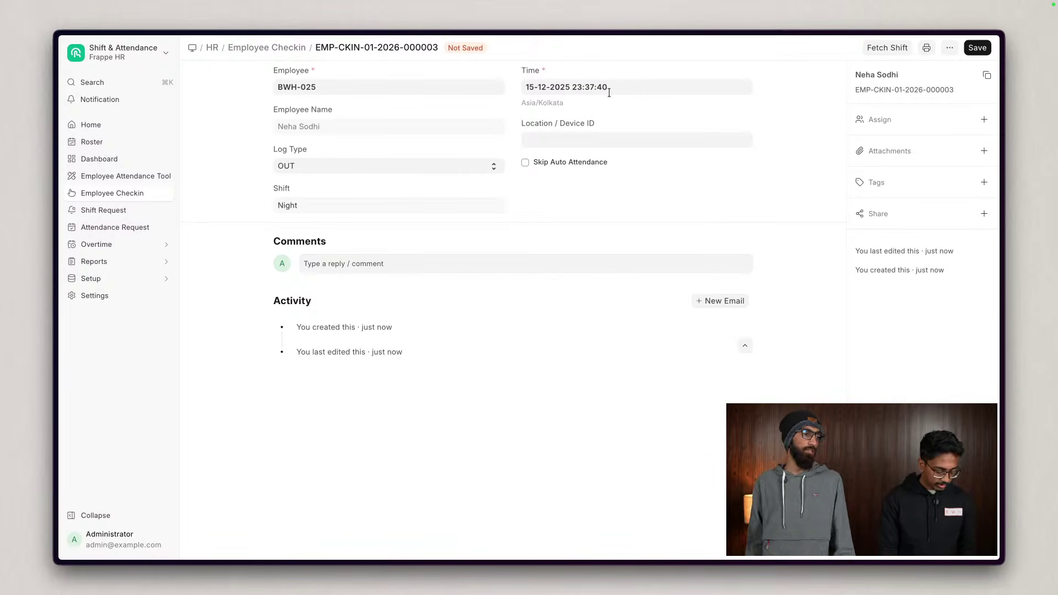
key(ctrl+s)
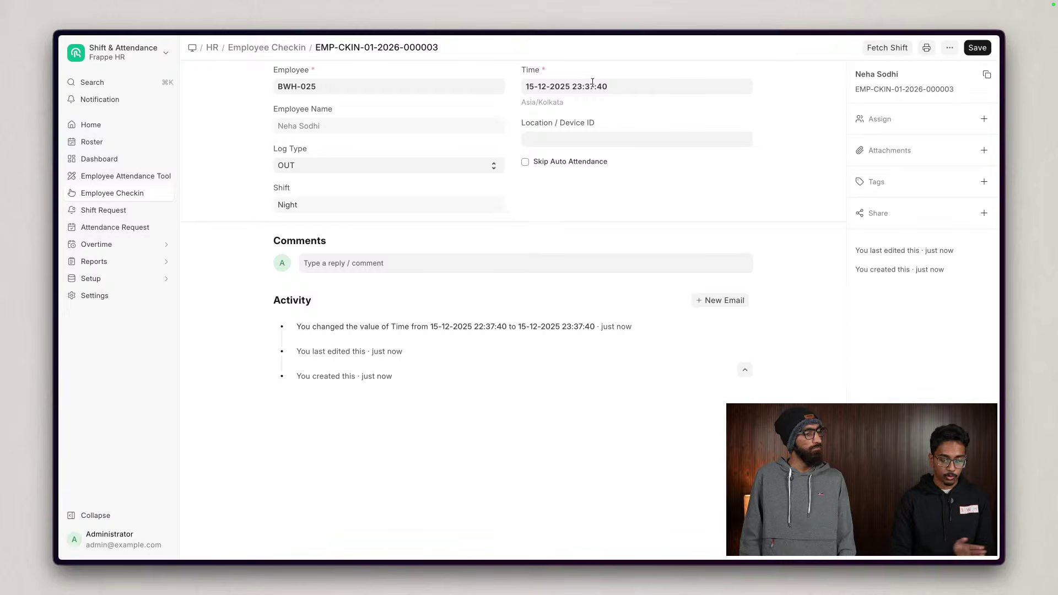
click(268, 49)
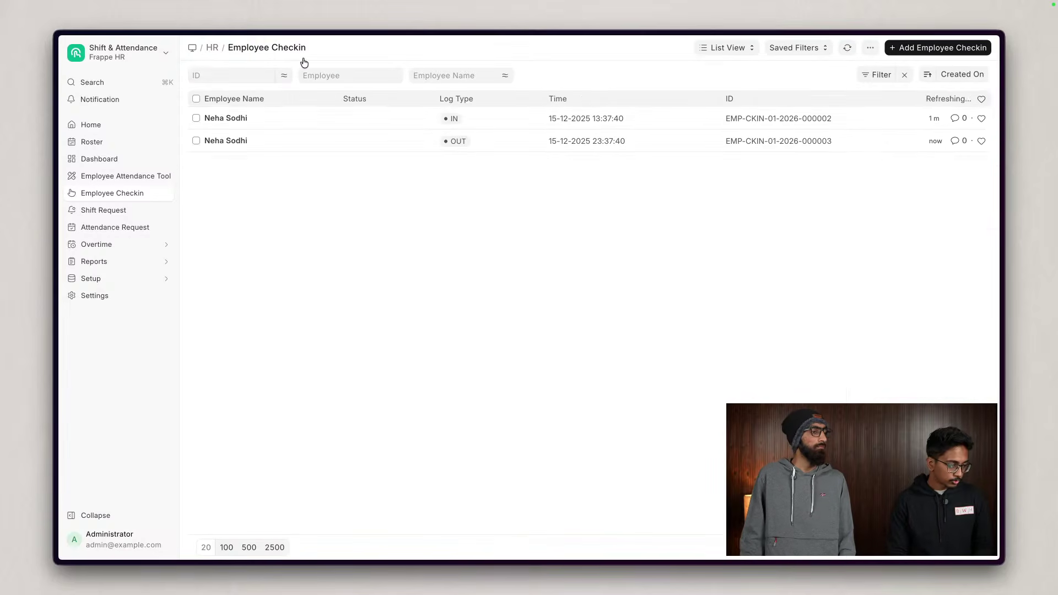
click(235, 122)
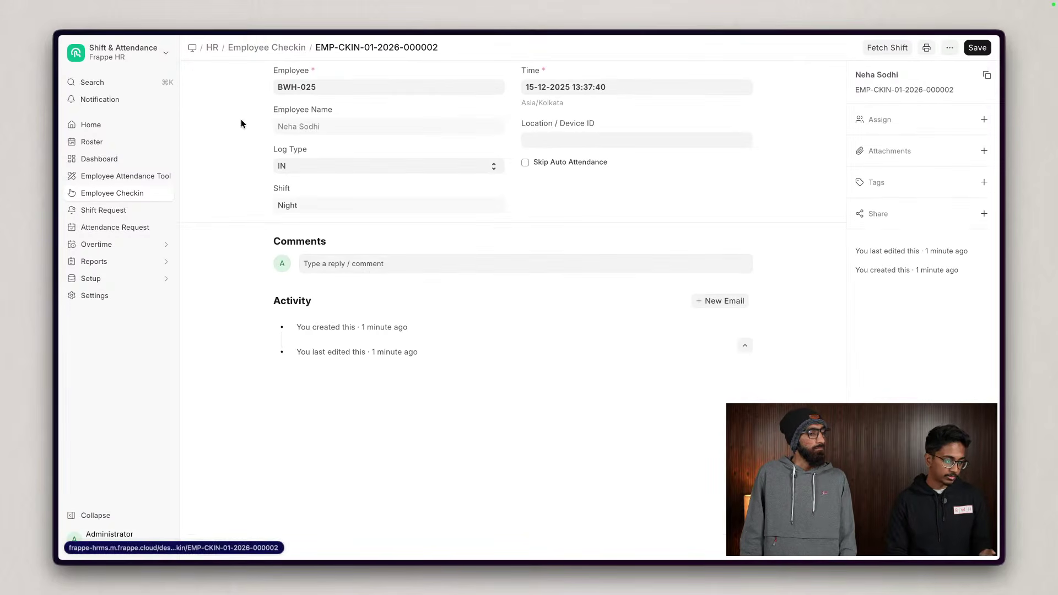
click(641, 83)
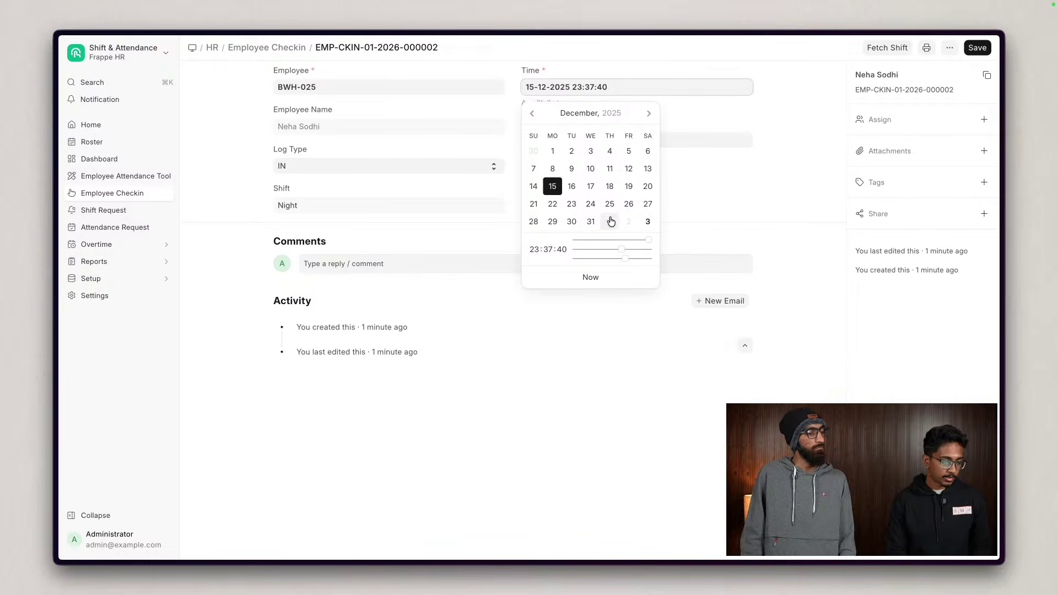
drag(608, 241, 592, 240)
click(750, 175)
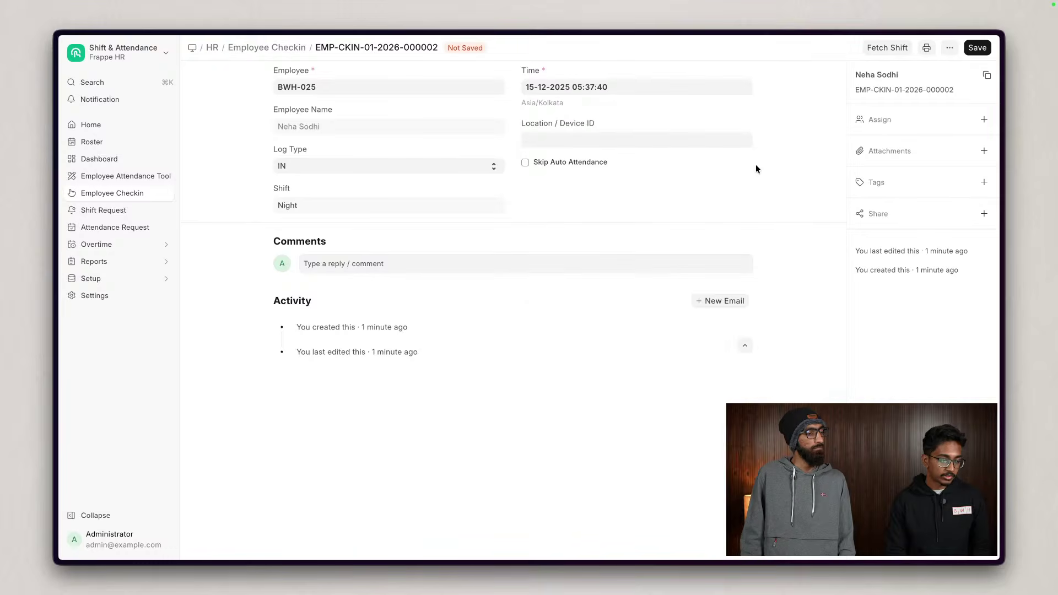
click(667, 89)
double_click(580, 87)
text(12)
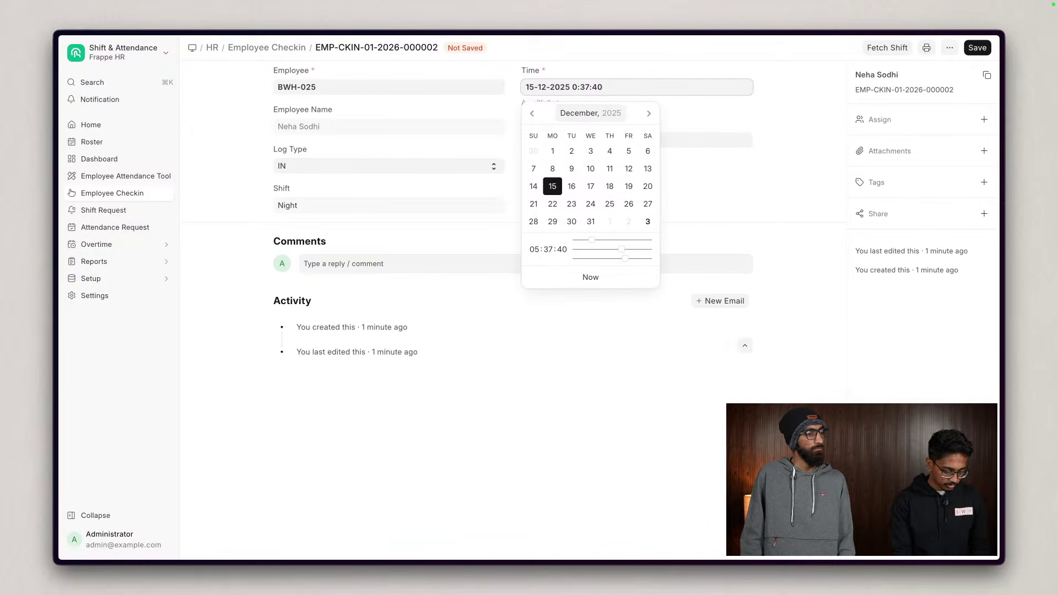
key(XF86AudioRaiseVolume)
click(766, 175)
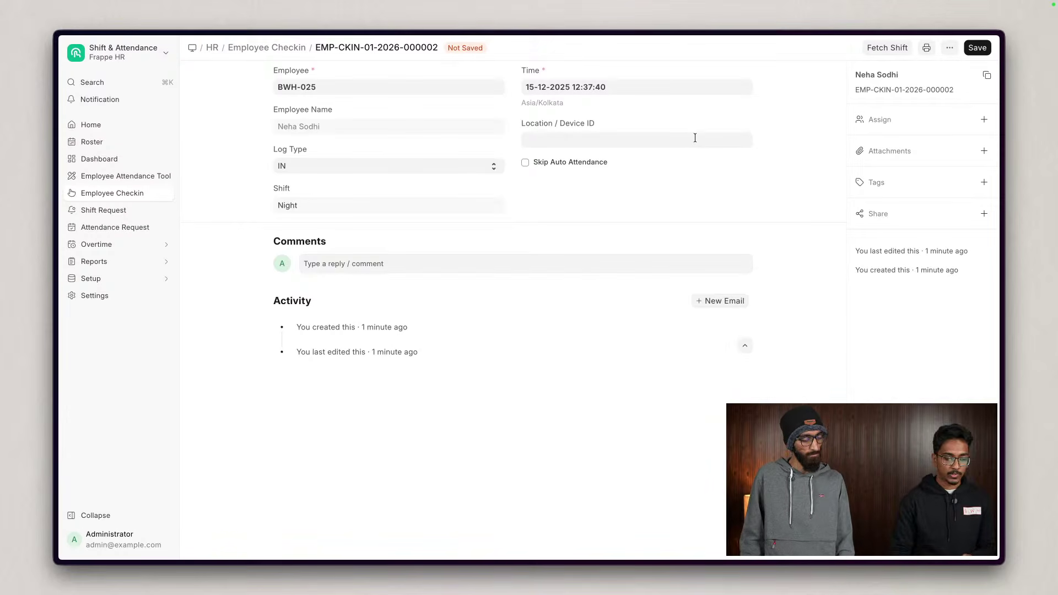
click(977, 48)
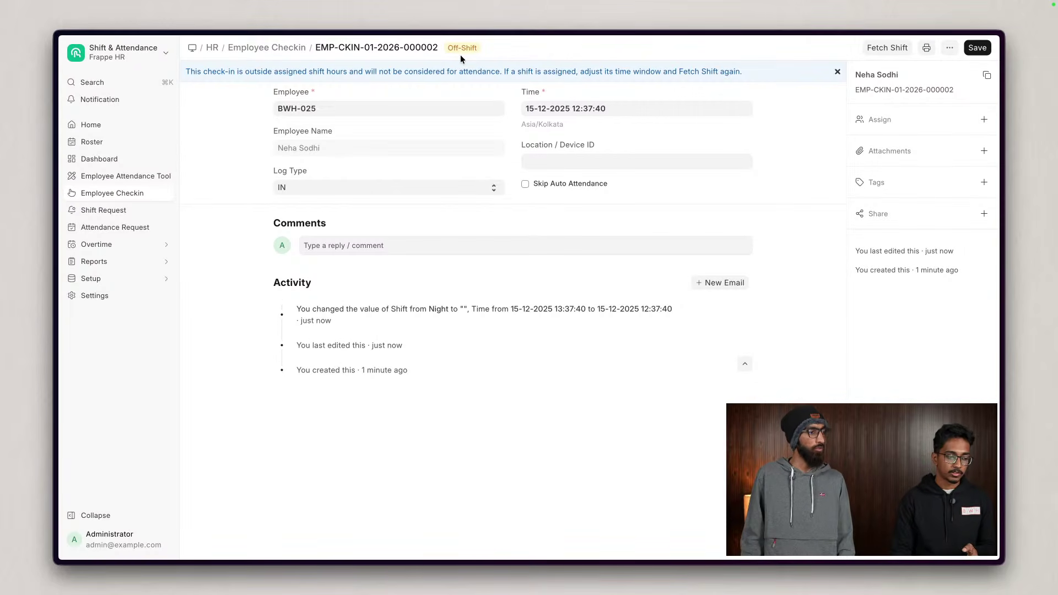
click(552, 109)
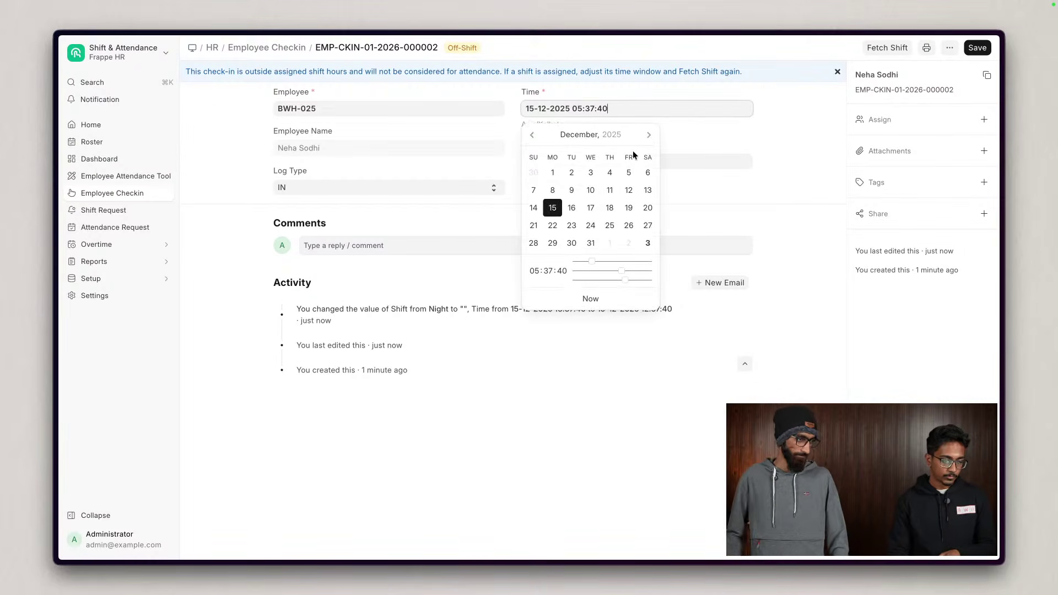
mouse_move(621, 262)
mouse_down()
mouse_move(609, 266)
mouse_move(622, 266)
mouse_up()
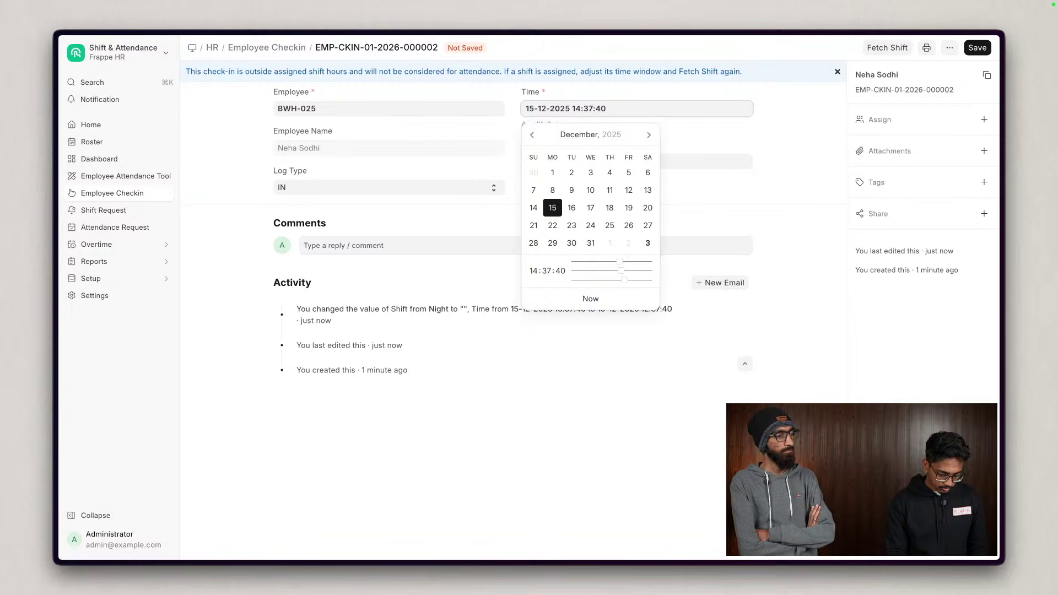
key(BackSpace)
text(3)
click(818, 162)
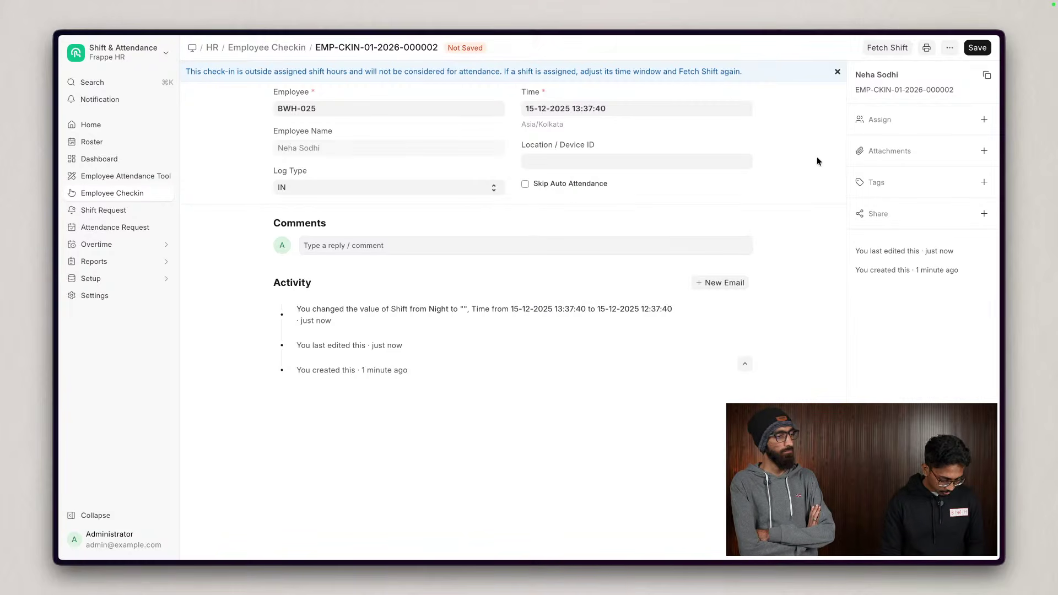
click(976, 48)
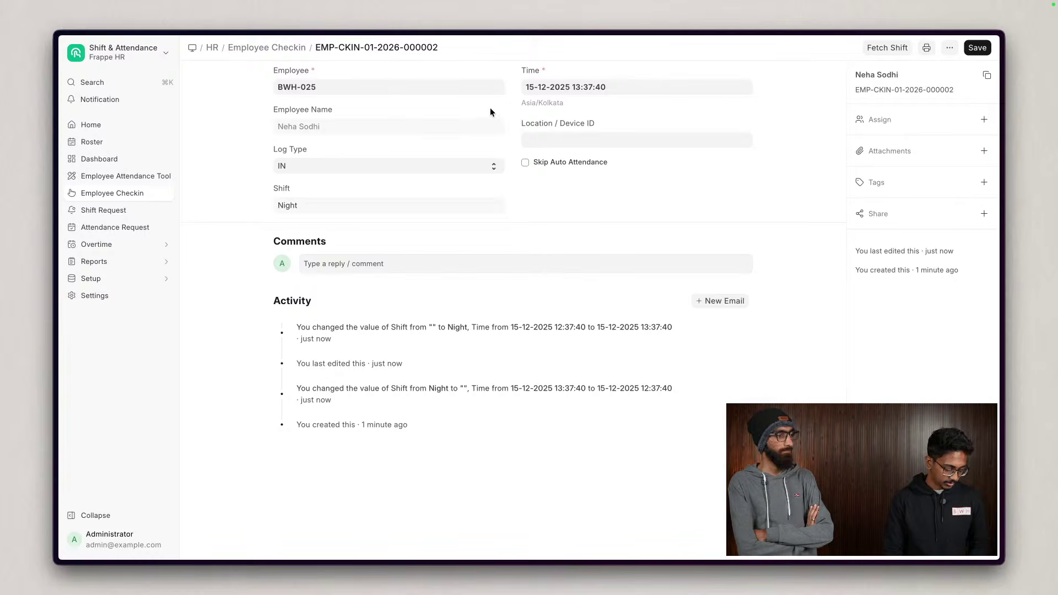
- Create a new Overtime Slip and set its posting date to 31-12-2025
click(285, 51)
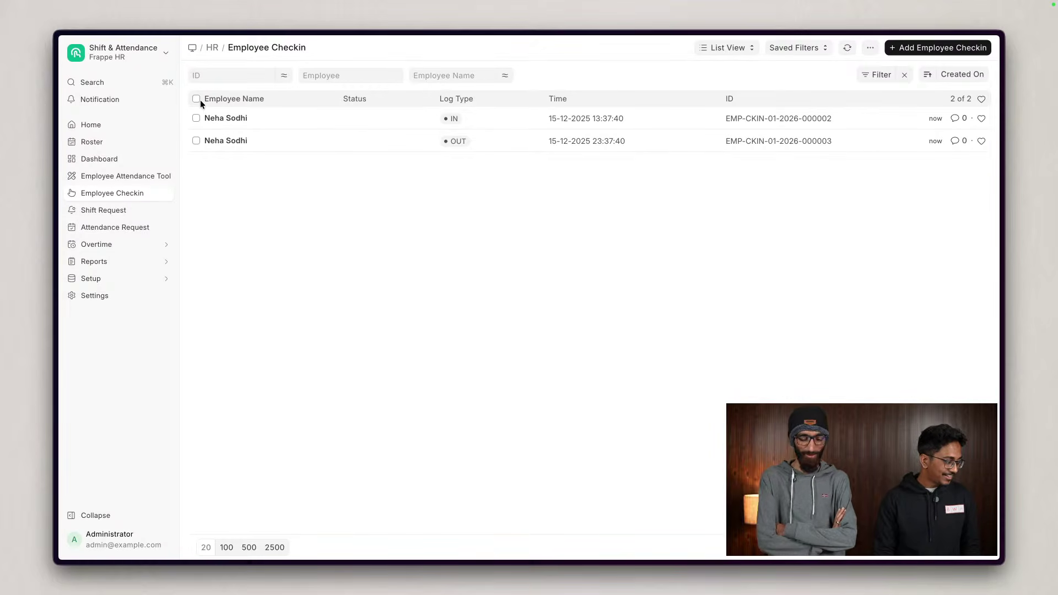
click(123, 83)
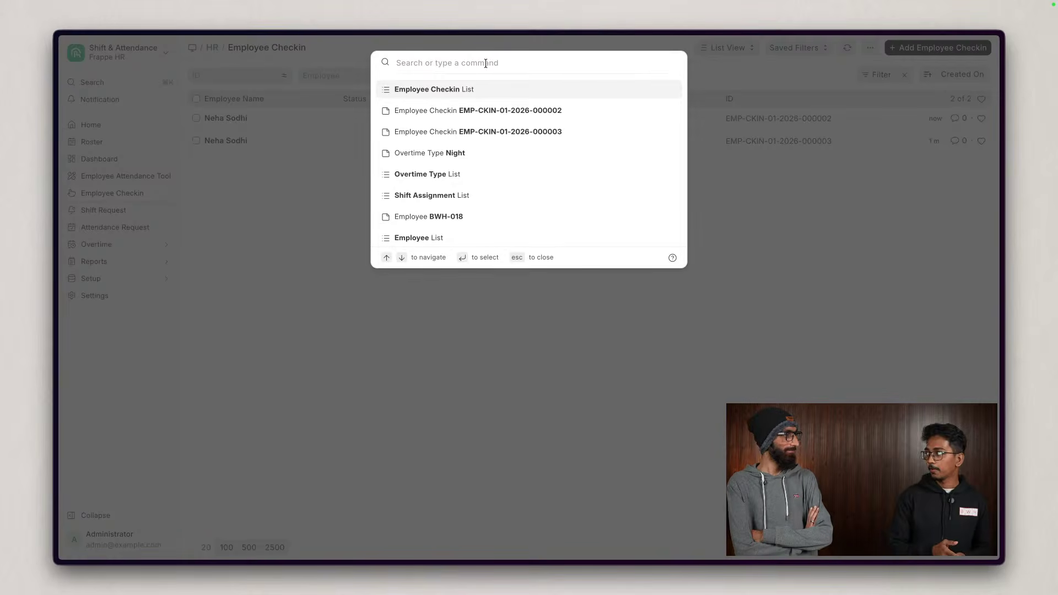
text(ove)
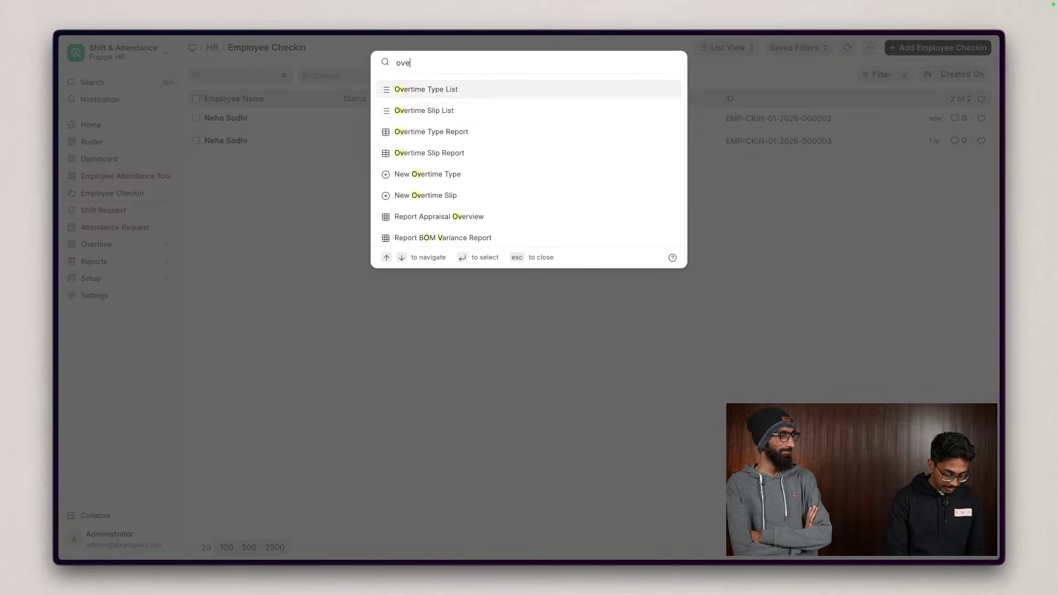
text(rtime sl)
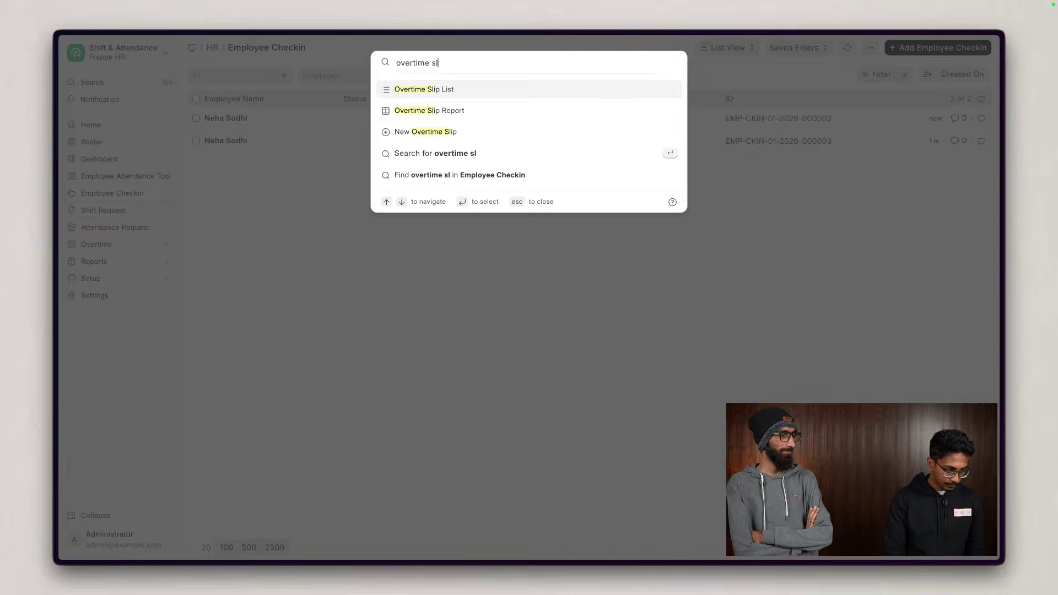
key(Return)
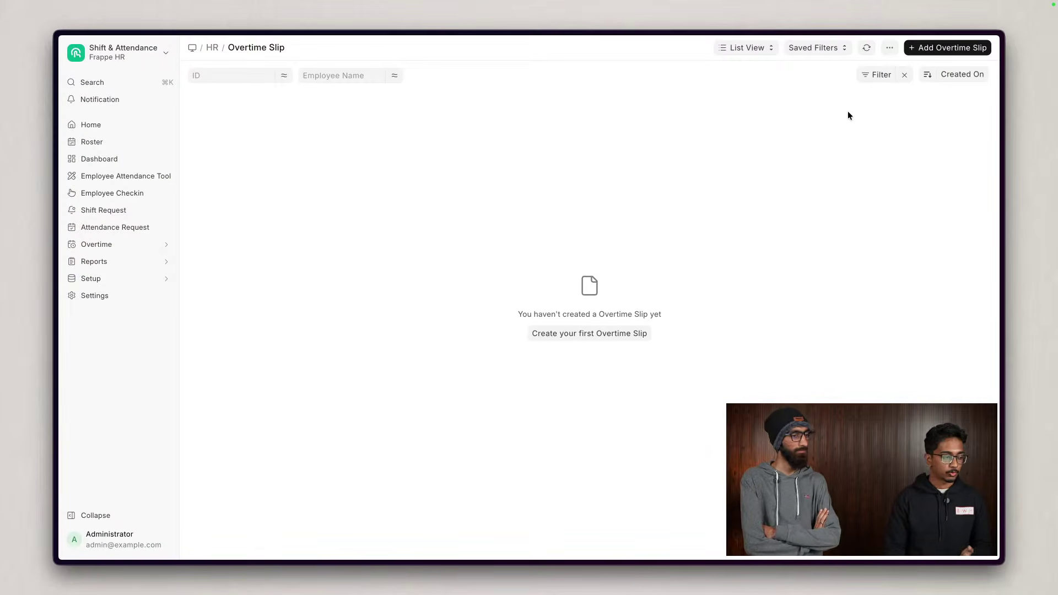
click(948, 48)
click(428, 87)
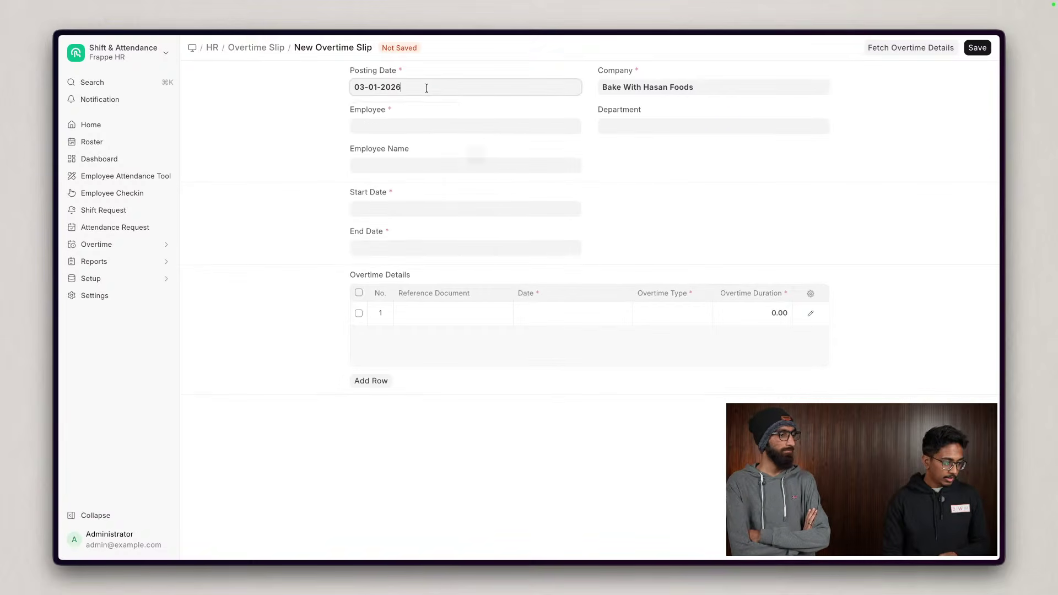
click(423, 151)
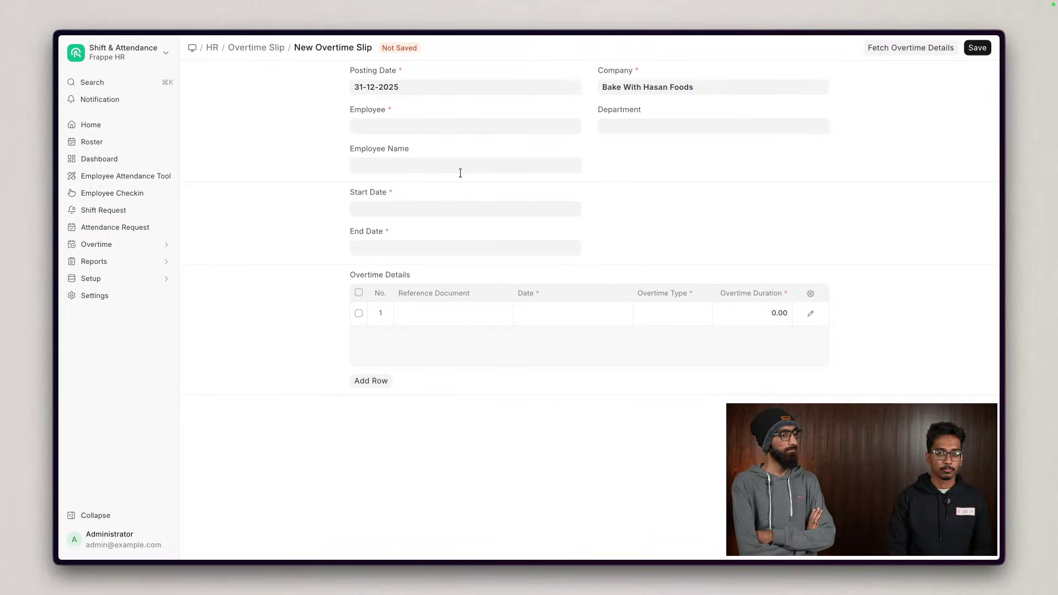
- Select the employee from the Night-shift check-ins on the overtime slip and try to fetch the overtime details
click(400, 125)
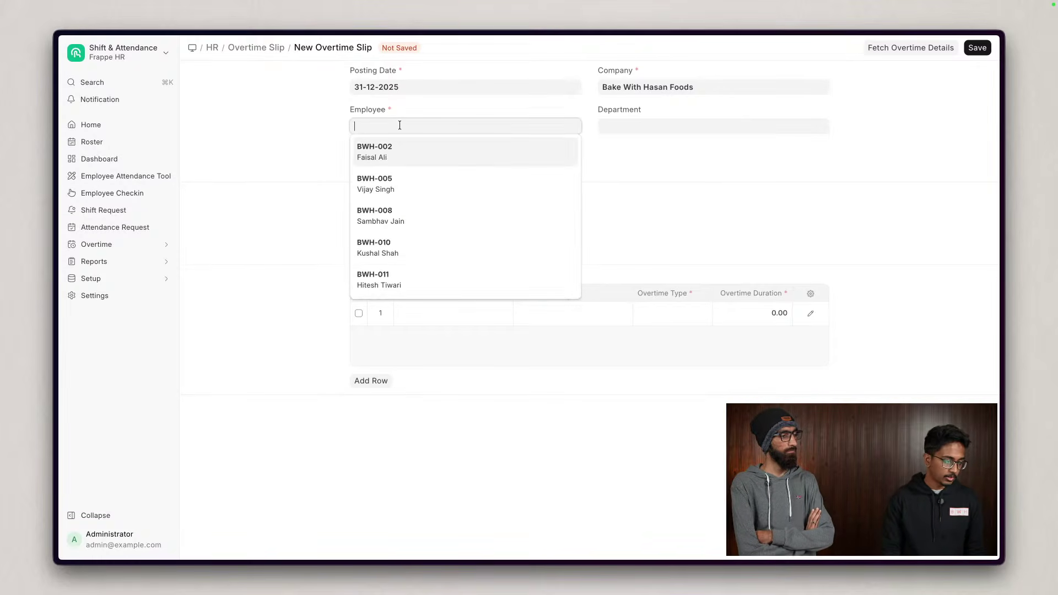
text(neha)
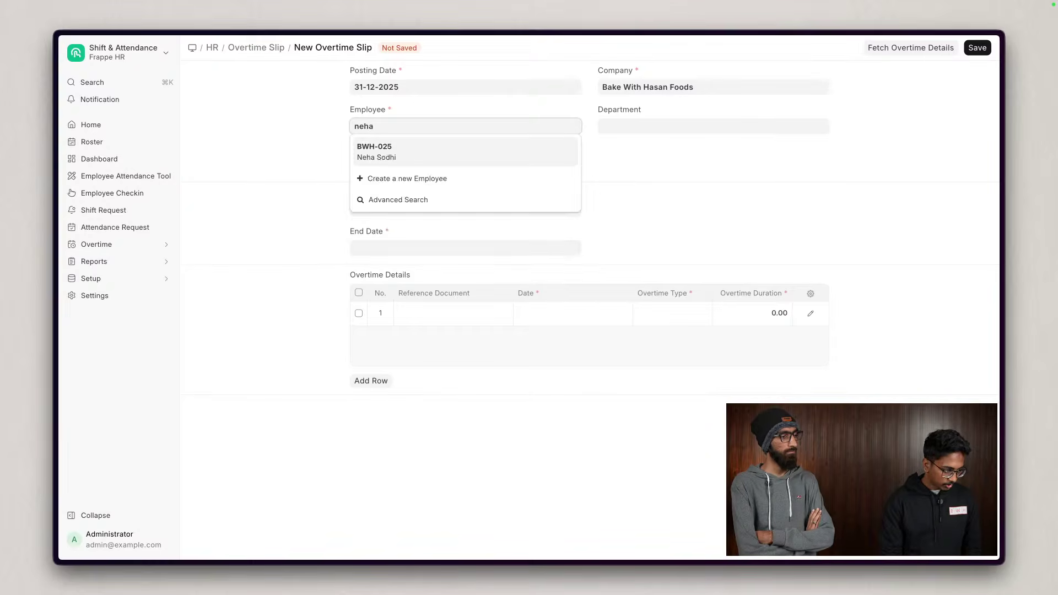
key(Return)
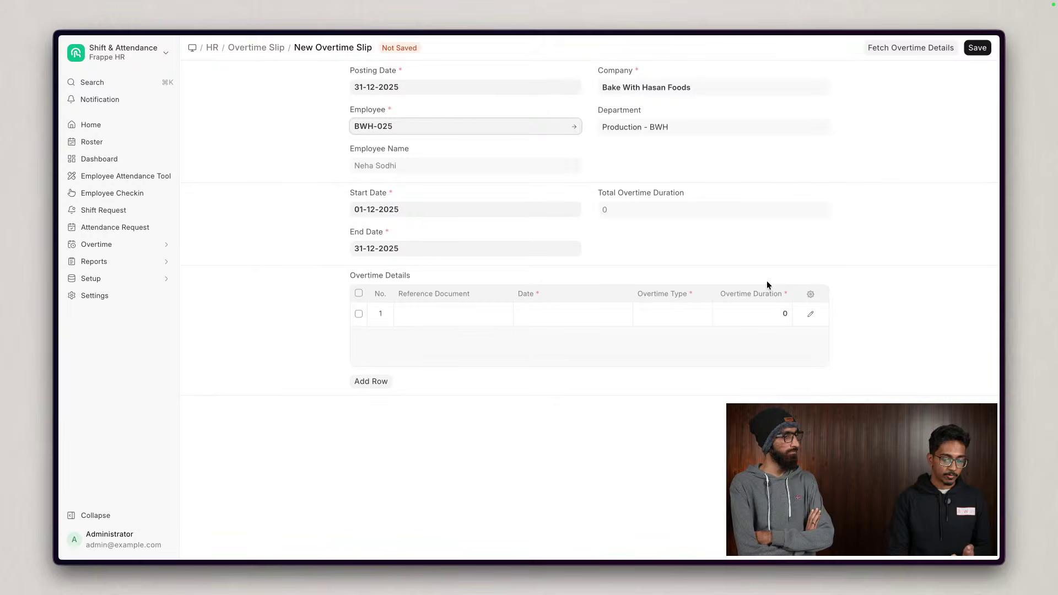
click(903, 47)
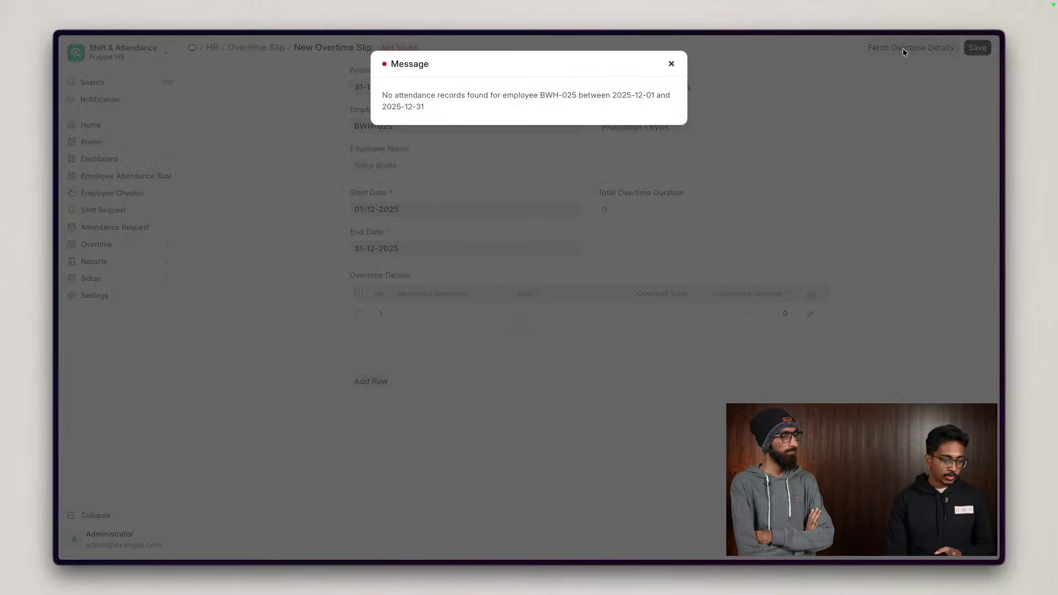
click(673, 65)
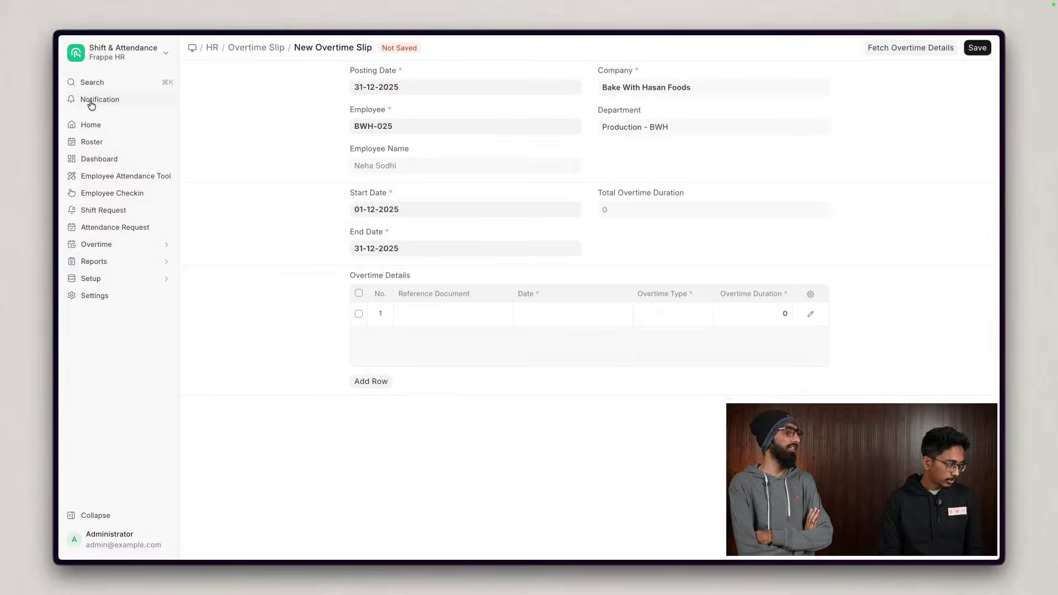
- Open the Attendance list with up to 2500 rows, cancel all attendance records in it and refresh the list
click(130, 83)
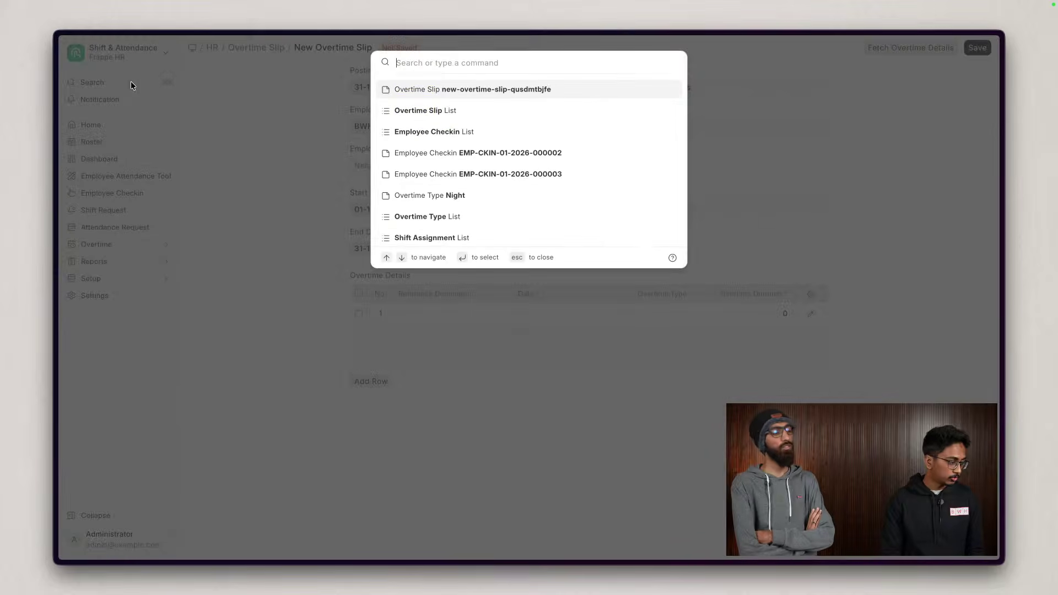
text(atte)
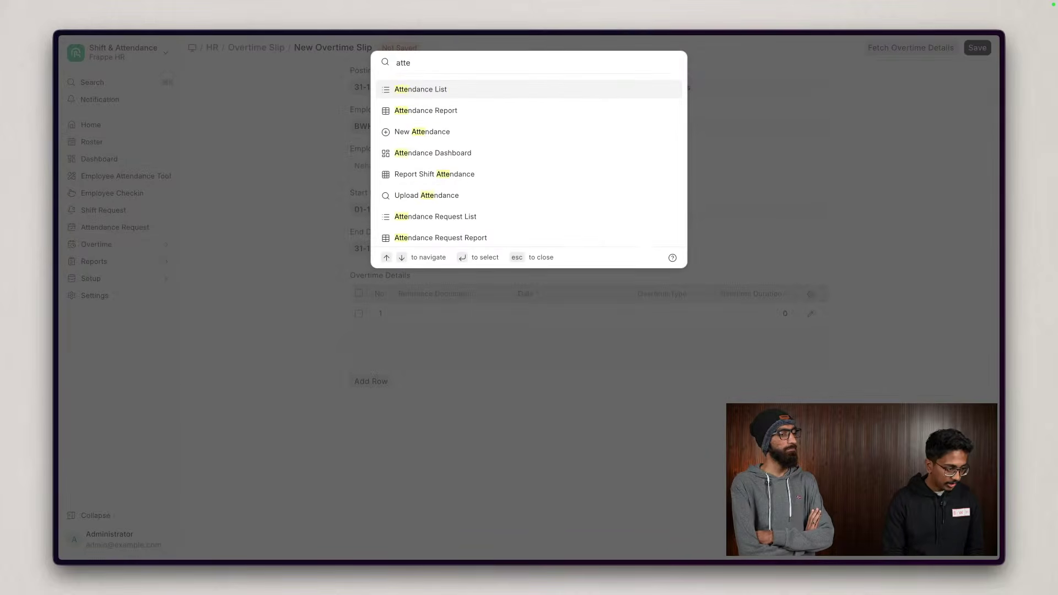
key(Return)
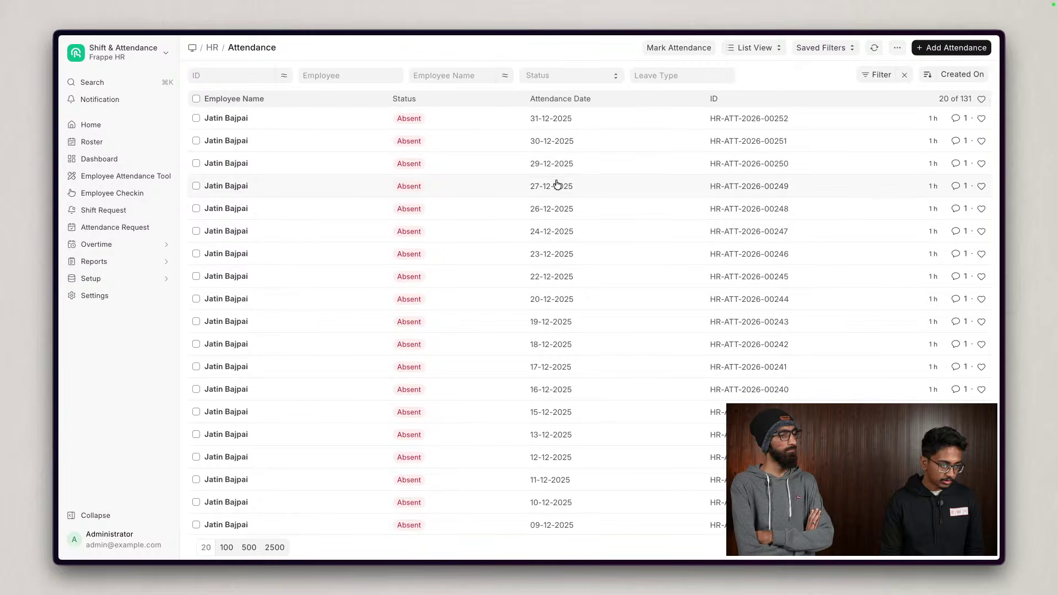
click(277, 551)
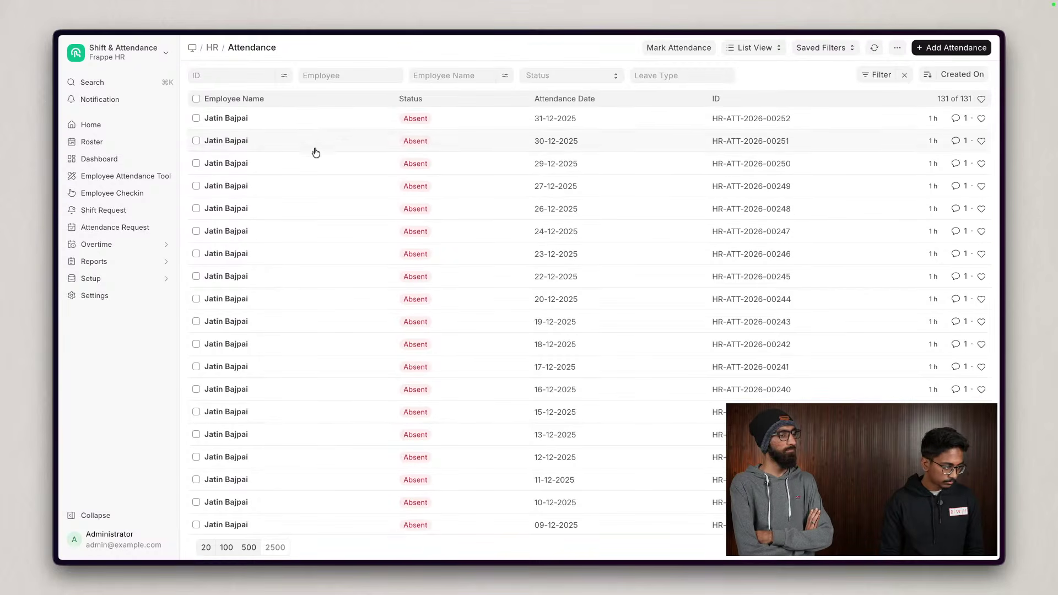
click(197, 99)
click(969, 48)
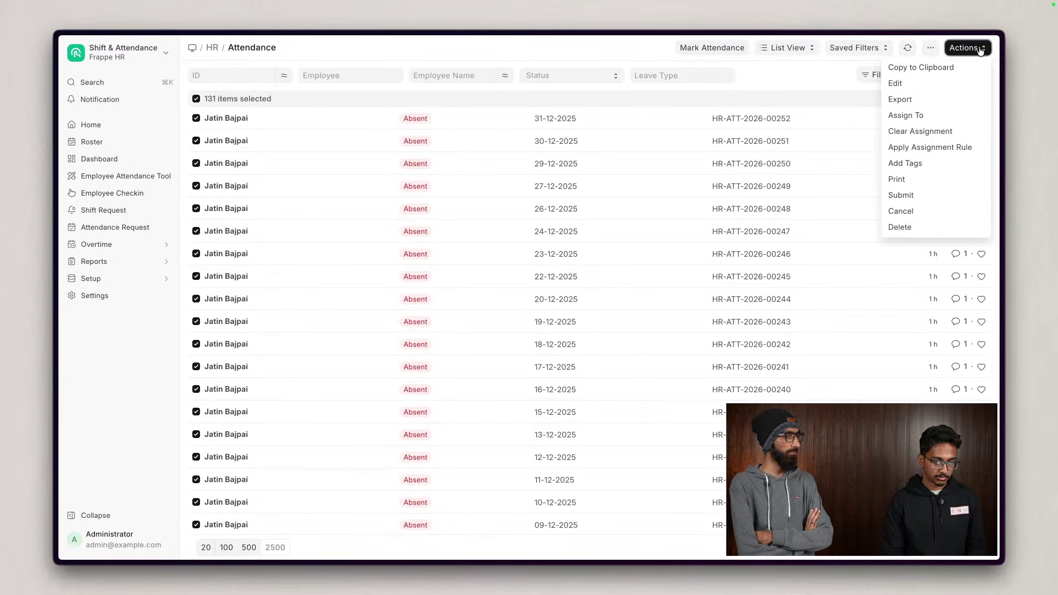
click(928, 202)
click(665, 129)
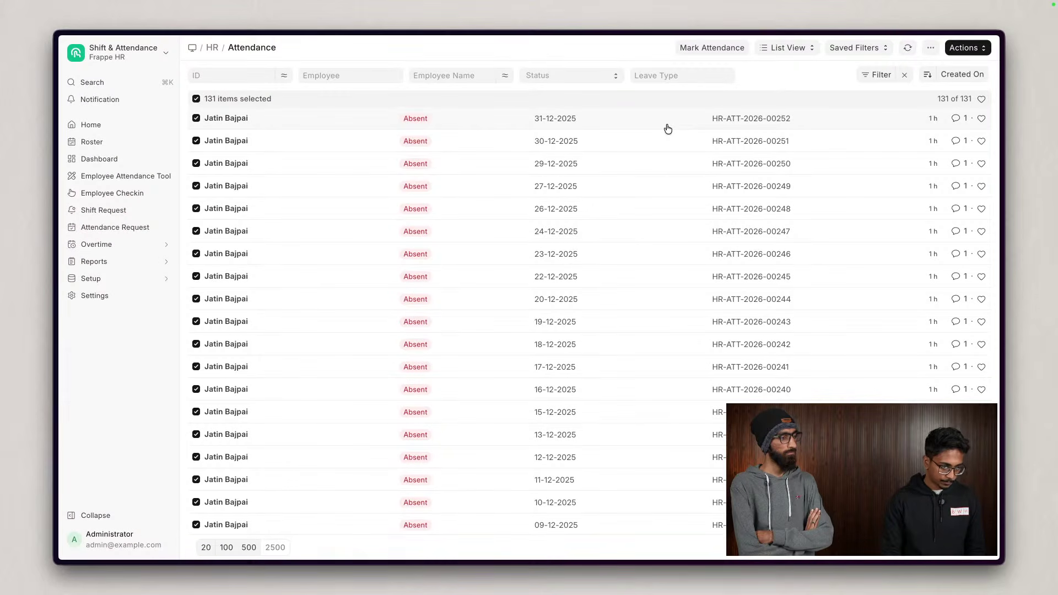
click(908, 48)
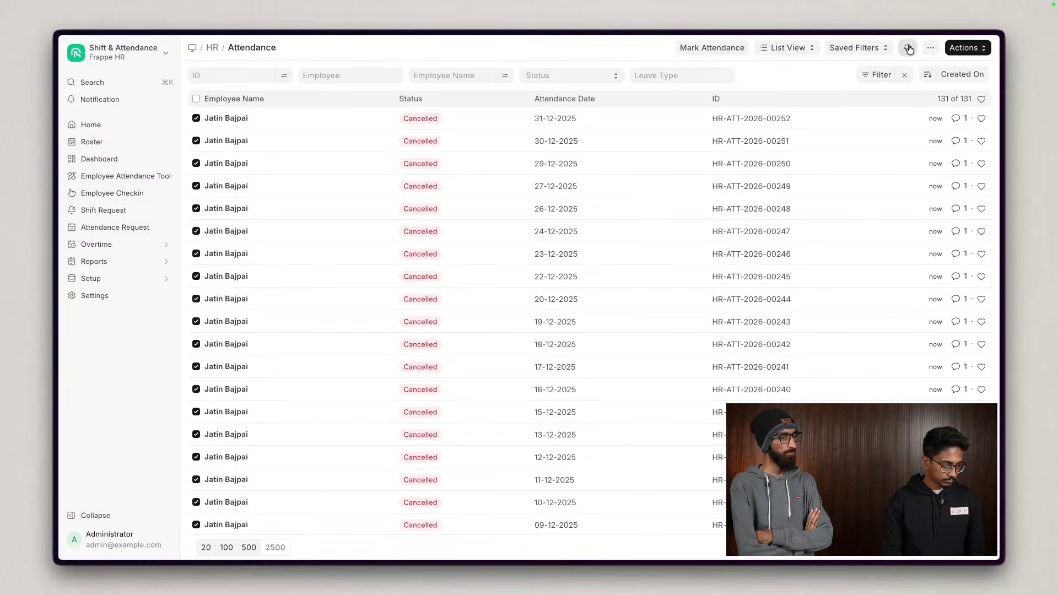
- Fill in Mark Attendance for the overtime slip's employee from 01-12-2025 to 31-12-2025 with status Present
click(713, 48)
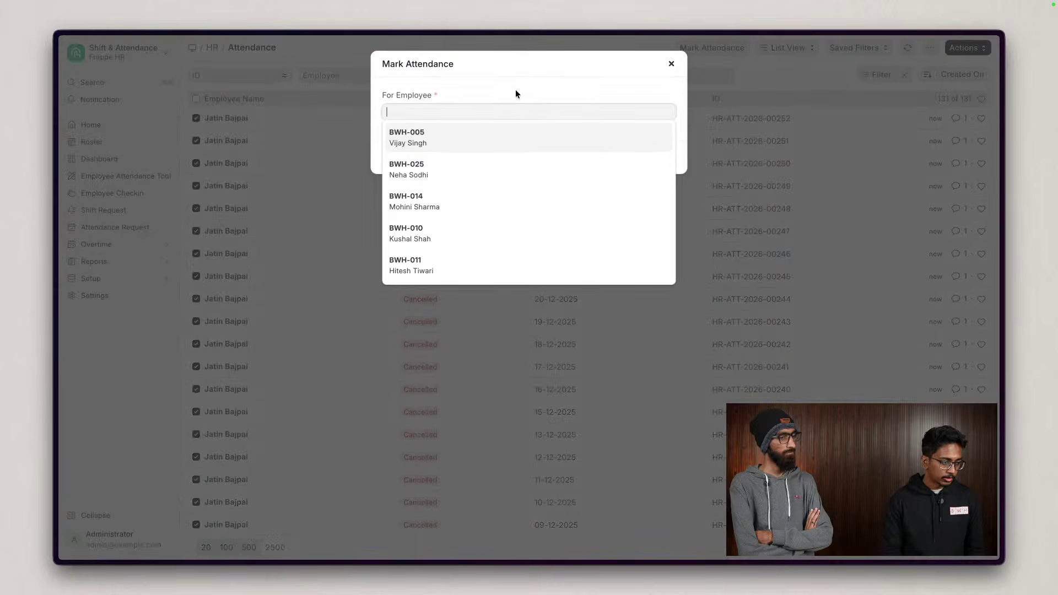
text(neha)
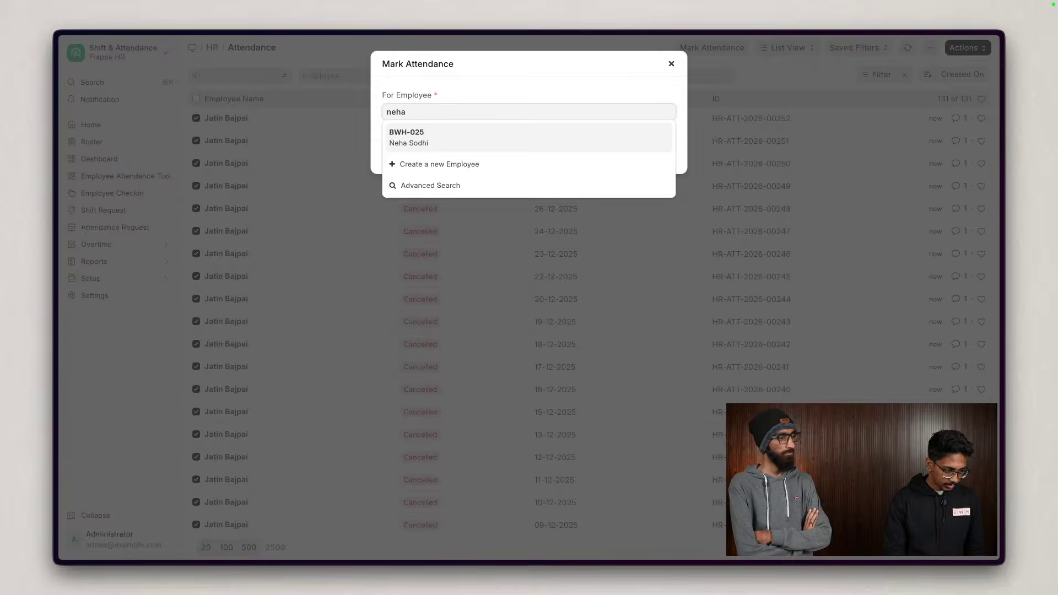
key(Return)
click(496, 164)
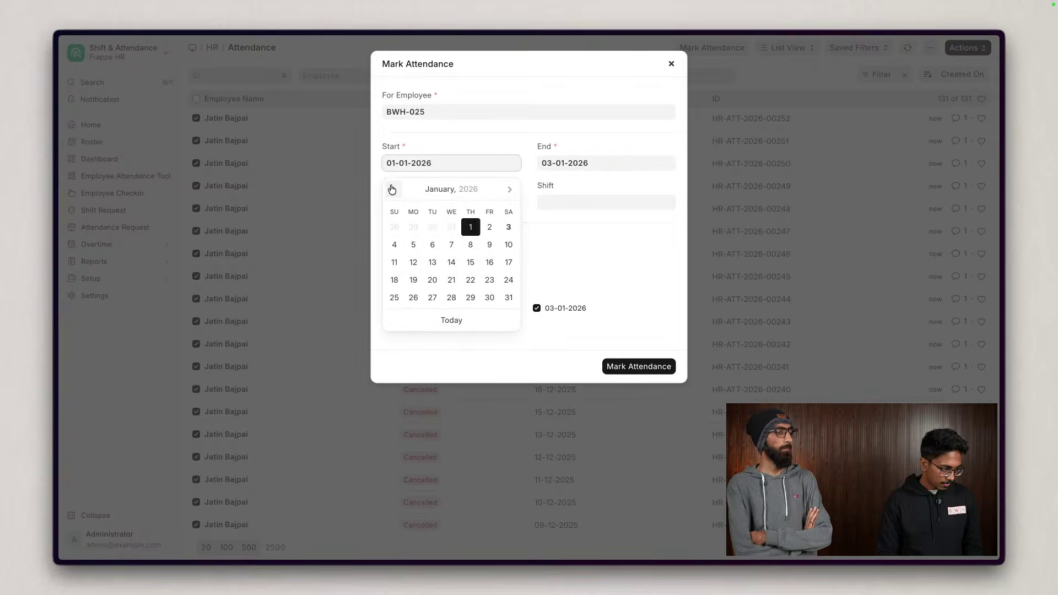
click(393, 190)
click(413, 227)
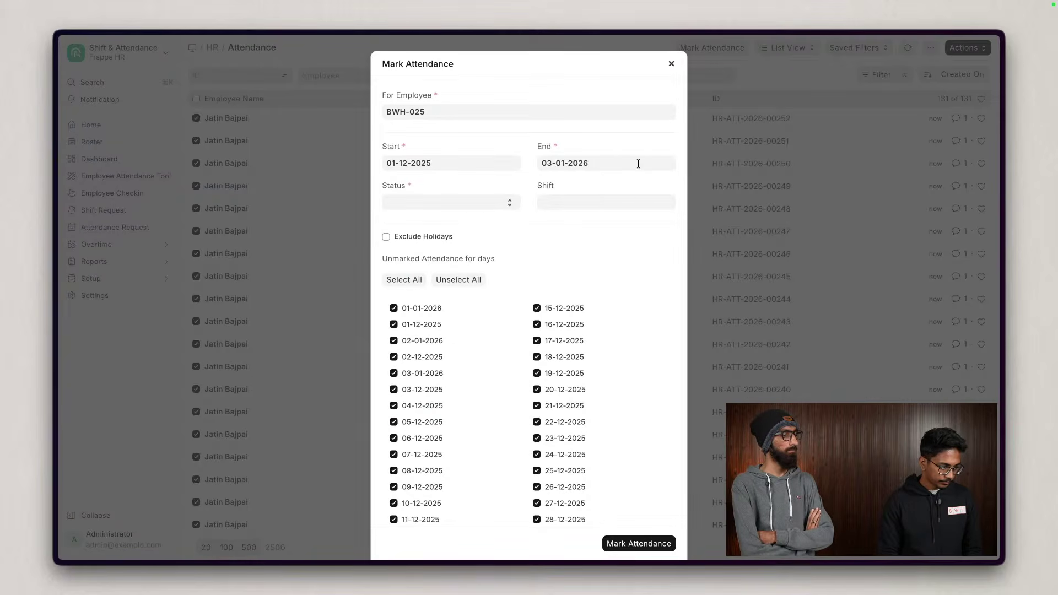
click(621, 171)
click(604, 230)
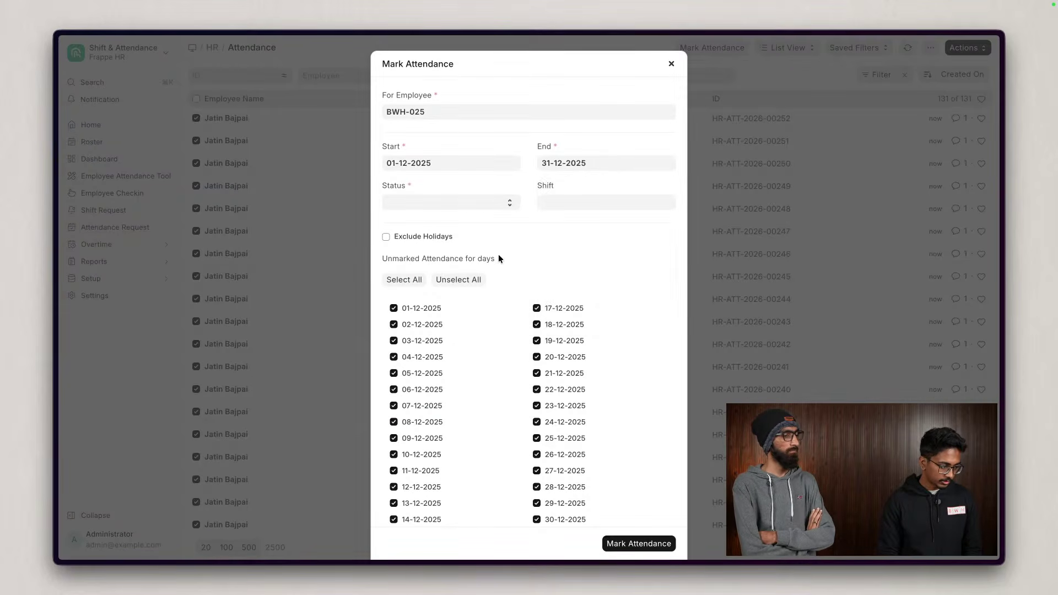
click(456, 202)
click(434, 204)
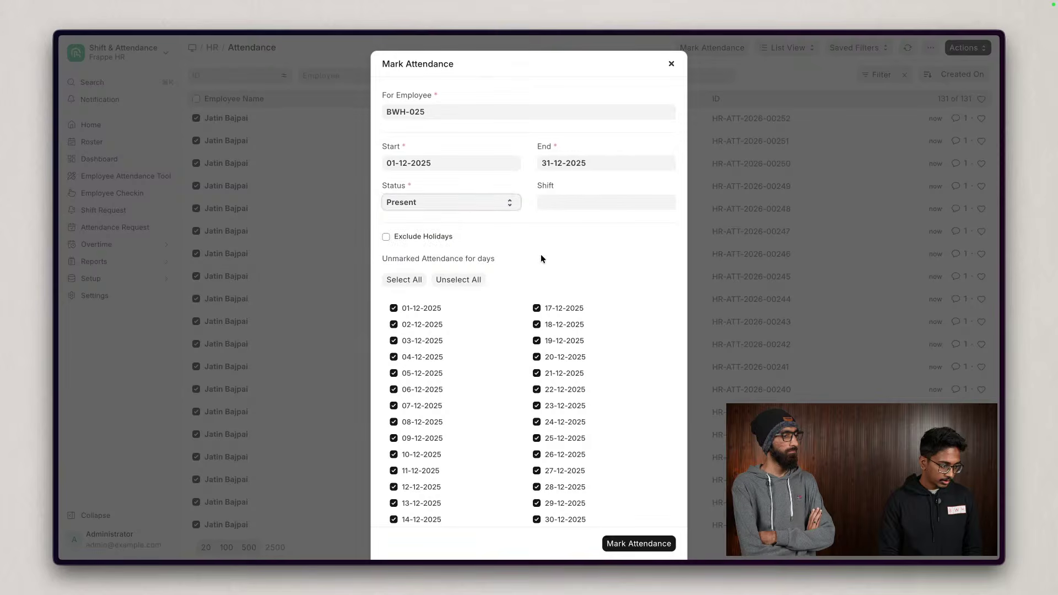
click(612, 204)
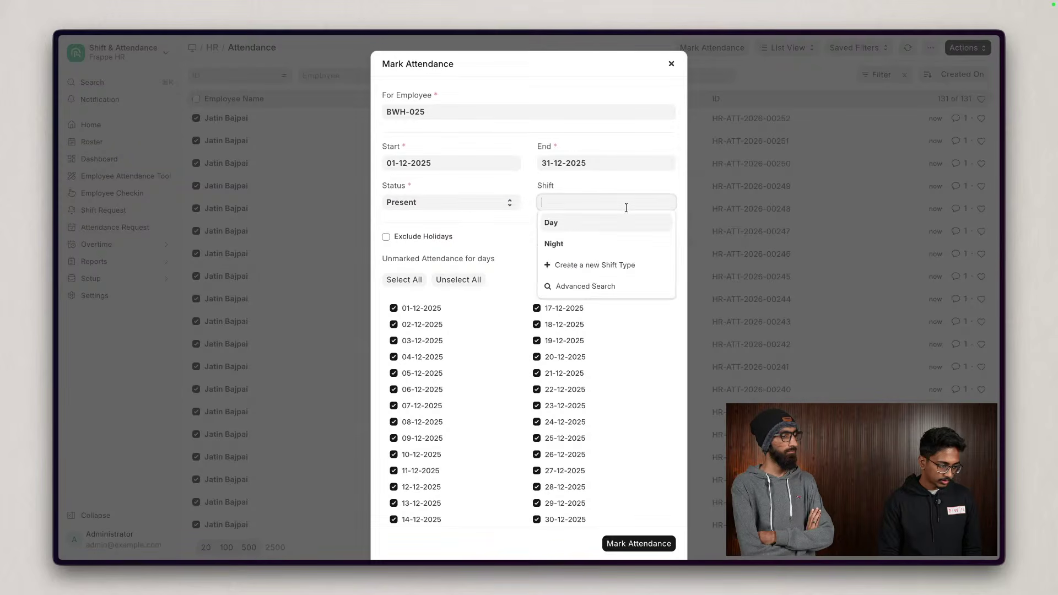
click(561, 241)
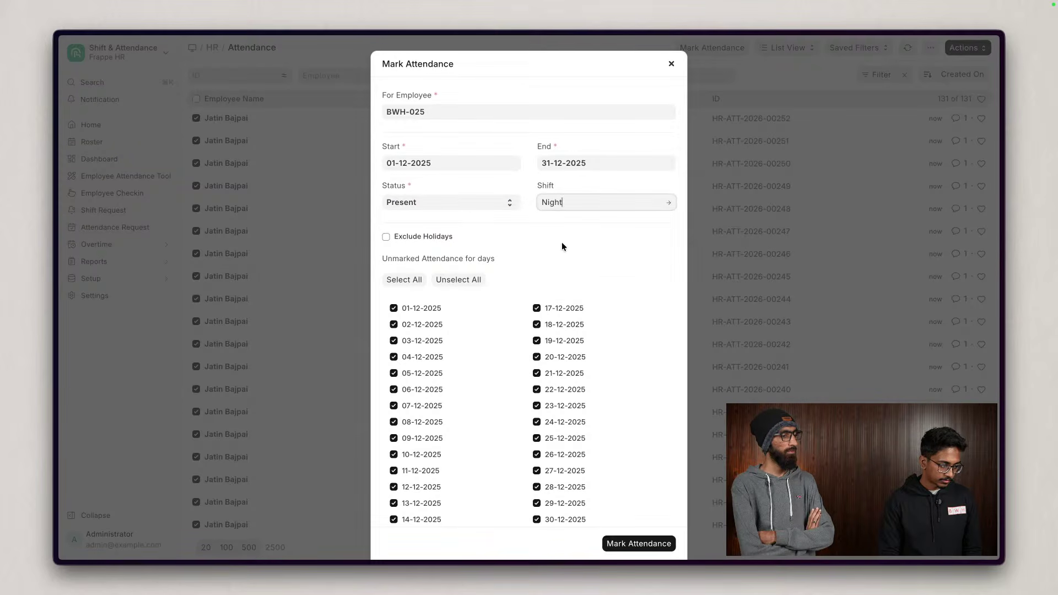
click(648, 544)
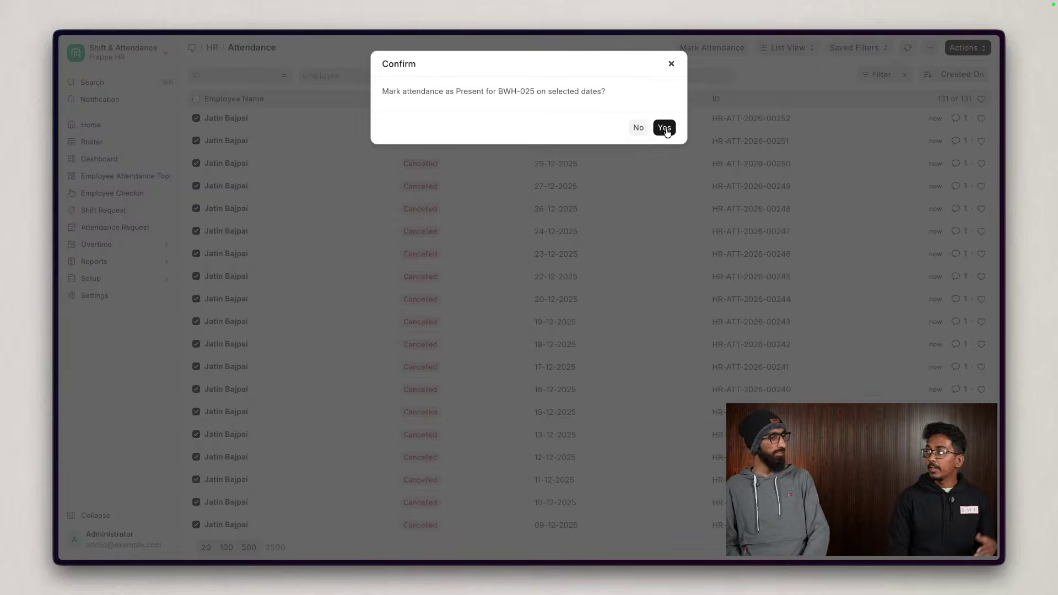
key(Escape)
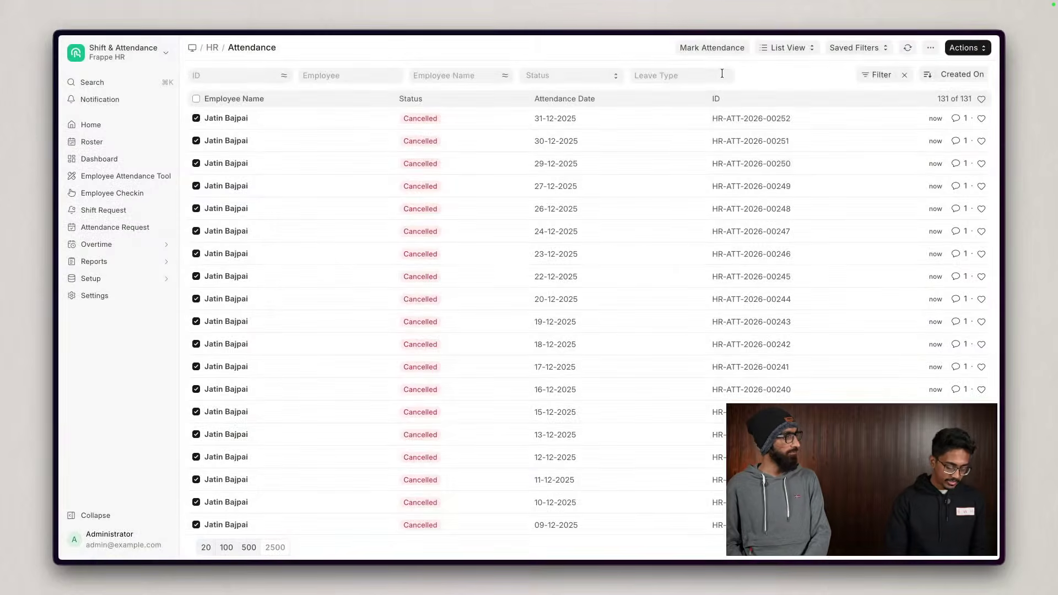
- Open the Night shift type and mark attendance for it from its employee check-ins
key(super+k)
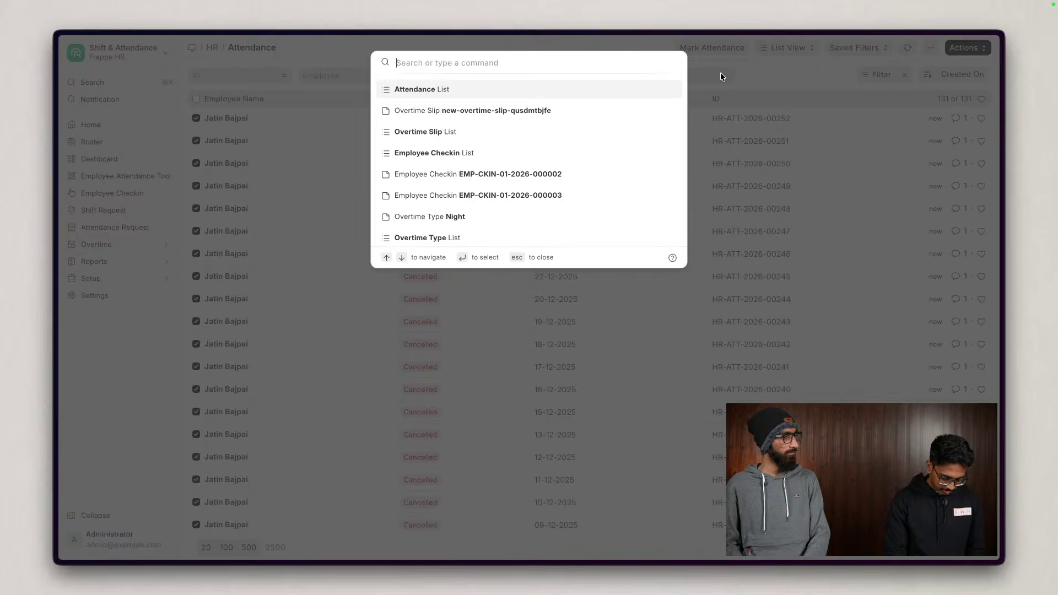
text(shift)
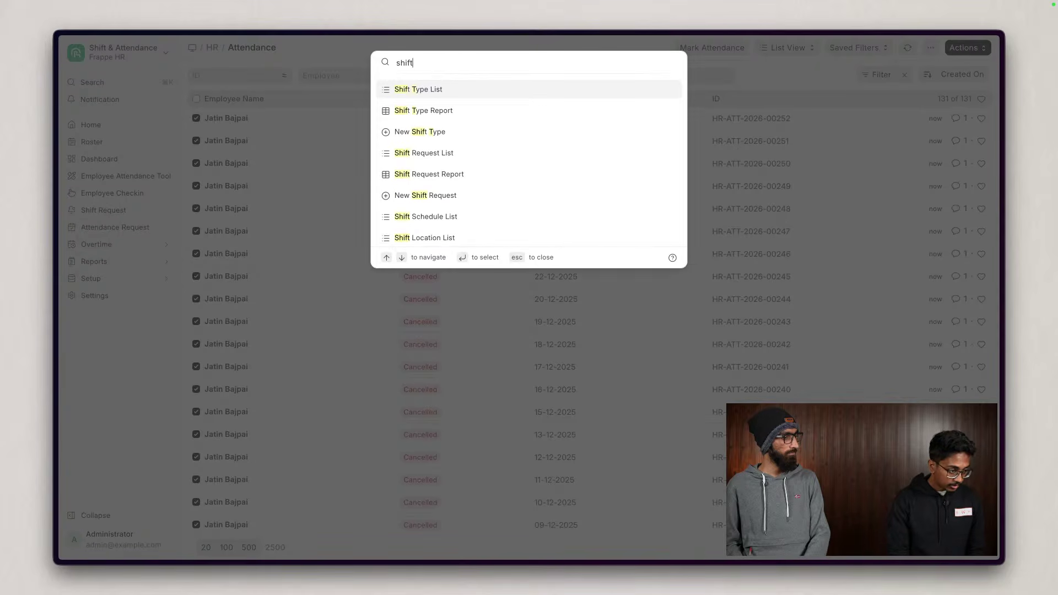
click(484, 91)
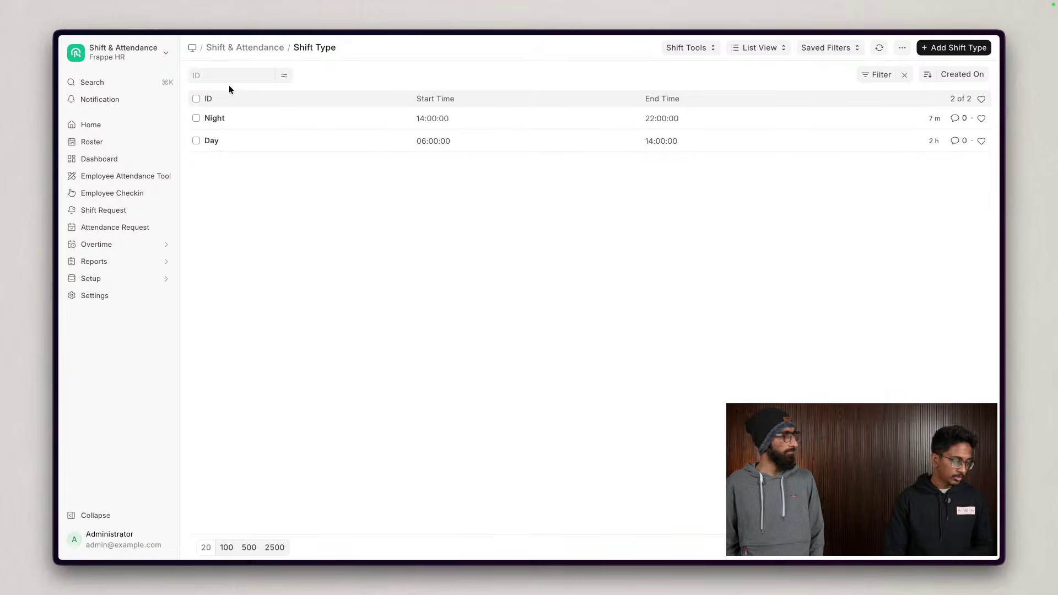
click(219, 120)
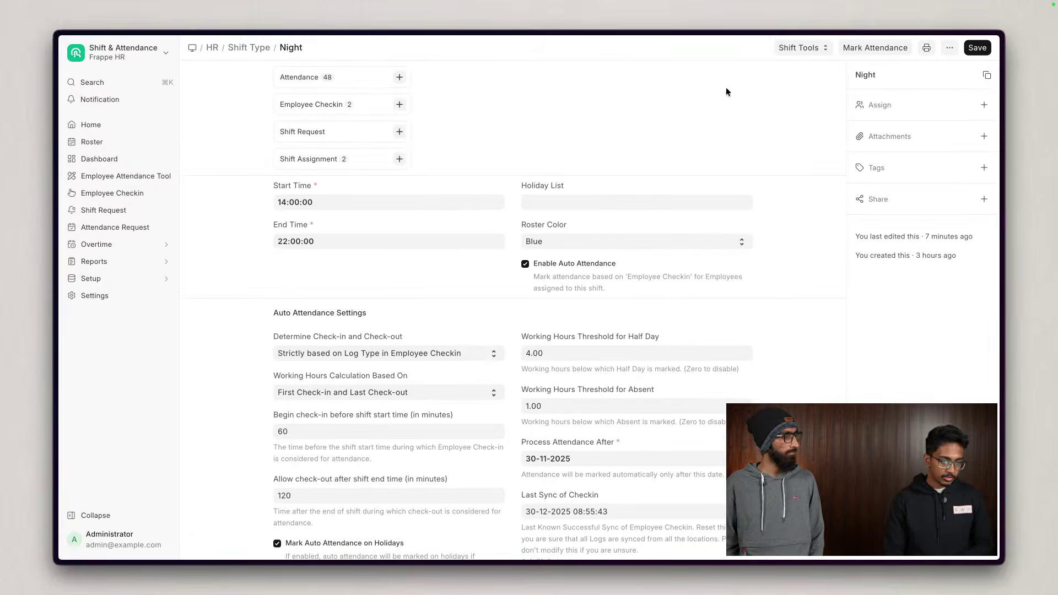
click(881, 53)
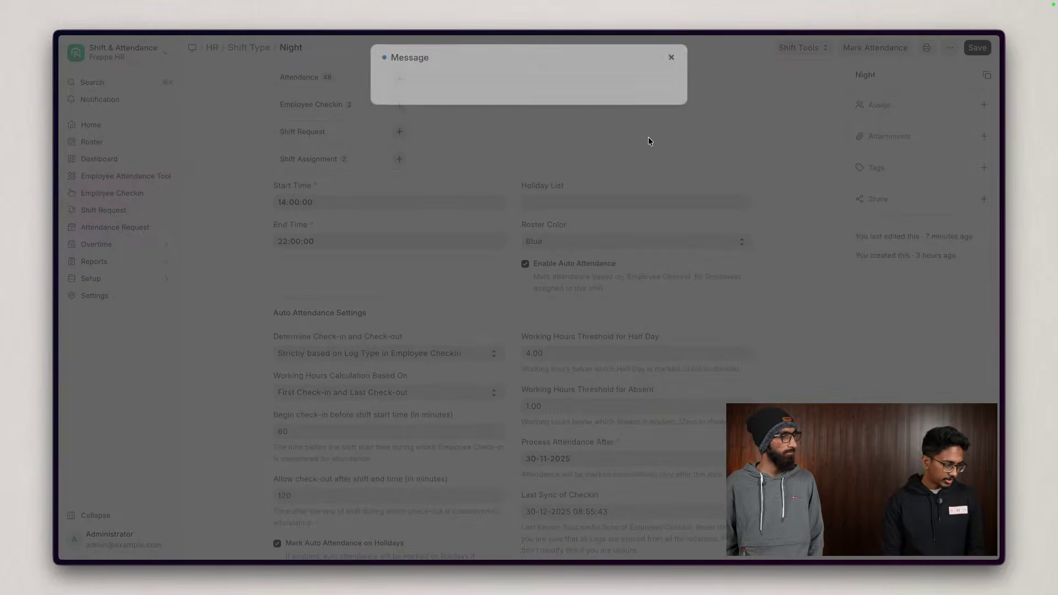
click(648, 137)
- Review the attendance records linked to the Night shift, including the overtime details of the Present entry for 15-12-2025
click(303, 79)
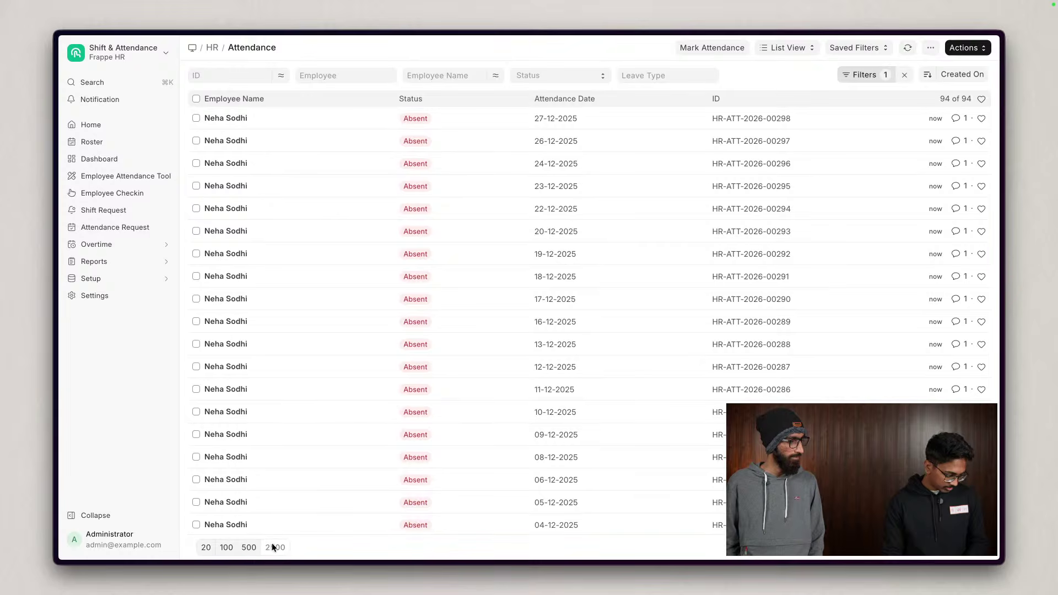
scroll(322, 236, down, 5)
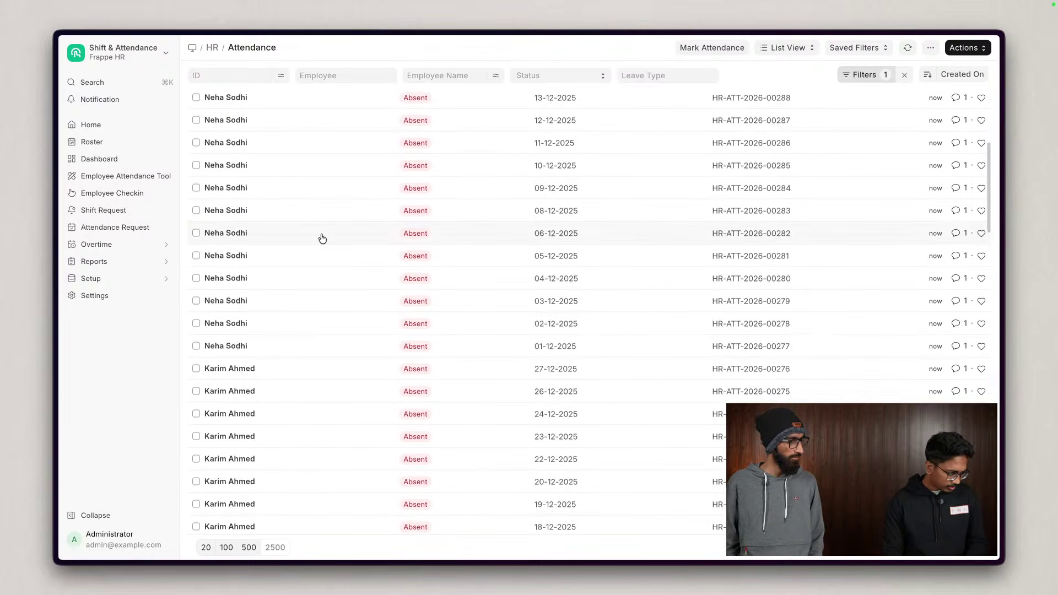
scroll(323, 238, up, 5)
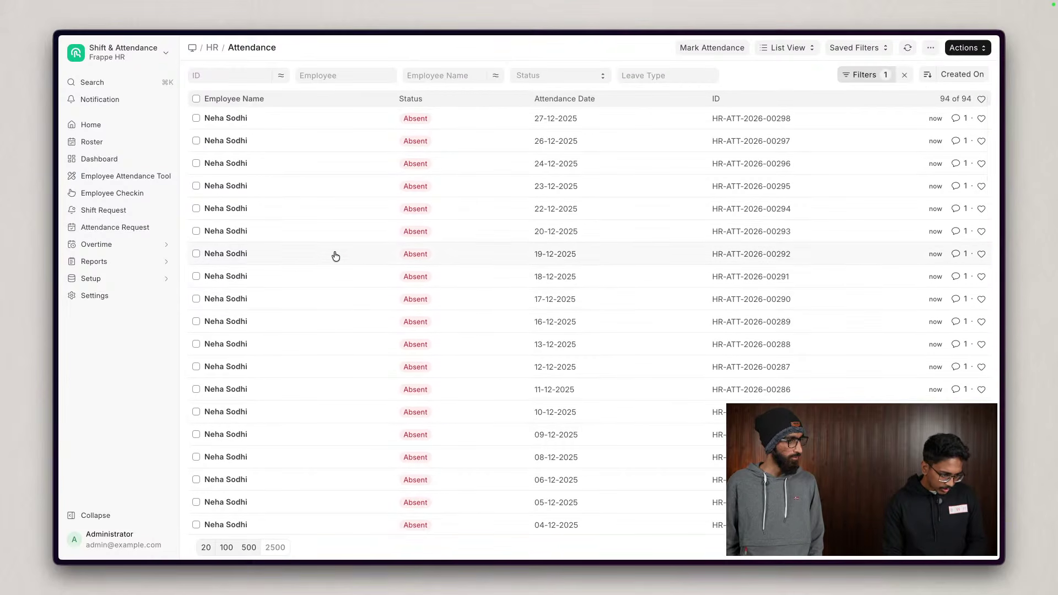
scroll(385, 301, down, 15)
scroll(386, 285, up, 15)
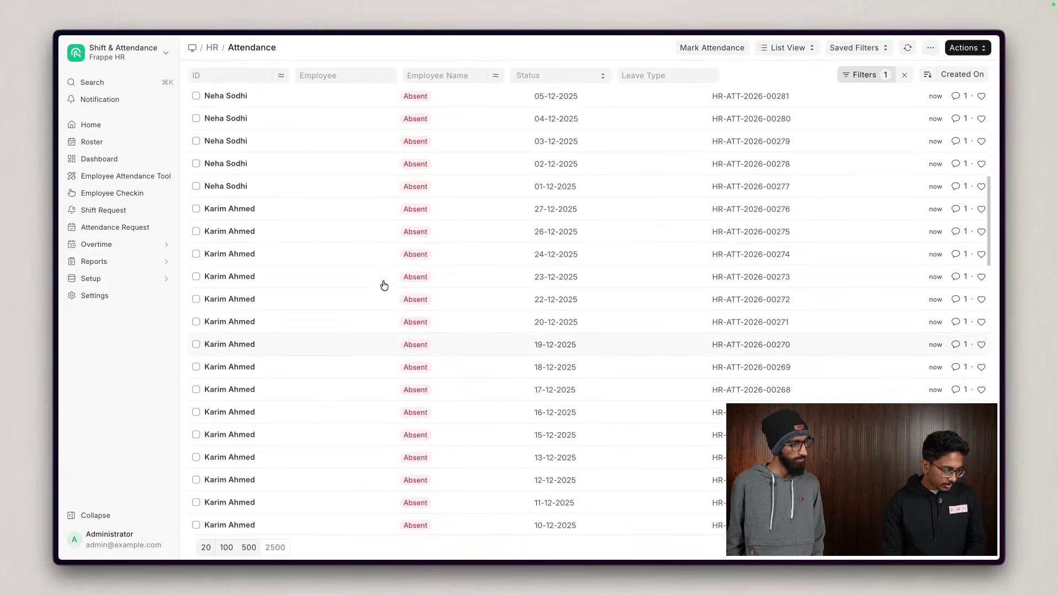
scroll(385, 284, down, 15)
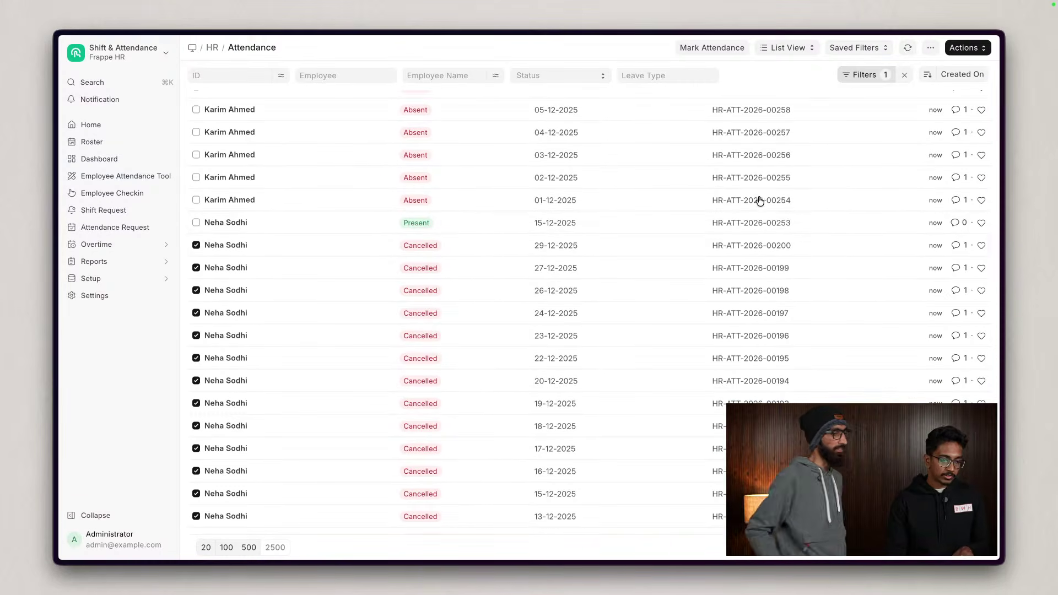
click(225, 223)
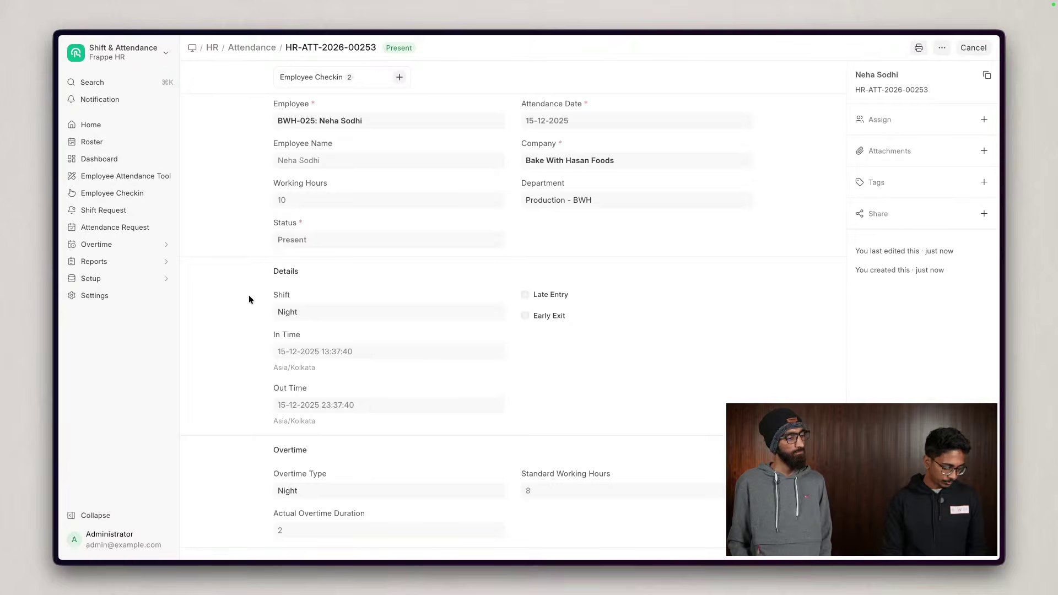
click(252, 48)
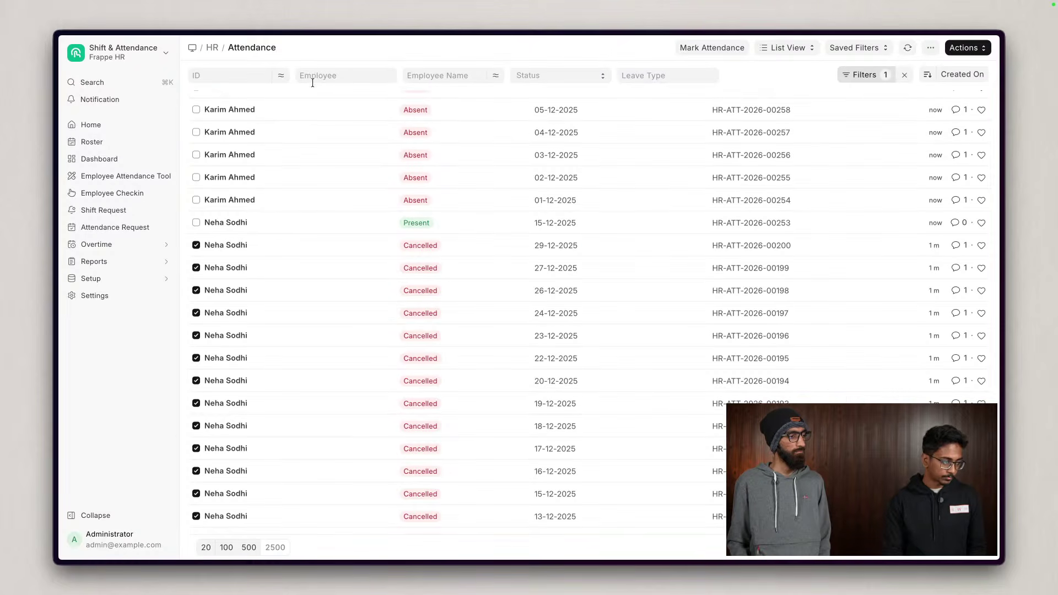
- Create a new Overtime Slip with the posting date 31-12-2025
click(126, 84)
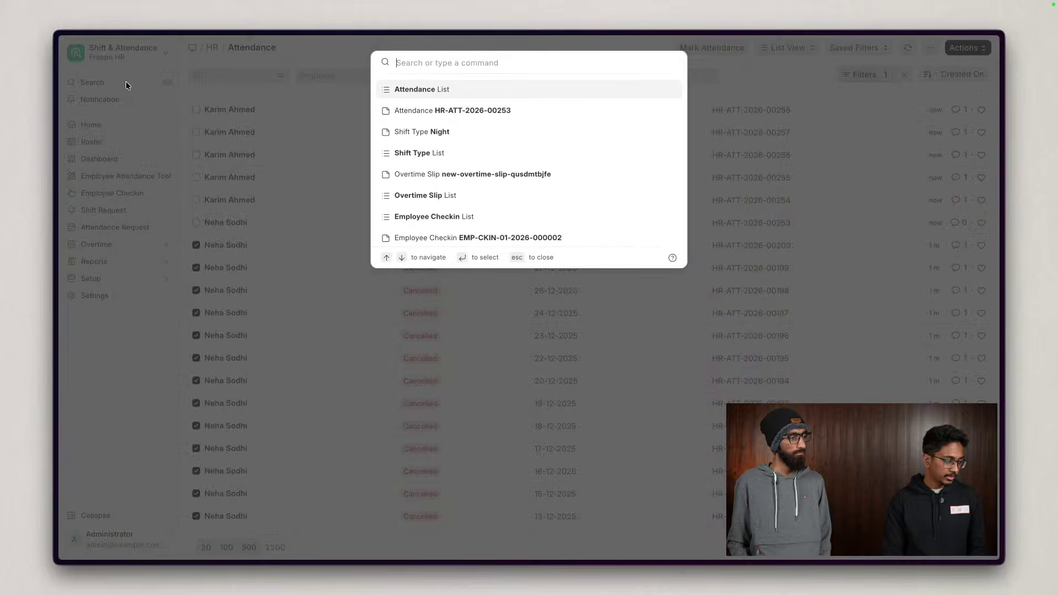
text(overt)
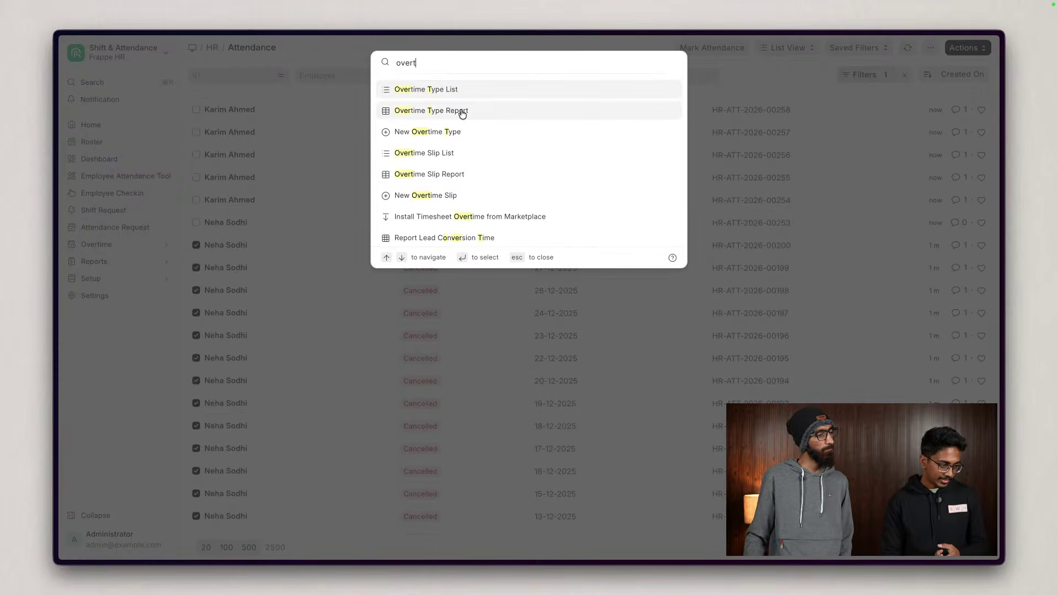
click(463, 154)
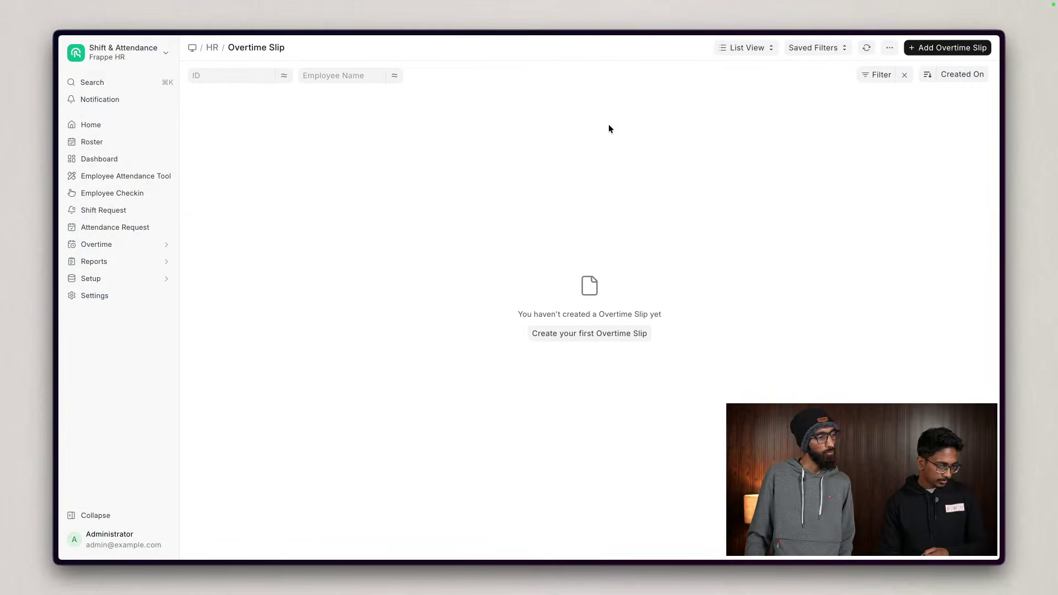
click(952, 47)
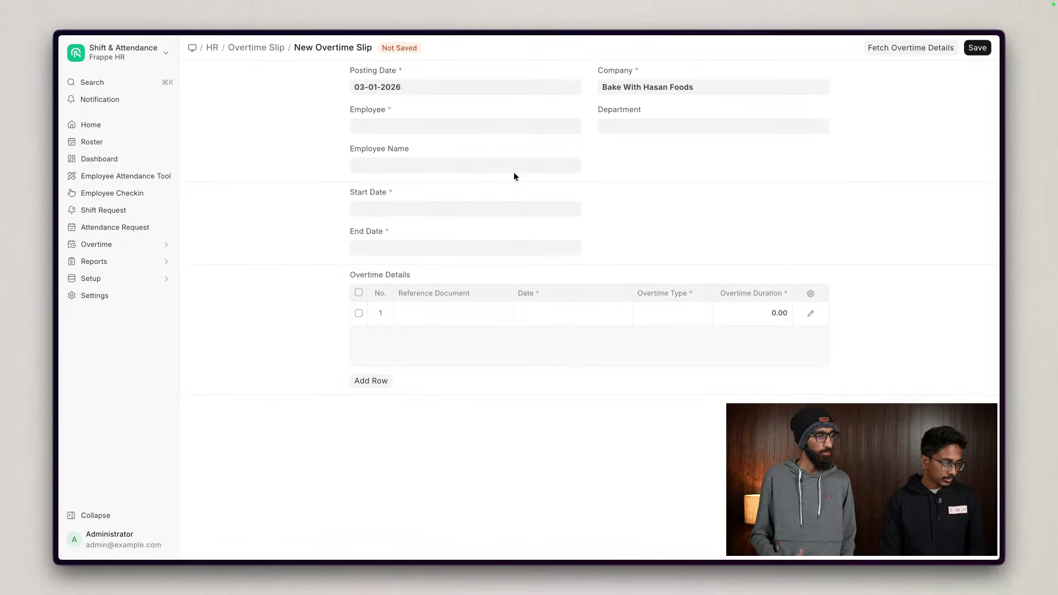
click(438, 85)
click(421, 153)
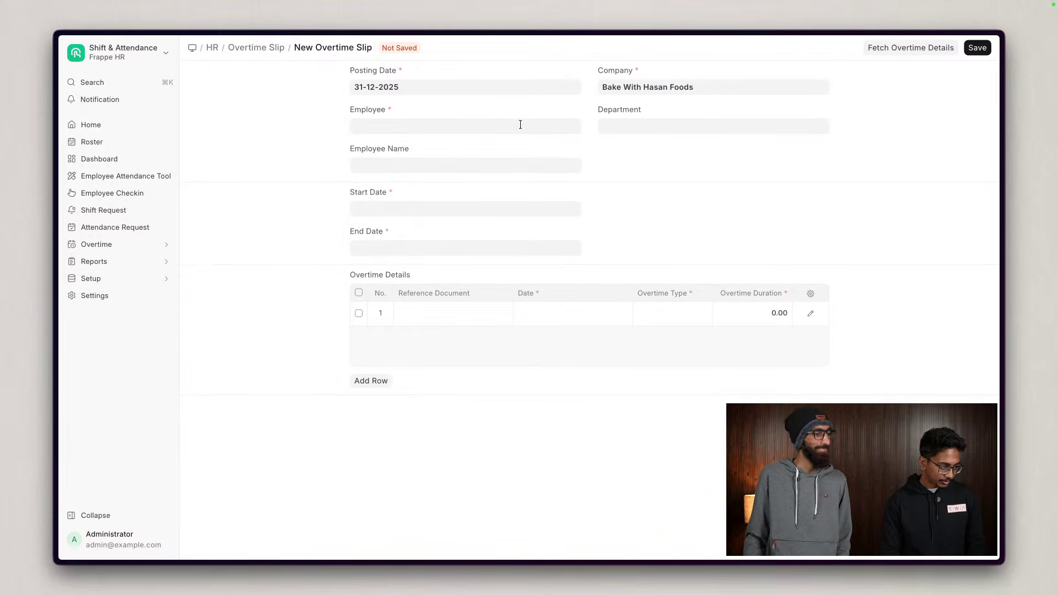
- Assign the slip to the employee marked Present on 15-12-2025, save it as a draft and return to the Overtime Slip list
click(480, 130)
text(n)
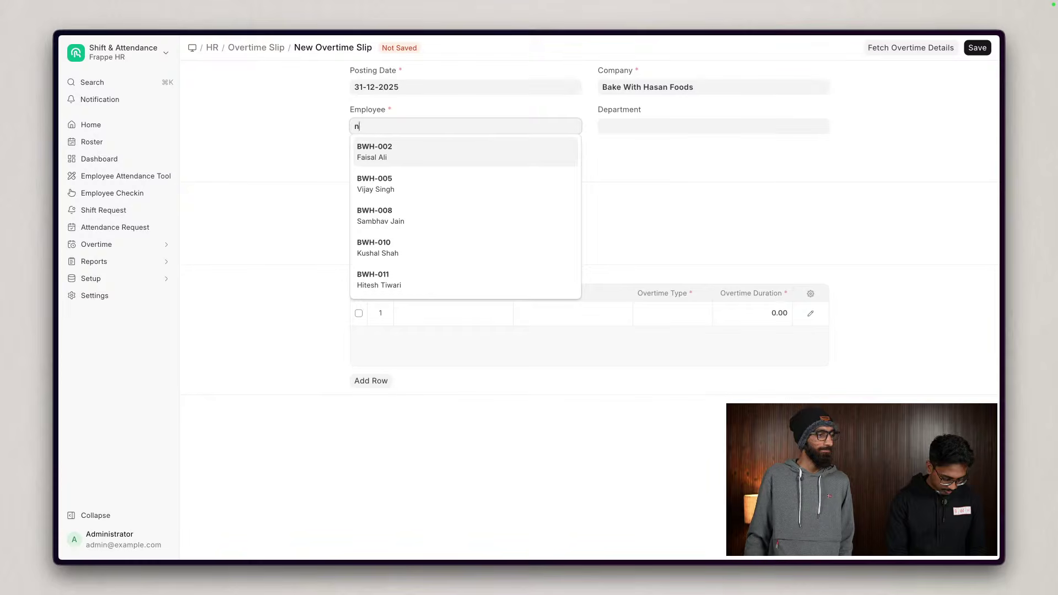
text(eh)
click(429, 149)
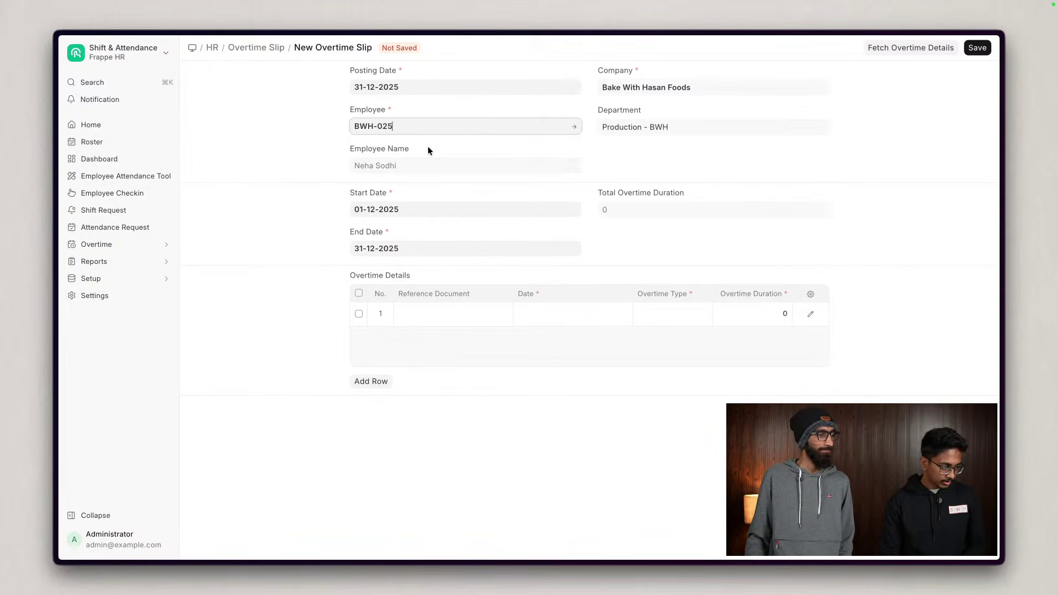
click(606, 166)
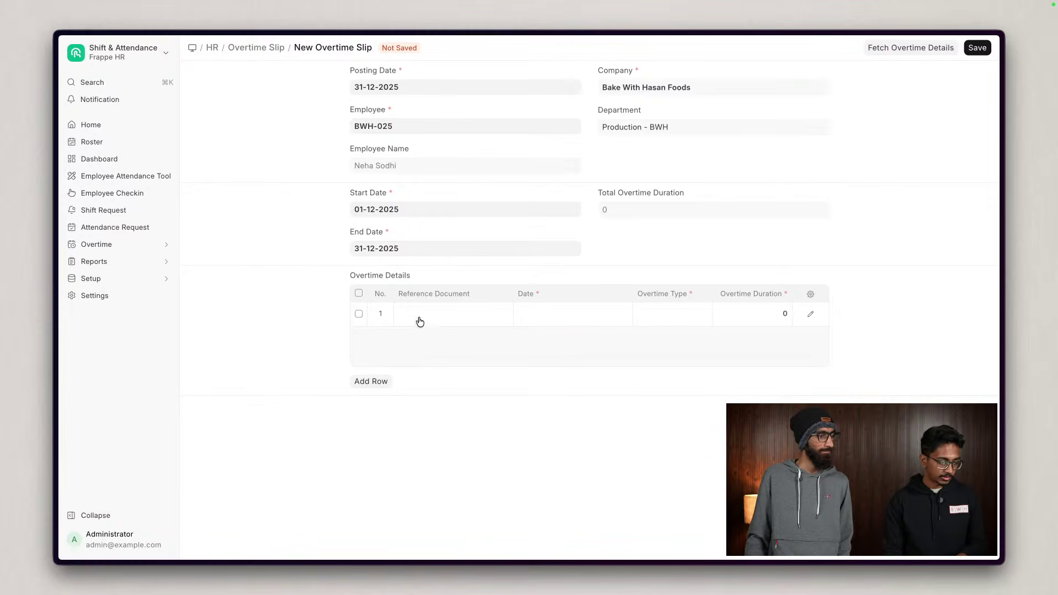
click(249, 49)
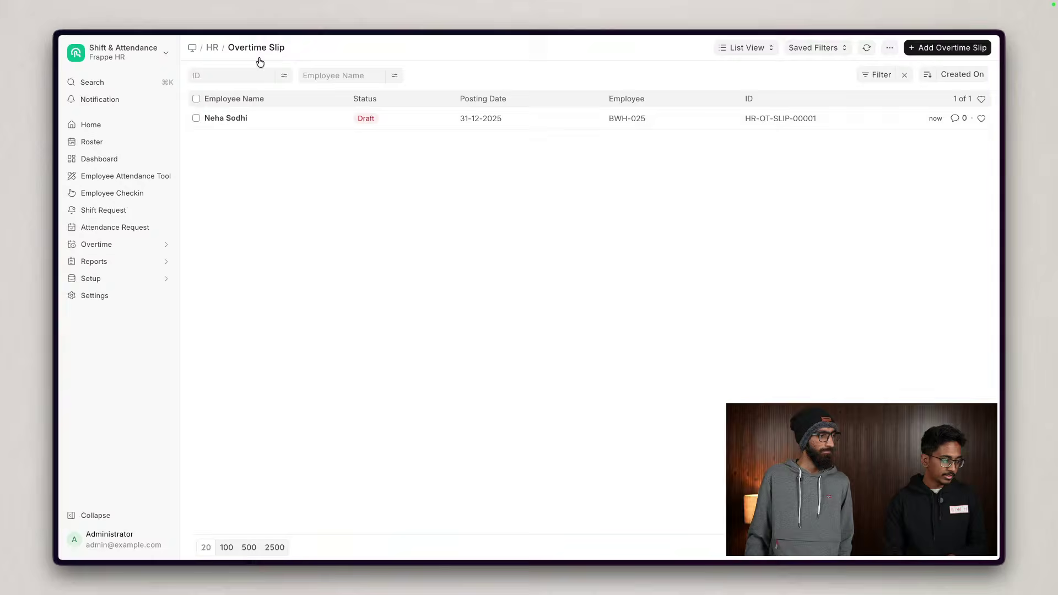
- Submit the draft overtime slip and open its linked Additional Salary record
click(230, 115)
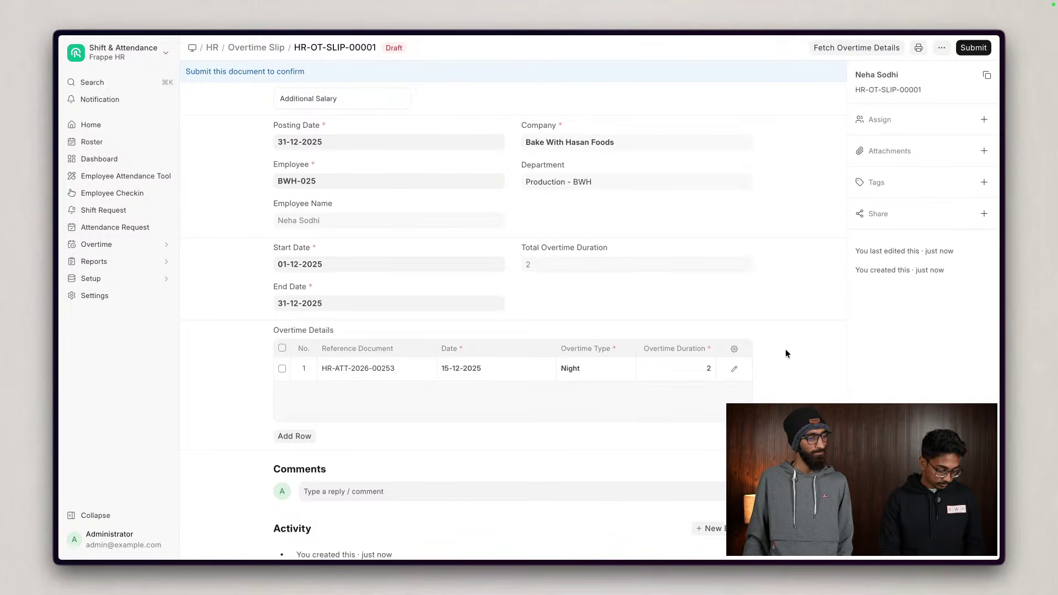
key(super+s)
key(Return)
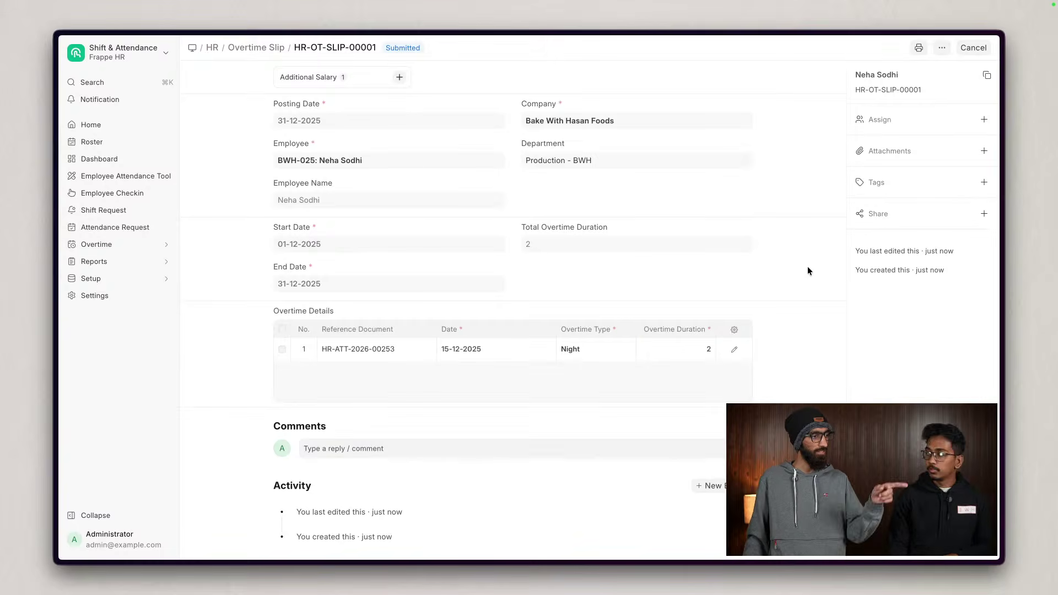
click(311, 79)
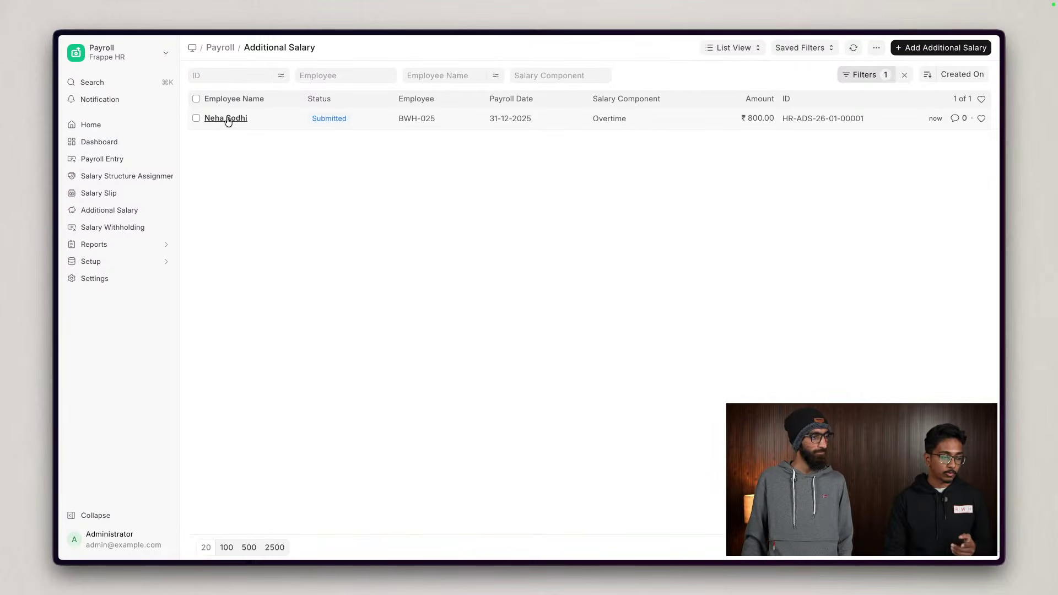
click(227, 119)
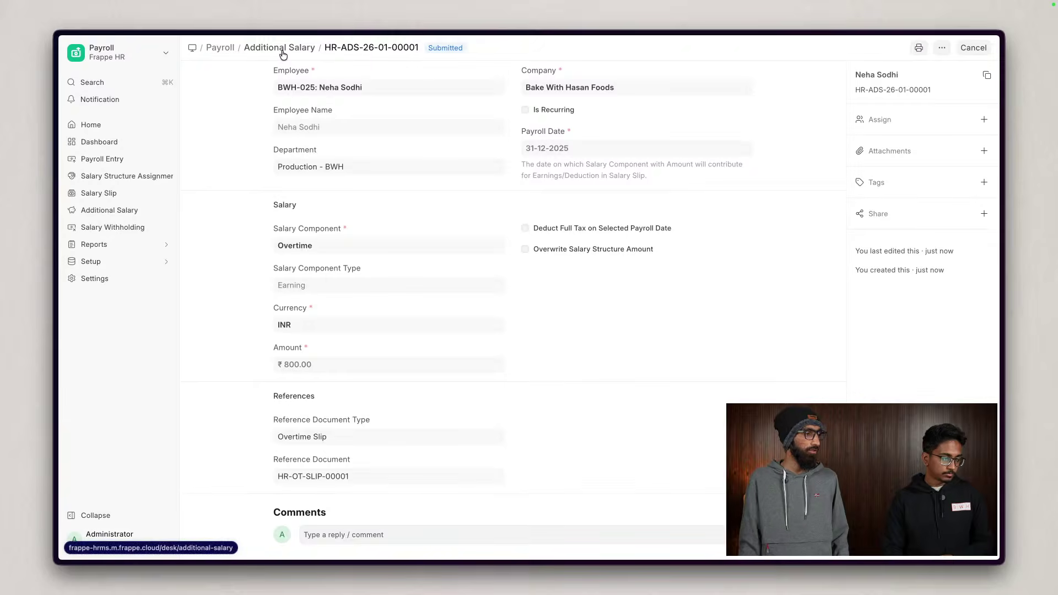
- Go to the Salary Slip list and start a new salary slip
key(super+k)
text(sala)
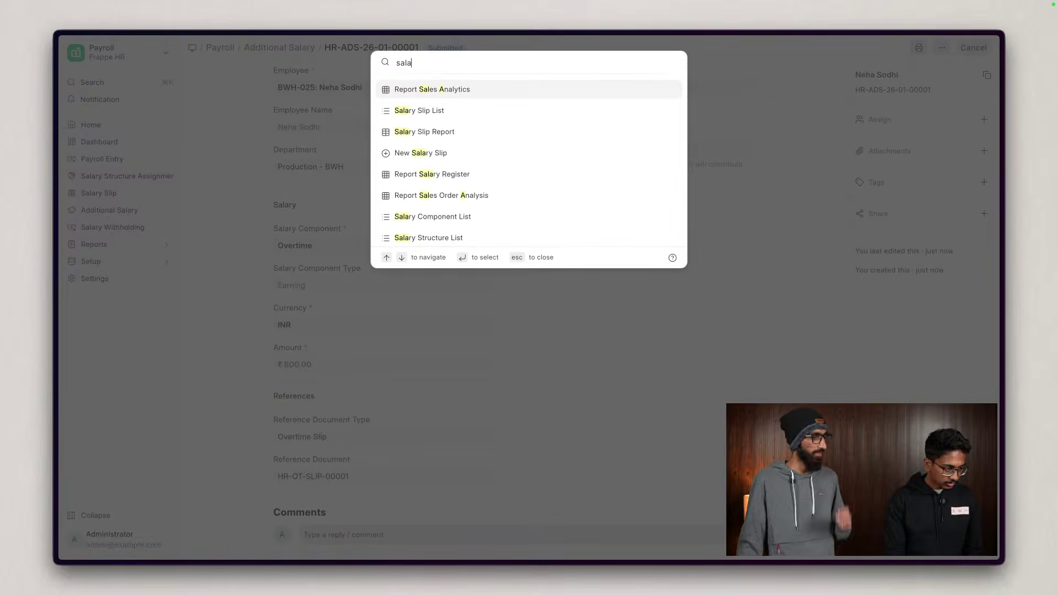
key(Down)
key(Down)
key(Up)
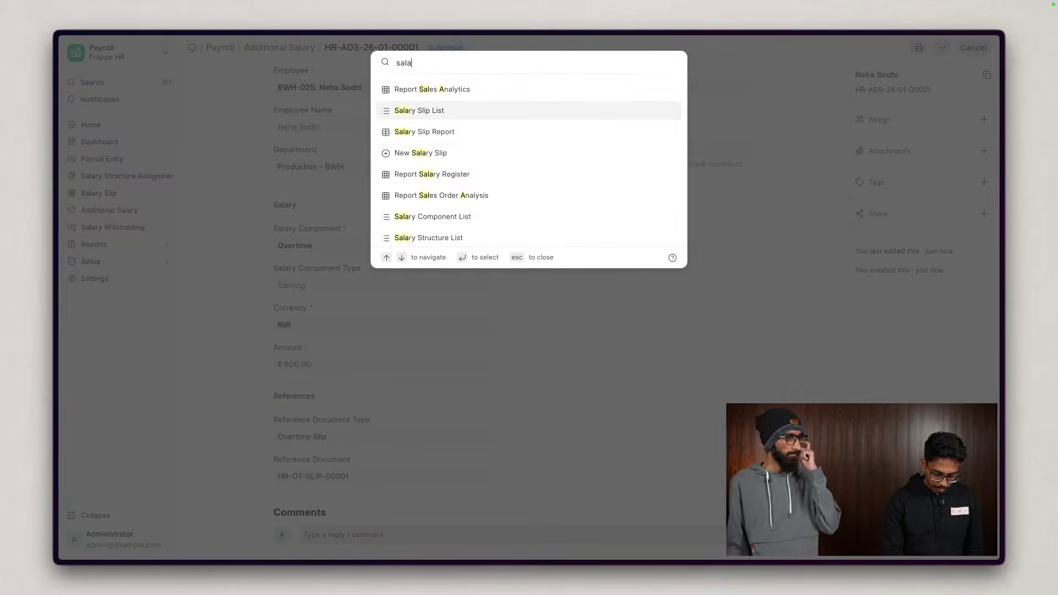
key(Return)
click(940, 51)
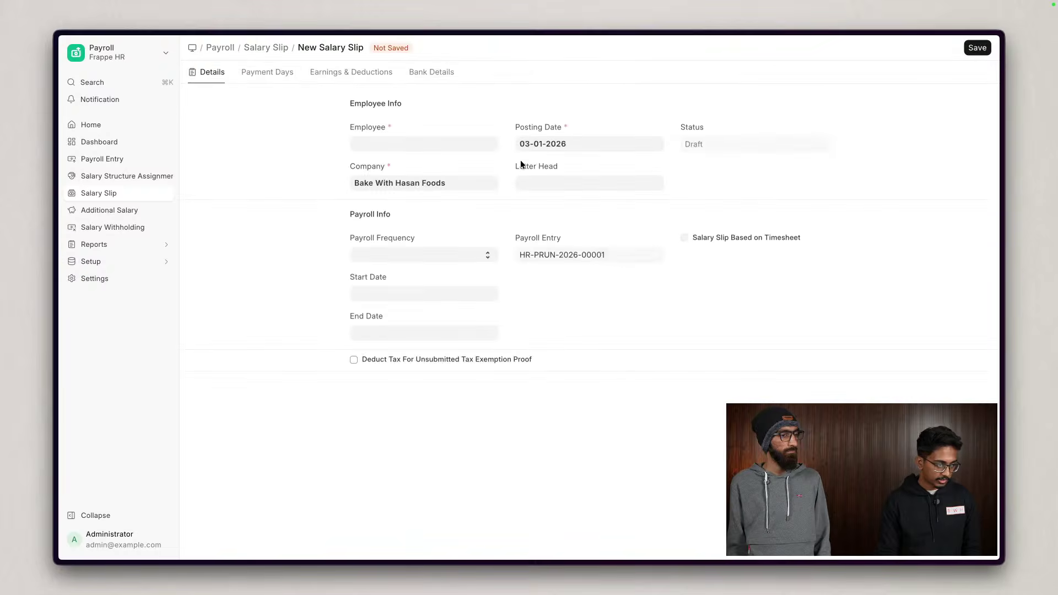
click(395, 146)
text(neha)
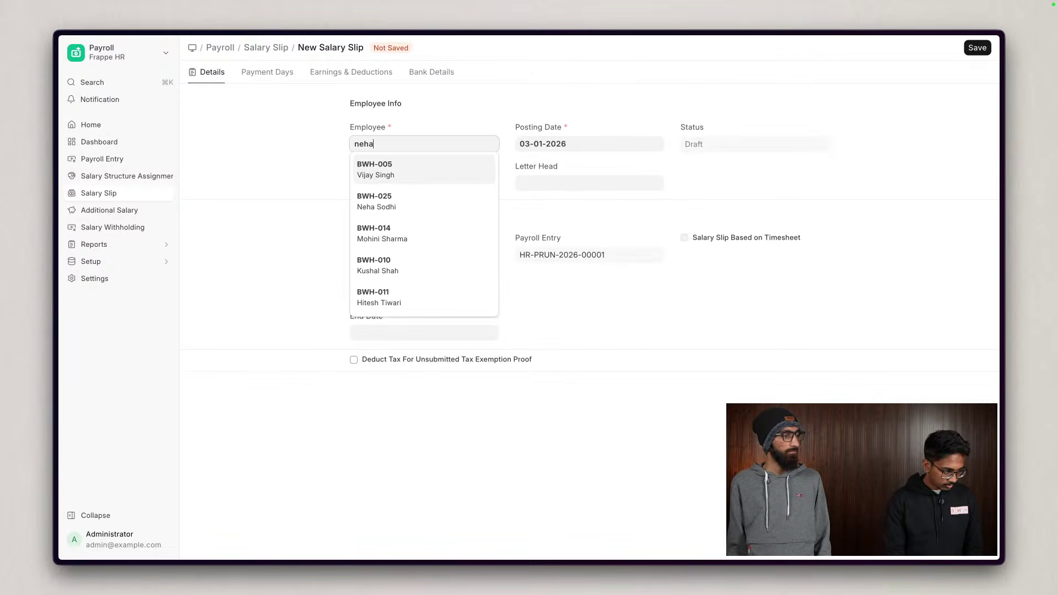
key(Return)
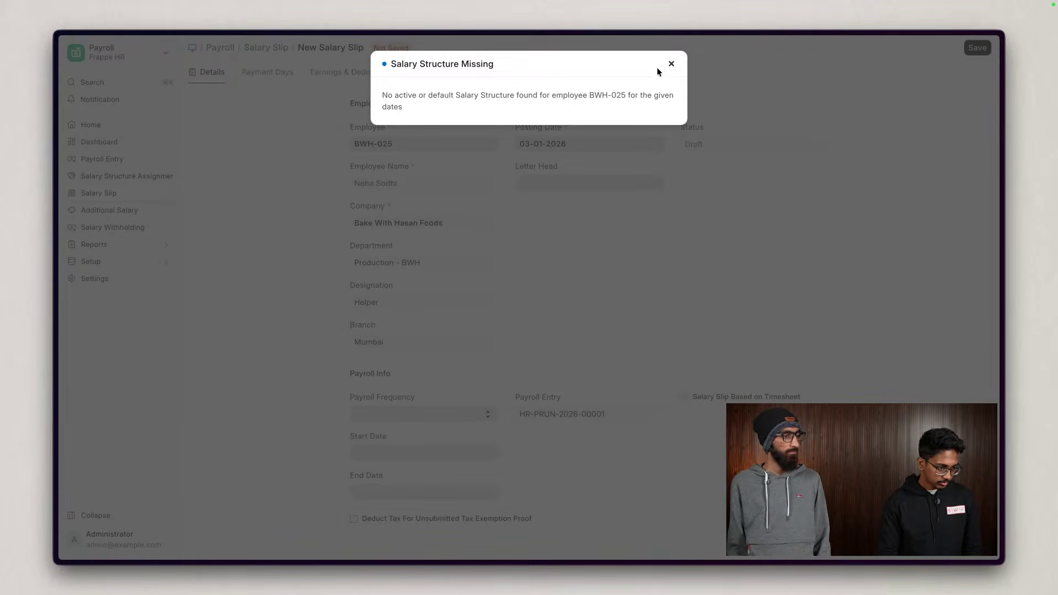
click(670, 65)
click(435, 414)
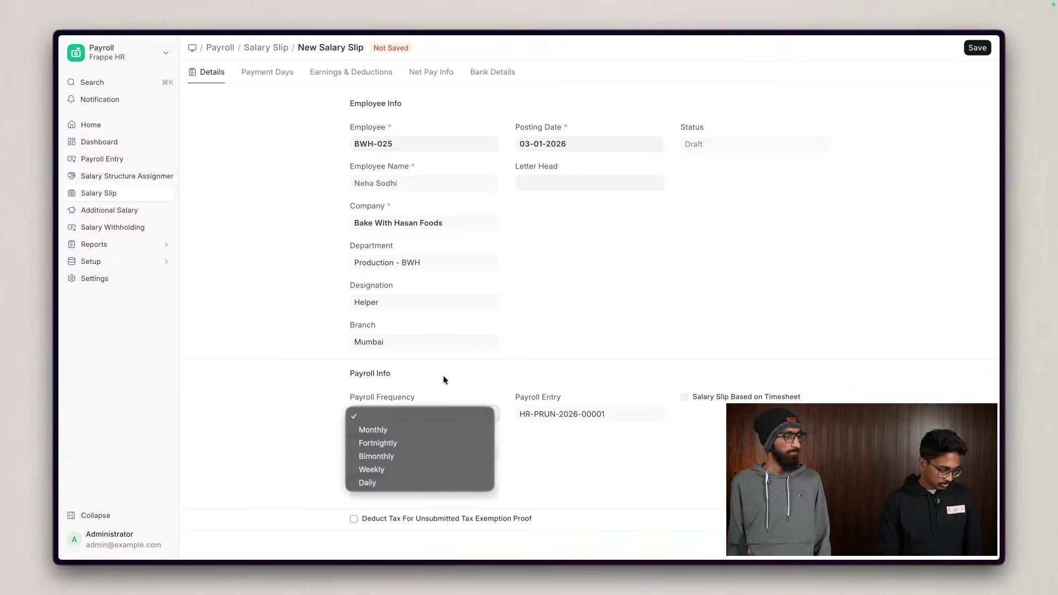
click(399, 436)
click(607, 161)
click(595, 144)
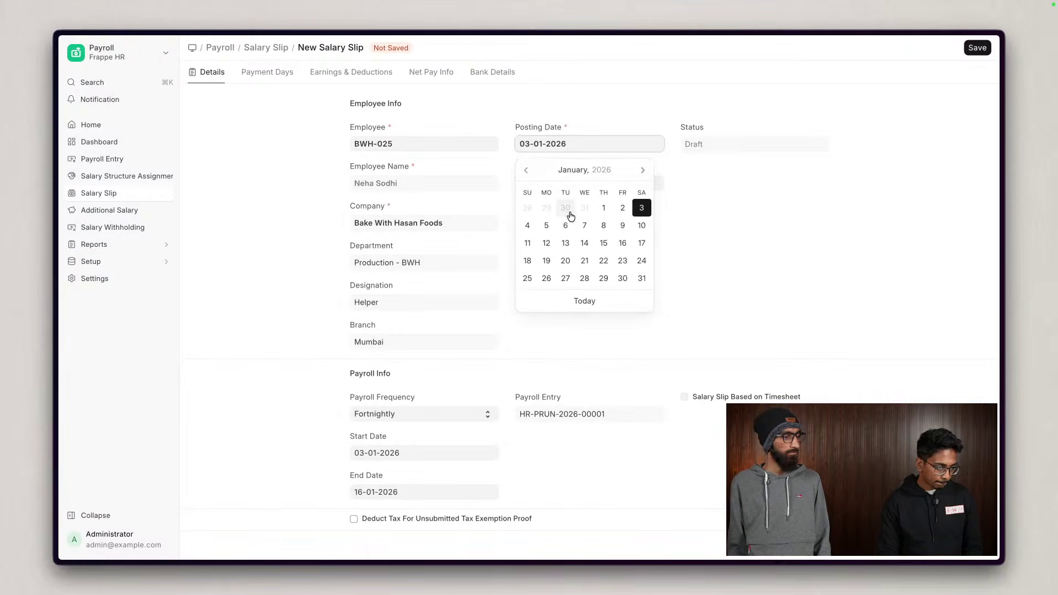
click(581, 208)
click(441, 415)
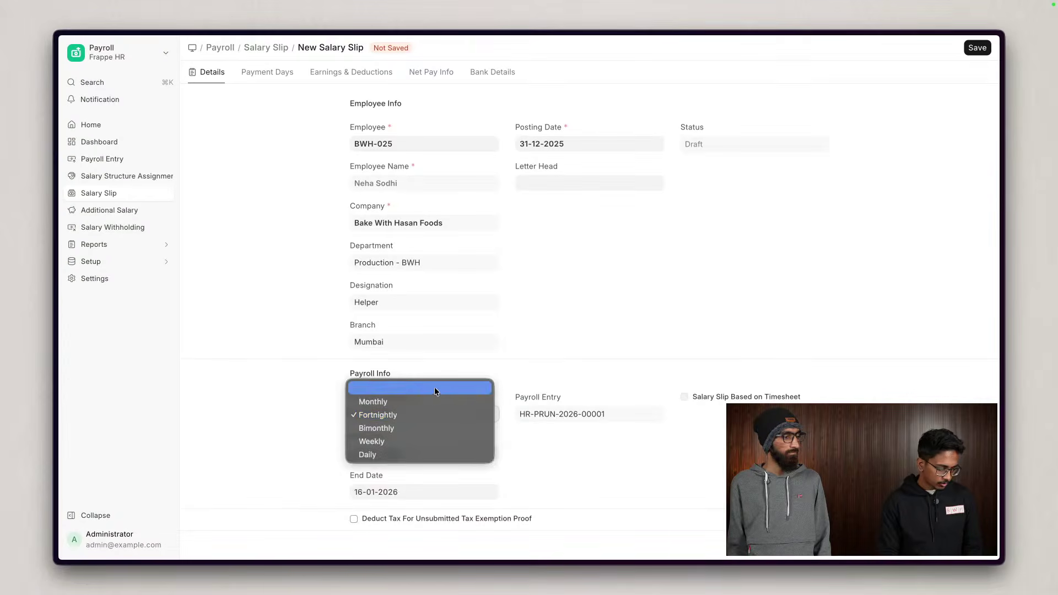
click(406, 401)
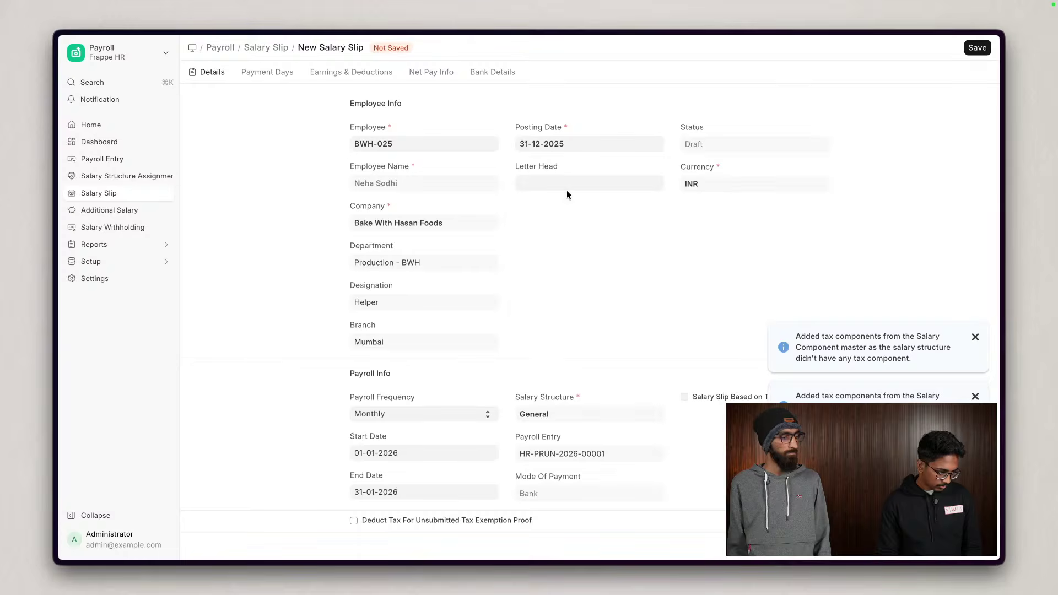
key(super+r)
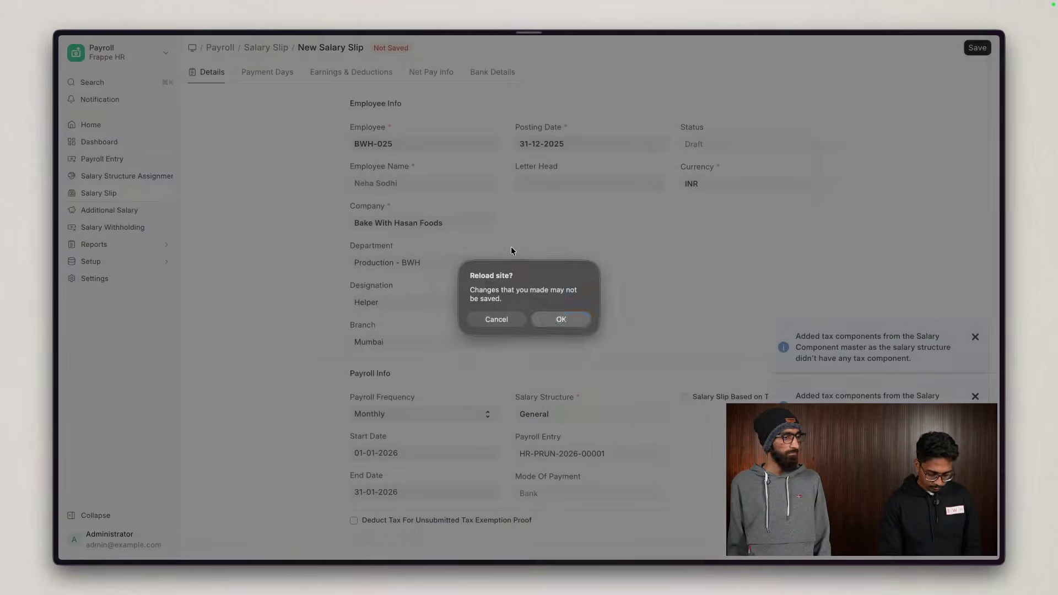
key(Return)
- Fill in the salary slip for the employee with the overtime, with posting date 31-12-2025 and Monthly payroll frequency, and save it as a draft
click(445, 143)
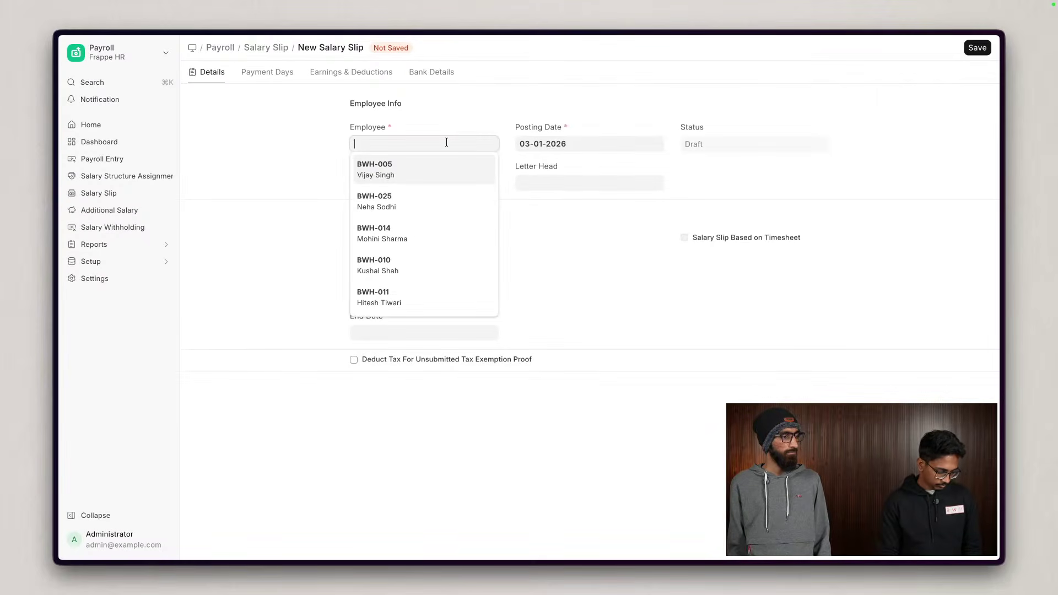
text(neha)
key(Return)
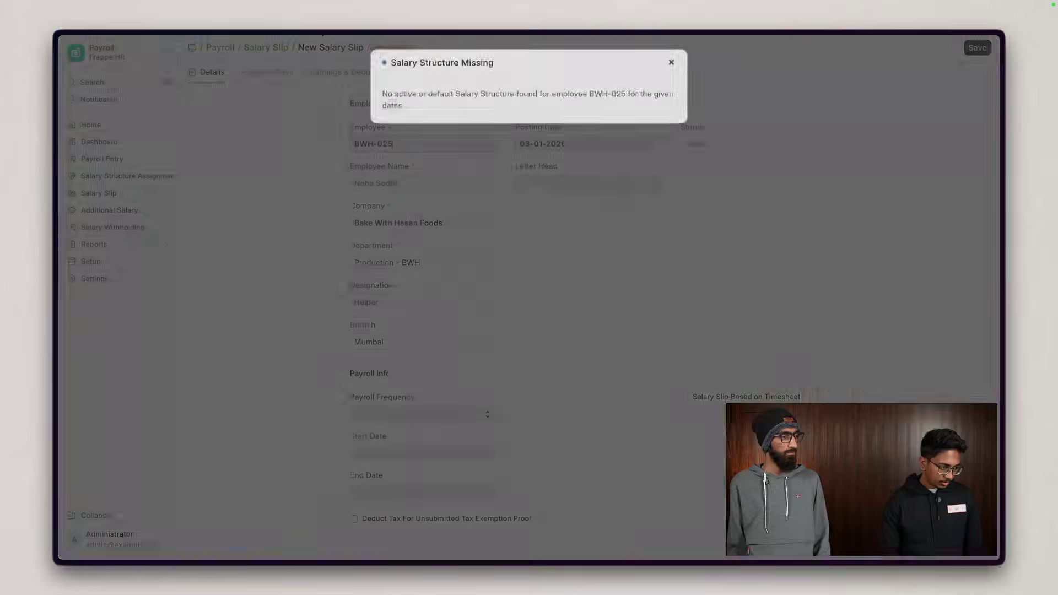
click(527, 200)
click(551, 143)
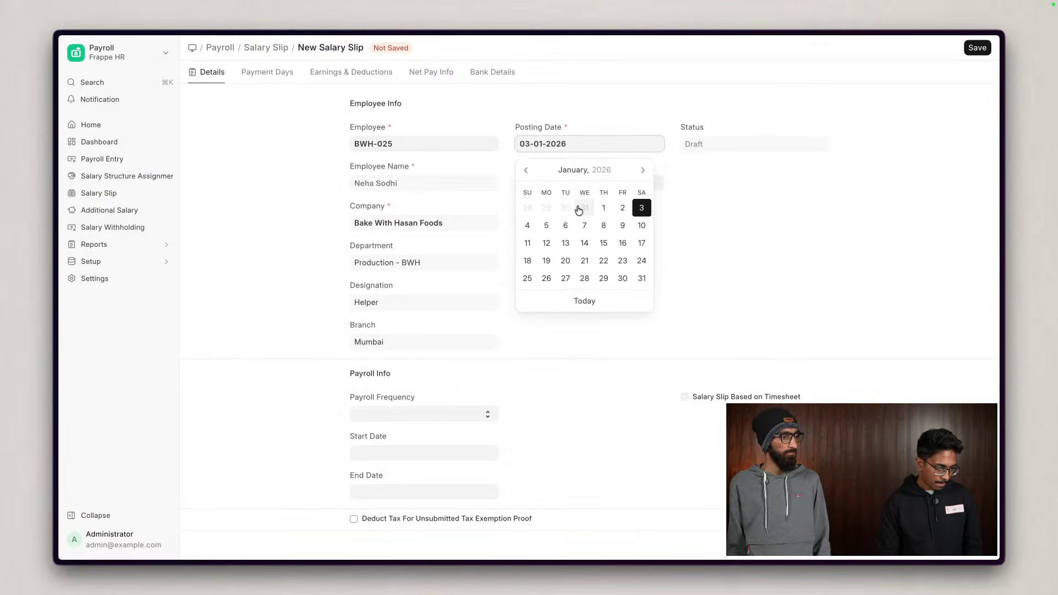
click(577, 208)
click(442, 416)
click(435, 427)
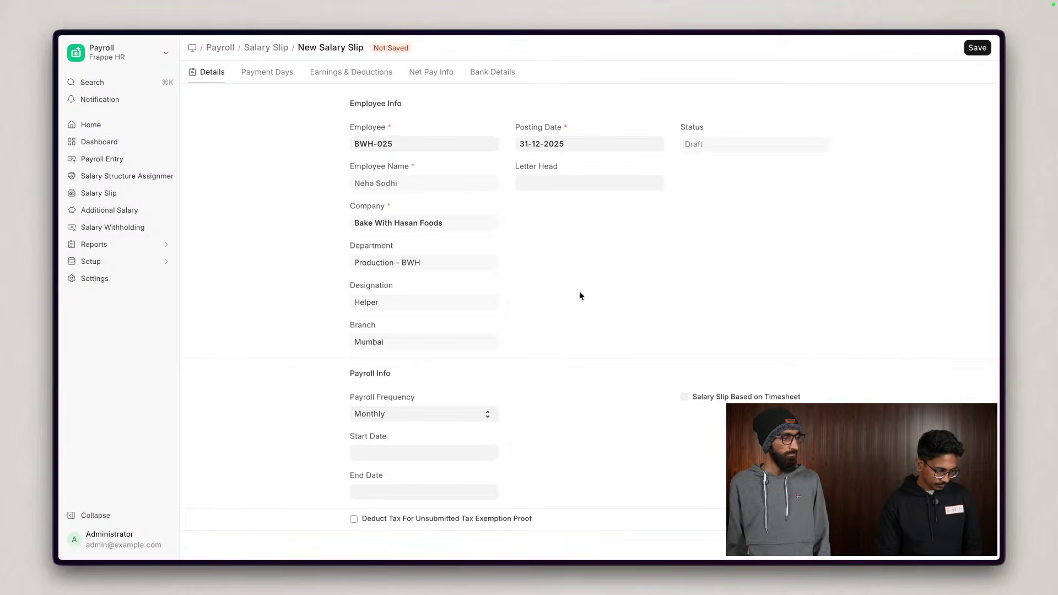
click(354, 74)
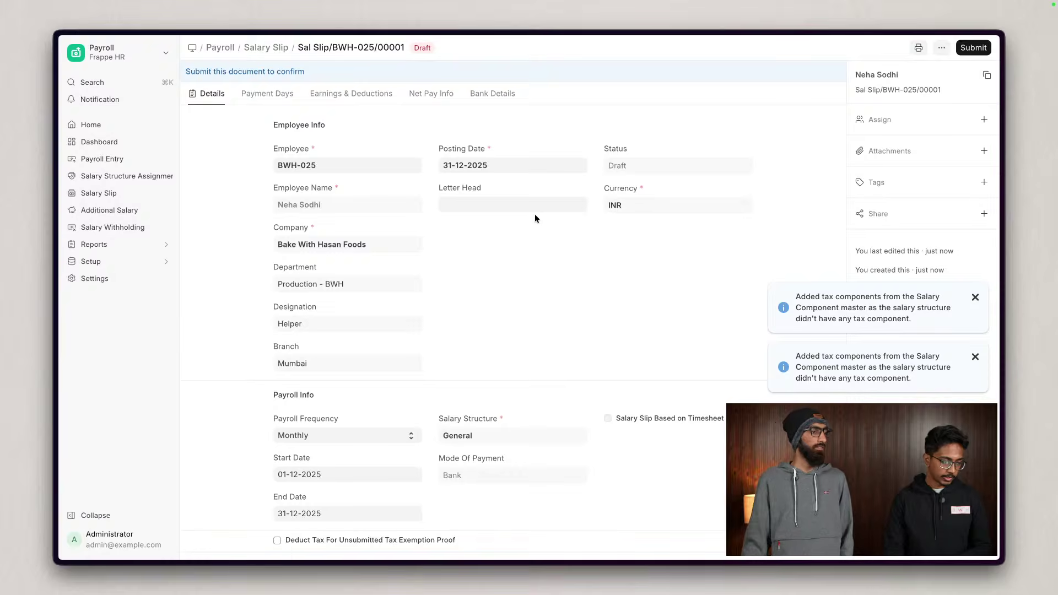
- Examine the draft slip's Overtime earning row and its linked Additional Salary record, and return to the Payroll workspace
click(353, 94)
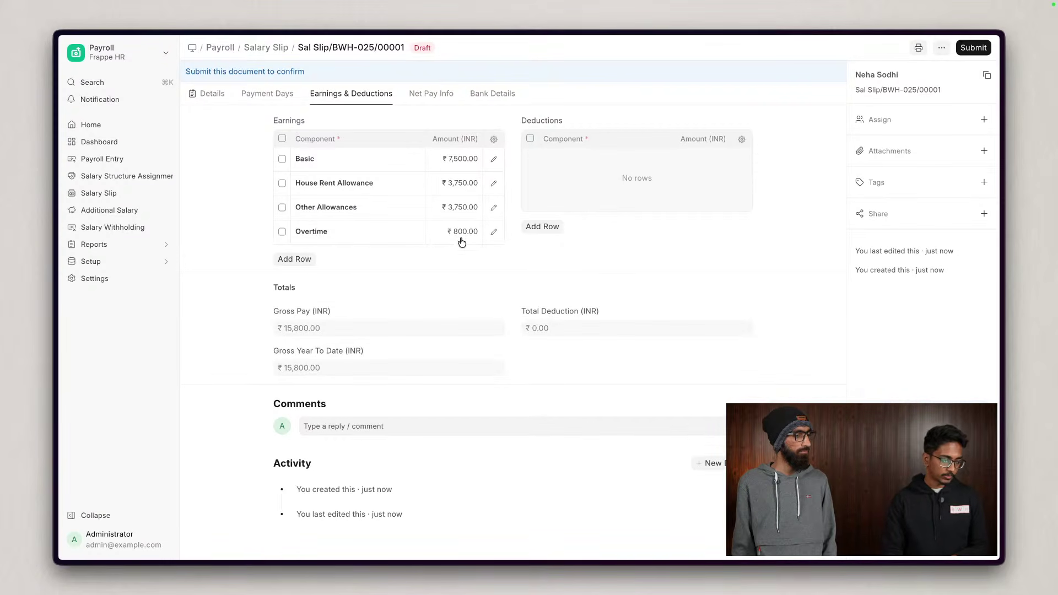
click(494, 233)
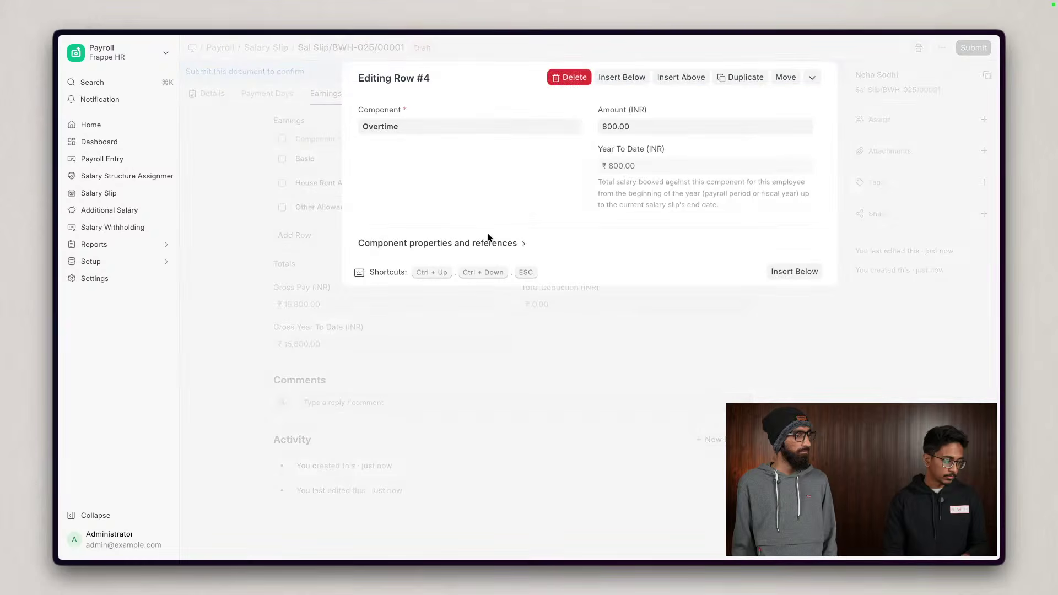
click(498, 245)
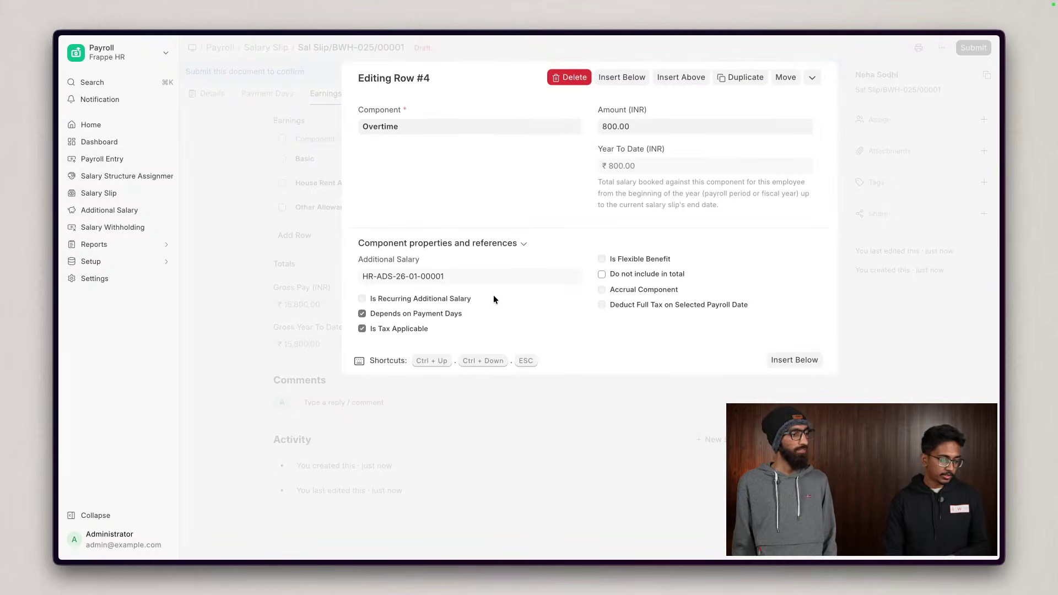
click(412, 277)
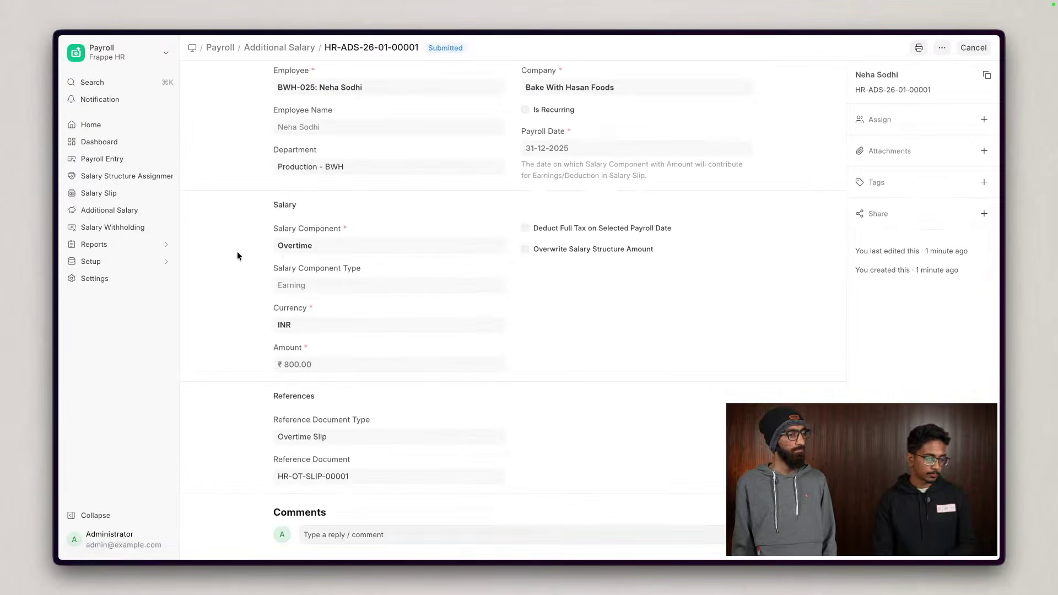
click(229, 50)
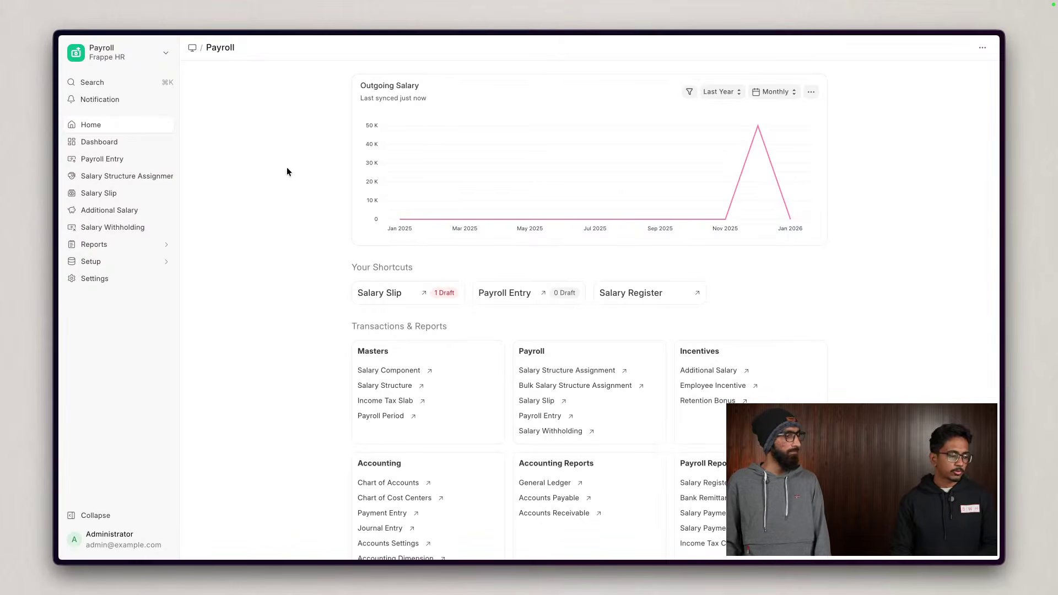
click(116, 86)
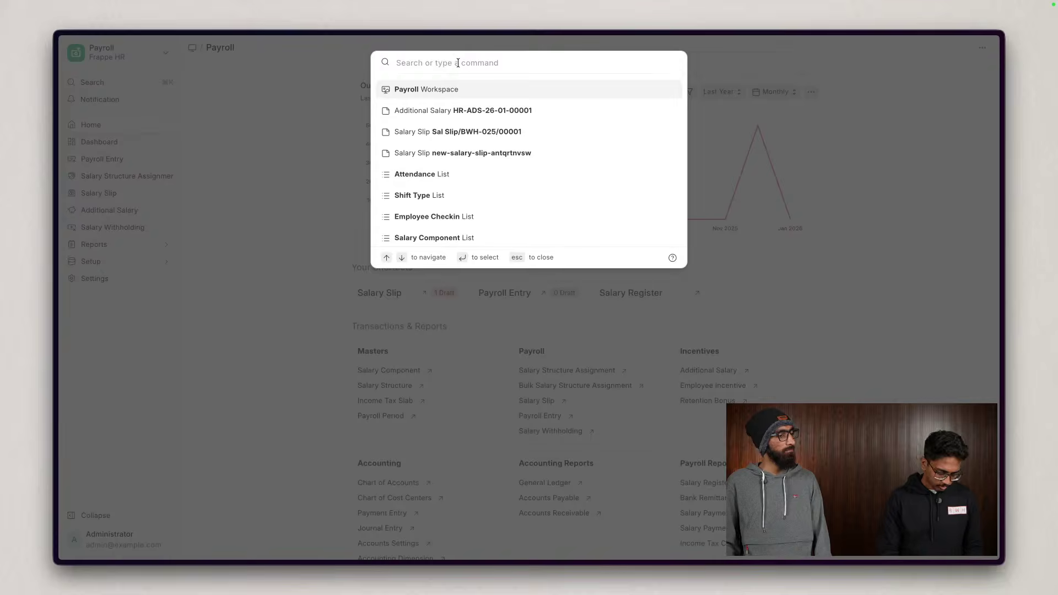
text(hhol)
key(BackSpace)
key(BackSpace)
key(BackSpace)
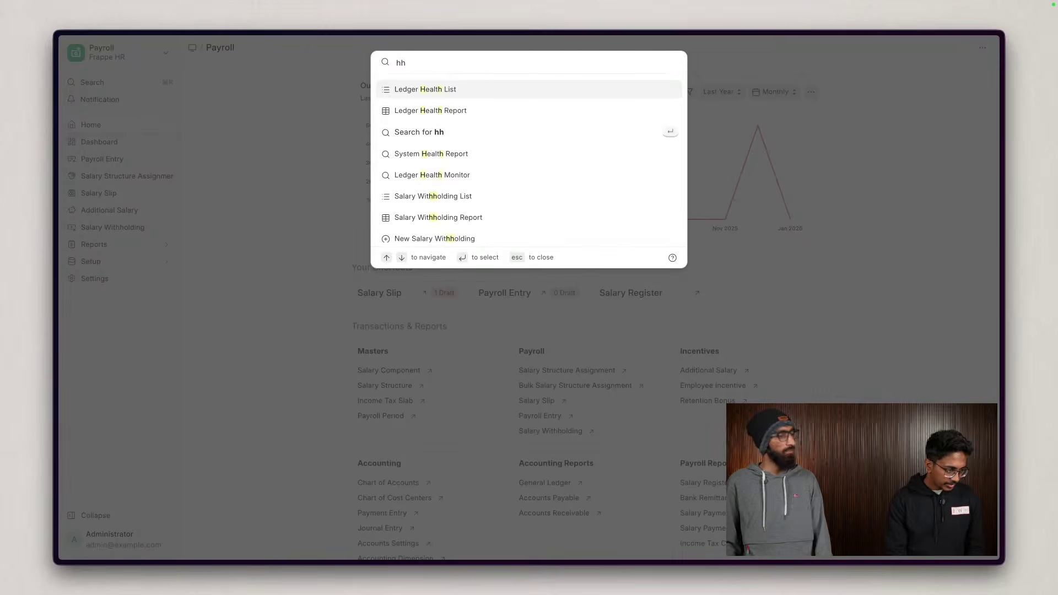
text(olida a)
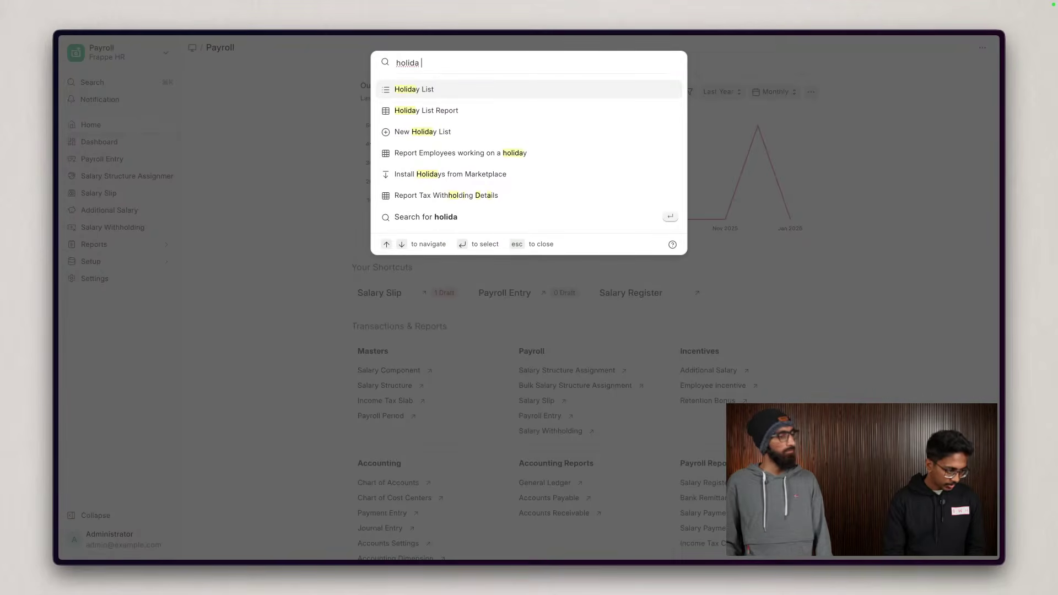
key(BackSpace)
key(BackSpace)
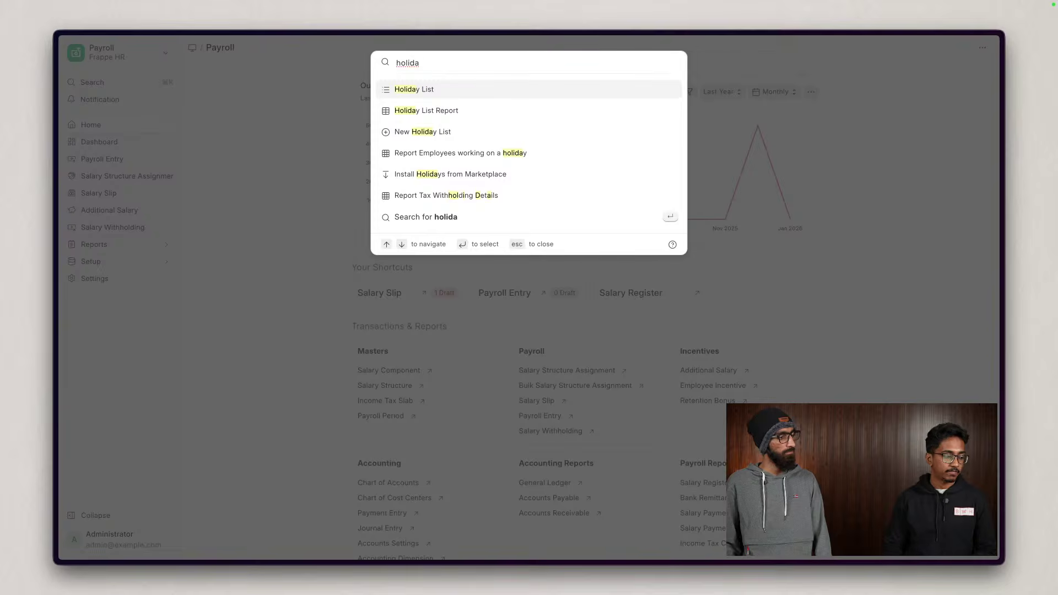
click(226, 143)
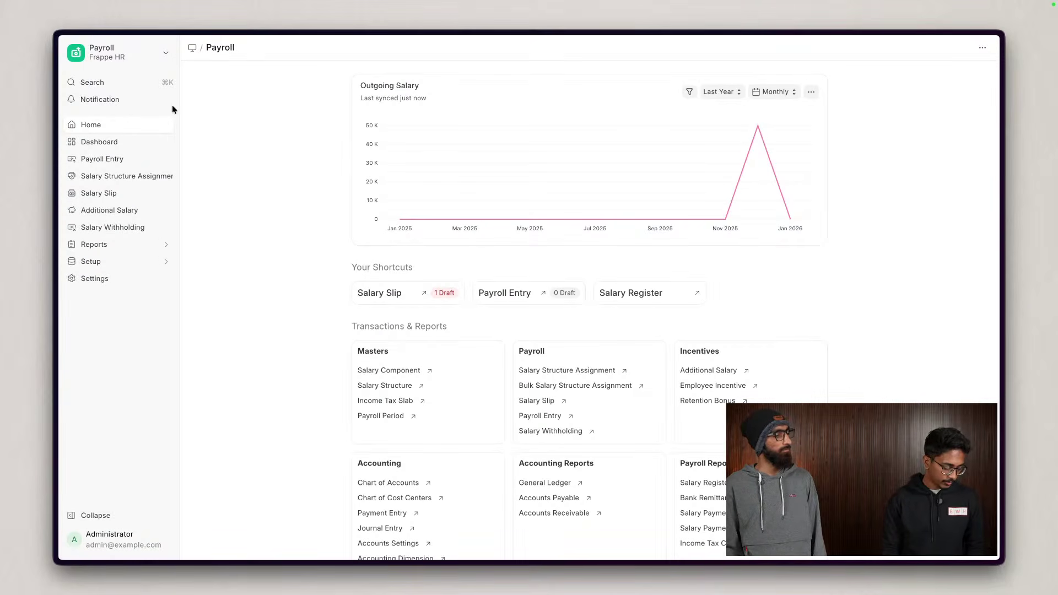
- Find the Company list through the global search and open the Bake With Hasan Foods record
click(107, 82)
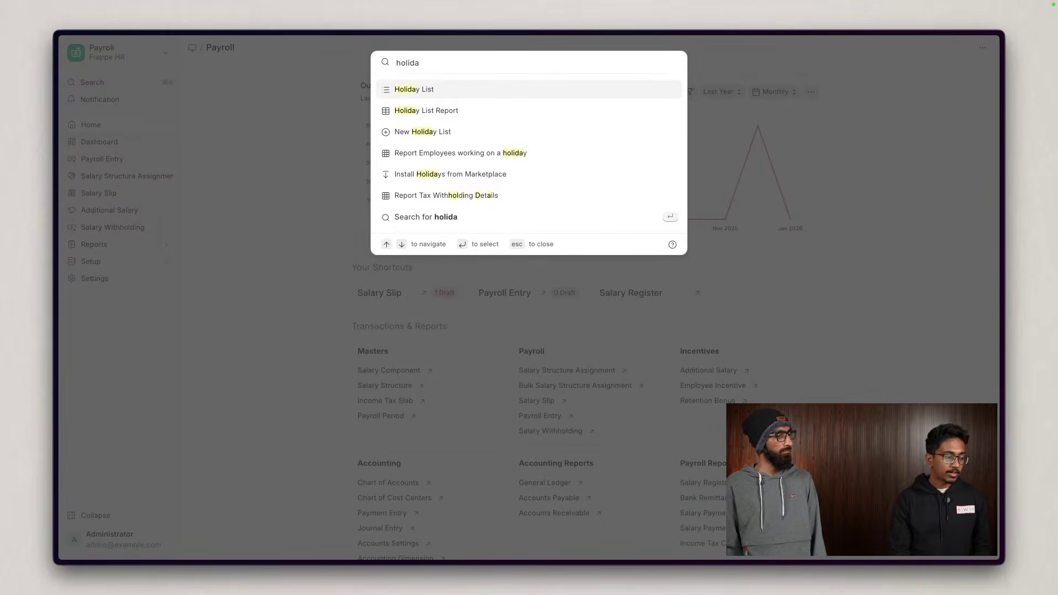
key(BackSpace)
key(BackSpace)
key(BackSpace)
key(BackSpace)
key(BackSpace)
key(BackSpace)
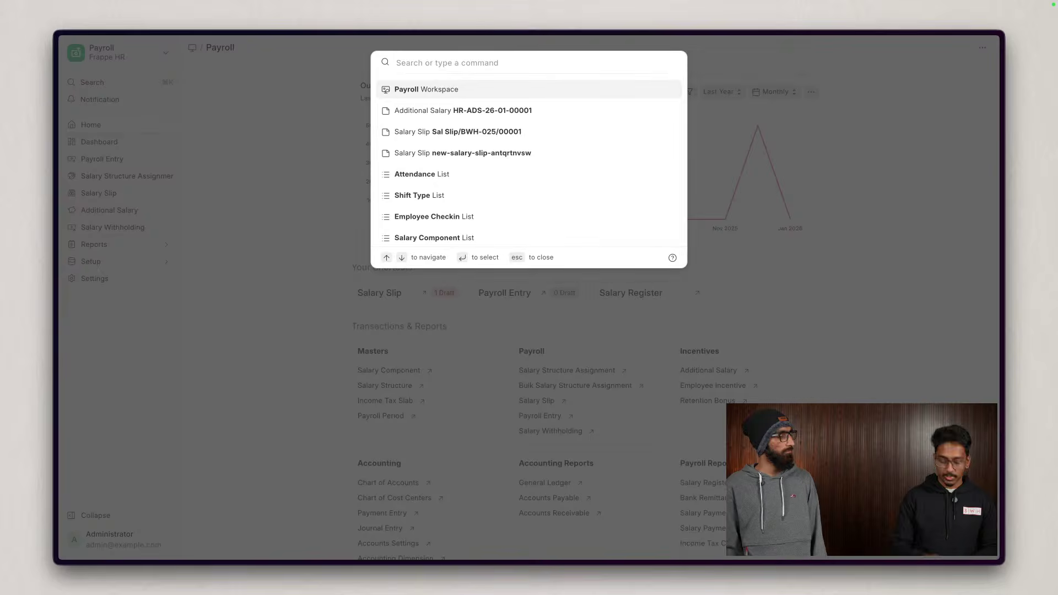
text(comp)
key(Return)
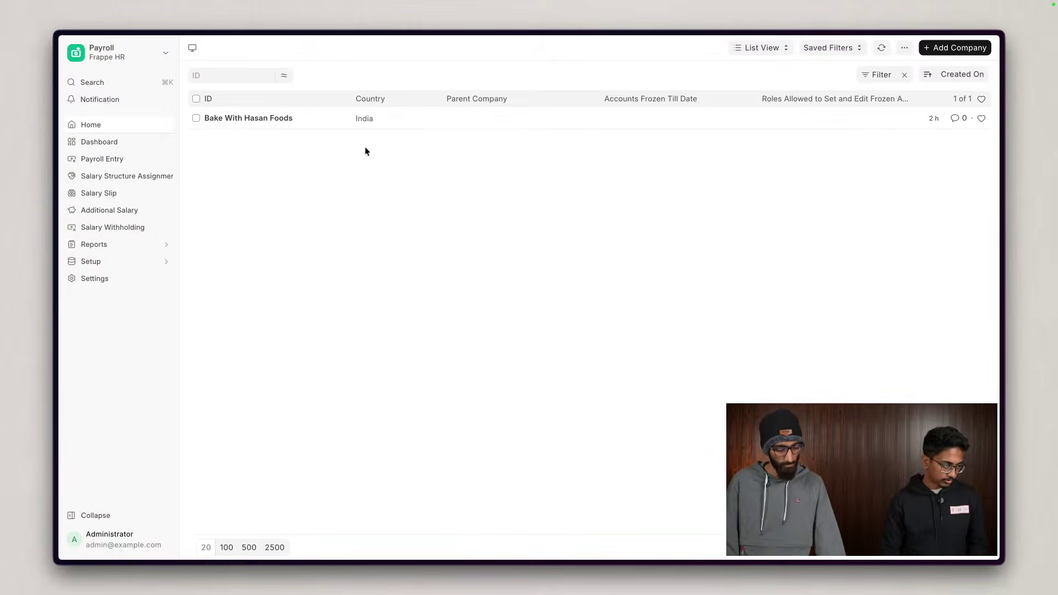
click(260, 117)
- Set the company's Default Holiday List to 2026 and save the record
click(304, 262)
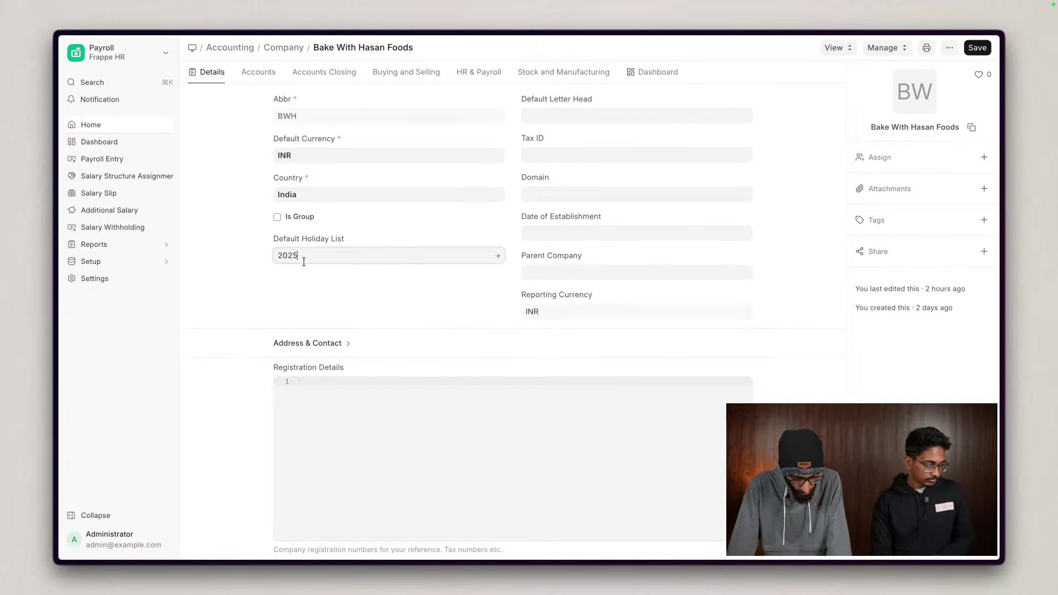
click(269, 287)
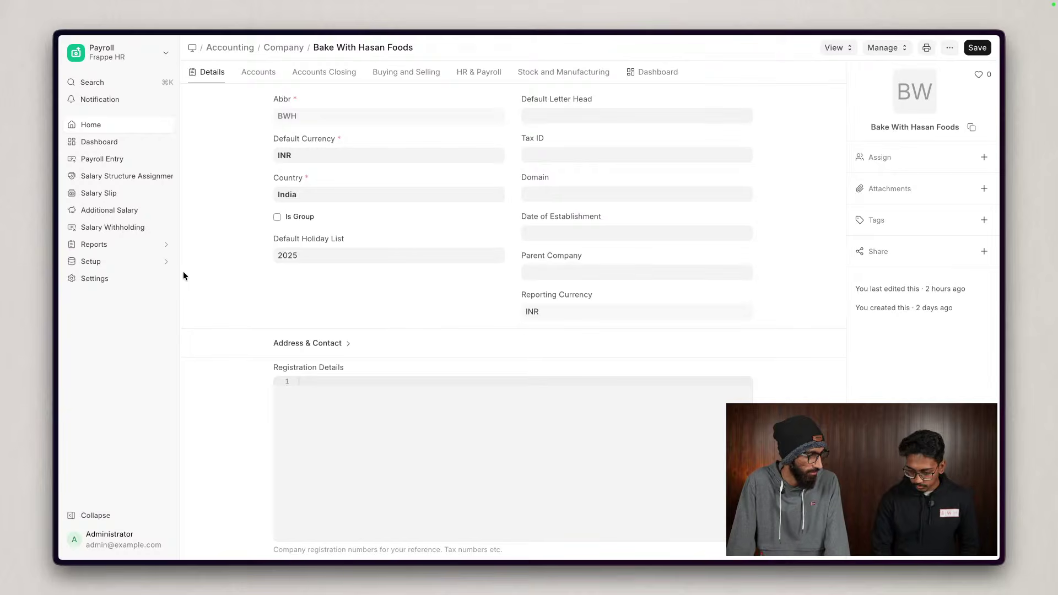
click(308, 257)
key(BackSpace)
key(BackSpace)
key(BackSpace)
key(BackSpace)
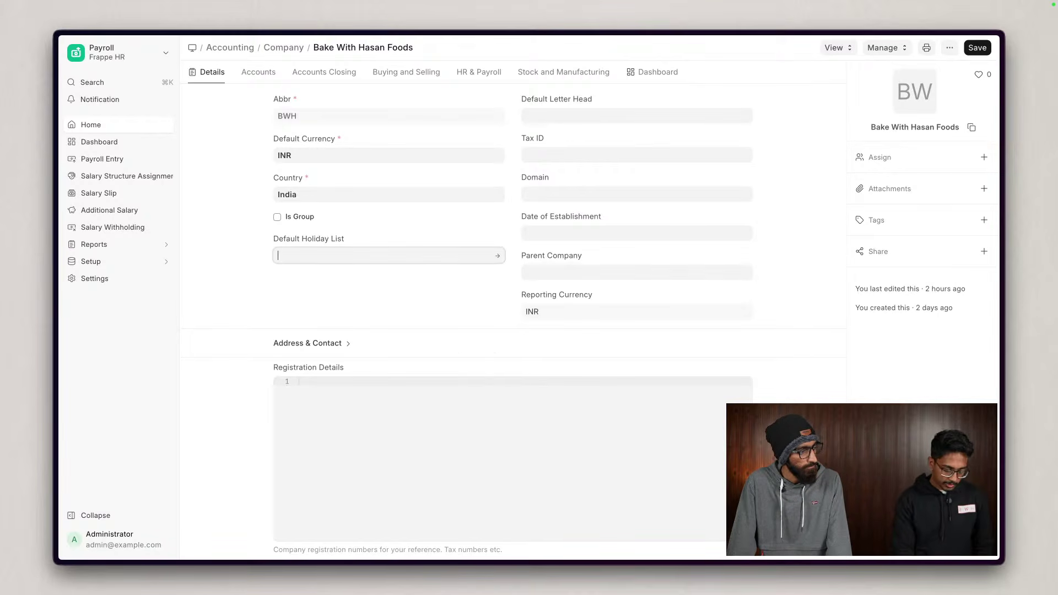
click(307, 297)
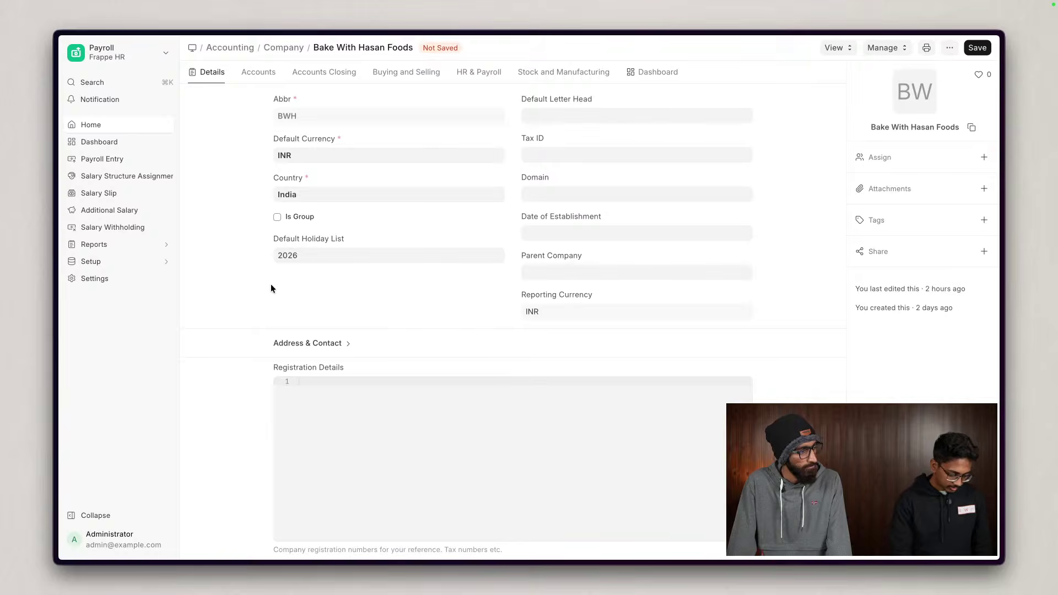
key(ctrl+s)
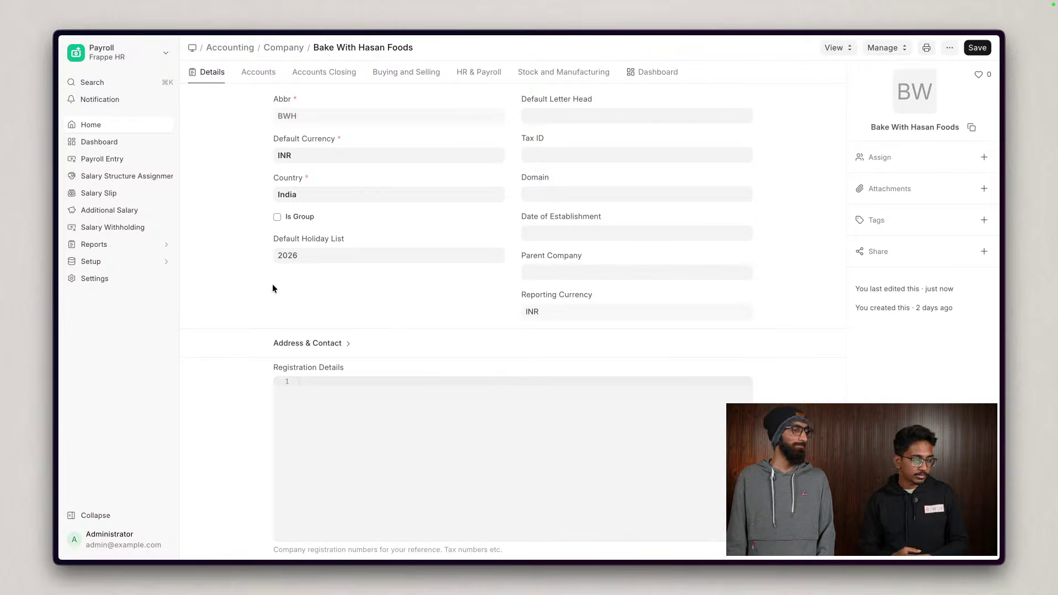
- Leave the company record and open the Leaves workspace through a global search for "leave"
click(292, 55)
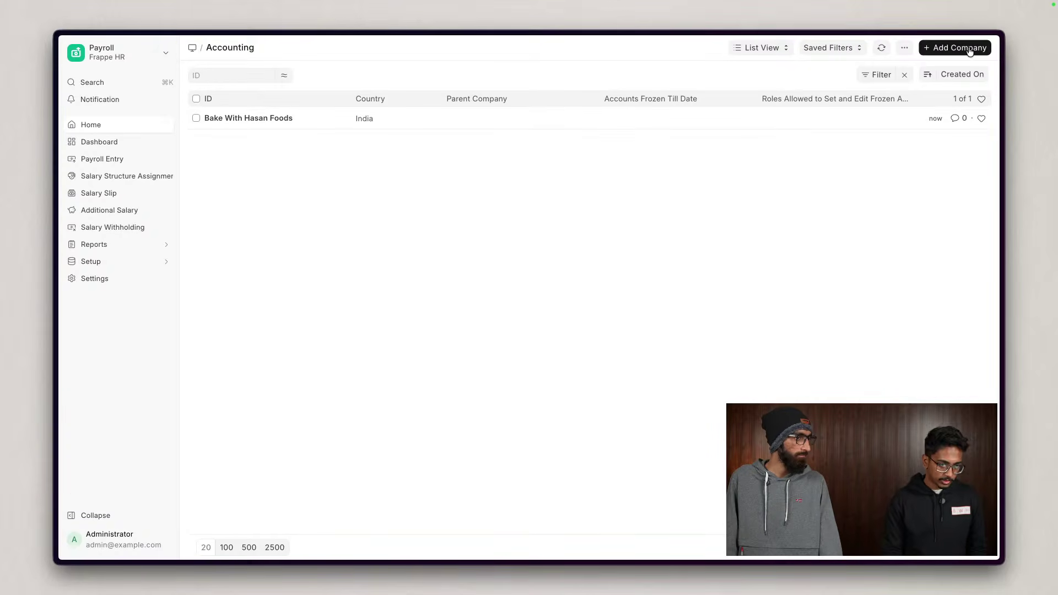
click(105, 83)
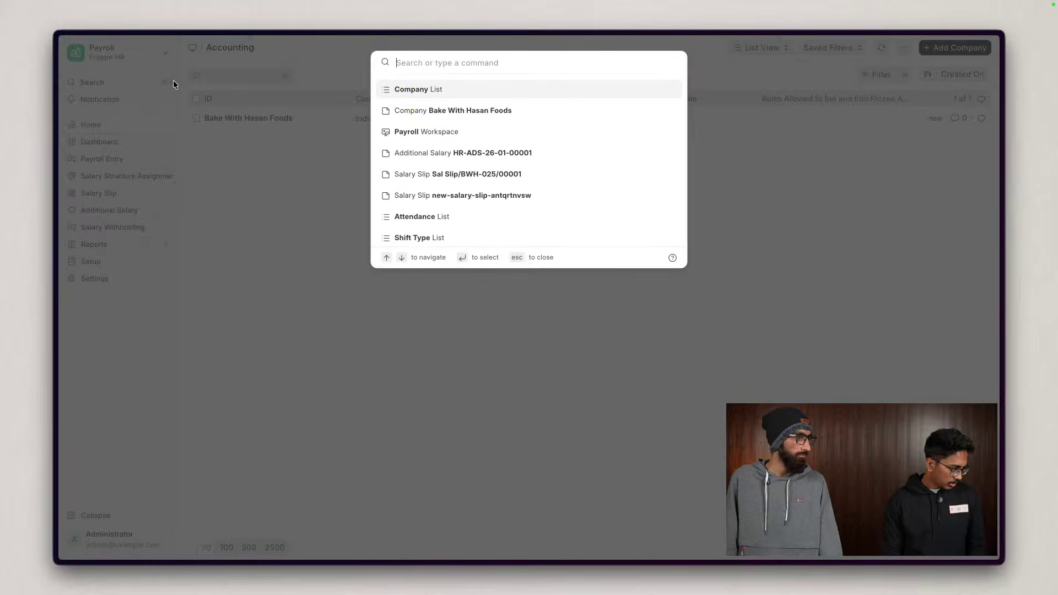
text(l)
key(BackSpace)
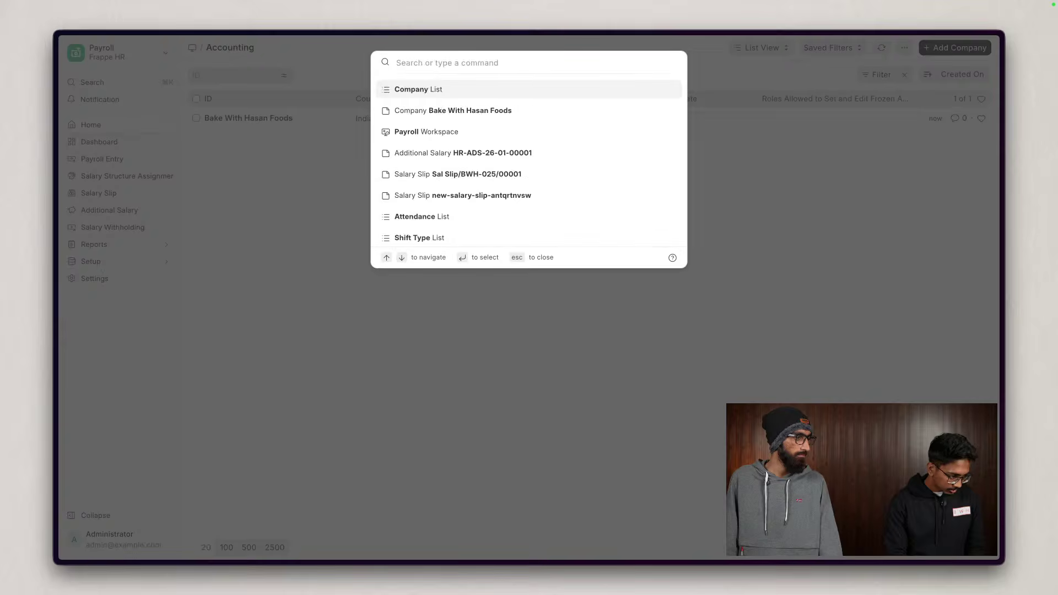
text(leave)
key(ctrl+a)
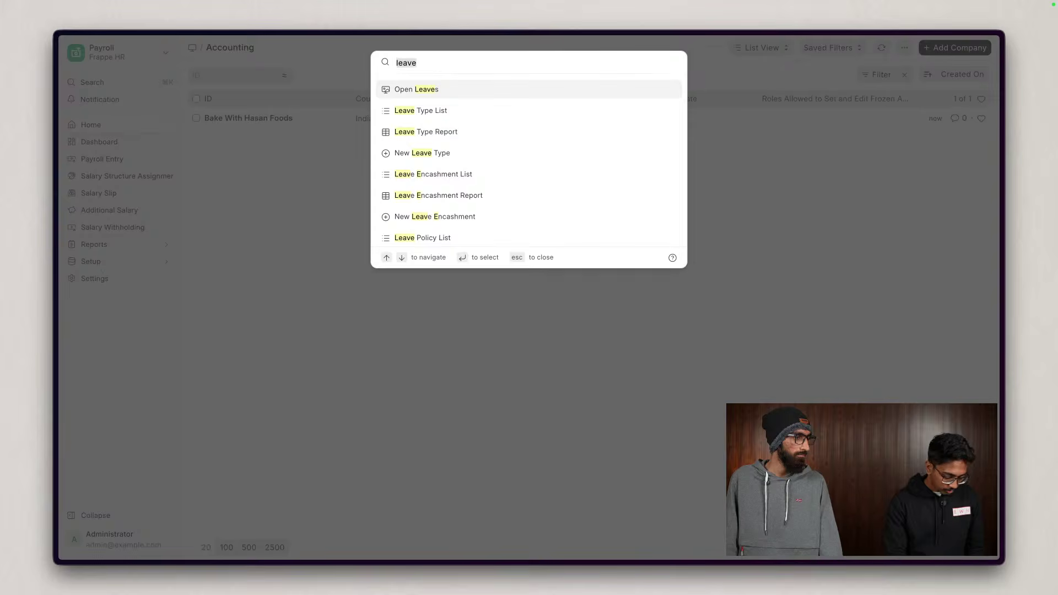
text(payro)
key(ctrl+a)
key(BackSpace)
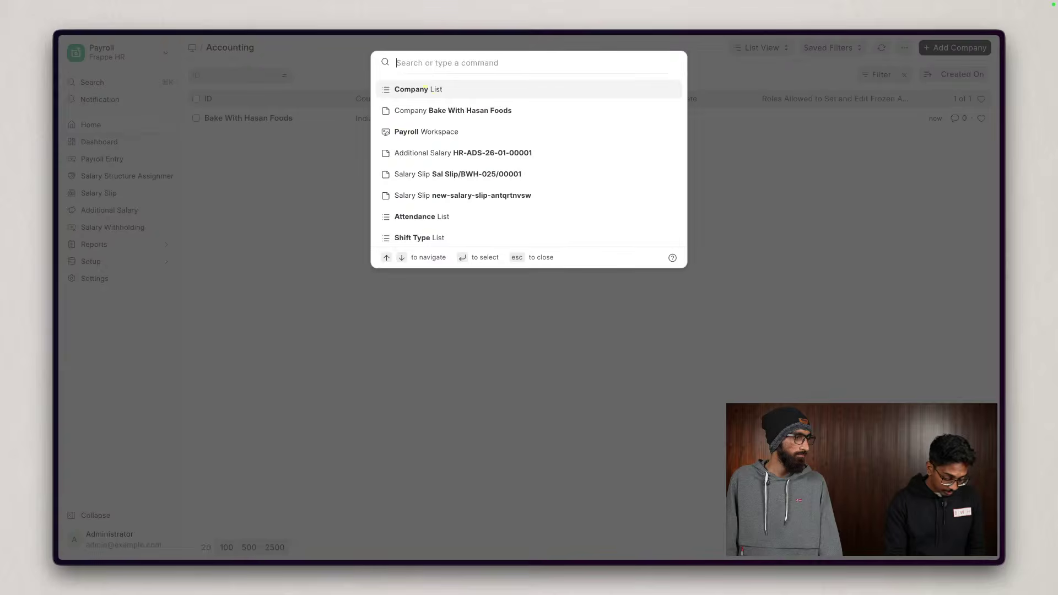
text(leave)
key(Return)
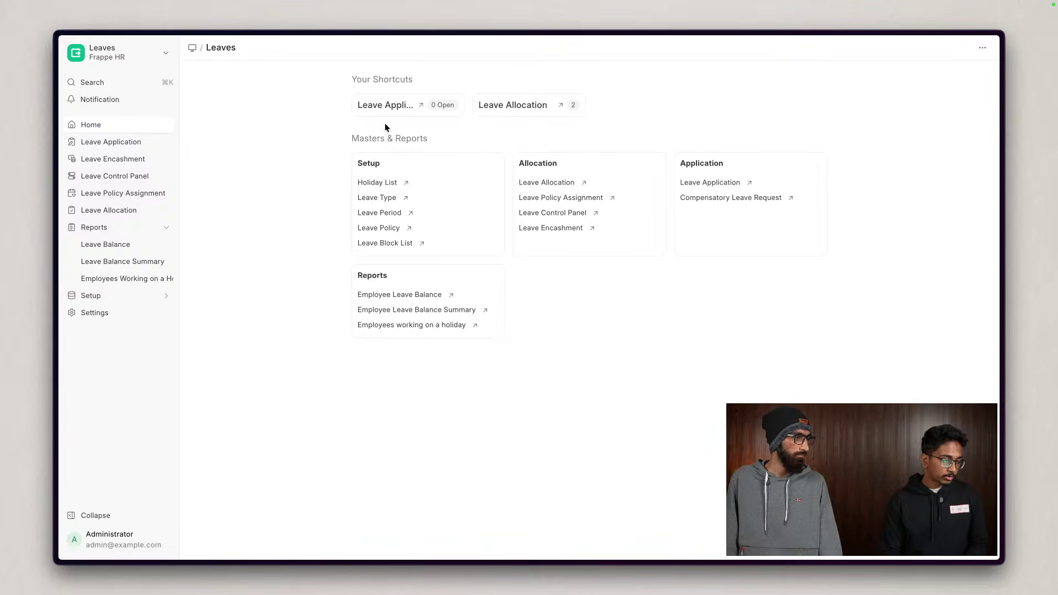
- Open the Leave Without Pay leave type, follow it to its linked leave application, and list that application's linked attendance
click(390, 199)
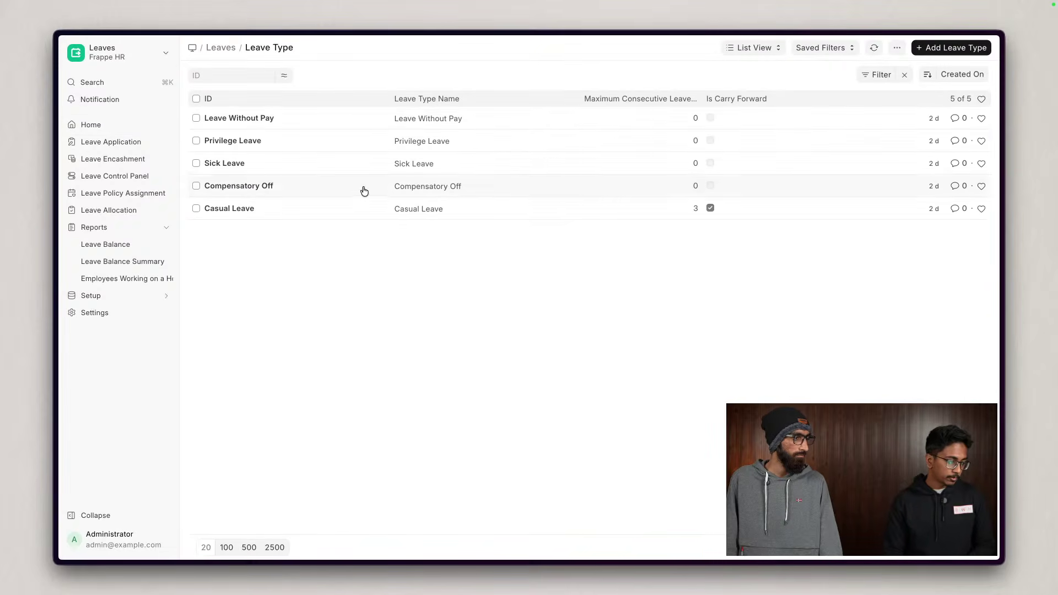
click(244, 118)
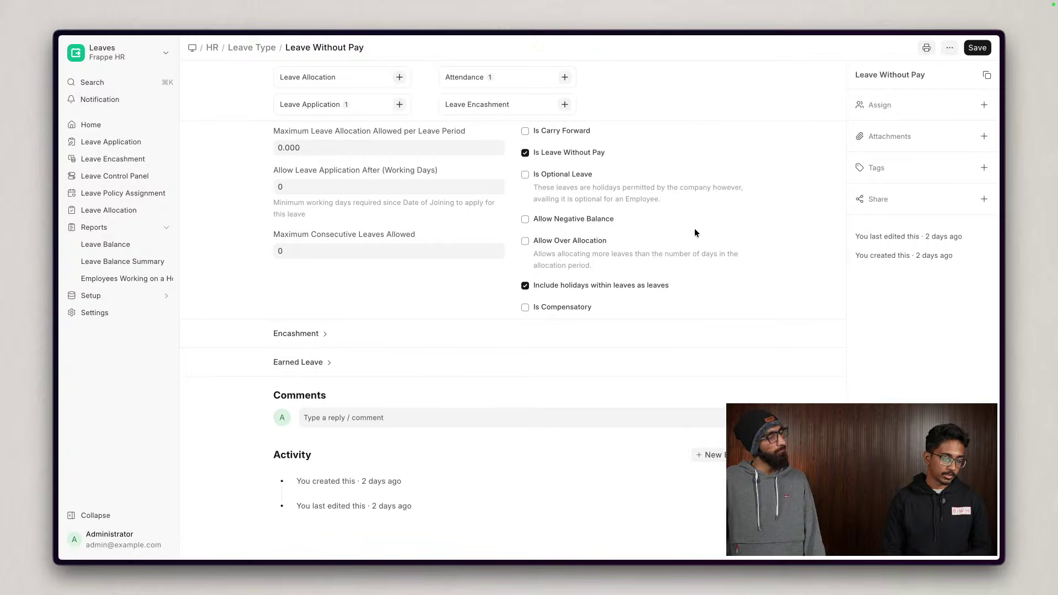
click(327, 110)
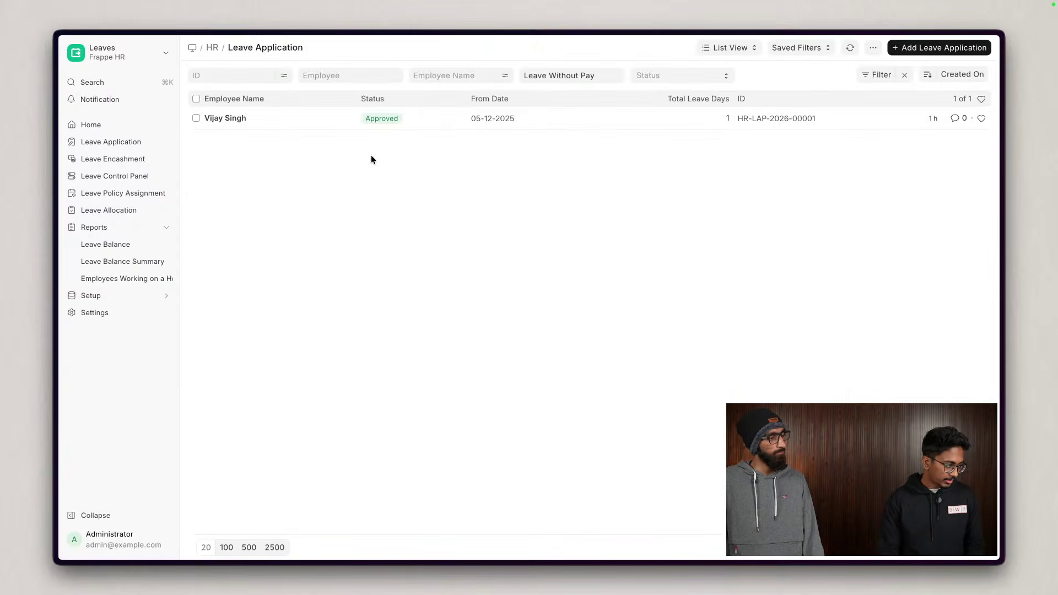
click(235, 117)
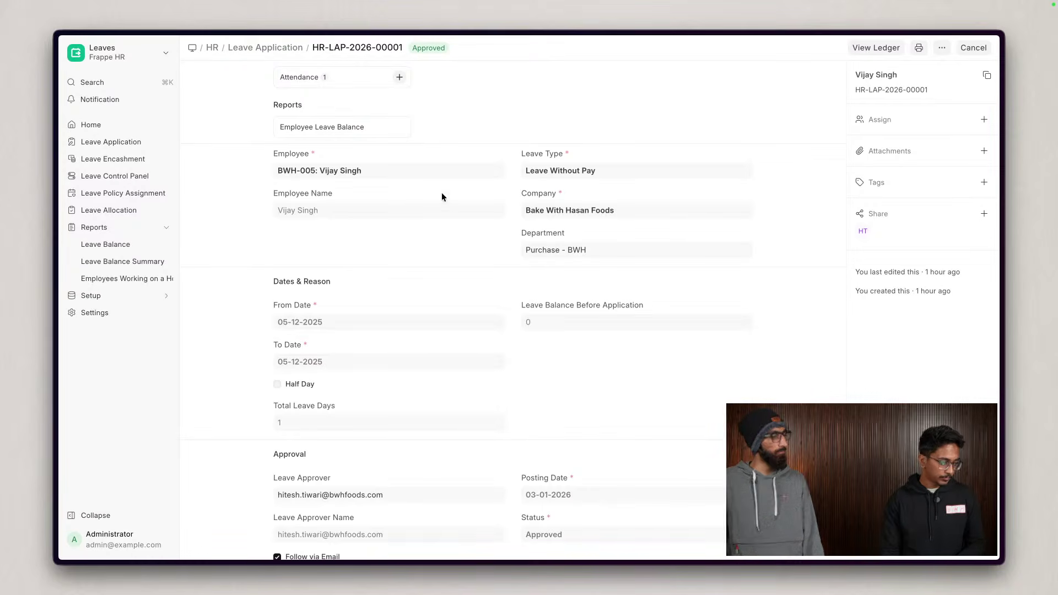
click(289, 82)
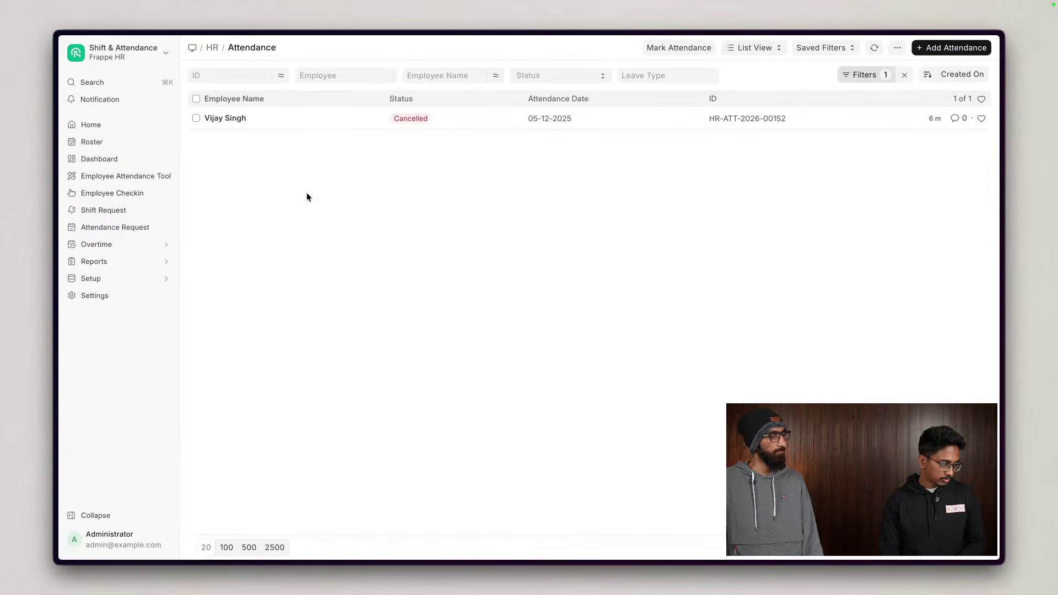
- Amend the cancelled 05-12-2025 attendance record as On Leave with Leave Without Pay, then save and submit it
click(226, 118)
click(974, 47)
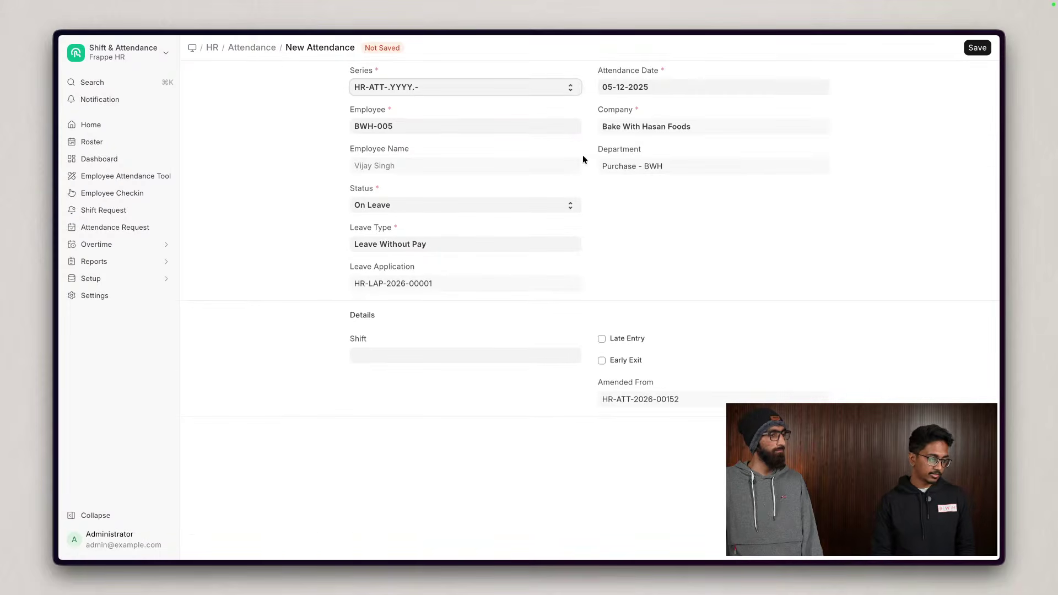
key(super+s)
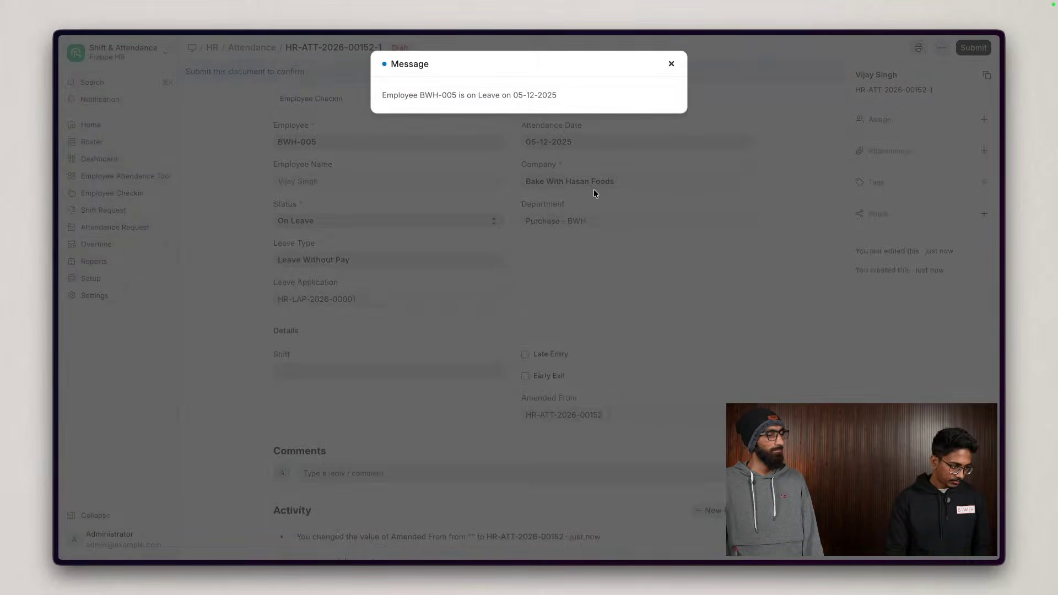
key(Escape)
key(super+s)
key(super+s)
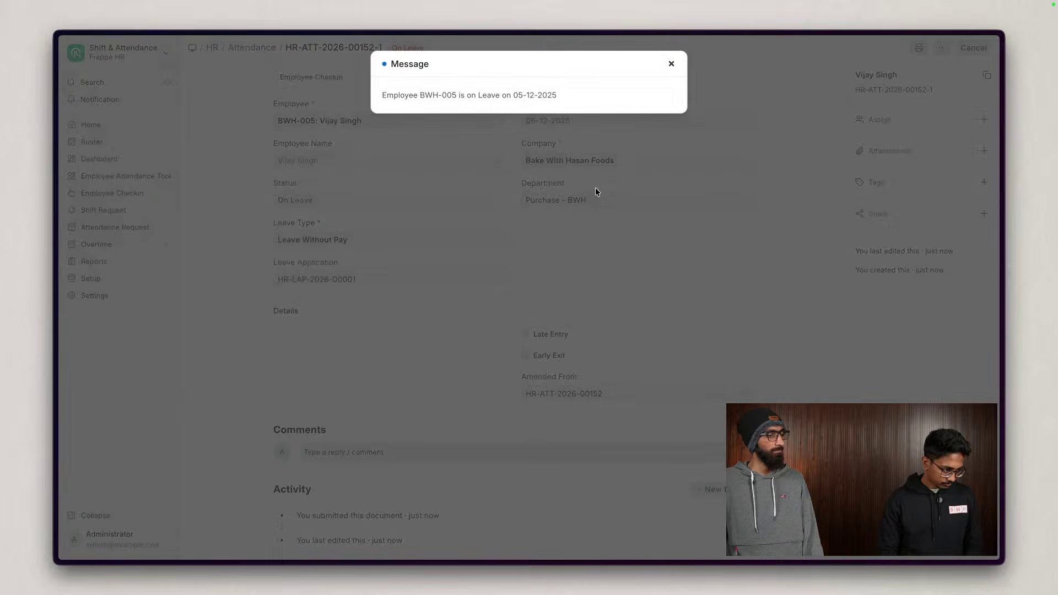
key(Escape)
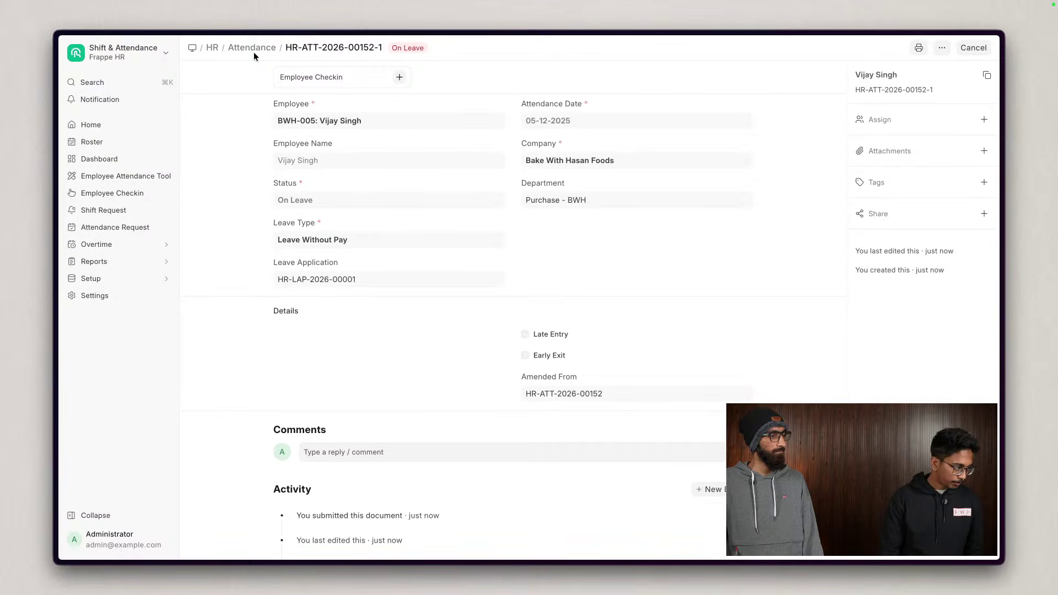
- Find the Payroll Entry list through the global search and cancel the submitted December 2025 payroll entry
click(117, 83)
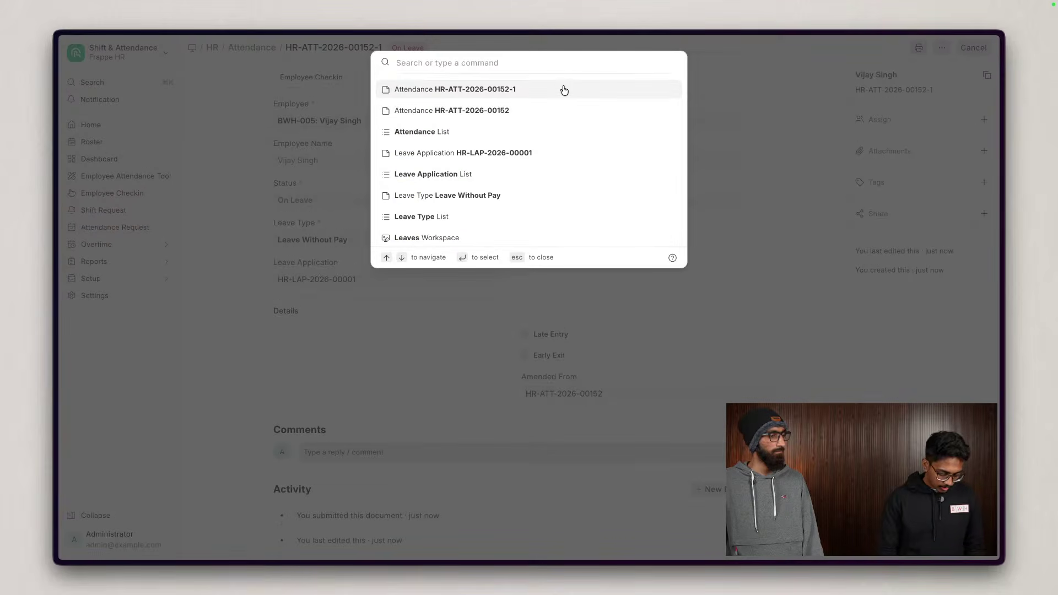
text(payroll)
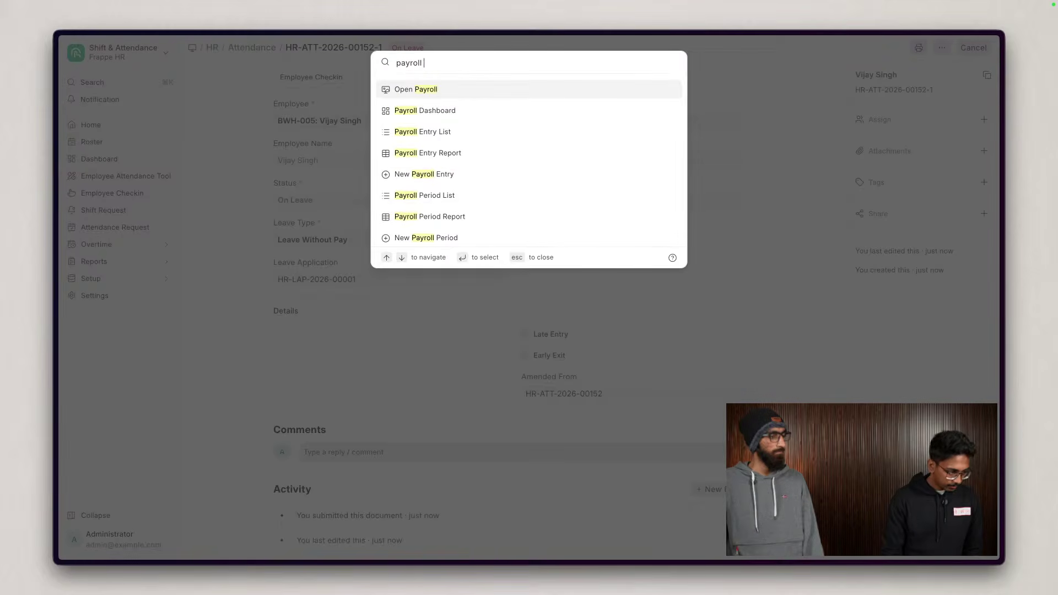
click(477, 133)
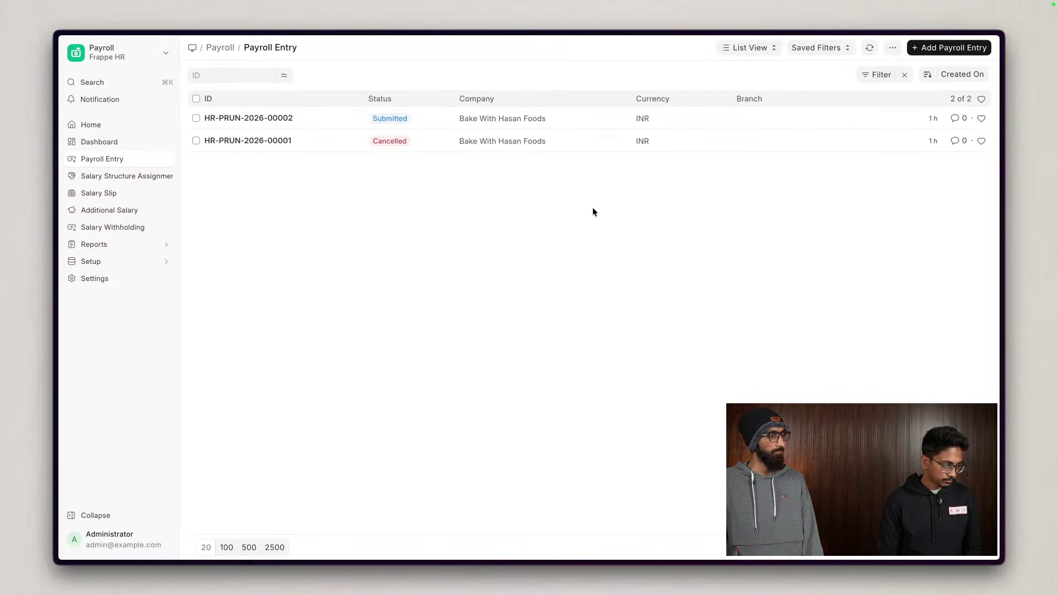
click(280, 118)
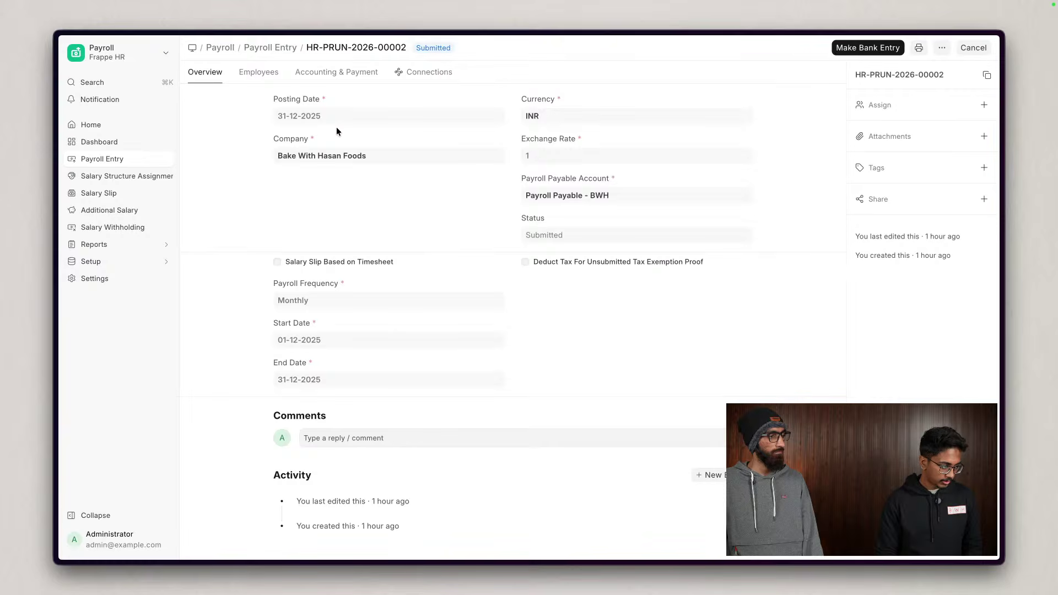
click(975, 47)
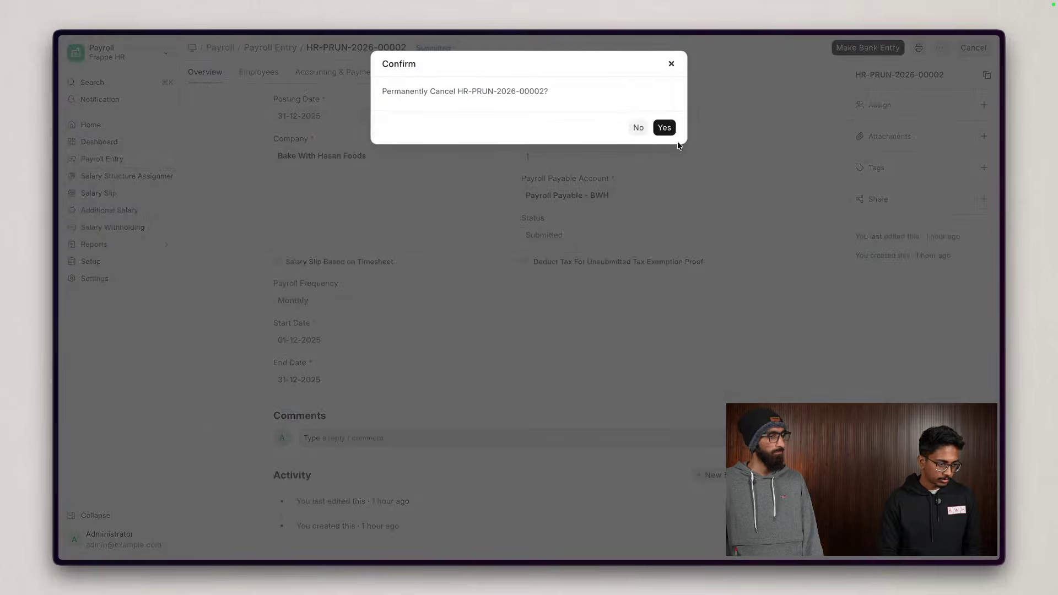
click(667, 126)
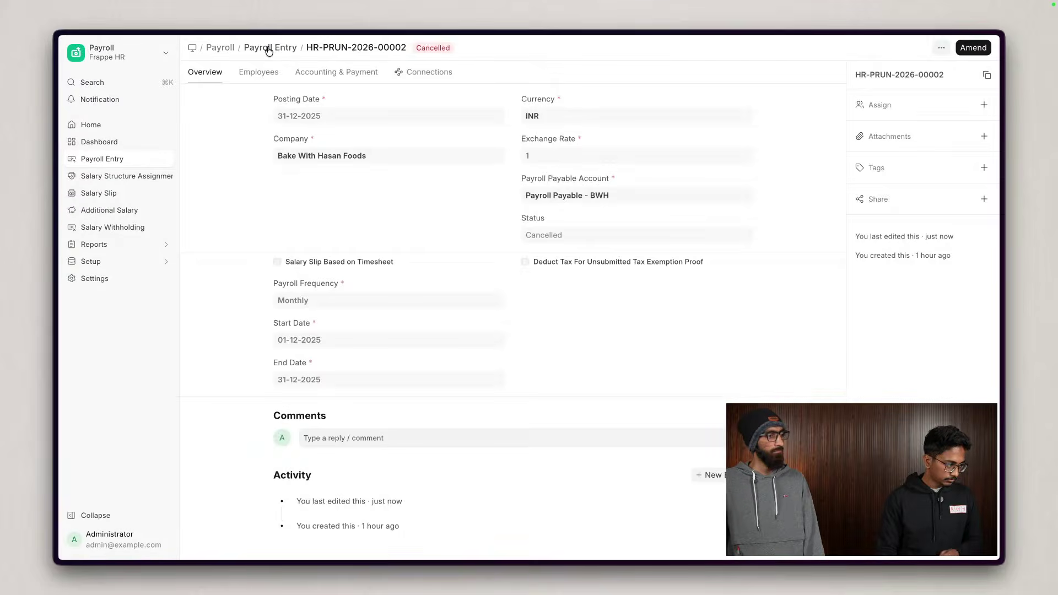
- Start a new payroll entry with posting date 31-12-2025 and Monthly payroll frequency
click(269, 48)
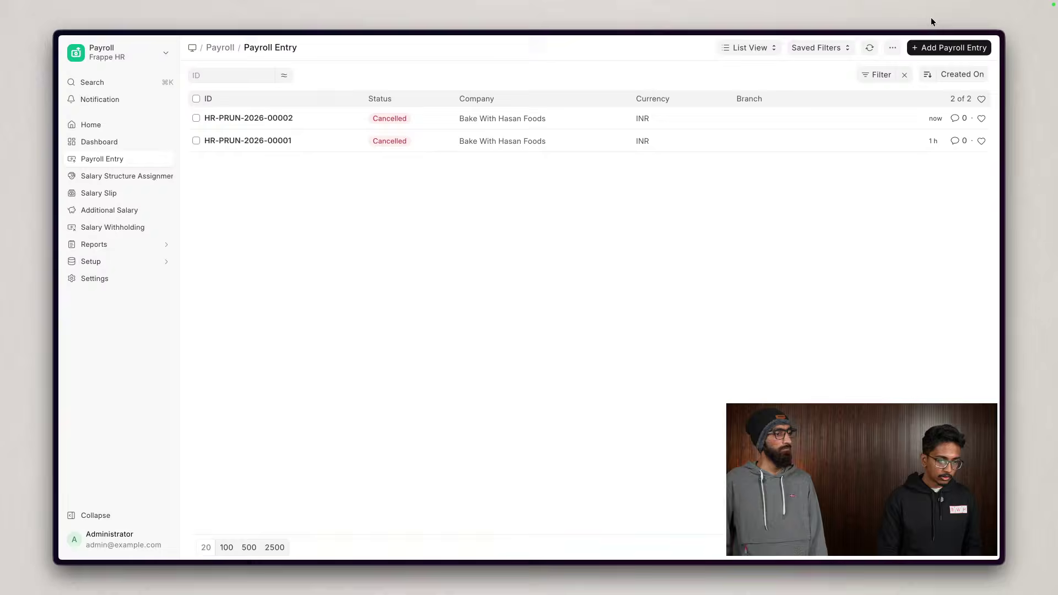
click(967, 48)
click(407, 115)
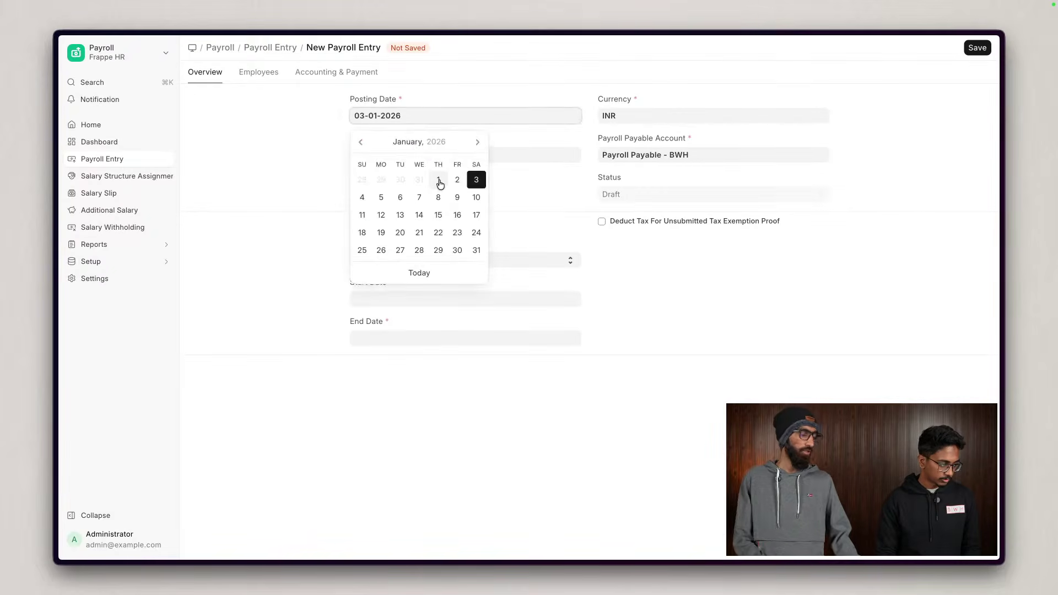
click(417, 180)
click(414, 262)
click(415, 273)
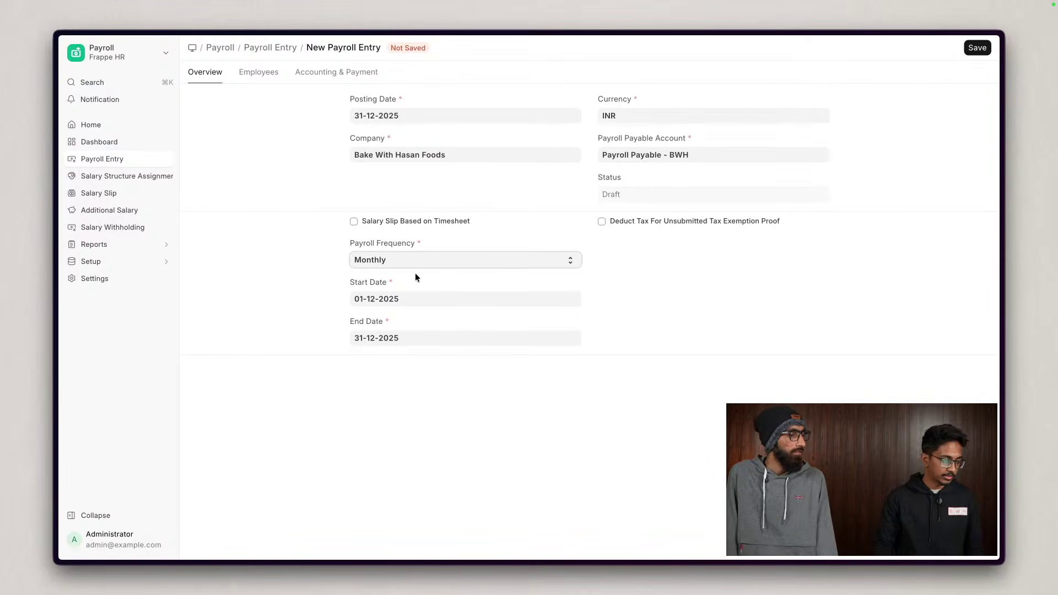
- Add the Purchase Manager whose leave attendance was amended to the payroll entry's employee details and save the entry as a draft
click(257, 72)
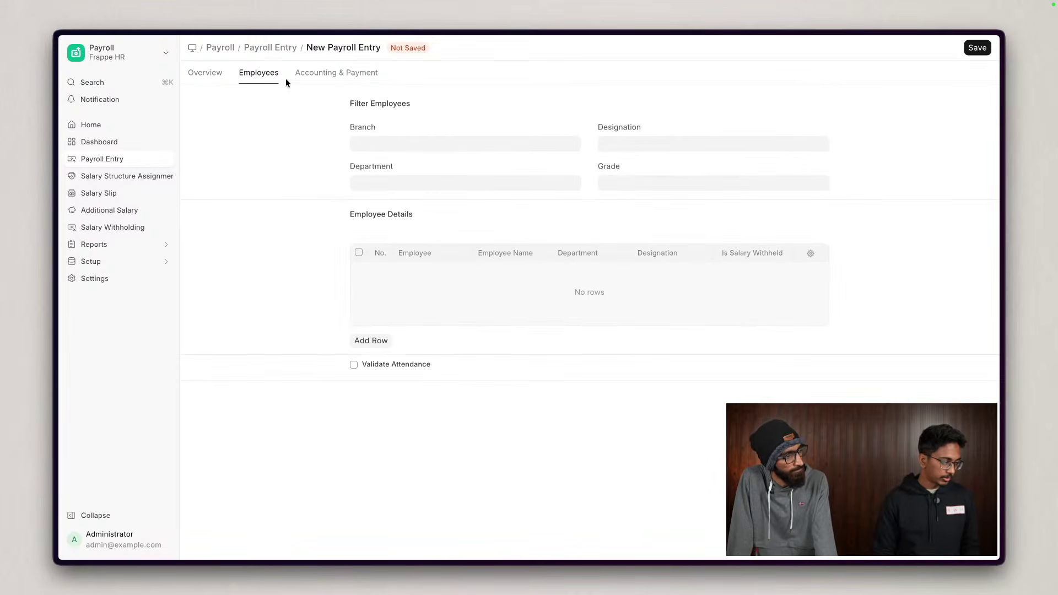
click(371, 340)
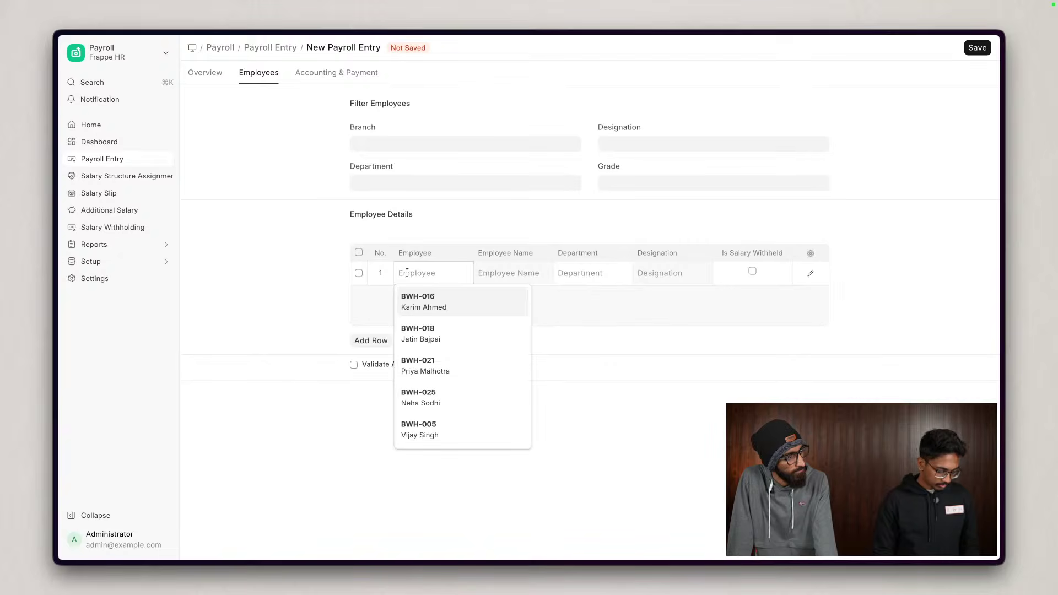
text(vija)
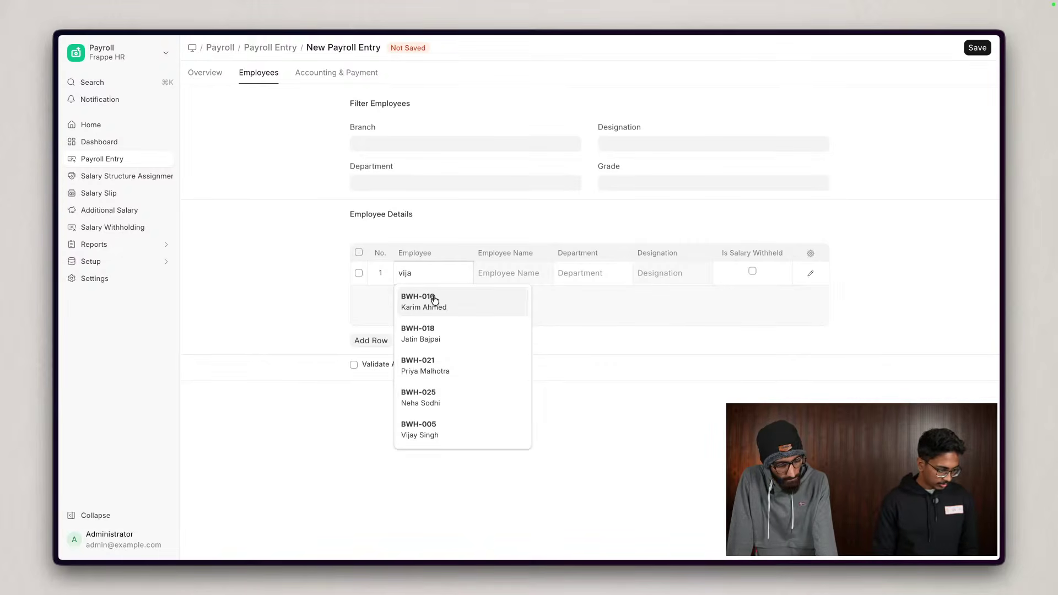
click(446, 307)
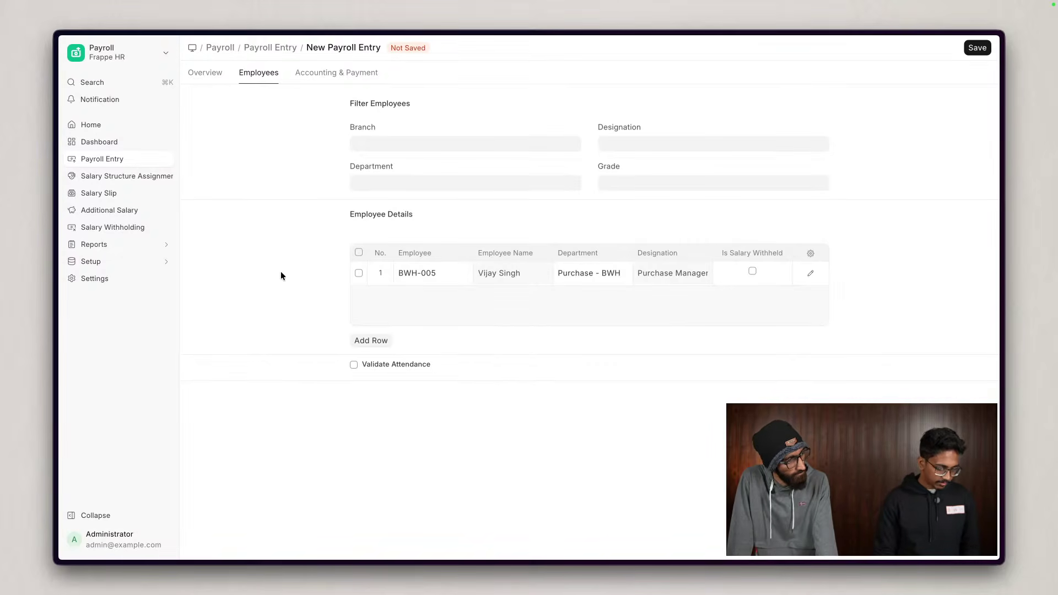
key(ctrl+s)
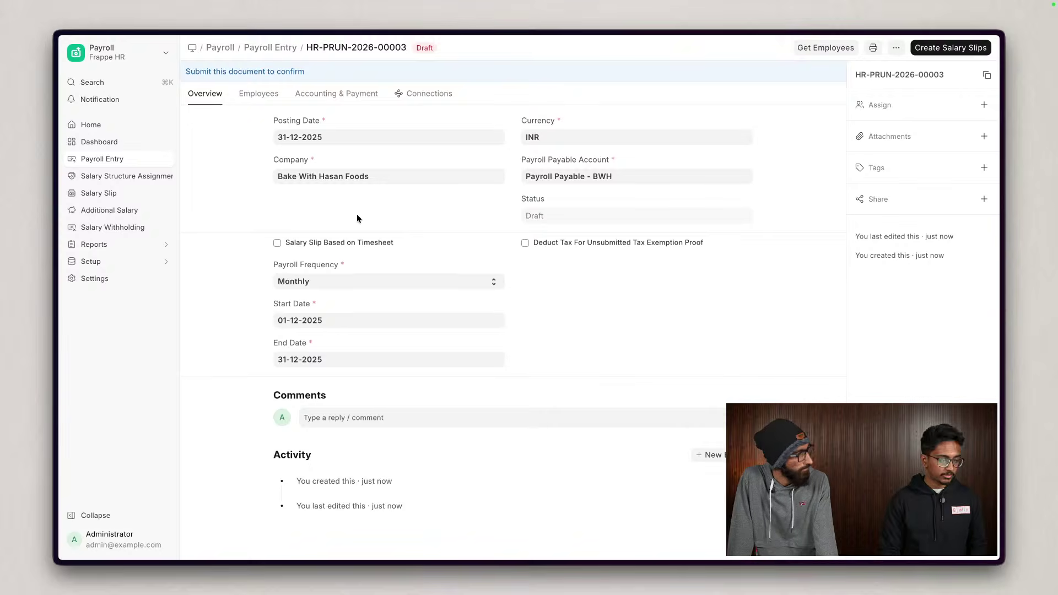
- Find the Payroll Period list through the global search and examine the start and end dates of the 2026 and 2025 periods
key(super+k)
text(pay)
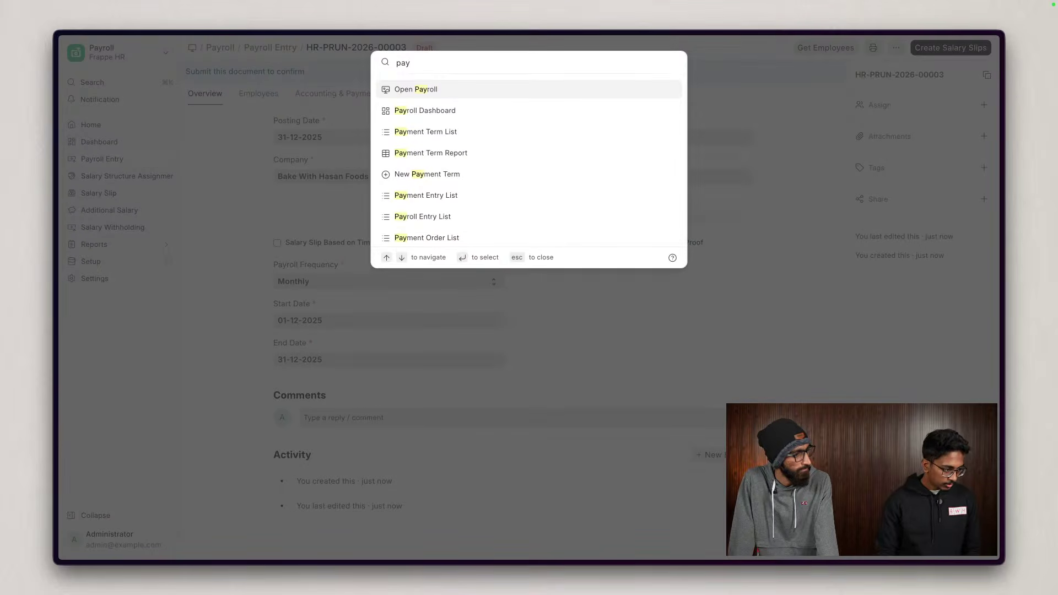
text( pe)
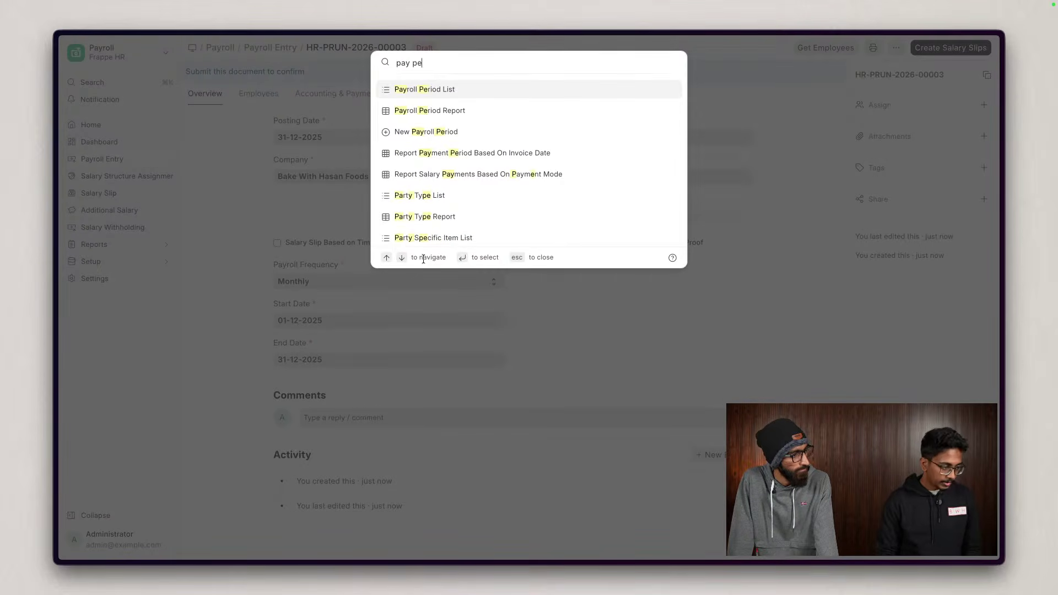
key(Return)
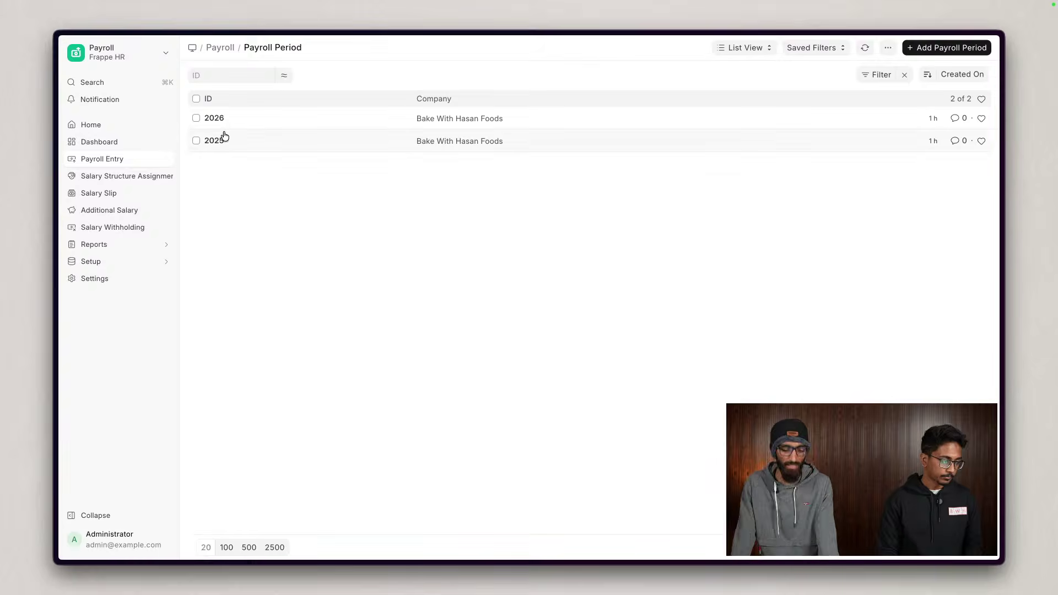
click(214, 118)
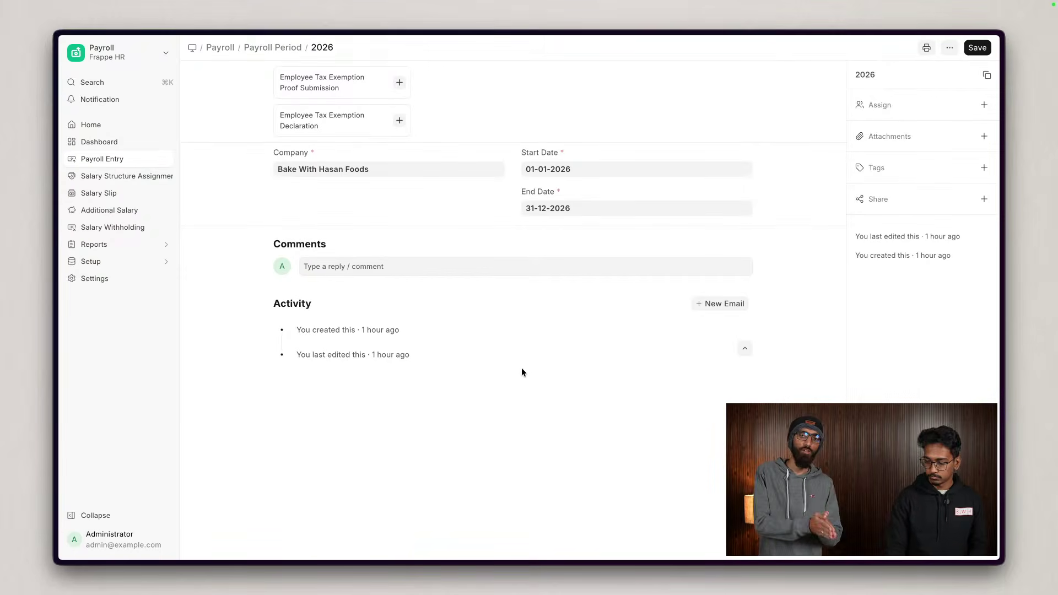
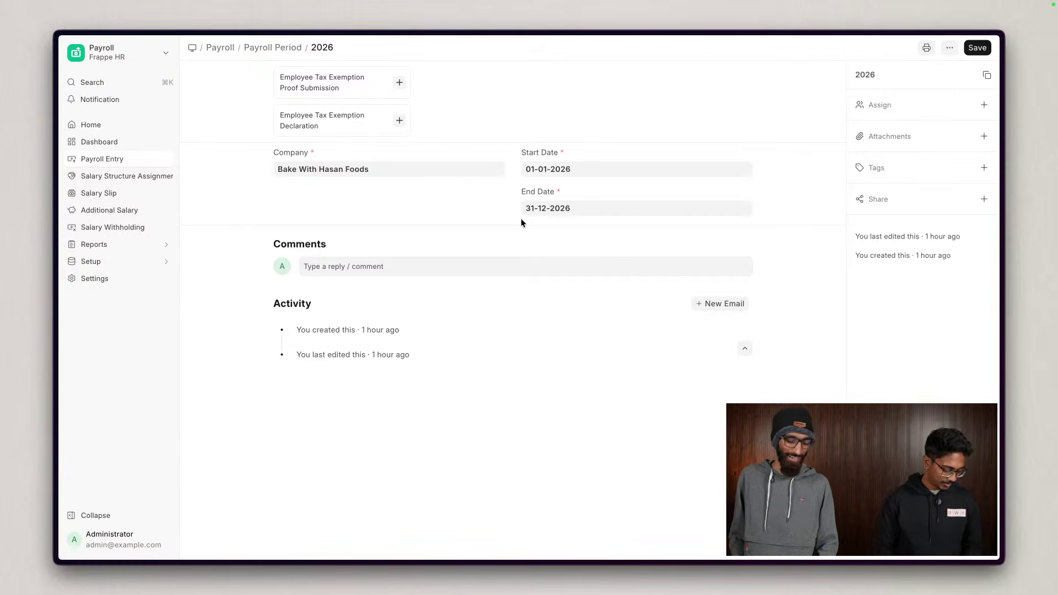
click(278, 47)
click(218, 141)
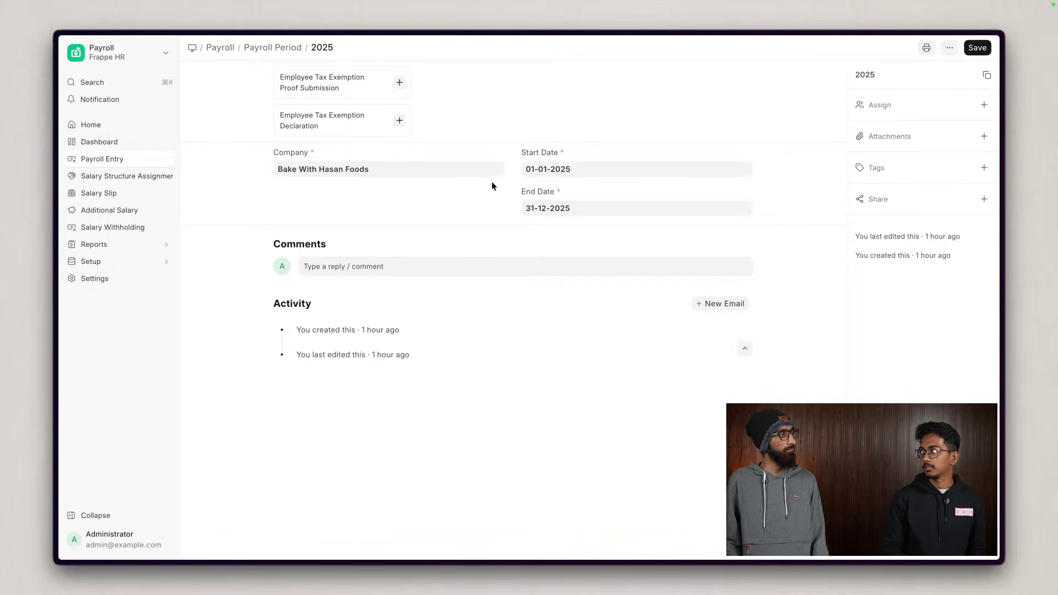
- Find the Payroll Entry list through the global search, open the draft December 2025 entry and create its salary slips
key(super+k)
text(pa)
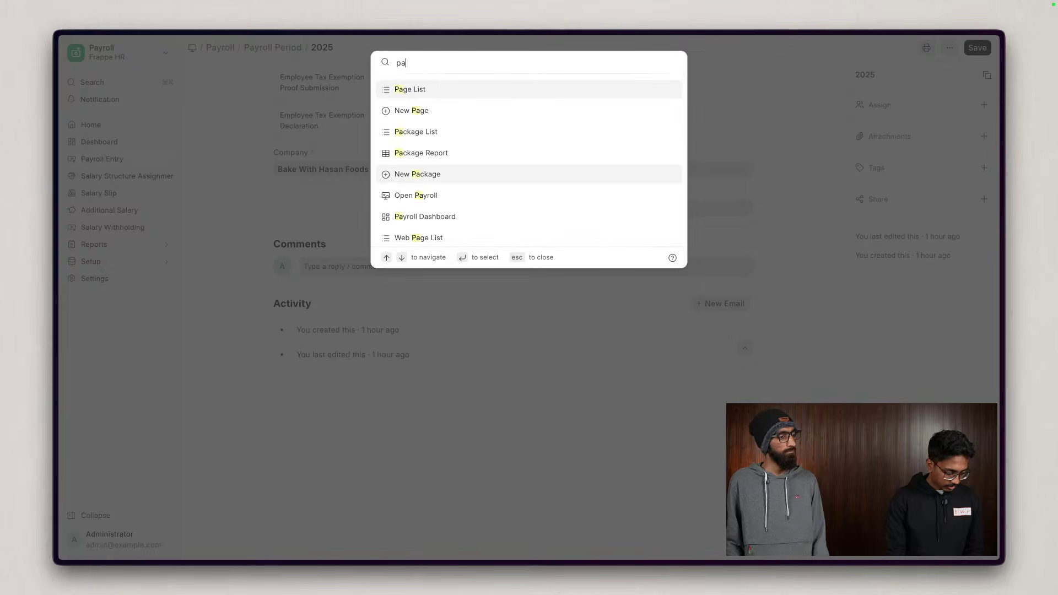
text(yroll ent)
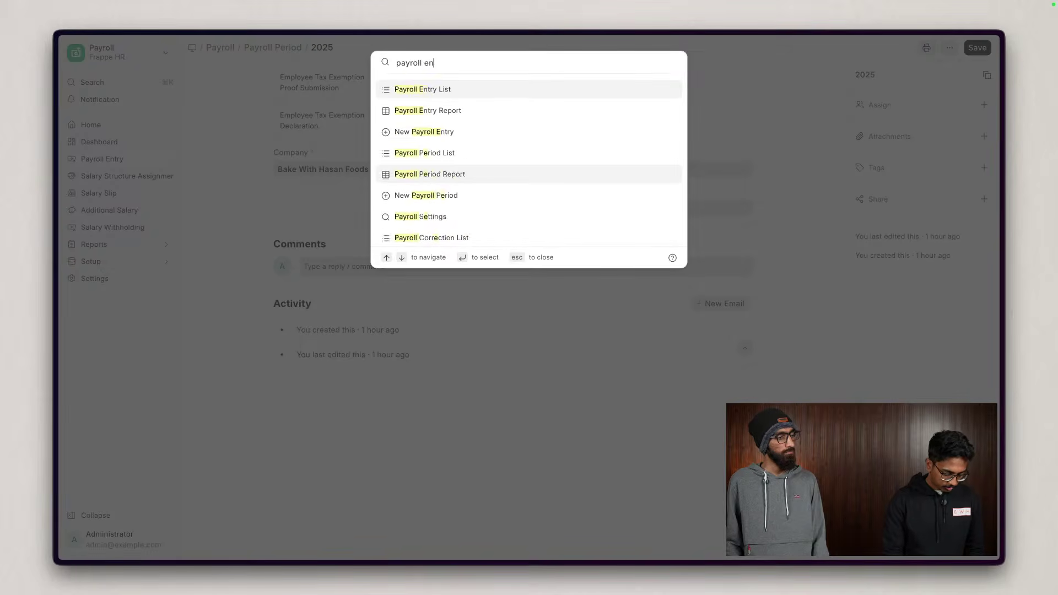
key(Return)
click(229, 117)
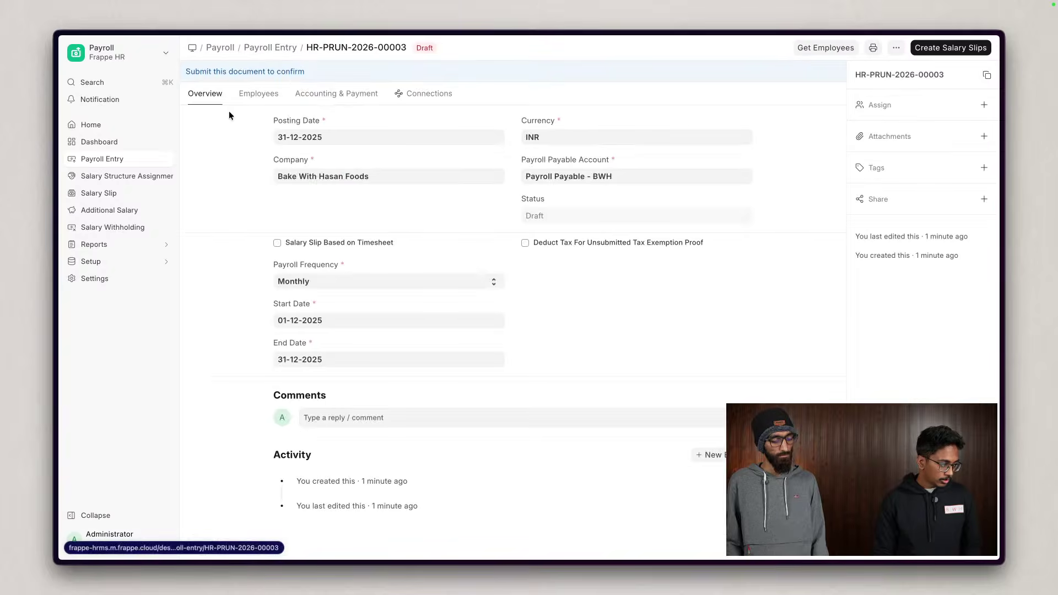
click(268, 95)
click(943, 47)
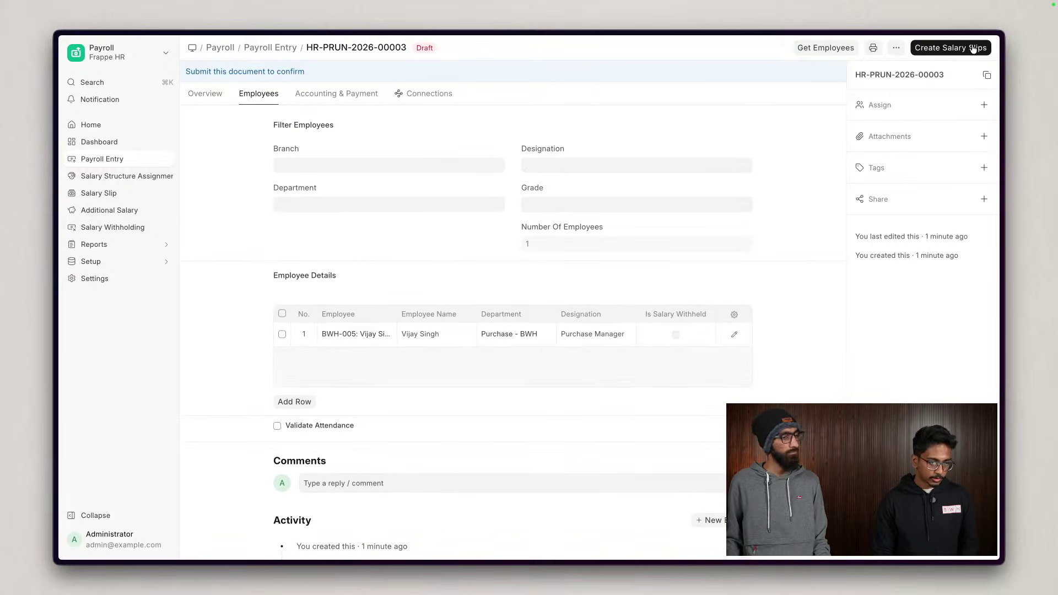
- Submit the salary slip of the December 2025 payroll entry, confirming the submission
click(860, 47)
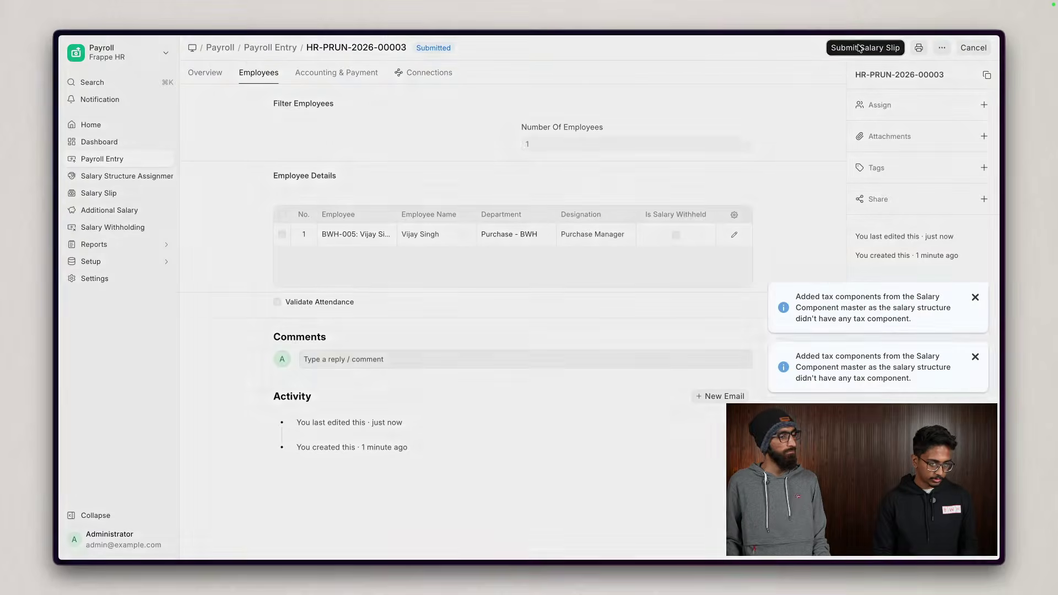
click(664, 142)
click(829, 52)
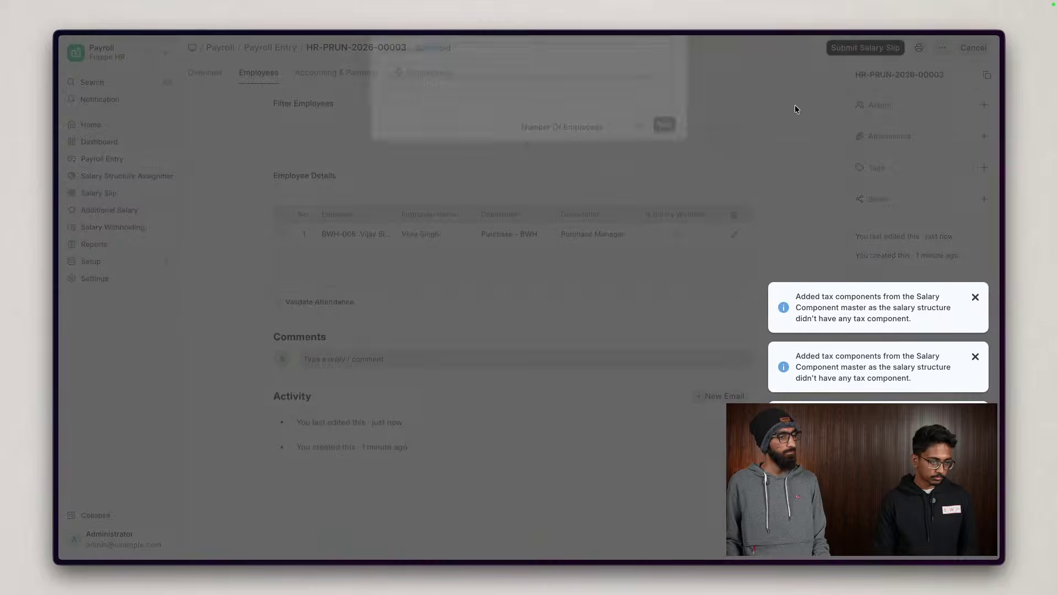
click(667, 142)
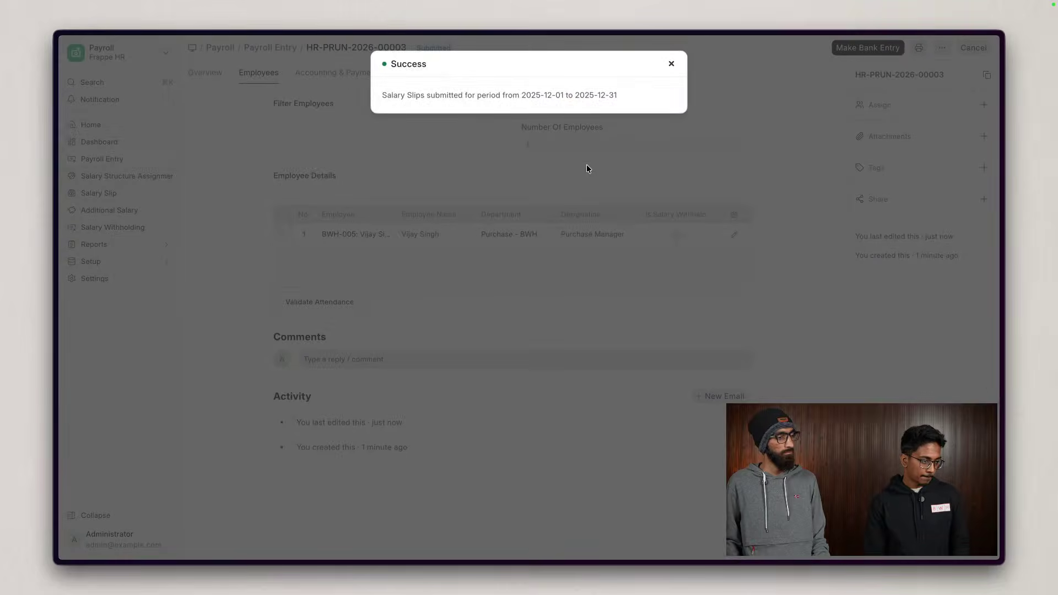
click(585, 166)
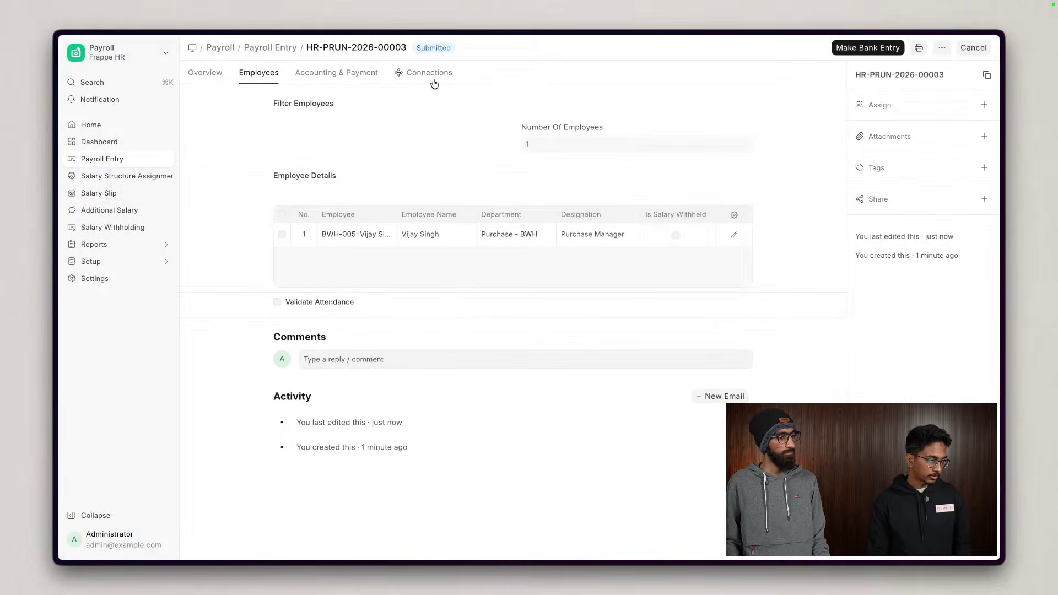
- Open the payroll entry's linked salary slip and examine its earnings and deductions, payment days and net pay
click(429, 73)
click(301, 106)
click(232, 138)
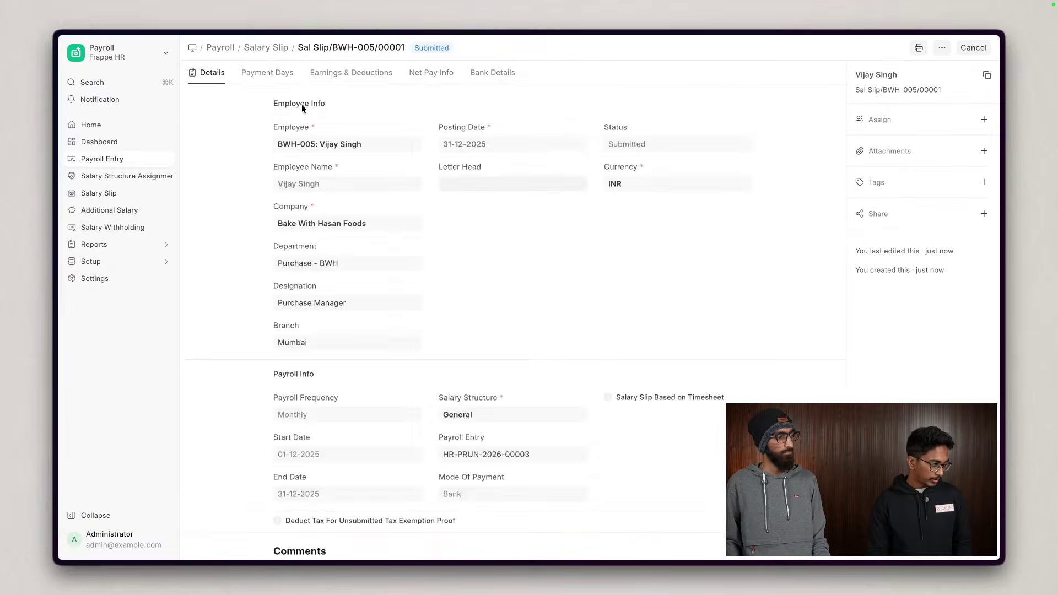
click(338, 76)
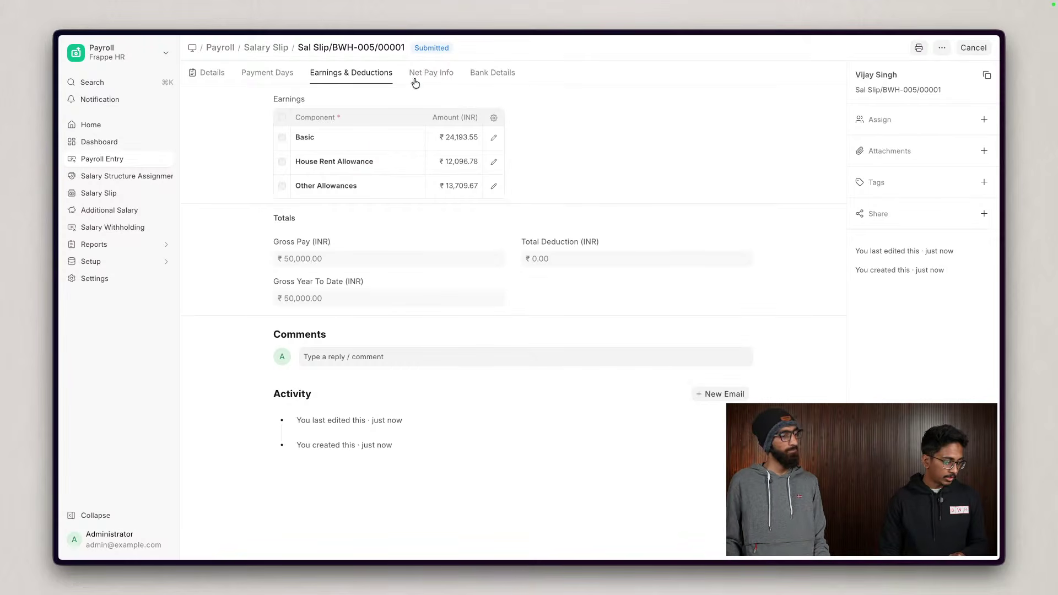
click(267, 73)
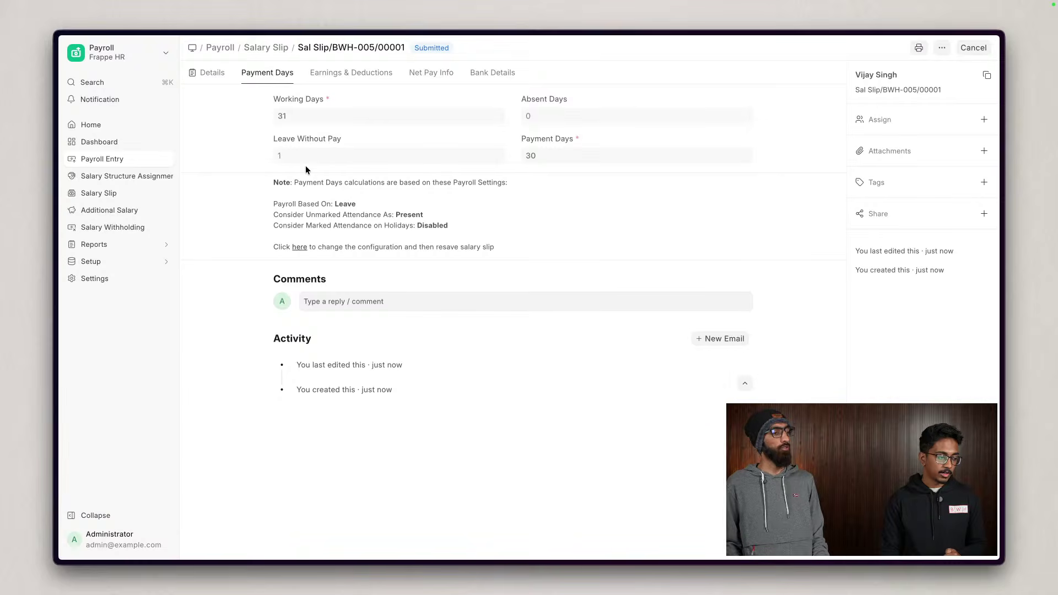
click(430, 74)
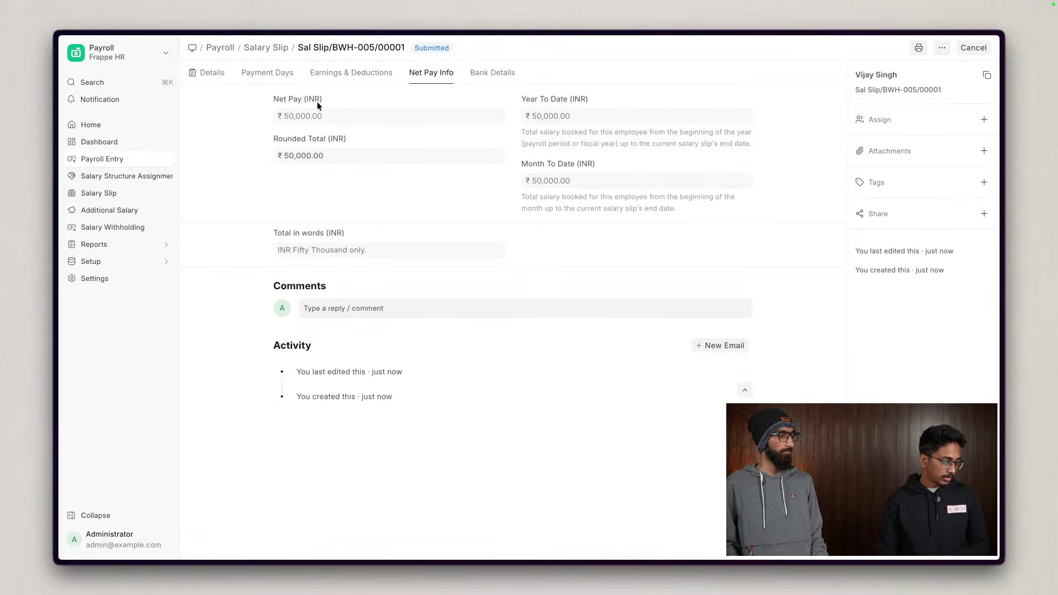
click(326, 73)
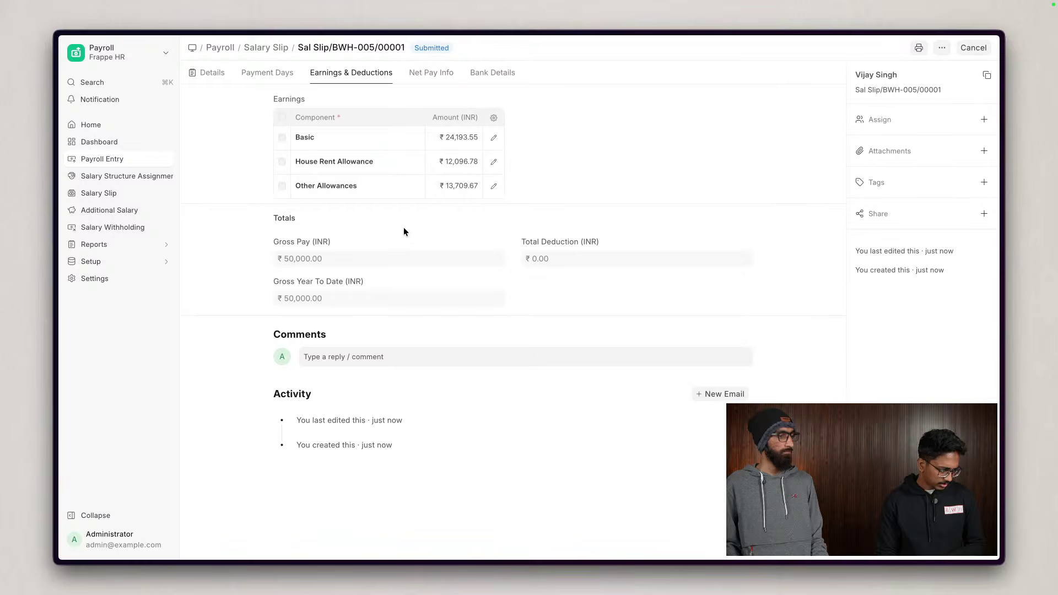
click(258, 75)
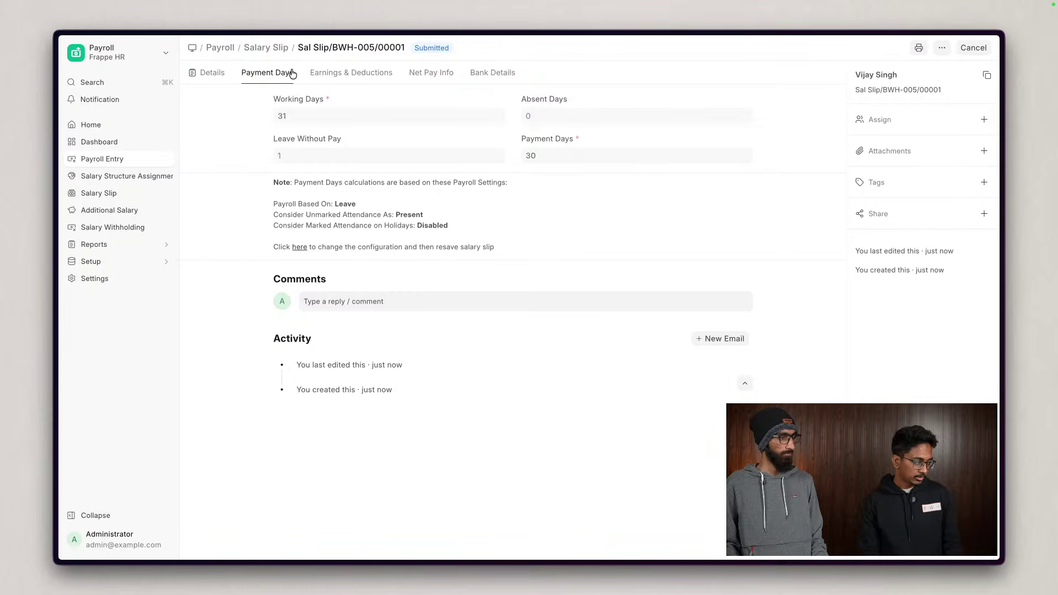
click(278, 49)
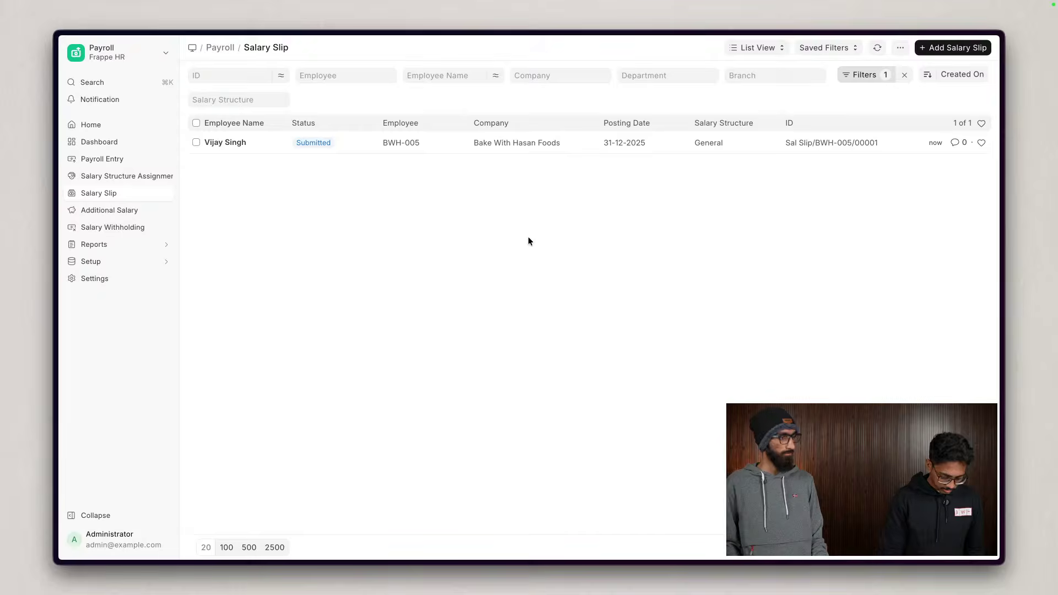
- Start a new Payroll Correction through the global search for the Purchase Manager, with payroll date 03-01-2026
key(super+k)
text(payroll co)
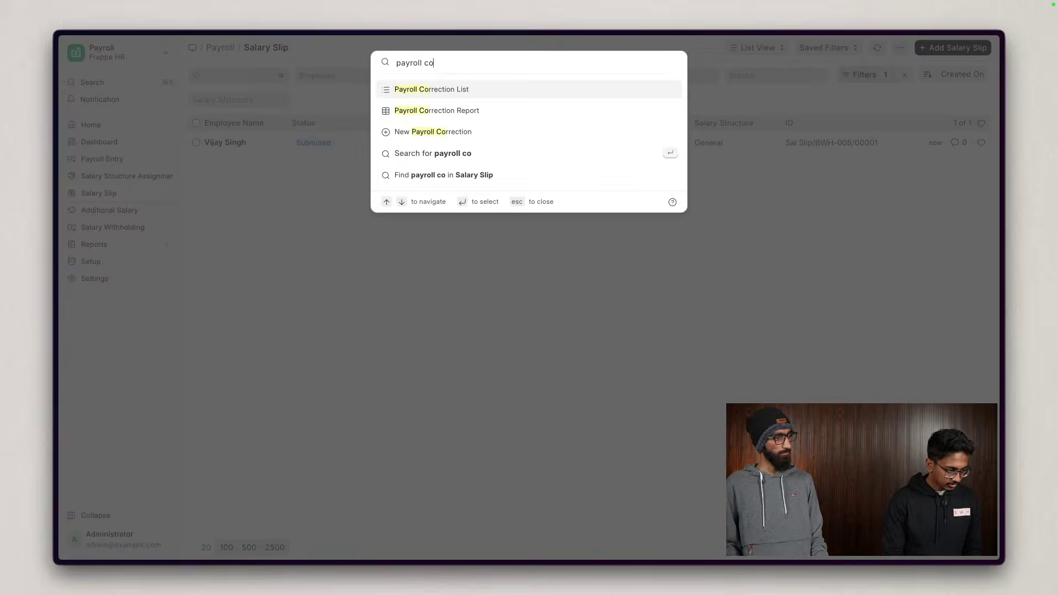
key(Return)
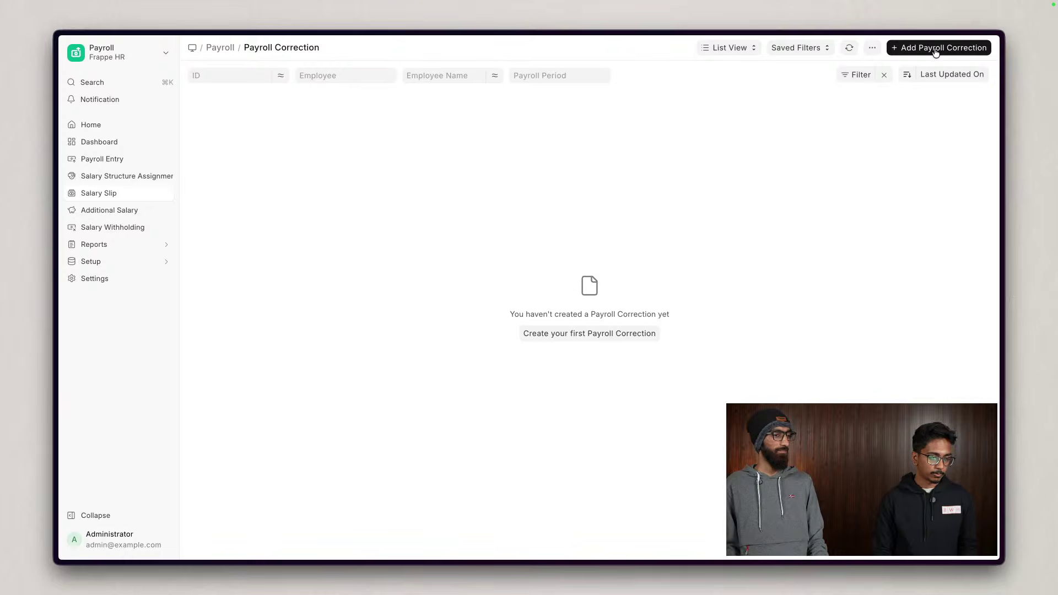
click(936, 50)
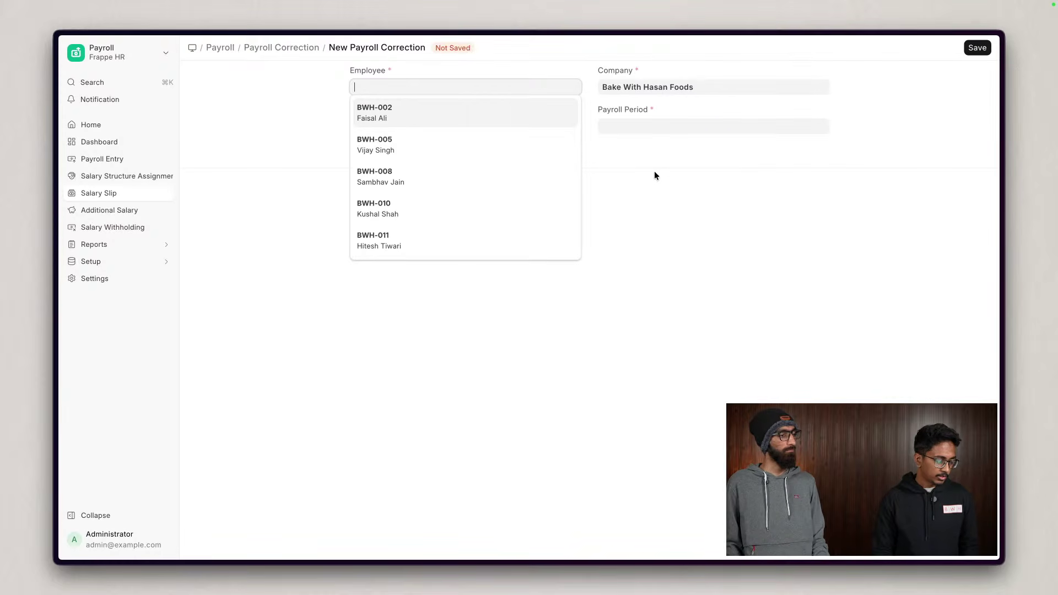
click(431, 153)
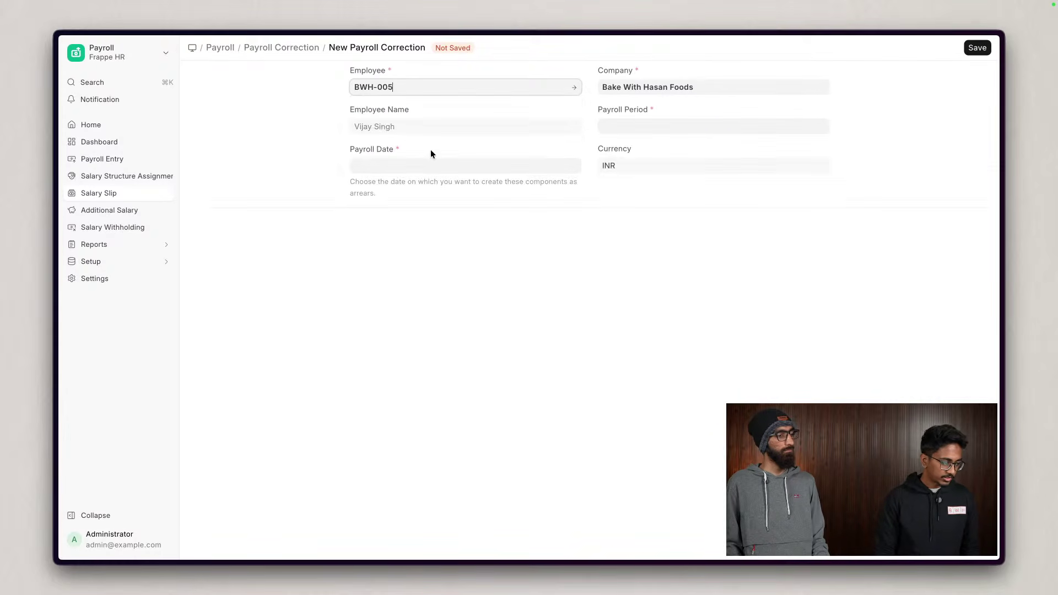
click(412, 169)
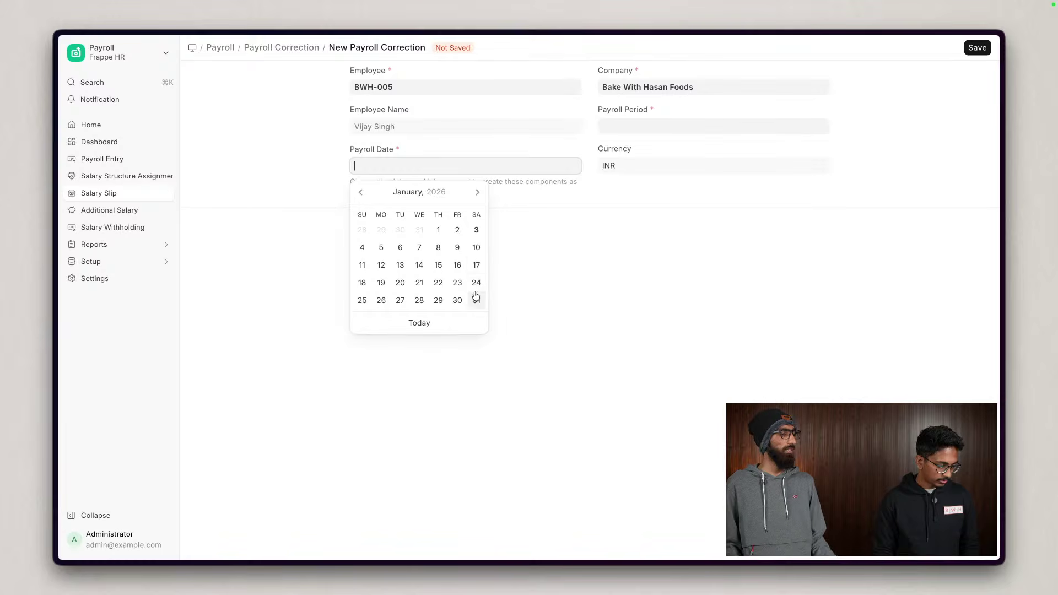
click(476, 230)
- Try 2026 as the payroll period of the payroll correction
click(627, 126)
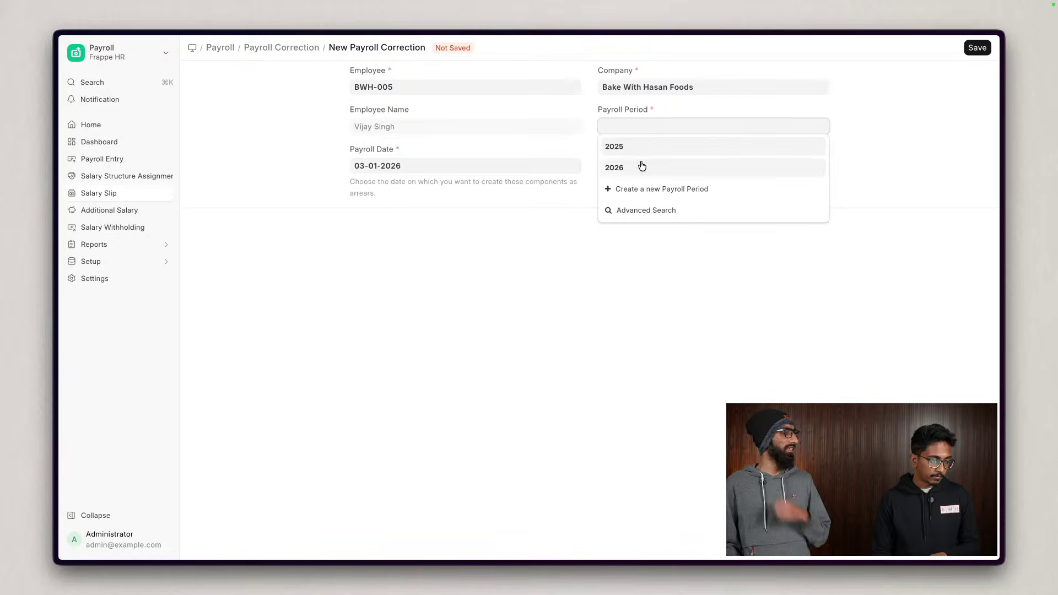
click(566, 213)
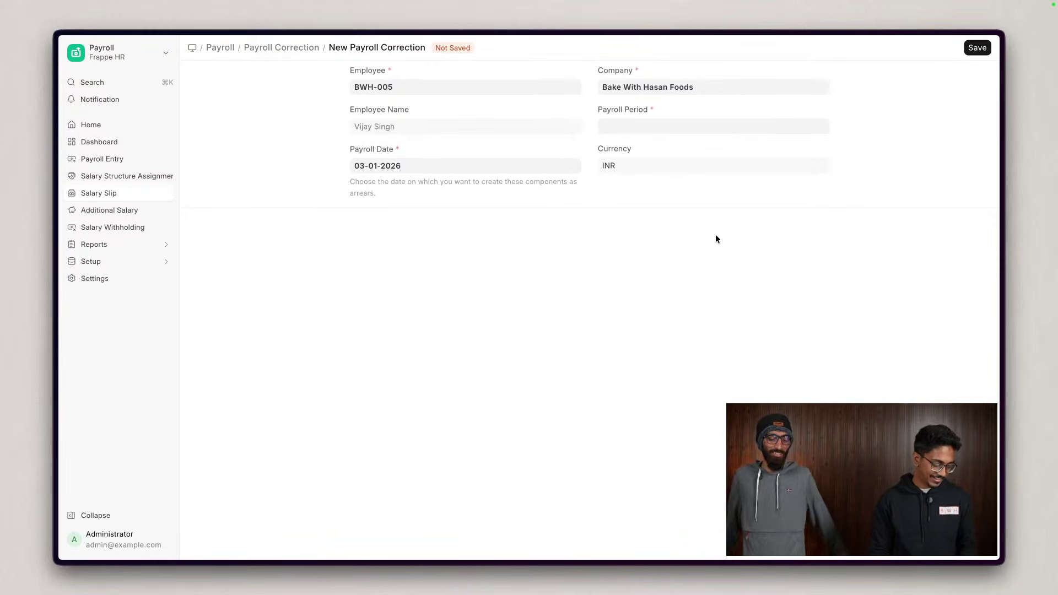
click(658, 129)
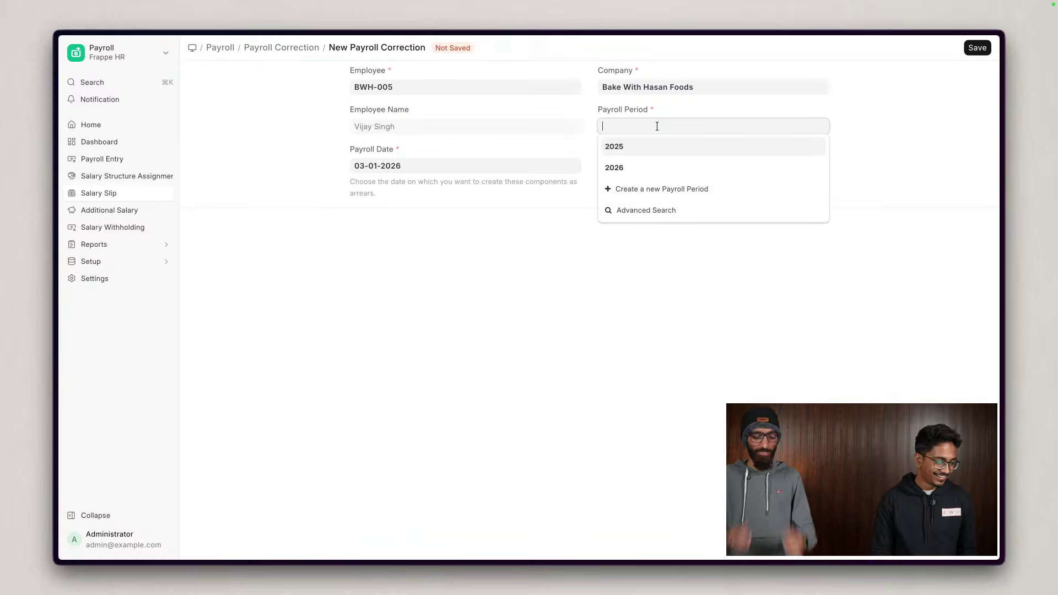
click(634, 168)
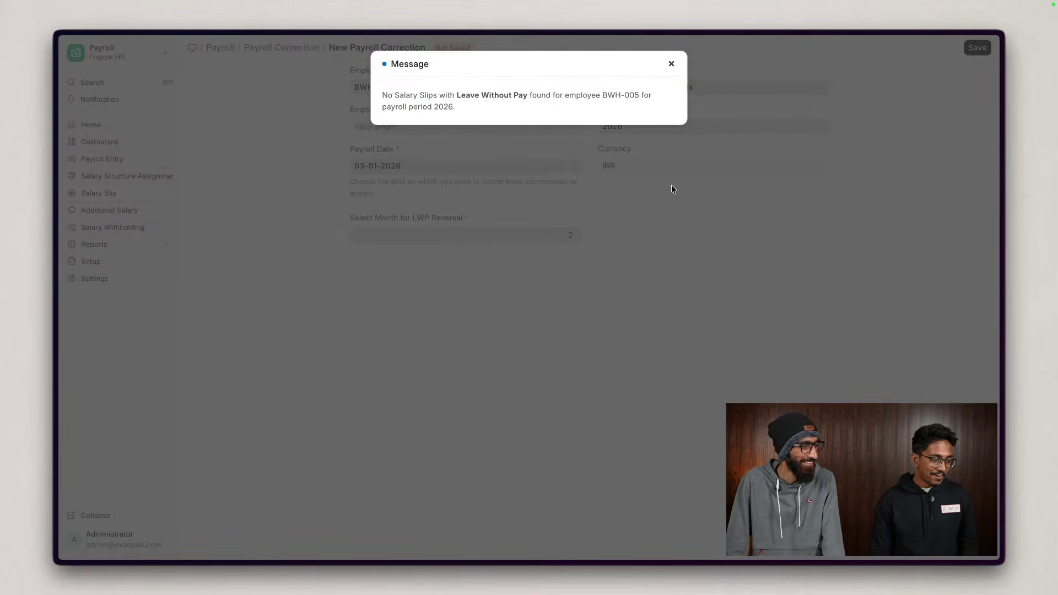
click(672, 63)
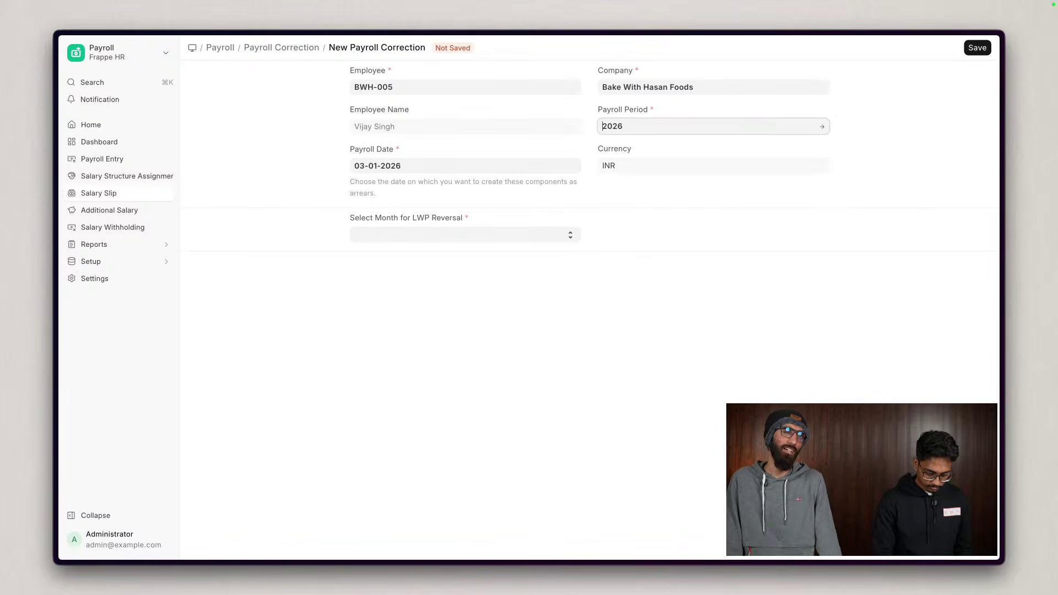
- Set the correction's payroll period to 2025 and select December as the month for LWP reversal
key(BackSpace)
key(BackSpace)
key(BackSpace)
key(BackSpace)
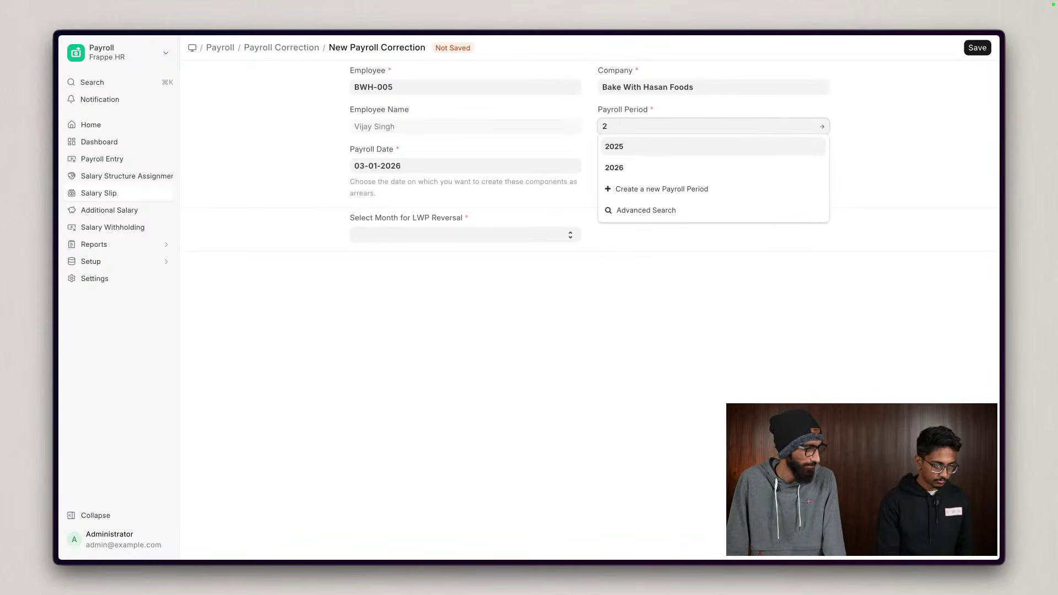
click(669, 145)
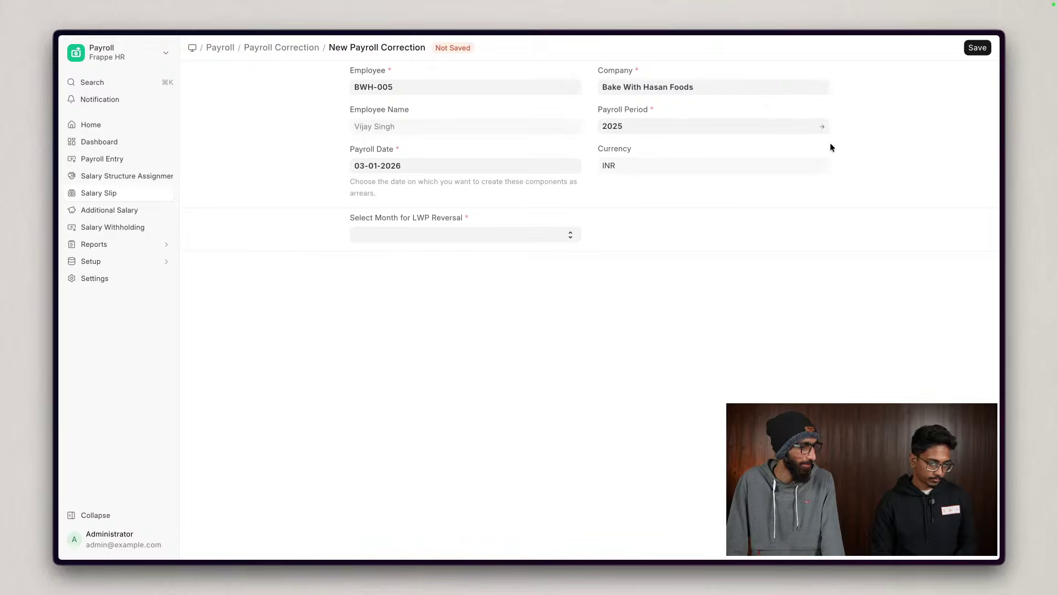
click(451, 234)
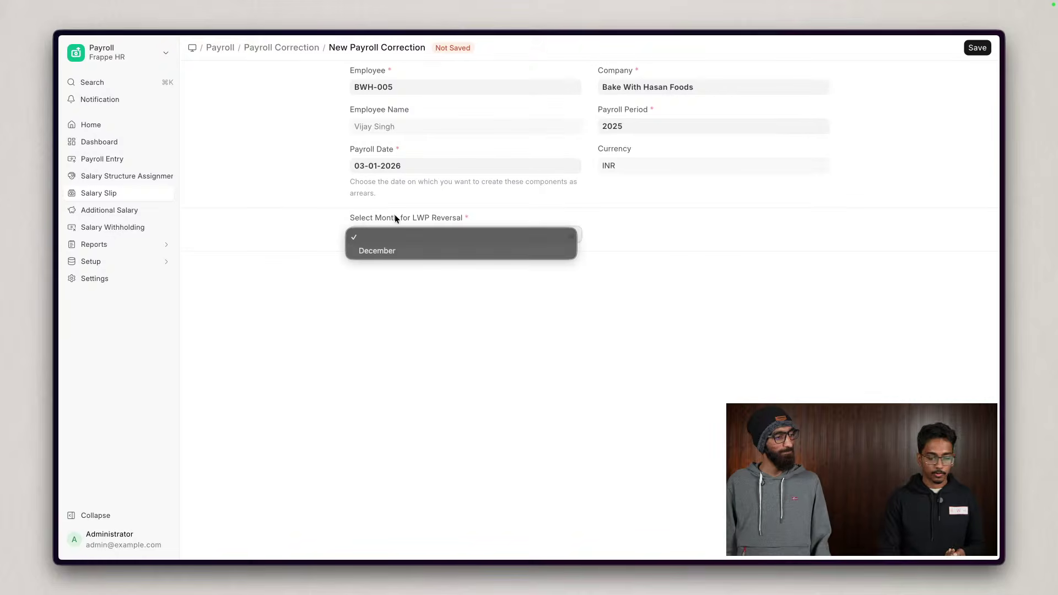
click(379, 250)
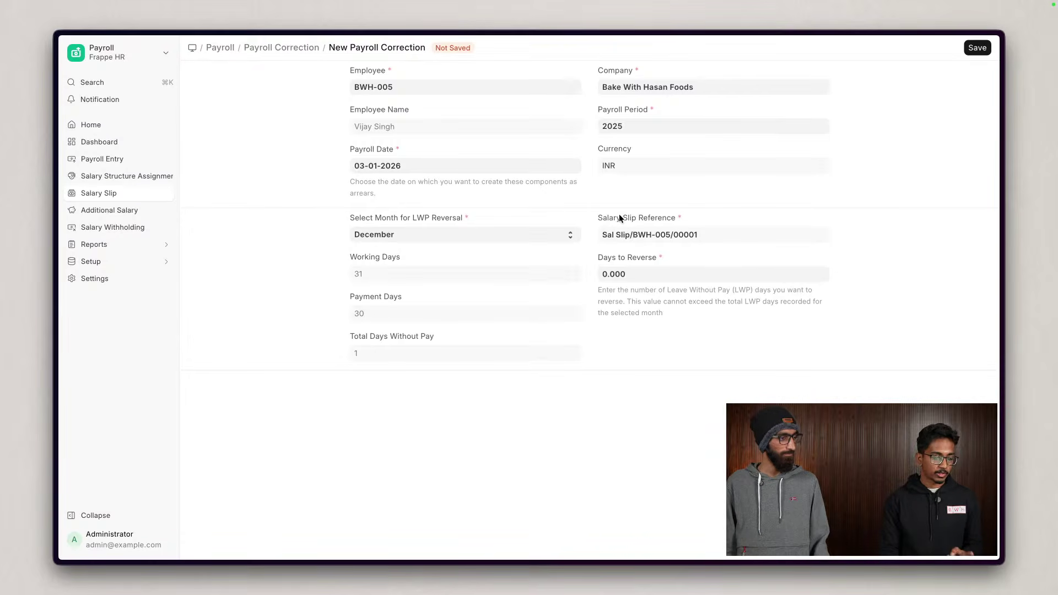
- Set the days to reverse to 2 and try to save the payroll correction
click(638, 275)
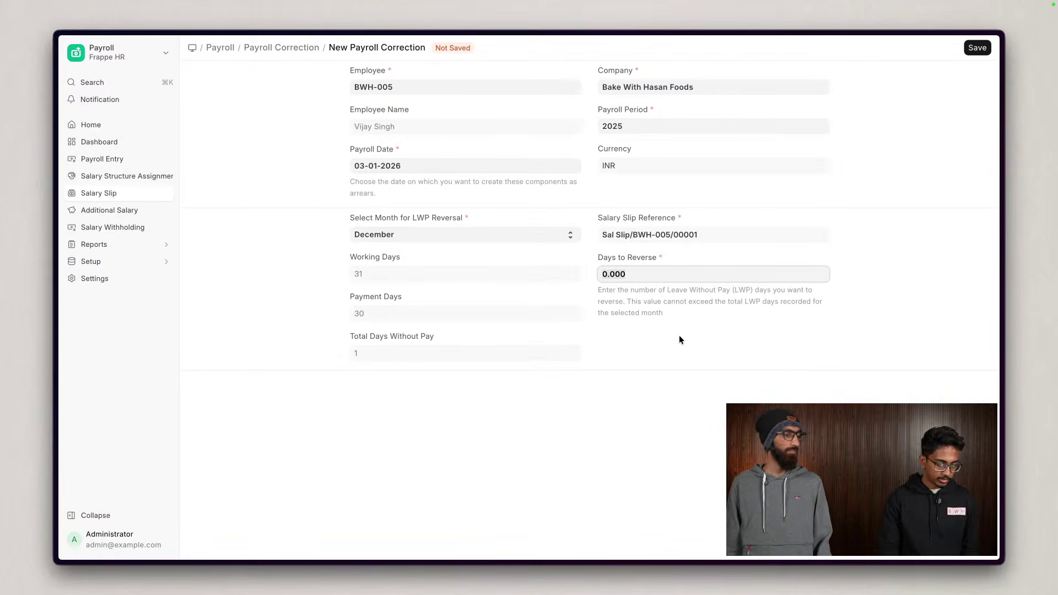
text(1)
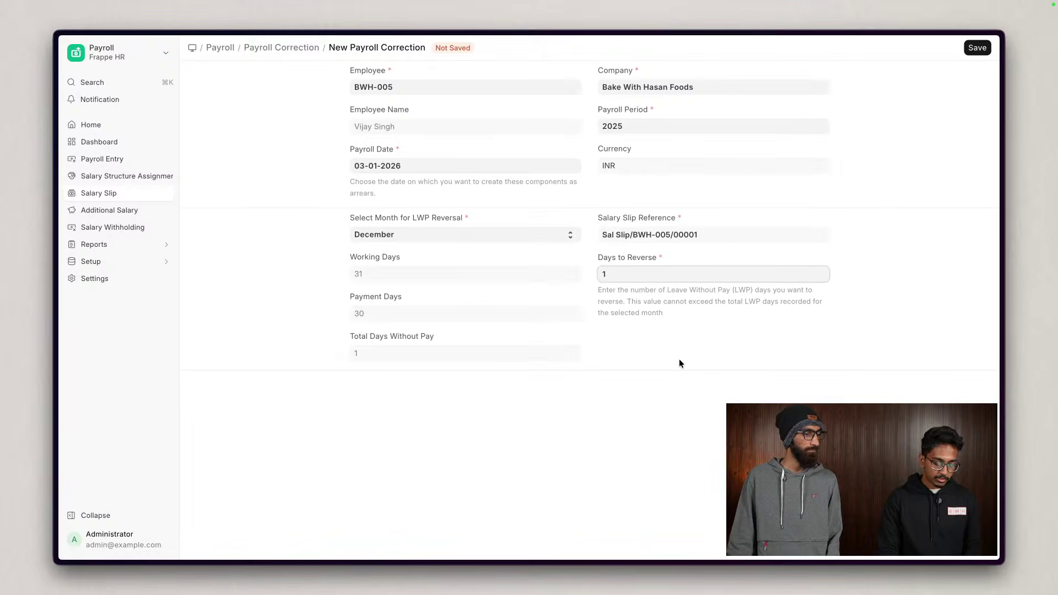
key(BackSpace)
text(2)
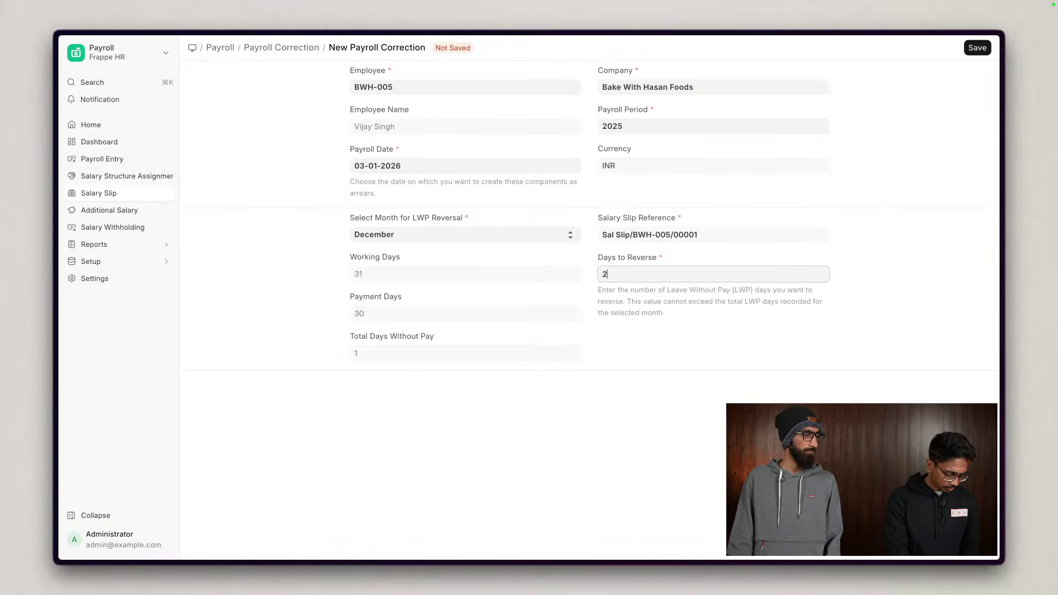
key(super+s)
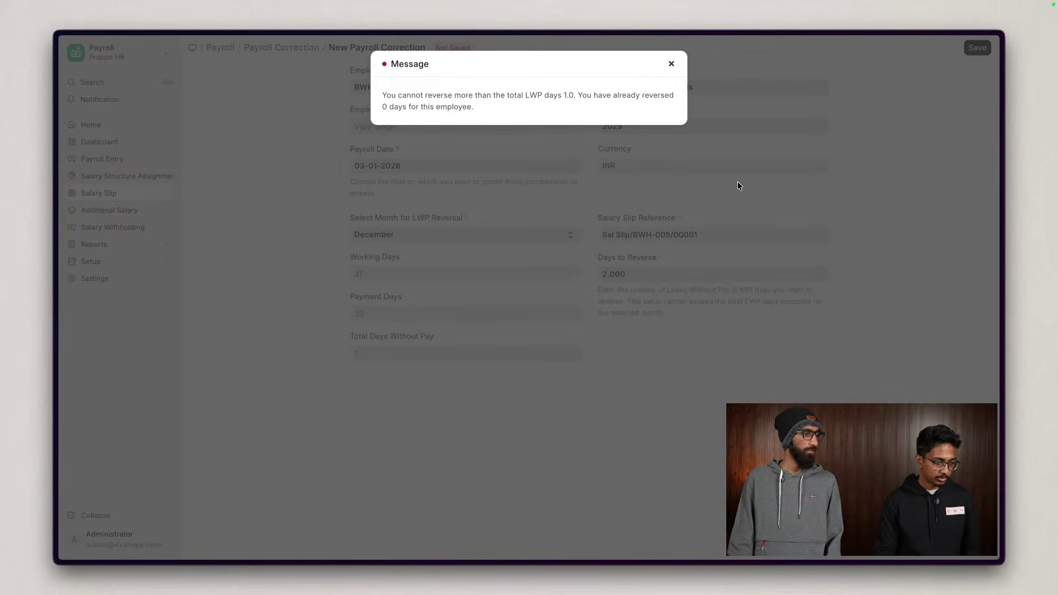
key(Escape)
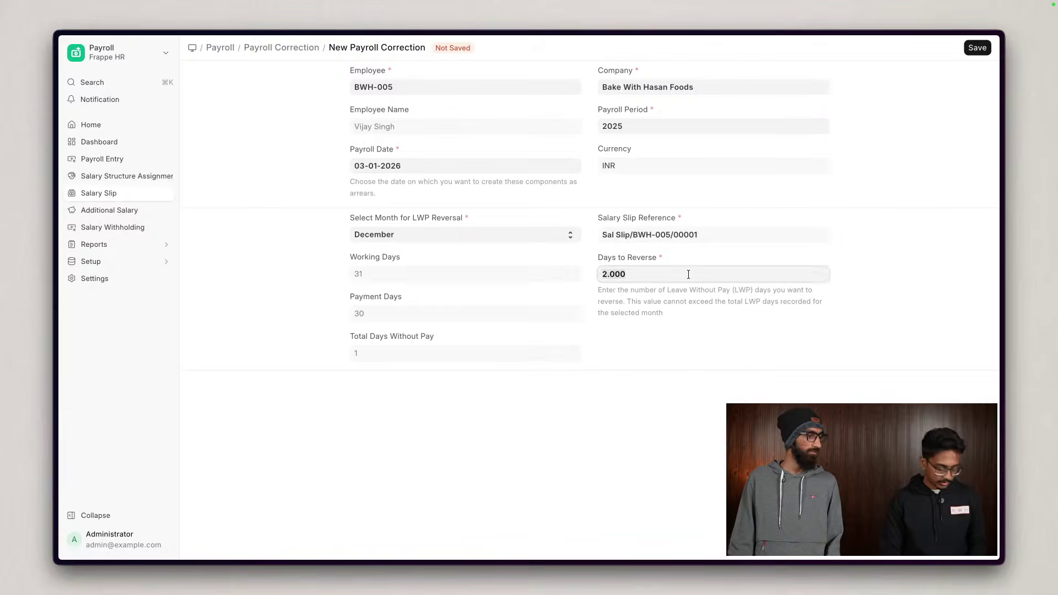
key(super+s)
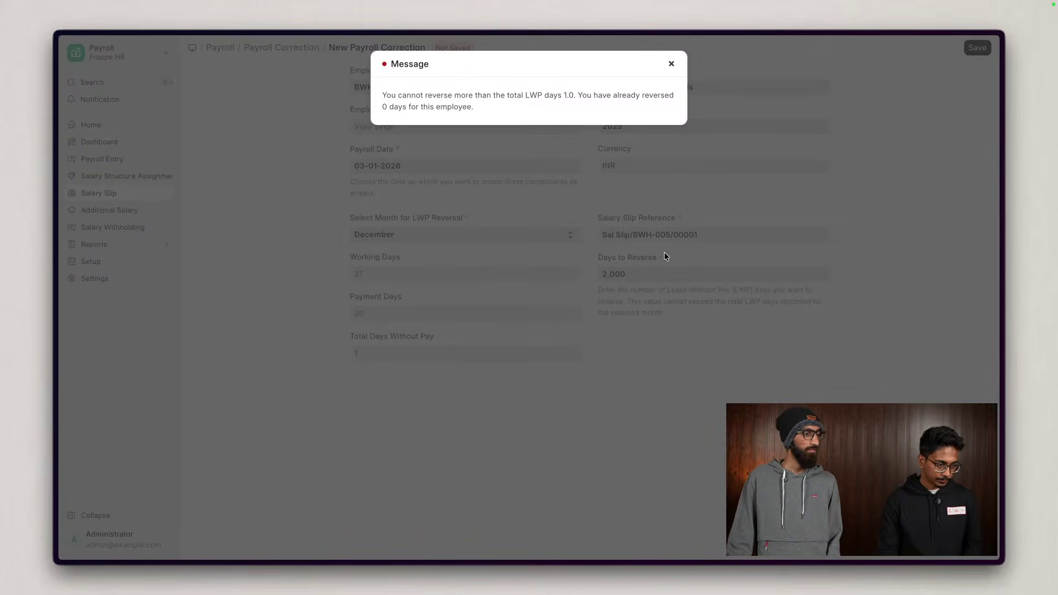
- Set the days to reverse to 1 and save the payroll correction as a draft
key(Escape)
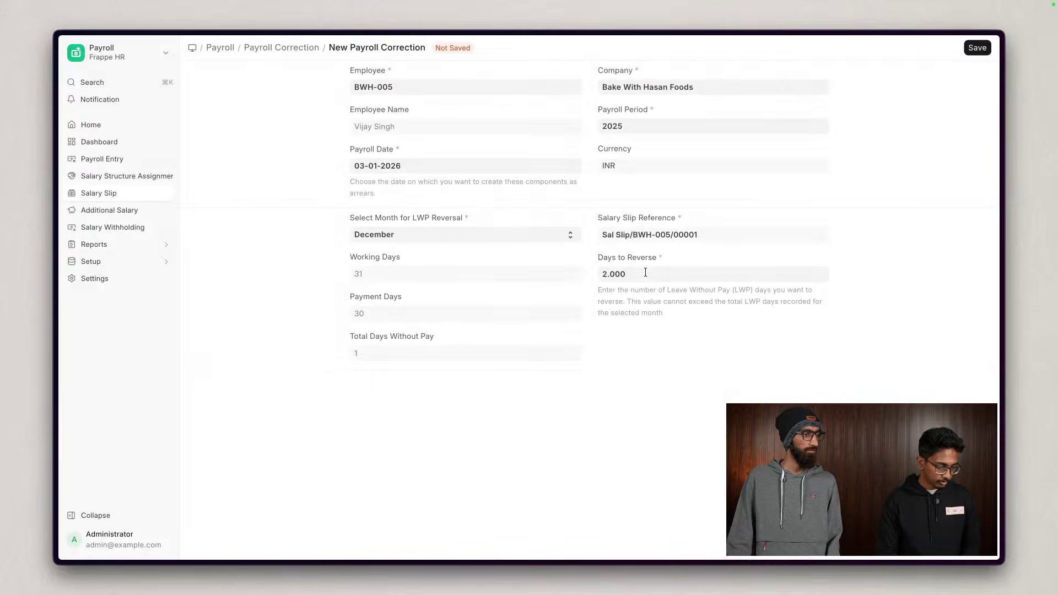
text(1)
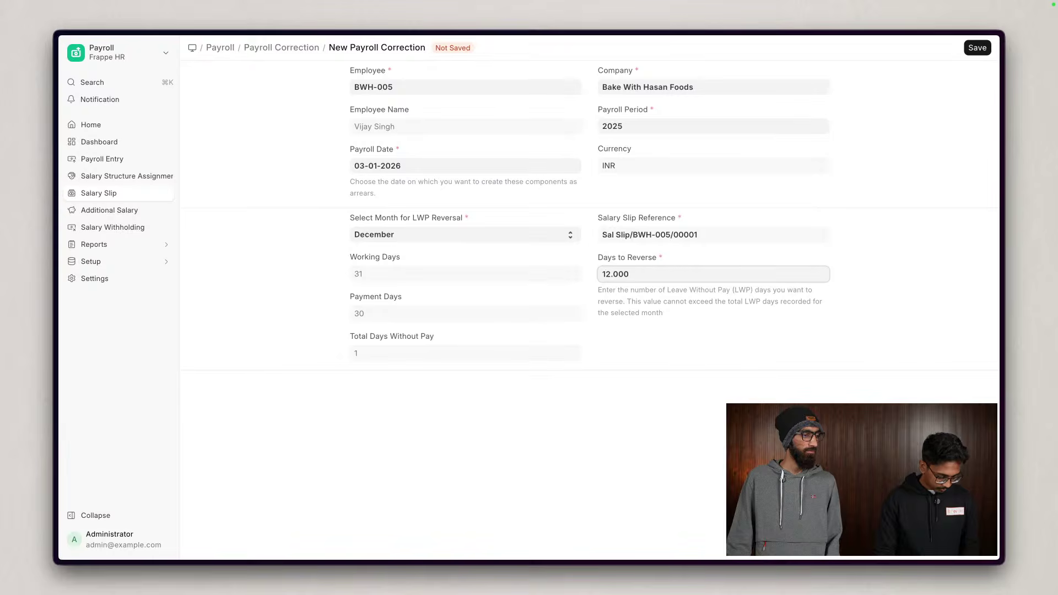
text(1)
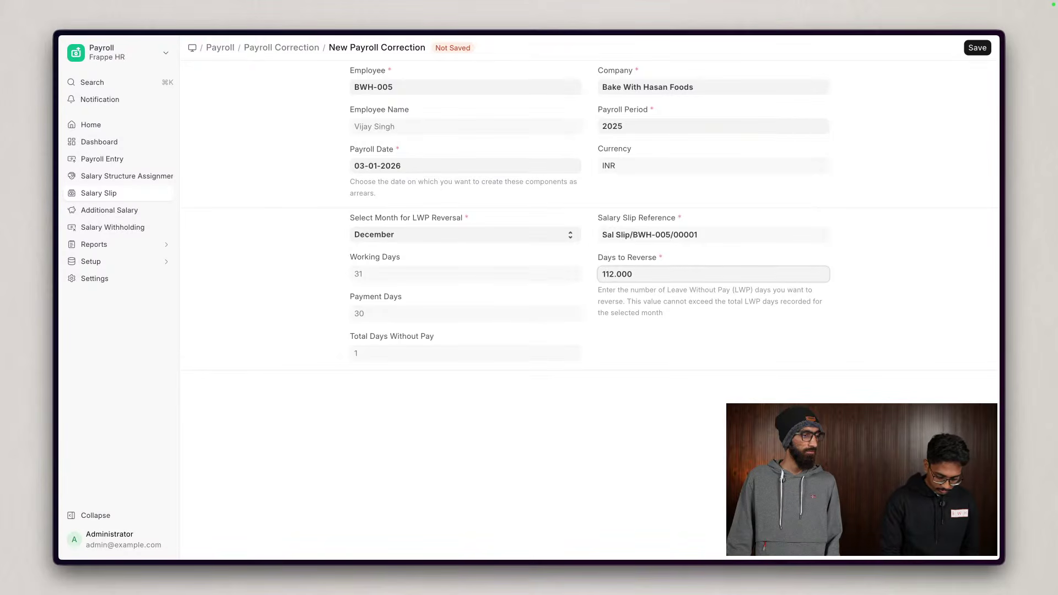
key(BackSpace)
key(BackSpace)
key(BackSpace)
text(1)
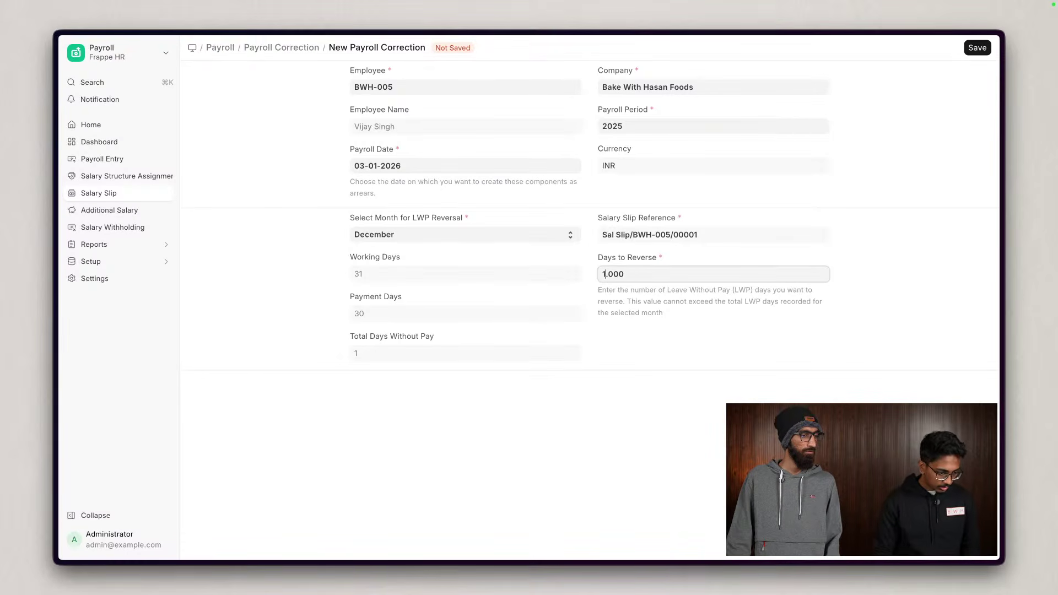
key(Tab)
key(ctrl+s)
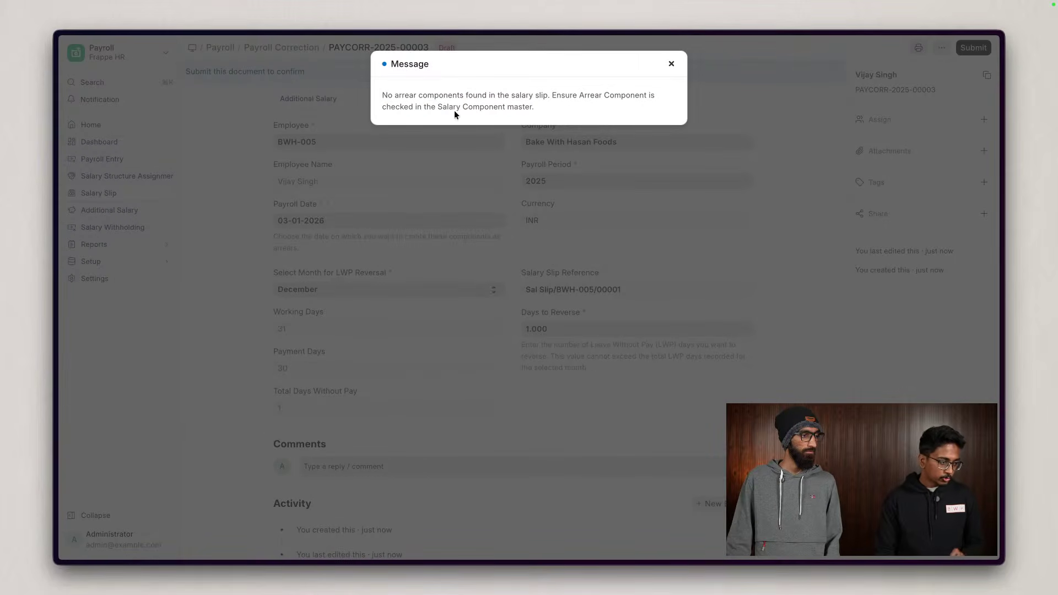
click(672, 66)
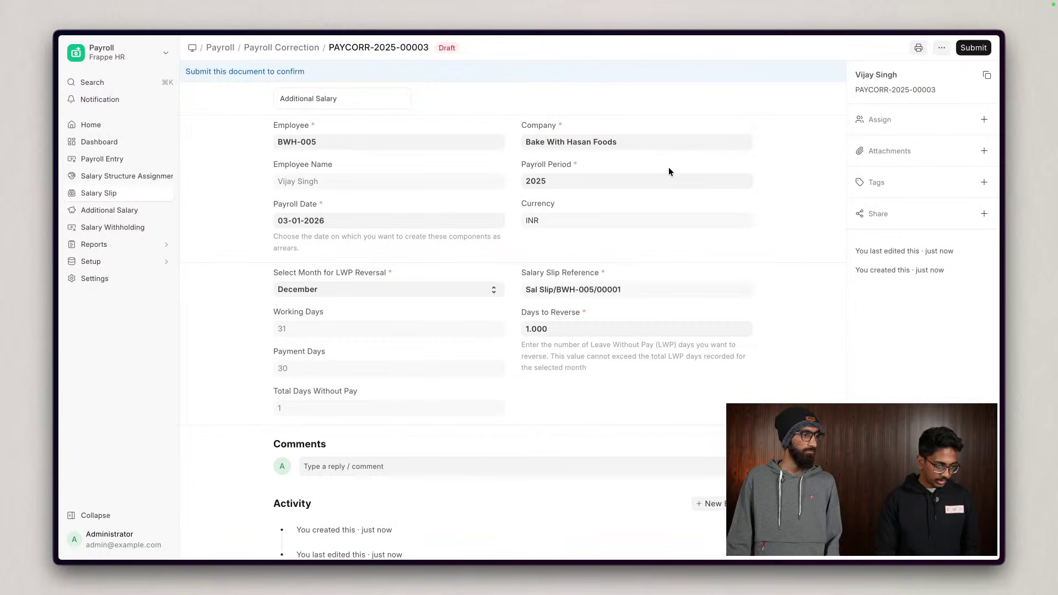
- Open the Arrear salary component from the Salary Component list to check its Arrear Component setting
key(super+k)
text(sa)
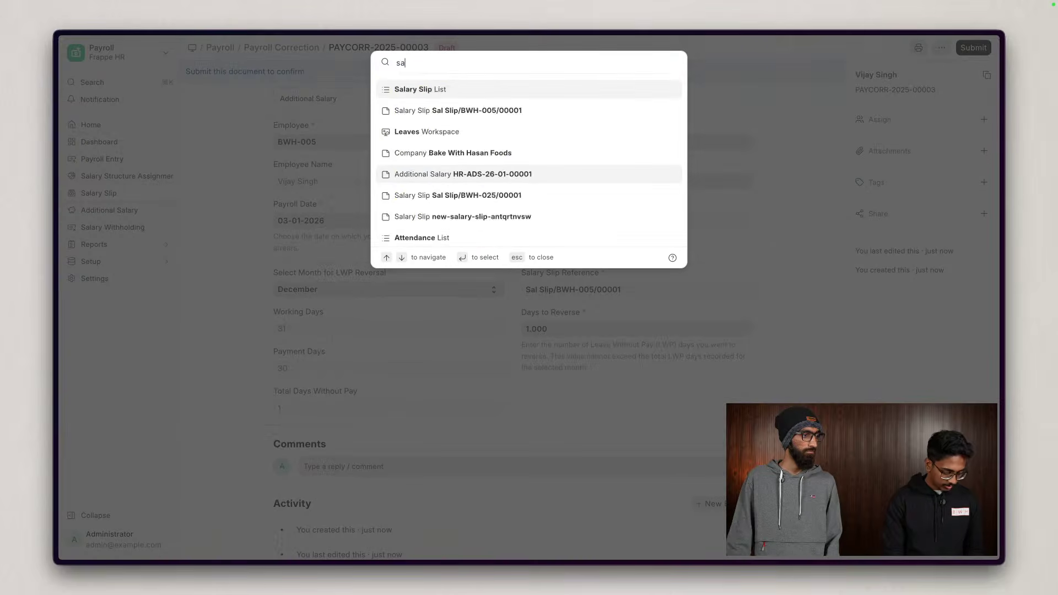
text(la com)
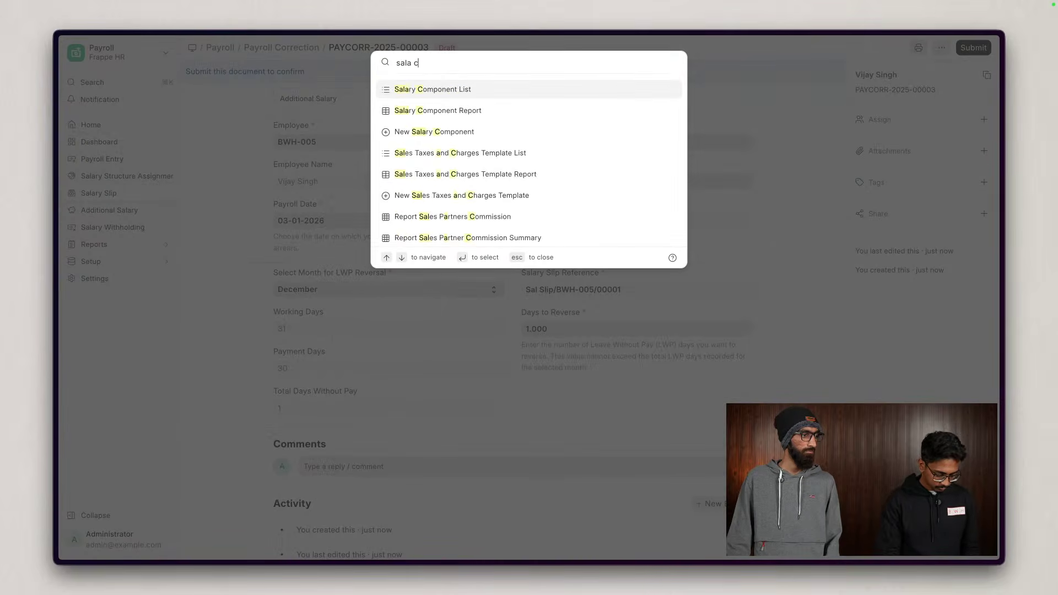
key(Return)
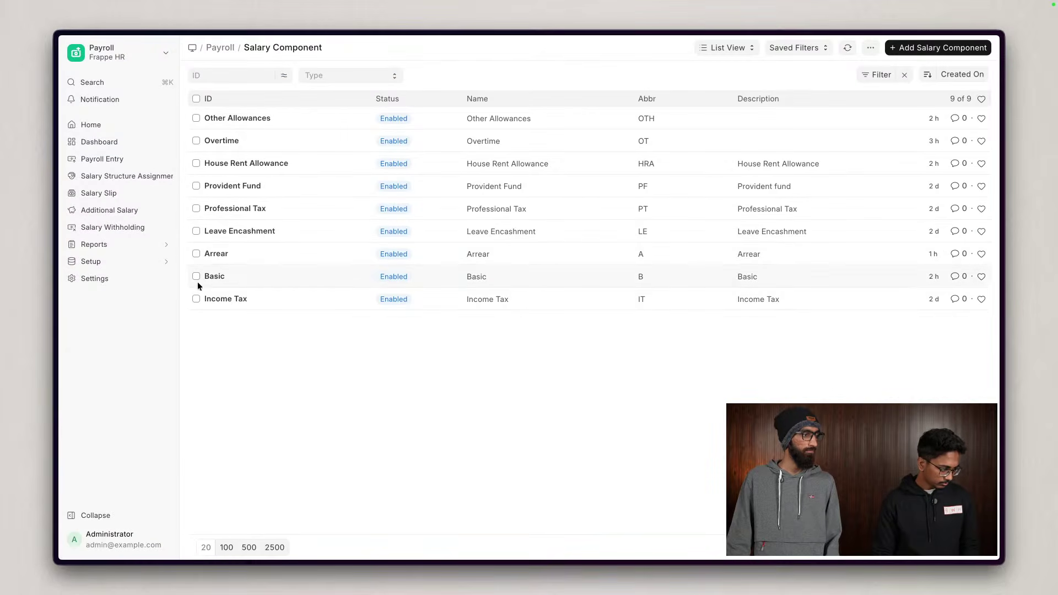
click(225, 255)
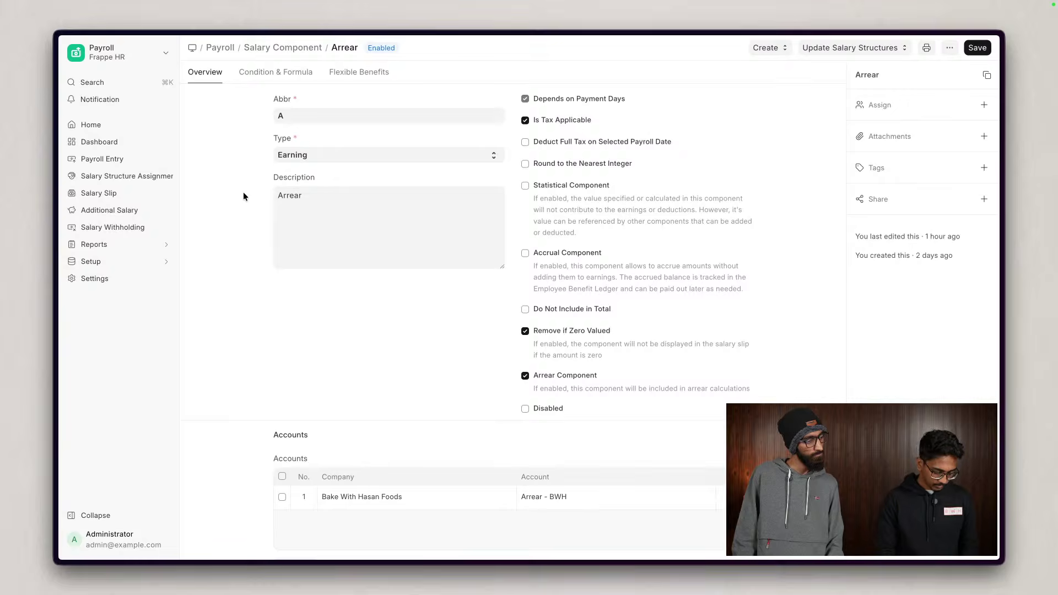
- Reopen the draft payroll correction from the Payroll Correction list and try to submit it
key(super+k)
text(pa)
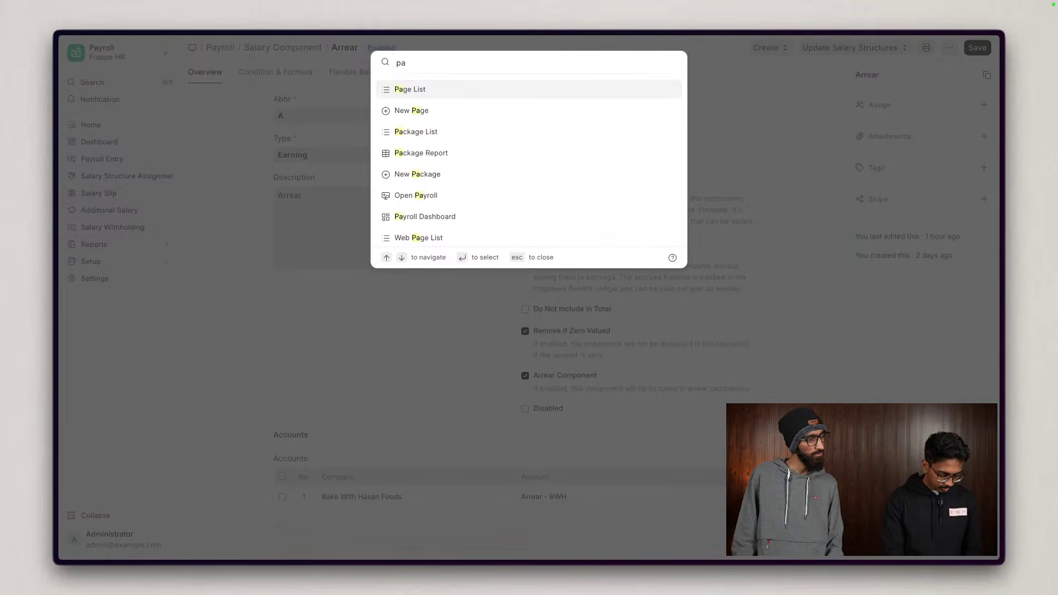
text(yroll co)
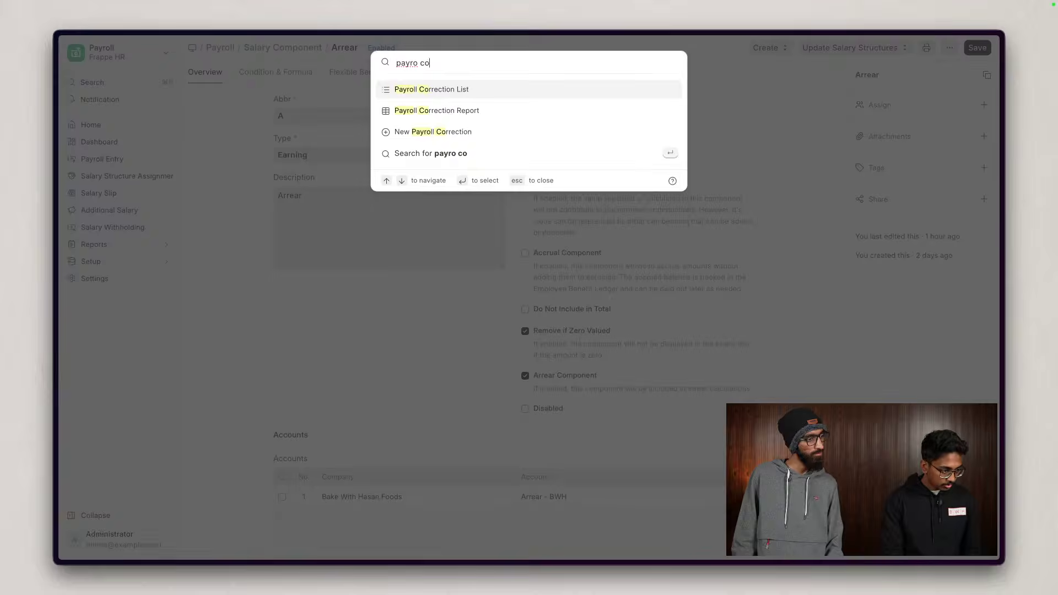
key(Return)
click(214, 118)
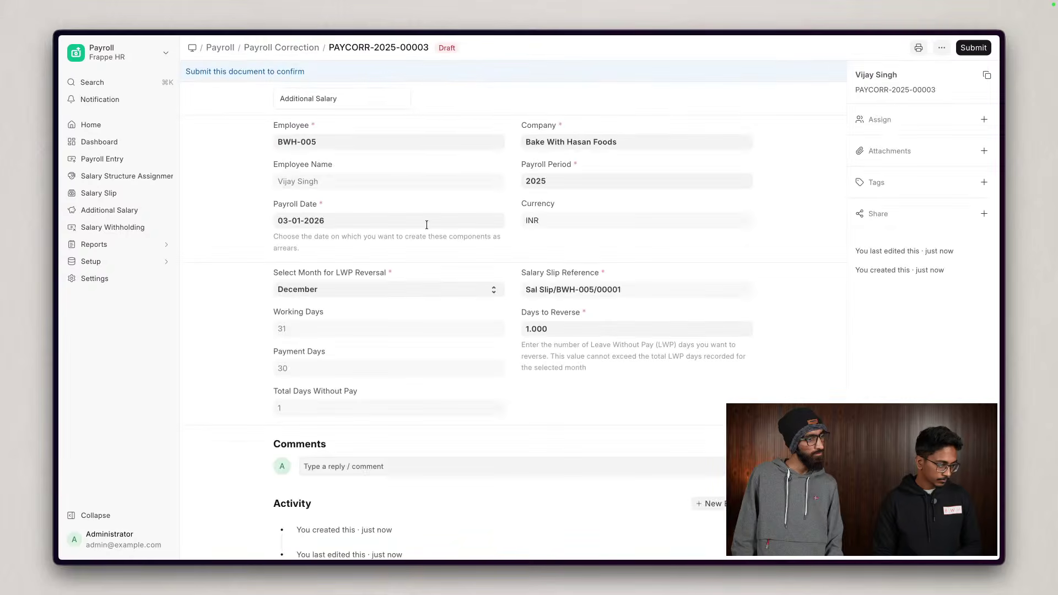
key(super+s)
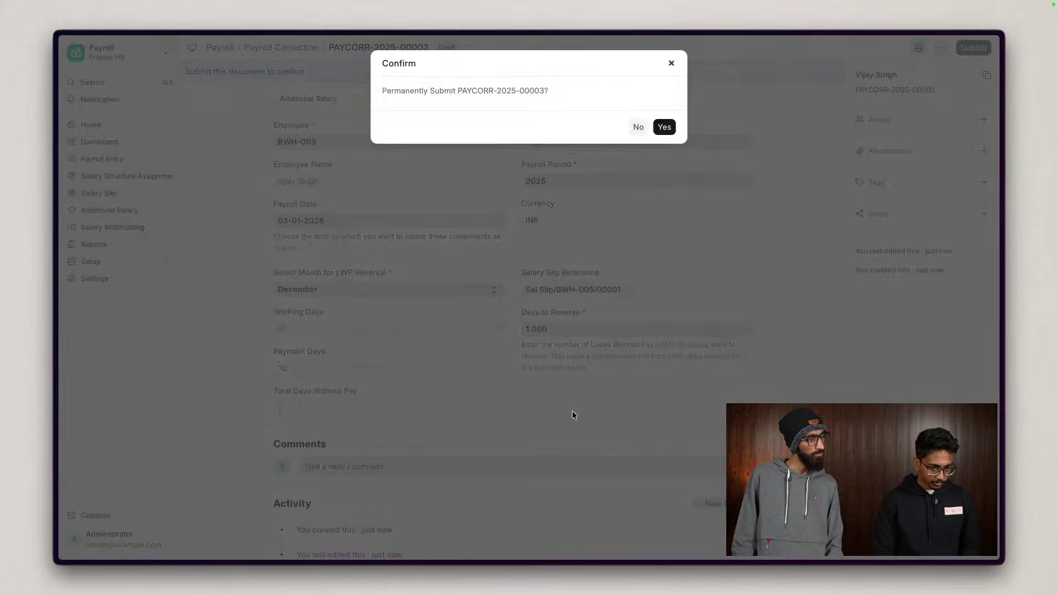
key(Return)
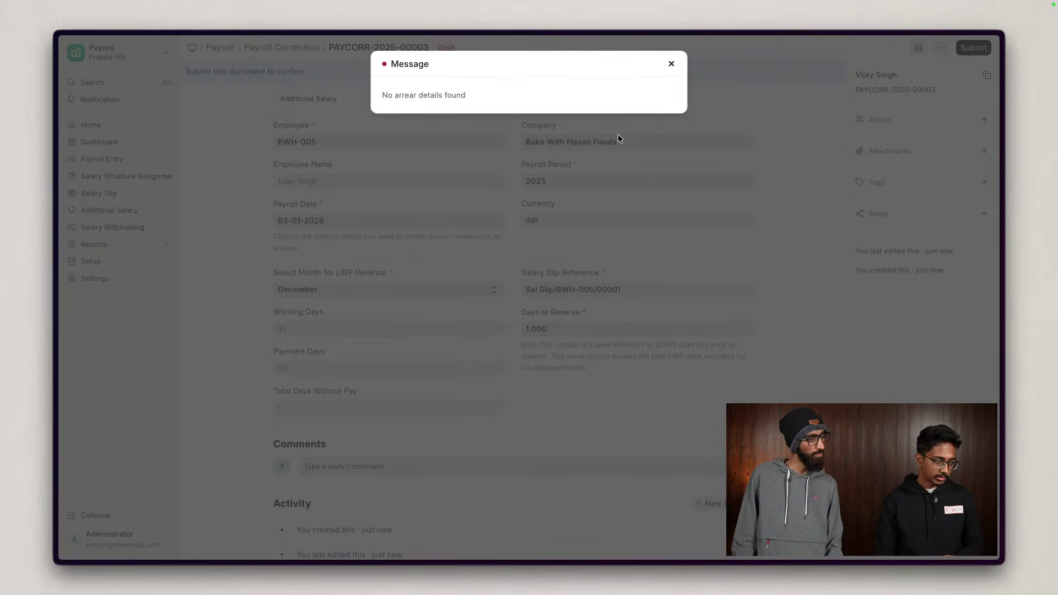
click(672, 63)
- Create a new Arrear record from the Arrear list and select the Purchase Manager as its employee
key(super+k)
text(arre)
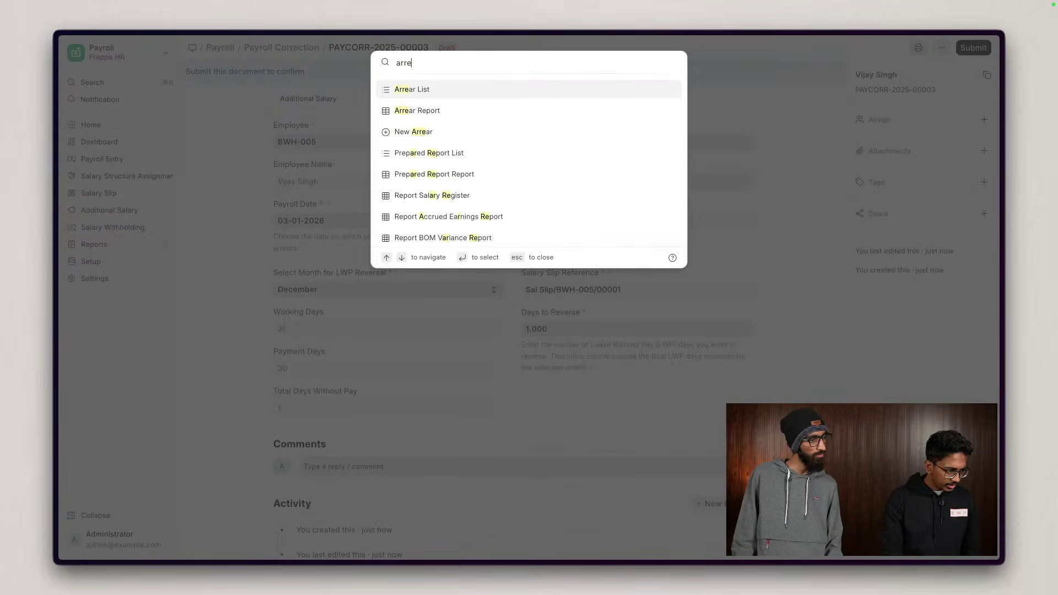
key(Escape)
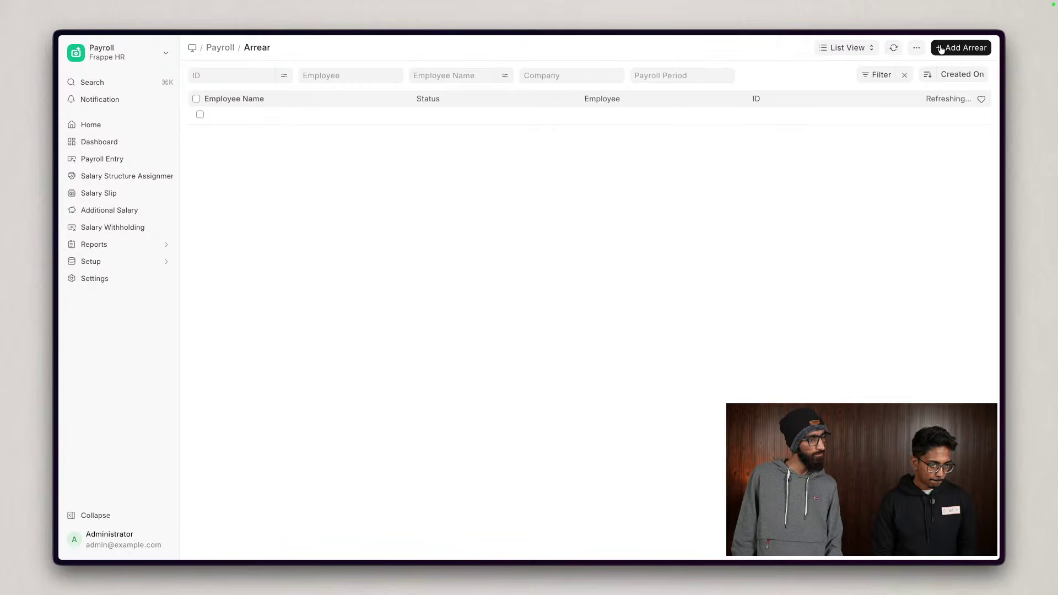
click(941, 49)
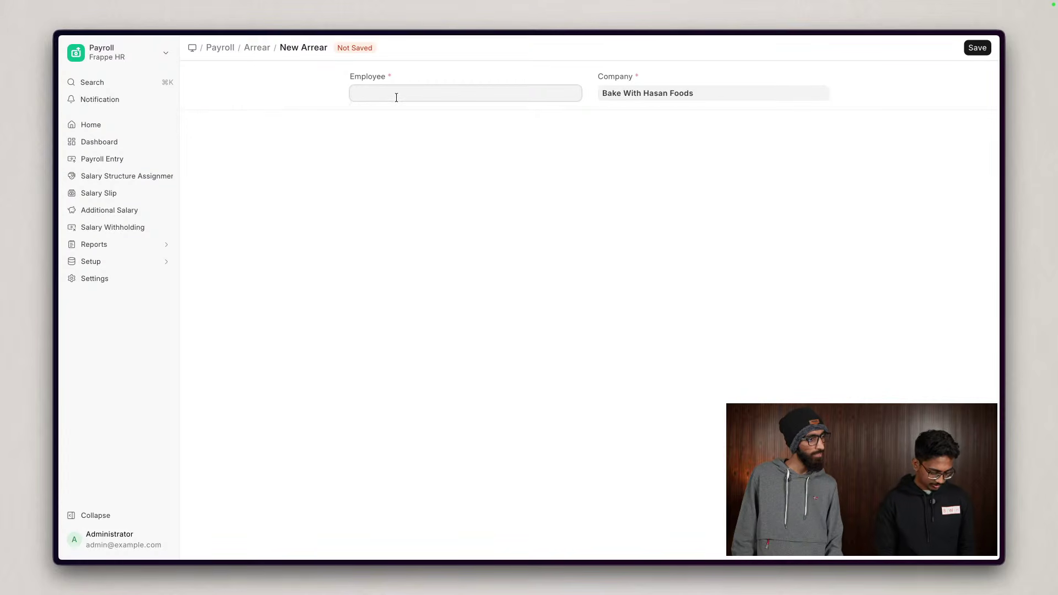
text(vij)
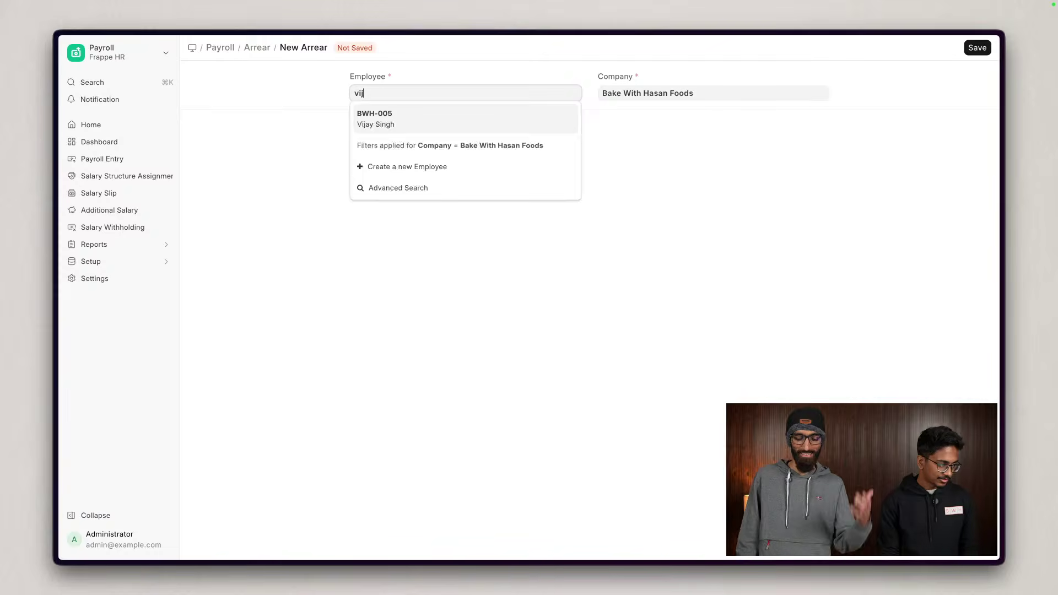
click(416, 119)
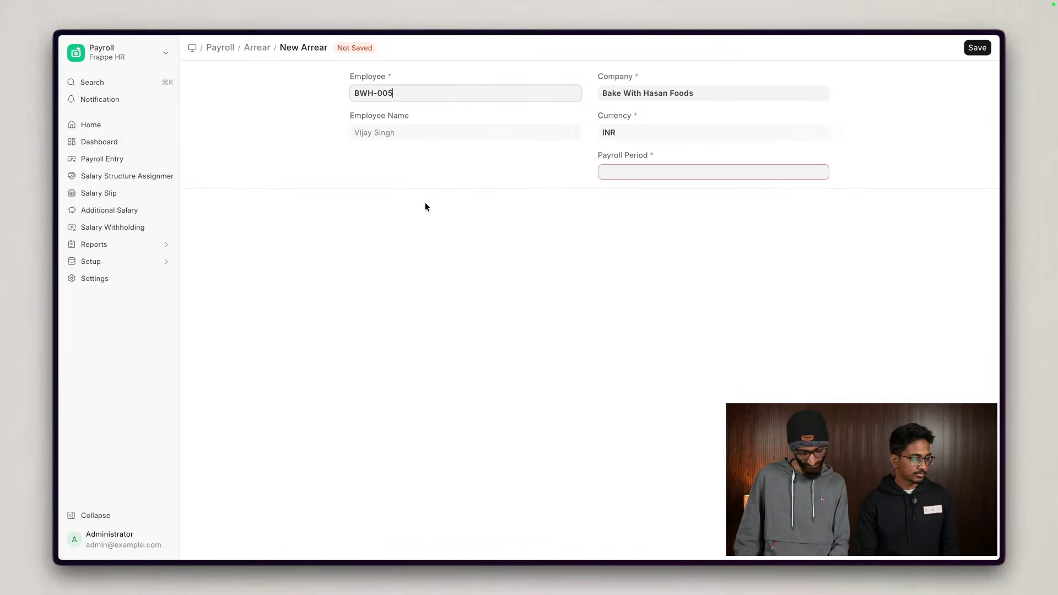
- Set the new arrear's payroll period to 2026 and its salary structure to General
click(695, 170)
click(639, 214)
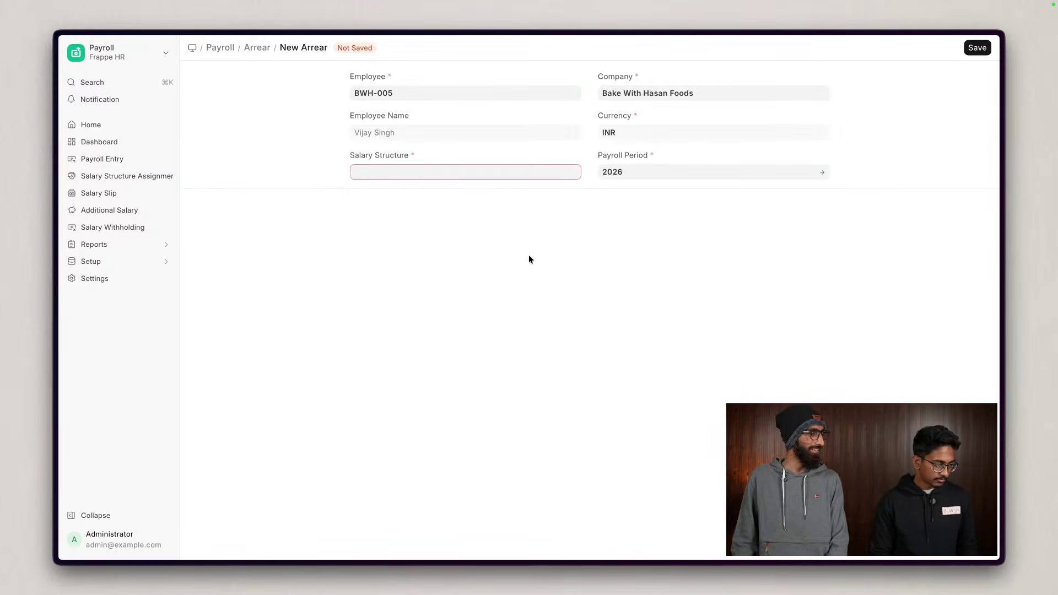
click(486, 172)
click(460, 194)
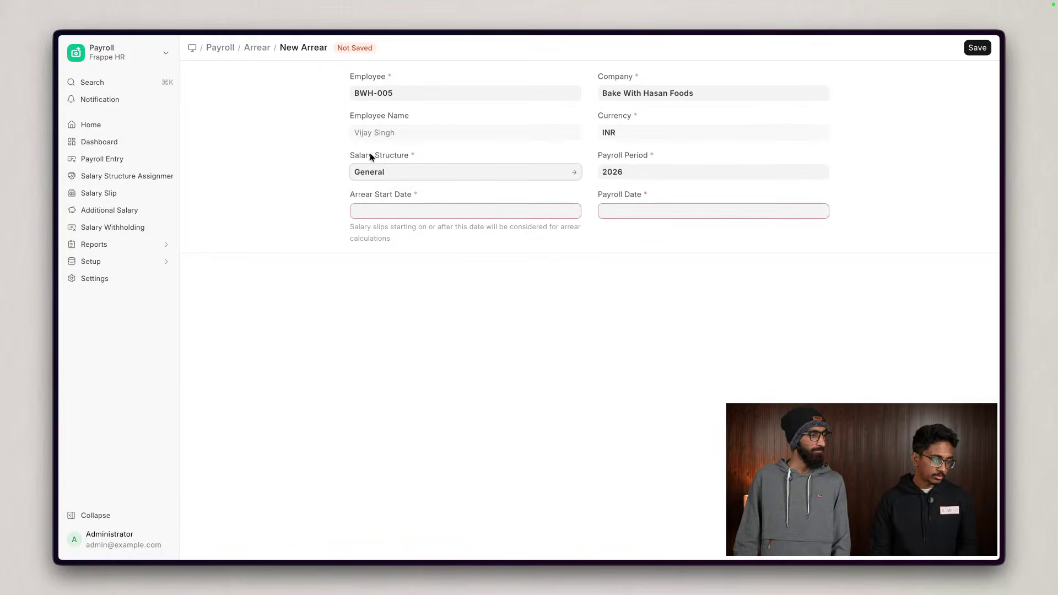
- Set the arrear start date to 01-01-2026 and the payroll date to 31-01-2026
click(391, 207)
click(438, 276)
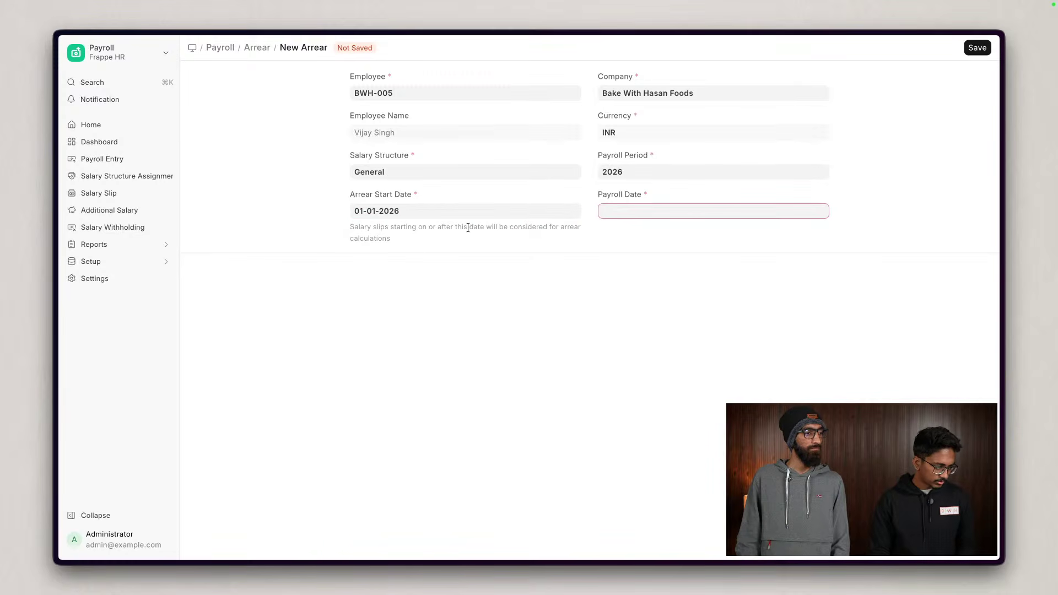
click(604, 212)
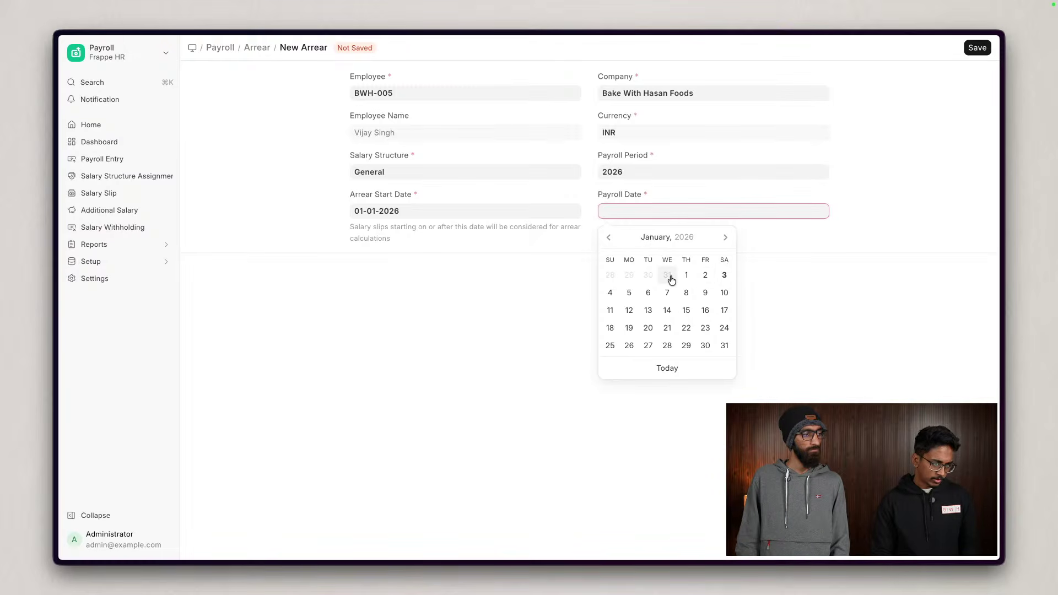
click(724, 347)
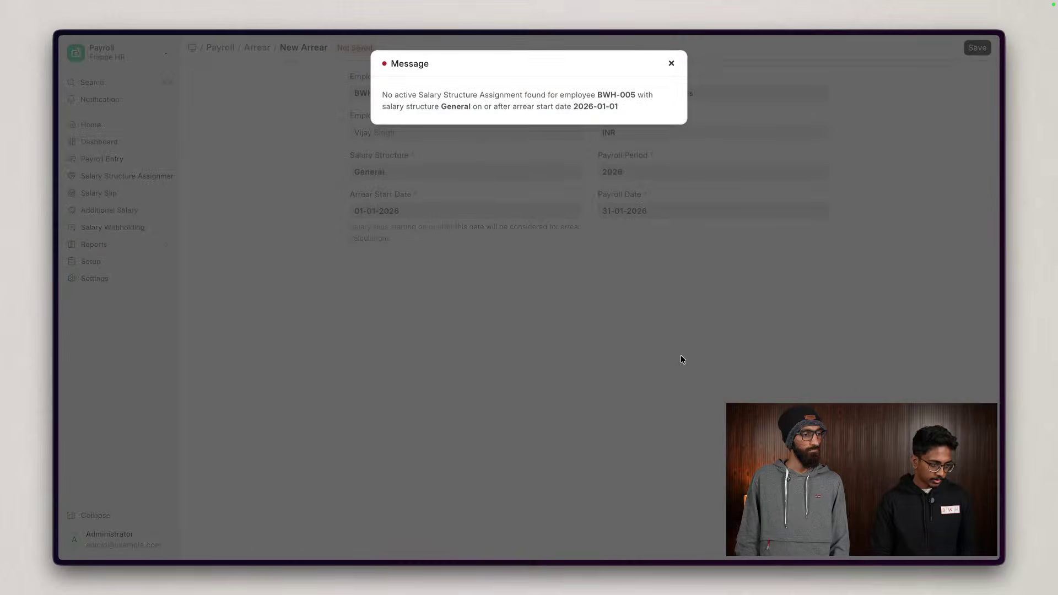
click(609, 260)
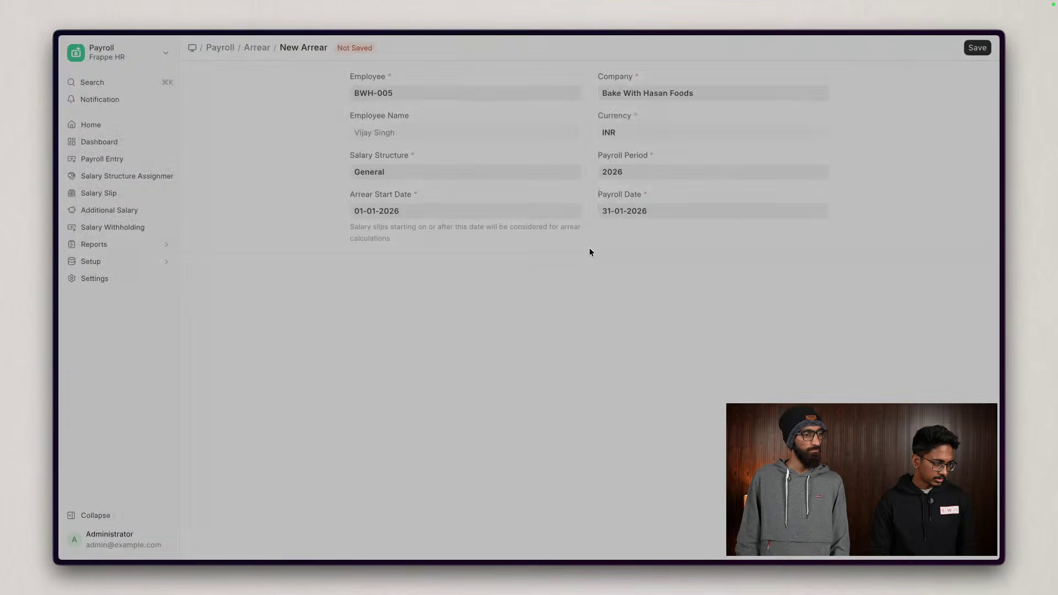
- Change the arrear's payroll date to 31-12-2025
click(633, 203)
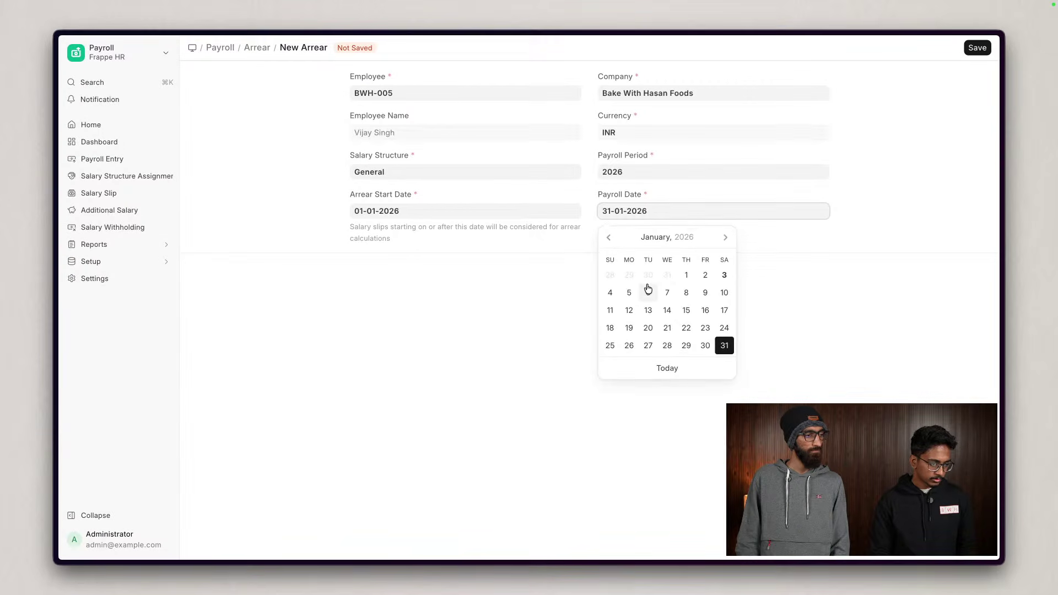
click(666, 274)
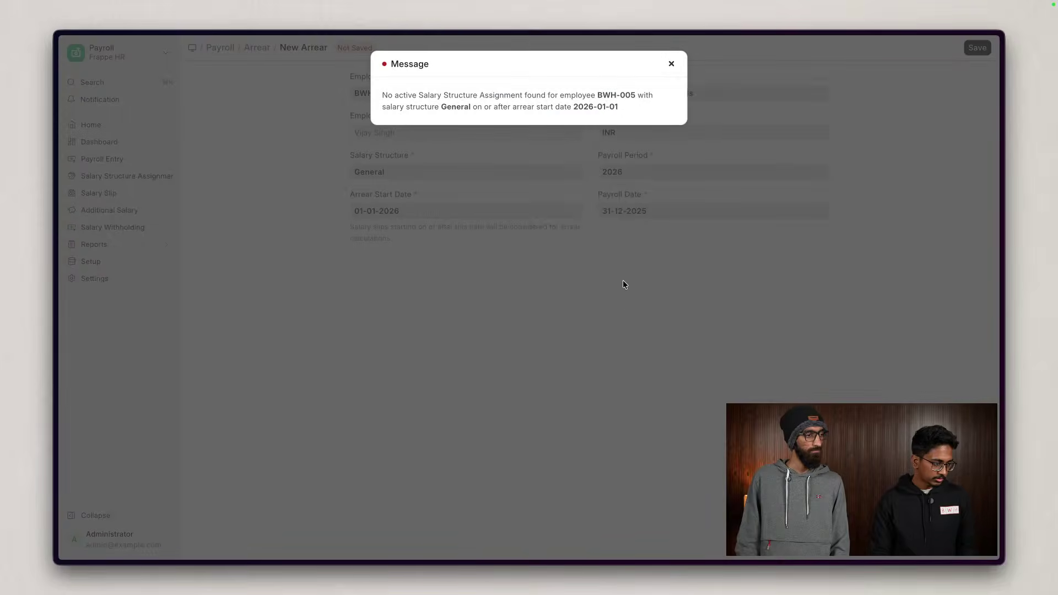
click(627, 244)
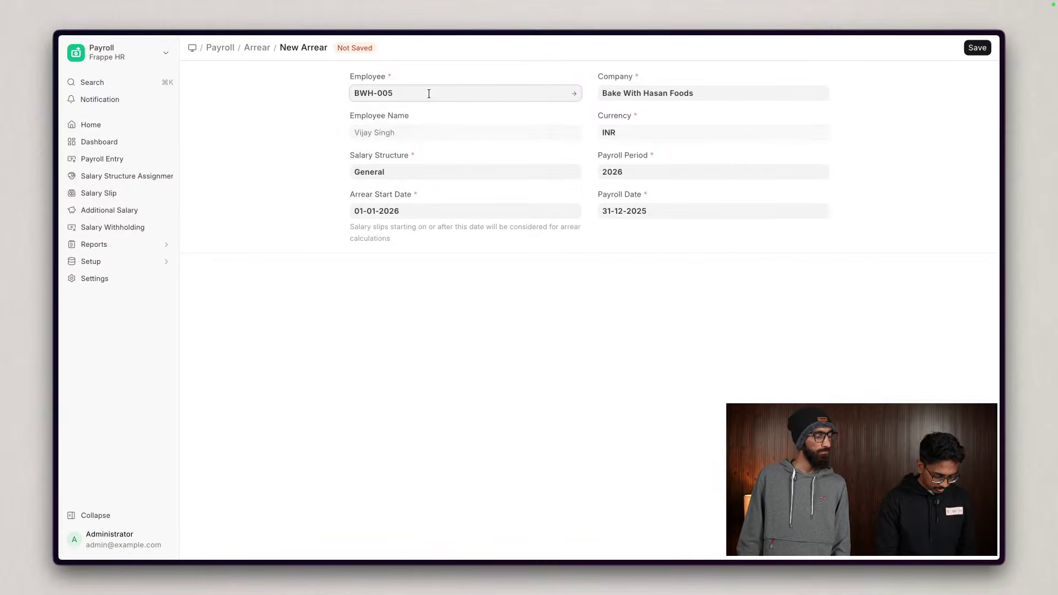
- Open the Purchase Manager's salary structure assignment to check its From Date
text(sala)
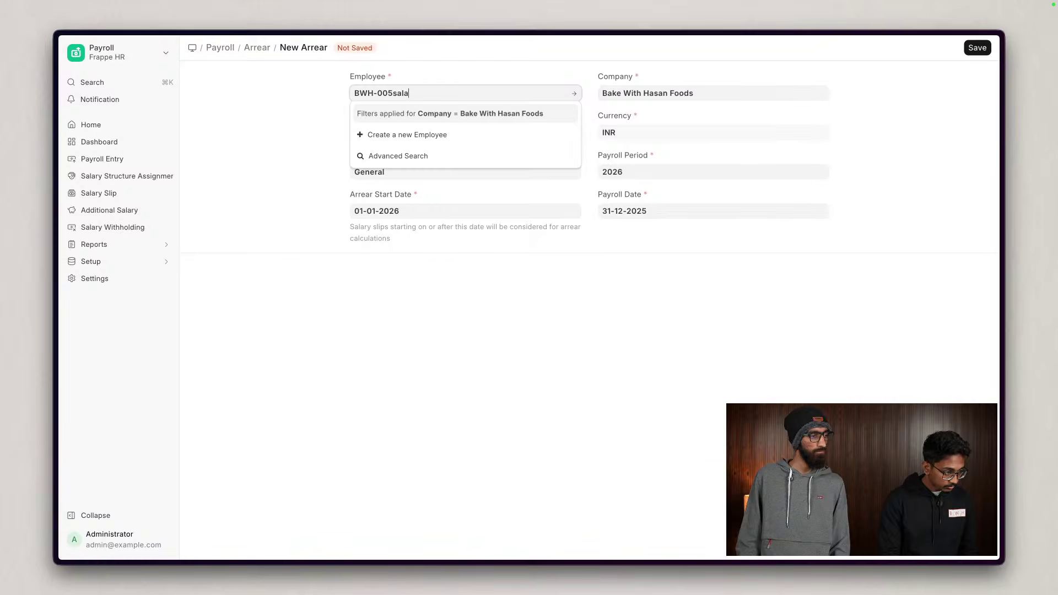
click(472, 335)
key(super+k)
text(s)
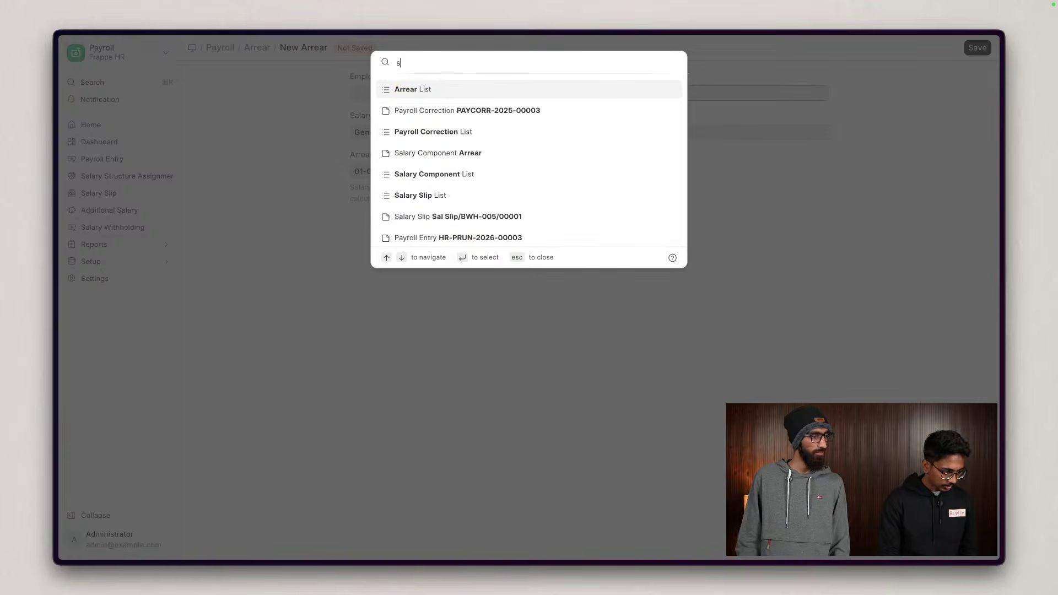
text(ala st)
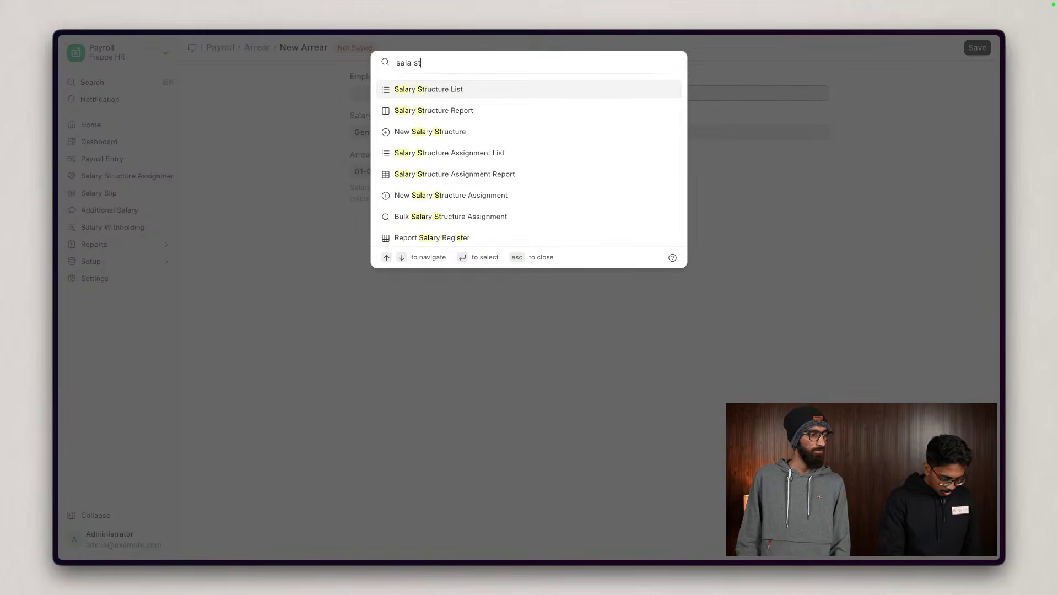
text( ass)
key(Return)
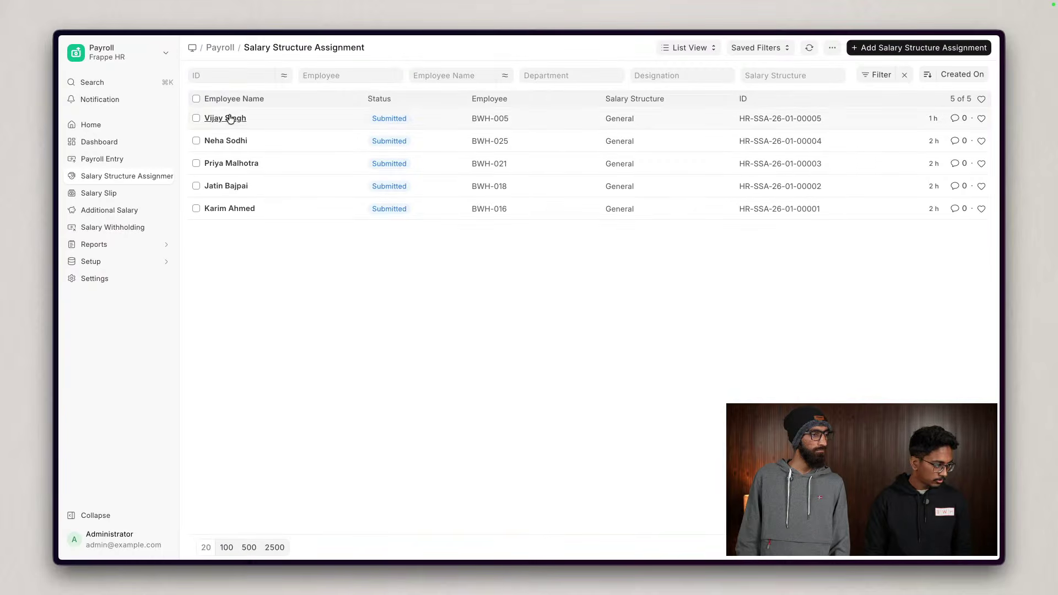
click(222, 115)
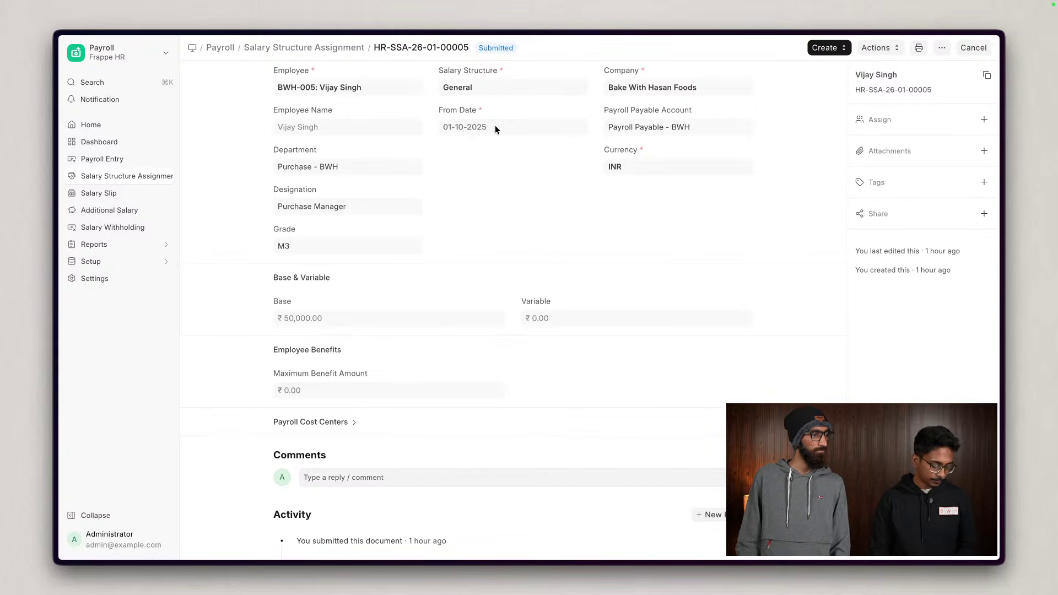
- Start a new Arrear record for the Purchase Manager employee
key(super+k)
text(arre)
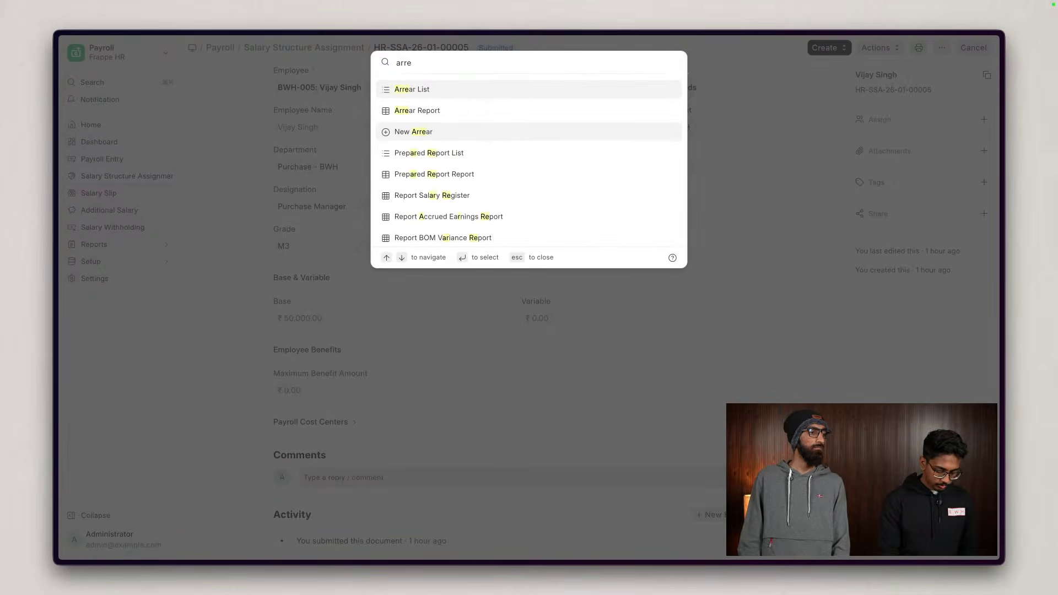
key(Return)
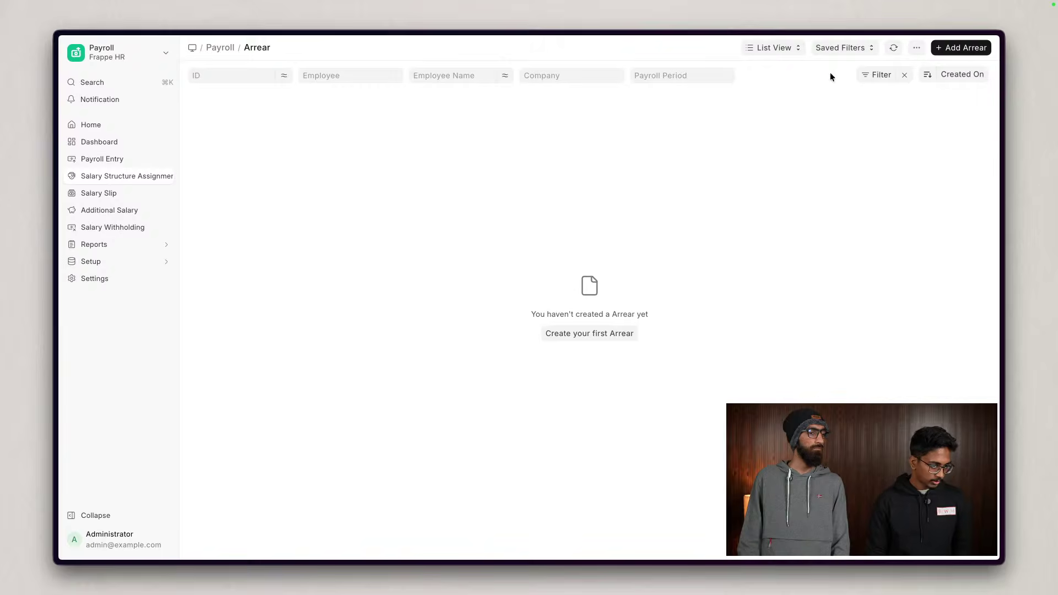
click(946, 45)
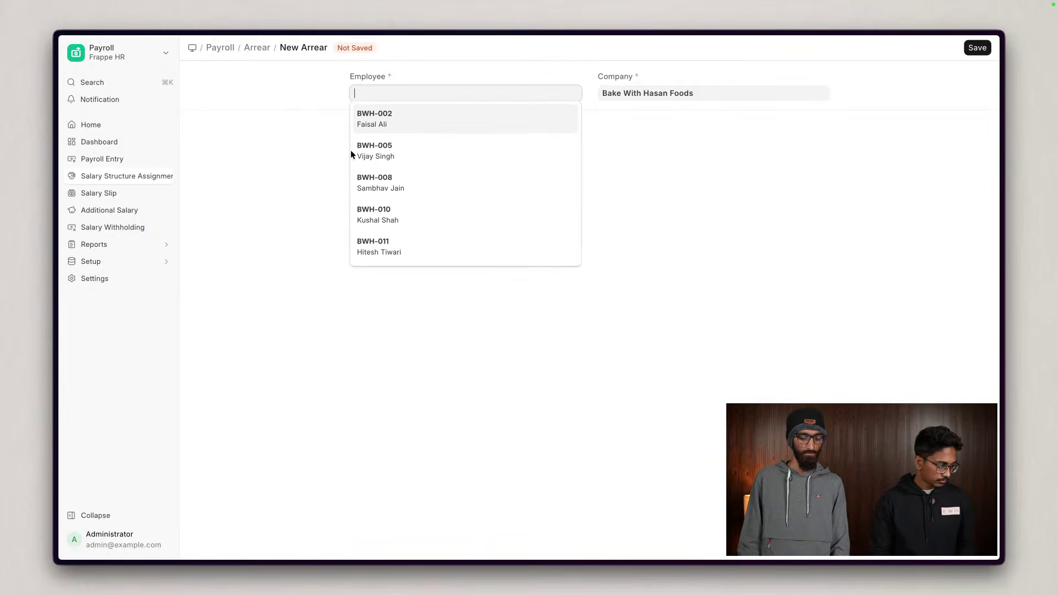
click(387, 157)
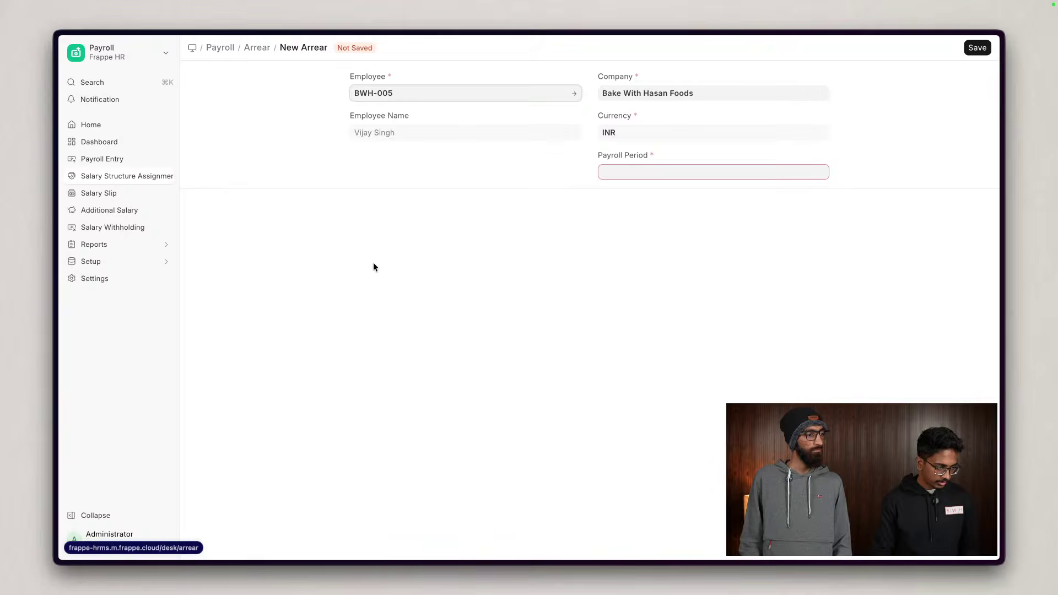
- Open the employee's draft Payroll Correction for the December leave-without-pay reversal
key(super+k)
text(payrop)
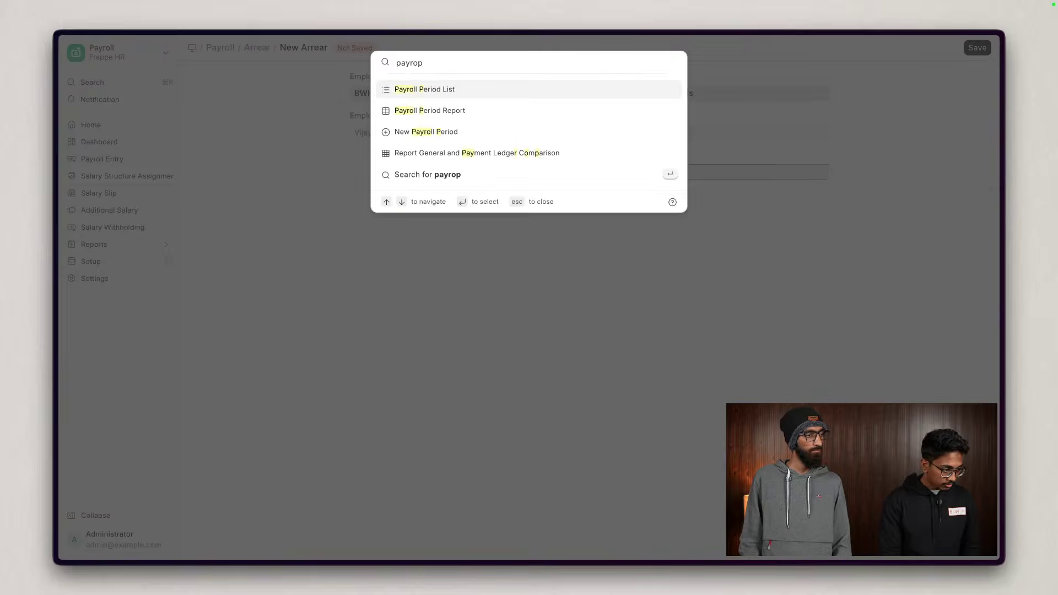
key(BackSpace)
text(c)
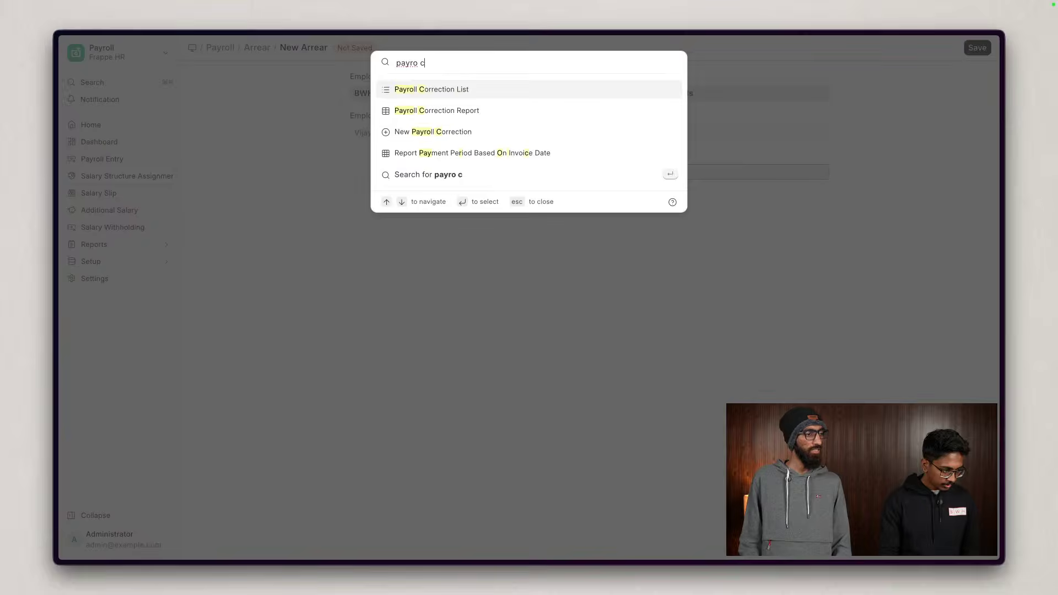
key(Return)
click(240, 119)
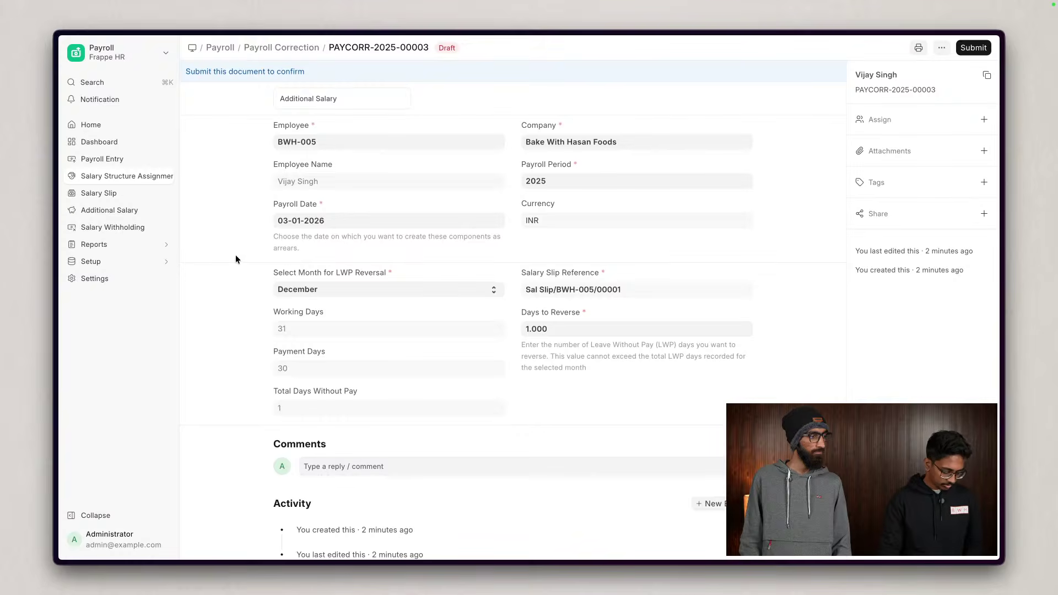
- Switch to the GitHub website in the browser
mouse_move(1, 243)
click(98, 190)
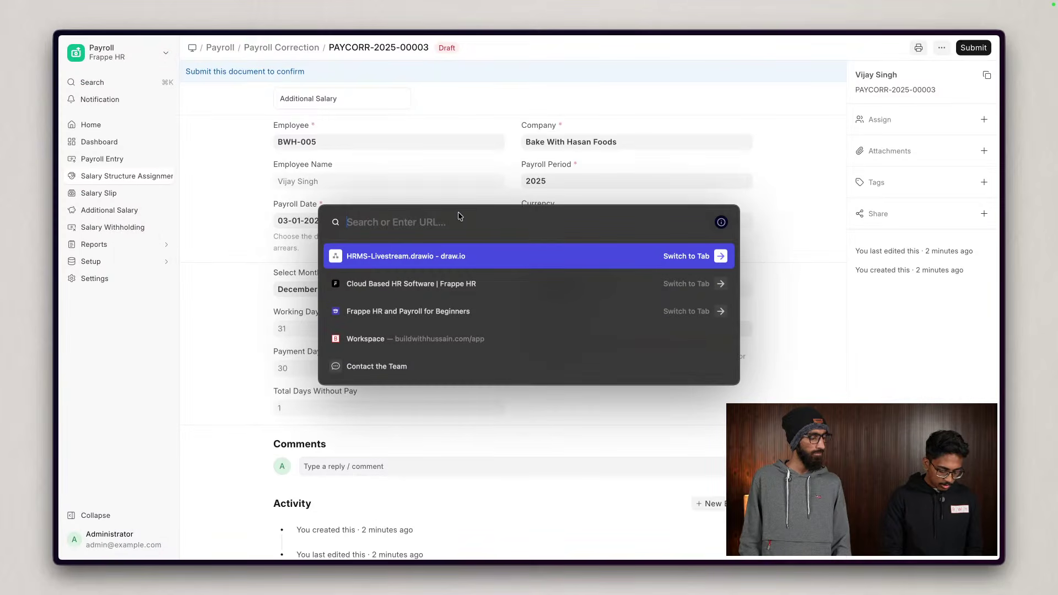
text(docs.)
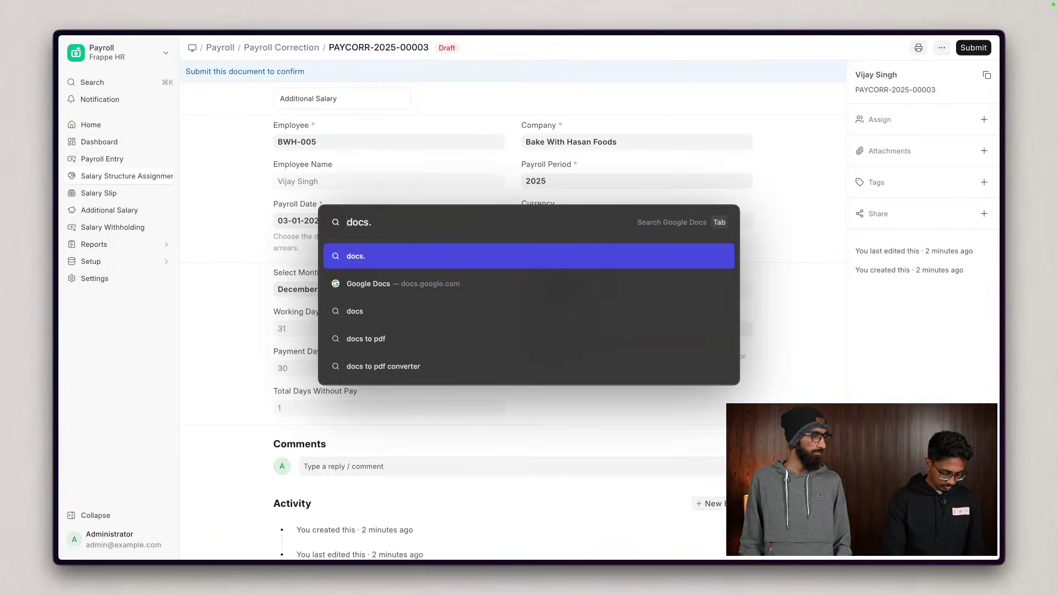
text(gith)
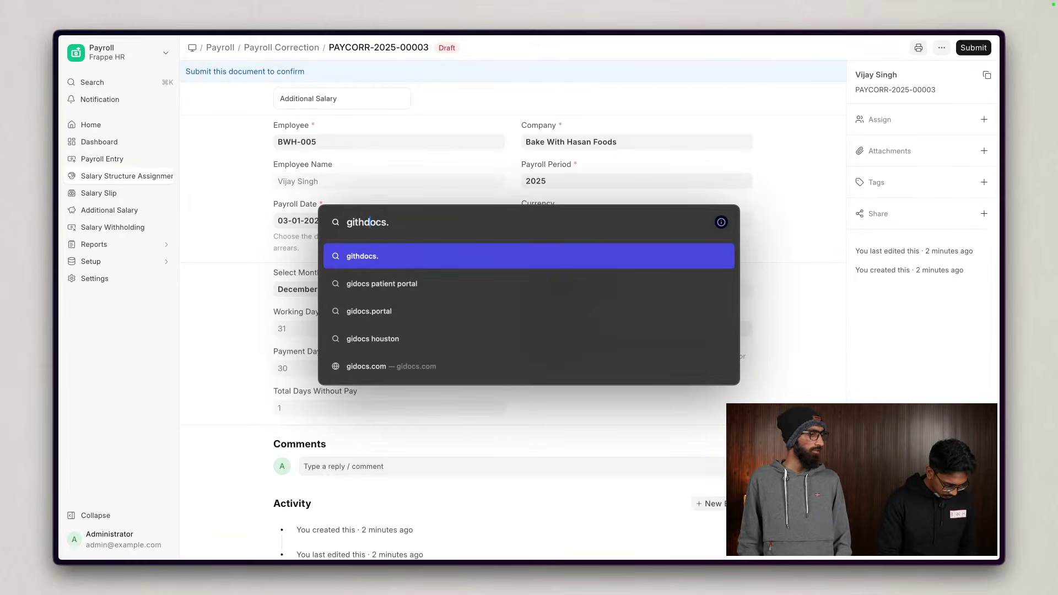
key(super+a)
key(BackSpace)
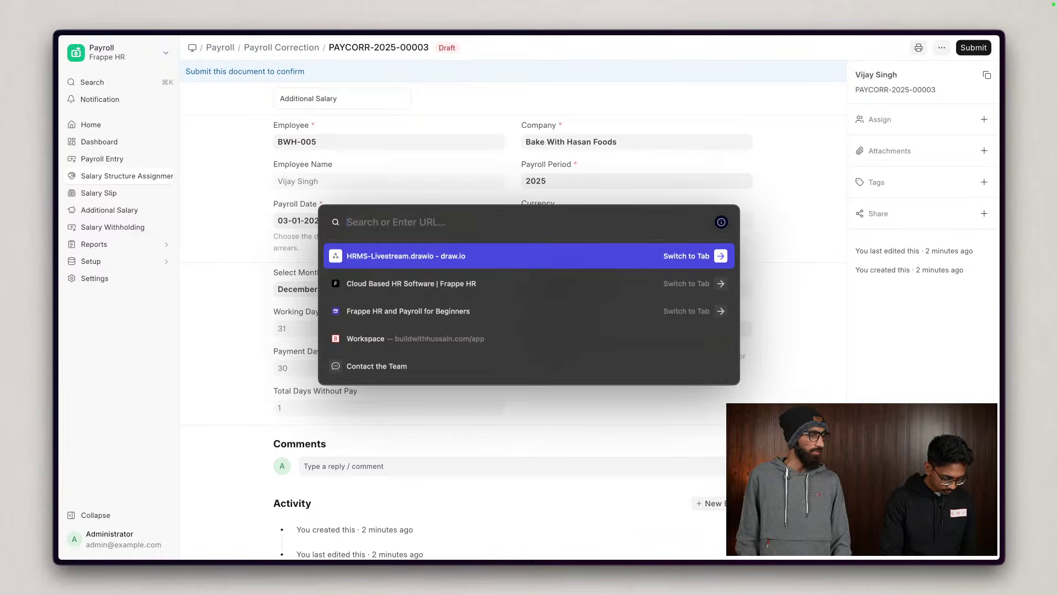
text(gith)
key(Return)
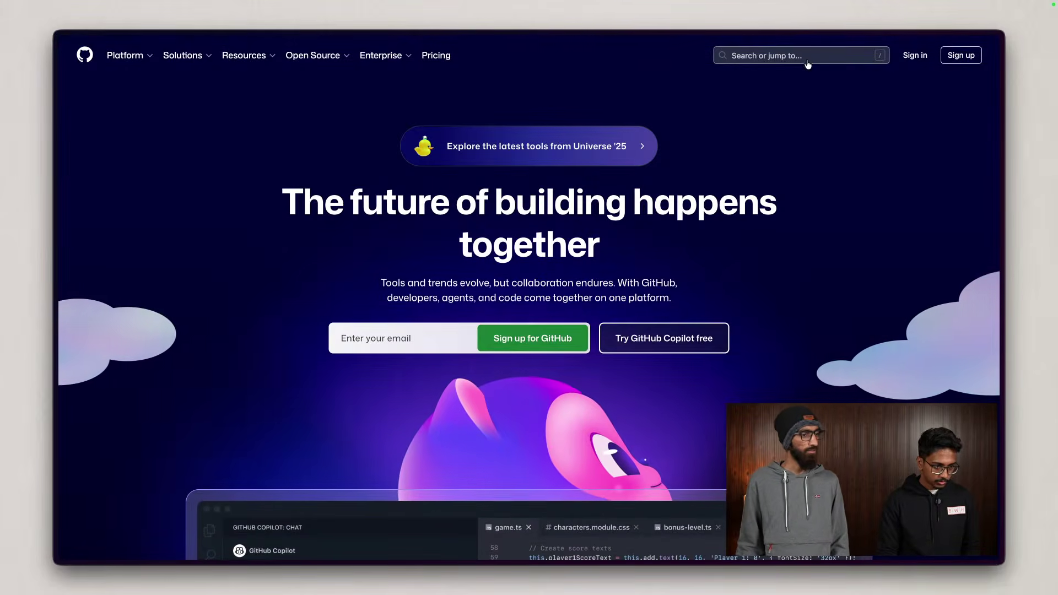
- Search GitHub for "hrms" and open the frappe/hrms repository
click(807, 53)
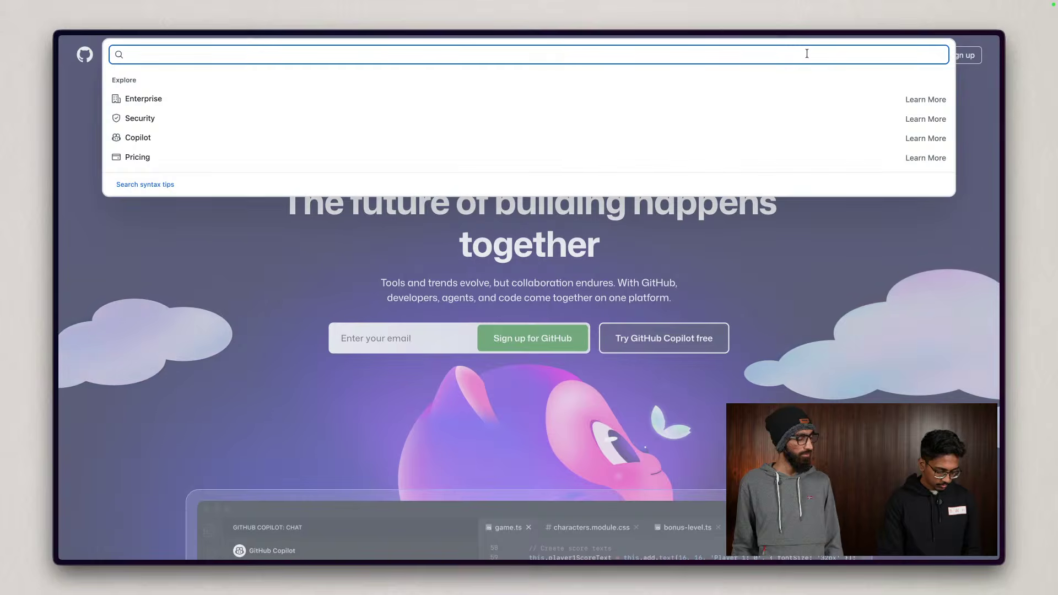
text(hrms)
key(Return)
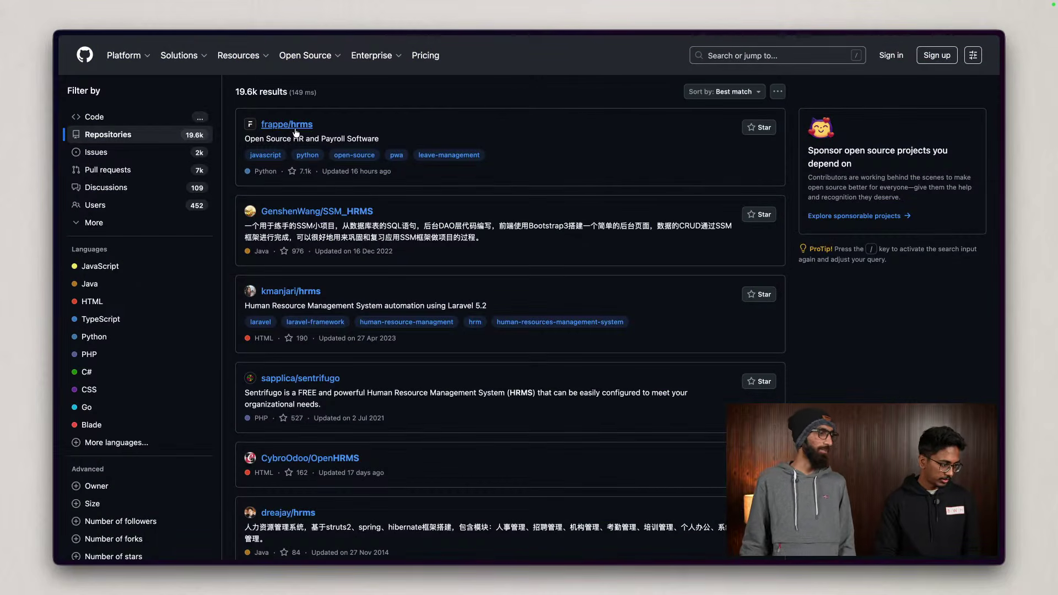
click(296, 128)
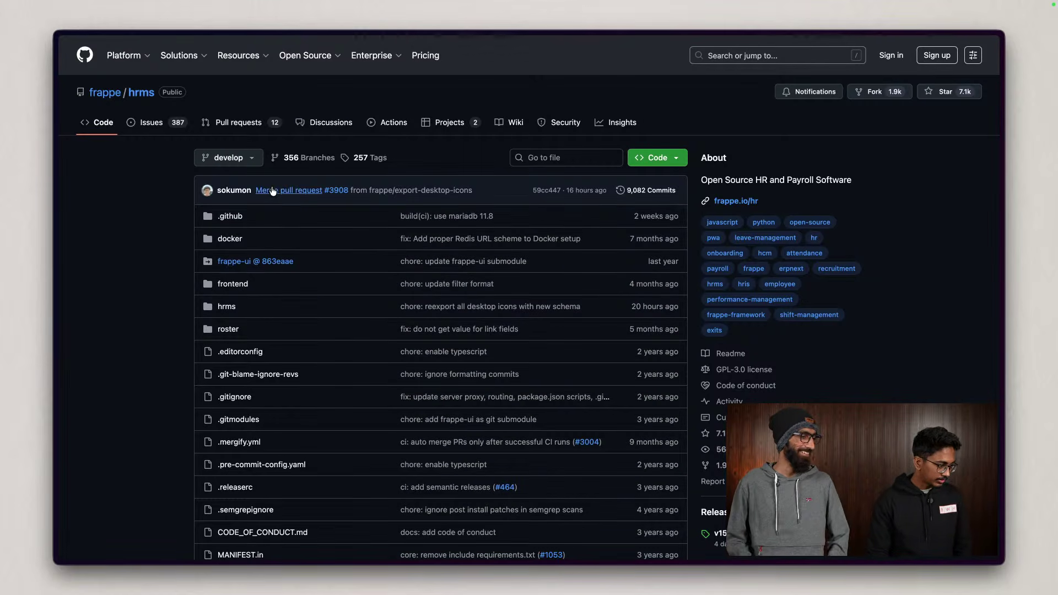
- Filter the frappe/hrms pull requests with "is:pr is:merged" and look through the merged ones
click(242, 123)
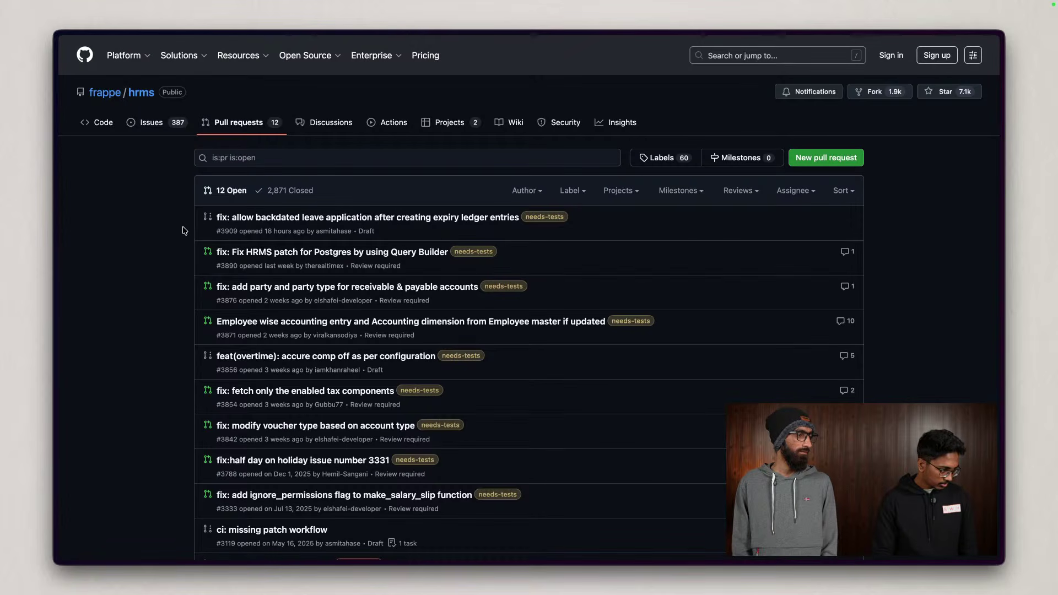
click(291, 157)
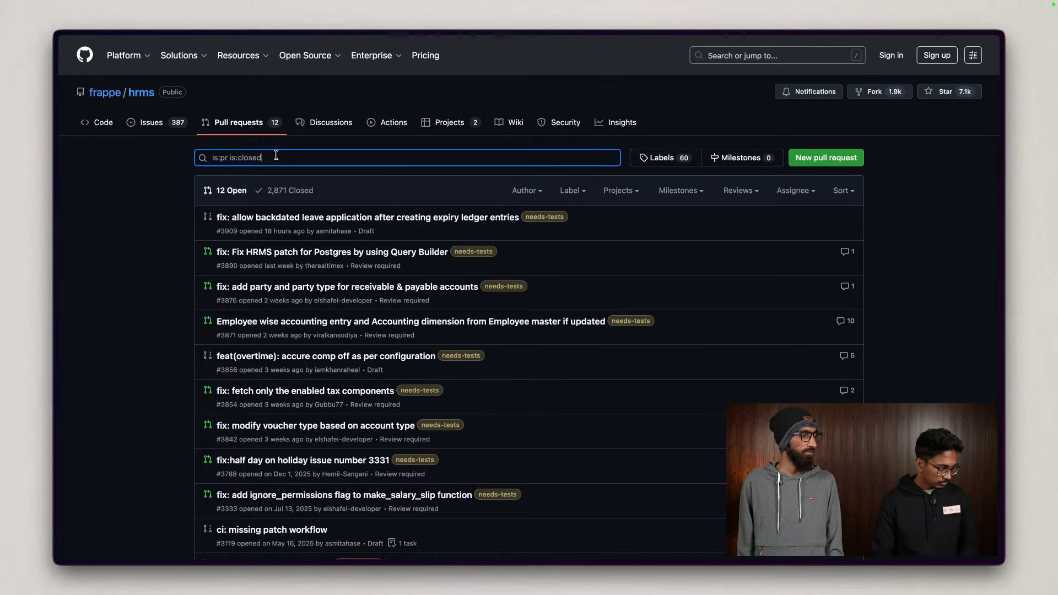
key(BackSpace)
key(BackSpace)
key(BackSpace)
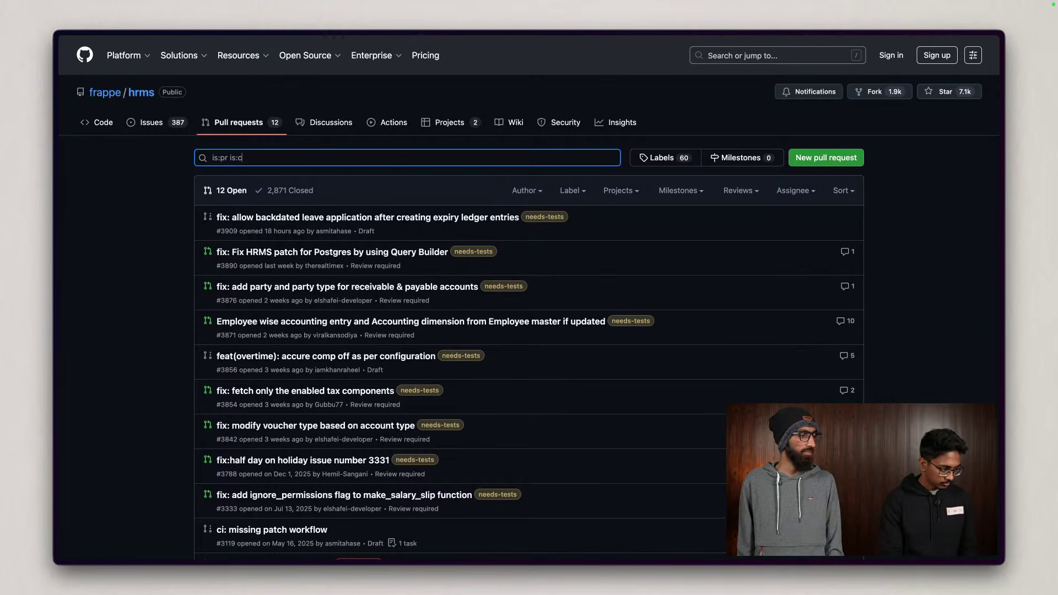
text(merged)
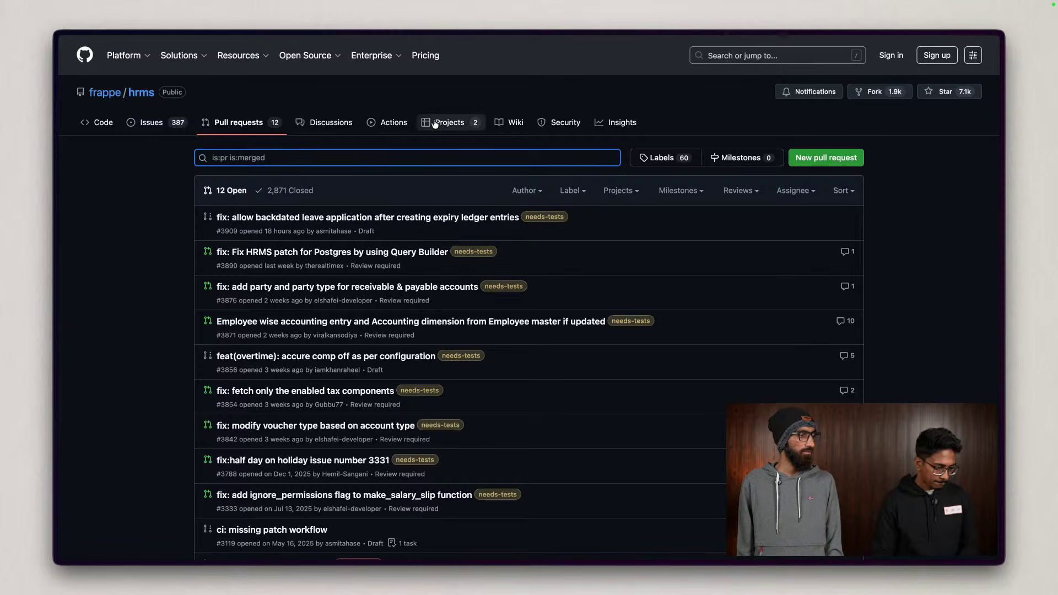
key(Return)
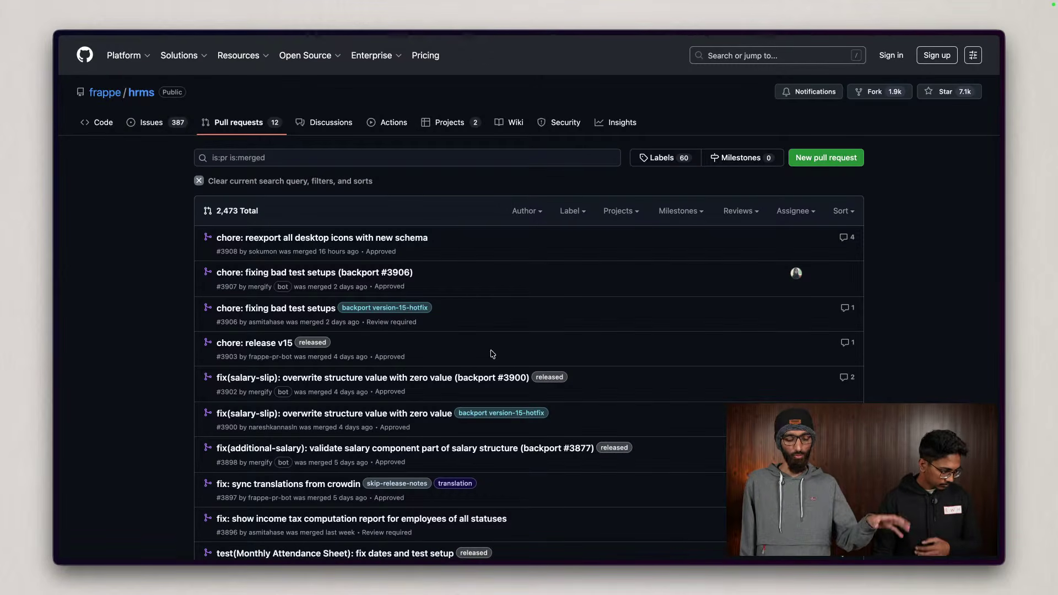
scroll(553, 292, down, 4)
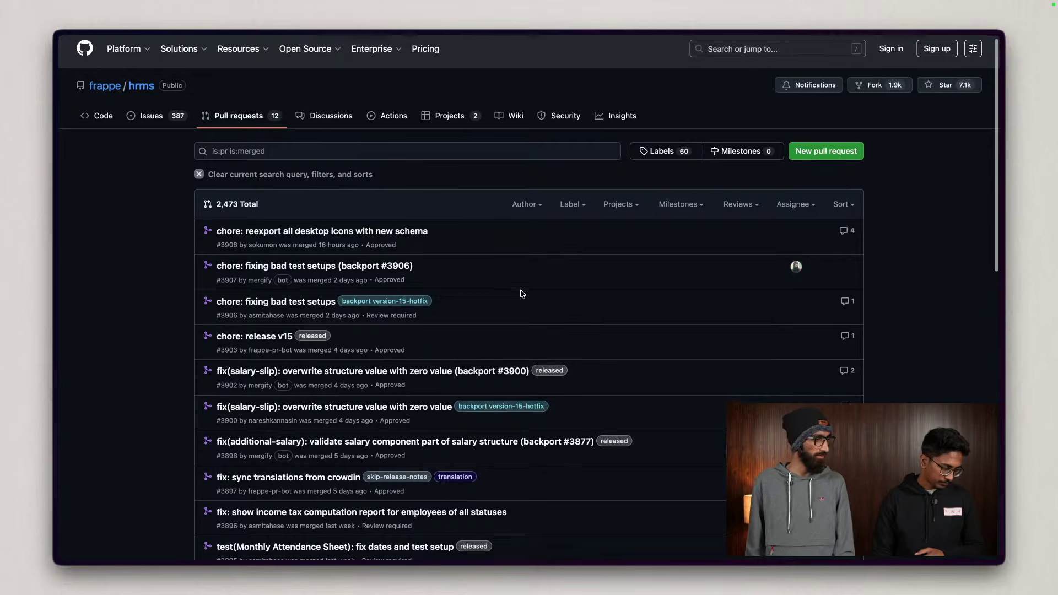
scroll(521, 292, down, 2)
scroll(519, 291, up, 6)
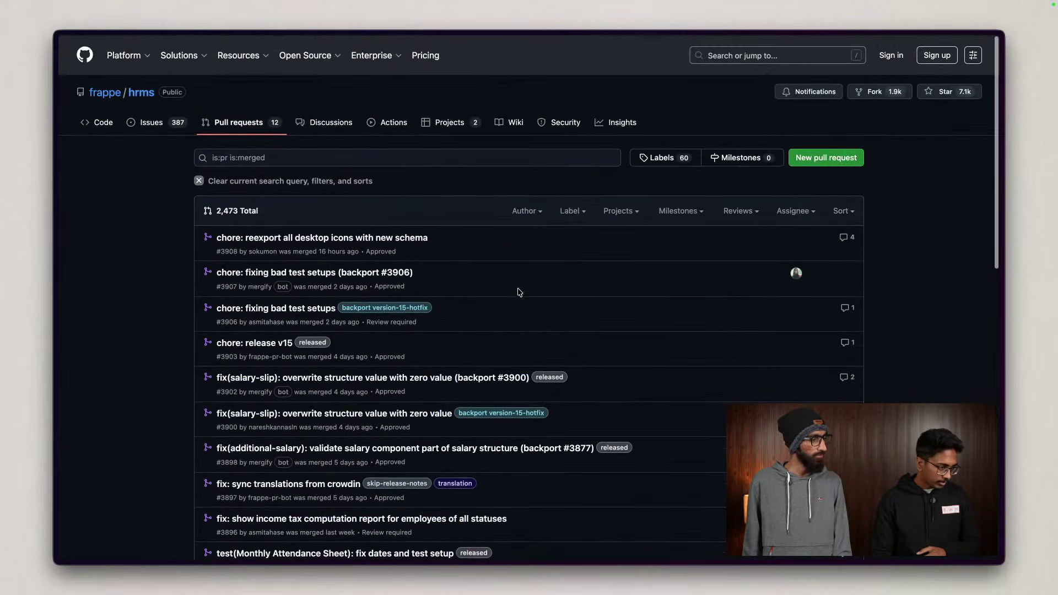
- Narrow the merged pull requests to those matching "payroll" and look through the list
click(496, 160)
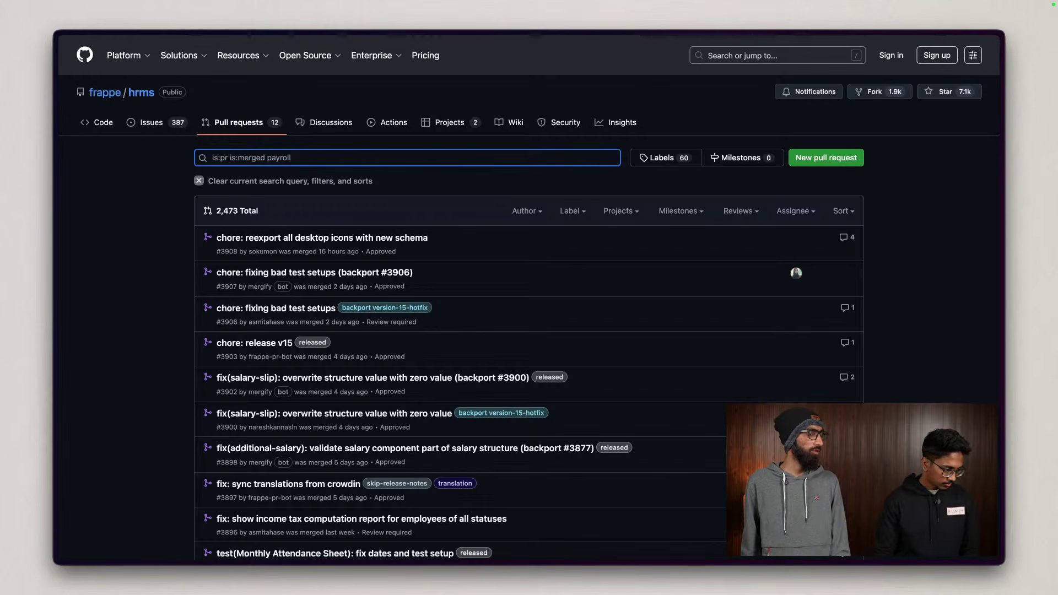
key(Return)
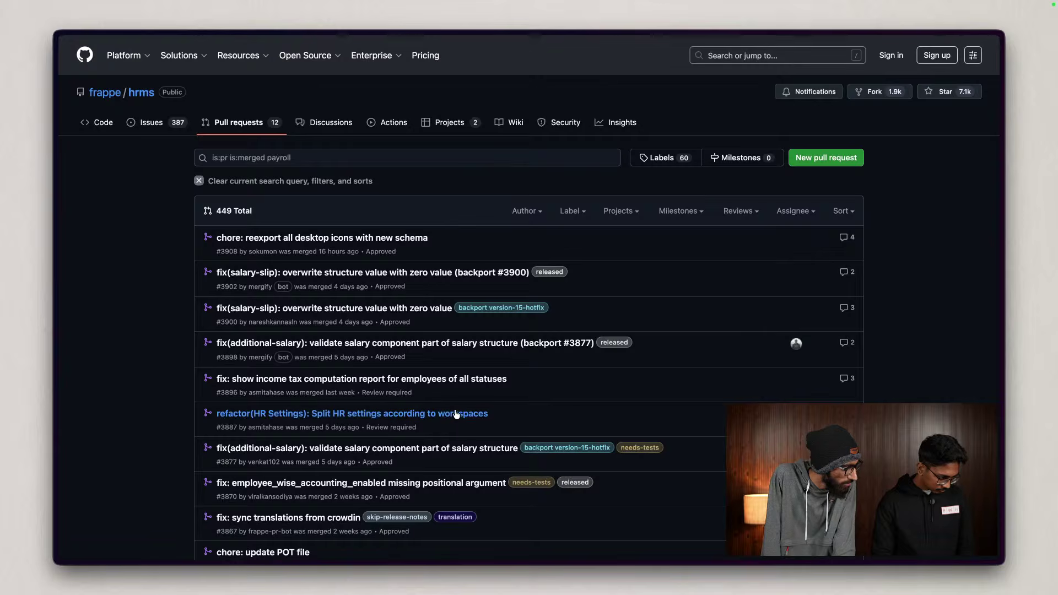
scroll(458, 413, down, 2)
scroll(458, 413, down, 2)
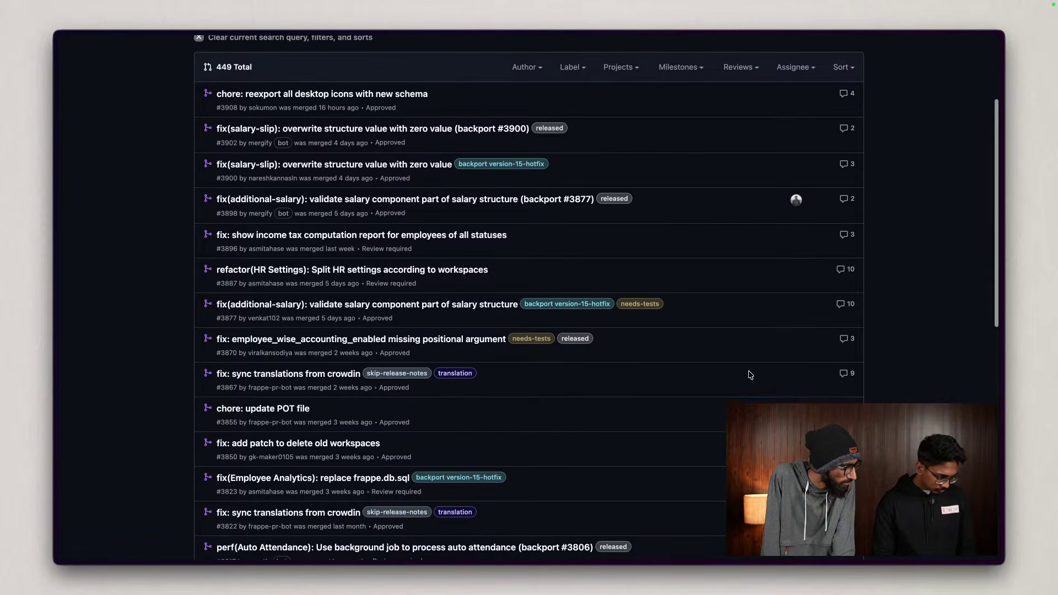
scroll(762, 373, down, 6)
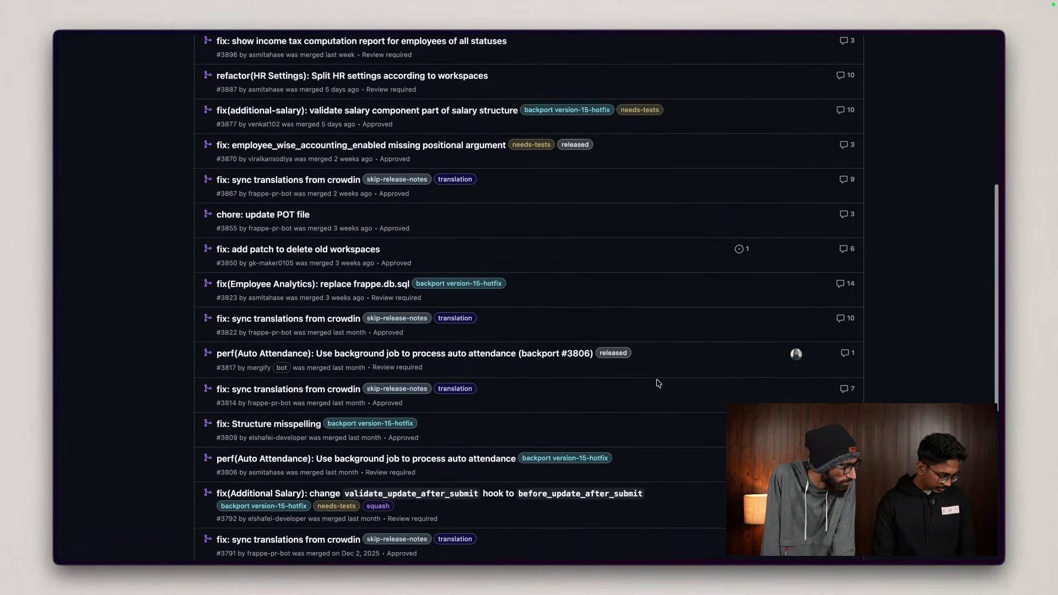
scroll(660, 382, down, 2)
scroll(659, 382, up, 12)
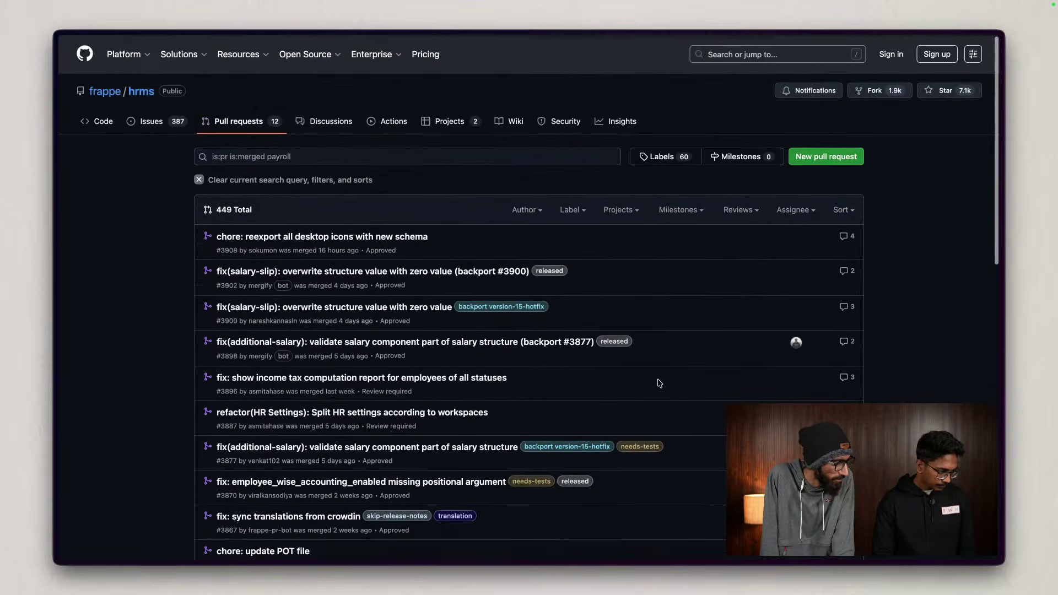
- Refine the search to "payroll correction" and open the pull request "feat(Payroll):payroll correction for lwp reversal"
click(417, 158)
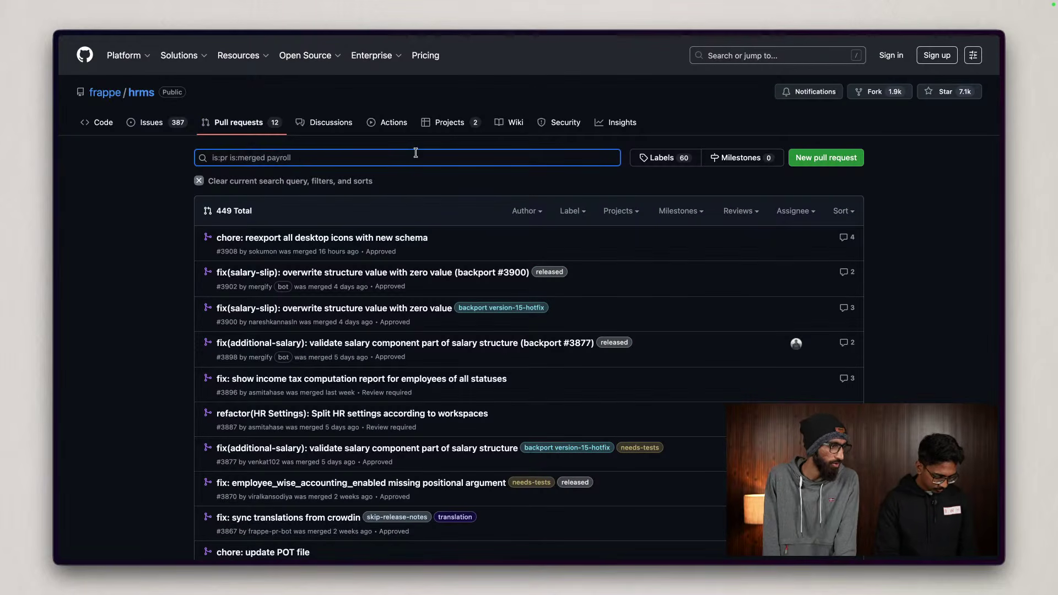
text(correct)
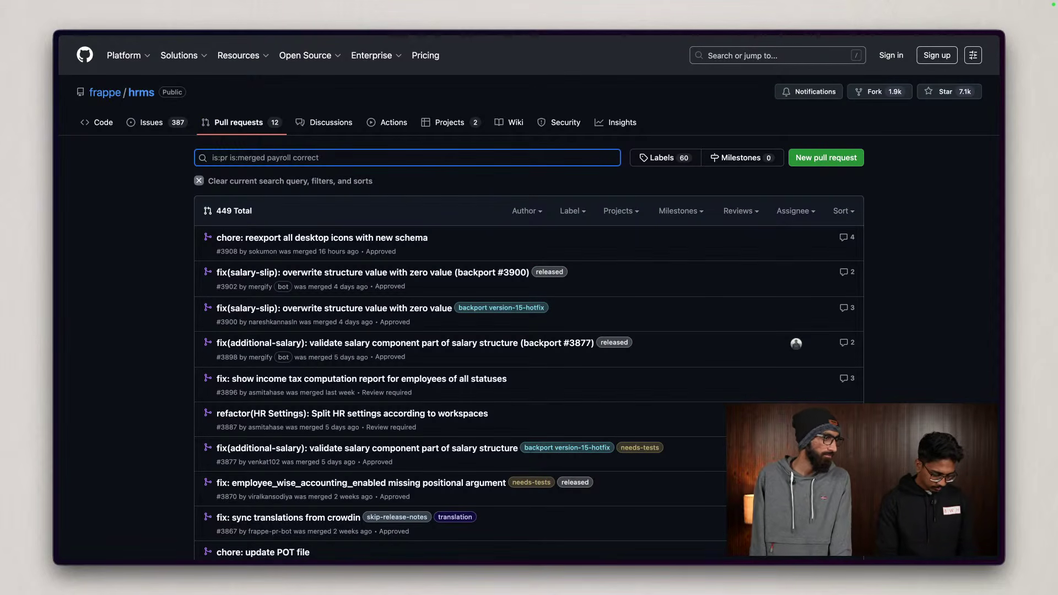
text(ion)
key(Return)
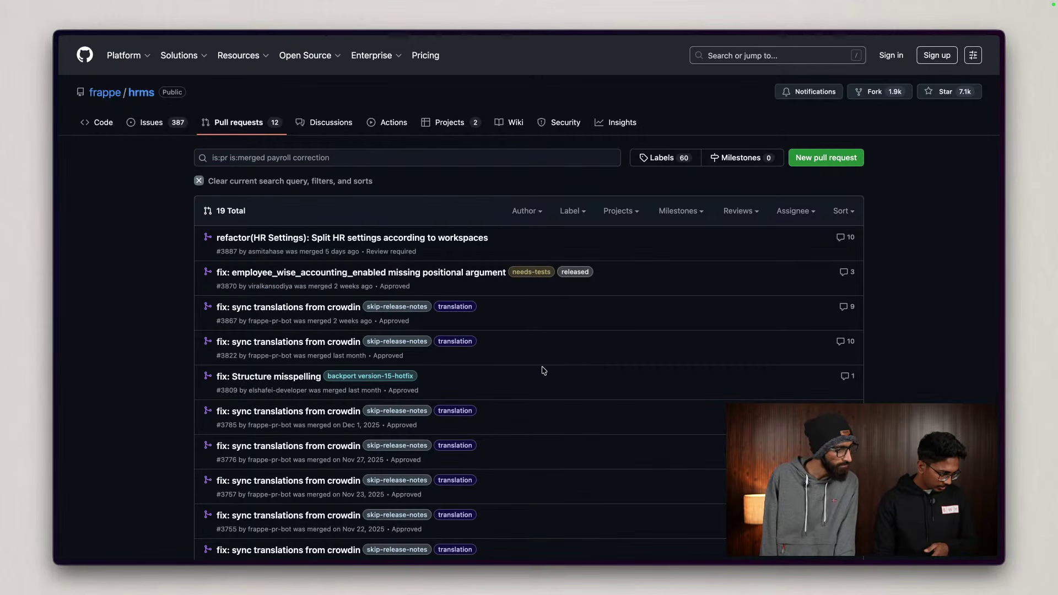
scroll(545, 370, down, 10)
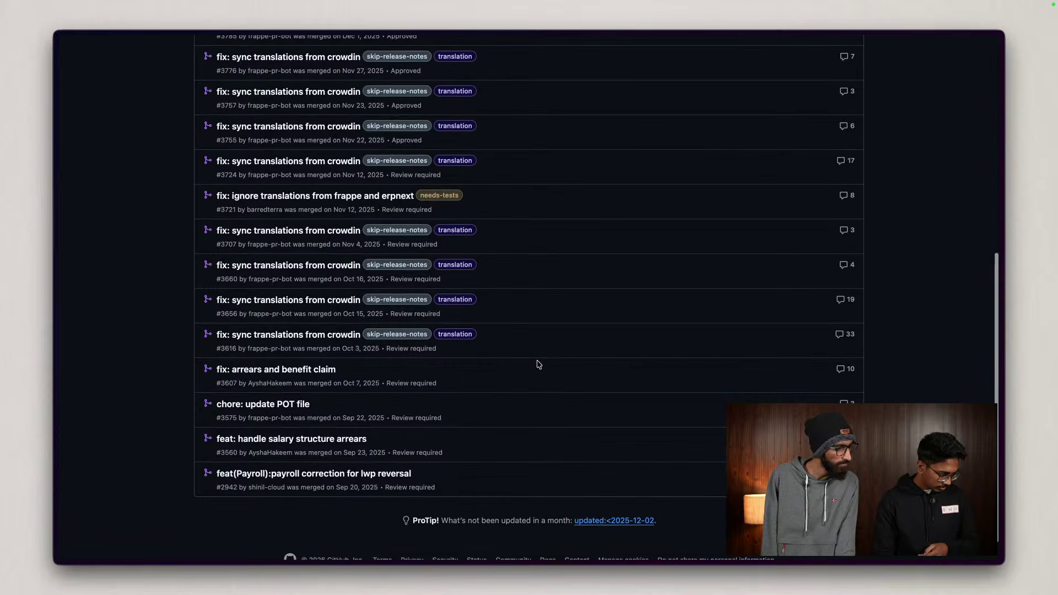
click(340, 475)
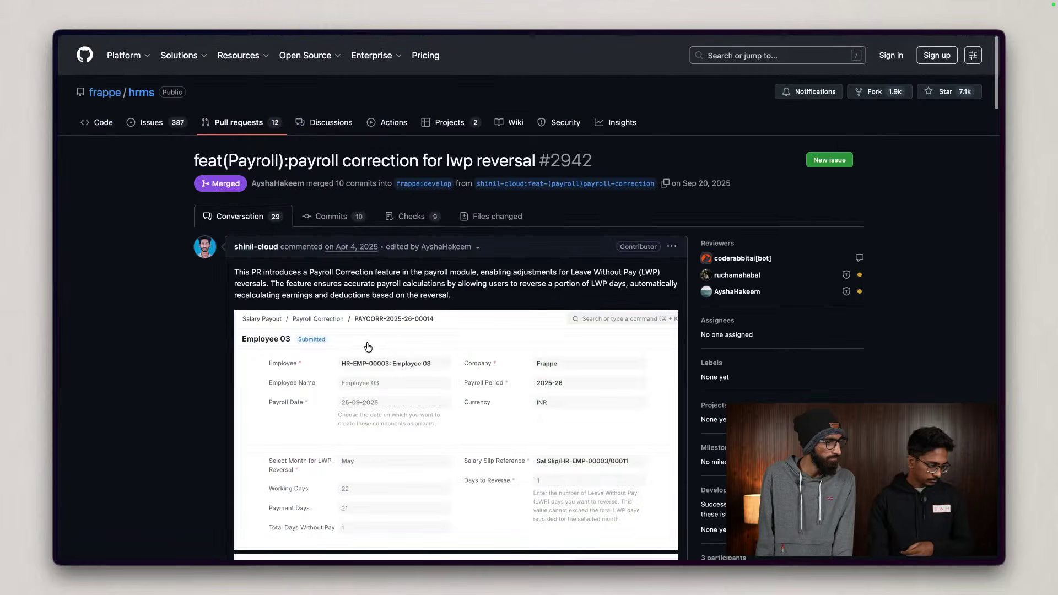
- Examine the pull request's description of Payroll Correction features, validation rules and usage steps
scroll(170, 363, down, 2)
scroll(169, 362, down, 10)
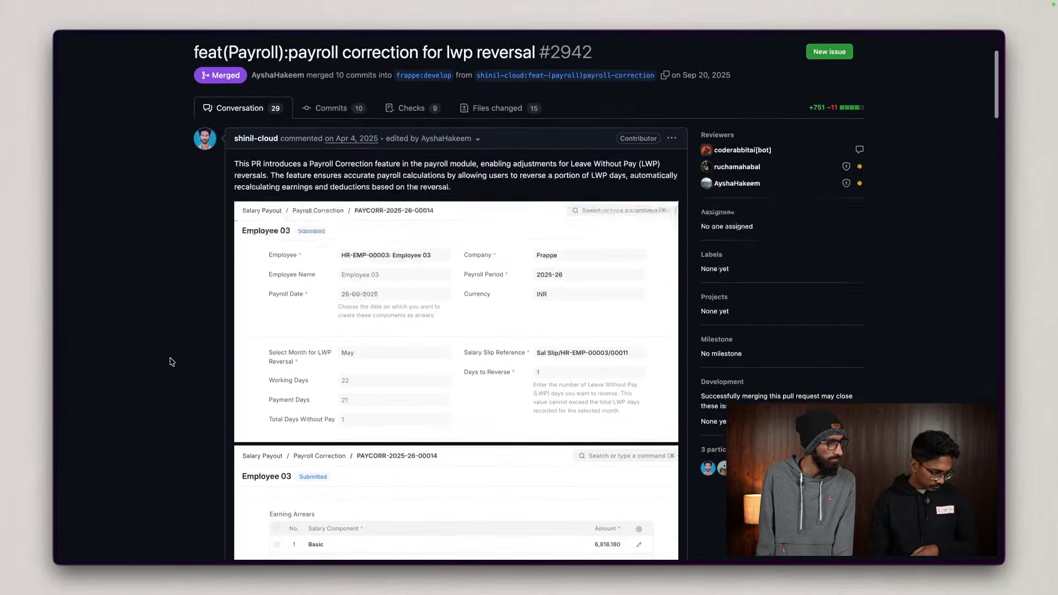
scroll(170, 363, down, 2)
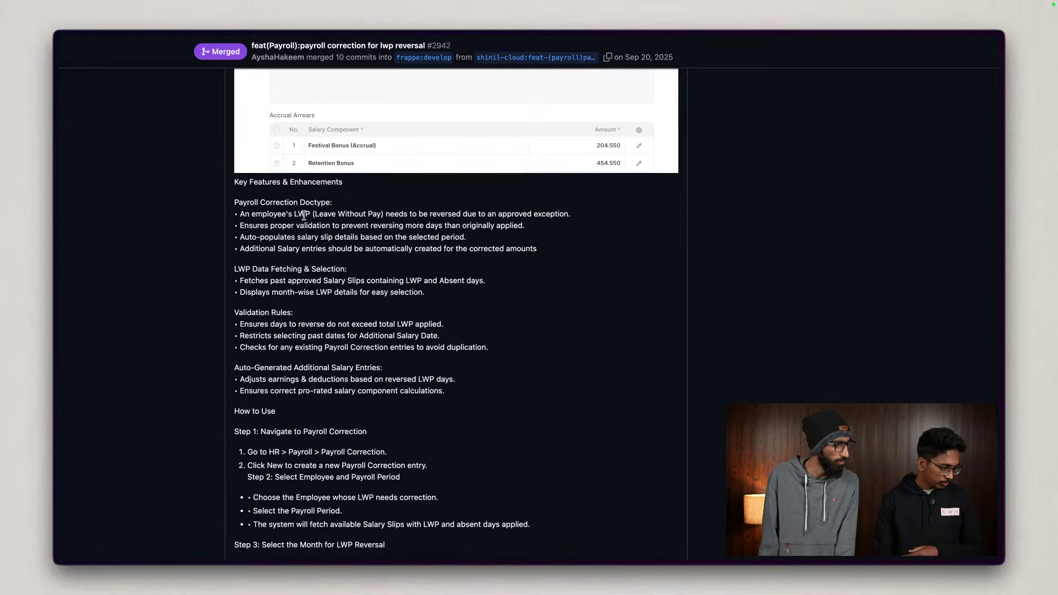
scroll(331, 364, down, 3)
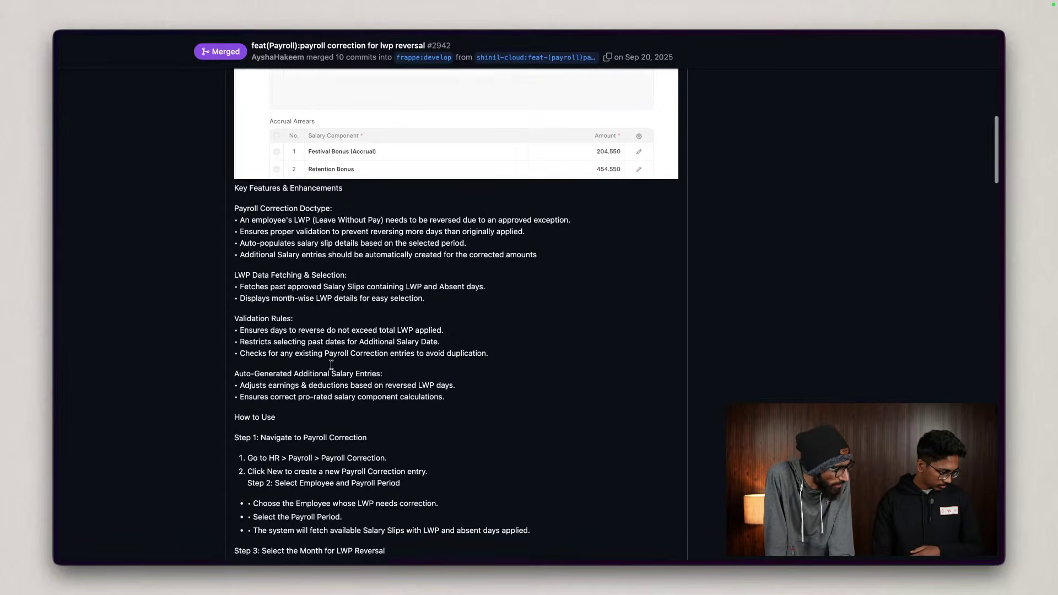
- Examine the pull request's remaining how-to-use steps, from month selection to submission, and its Automations section
scroll(331, 365, down, 1)
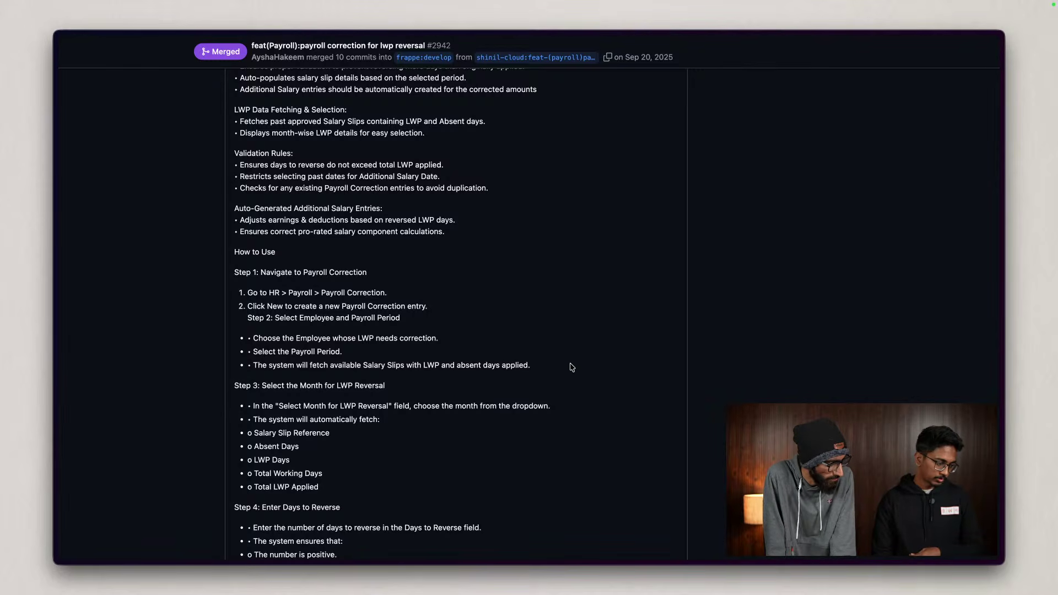
scroll(570, 363, down, 5)
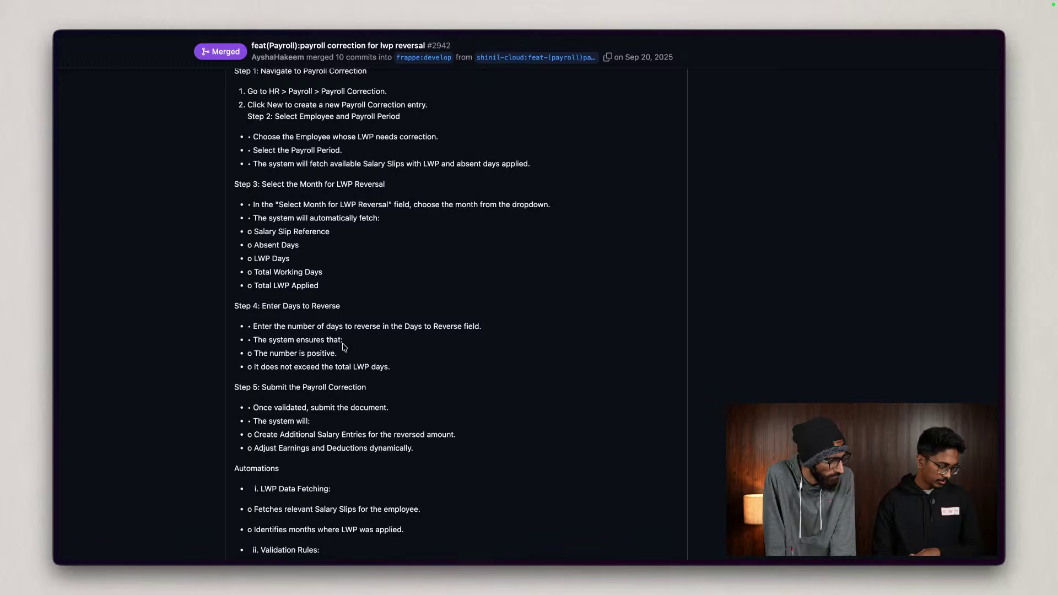
scroll(342, 343, down, 1)
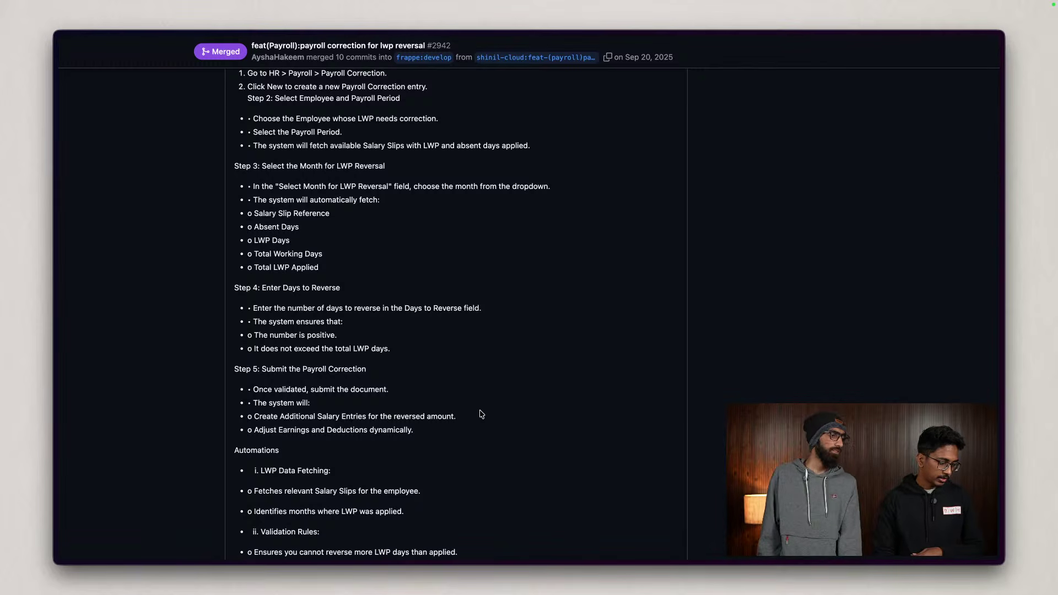
scroll(482, 414, down, 2)
scroll(482, 415, down, 4)
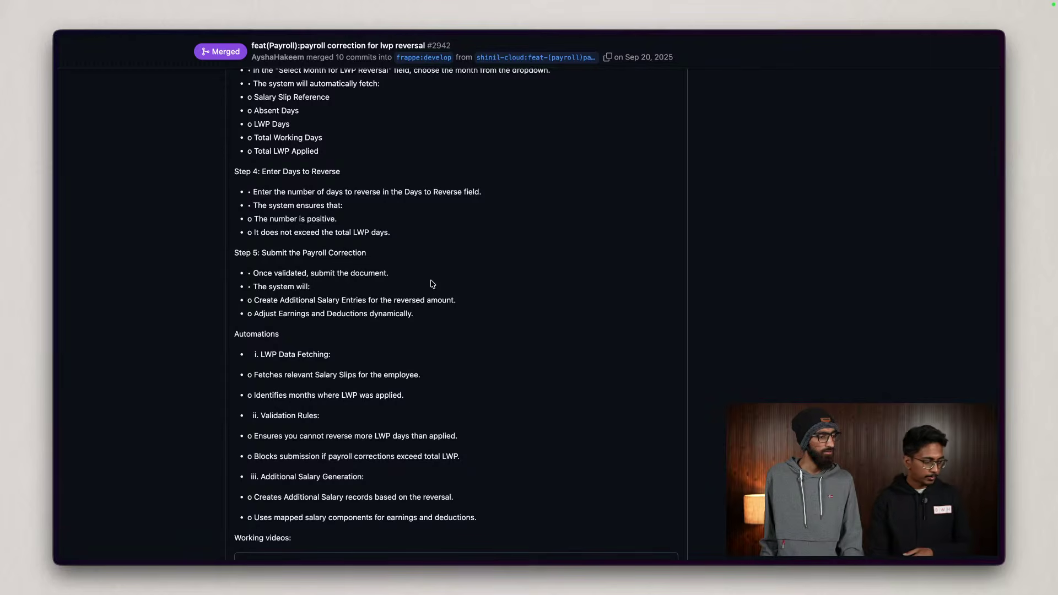
scroll(433, 284, up, 5)
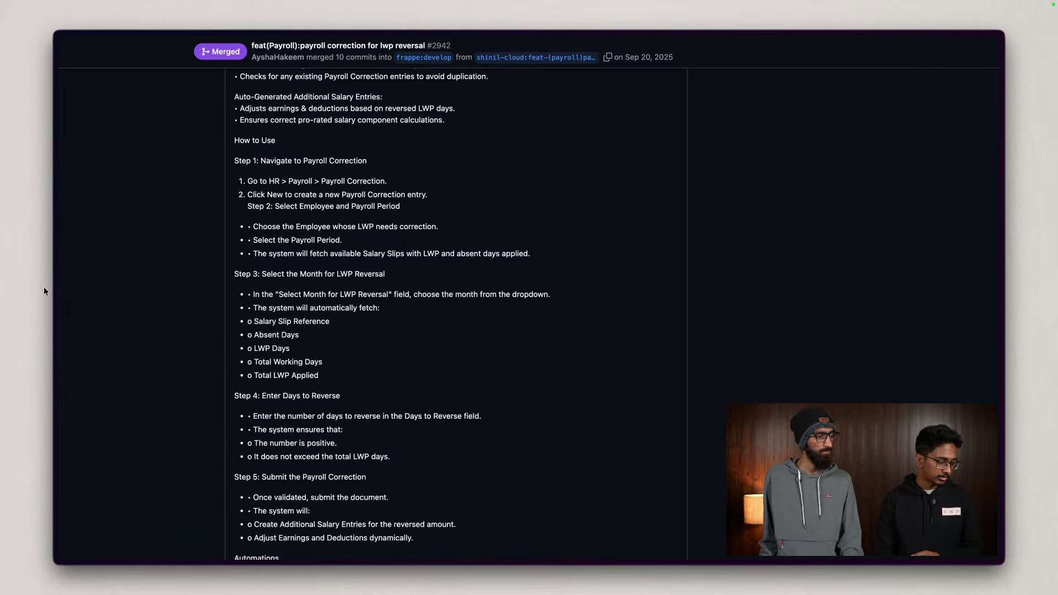
- Switch to the Frappe HR site and open the Leave Application list
mouse_move(60, 275)
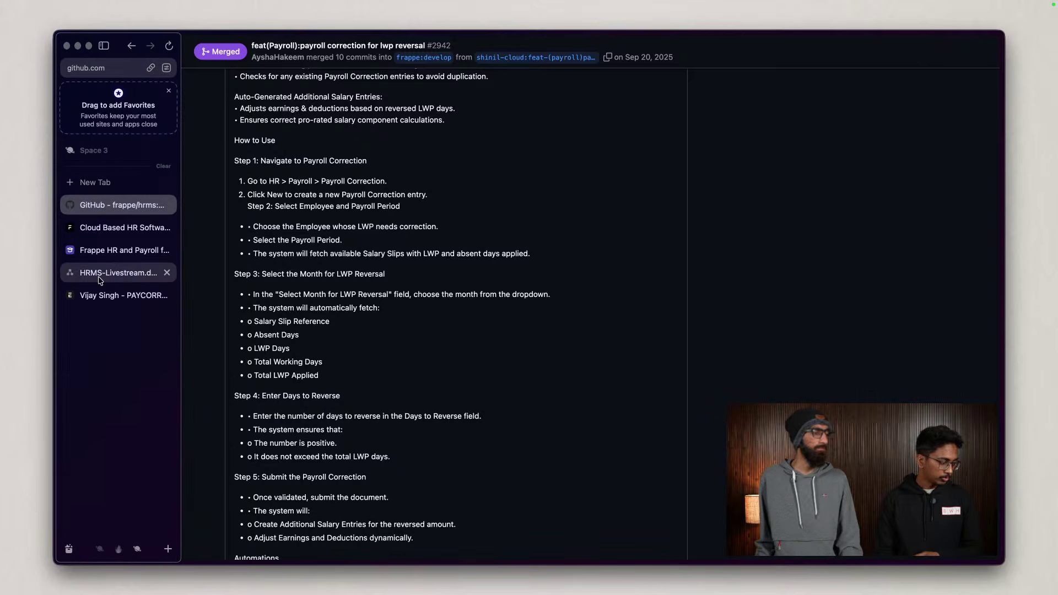
click(120, 298)
key(ctrl+k)
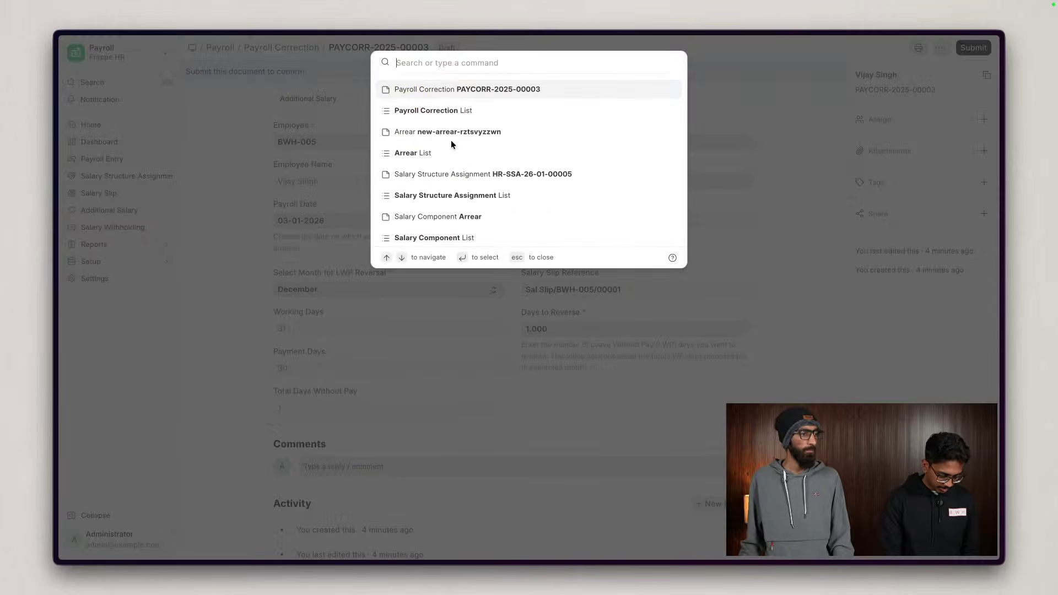
text(leave)
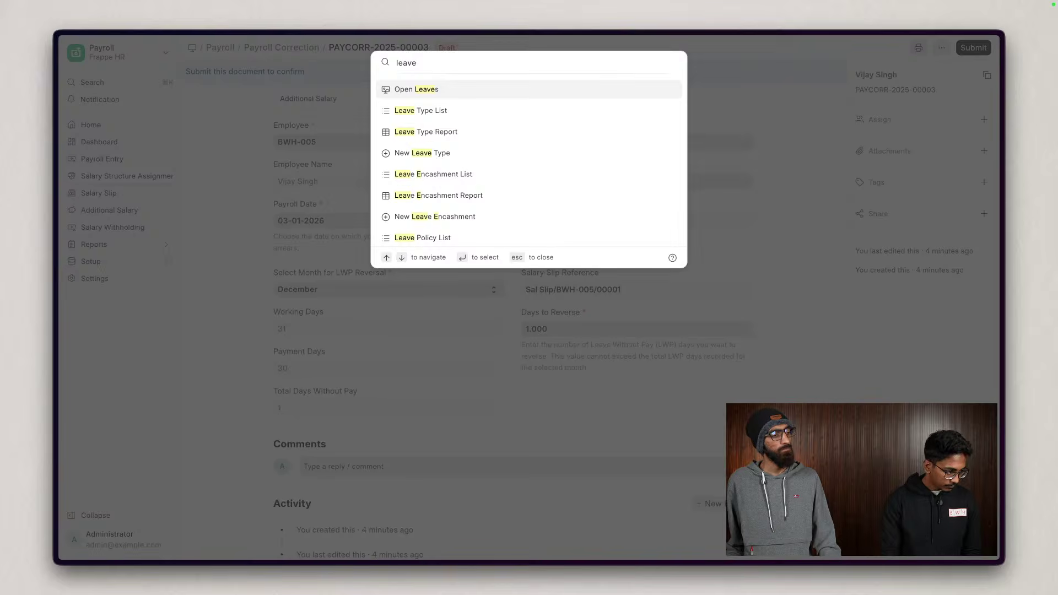
text( app)
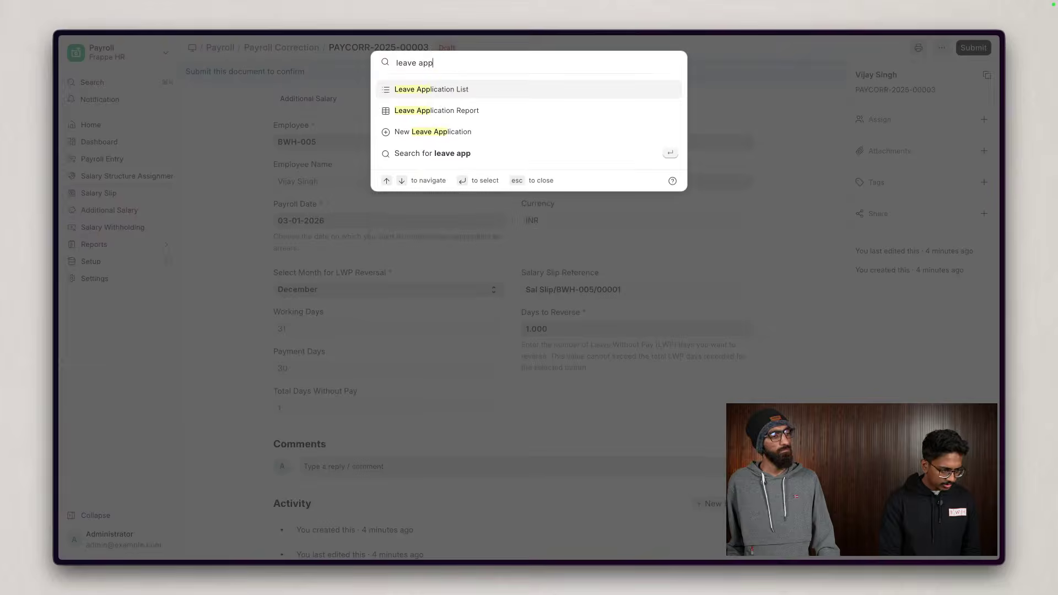
key(Return)
- Open the approved Leave Without Pay application for 05-12-2025 and cancel it together with its linked attendance record
click(196, 118)
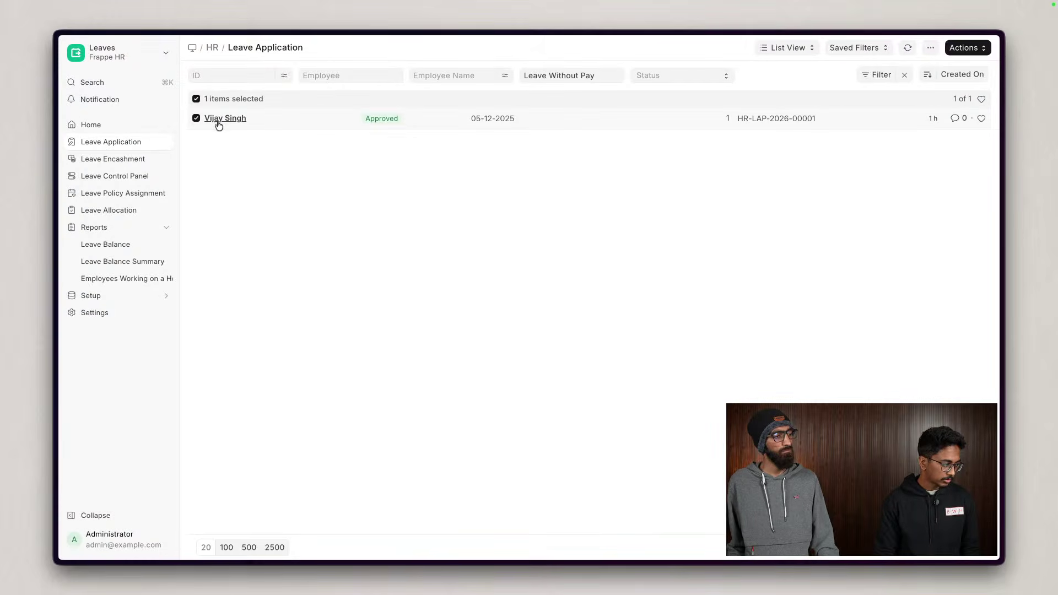
click(221, 119)
click(974, 48)
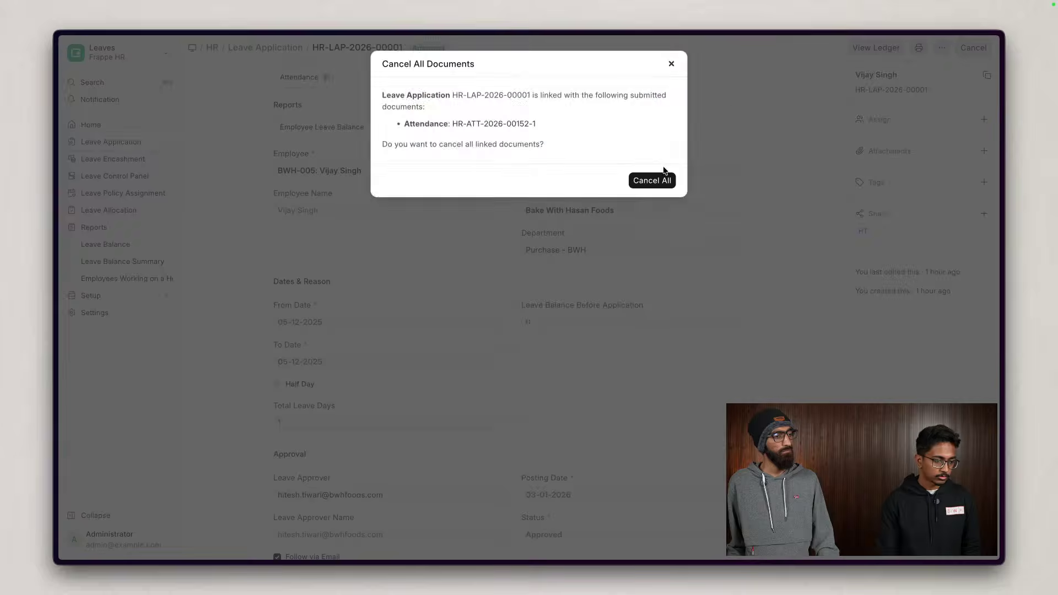
click(661, 177)
key(Escape)
- Start a new attendance record for the employee whose leave application was cancelled, with the status Absent
key(super+k)
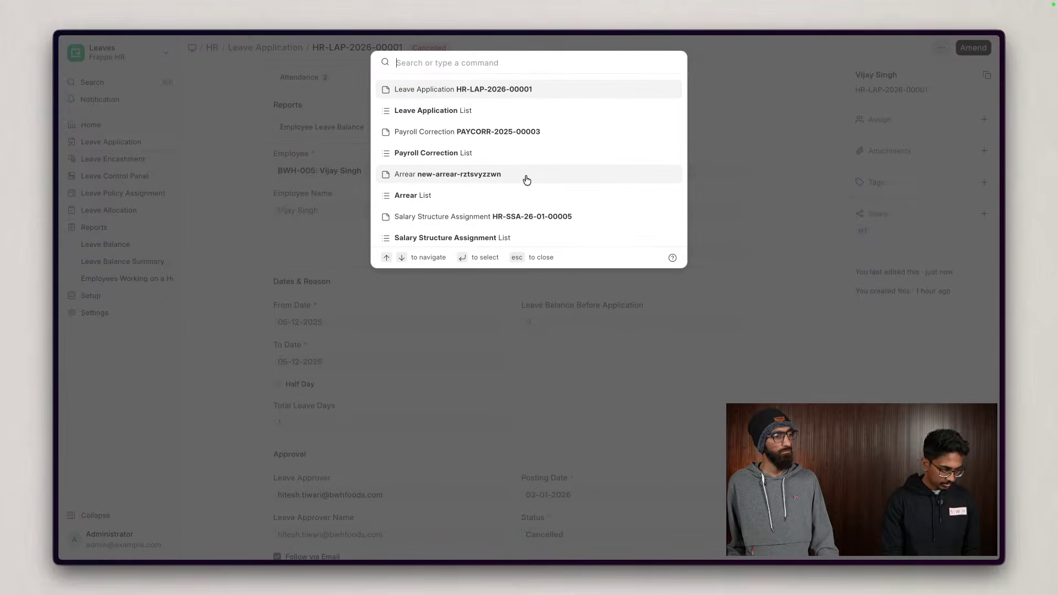
text(atte)
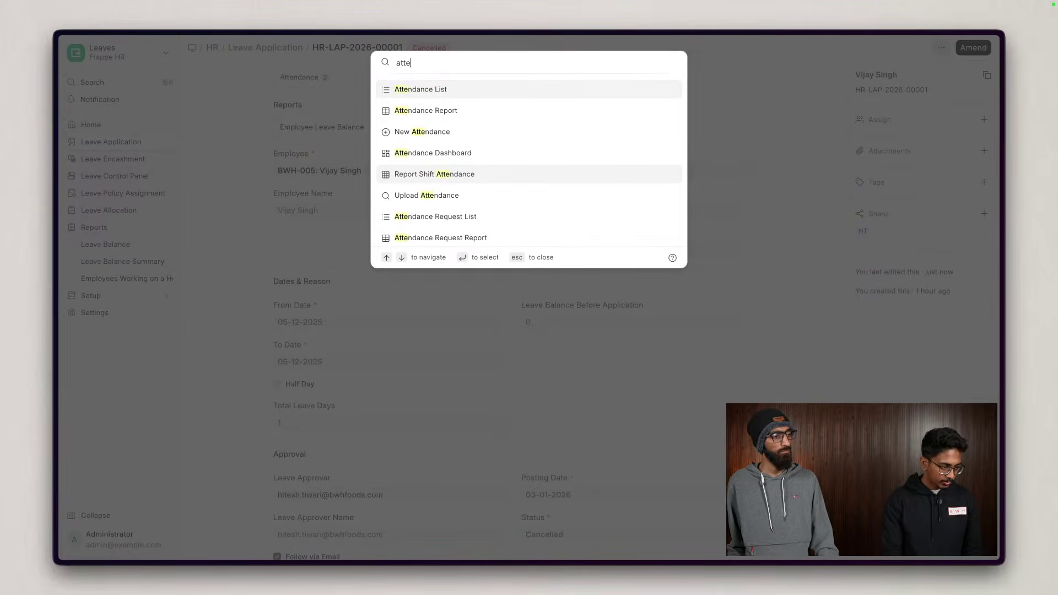
key(Return)
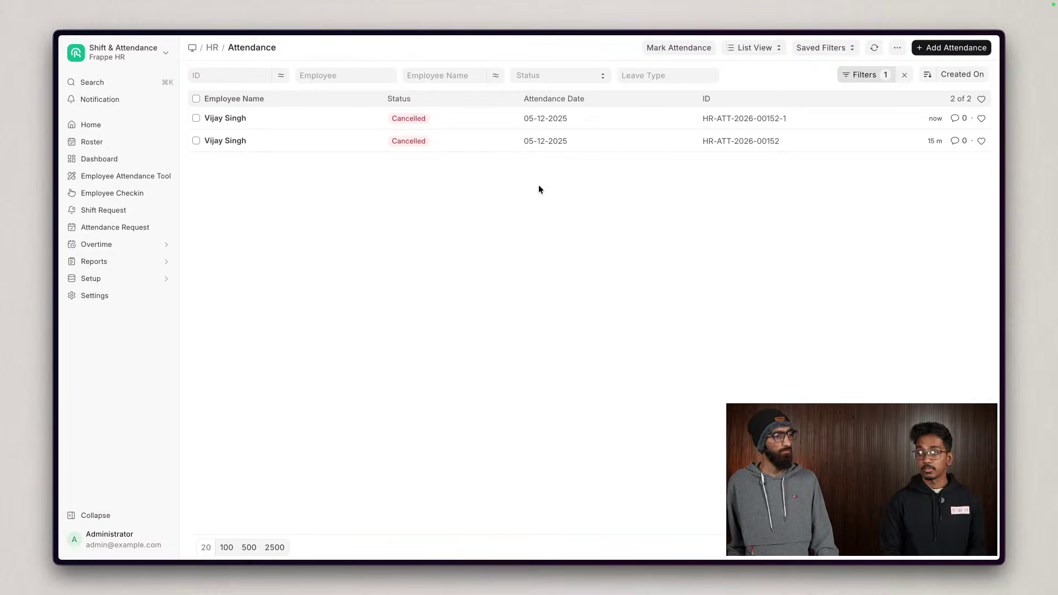
click(953, 48)
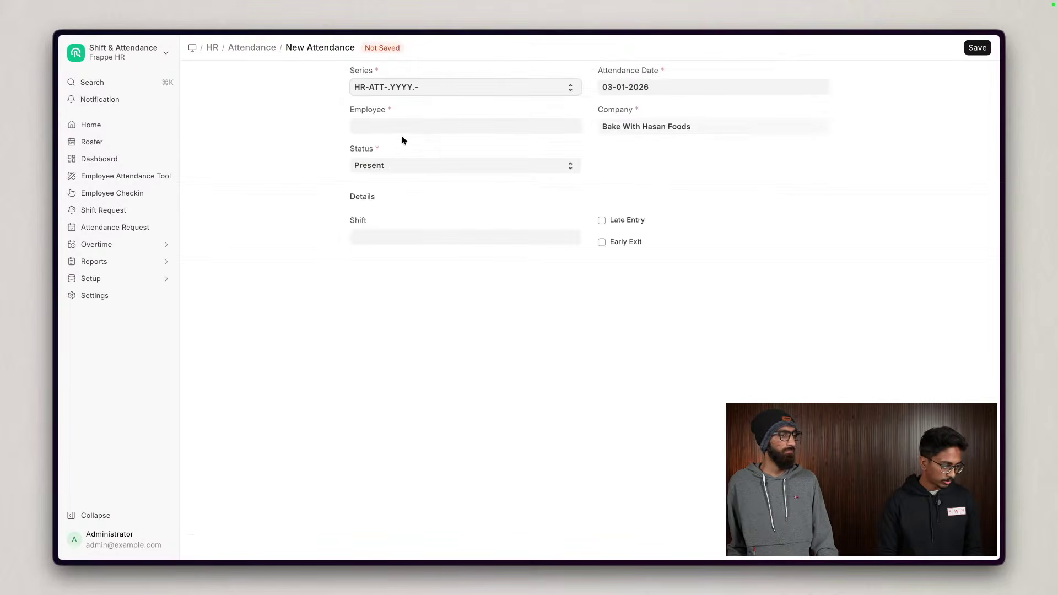
click(397, 127)
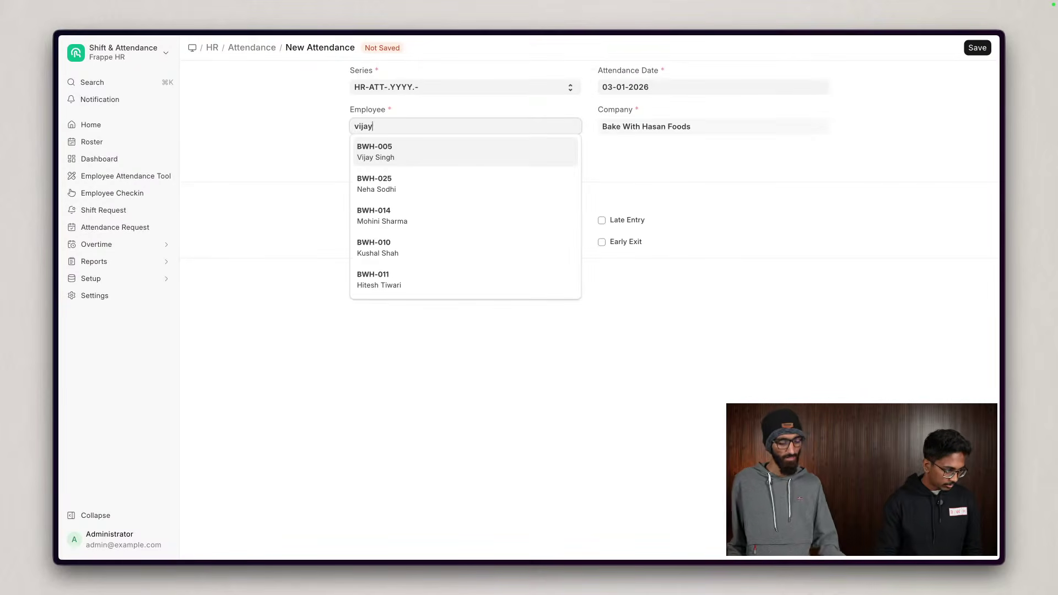
click(404, 153)
click(395, 210)
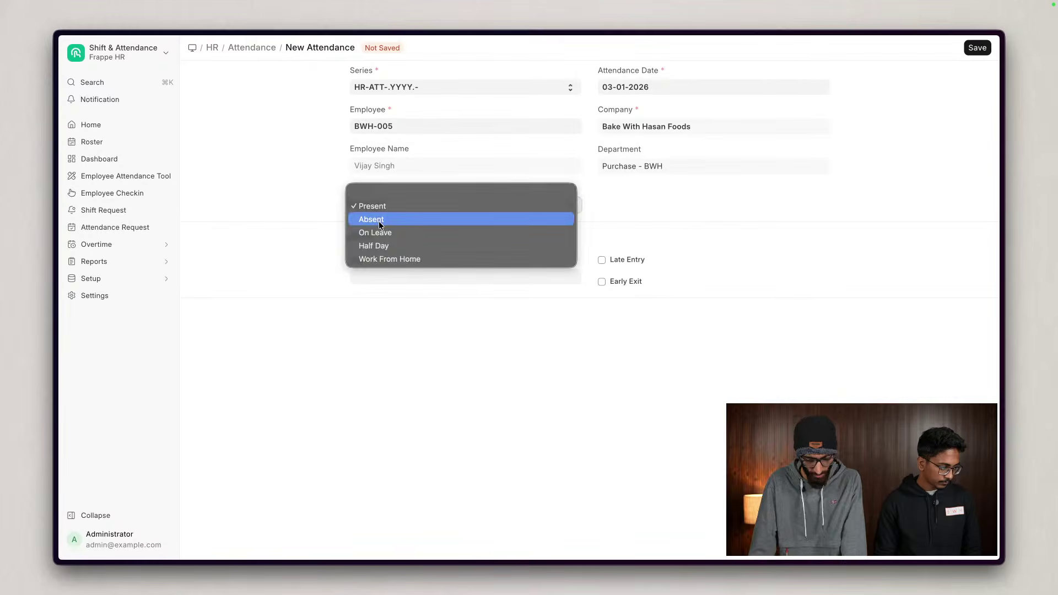
click(378, 218)
- Set the attendance date to 15-12-2025, then save and submit the record
click(673, 87)
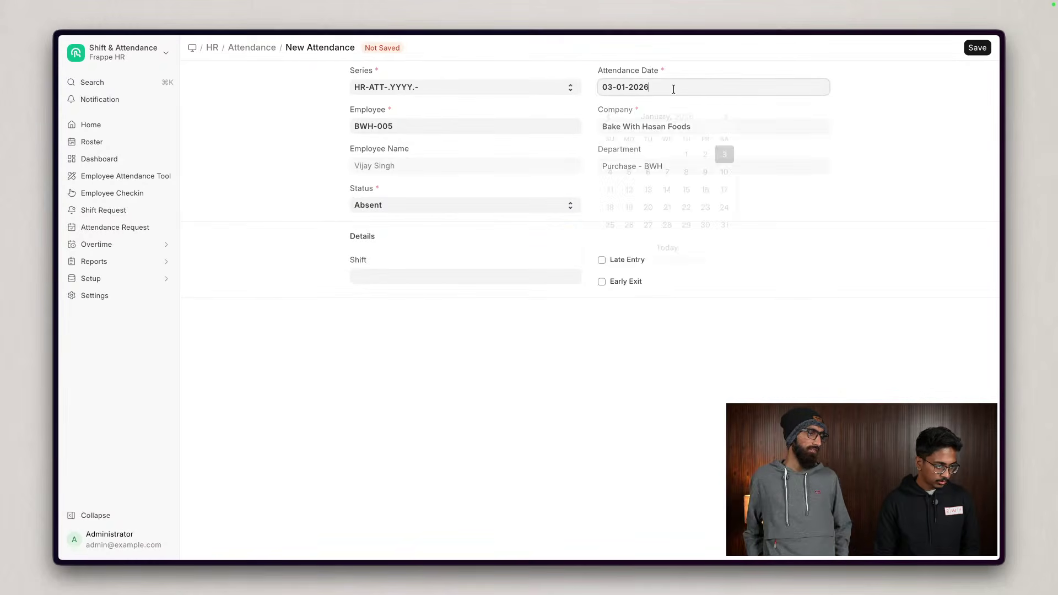
click(608, 113)
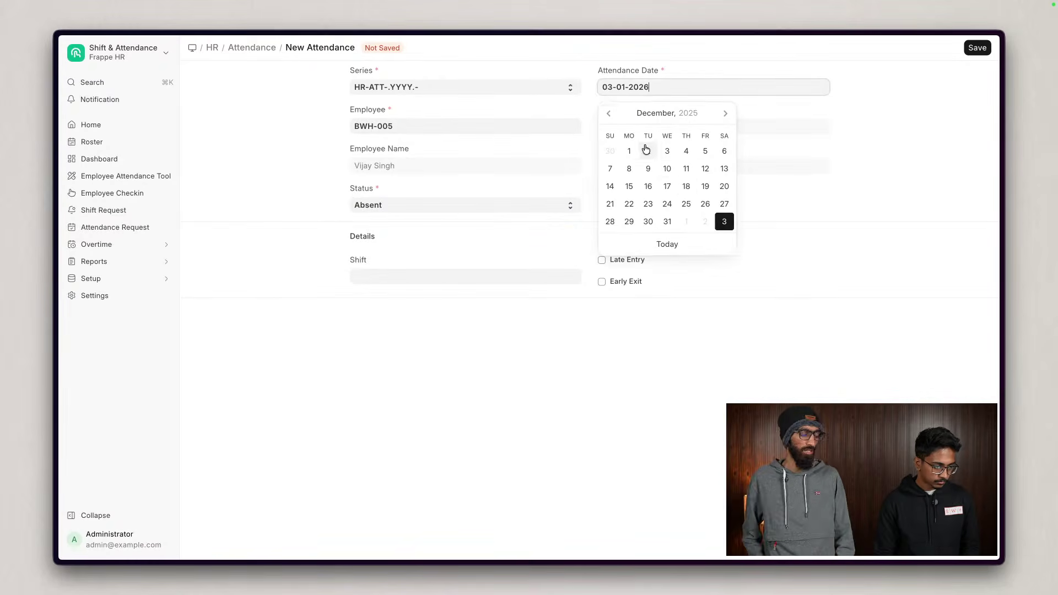
click(629, 186)
key(ctrl+s)
key(ctrl+s)
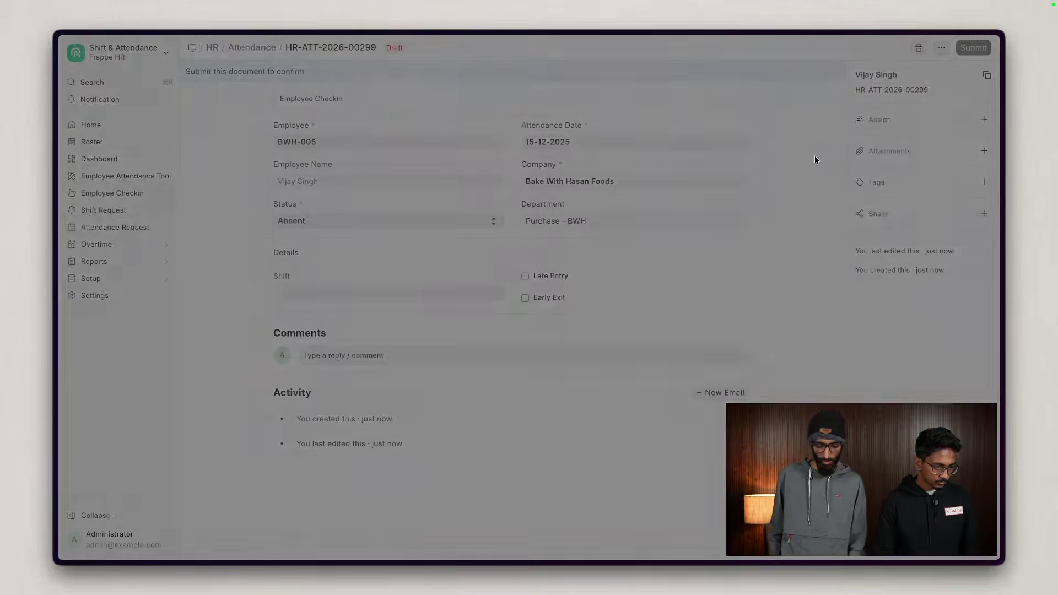
key(Return)
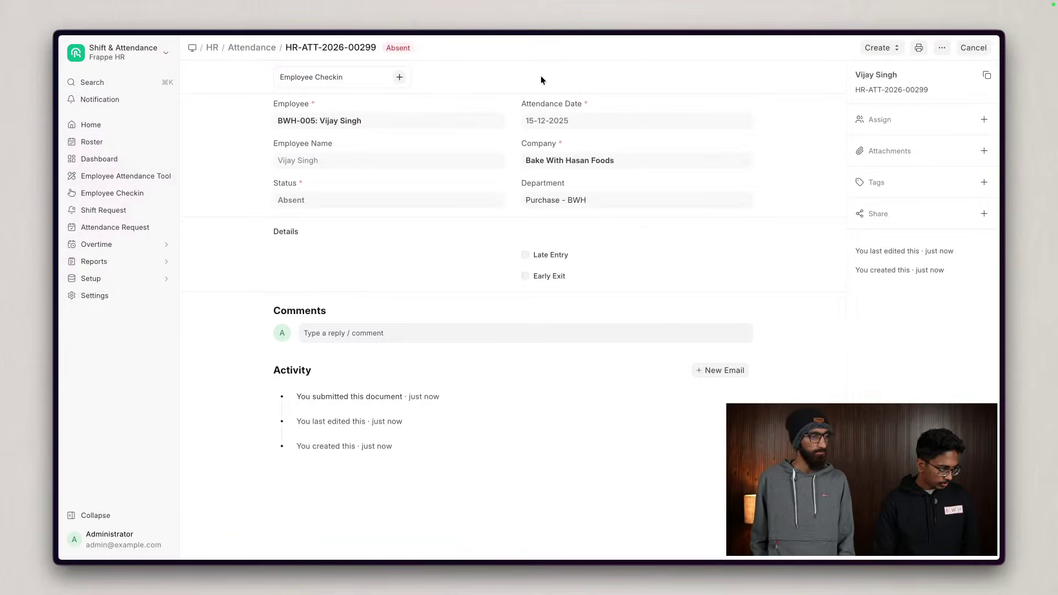
- Clear the Attendance list's existing filter and filter it by the employee to check their attendance records
click(251, 49)
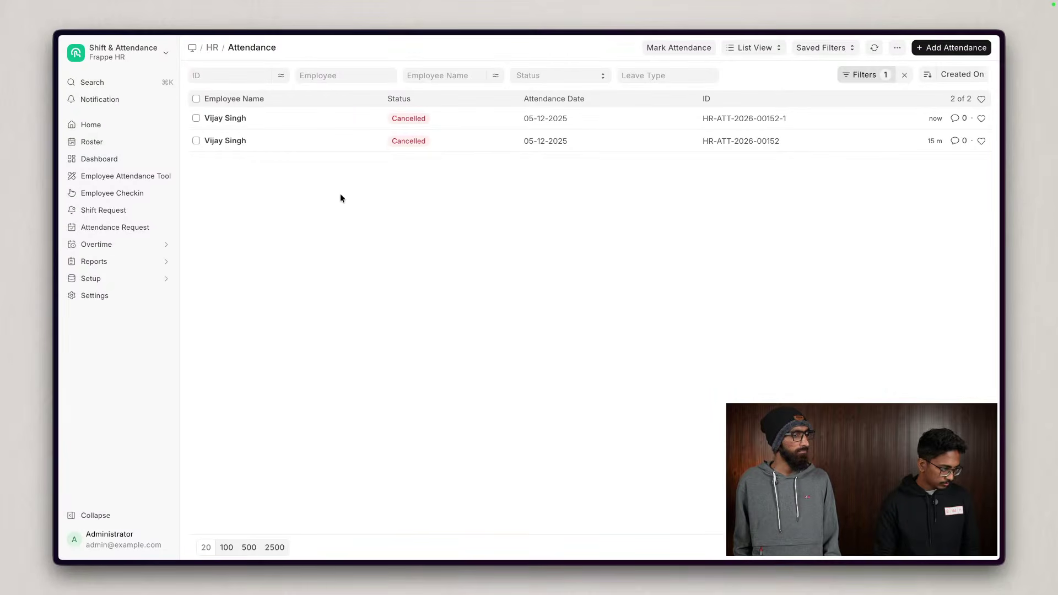
click(905, 75)
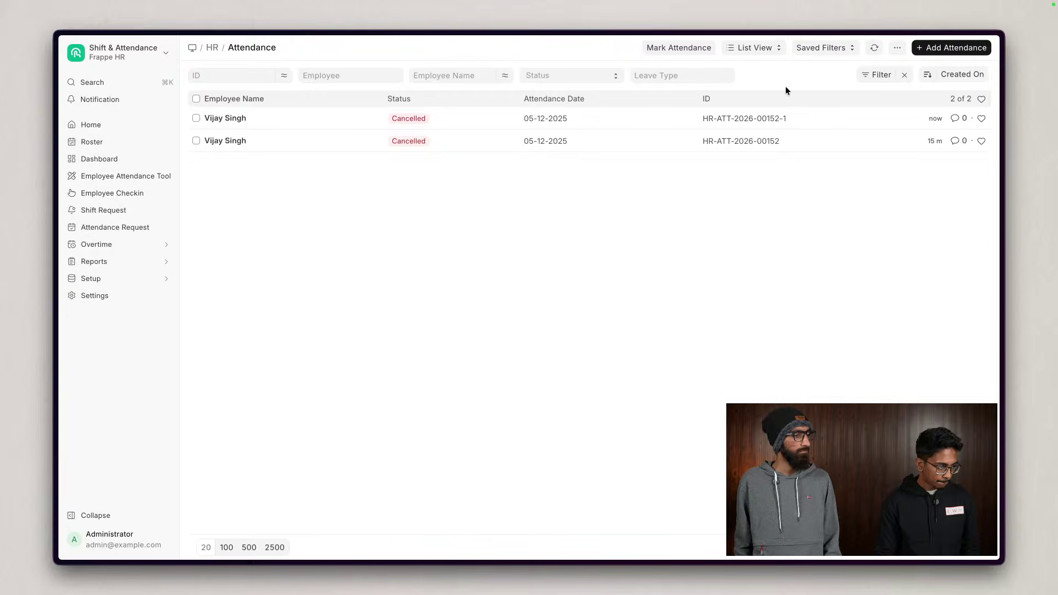
click(401, 76)
text(vija)
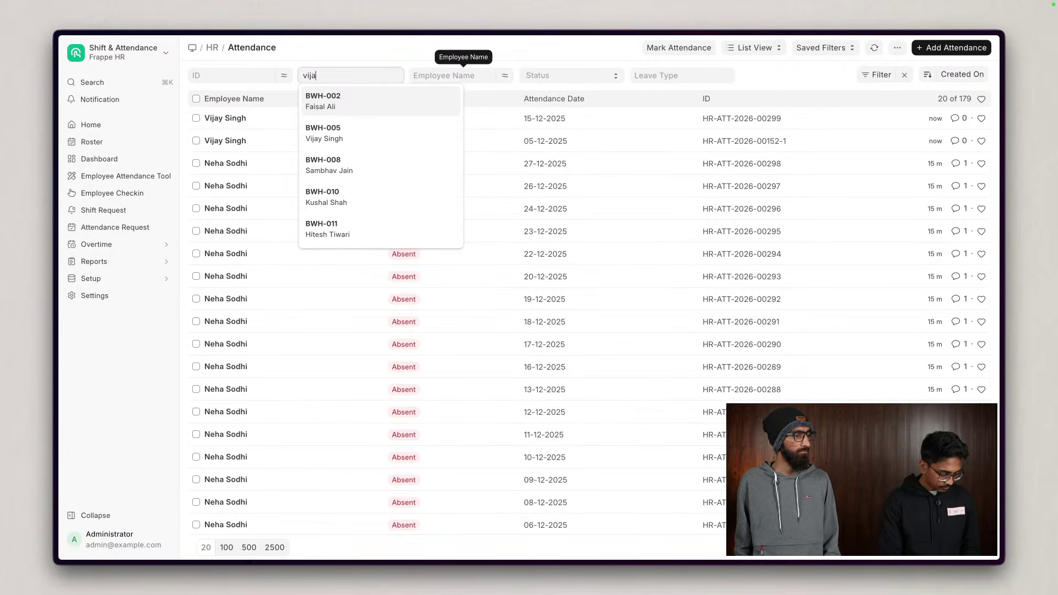
key(Return)
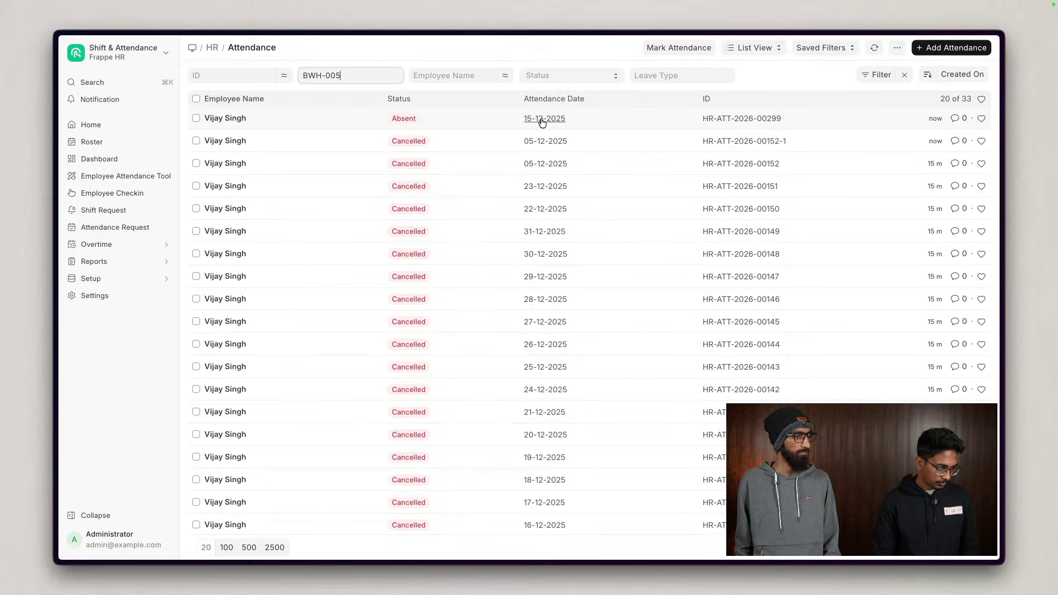
click(542, 54)
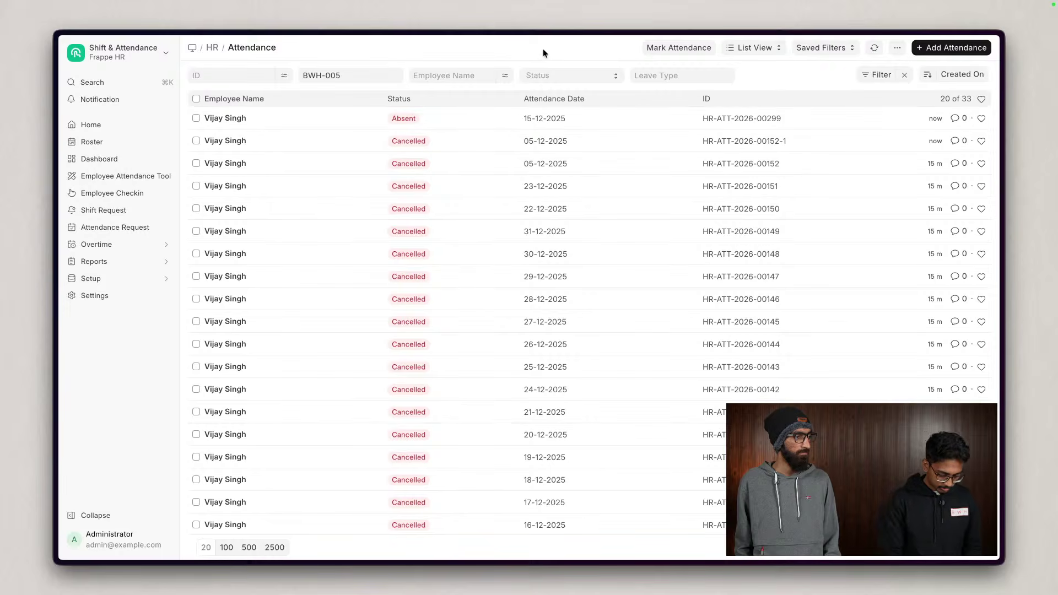
- Open the submitted payroll entry HR-PRUN-2026-00003 from the Payroll Entry list and try to cancel it
key(super+k)
text(payro)
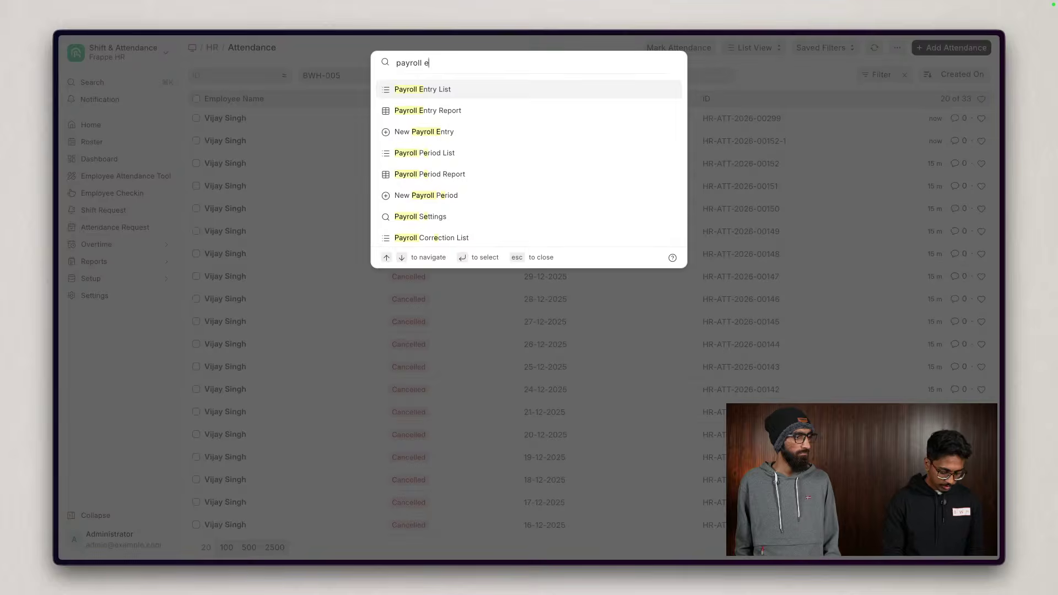
text(ll e)
key(Return)
click(283, 118)
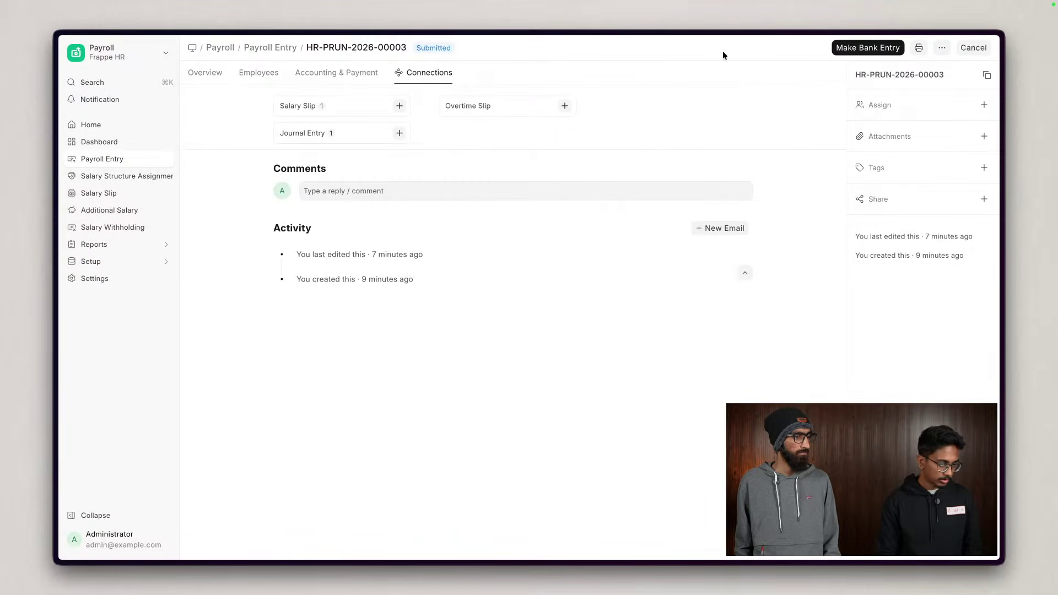
click(965, 47)
click(659, 131)
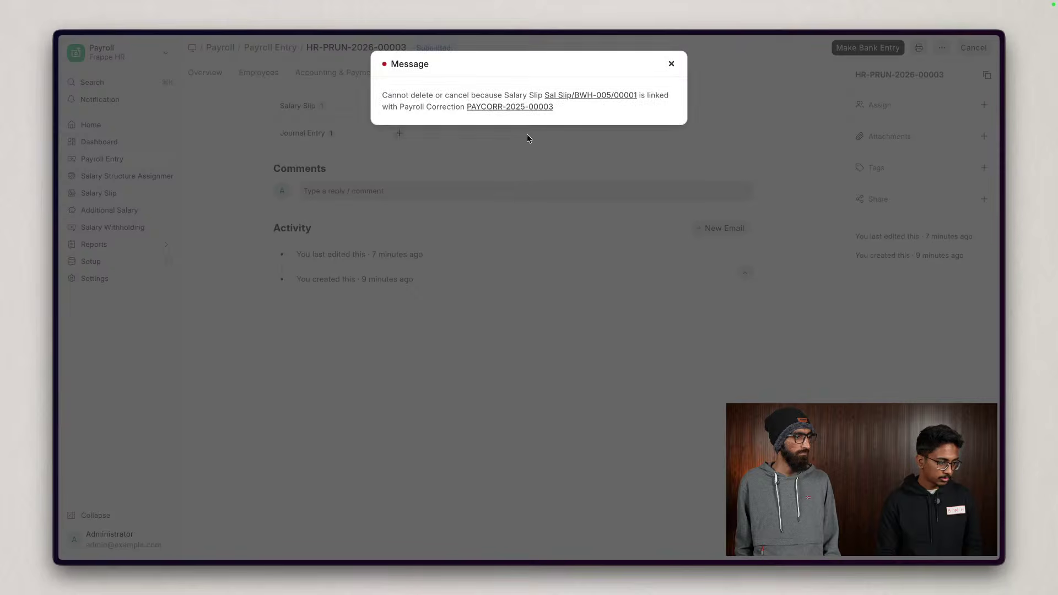
- Open the linked draft Payroll Correction PAYCORR-2025-00003 and delete it
right_click(514, 108)
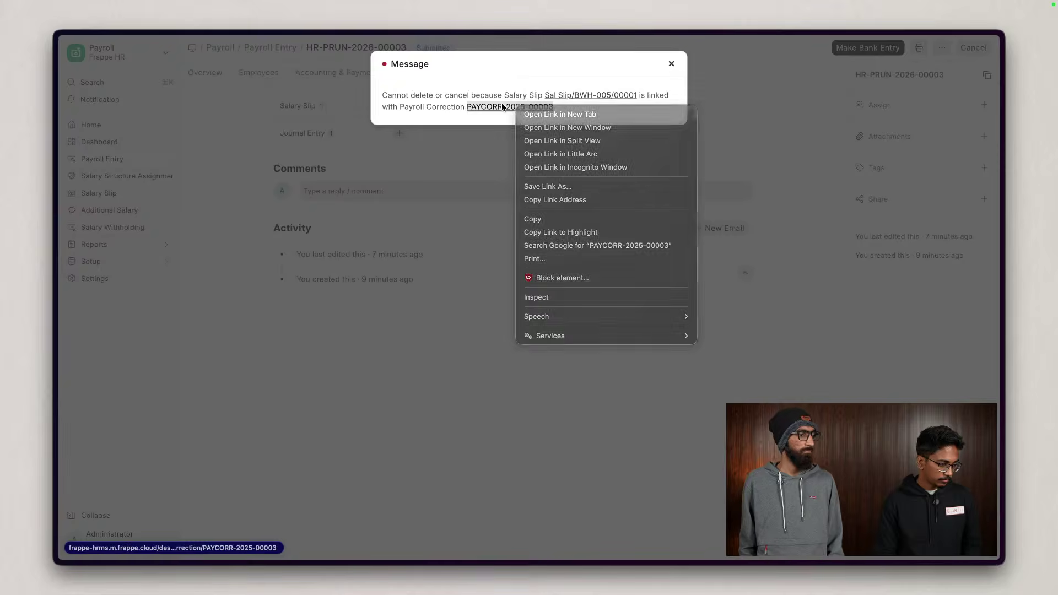
click(503, 107)
click(504, 107)
click(942, 48)
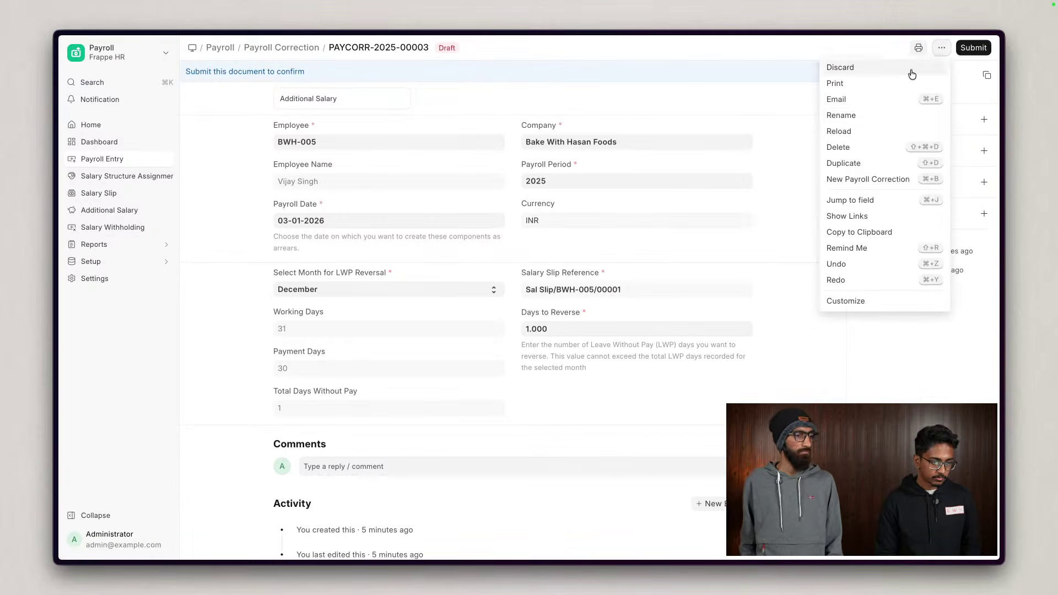
click(839, 147)
click(664, 127)
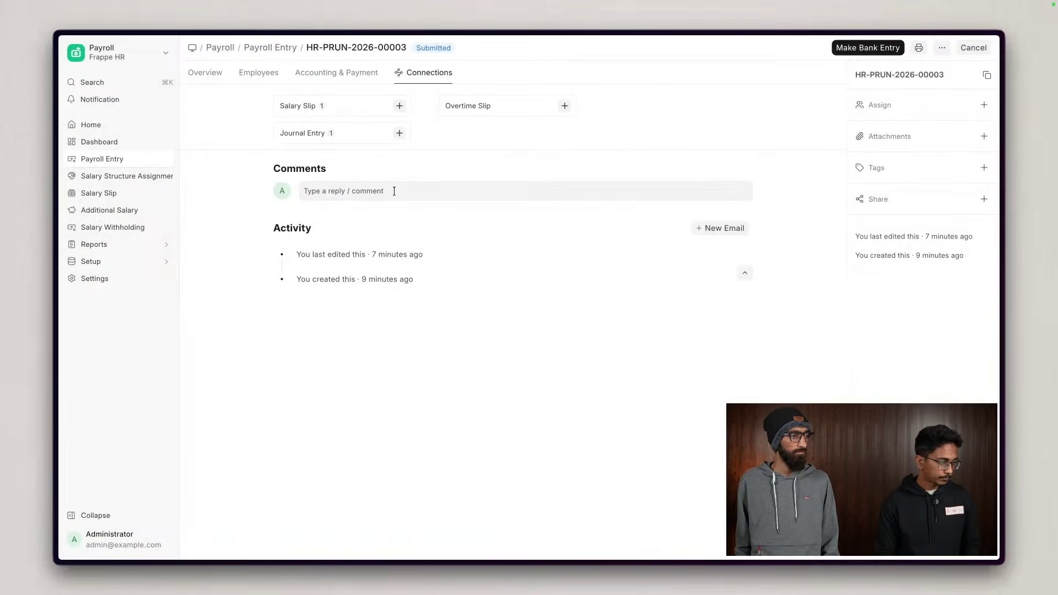
- Cancel payroll entry HR-PRUN-2026-00003 and return to the Payroll Entry list
click(971, 49)
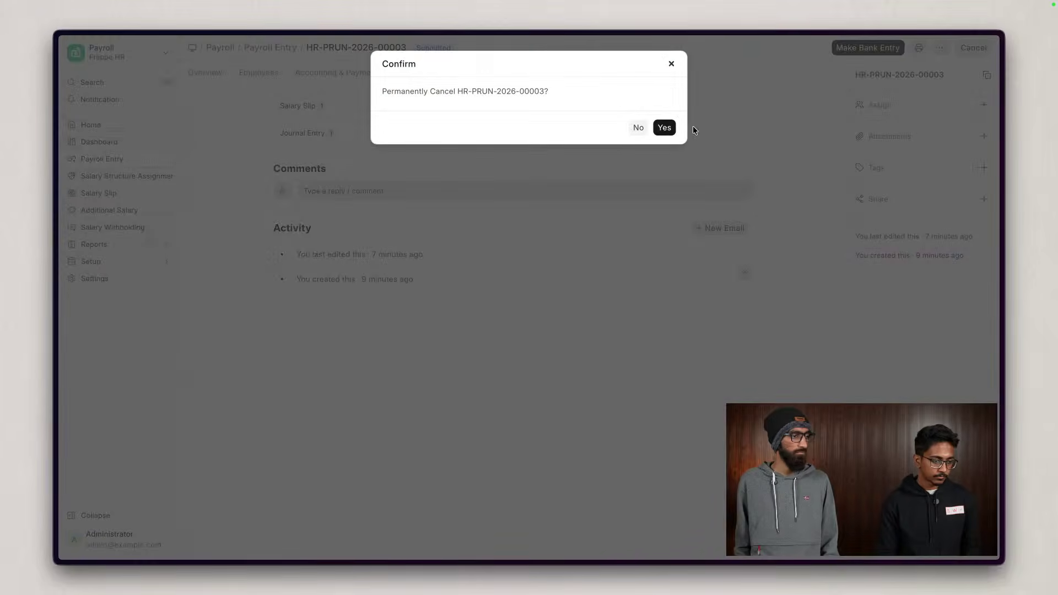
click(664, 125)
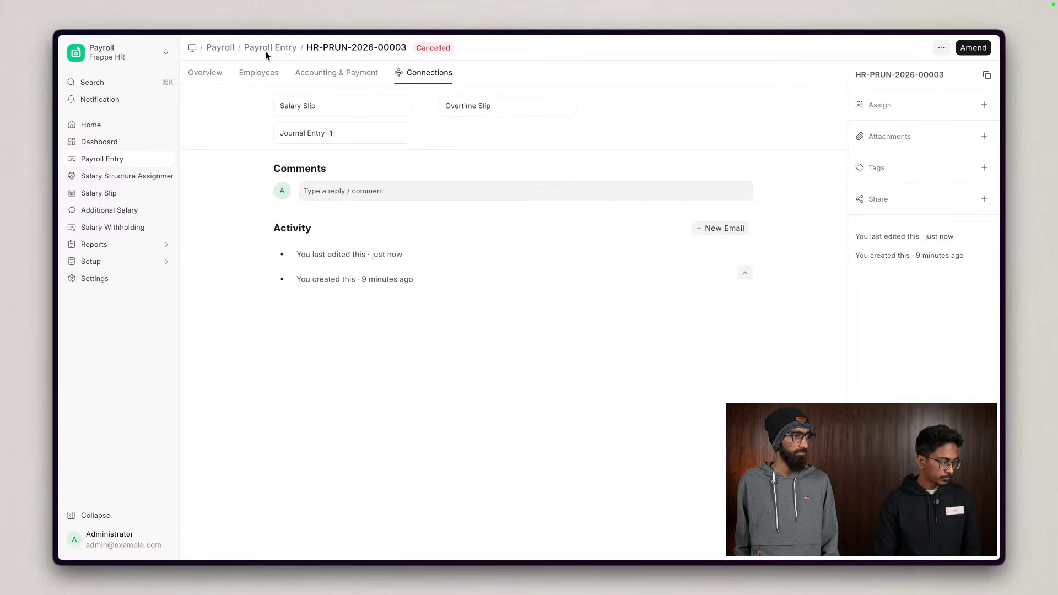
click(267, 55)
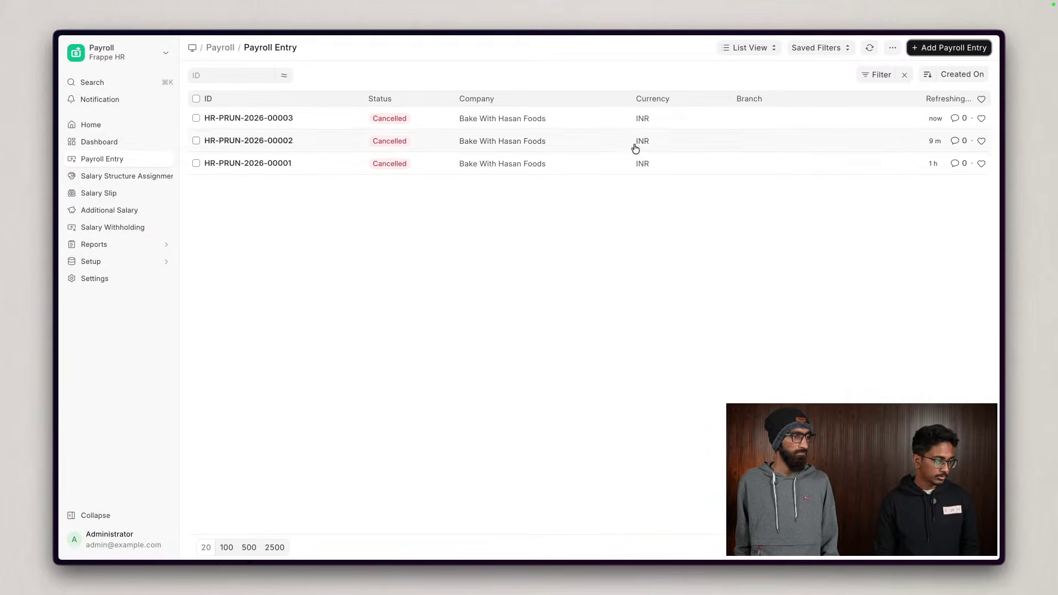
- Create a payroll entry with posting date 31-12-2025 and Monthly payroll frequency, and save it
click(955, 50)
click(425, 117)
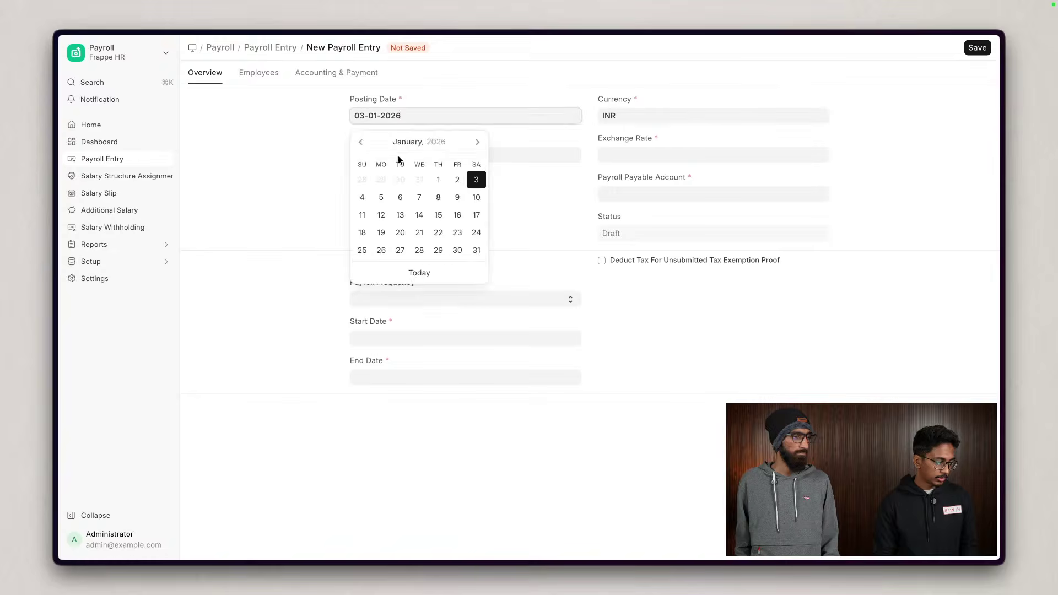
click(419, 178)
click(407, 299)
click(407, 314)
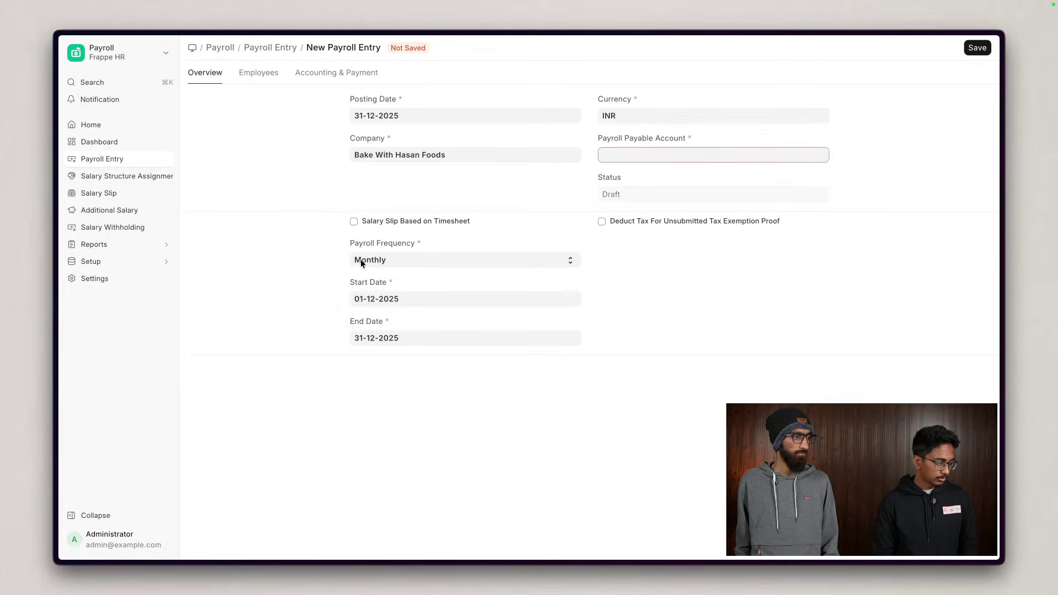
click(601, 156)
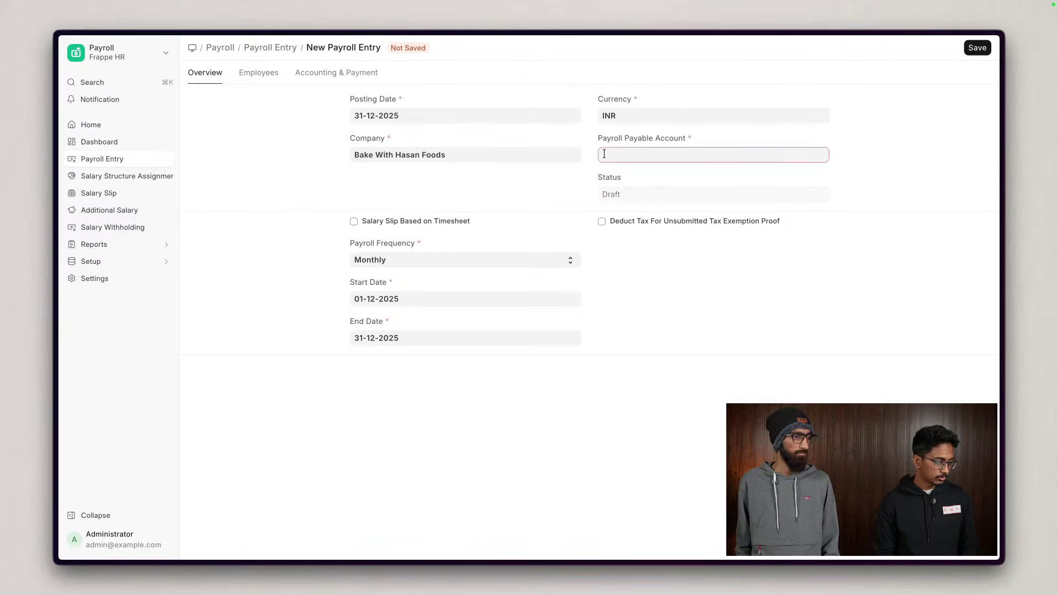
key(ctrl+s)
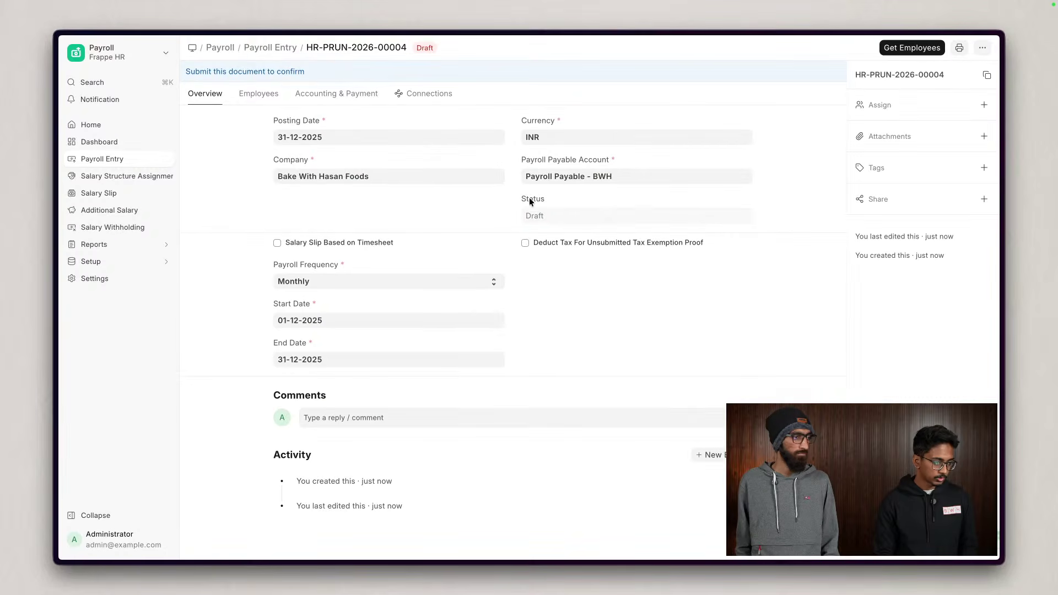
- Add the purchase manager as a row in the payroll entry's employee details and save
click(259, 95)
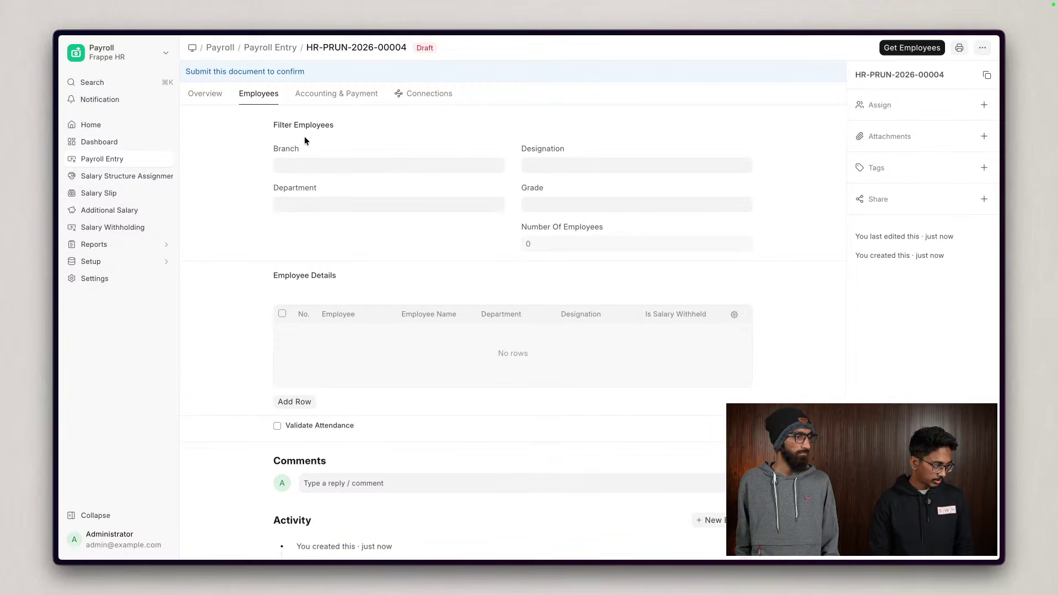
click(294, 401)
text(v)
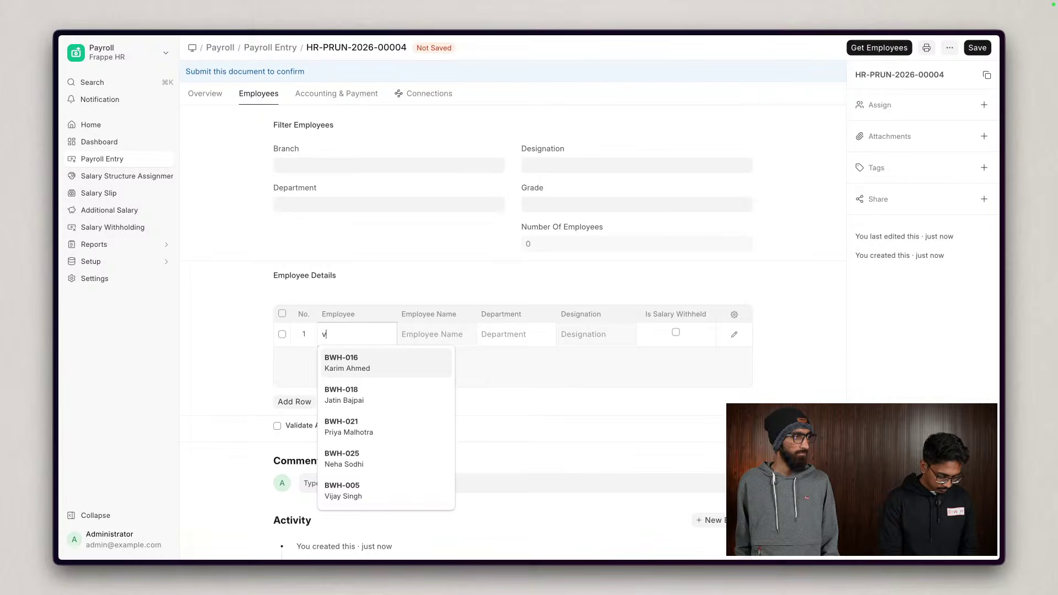
text(ijay)
key(Return)
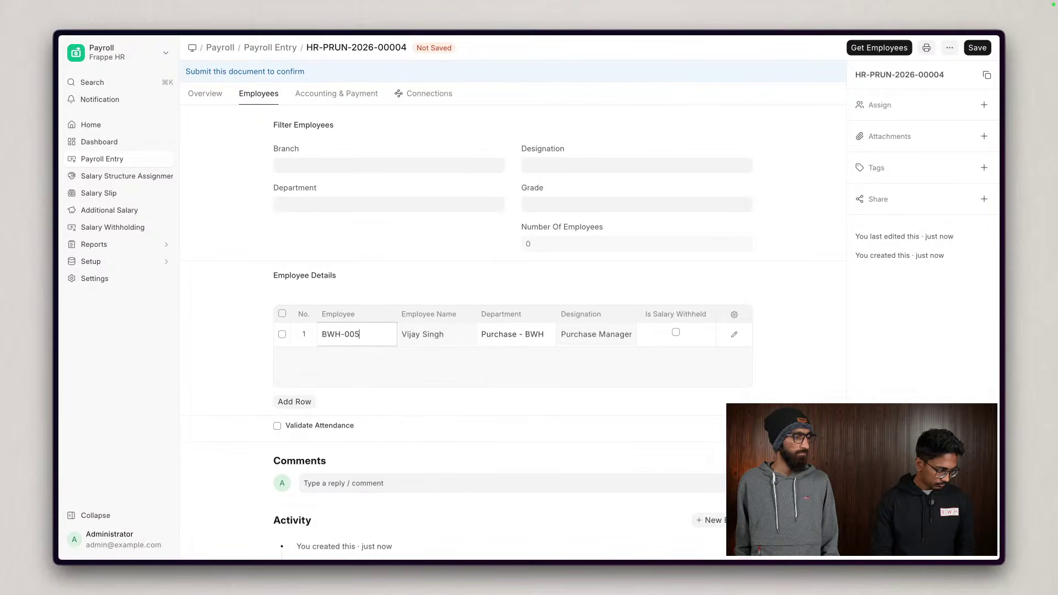
key(ctrl+s)
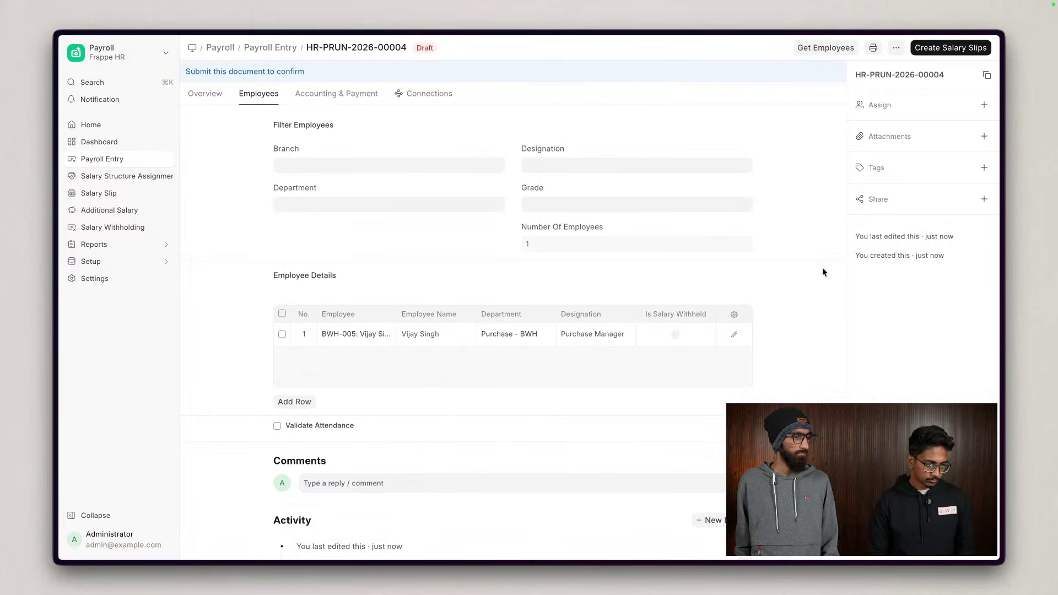
- Create the salary slips for payroll entry HR-PRUN-2026-00004 and submit them
click(962, 47)
click(851, 50)
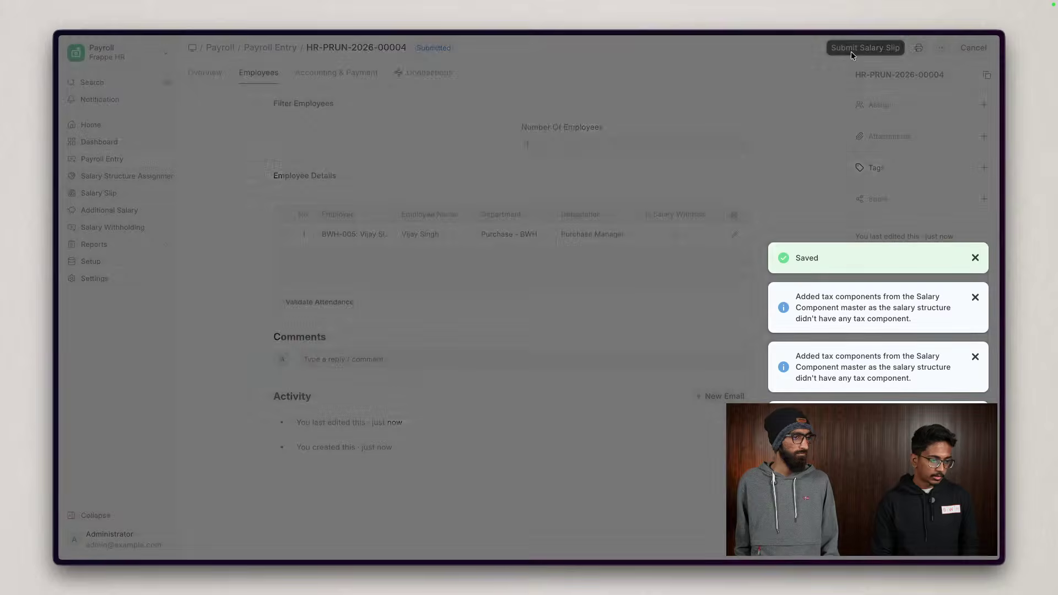
click(665, 138)
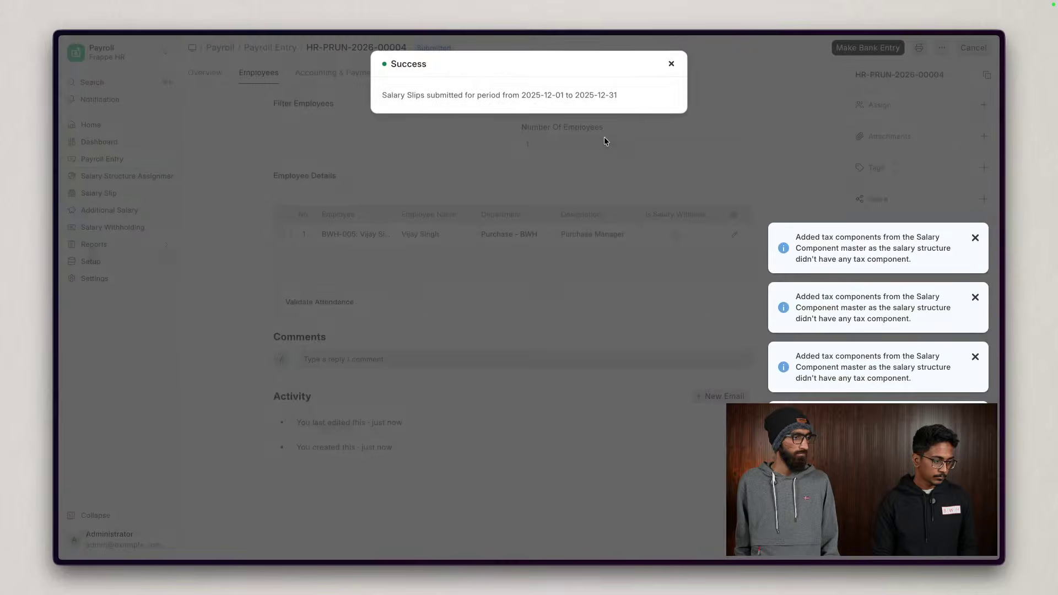
click(604, 138)
- Open the payroll entry's linked salary slip and review its payment days, earnings and deductions, and net pay
click(413, 75)
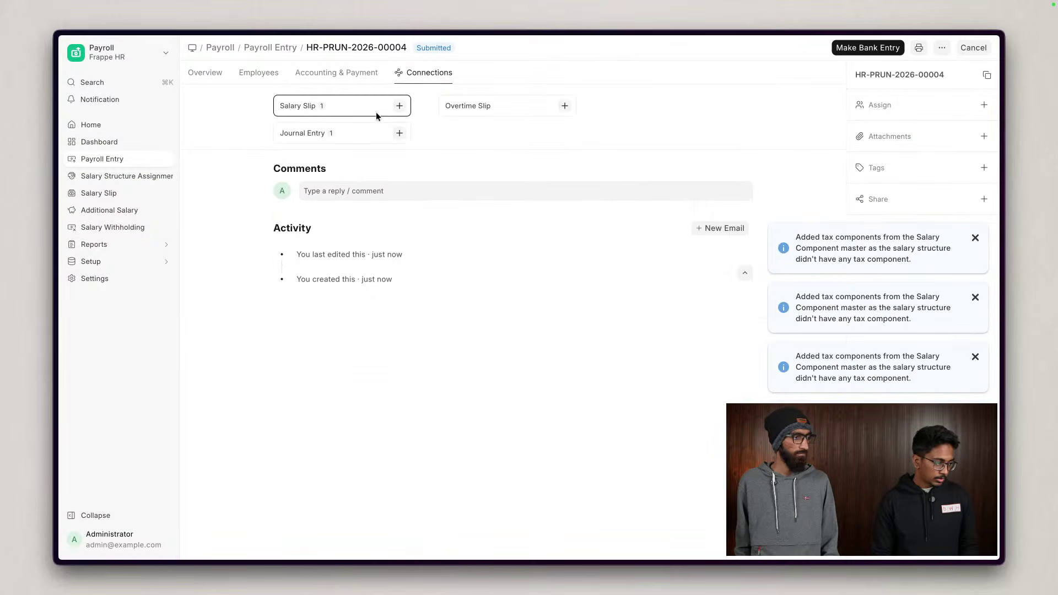
click(301, 109)
click(254, 141)
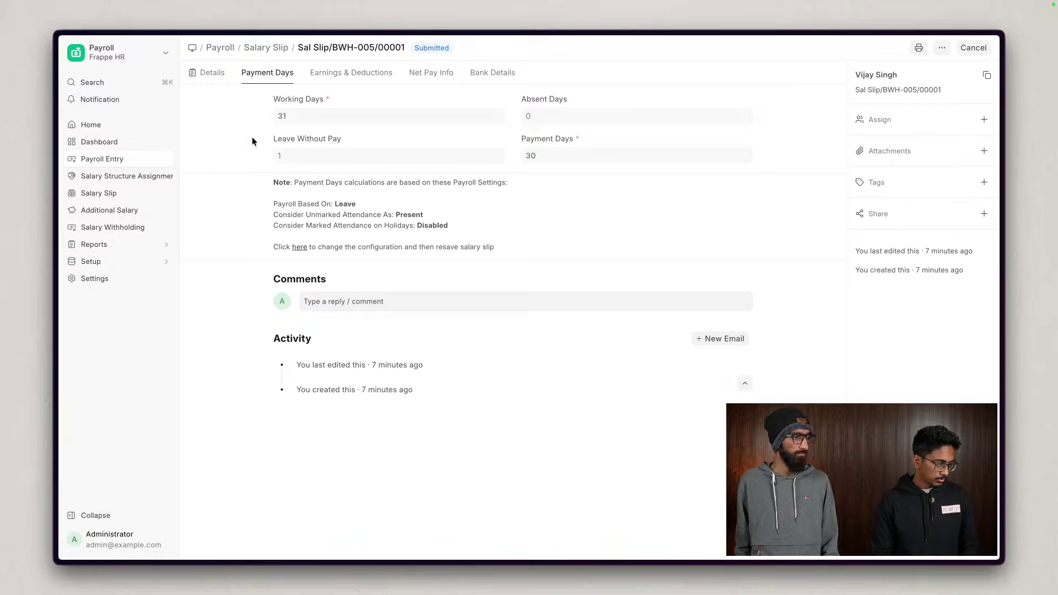
click(322, 76)
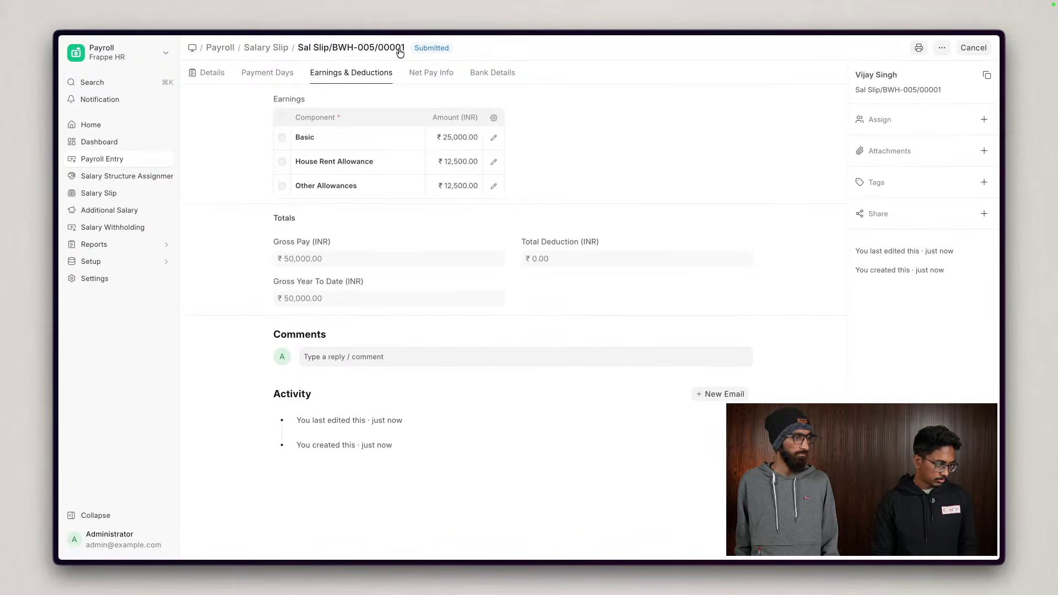
click(414, 75)
click(320, 72)
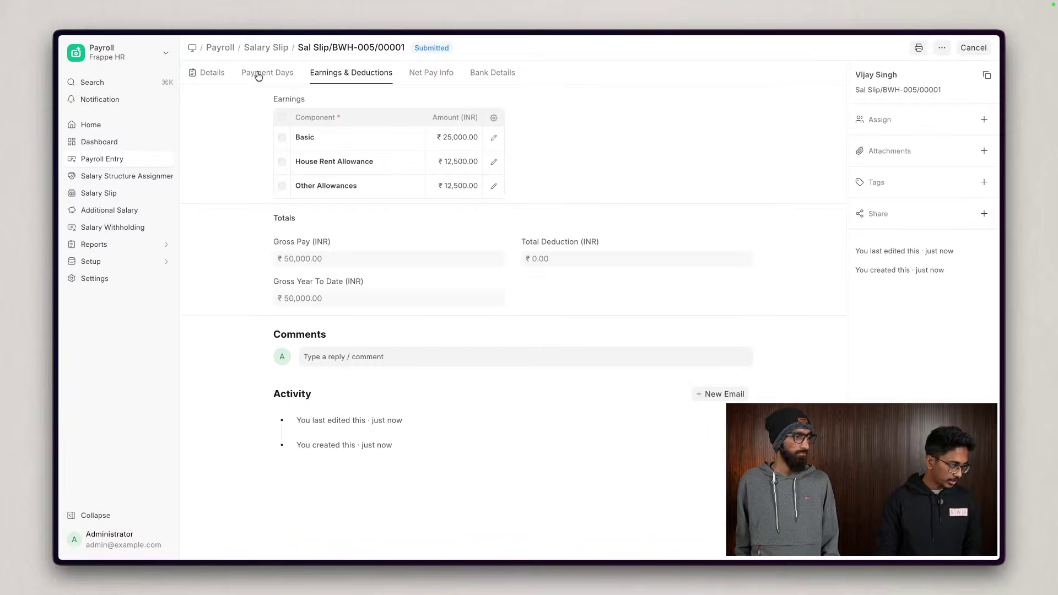
- Open the Basic salary component from the slip's earnings to check its settings, and return to the slip
click(305, 138)
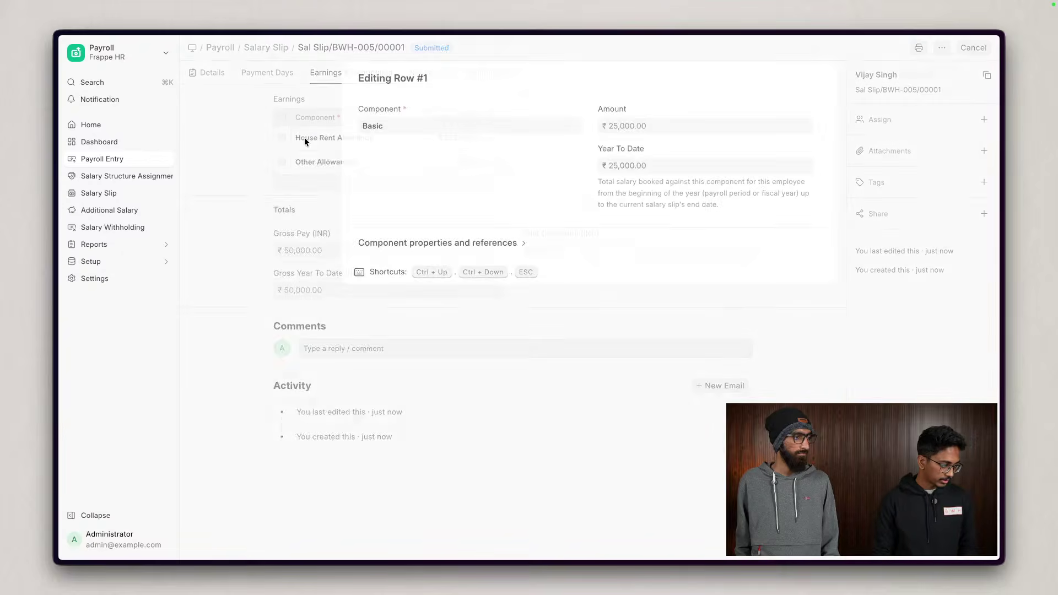
click(373, 126)
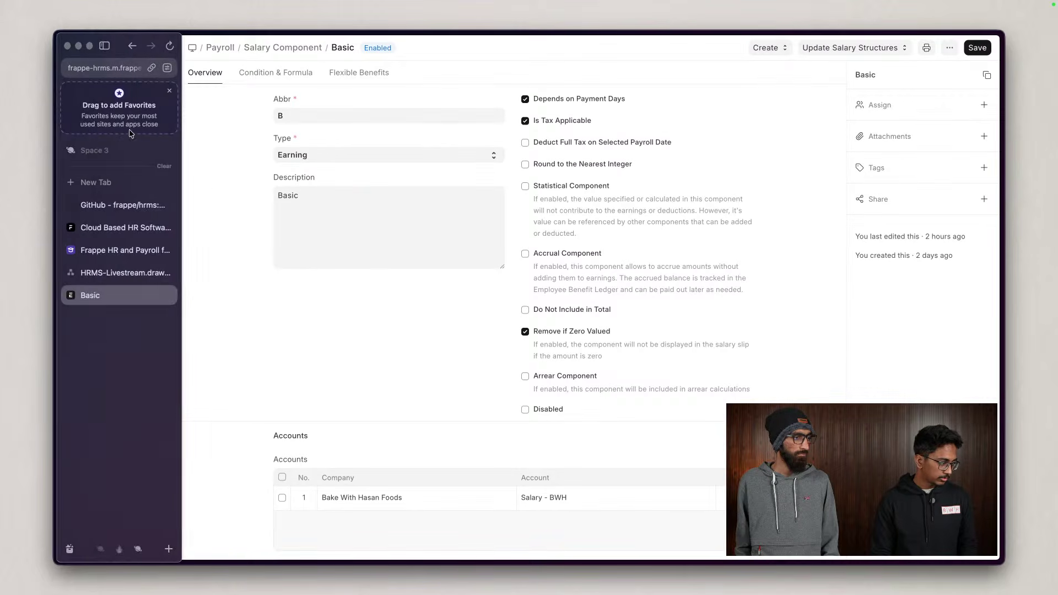
mouse_move(74, 30)
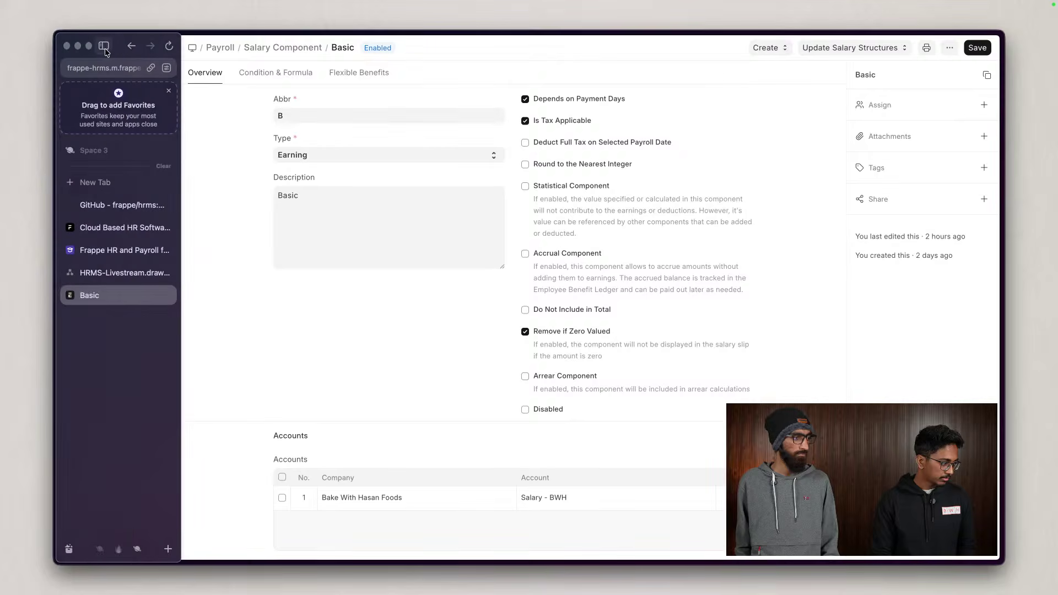
click(131, 45)
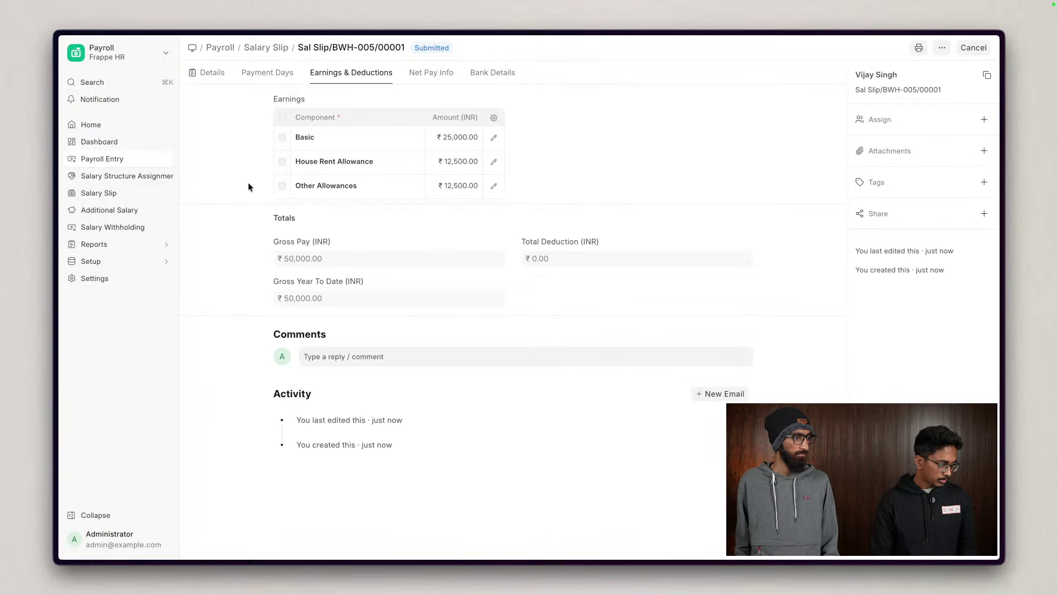
key(super+k)
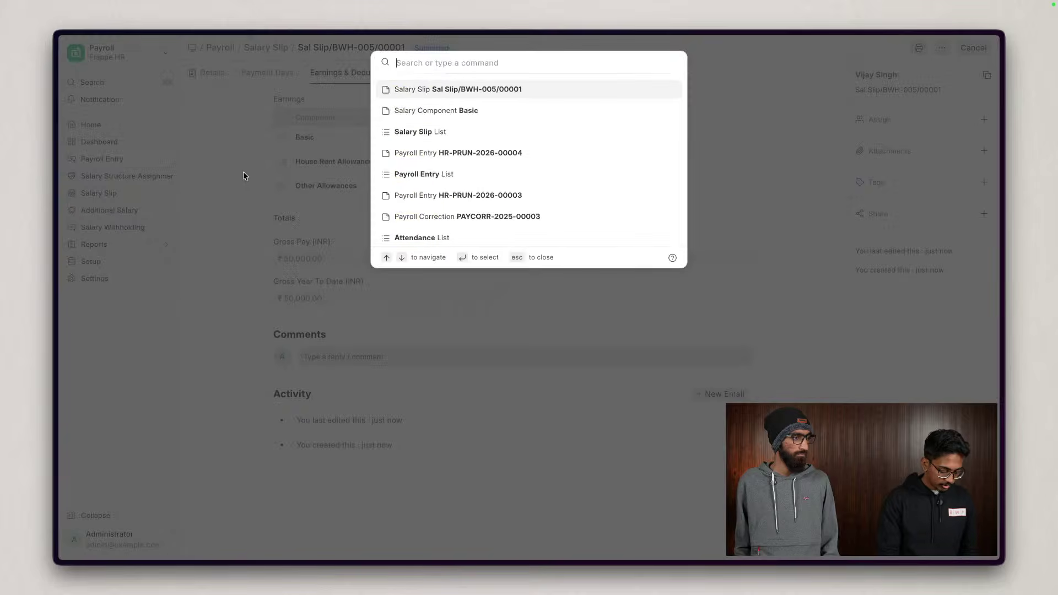
text(payr)
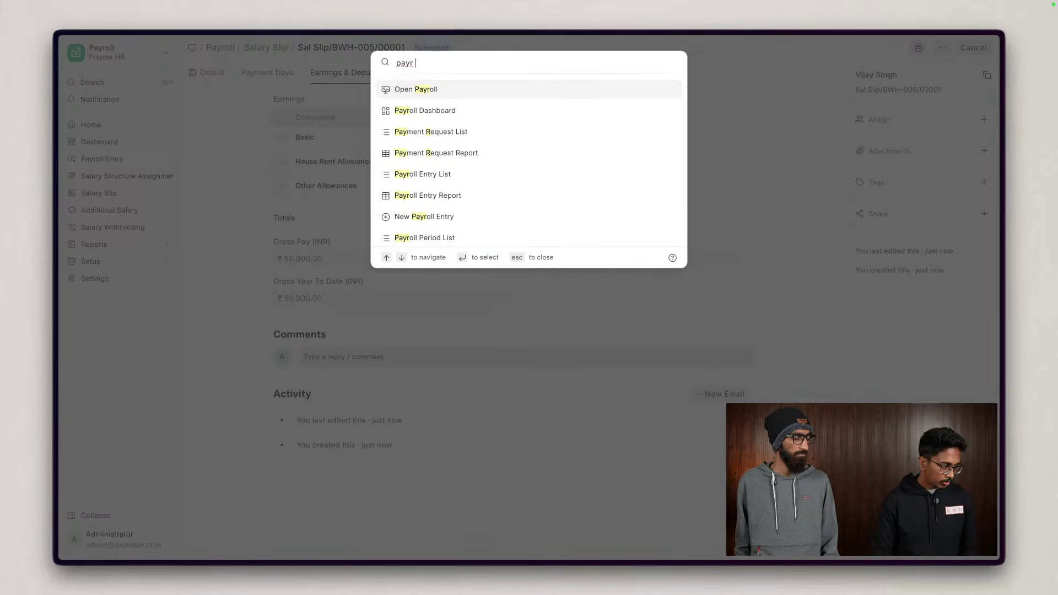
click(237, 176)
key(super+k)
text(payroll)
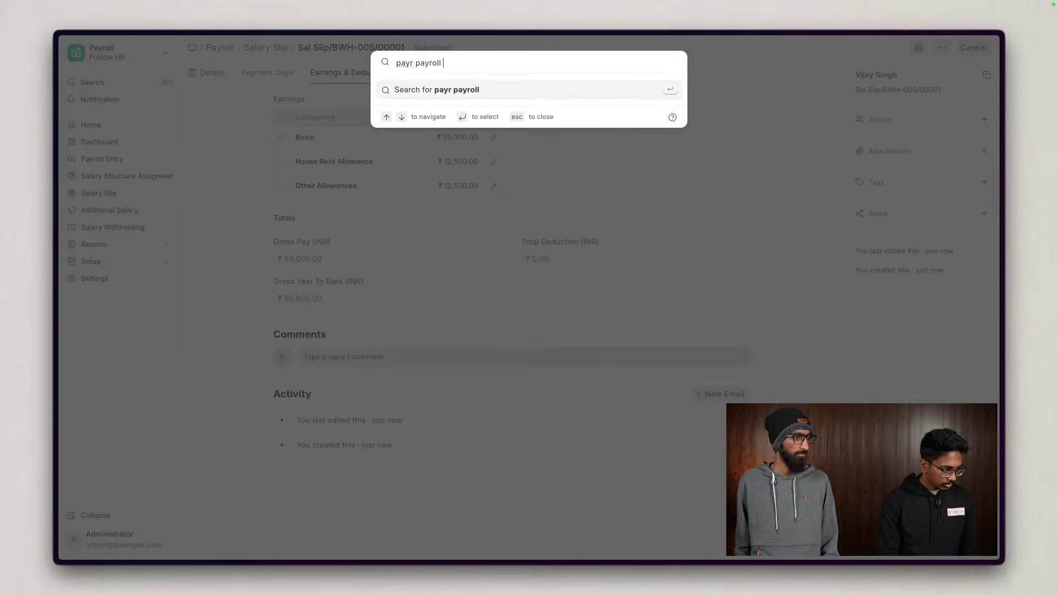
key(super+BackSpace)
key(super+shift+4)
key(space)
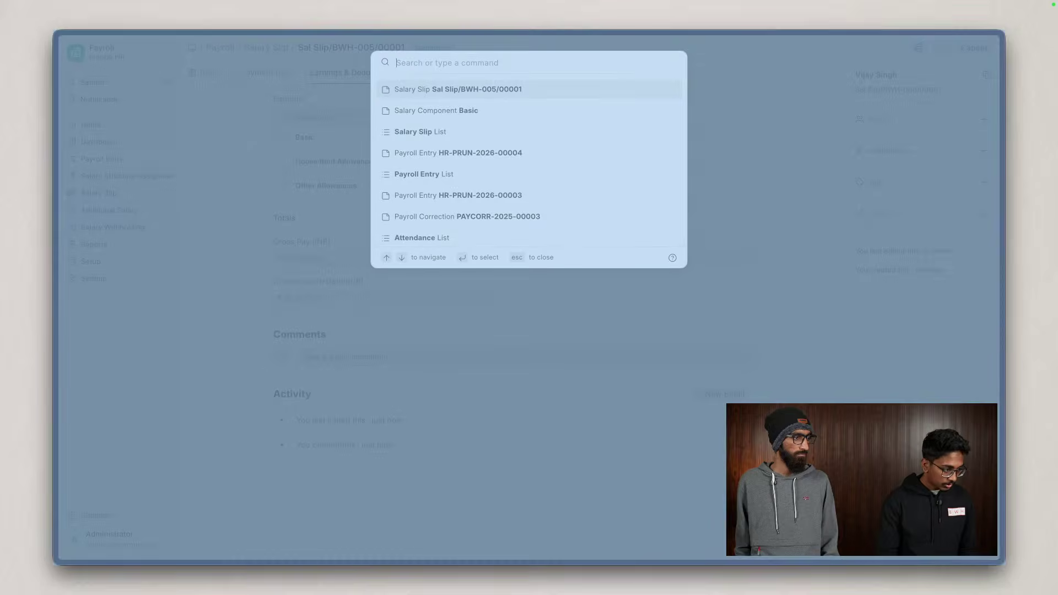
click(429, 69)
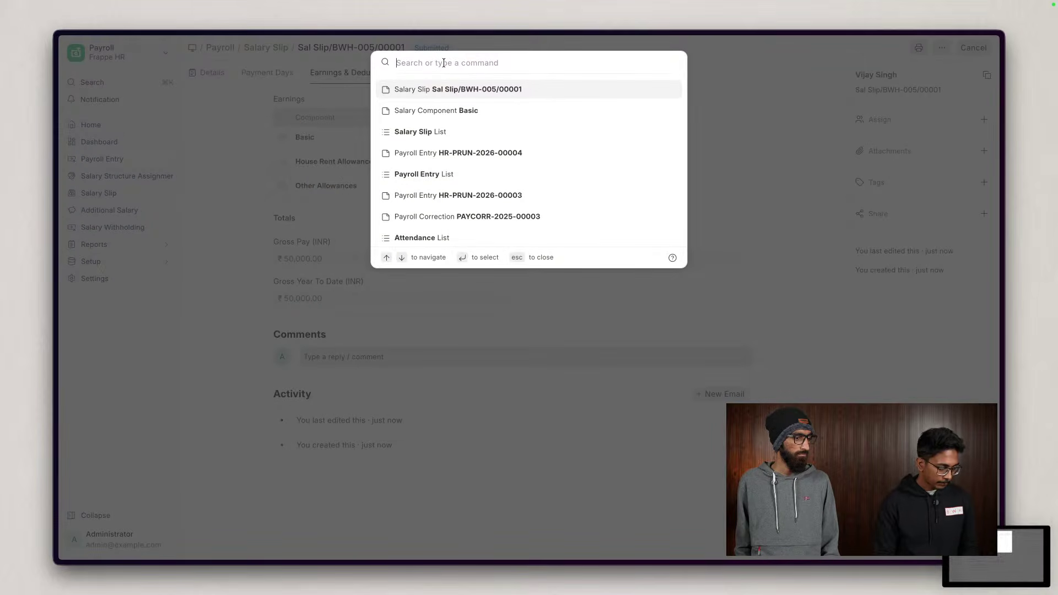
- Open Payroll Settings, set Calculate Payroll Working Days Based On to Attendance, and save
text(paym)
key(BackSpace)
key(BackSpace)
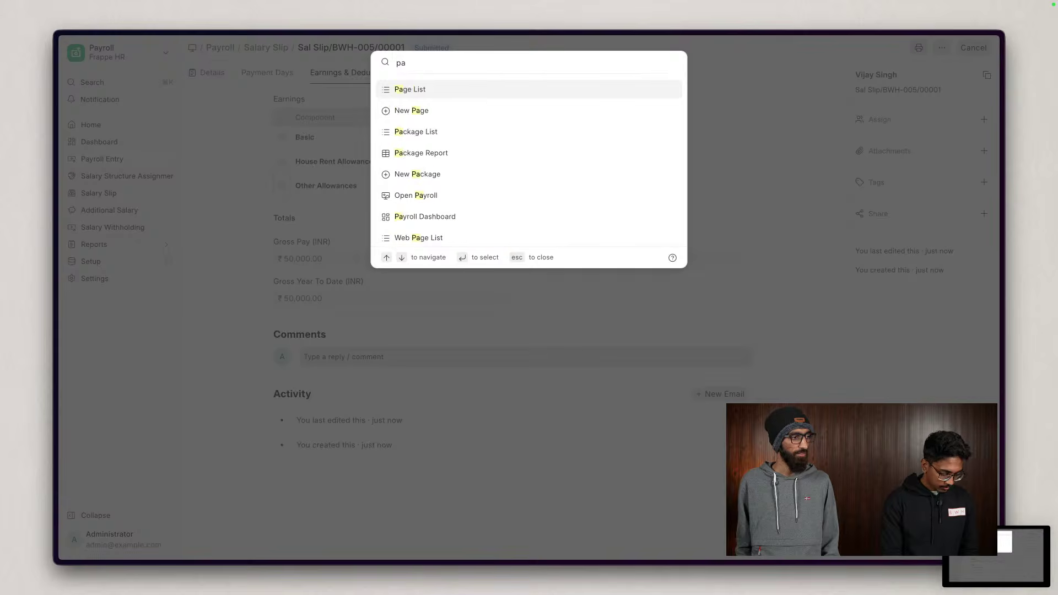
text(y )
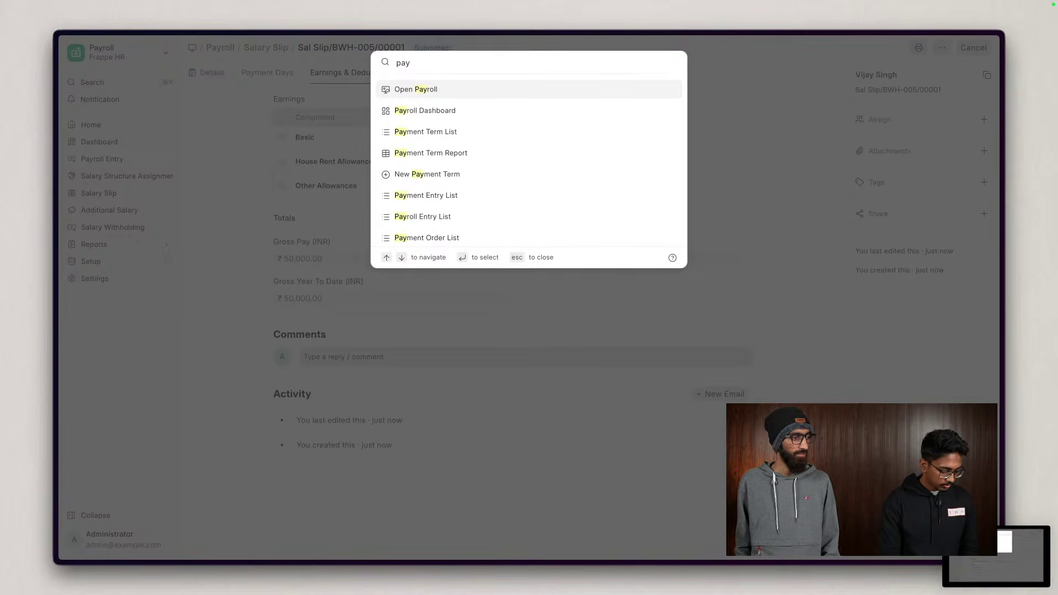
text(se)
click(450, 88)
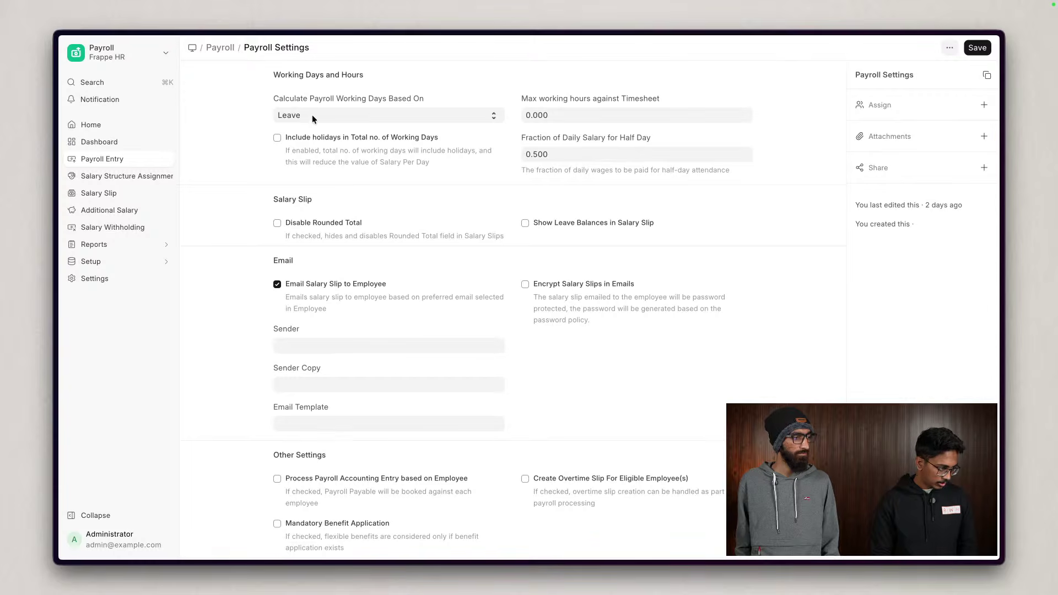
click(312, 116)
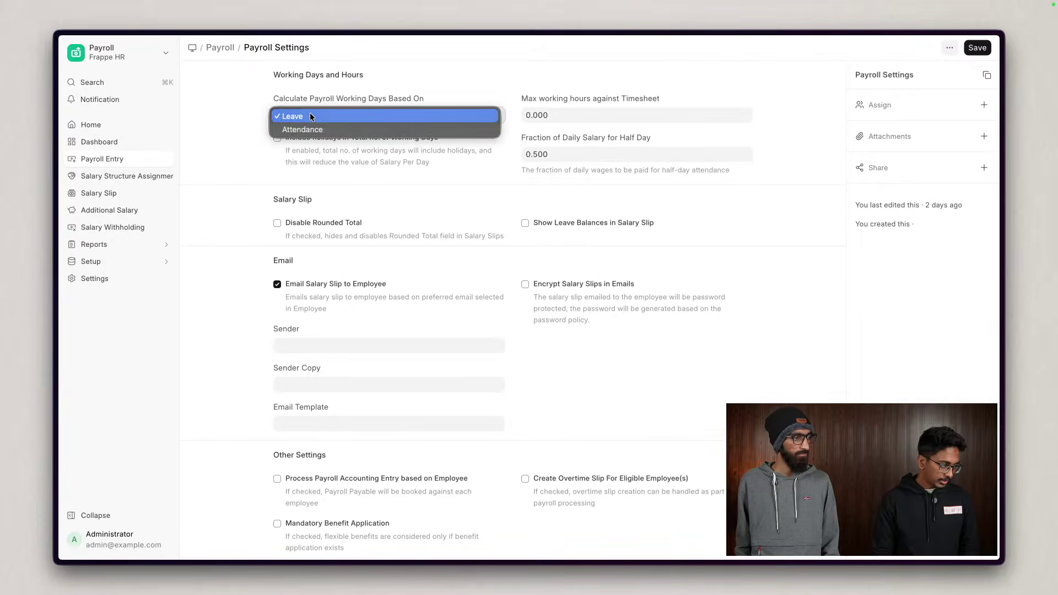
click(303, 130)
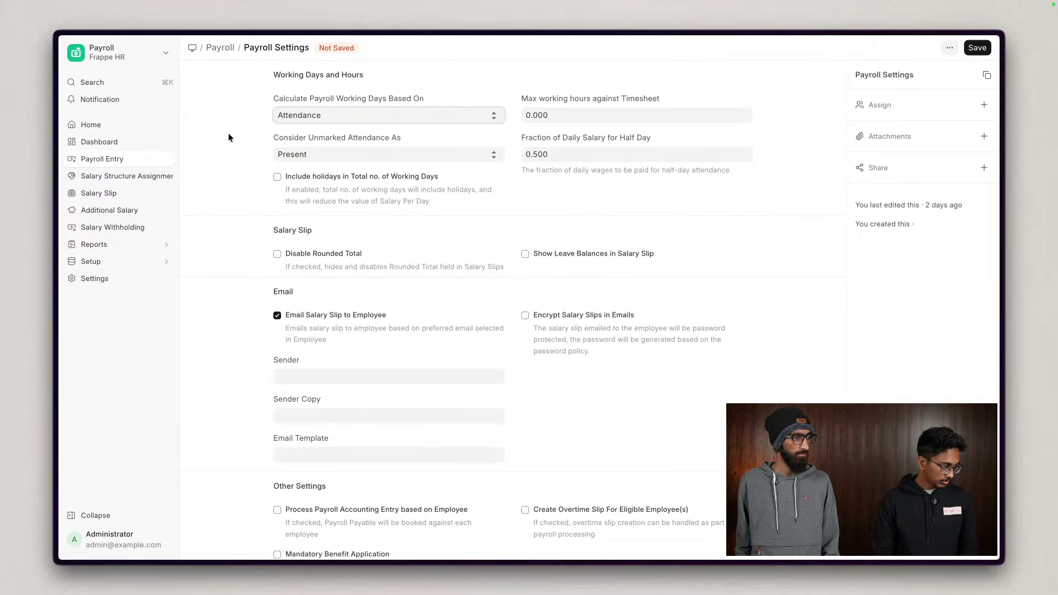
key(super+s)
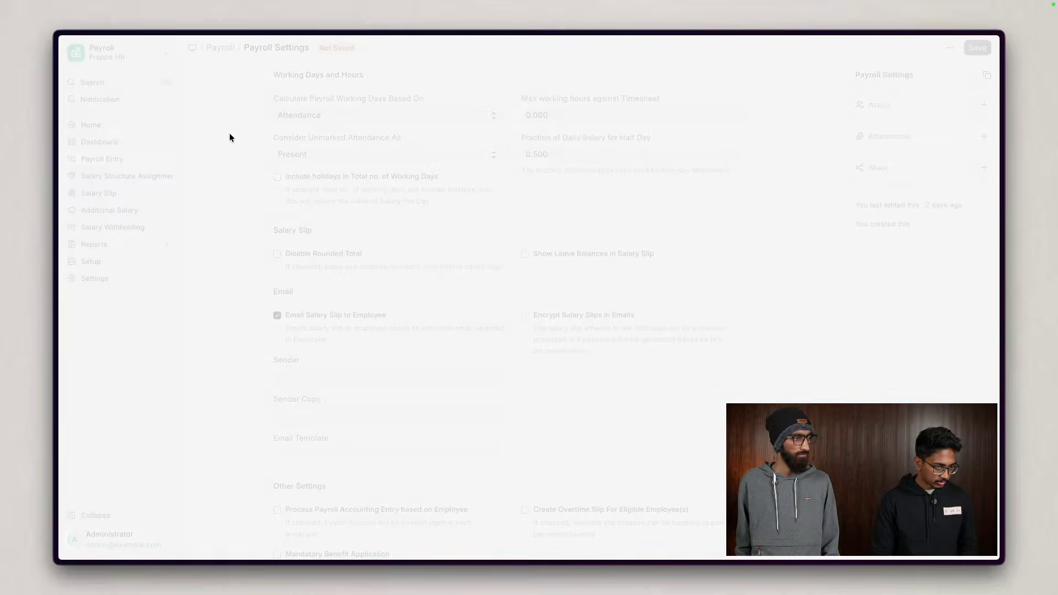
- Find submitted payroll entry HR-PRUN-2026-00004 in the Payroll Entry list, cancel it, and return to the list
key(super+k)
text(payrol)
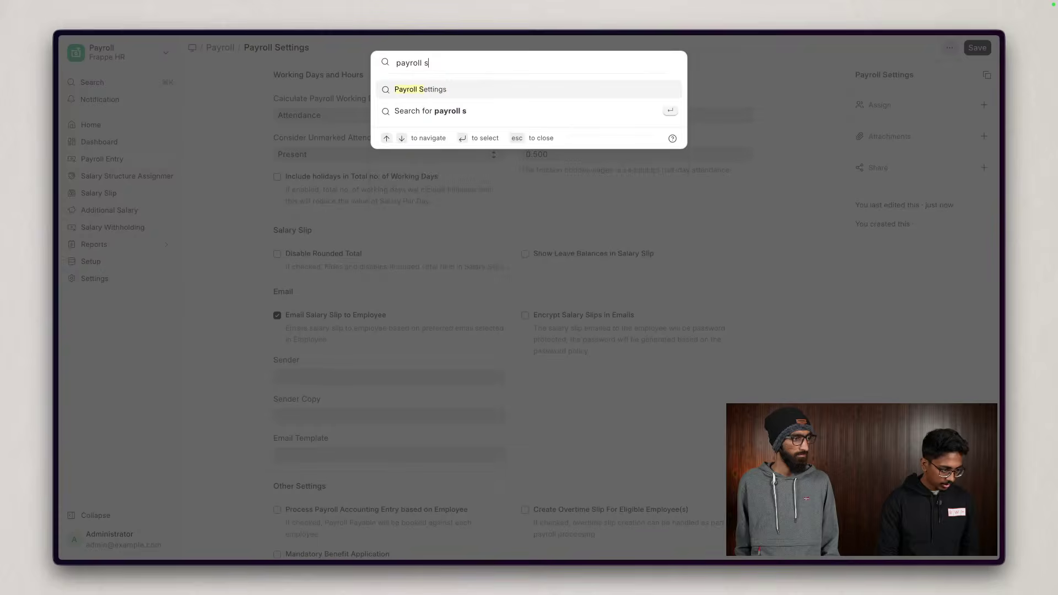
text(l s)
key(BackSpace)
text(e)
key(Return)
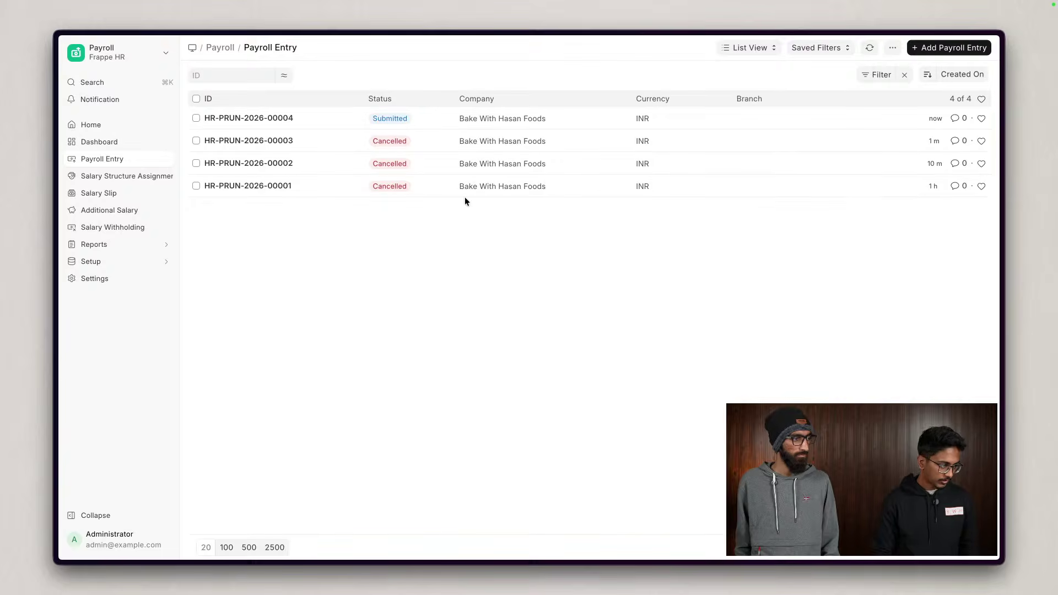
click(249, 118)
click(974, 48)
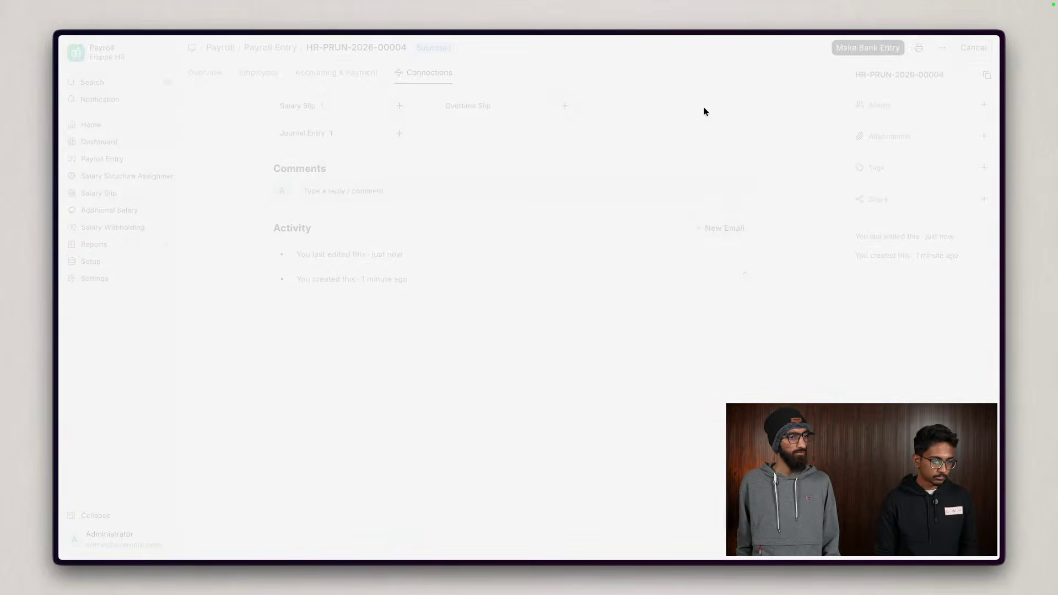
click(665, 130)
click(253, 46)
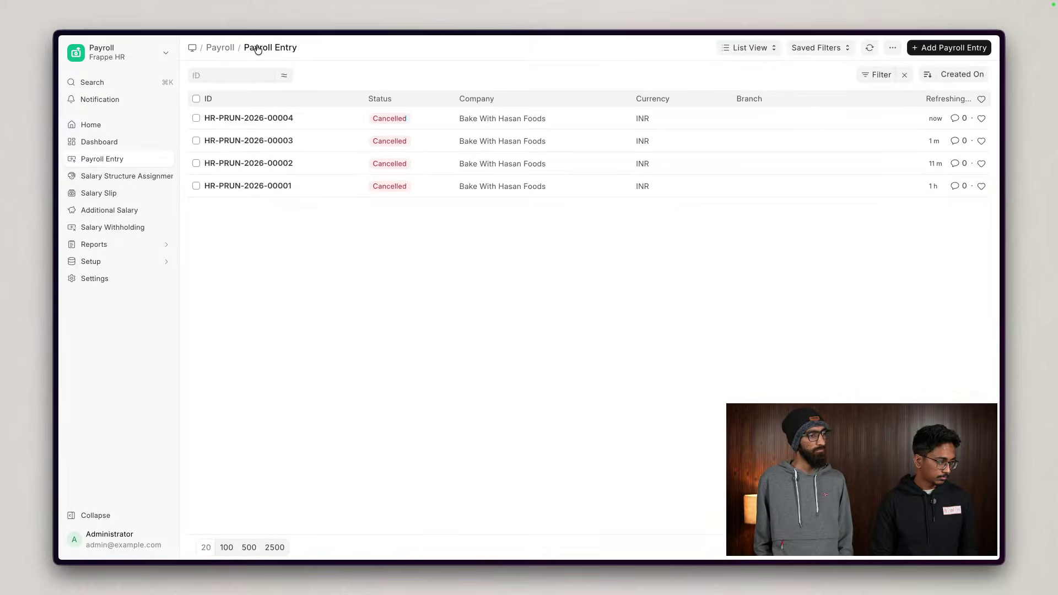
- Create and save a new payroll entry with posting date 31-12-2025 and Monthly payroll frequency
click(932, 44)
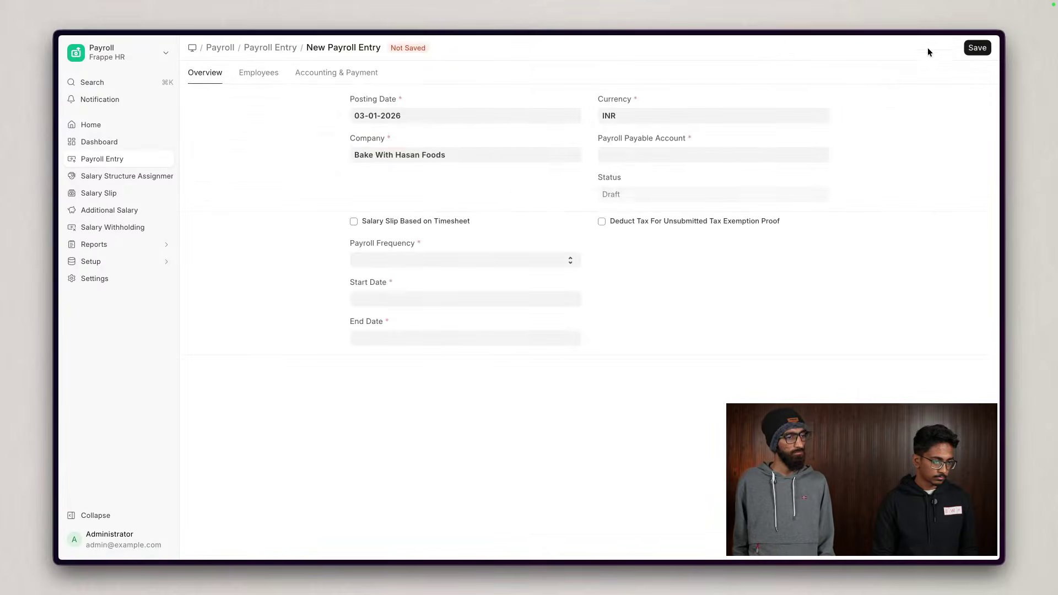
click(436, 115)
click(419, 180)
click(399, 259)
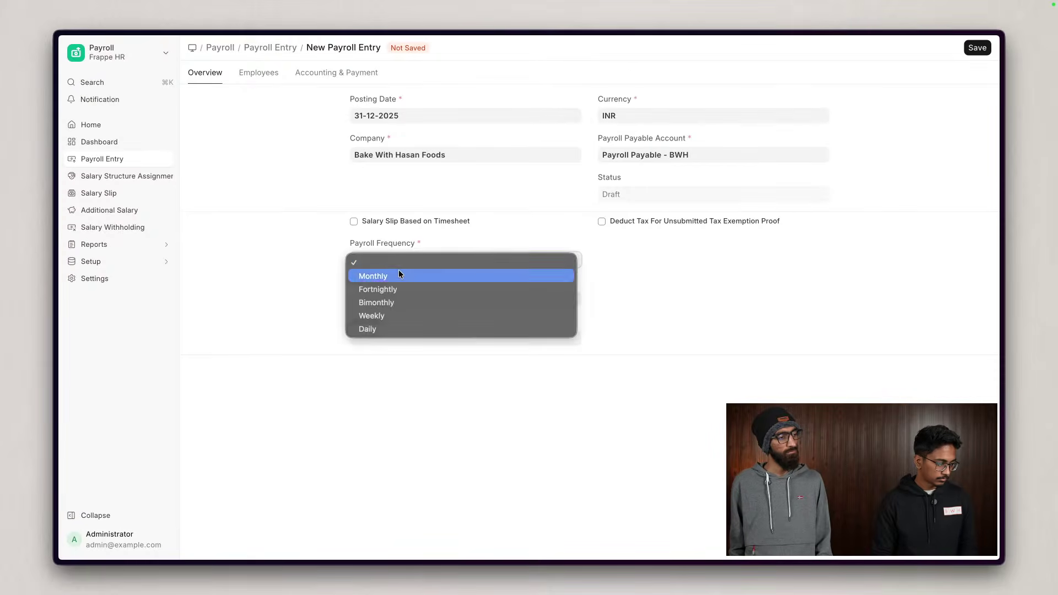
click(398, 272)
key(super+s)
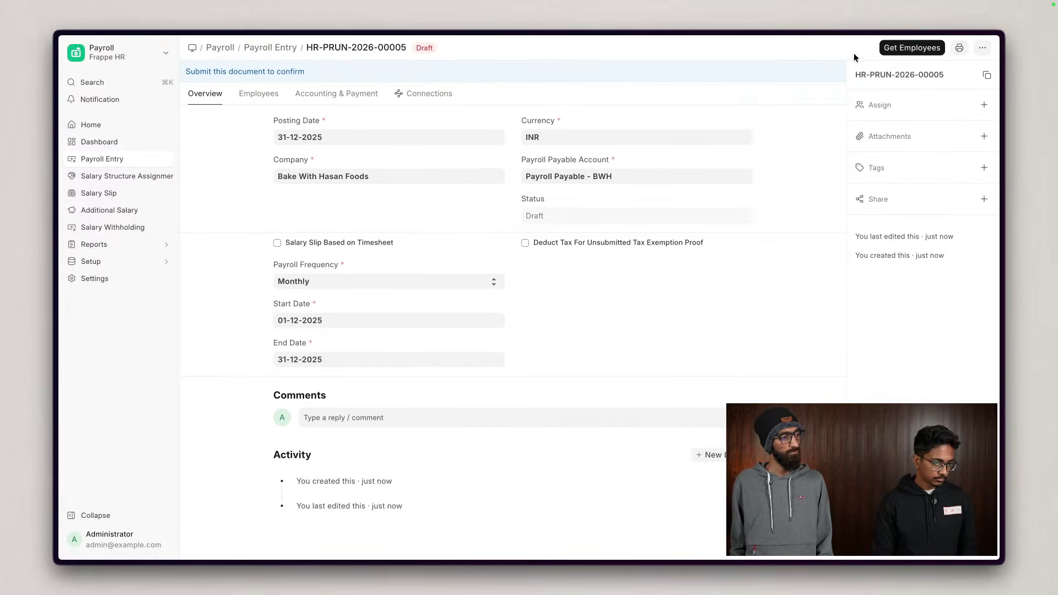
- Fetch the employees into the payroll entry, keep only the Purchase Manager's row, save, and create the salary slip
click(912, 47)
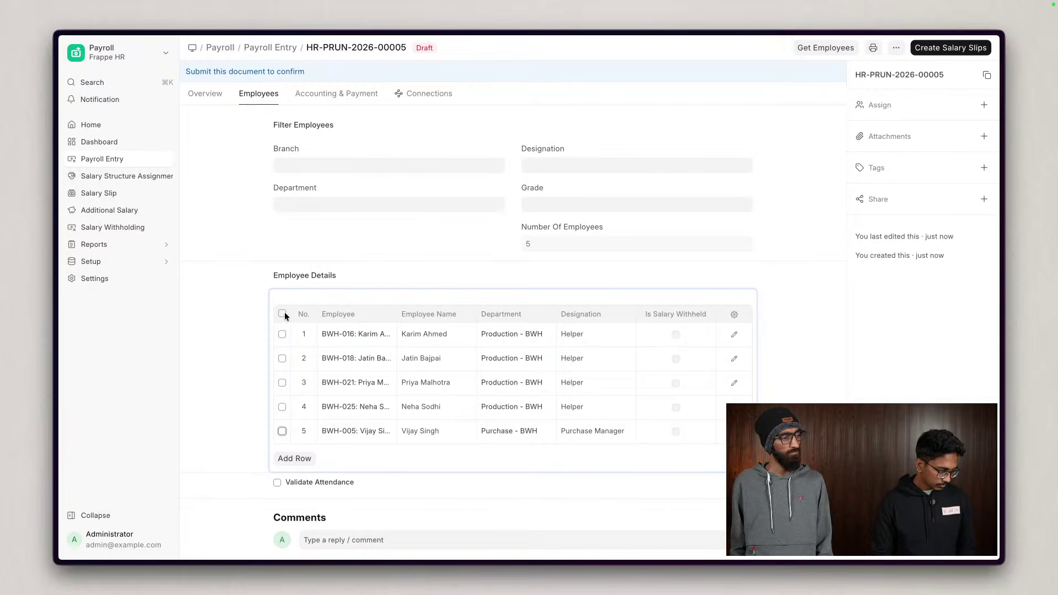
click(282, 313)
click(282, 430)
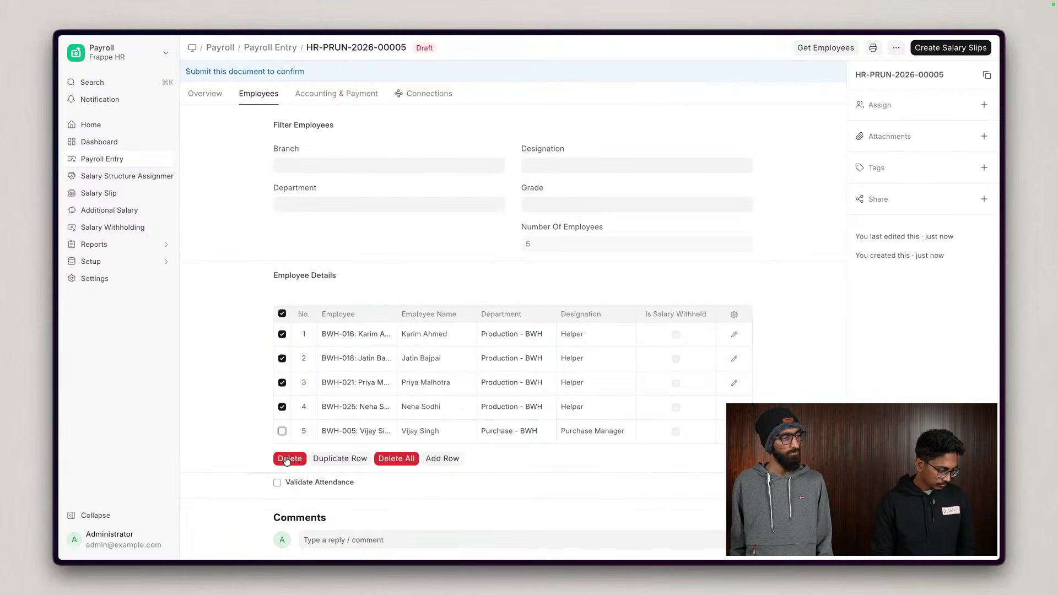
click(289, 459)
key(ctrl+s)
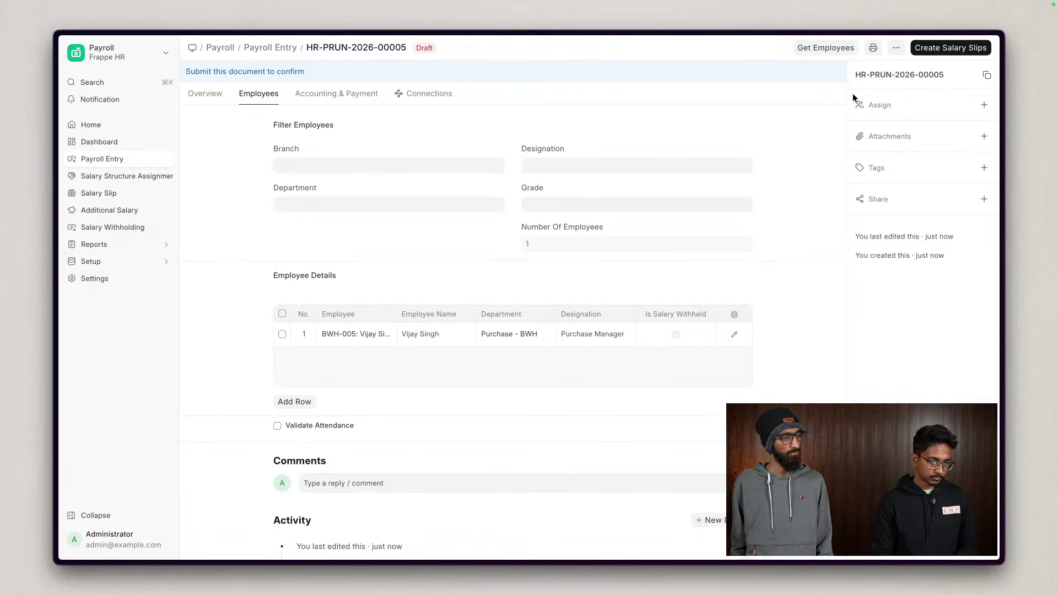
click(951, 47)
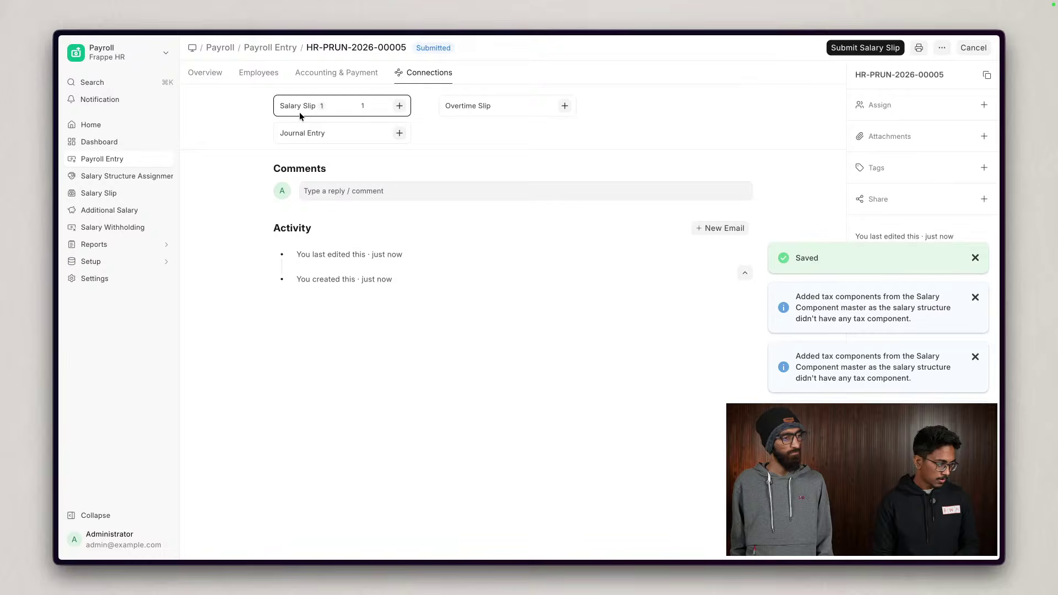
- Open the payroll entry's linked salary slip and review its earnings and payment days
click(301, 107)
click(223, 143)
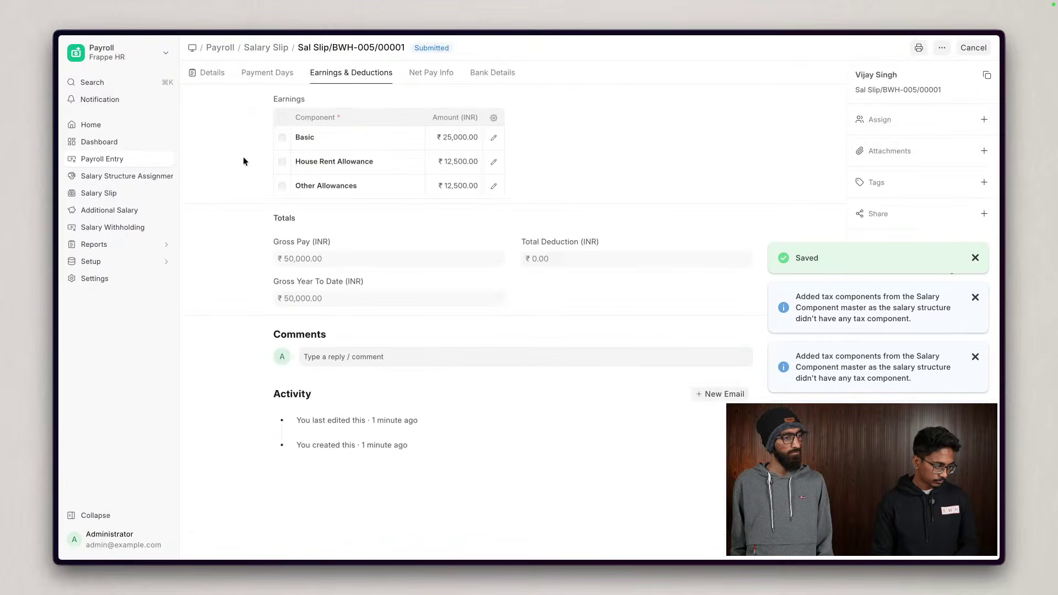
click(263, 75)
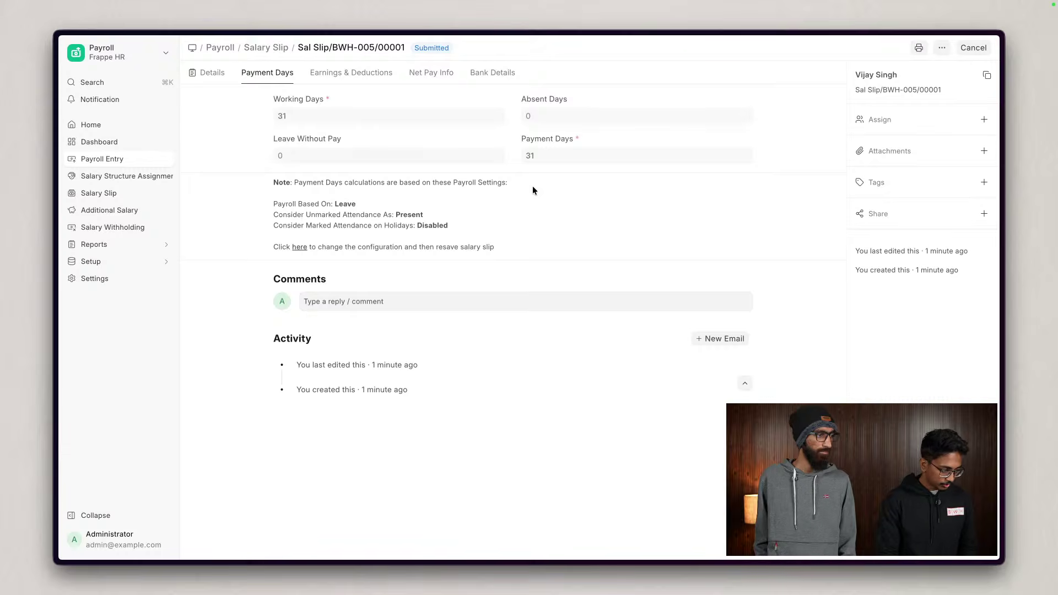
- Open the Attendance list and inspect the Purchase Manager's Absent record dated 15-12-2025
key(super+k)
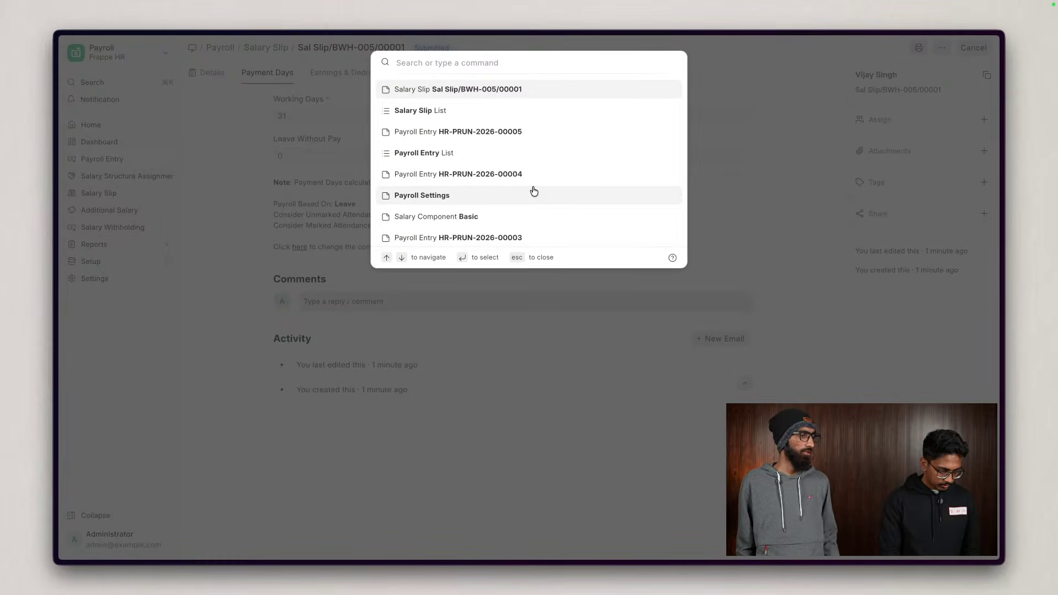
text(l)
key(BackSpace)
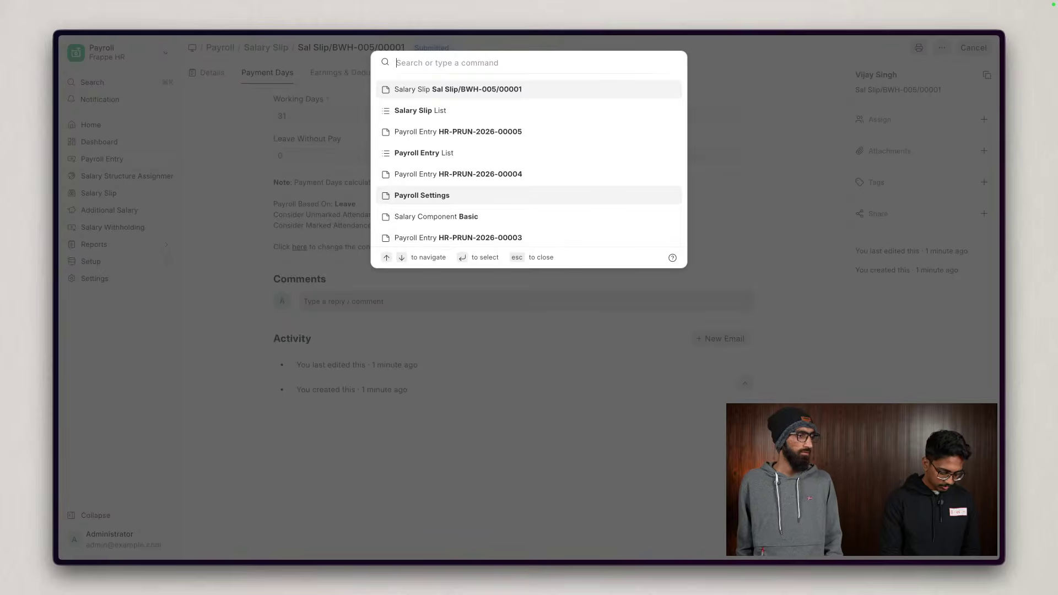
text(atte)
key(Return)
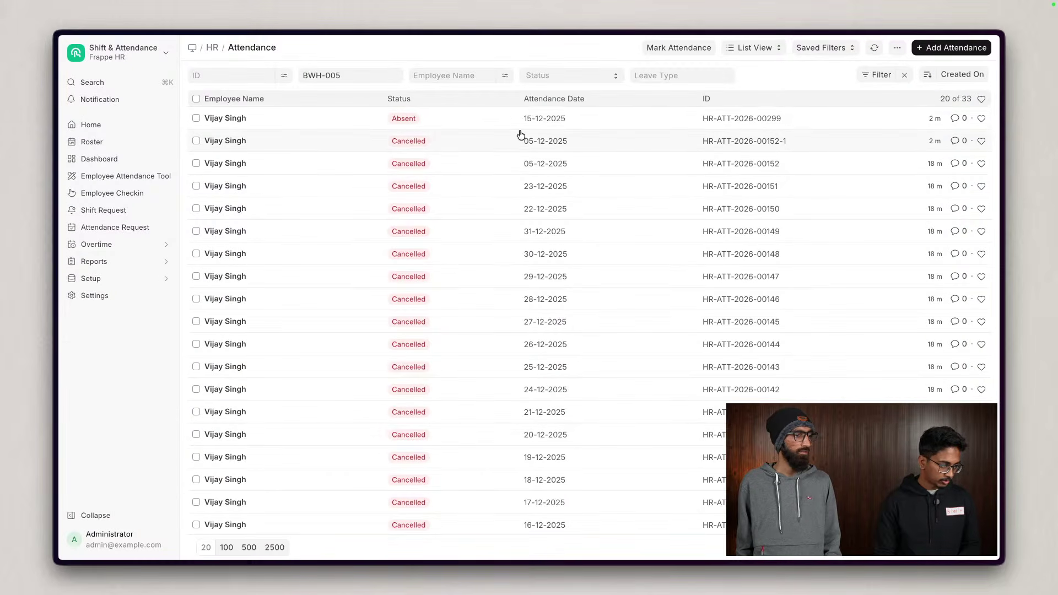
click(233, 119)
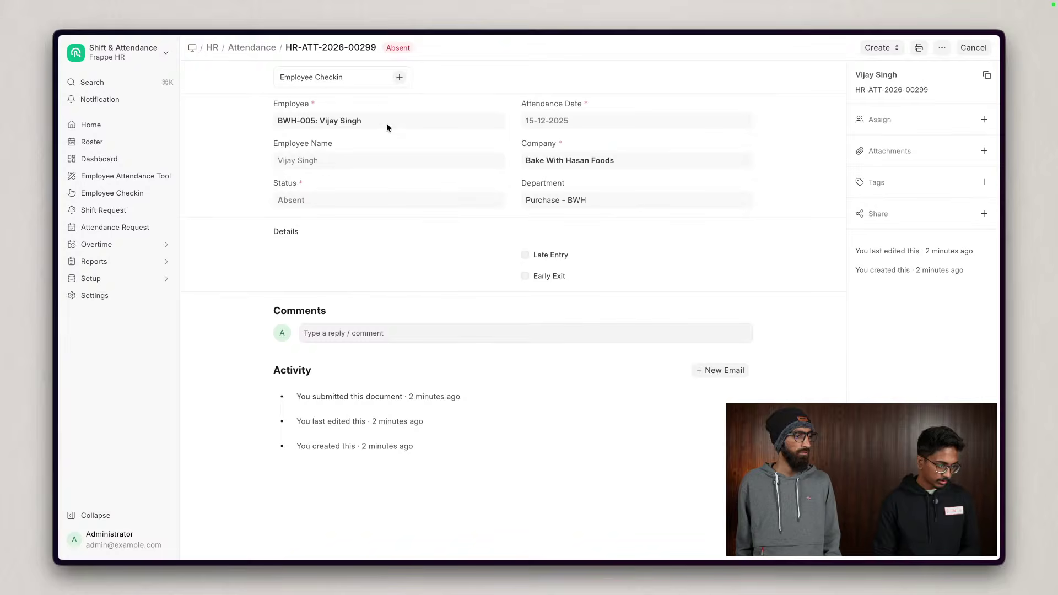
- Open the Basic salary component to check its settings, and return to the Salary Component list
key(ctrl+k)
text(sala com)
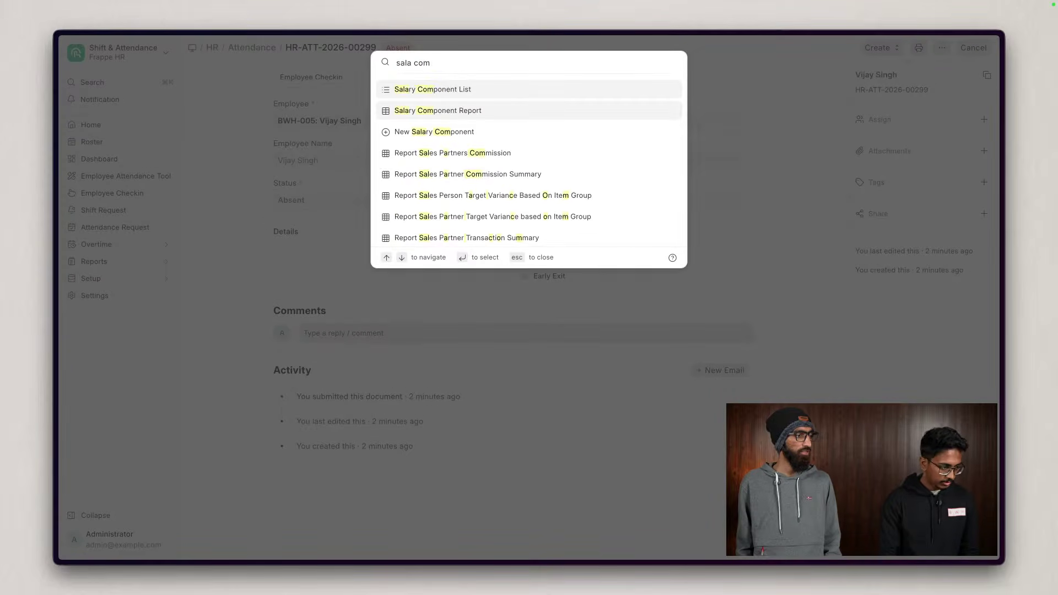
key(Return)
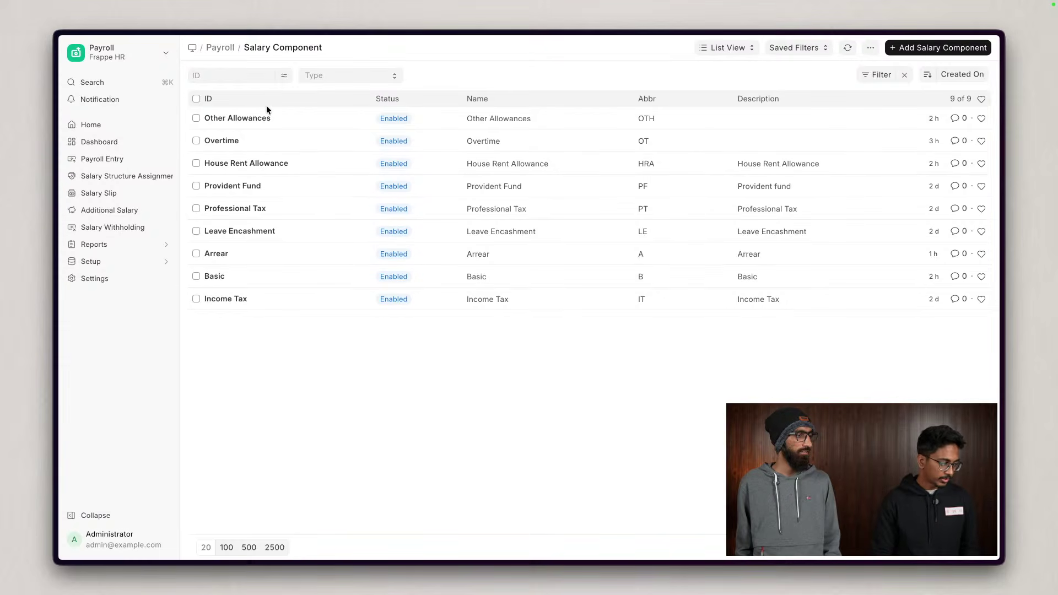
click(215, 276)
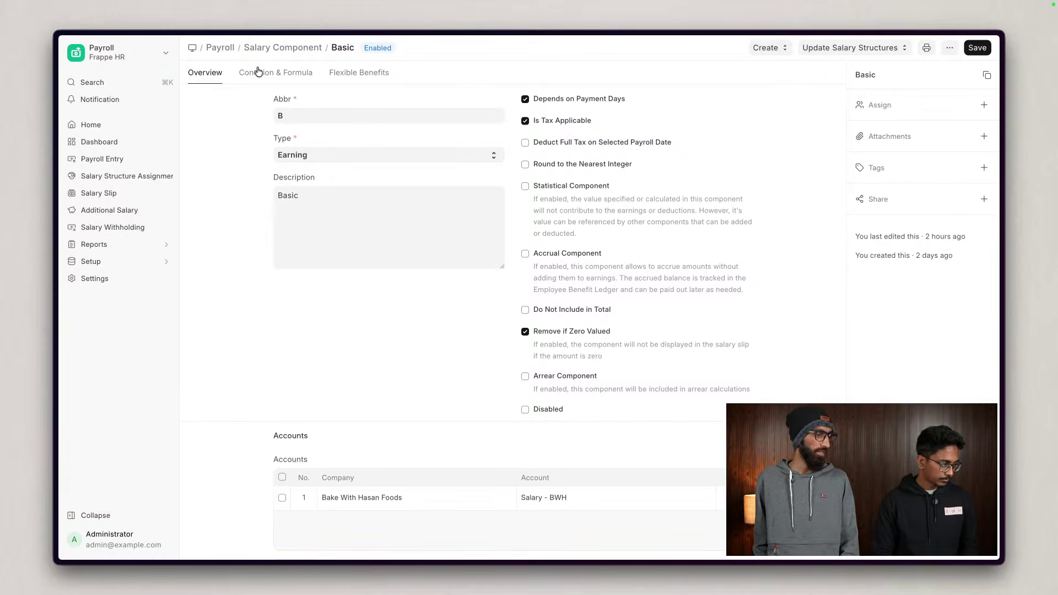
click(277, 48)
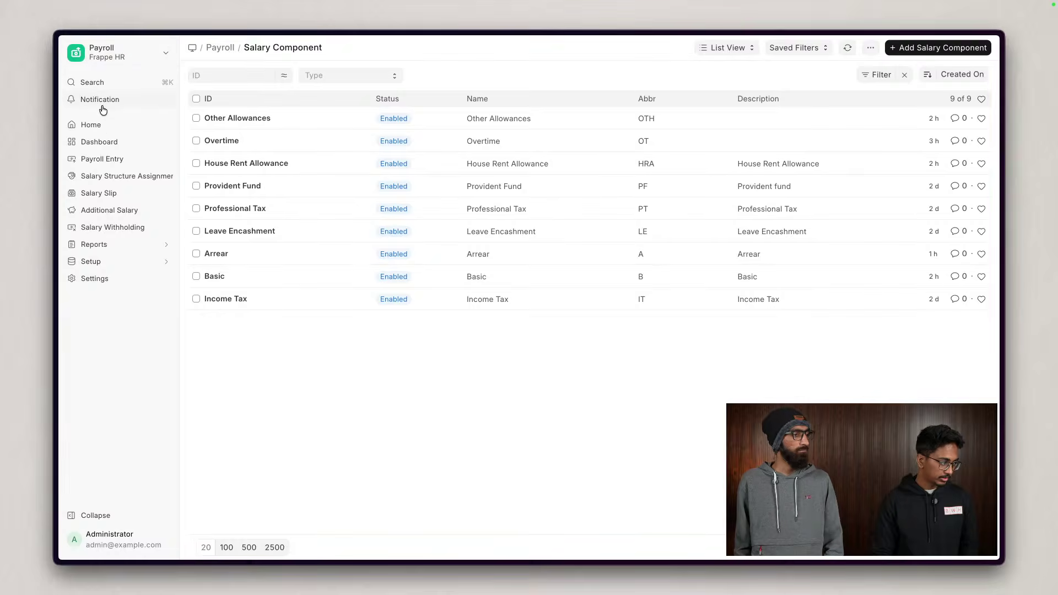
- Start a new Payroll Correction for the Purchase Manager with Payroll Period 2025
key(super+k)
text(pa)
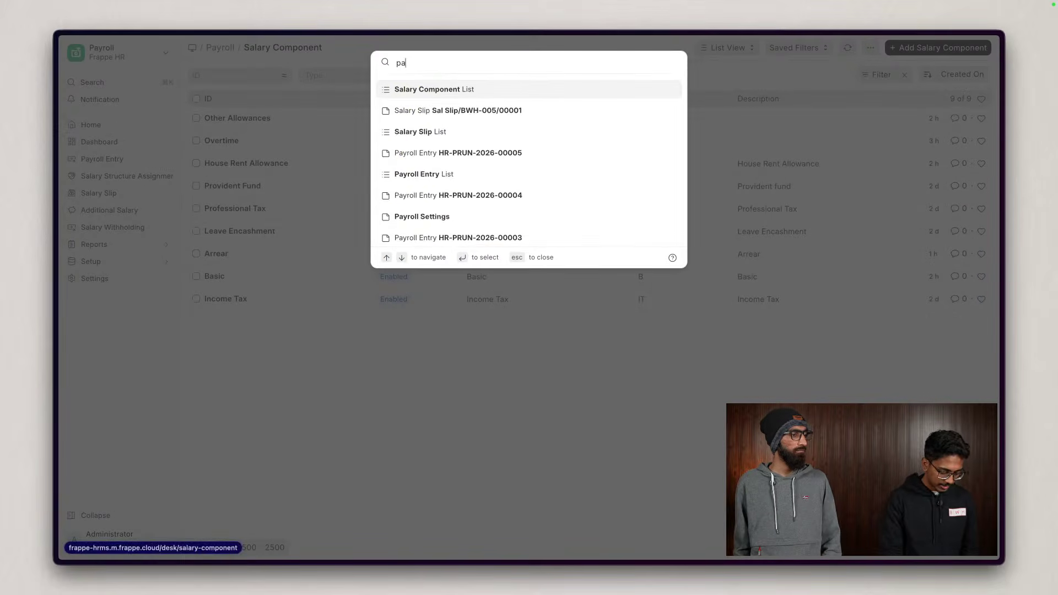
text(yroll c)
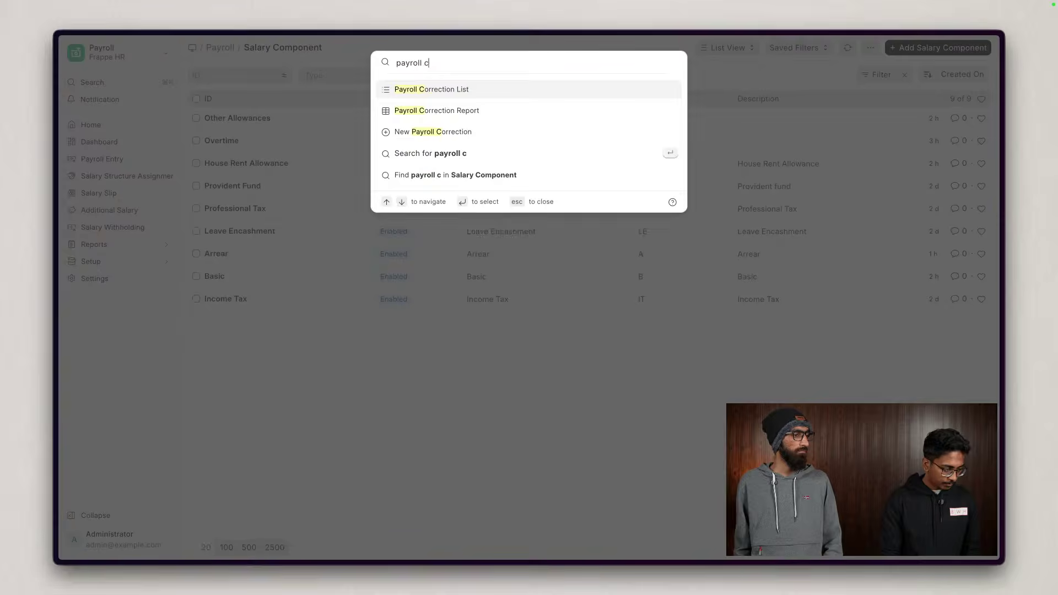
key(Return)
click(922, 50)
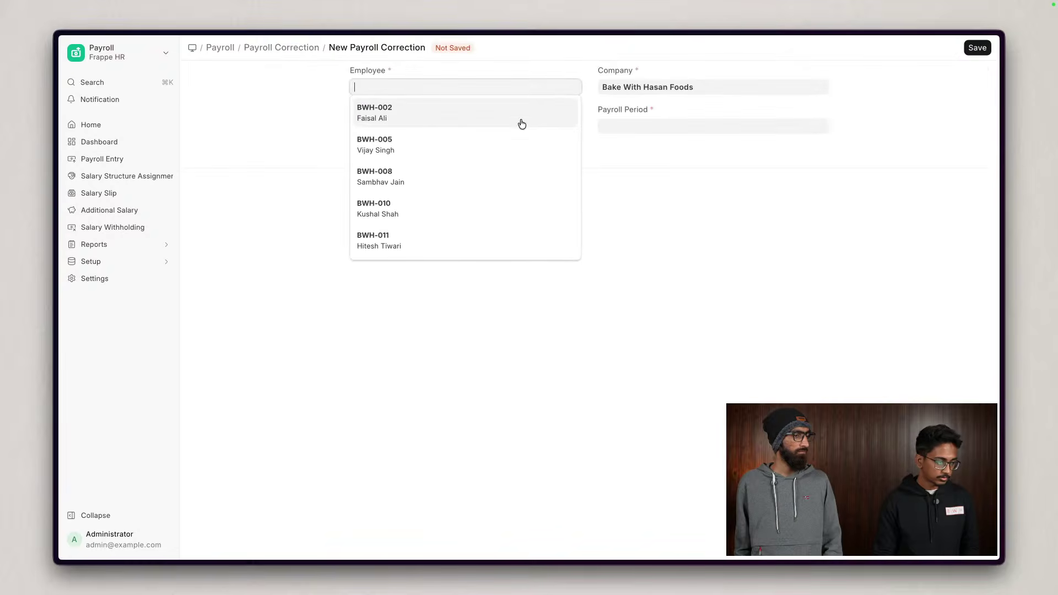
click(399, 150)
click(628, 132)
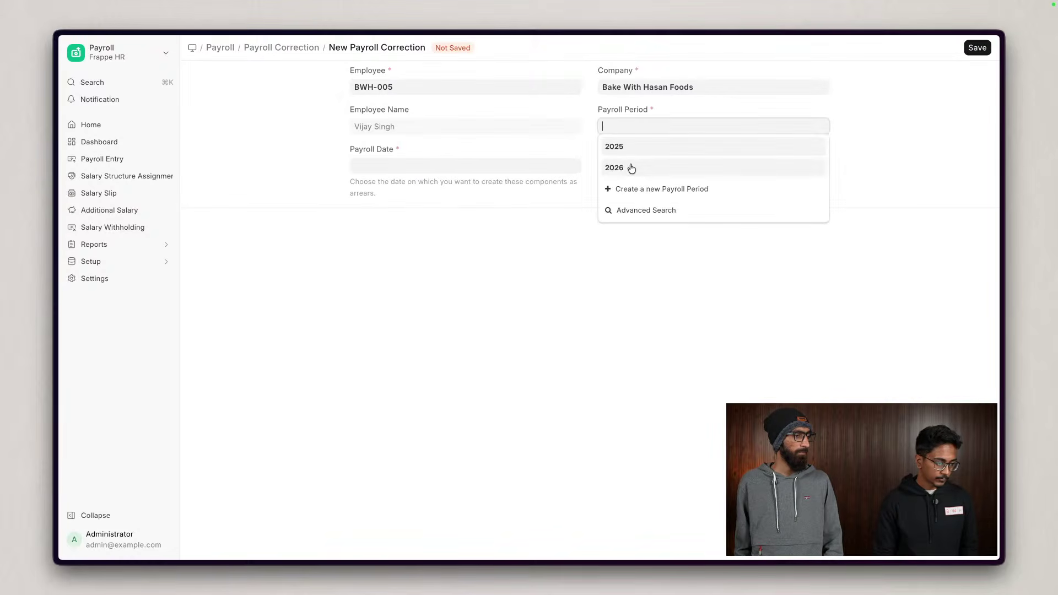
click(630, 144)
- Try Payroll Date 03-01-2026 on the correction and check the month choices for LWP reversal
click(430, 167)
click(429, 167)
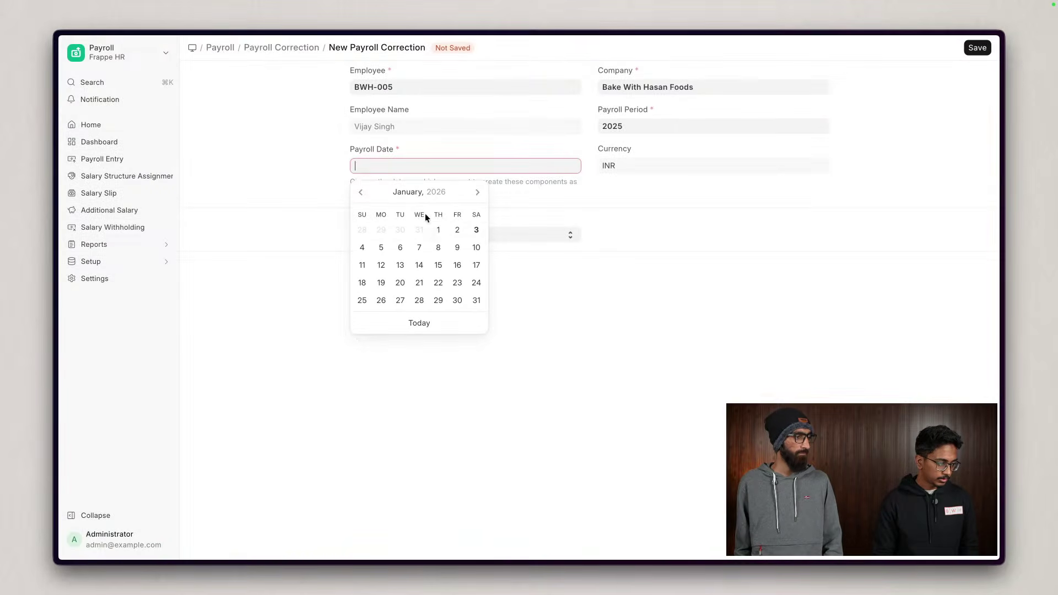
click(471, 230)
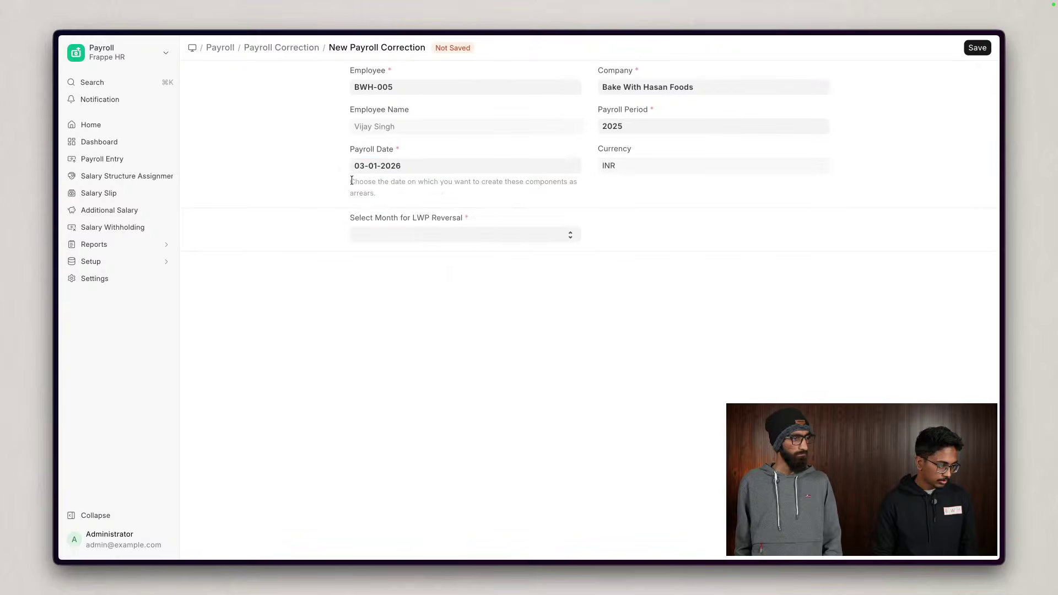
click(429, 237)
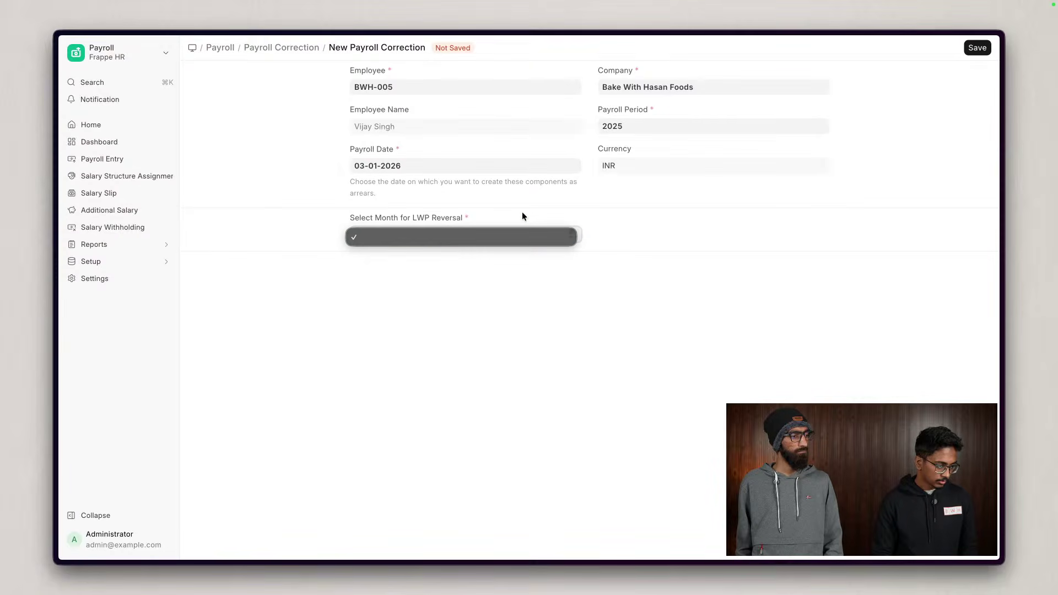
- Set the correction's Payroll Date to 31-12-2025
click(636, 128)
click(472, 164)
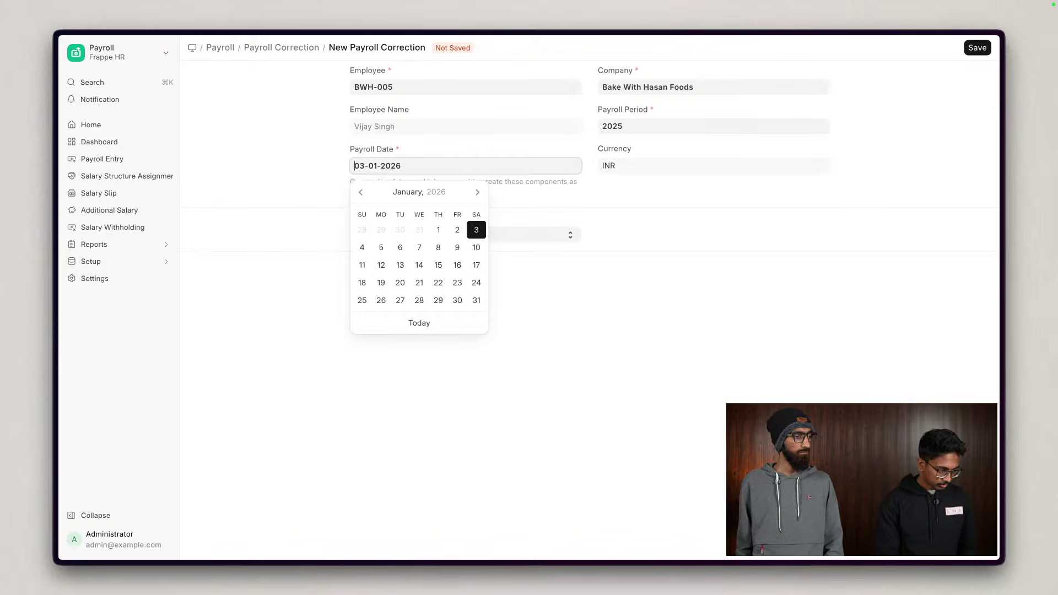
key(ctrl+a)
key(BackSpace)
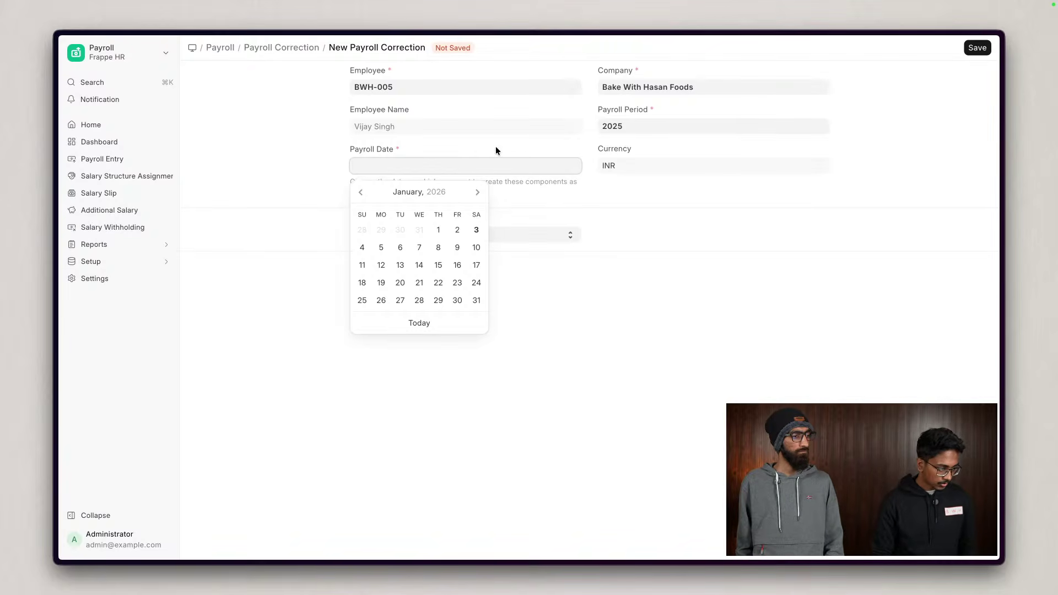
click(418, 230)
- Try Payroll Period 2026 on the correction and dismiss the resulting message
click(607, 128)
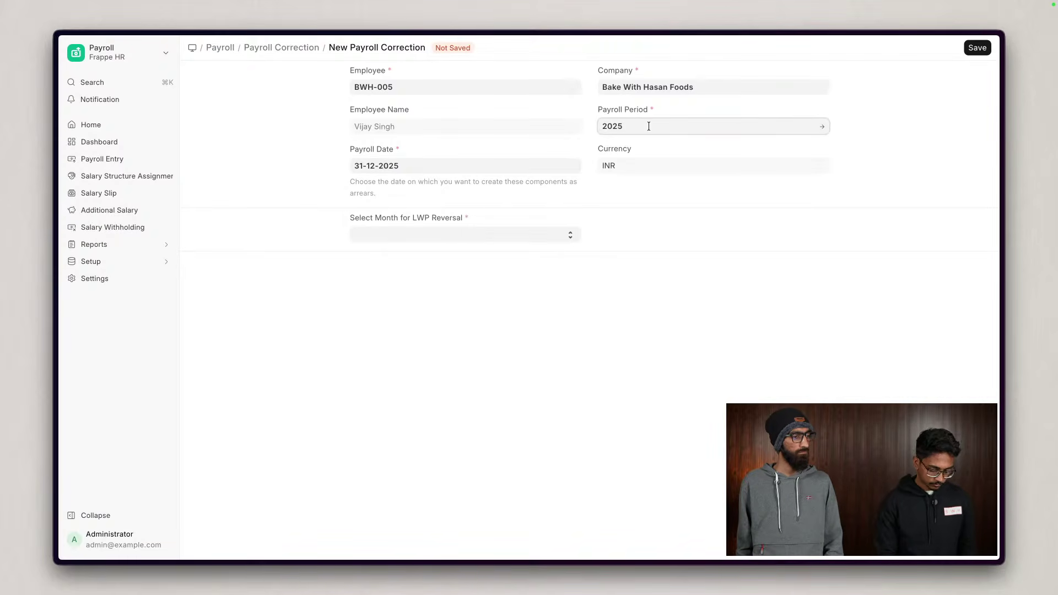
key(BackSpace)
click(659, 169)
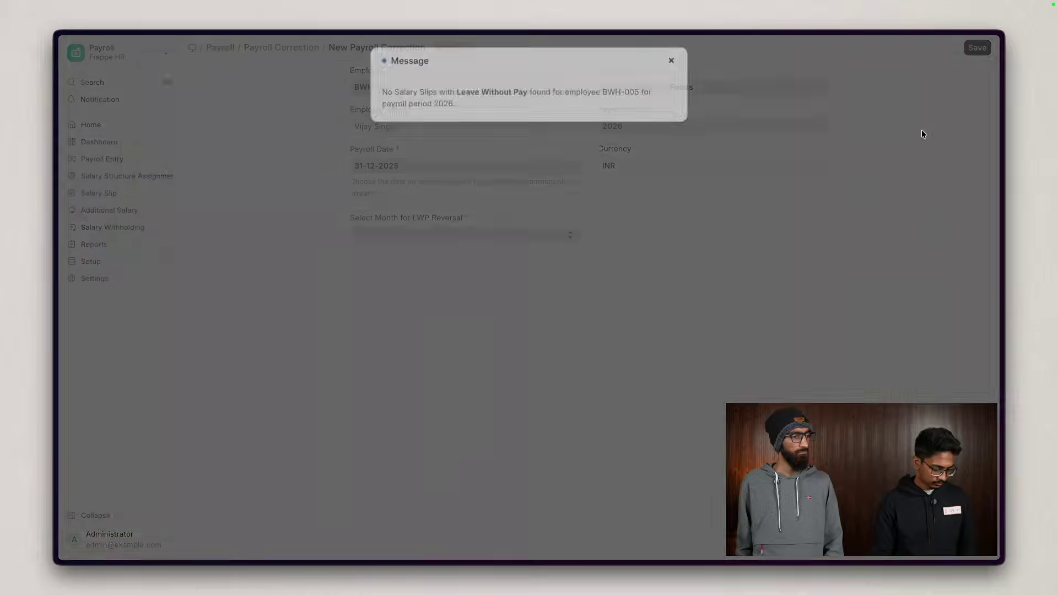
click(903, 131)
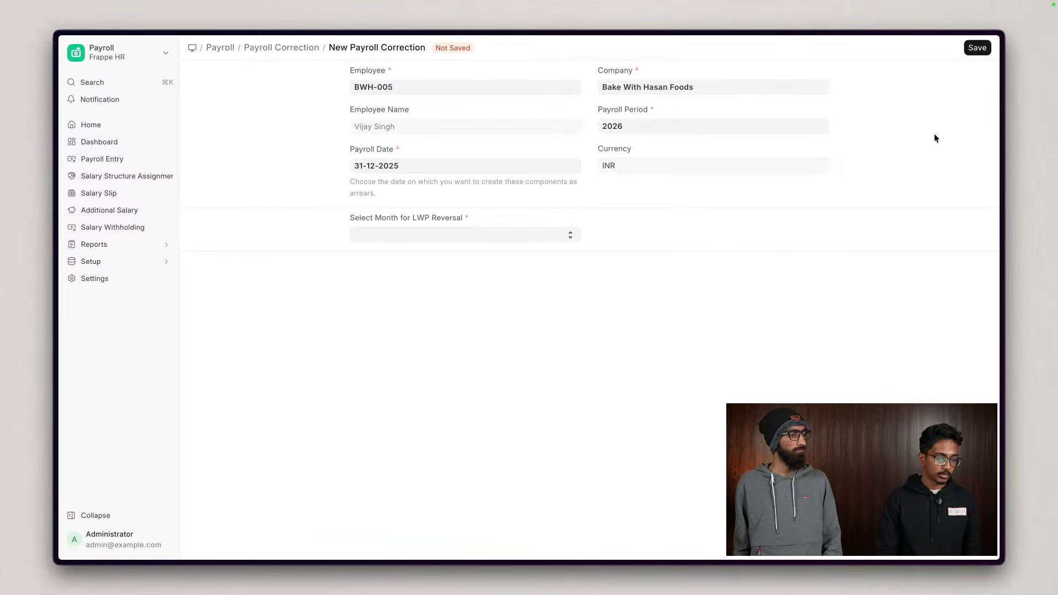
- Set the correction's Payroll Period back to 2025 and close the message
click(671, 131)
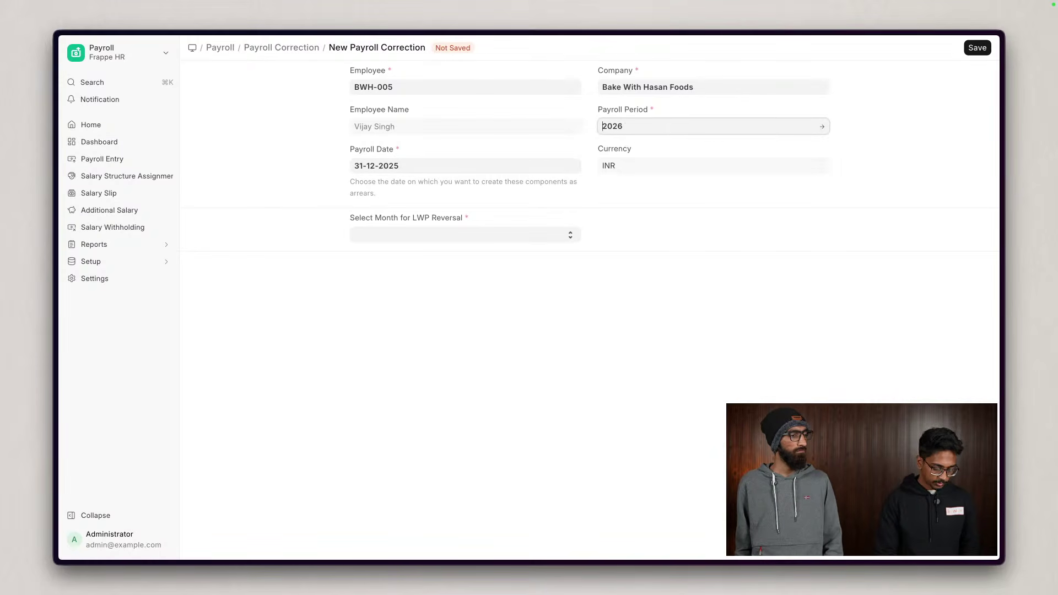
key(super+a)
key(BackSpace)
click(667, 145)
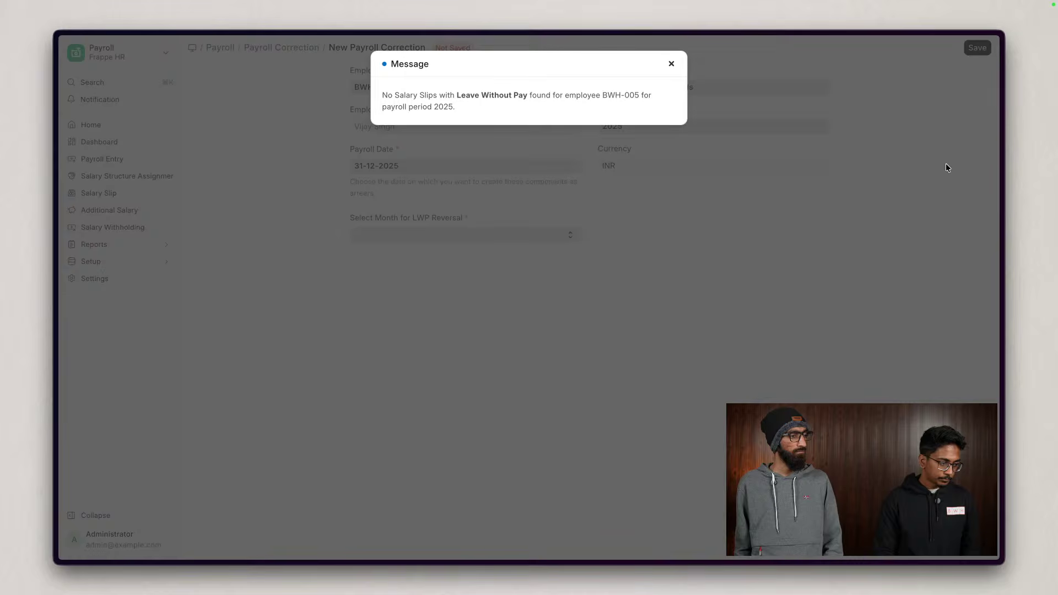
click(671, 64)
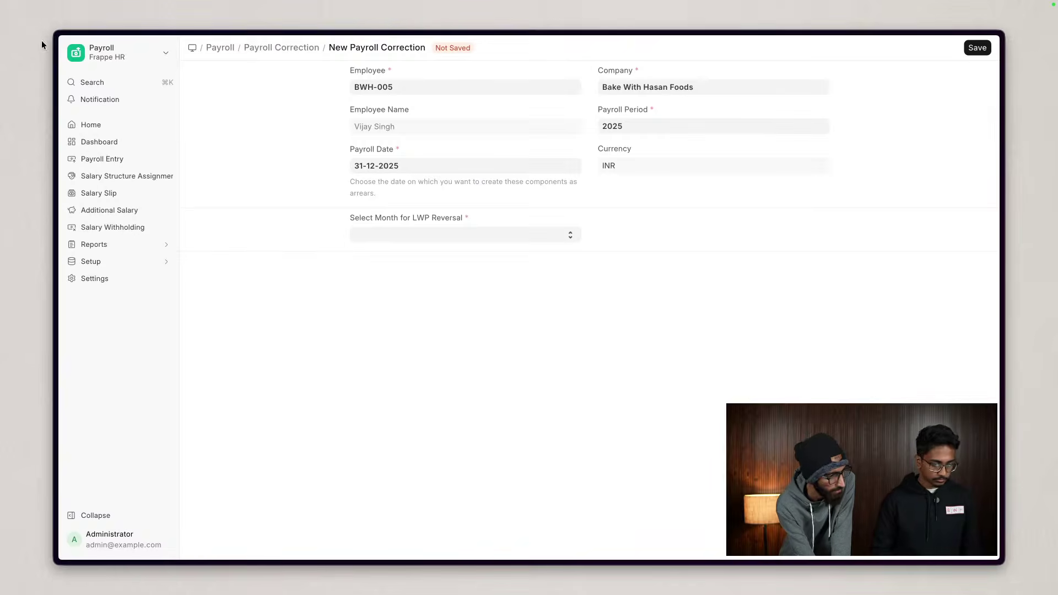
- Open the Basic salary component and review its condition and formula along with the help examples
click(389, 276)
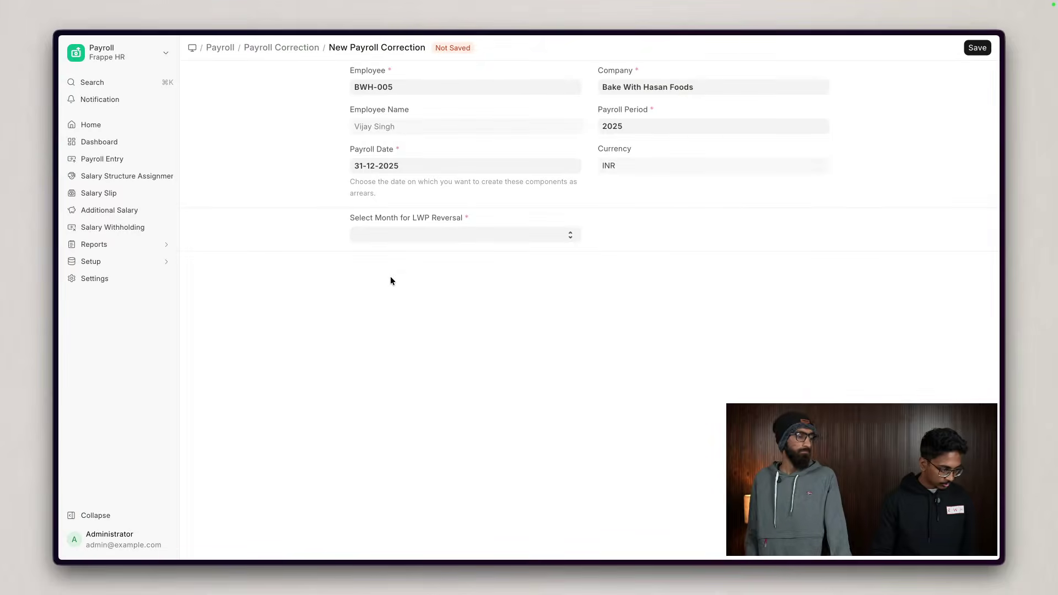
key(super+k)
text(sala)
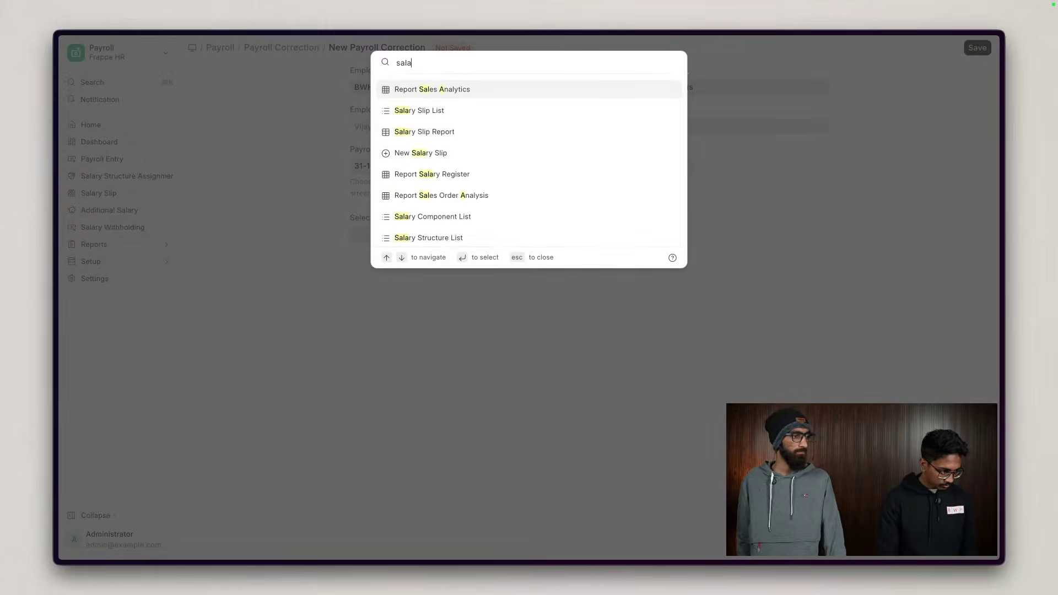
text( com)
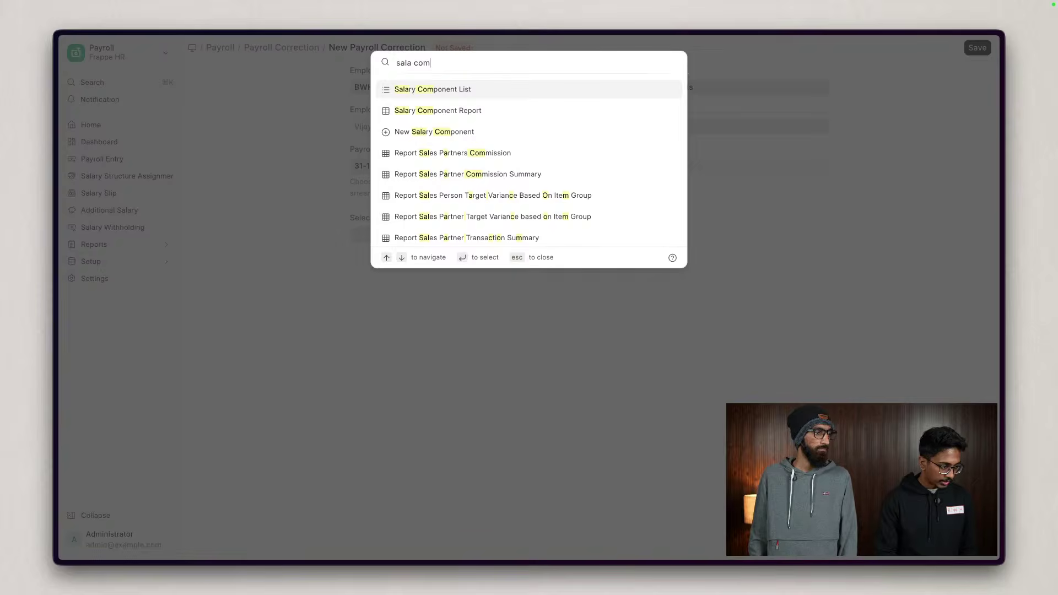
key(Return)
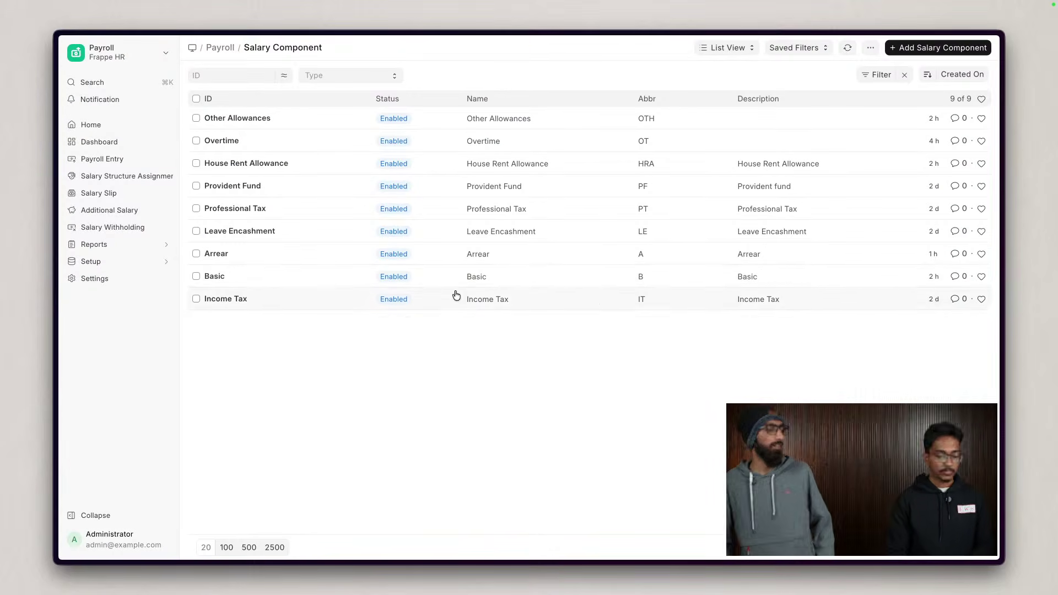
click(219, 270)
click(272, 80)
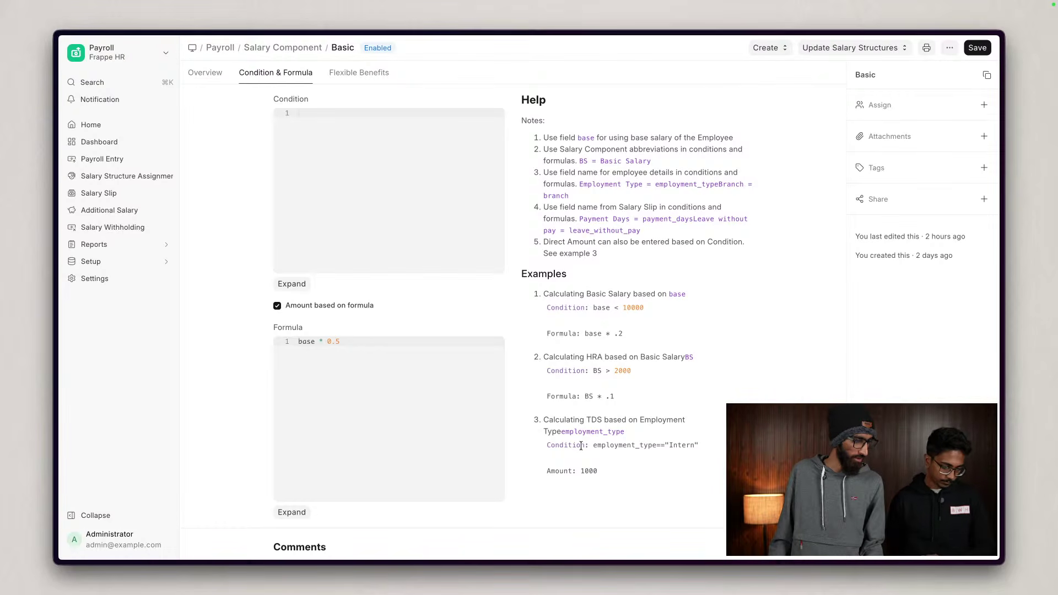
drag(583, 446, 617, 455)
click(633, 452)
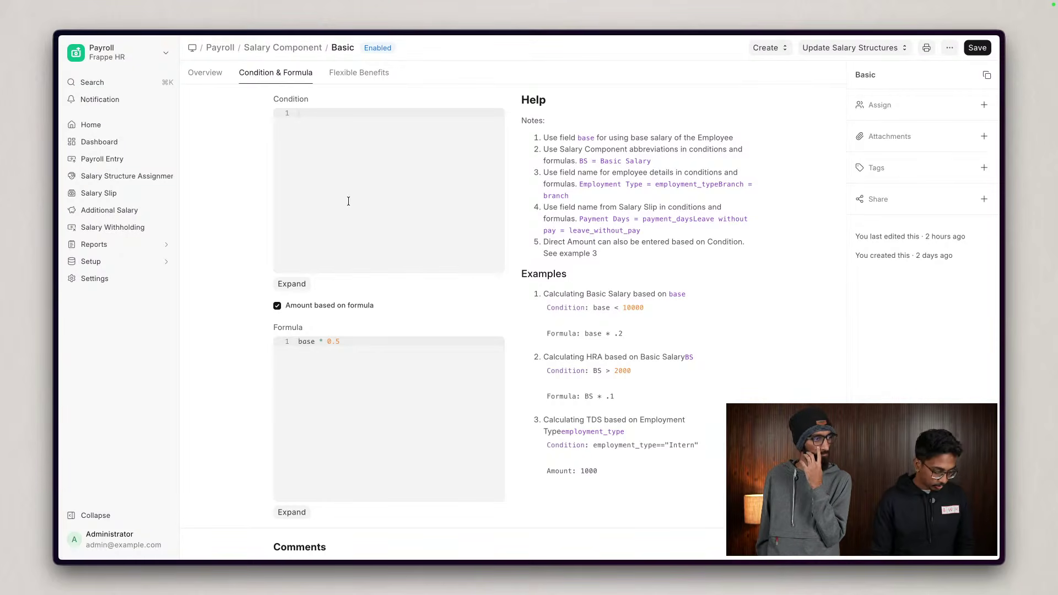
- Find the Salary Structure Assignment list and open the Purchase Manager's assignment to review its details
key(super+k)
text(sal;a)
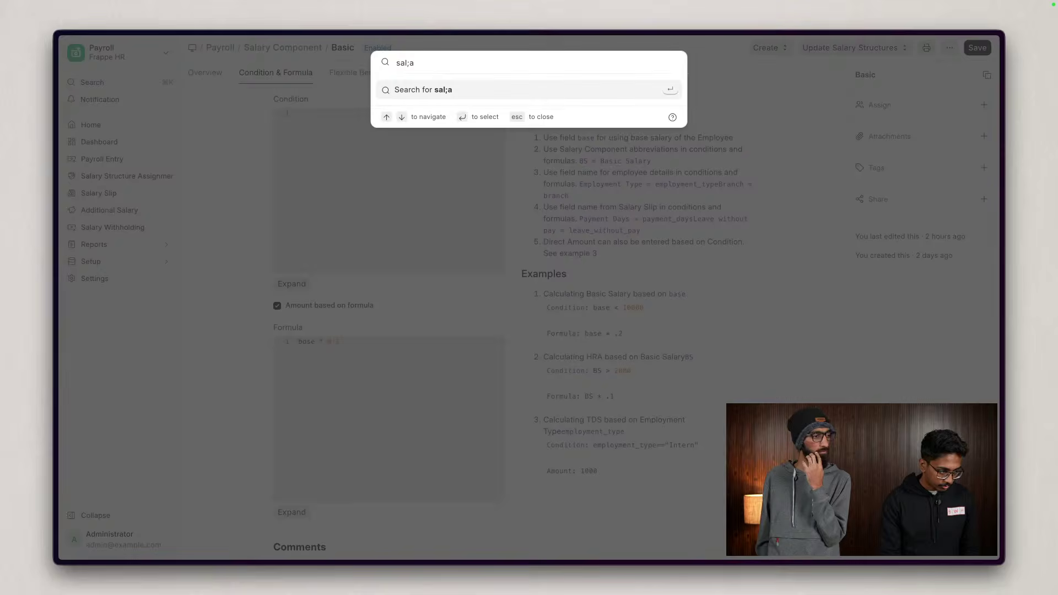
key(BackSpace)
key(BackSpace)
text(st a)
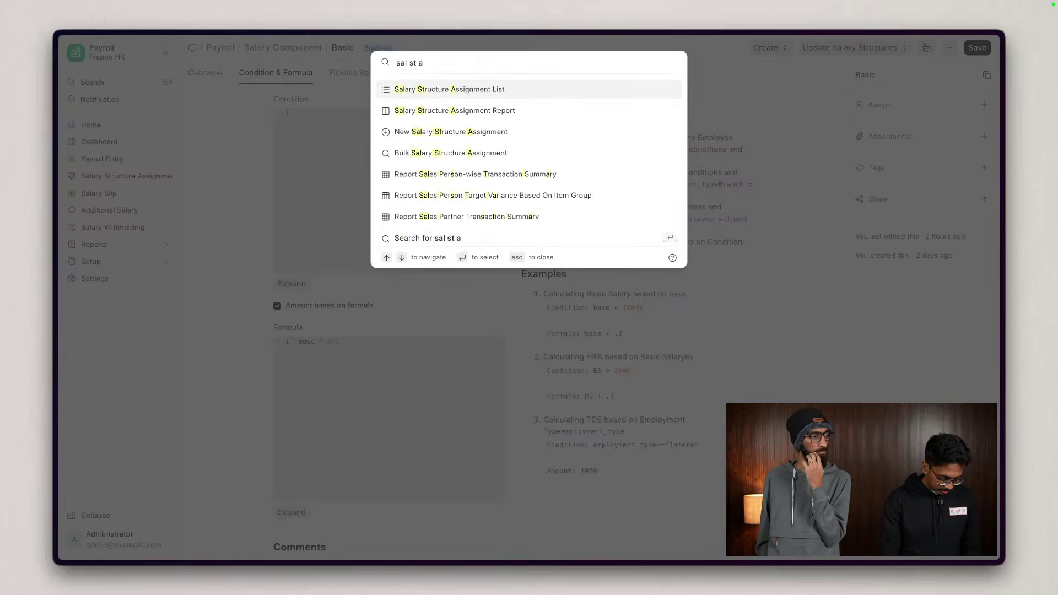
text(ss)
key(Return)
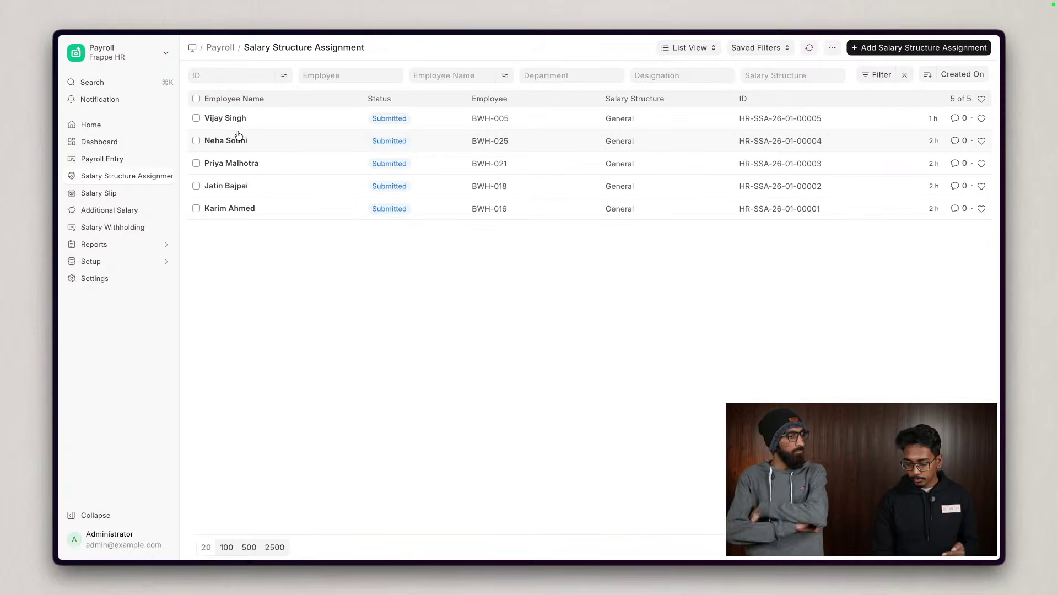
click(226, 119)
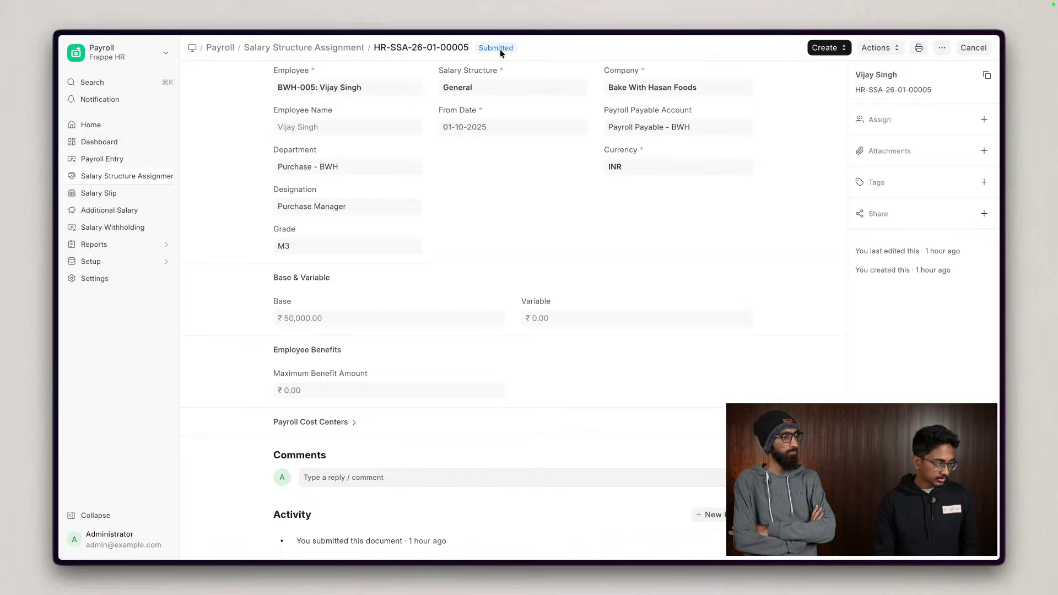
- Start a new salary structure assignment for the grade E2 Operations admin with salary structure General and From Date 01-01-2026
click(320, 48)
click(893, 48)
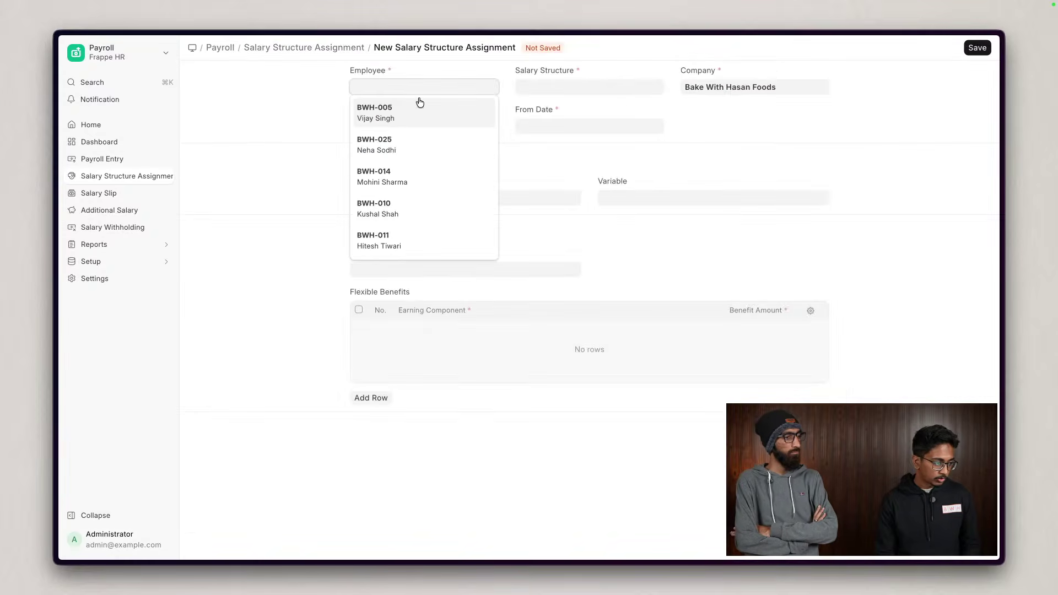
click(407, 240)
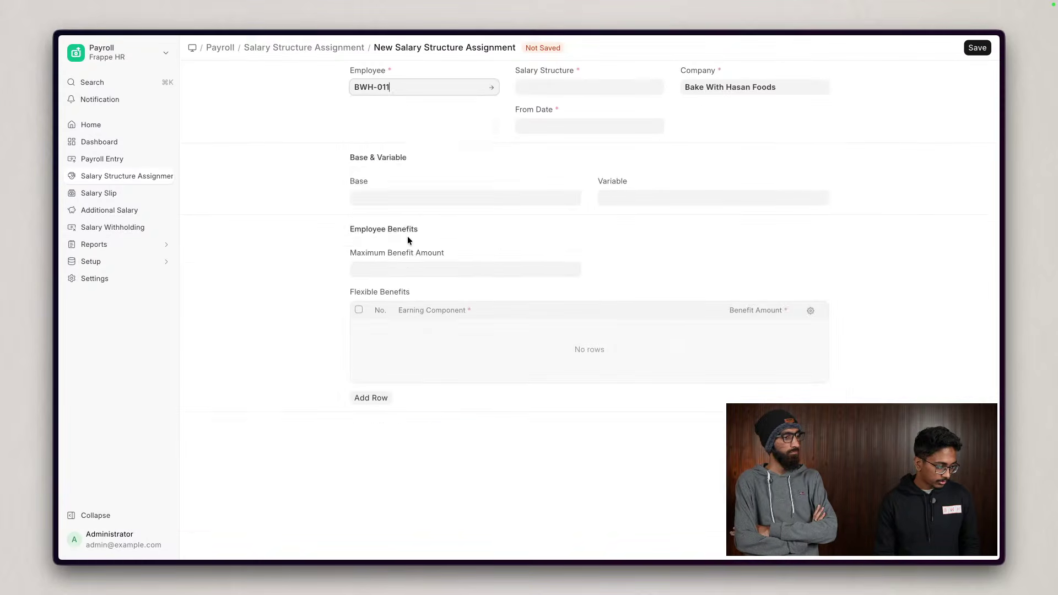
click(548, 87)
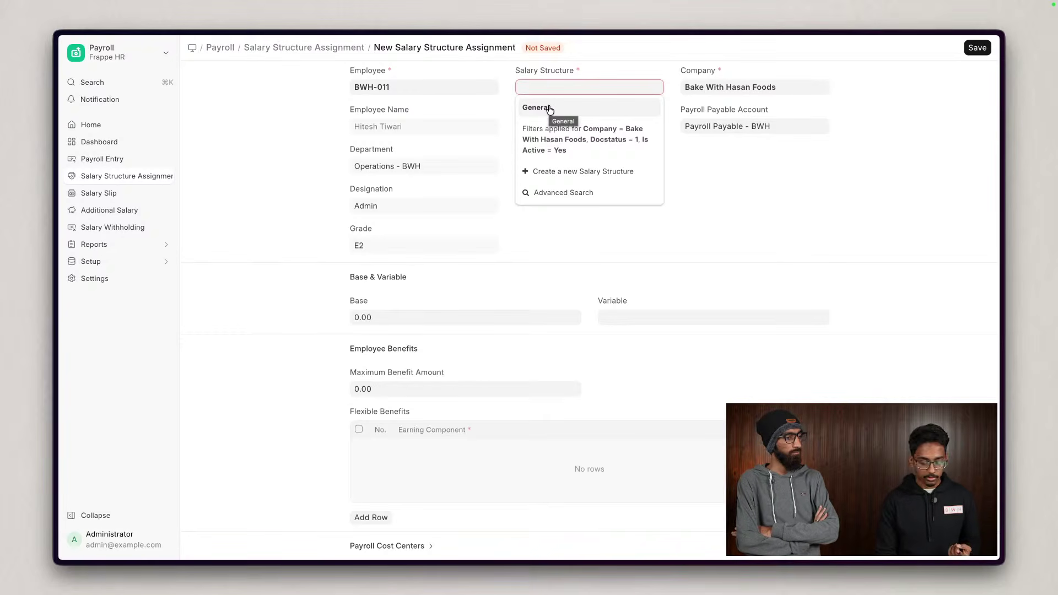
click(550, 110)
click(548, 123)
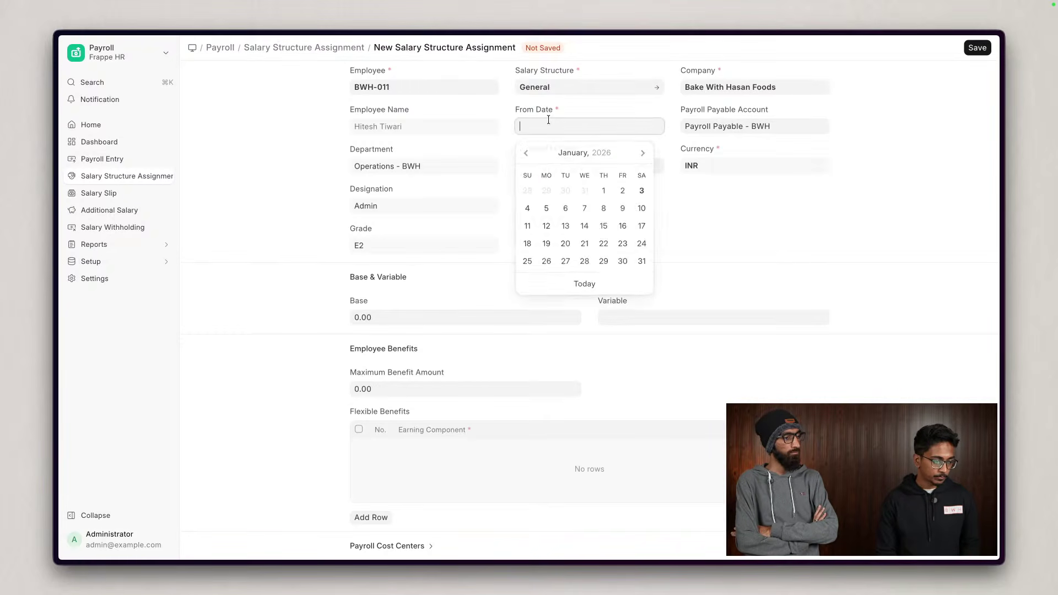
click(604, 193)
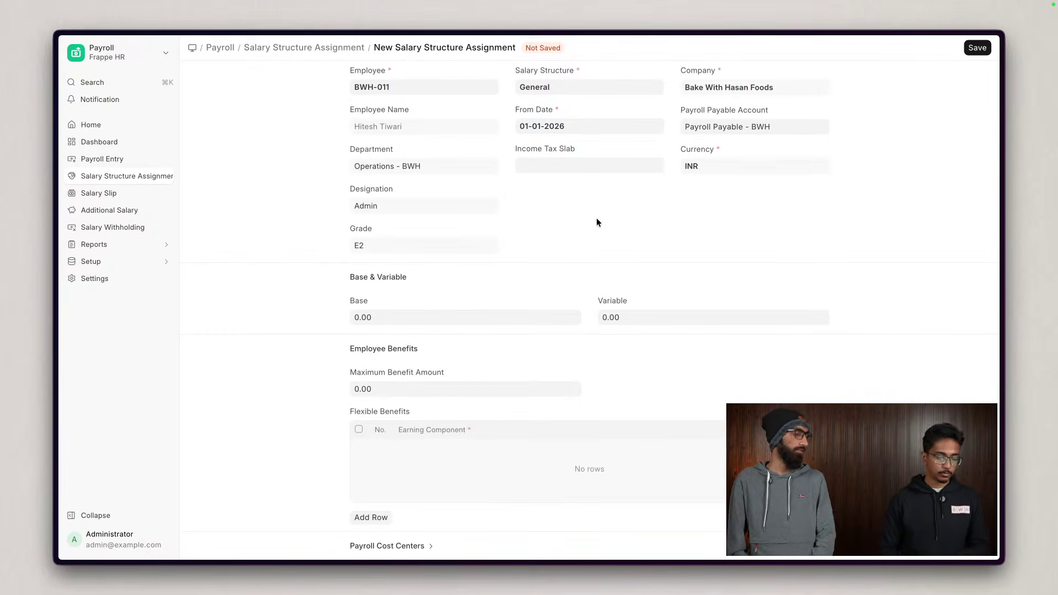
- Set the new assignment's Base to 20,000, then save and submit it
click(456, 317)
text(2000)
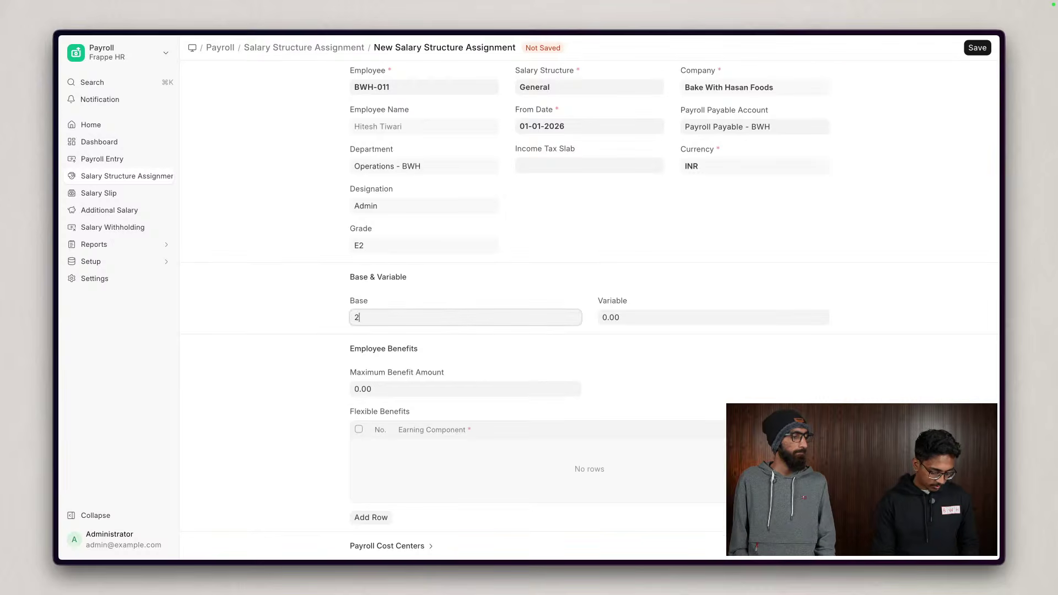
key(ctrl+s)
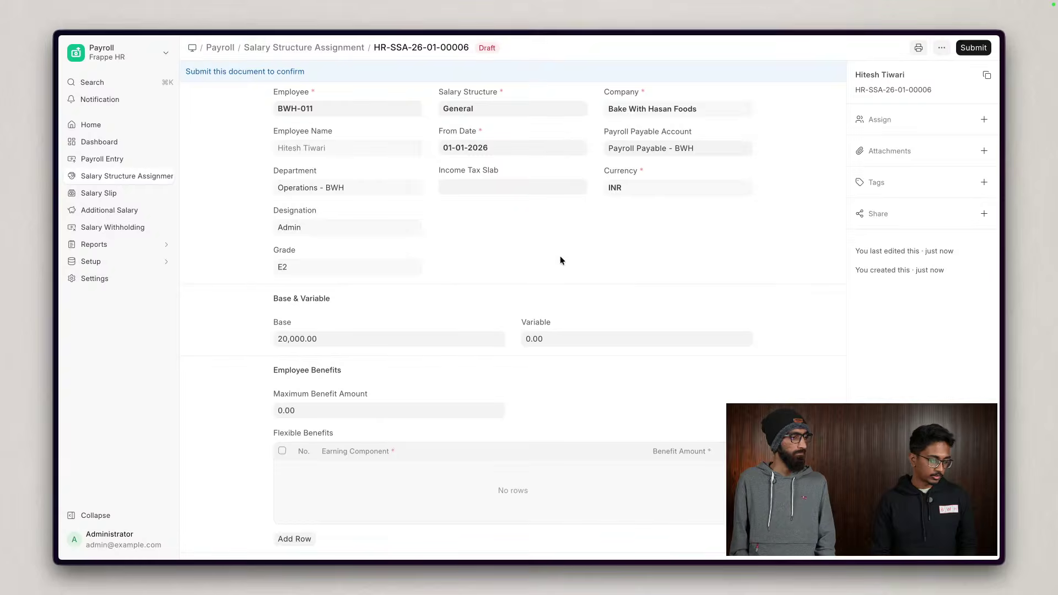
key(ctrl+s)
key(ctrl+s)
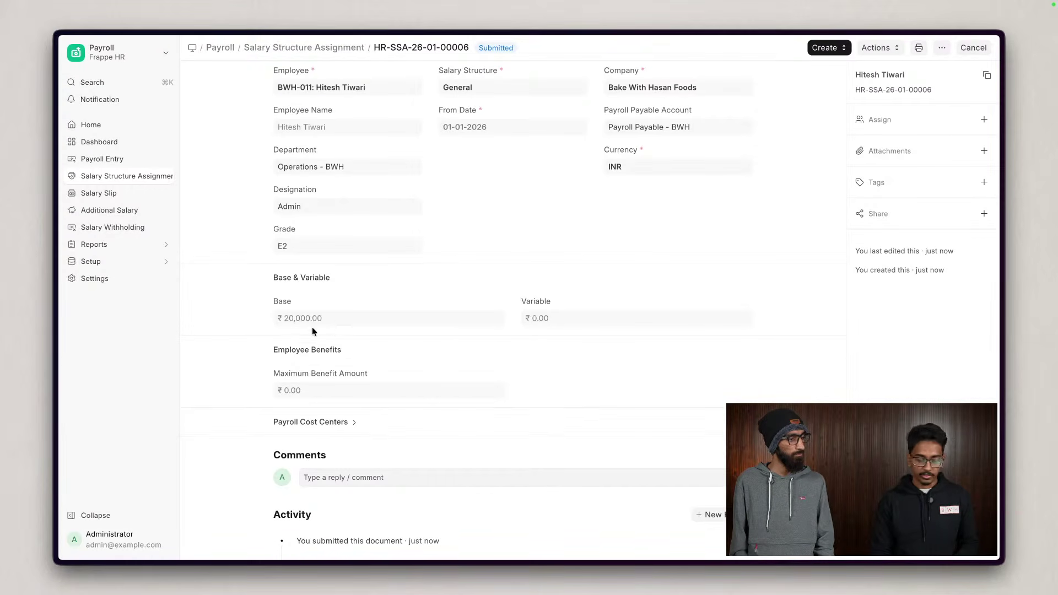
- Review the Base amount on the Purchase Manager's salary structure assignment and the Basic component's formula
click(298, 47)
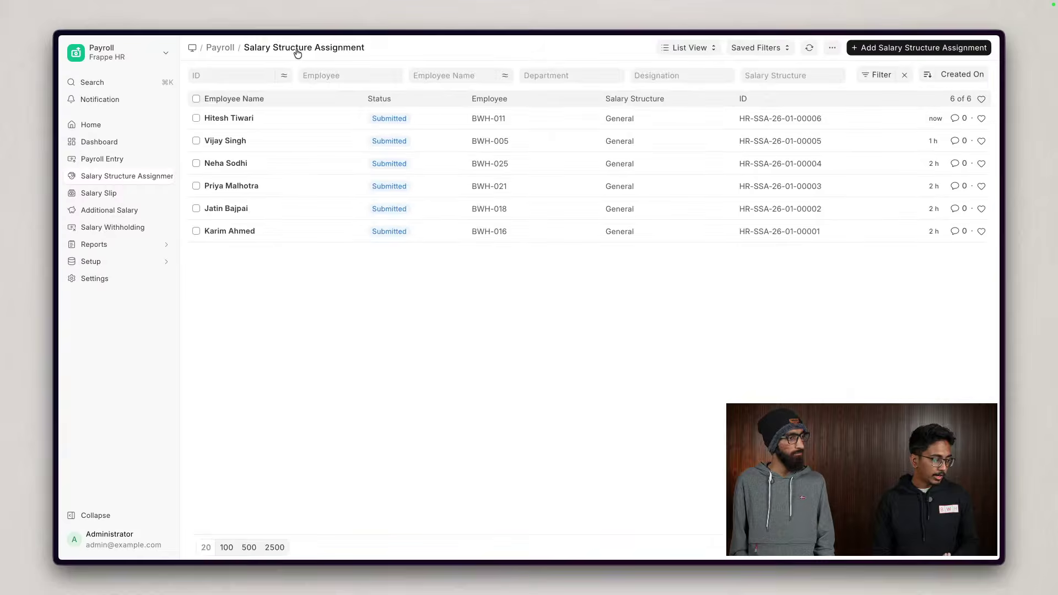
click(232, 143)
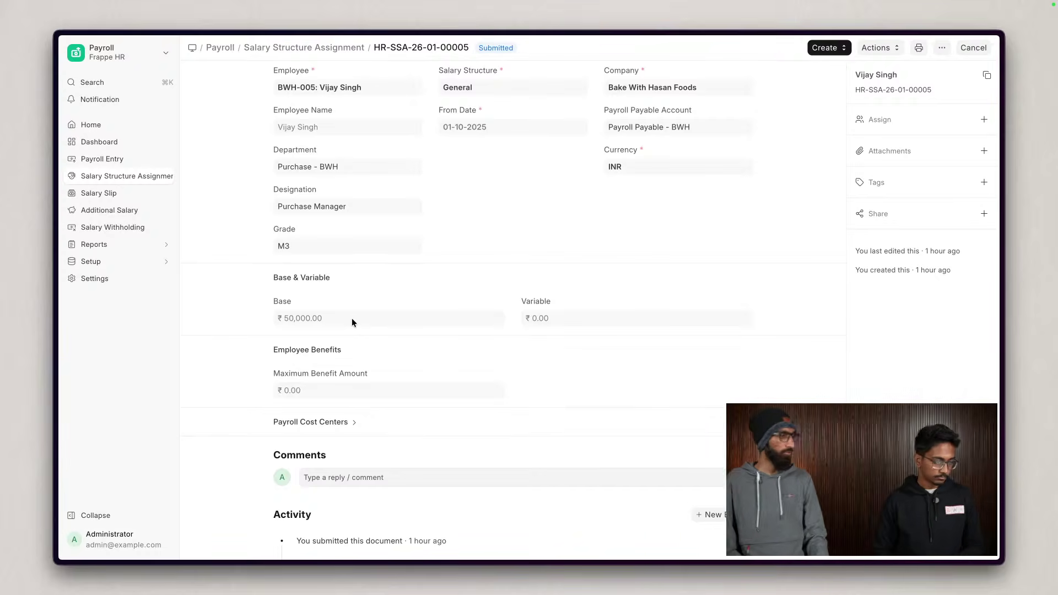
key(super+k)
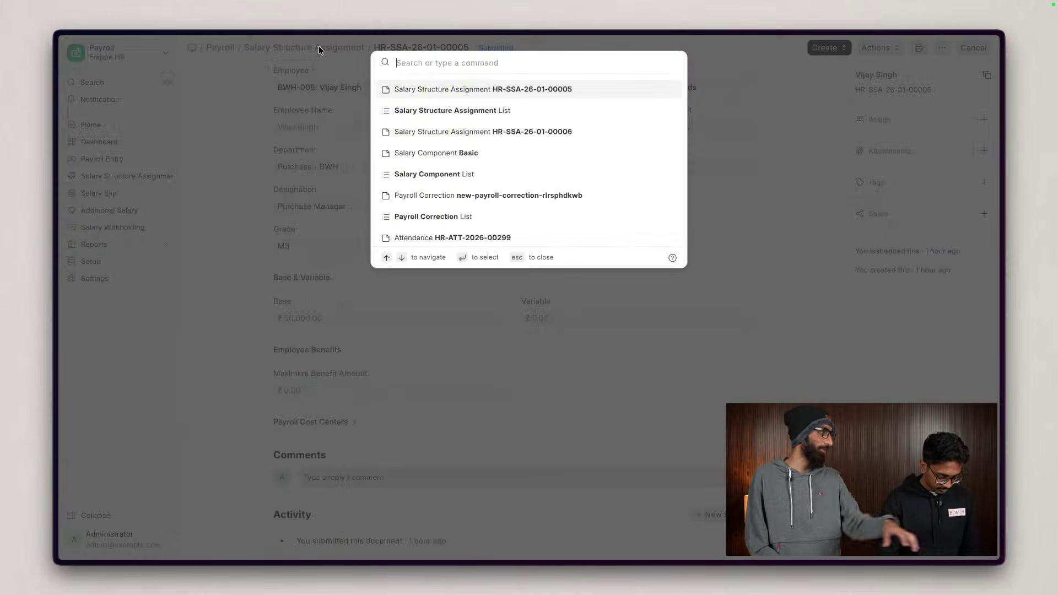
text(sala c)
key(Return)
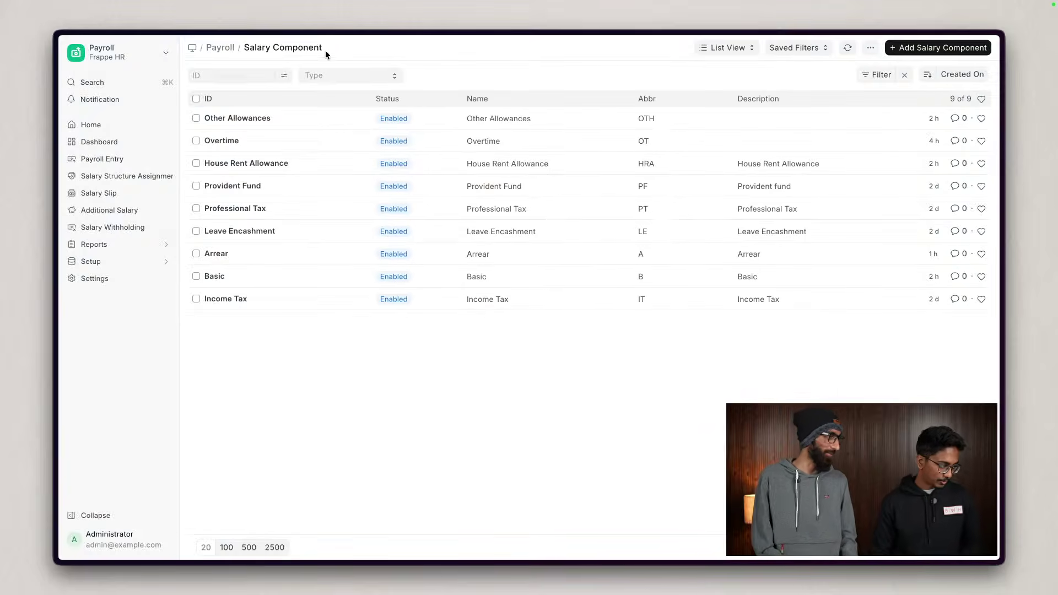
click(215, 276)
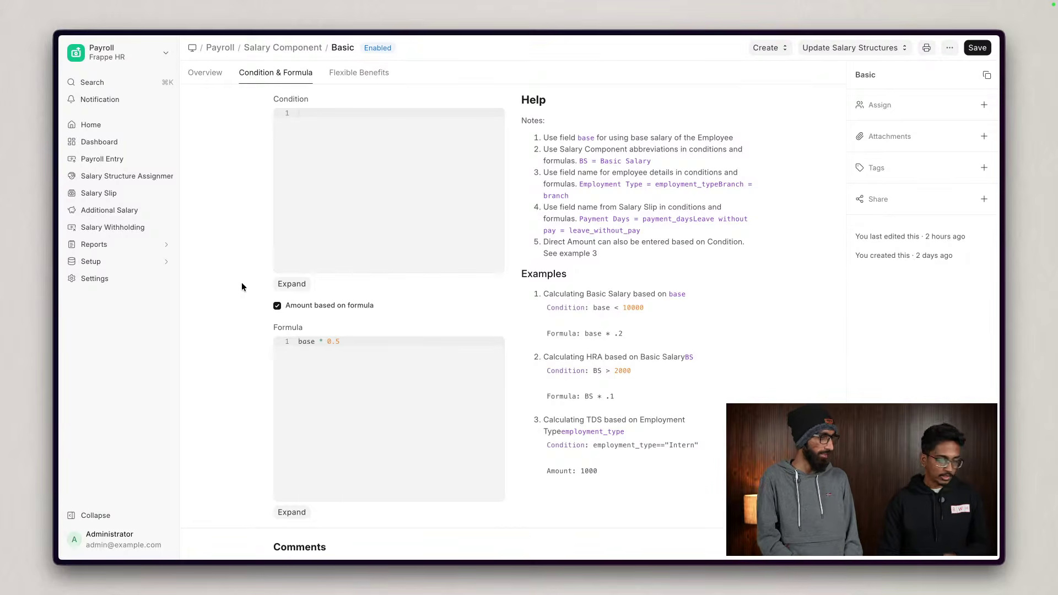
click(294, 50)
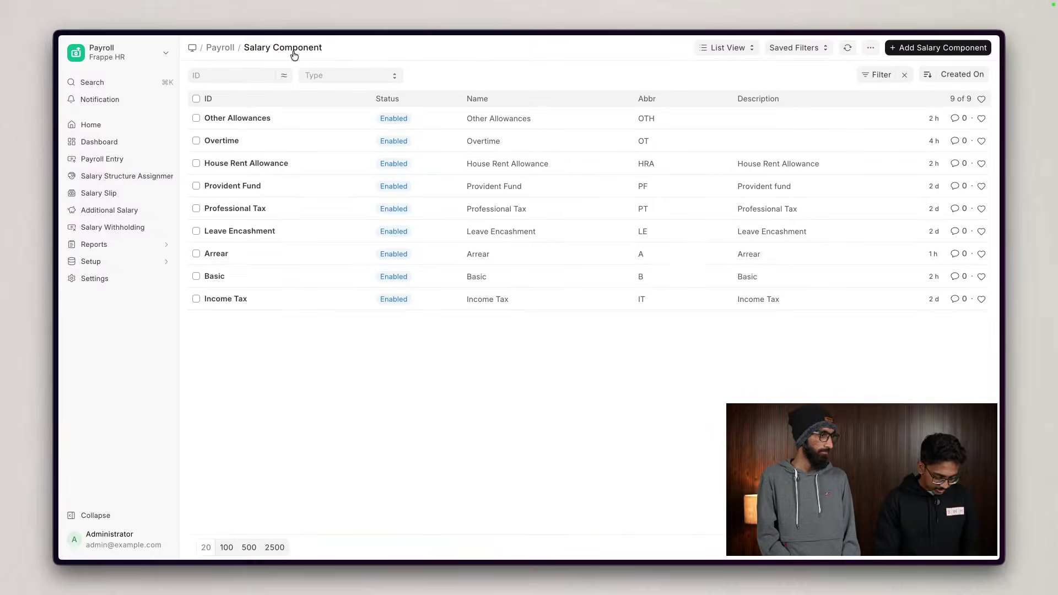
- Open the Payroll Entry list
key(super+k)
text(payroll en)
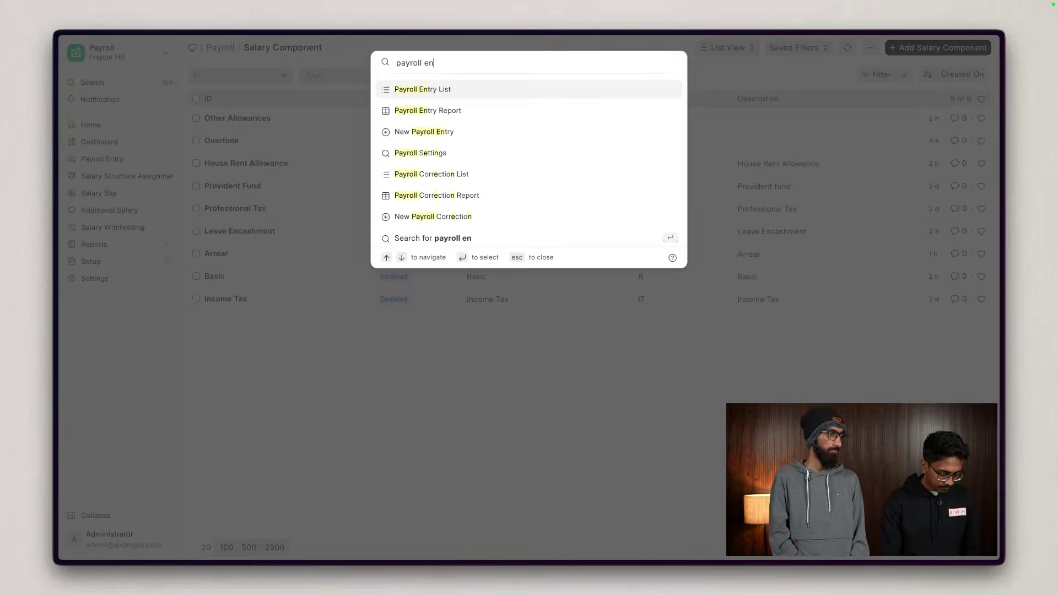
key(Return)
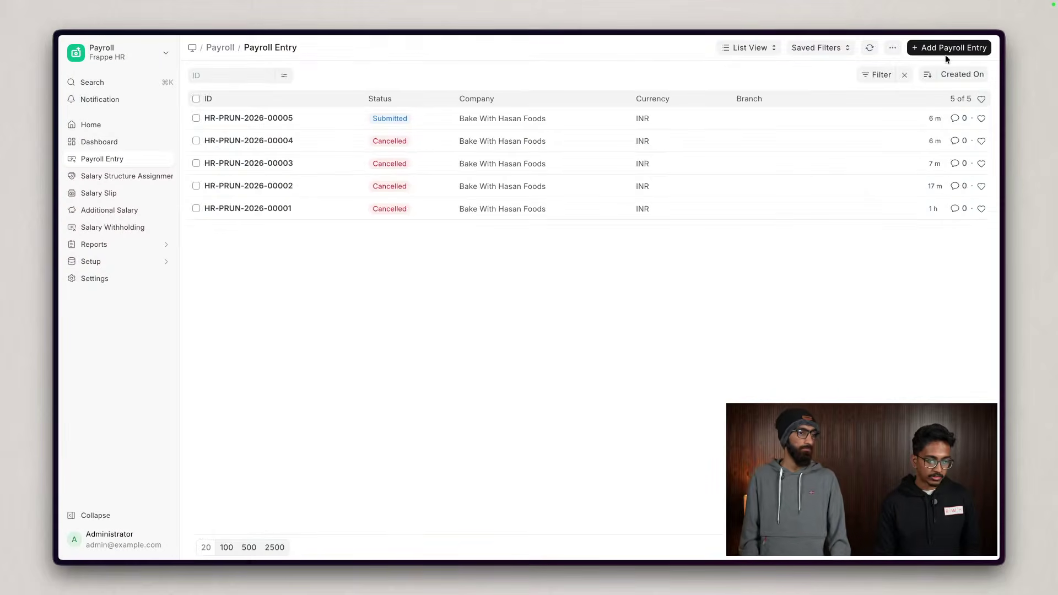
click(946, 54)
click(445, 122)
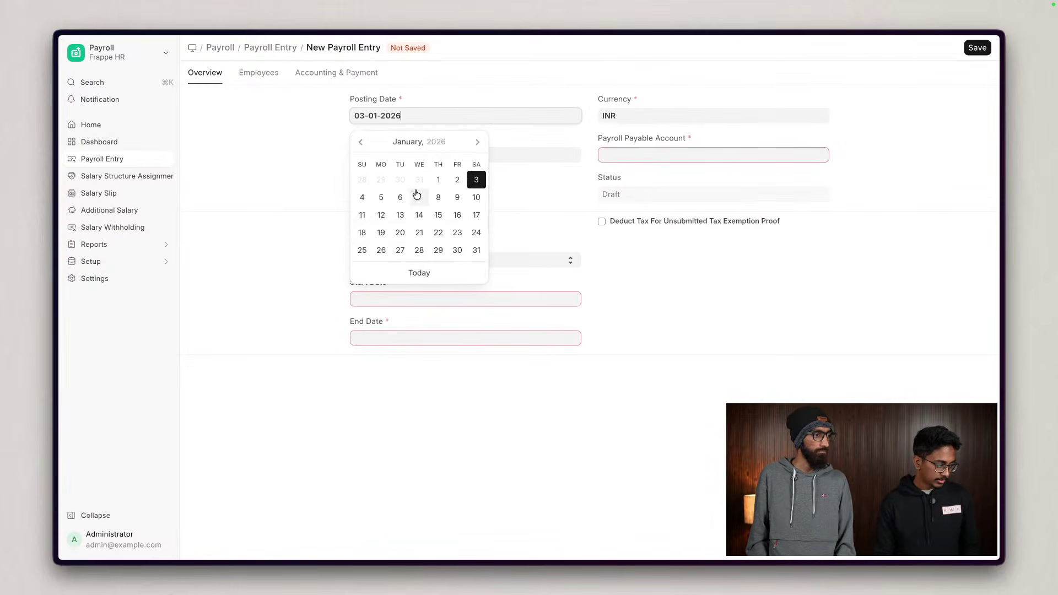
click(419, 180)
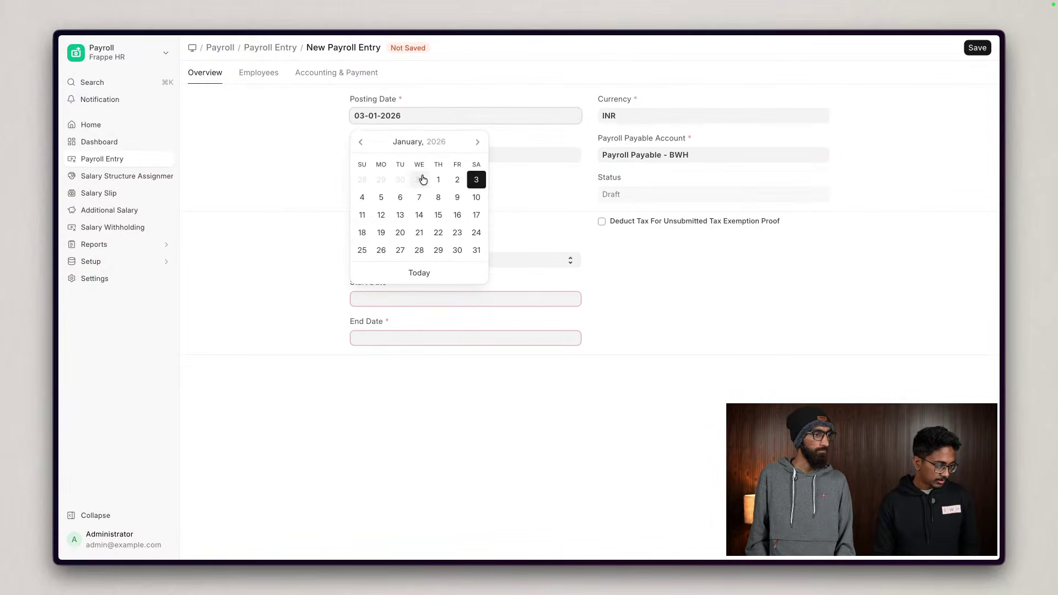
- Open payroll entry HR-PRUN-2026-00005 and permanently cancel it
click(251, 47)
click(270, 117)
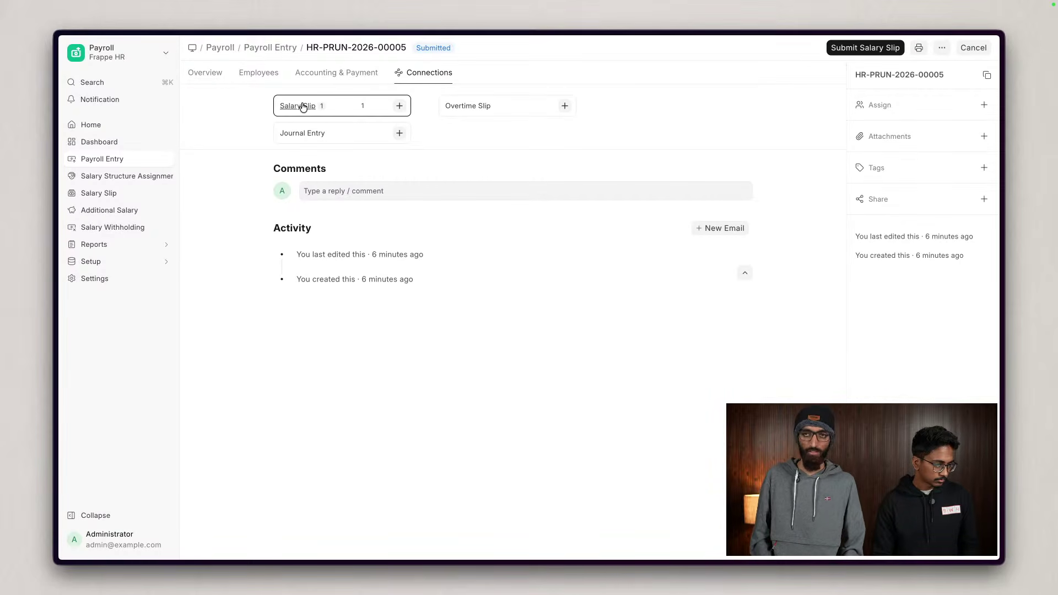
click(974, 47)
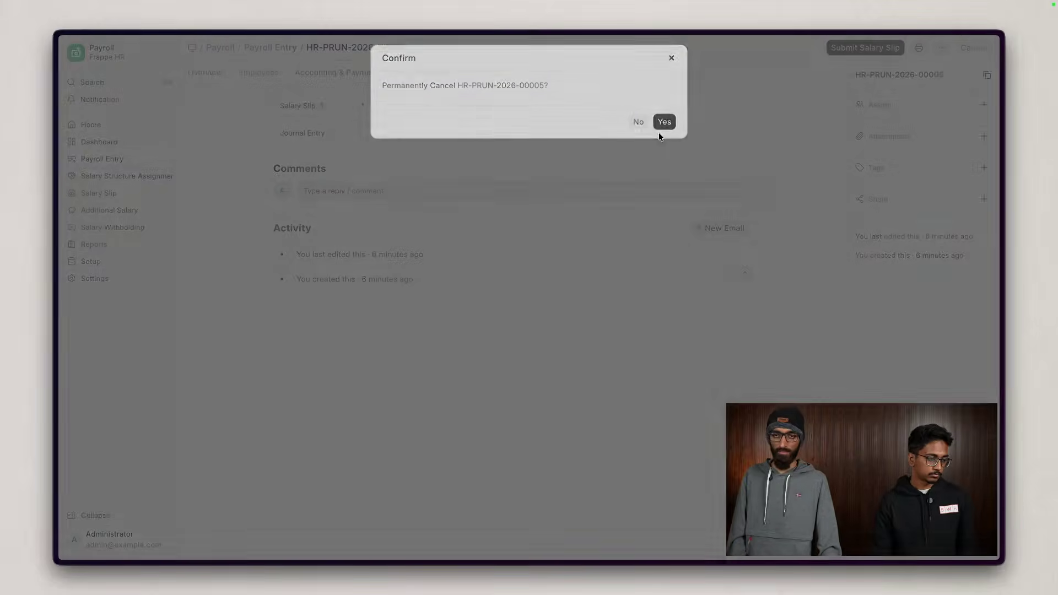
click(662, 128)
- Start a new payroll entry with Posting Date 31-12-2025 and Payroll Frequency Monthly
click(264, 48)
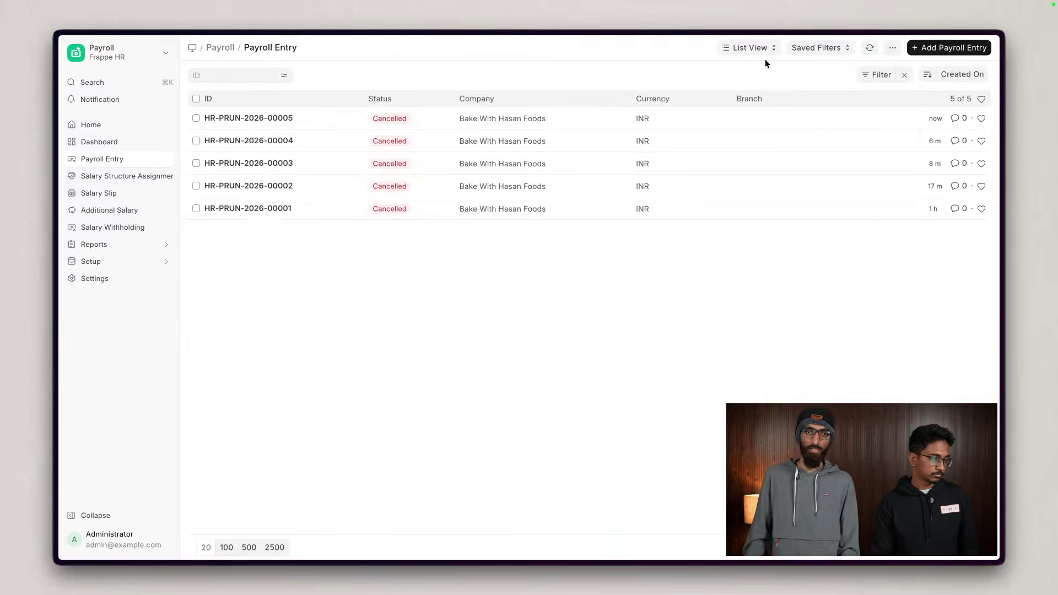
click(969, 45)
click(442, 117)
click(423, 181)
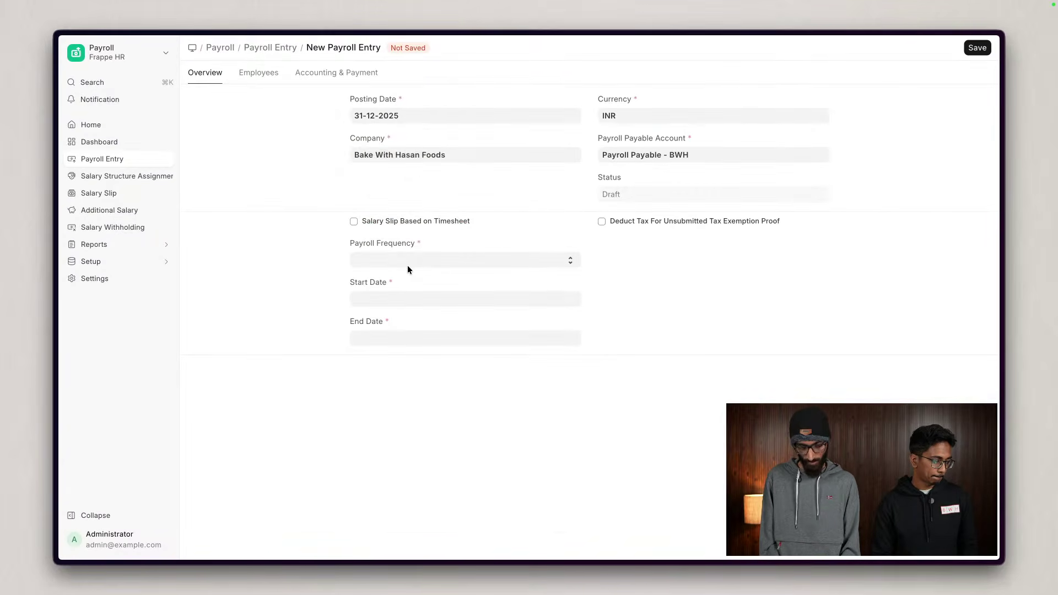
click(408, 266)
click(413, 277)
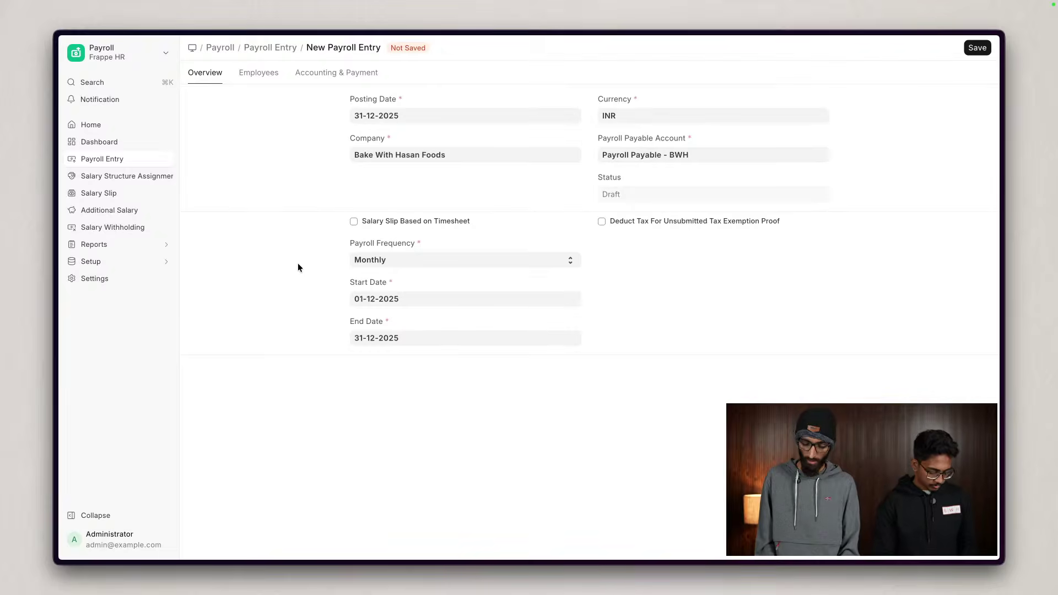
- Open the Salary Structure Assignment list, leaving the unsaved payroll entry
key(super+k)
text(sala s)
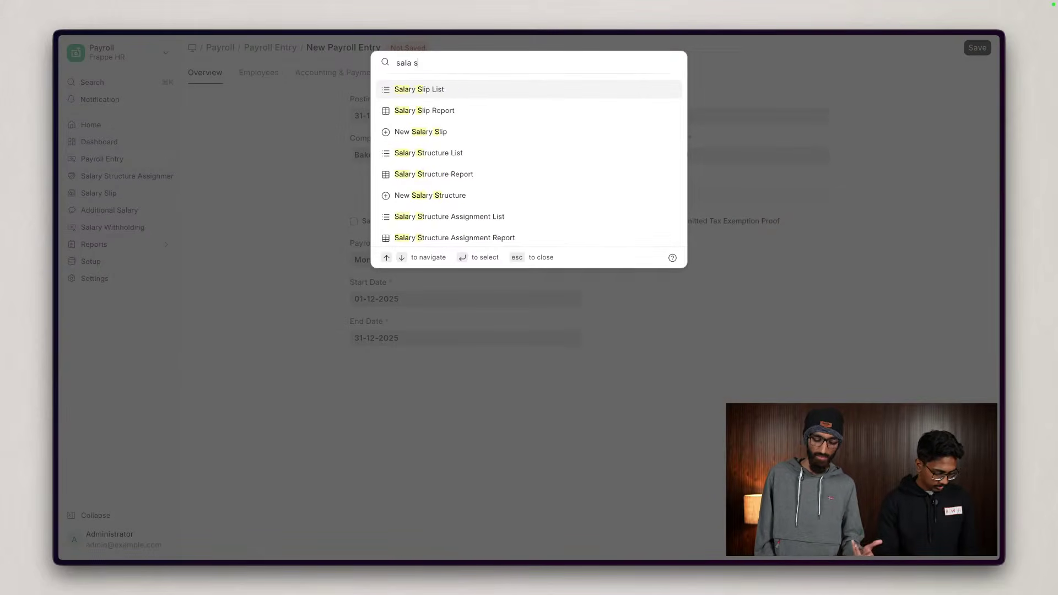
text(t)
key(Down)
key(Down)
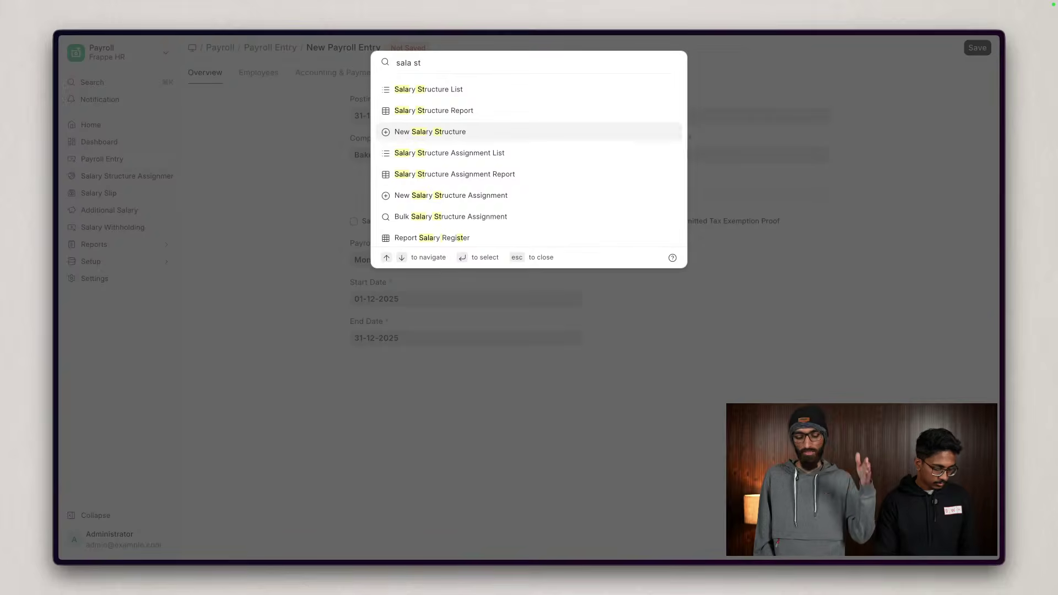
key(Down)
key(Return)
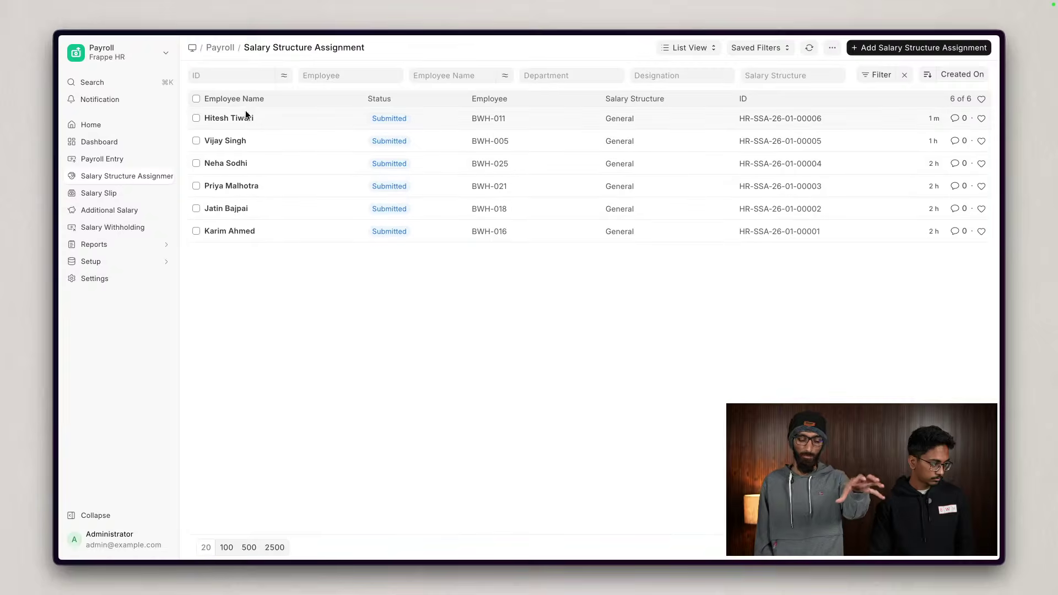
- Open salary structure assignment HR-SSA-26-01-00006 and permanently cancel it
click(246, 114)
click(973, 47)
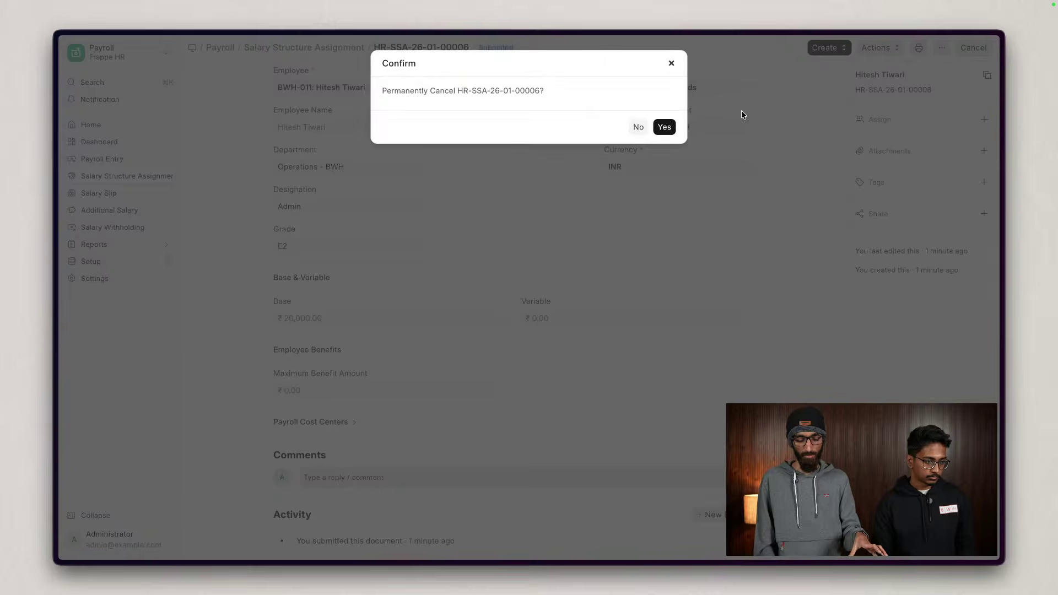
click(661, 127)
- Amend the cancelled salary structure assignment with From Date 01-12-2025, save it and submit it
click(973, 48)
click(577, 123)
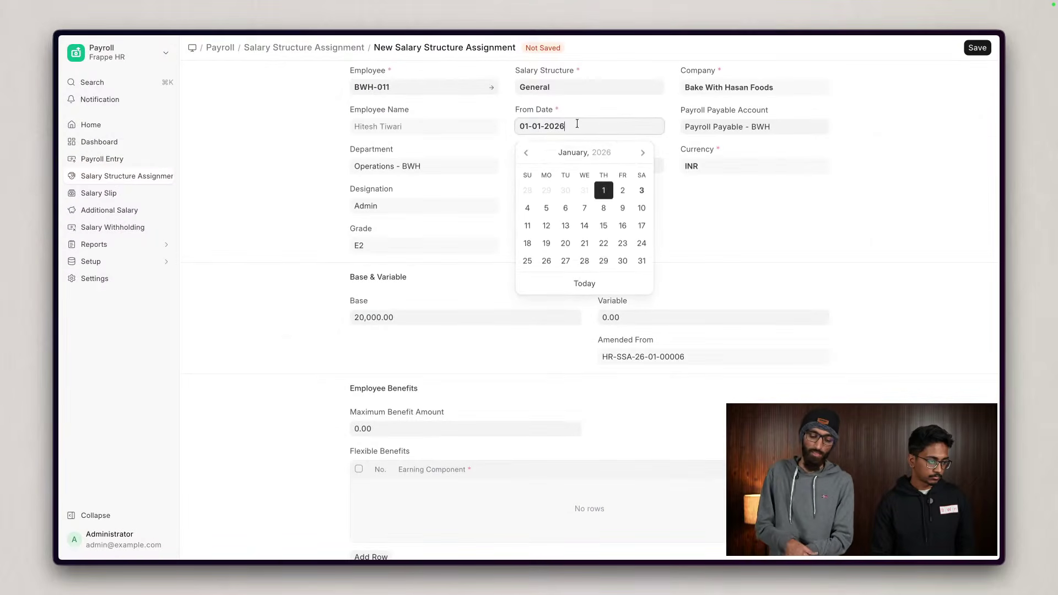
click(526, 153)
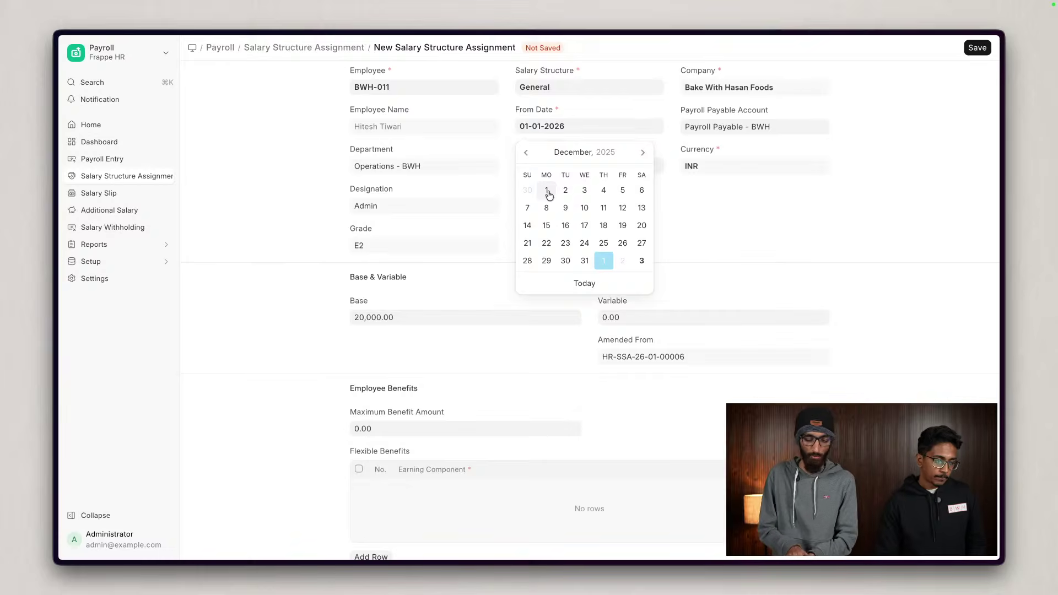
click(548, 190)
key(ctrl+s)
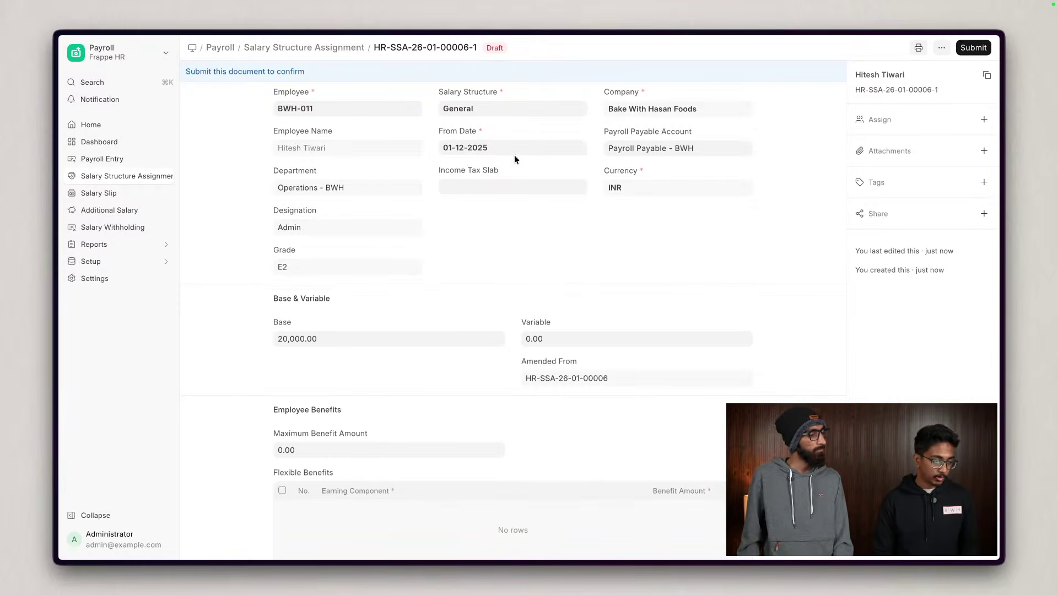
key(ctrl+s)
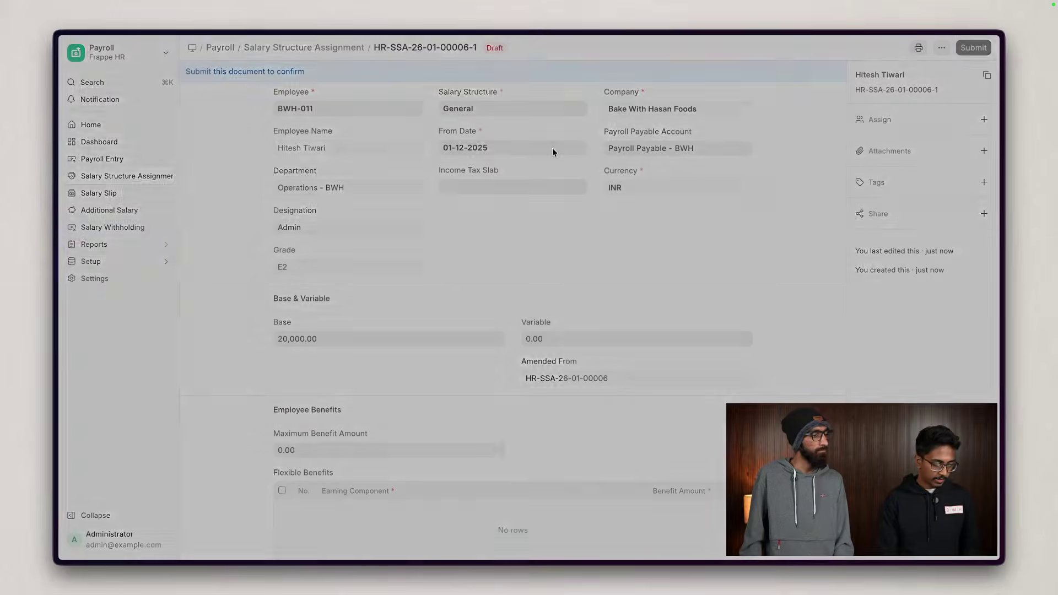
key(ctrl+s)
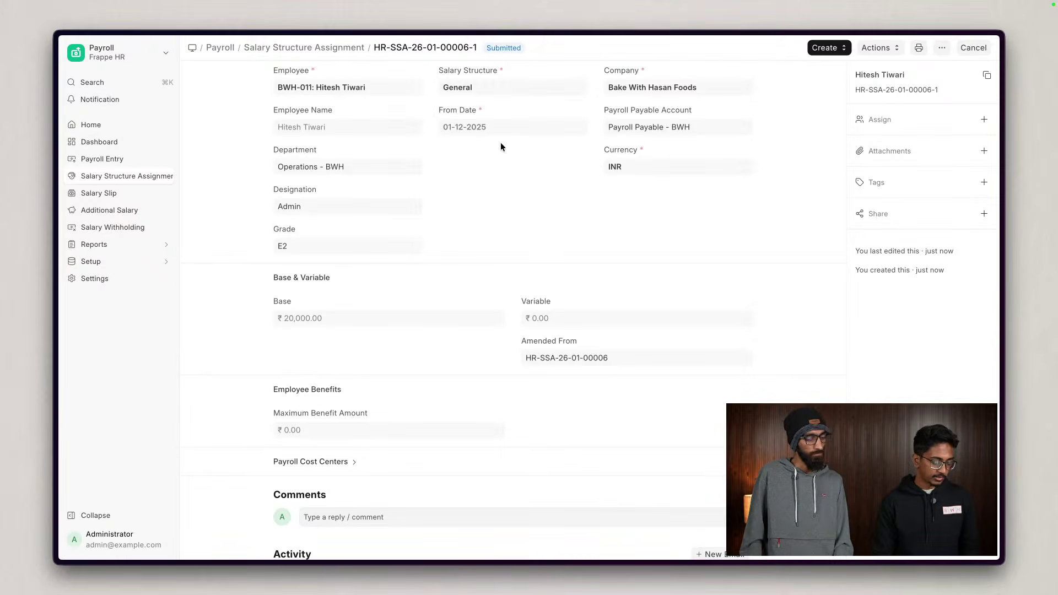
- Create and save a new payroll entry with Posting Date 31-12-2025 and Payroll Frequency Monthly
key(super+k)
text(payroll en)
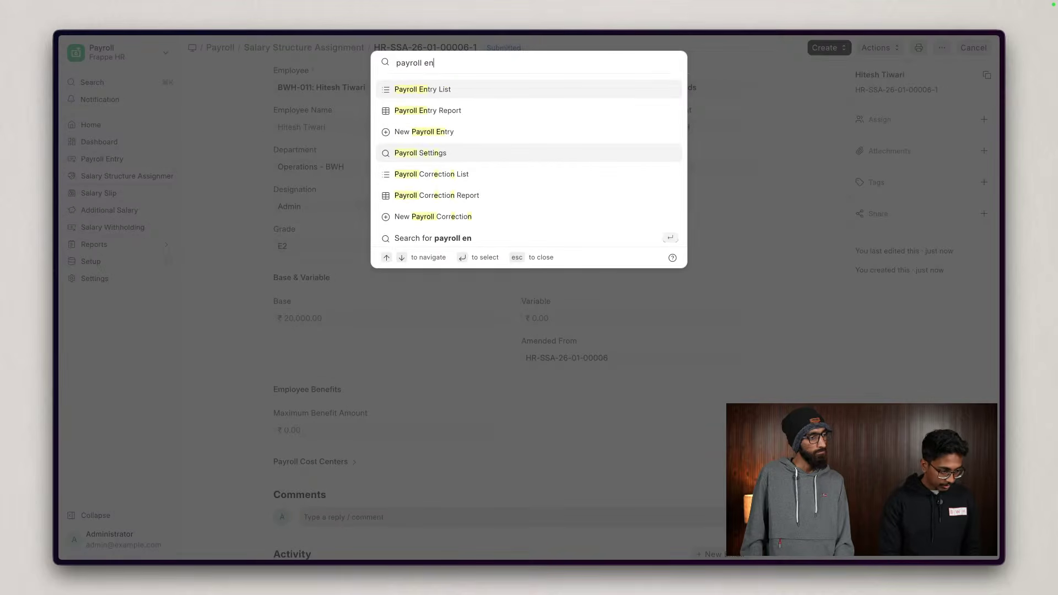
key(Return)
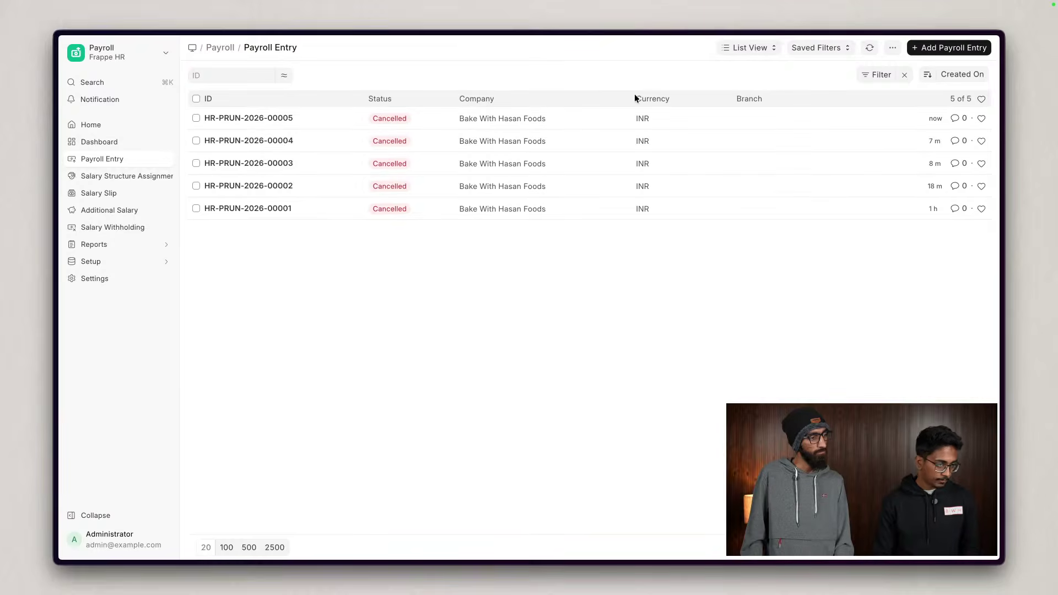
click(910, 48)
click(446, 116)
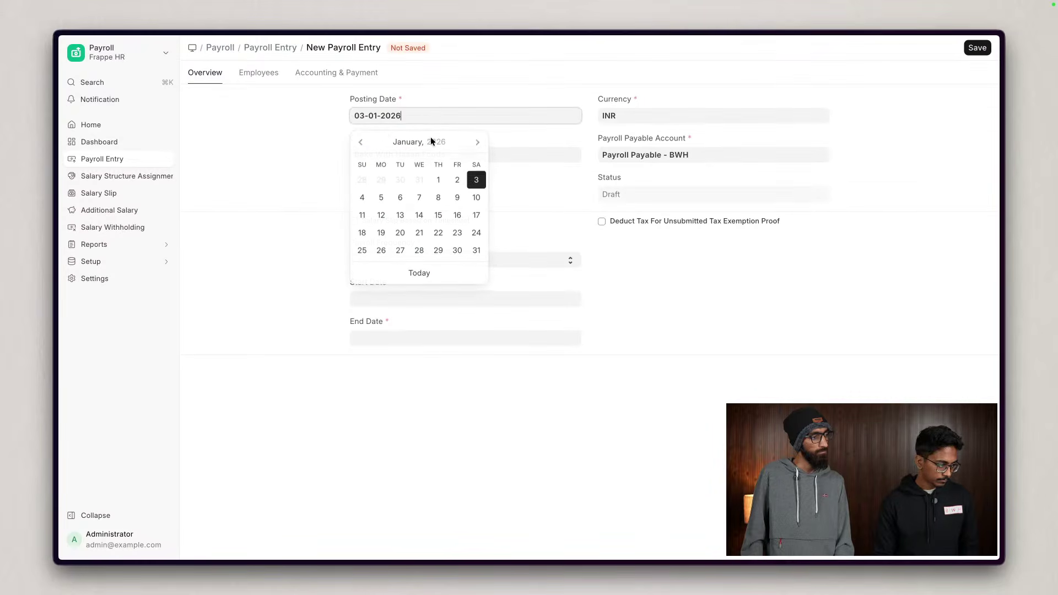
click(417, 177)
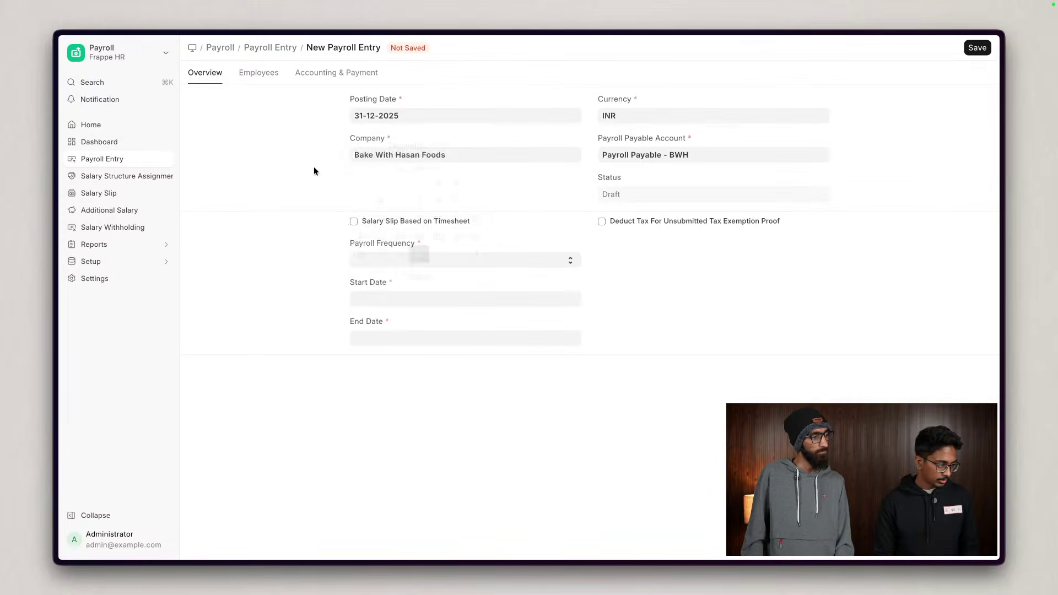
click(395, 257)
click(392, 270)
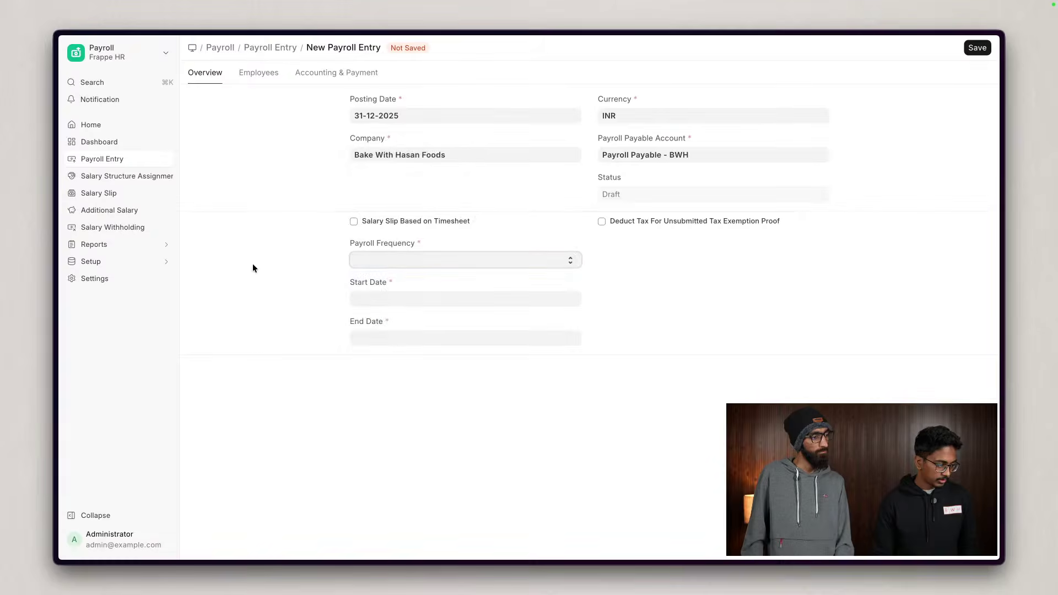
click(285, 269)
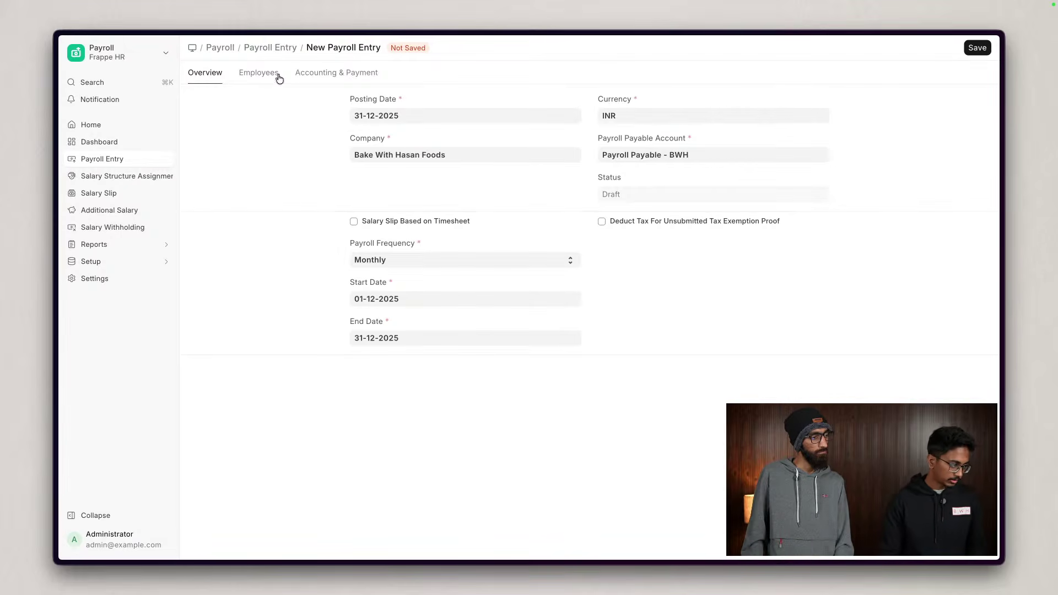
key(super+s)
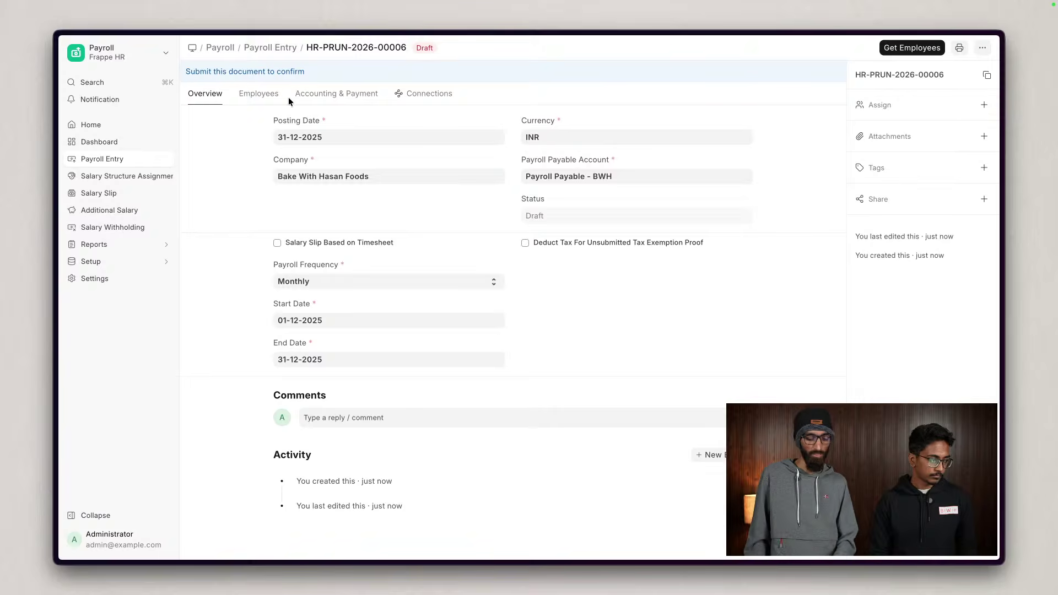
- Add the Admin employee and the Purchase Manager as two rows in the payroll entry's employee details and save
click(284, 95)
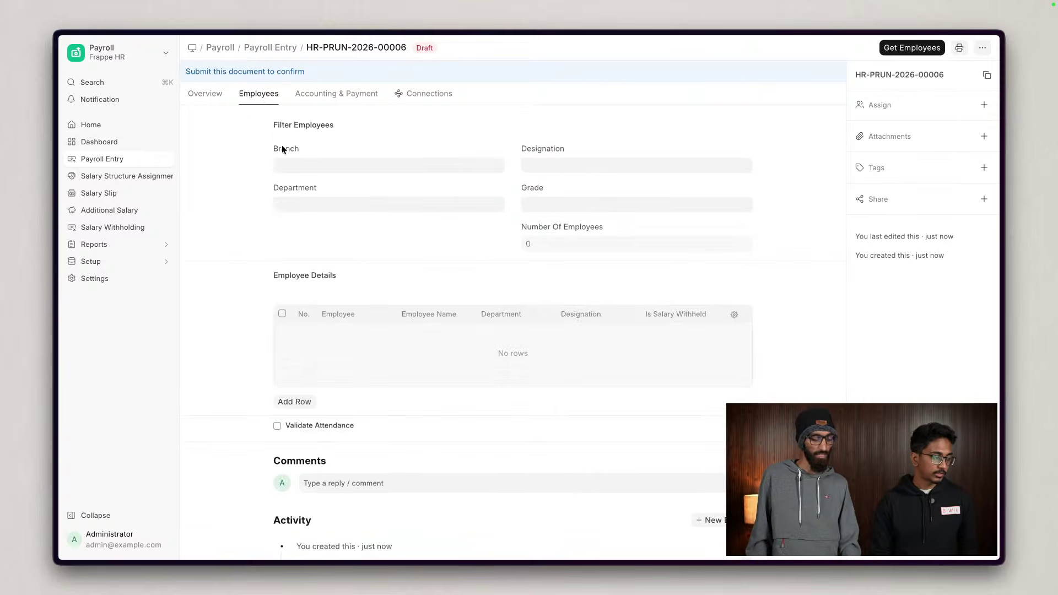
click(301, 403)
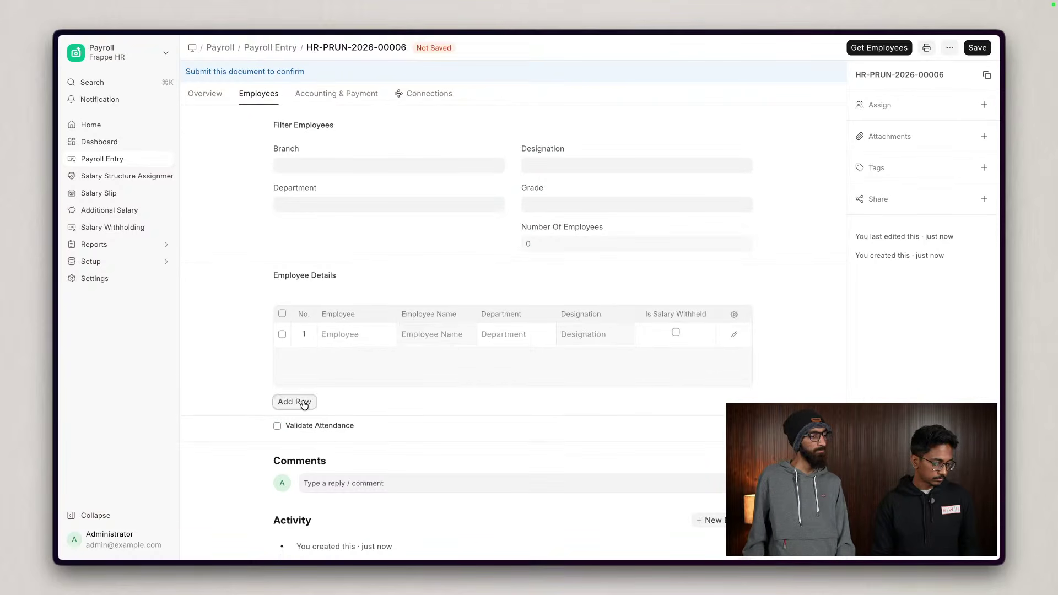
click(304, 403)
click(342, 333)
text(hit)
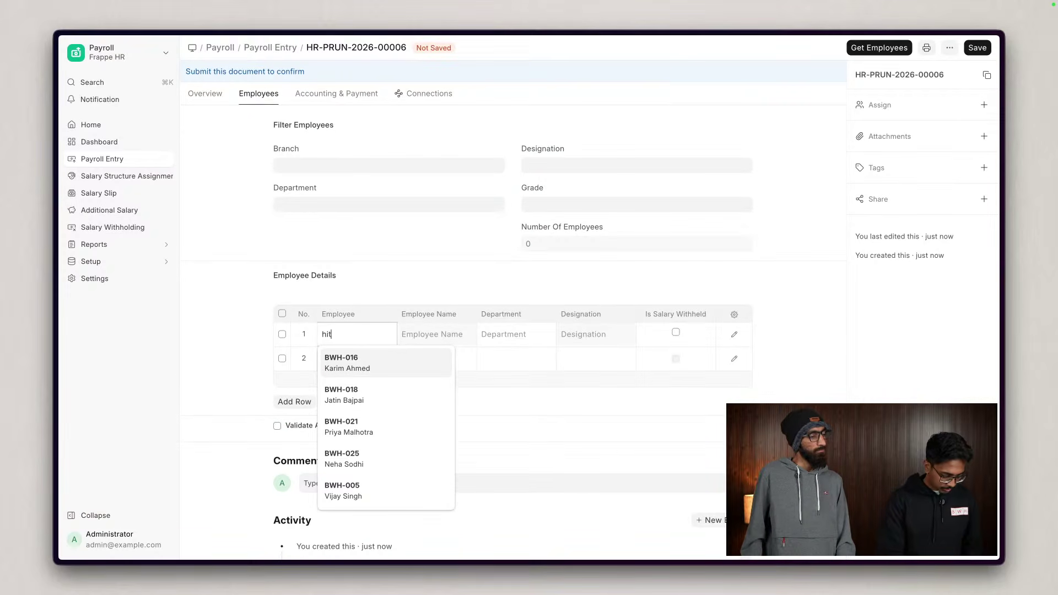
click(389, 361)
click(339, 357)
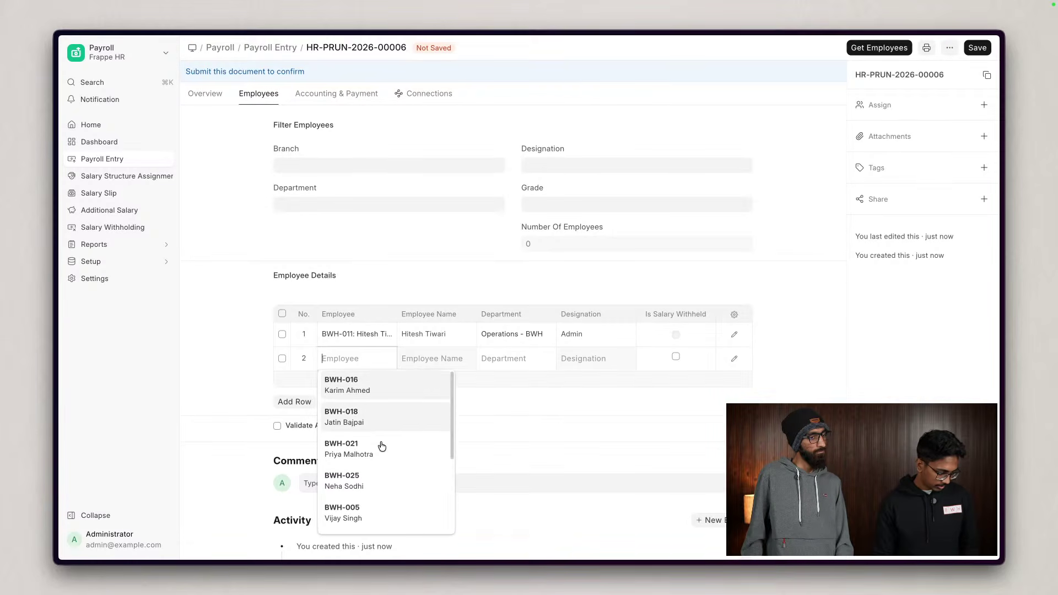
click(372, 519)
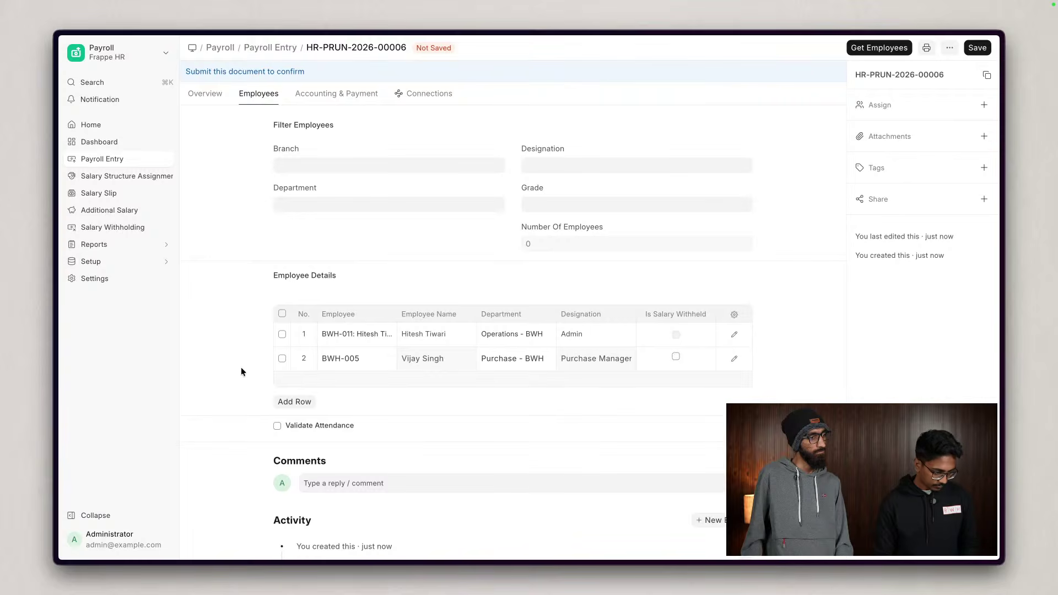
key(super+s)
- Create the salary slips from the payroll entry and open the Purchase Manager's slip at its earnings and deductions
click(926, 48)
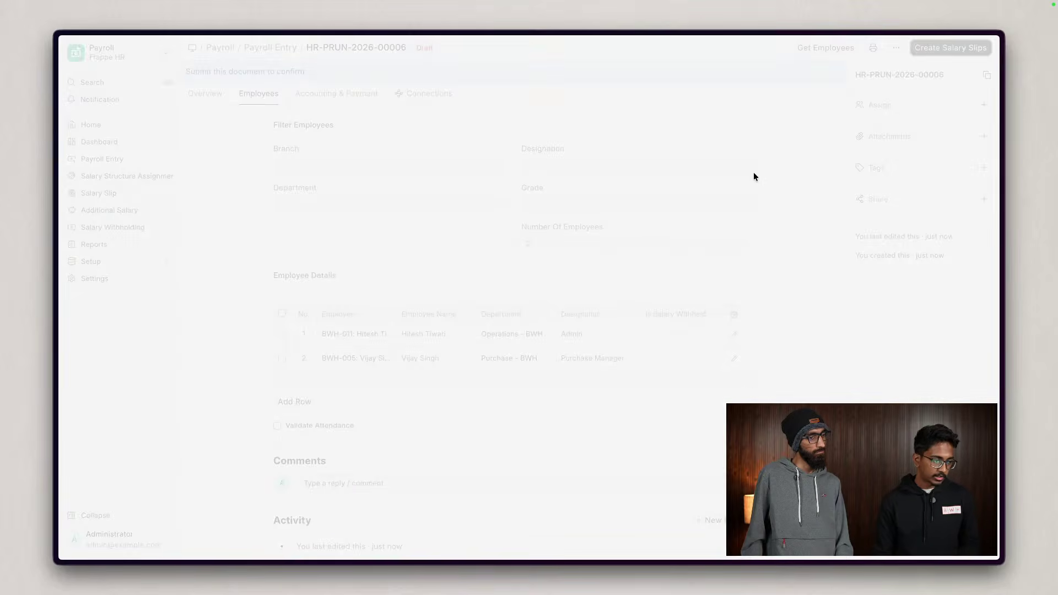
click(430, 72)
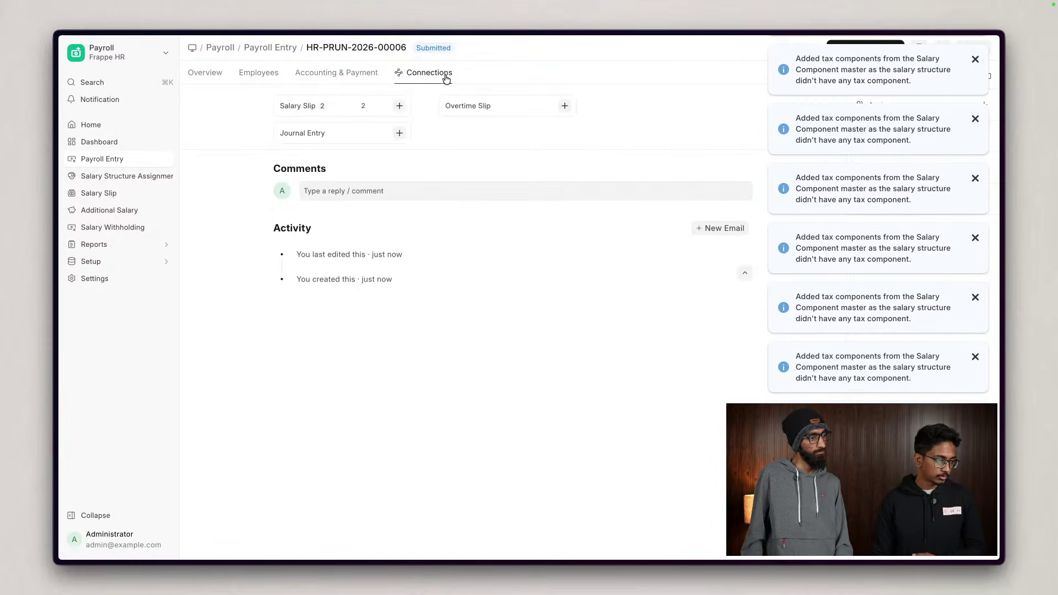
click(304, 105)
click(309, 143)
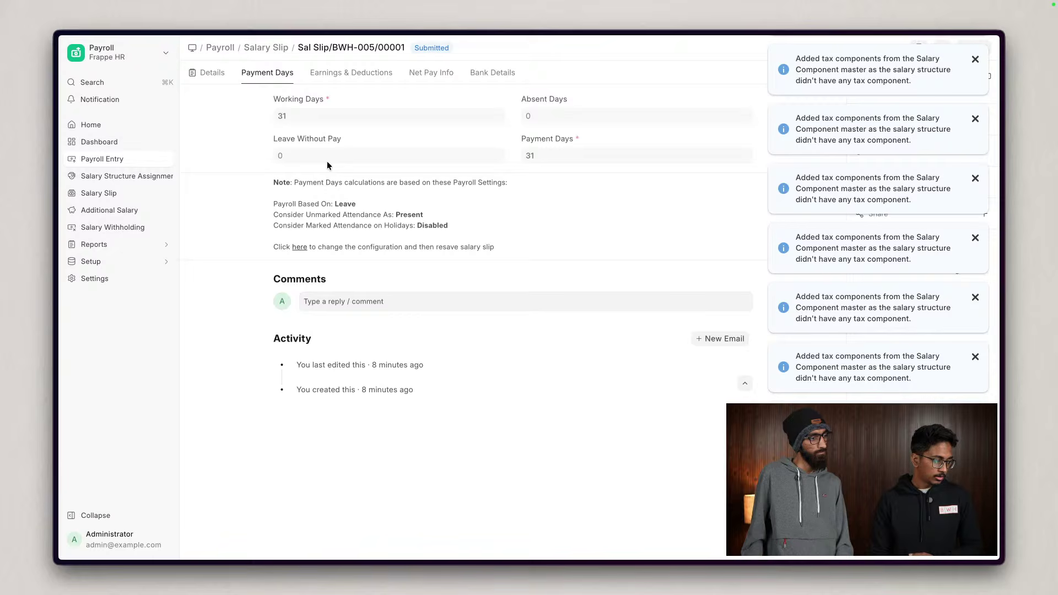
click(352, 94)
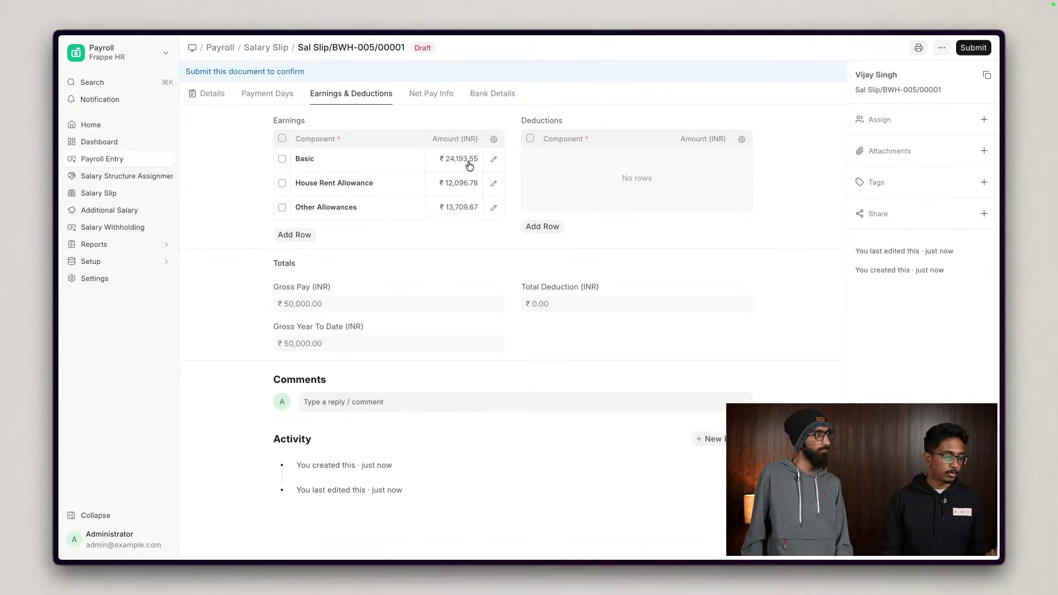
- Review the Basic earning's row properties on the Purchase Manager's slip and the formula of the Basic salary component
click(494, 158)
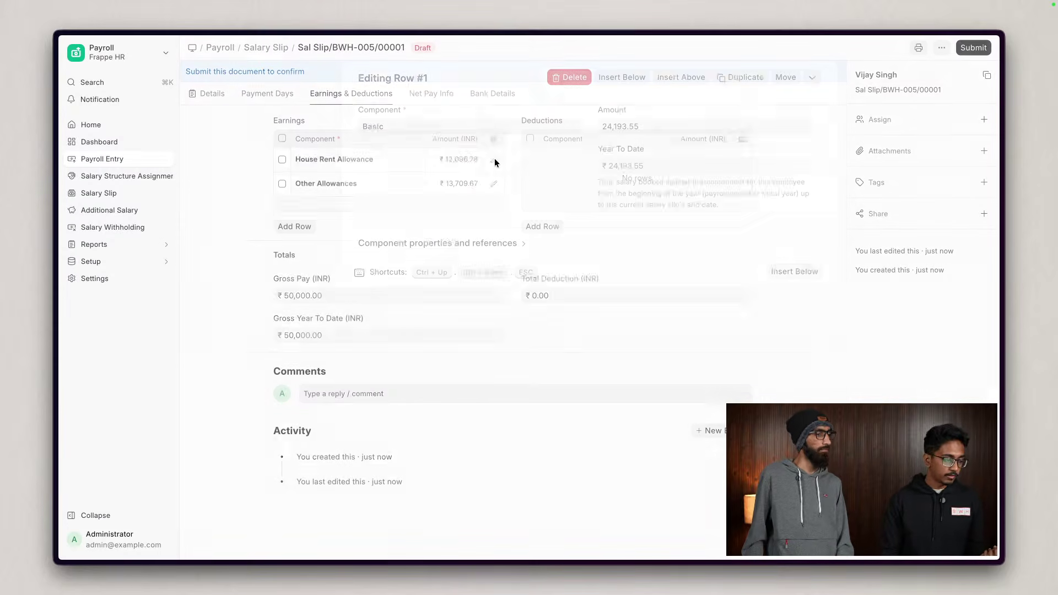
click(528, 245)
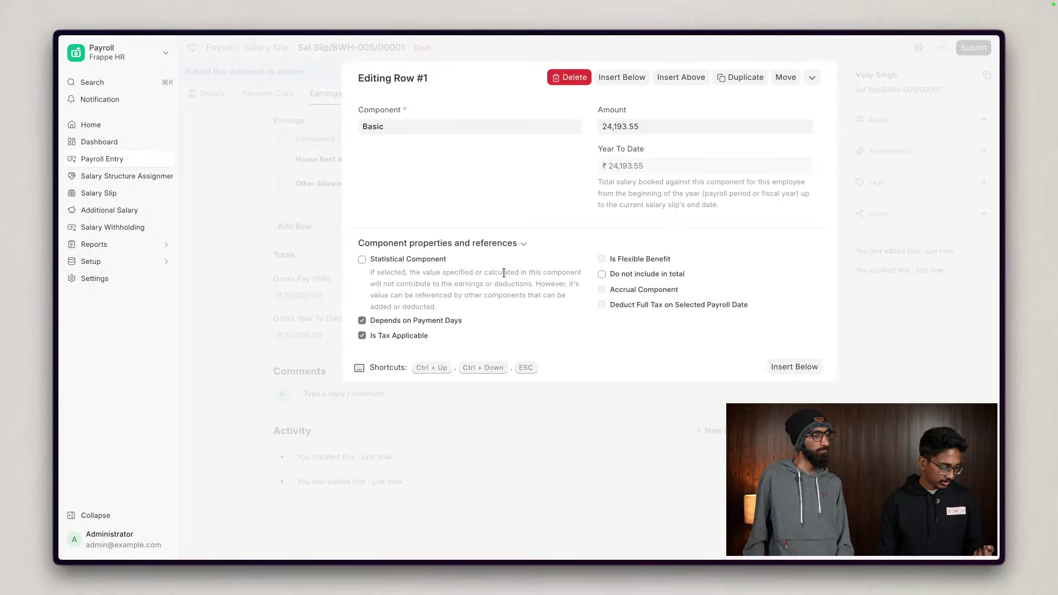
click(270, 274)
click(362, 159)
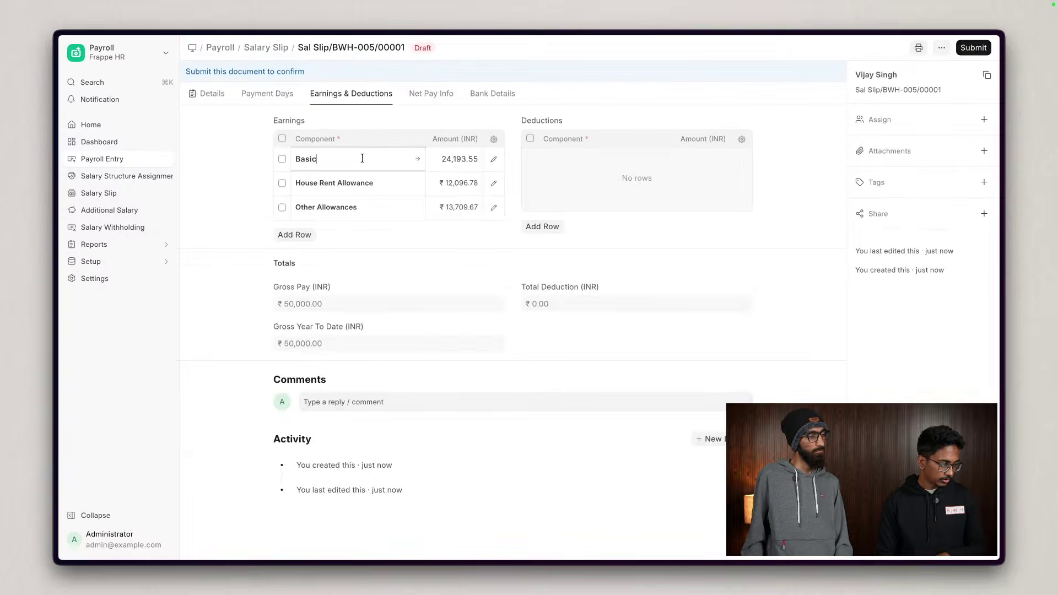
click(418, 159)
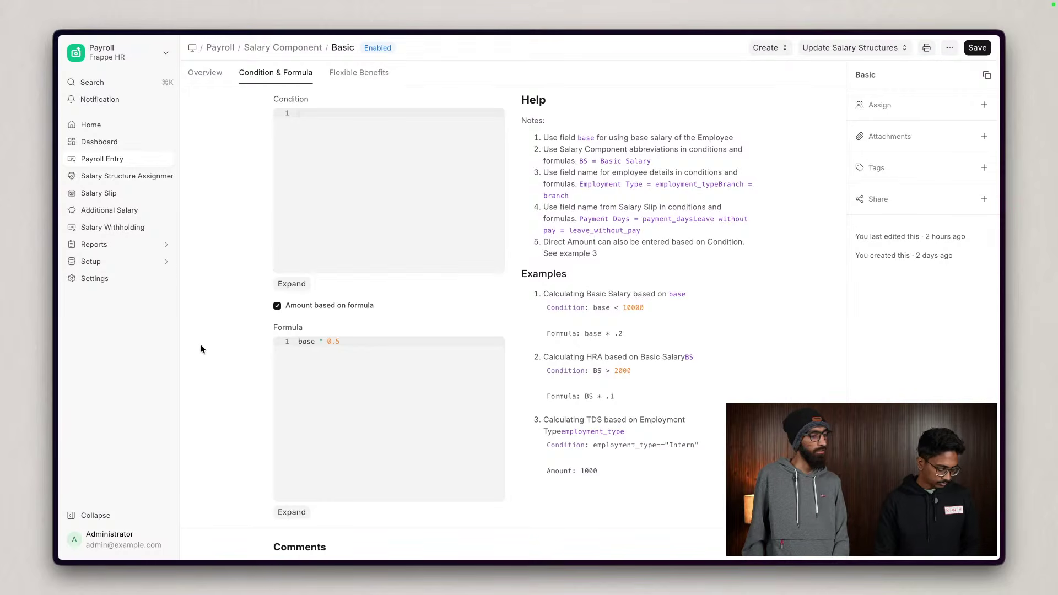
- Open the Admin employee's draft salary slip from the Salary Slip list and review its earnings and deductions
click(217, 48)
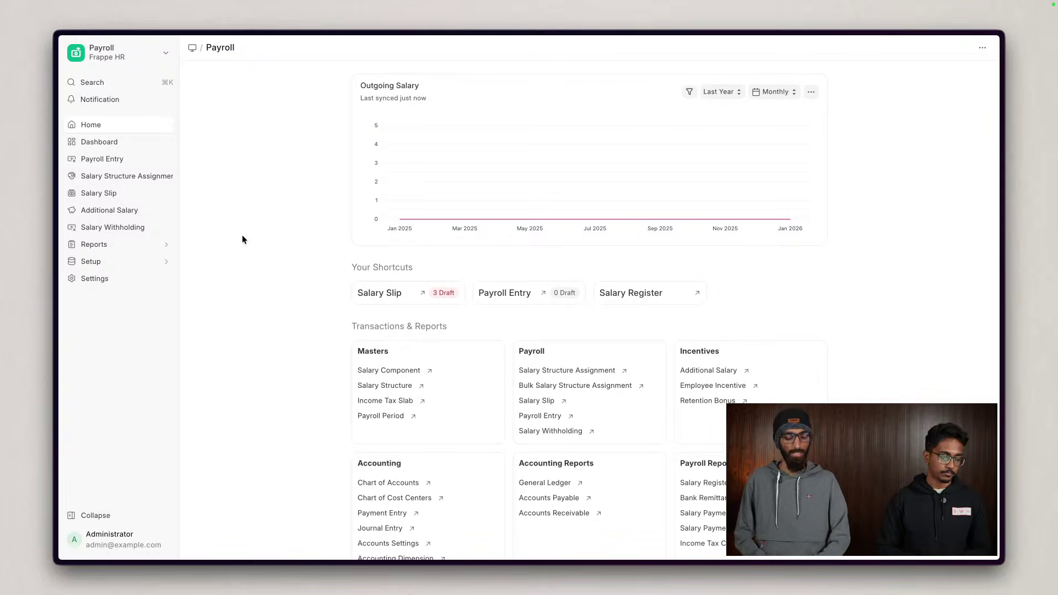
click(364, 293)
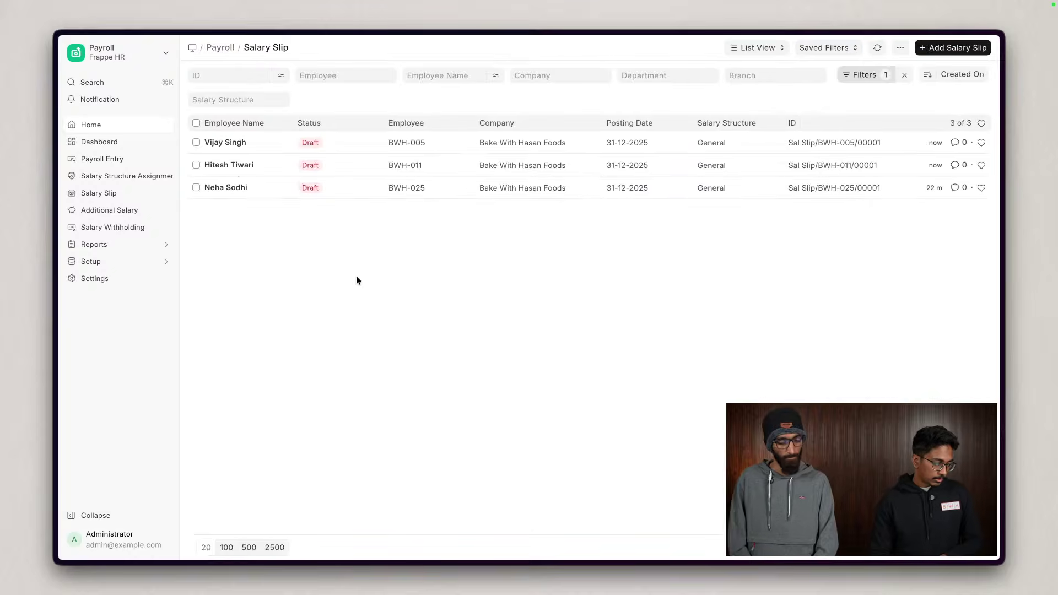
click(235, 172)
click(340, 97)
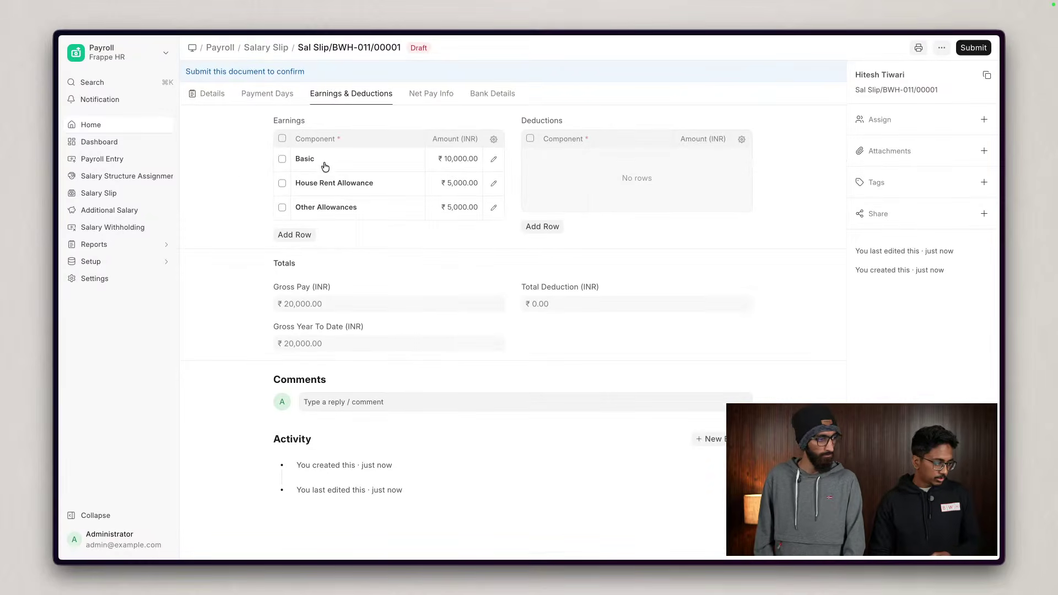